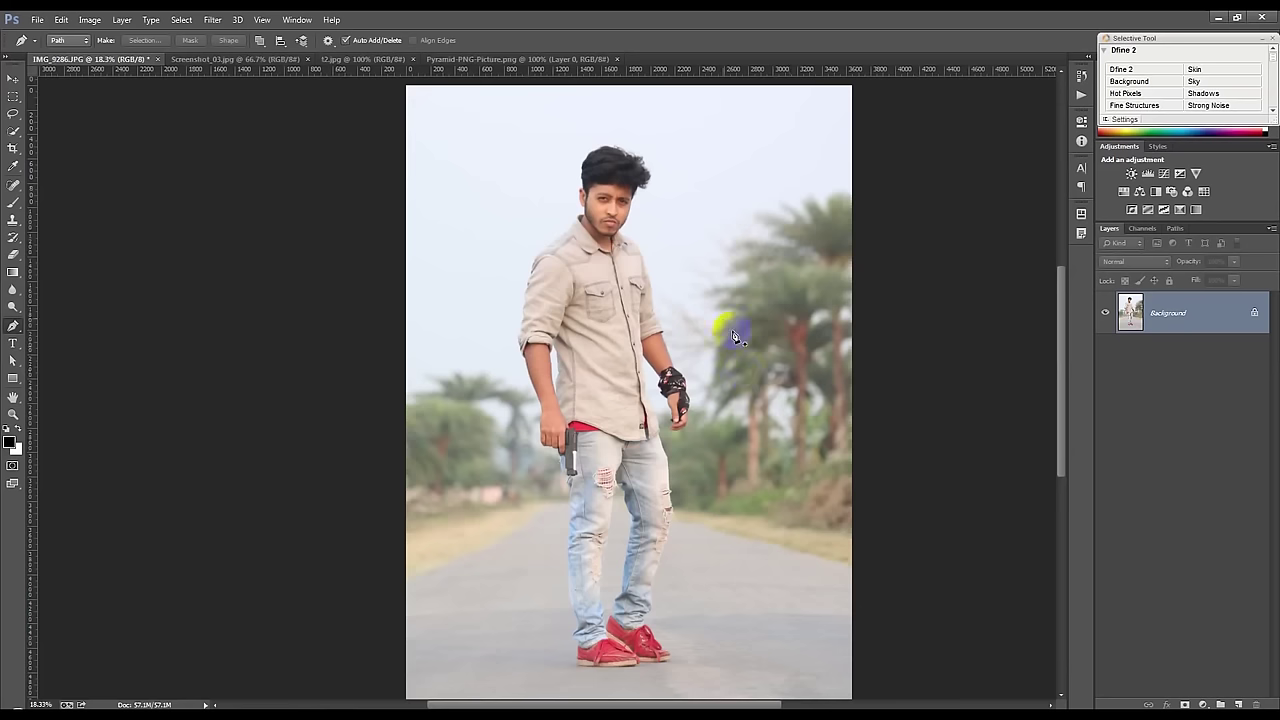
Step: Quick-select the man's face, hair, neck and upper body
left_click(13, 131)
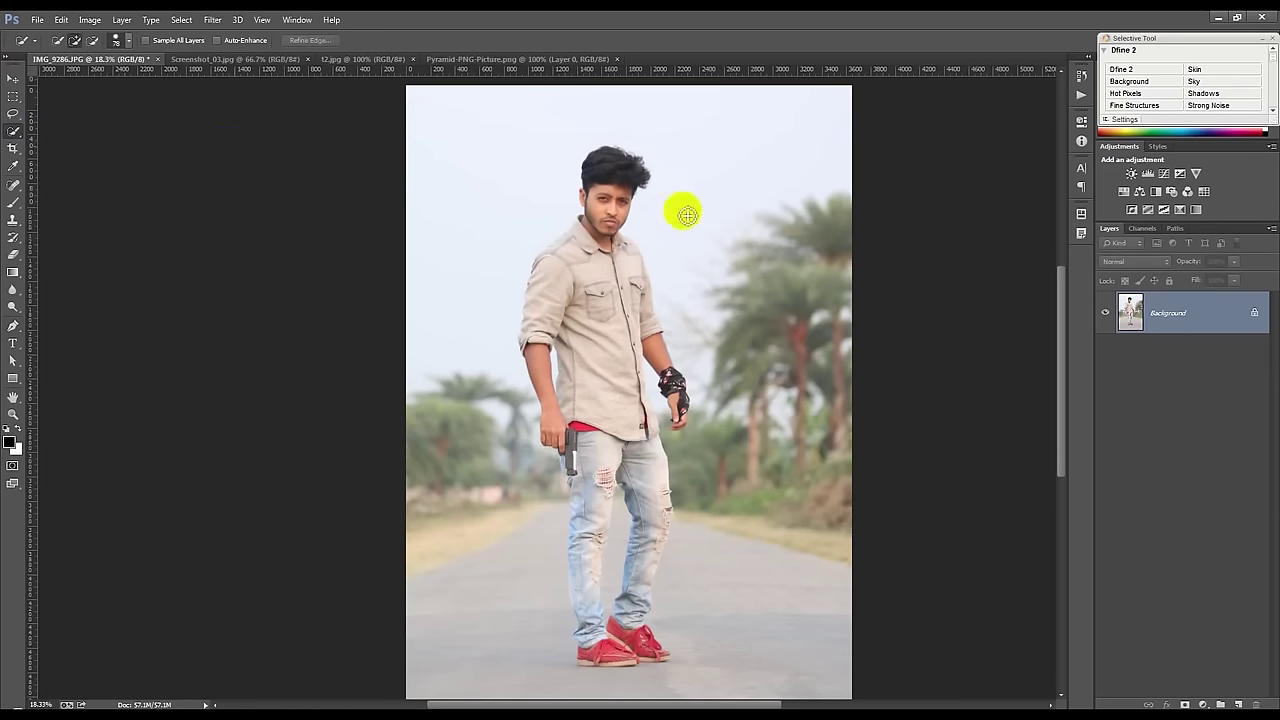
scroll(650, 182, "up", 2)
scroll(650, 182, "up", 3)
left_click_drag(511, 224, 502, 178)
mouse_move(508, 240)
left_mouse_down()
mouse_move(423, 400)
mouse_move(737, 586)
left_mouse_up()
scroll(405, 362, "down", 3)
scroll(557, 426, "down", 2)
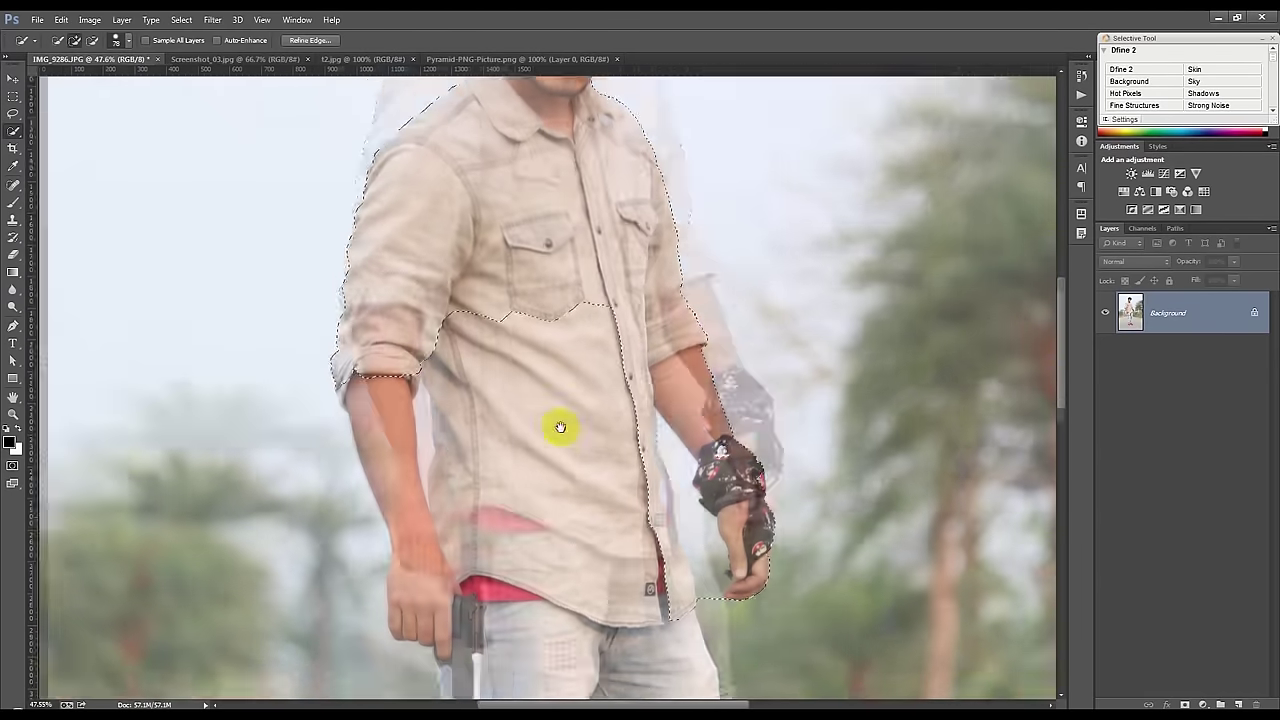
left_click_drag(520, 510, 640, 457)
scroll(640, 457, "down", 5)
scroll(640, 457, "down", 5)
left_click_drag(586, 400, 491, 363)
scroll(491, 363, "up", 5)
scroll(600, 430, "up", 1)
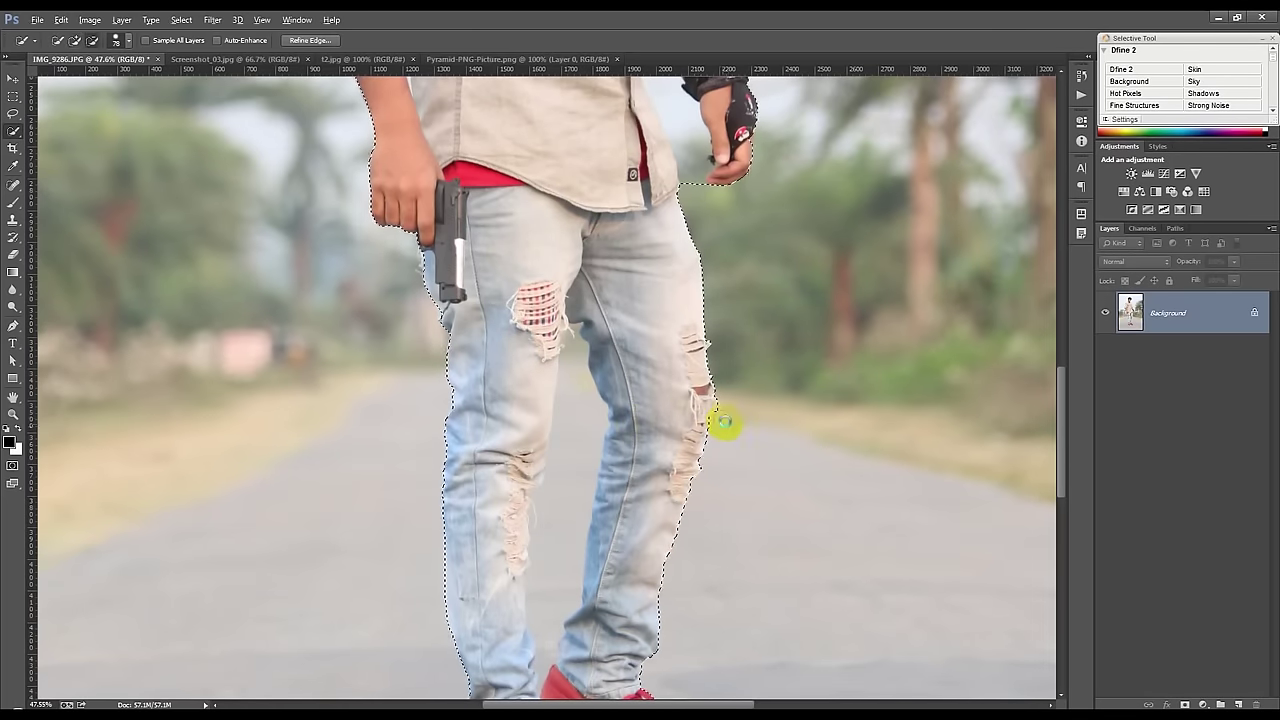
scroll(726, 423, "up", 5)
scroll(277, 263, "up", 1)
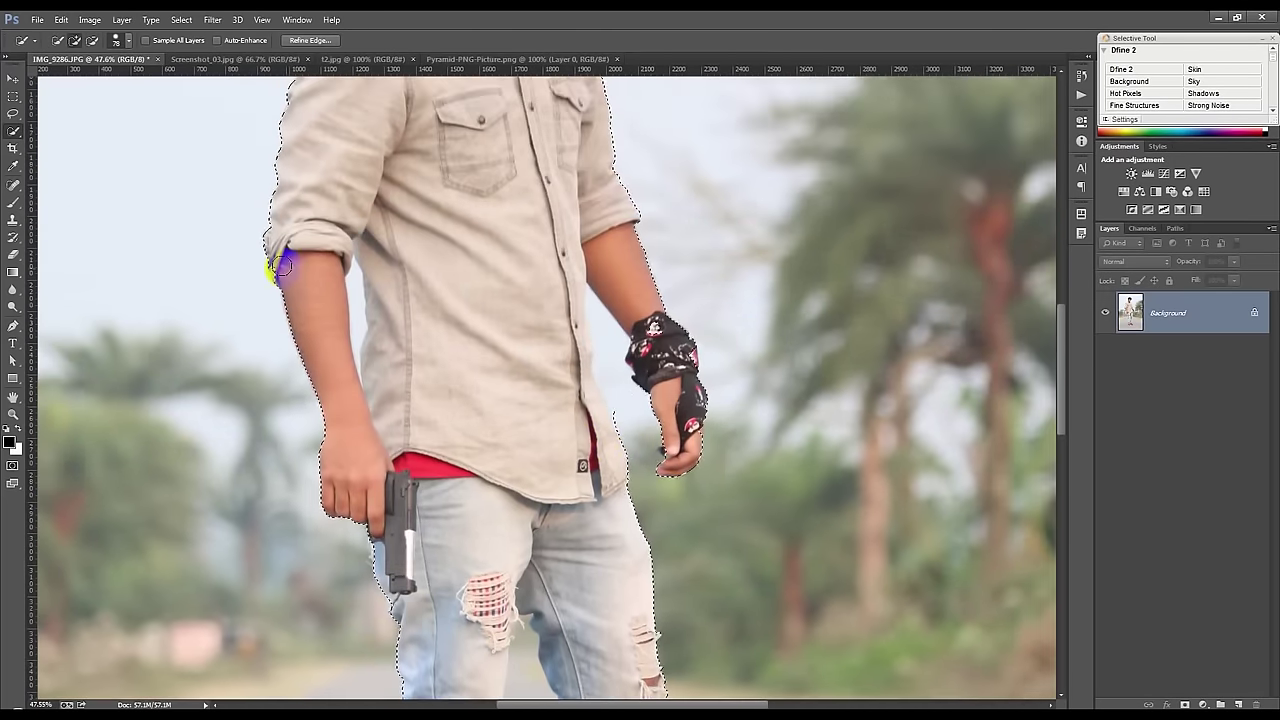
scroll(394, 400, "up", 3)
scroll(396, 290, "up", 3)
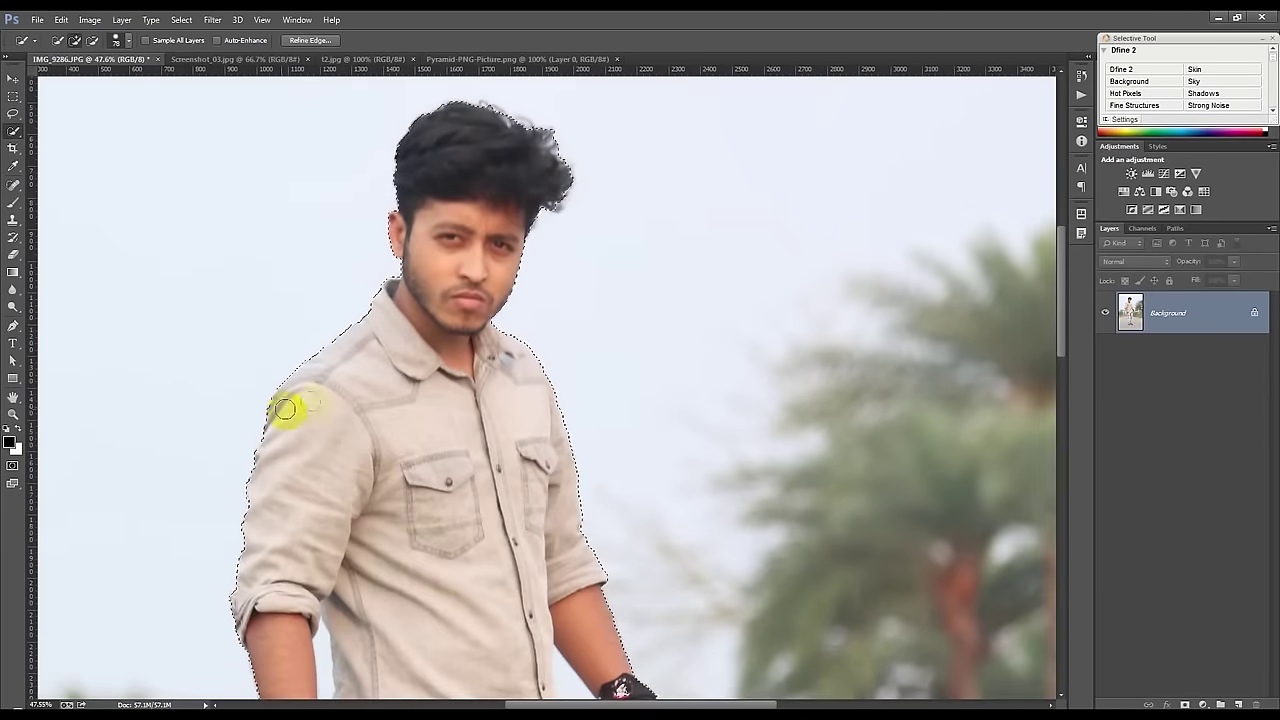
scroll(580, 612, "up", 3)
scroll(600, 612, "down", 1)
scroll(590, 632, "down", 1)
Step: Extend the selection along the shirt edge and over the shoes, fixing the leg–shoe gap
mouse_move(575, 550)
left_mouse_down()
mouse_move(505, 552)
mouse_move(555, 436)
left_mouse_up()
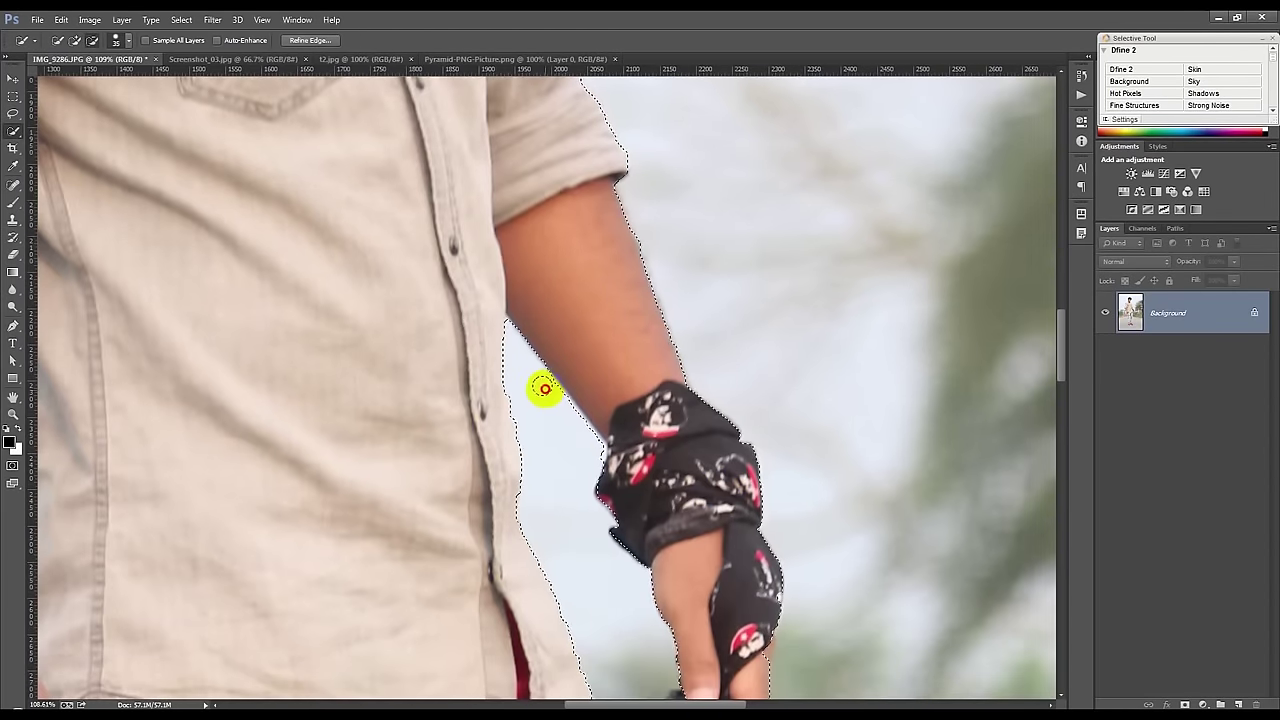
scroll(555, 436, "down", 1)
scroll(686, 543, "down", 1)
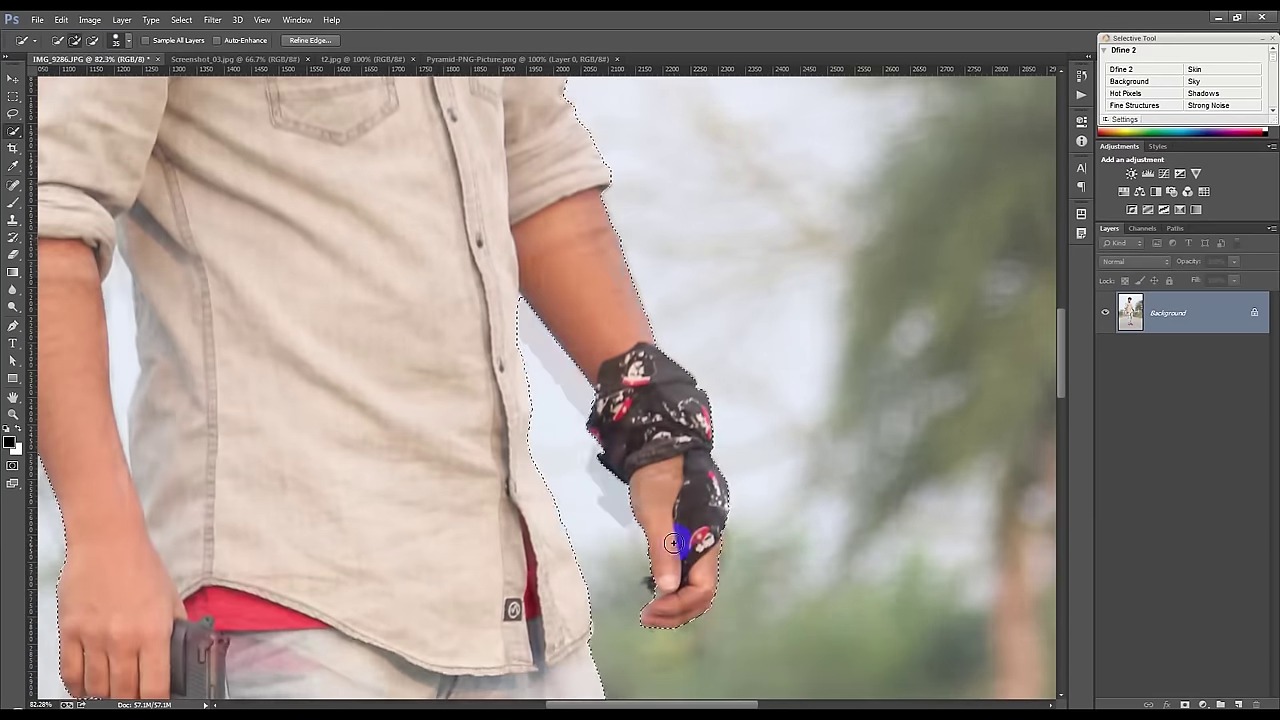
scroll(655, 596, "down", 1)
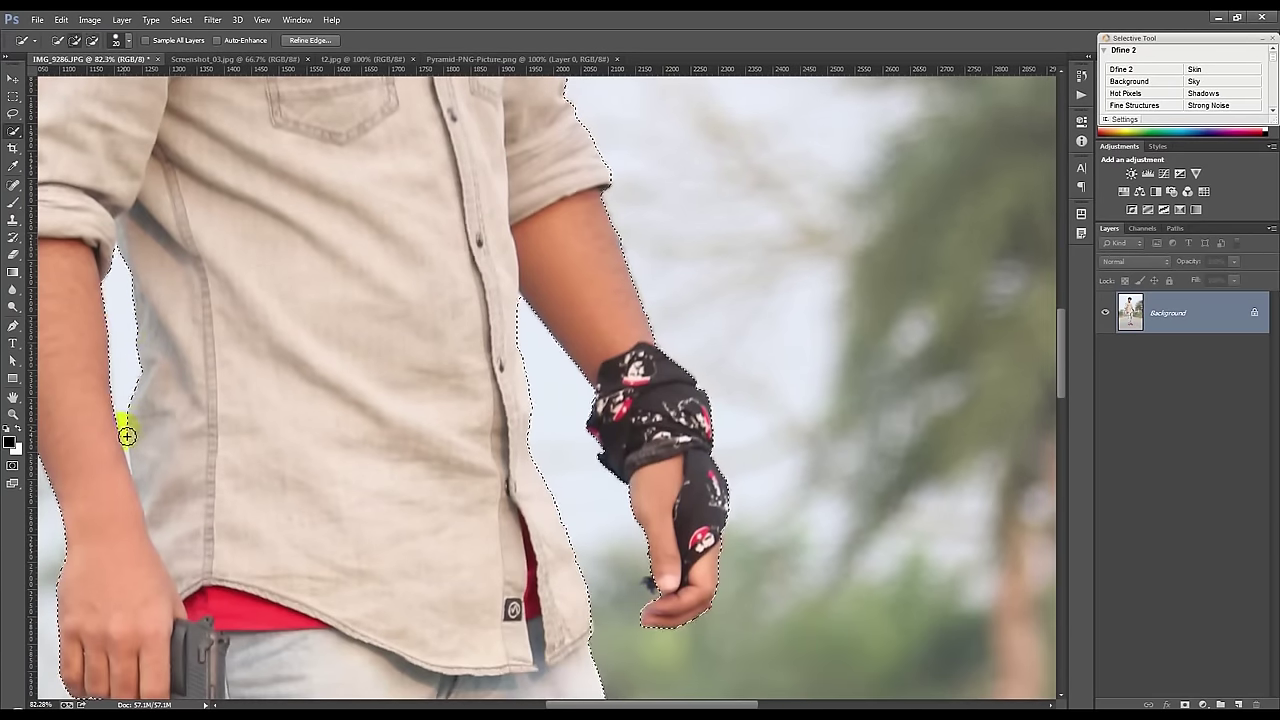
scroll(126, 423, "down", 3)
scroll(200, 423, "down", 1)
scroll(215, 560, "up", 2)
scroll(240, 515, "down", 1)
scroll(212, 530, "up", 2)
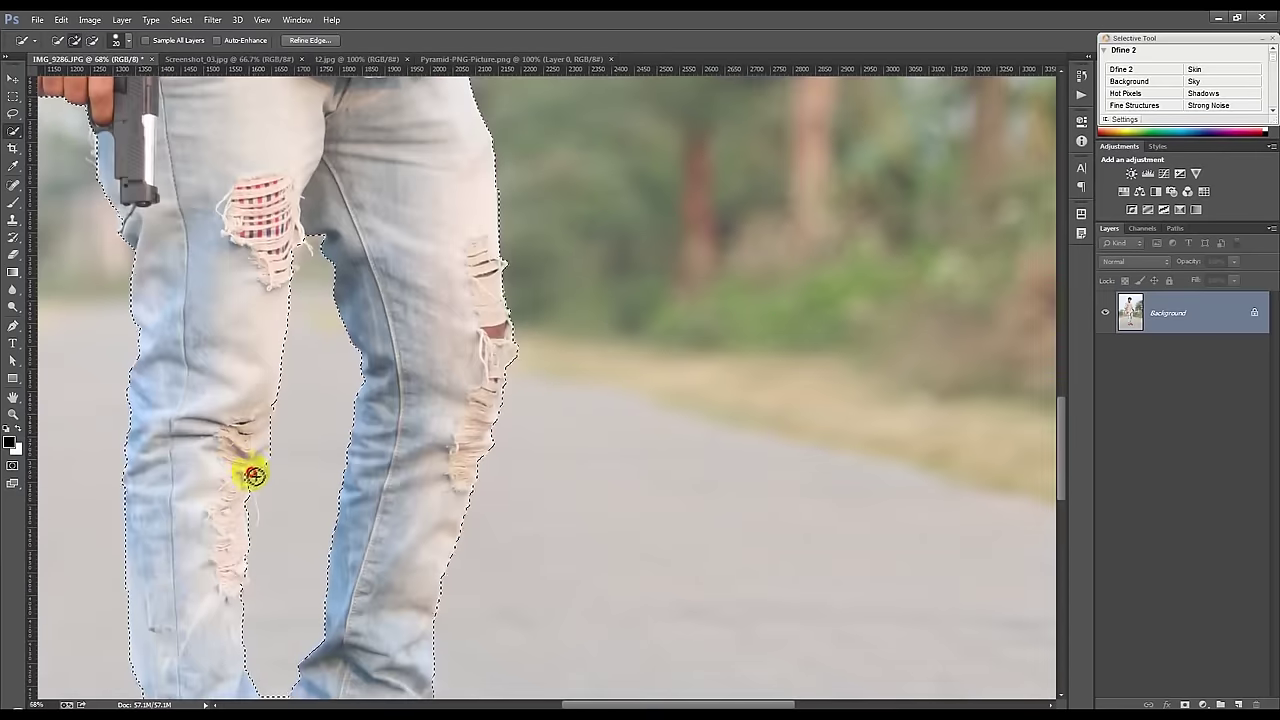
scroll(251, 466, "down", 1)
scroll(274, 489, "down", 1)
left_click_drag(276, 523, 409, 537)
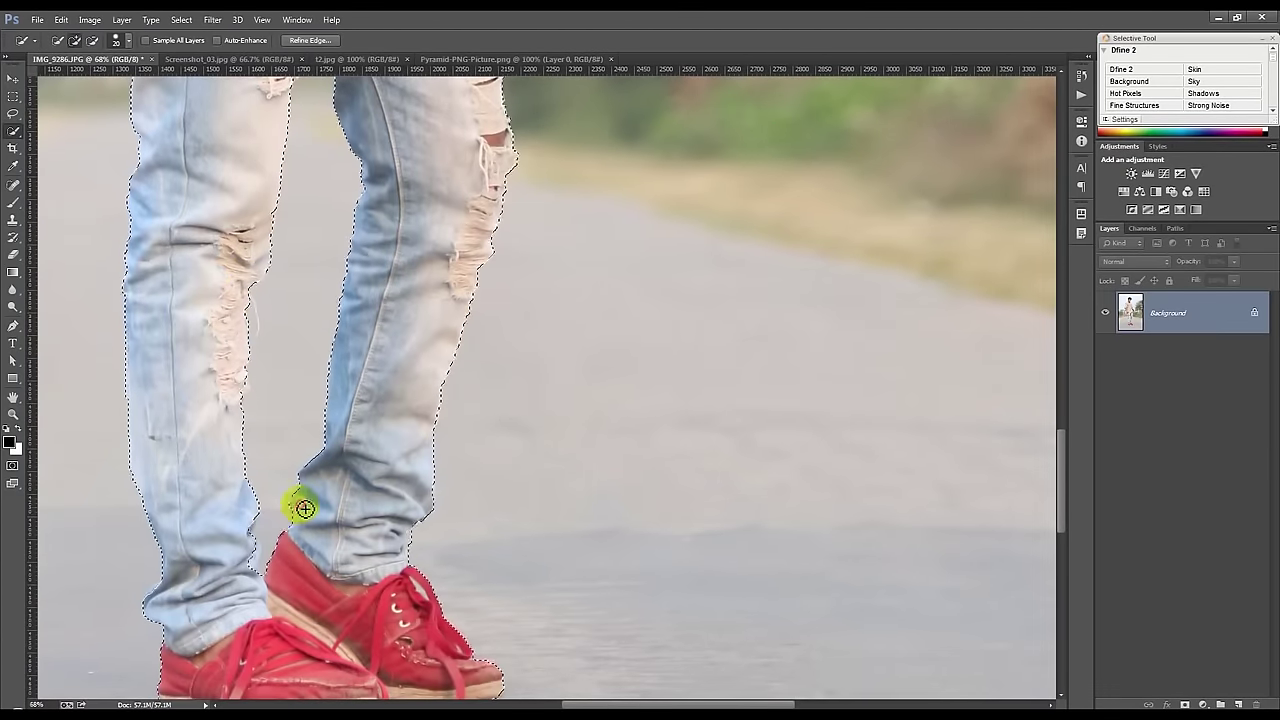
scroll(305, 635, "down", 1)
key("bracketleft")
key("bracketleft")
key("bracketleft")
mouse_move(251, 509)
left_mouse_down()
mouse_move(270, 555)
mouse_move(259, 510)
left_mouse_up()
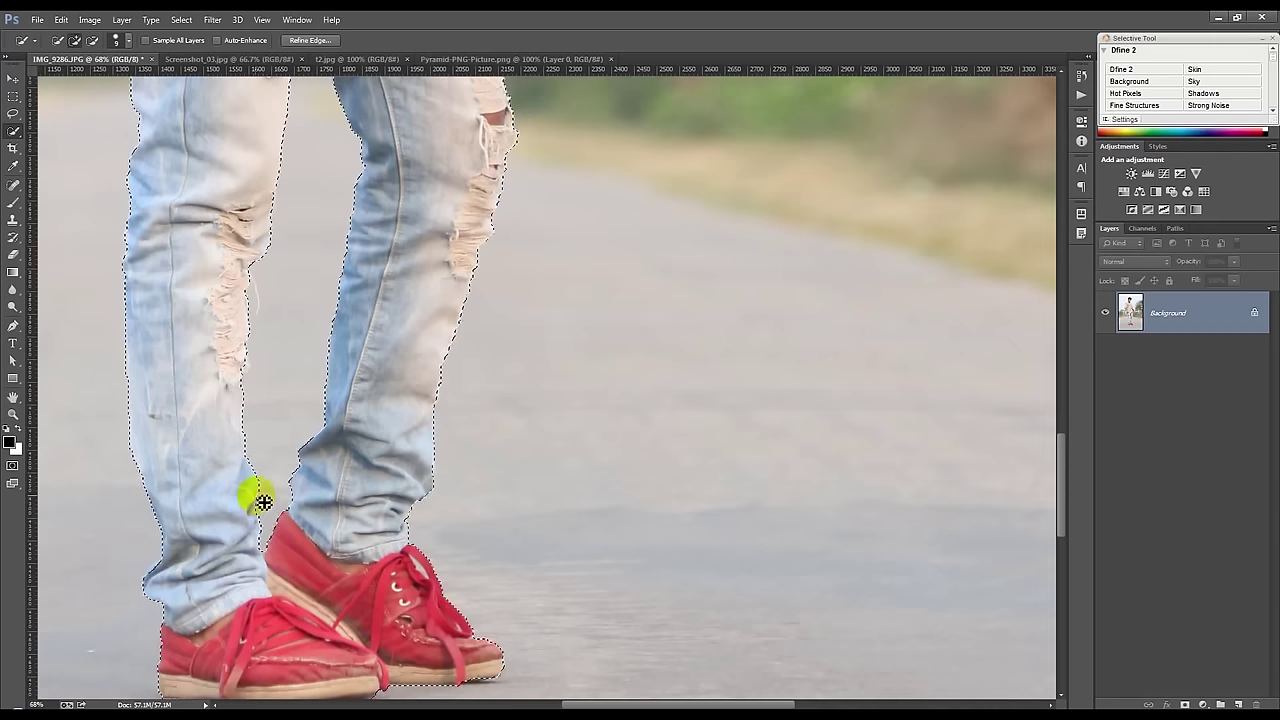
scroll(259, 508, "down", 3)
scroll(259, 502, "down", 3)
scroll(259, 498, "down", 2)
scroll(320, 455, "down", 1)
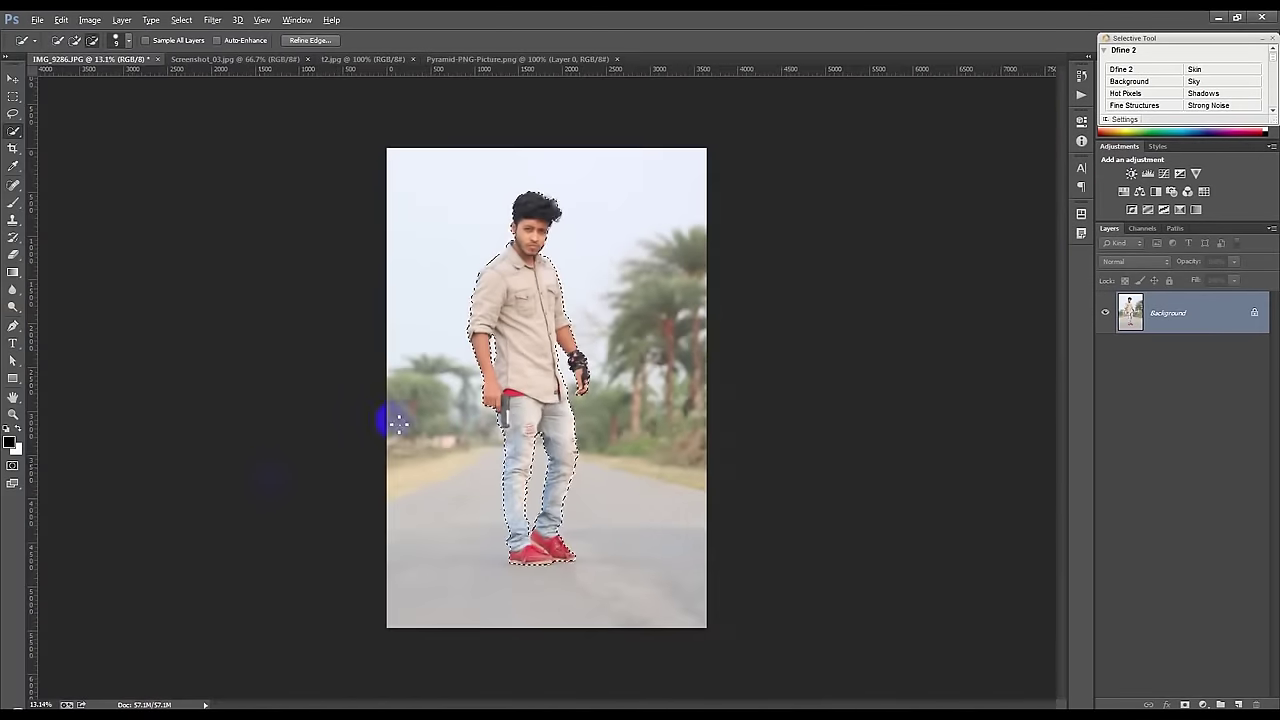
Step: Add a layer mask to Layer 0, hiding the road and trees around the man
left_click(1161, 702)
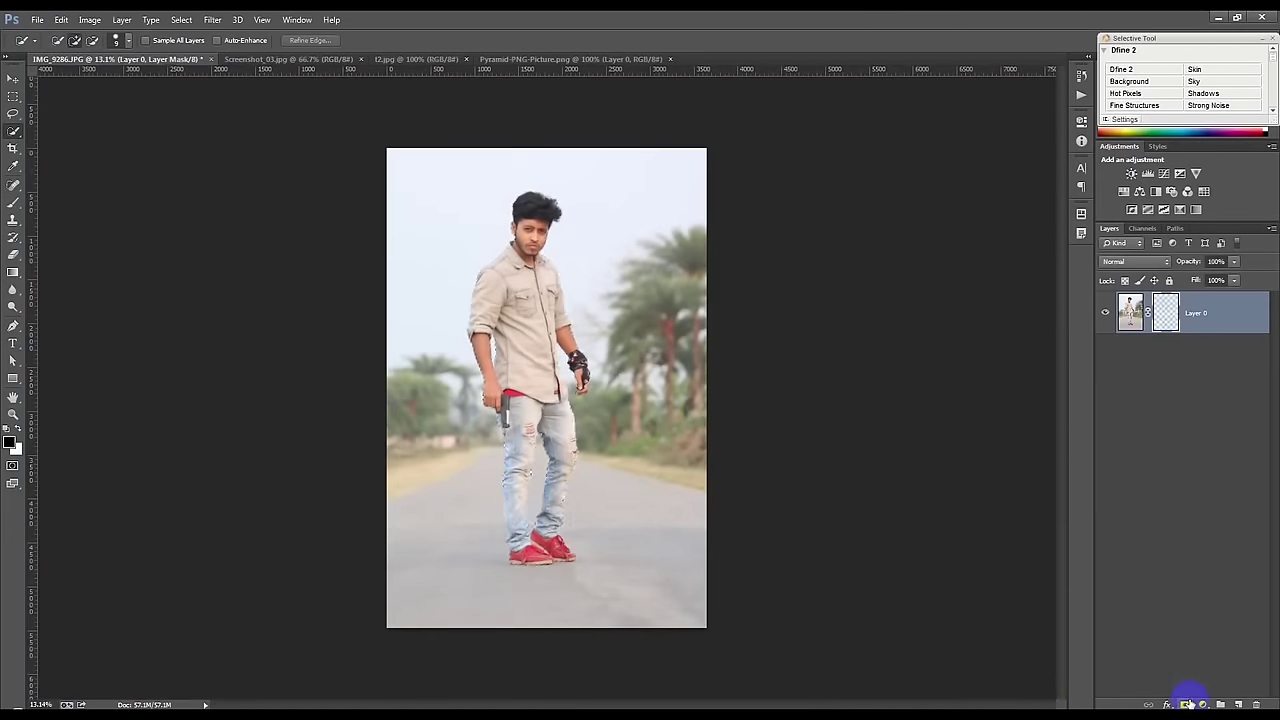
scroll(503, 114, "up", 3)
scroll(514, 149, "up", 2)
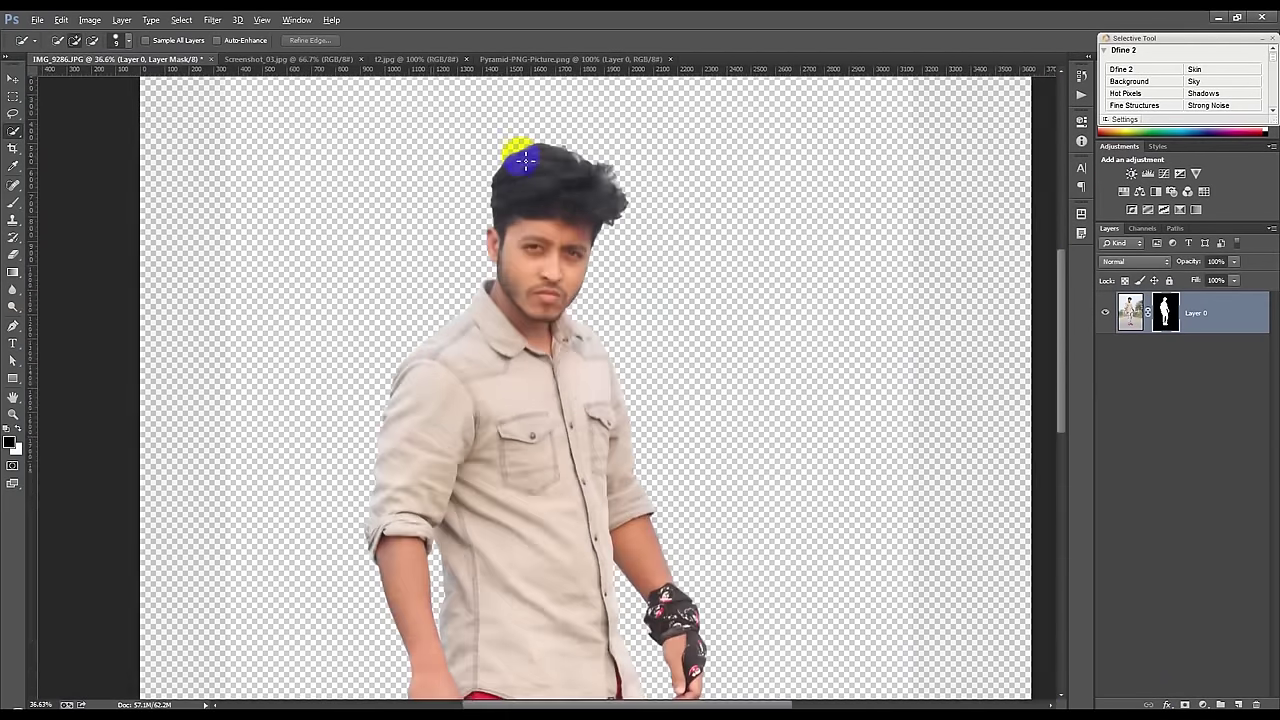
scroll(529, 163, "up", 3)
scroll(529, 163, "up", 2)
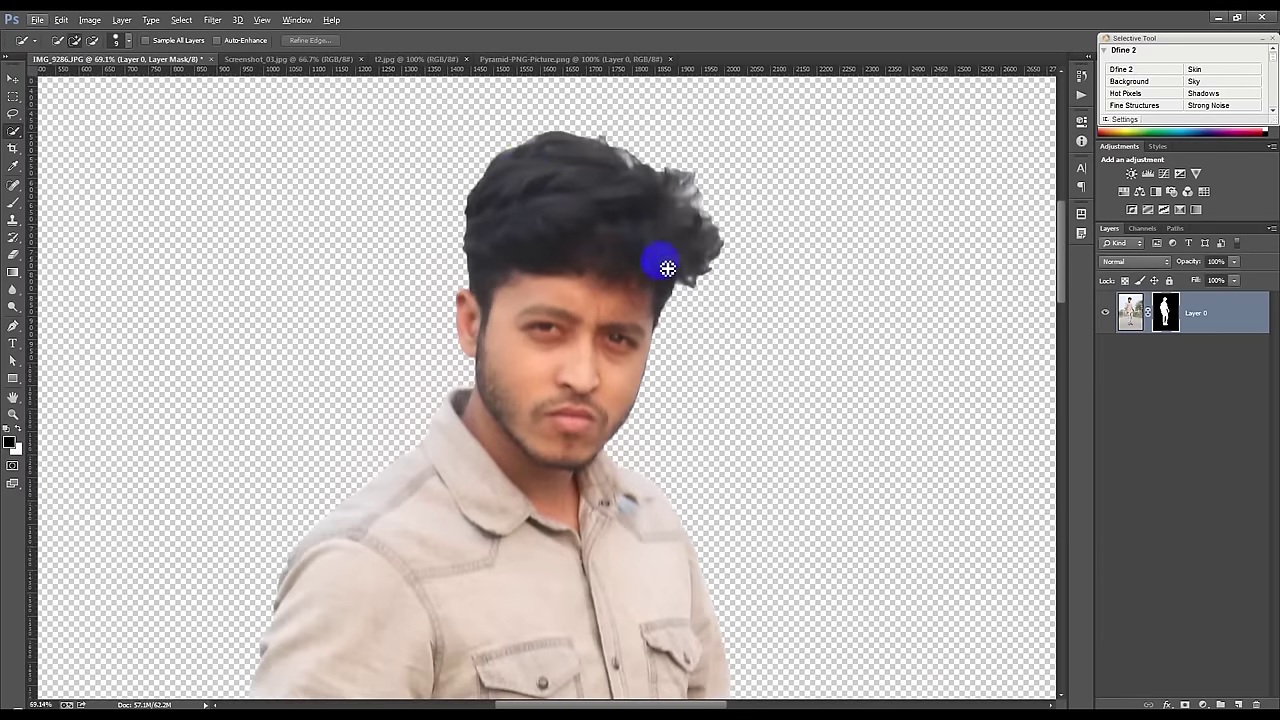
right_click(1165, 313)
Step: In Refine Mask, paint the refine brush along the hair and face edge at size 59
left_click(1164, 425)
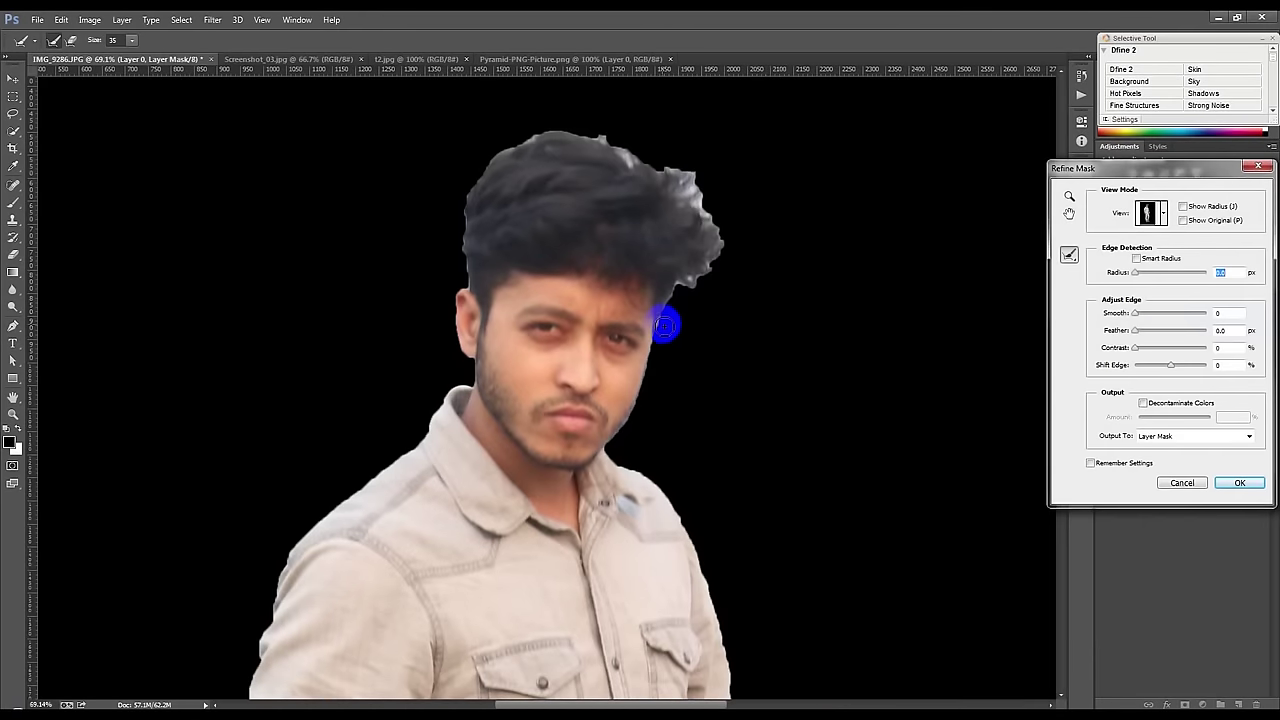
left_click_drag(671, 303, 698, 281)
left_click_drag(714, 221, 706, 223)
left_click_drag(694, 180, 725, 208)
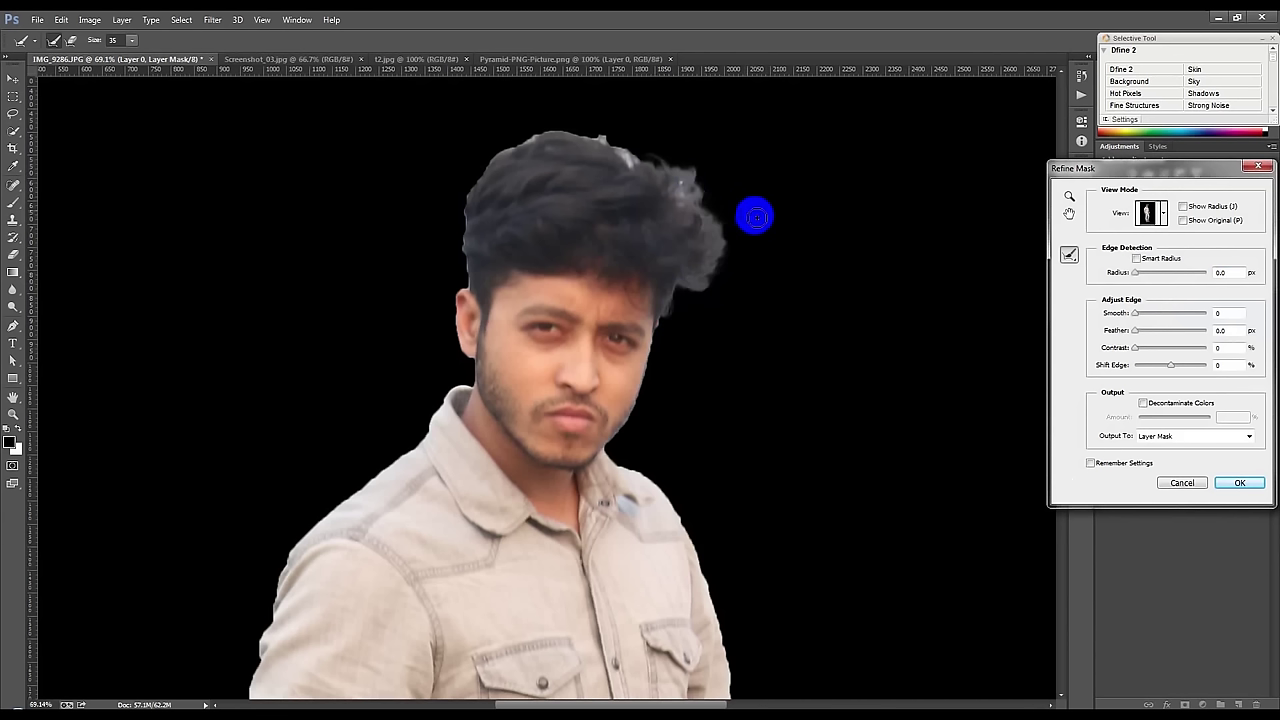
left_click(141, 44)
left_click(146, 56)
mouse_move(678, 180)
left_mouse_down()
mouse_move(655, 160)
mouse_move(523, 129)
mouse_move(463, 186)
mouse_move(455, 258)
left_mouse_up()
left_click_drag(476, 312, 470, 300)
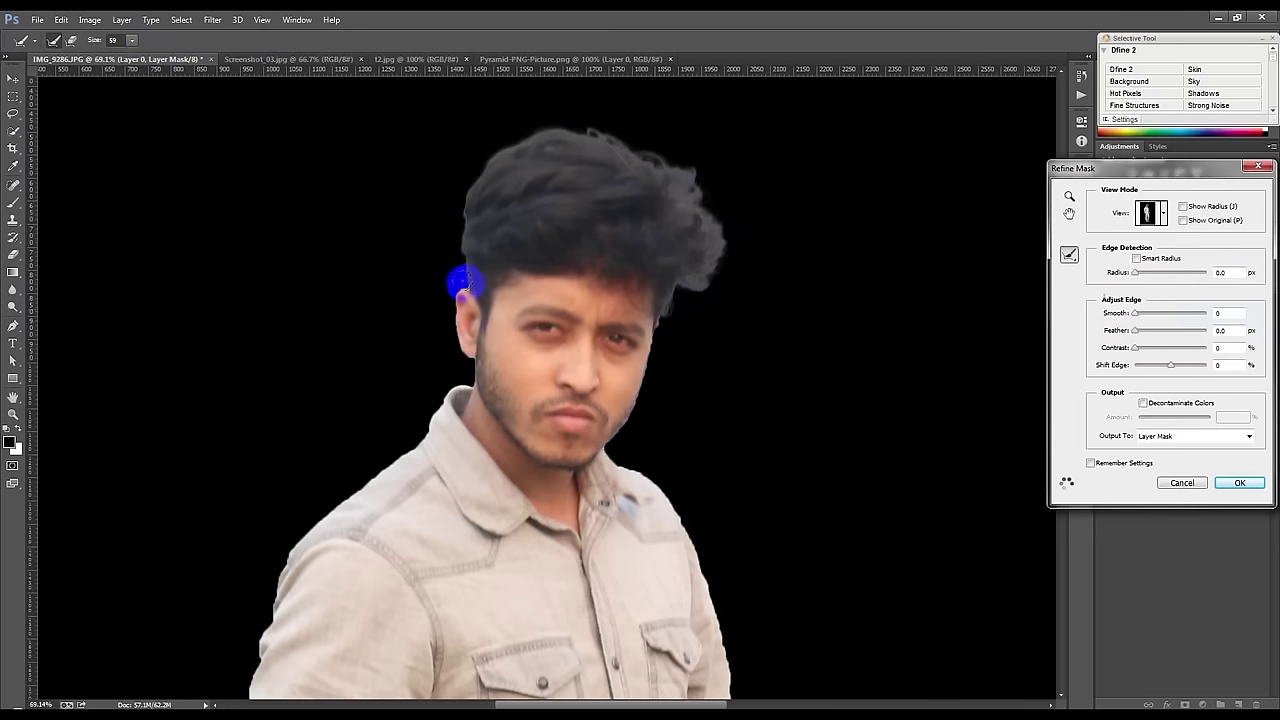
left_click_drag(665, 342, 620, 453)
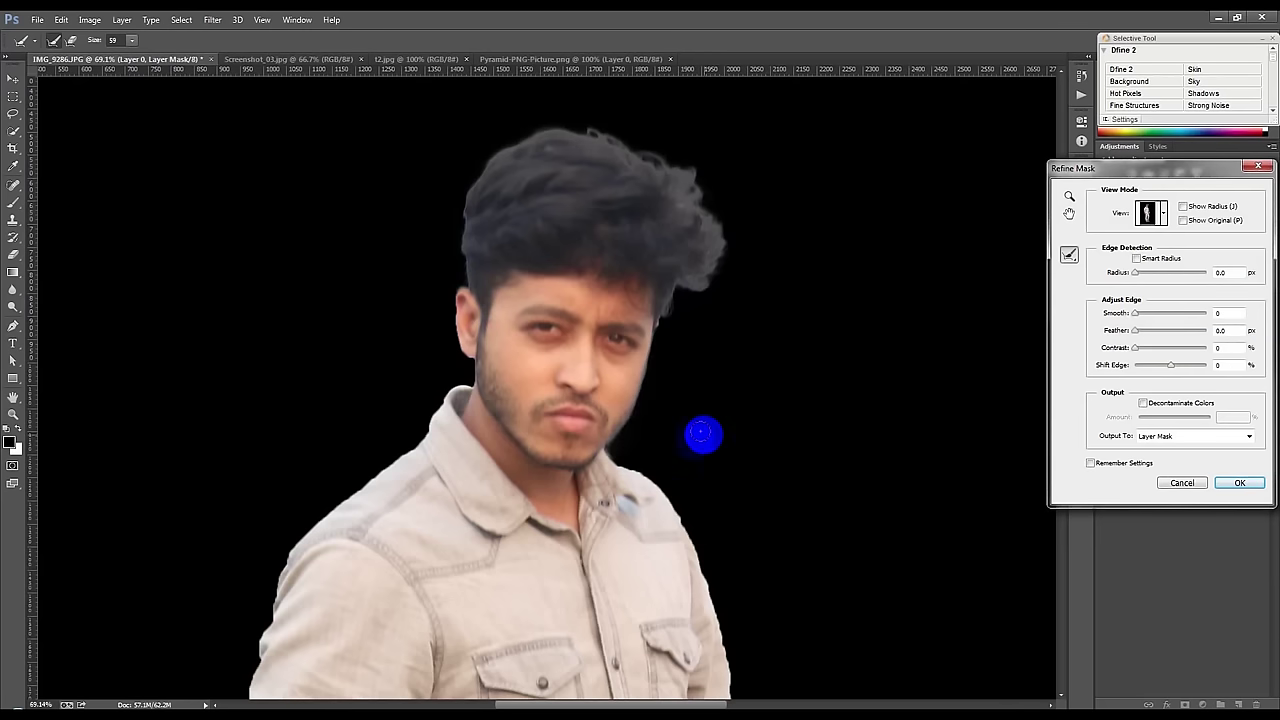
Step: Refine the mask edges along the wrists and both arms, shrinking the brush to 45
left_click_drag(600, 533, 597, 323)
left_click_drag(571, 578, 571, 463)
left_click_drag(571, 660, 571, 354)
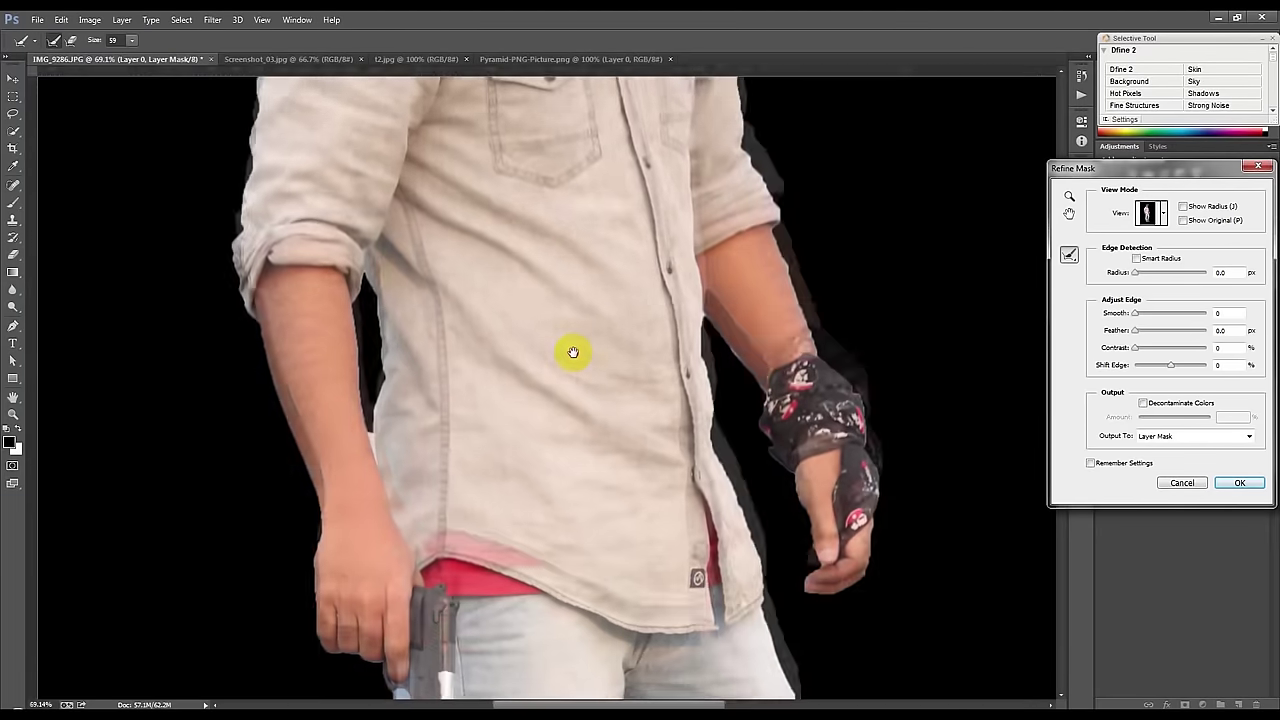
left_click(748, 369)
mouse_move(755, 370)
left_mouse_down()
mouse_move(735, 329)
mouse_move(743, 400)
left_mouse_up()
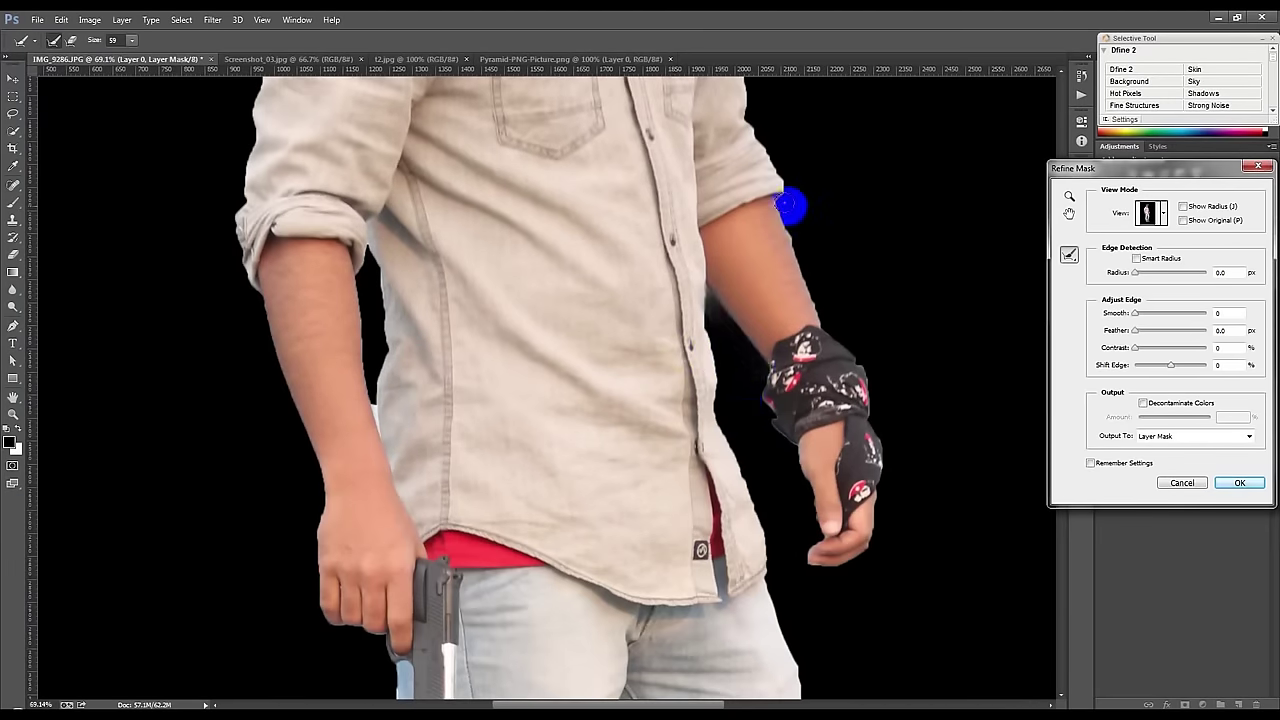
left_click_drag(789, 205, 802, 256)
left_click_drag(822, 323, 826, 328)
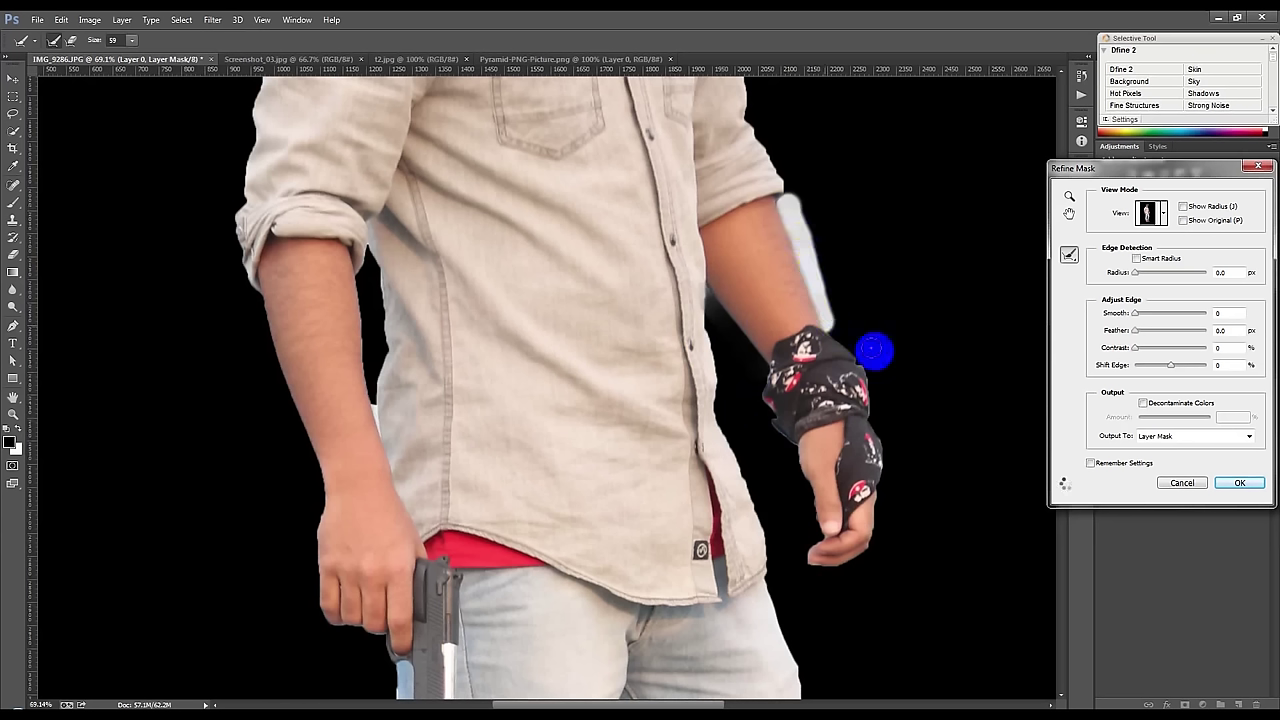
mouse_move(297, 460)
left_mouse_down()
mouse_move(314, 623)
mouse_move(352, 633)
left_mouse_up()
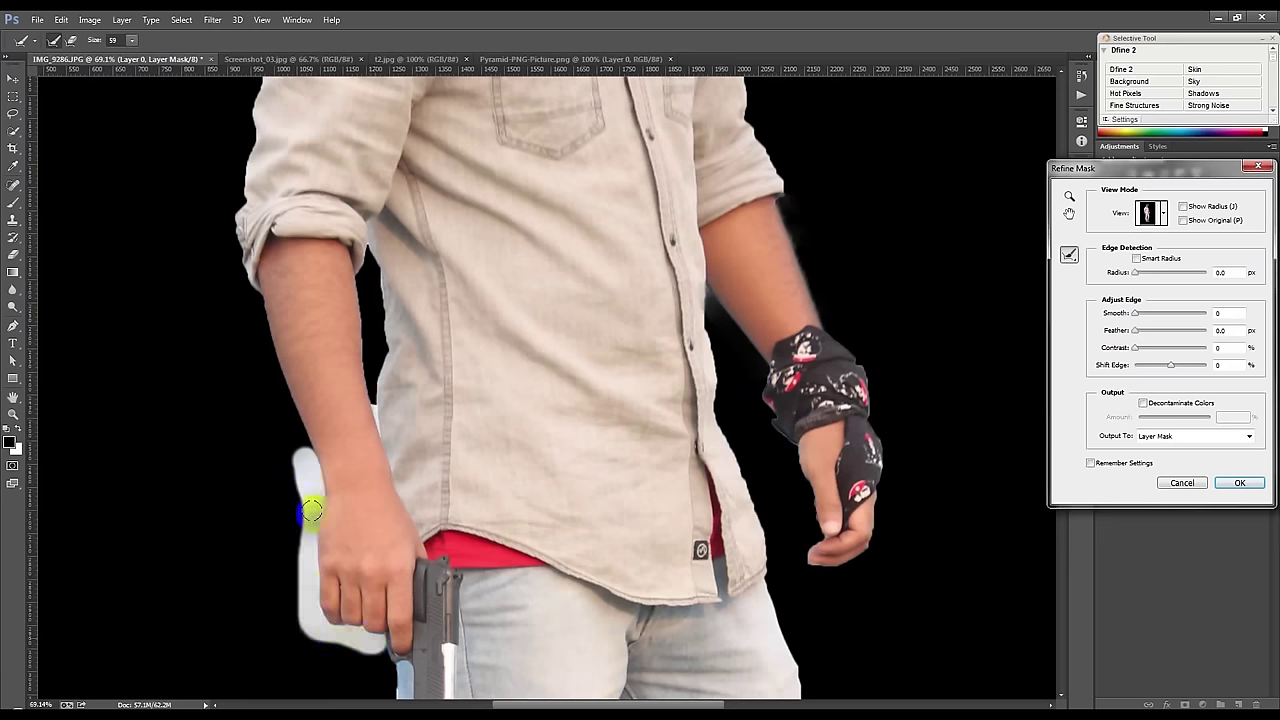
left_click_drag(251, 306, 285, 387)
key("bracketleft")
key("bracketleft")
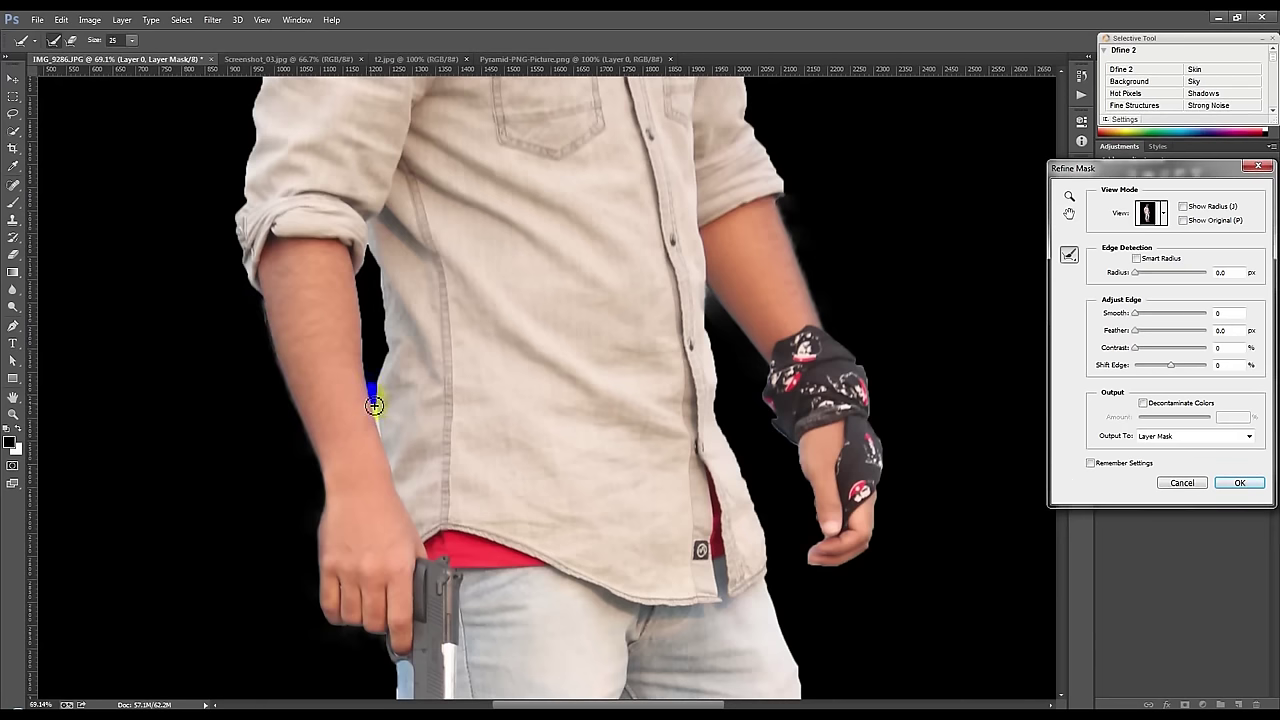
left_click_drag(371, 302, 386, 357)
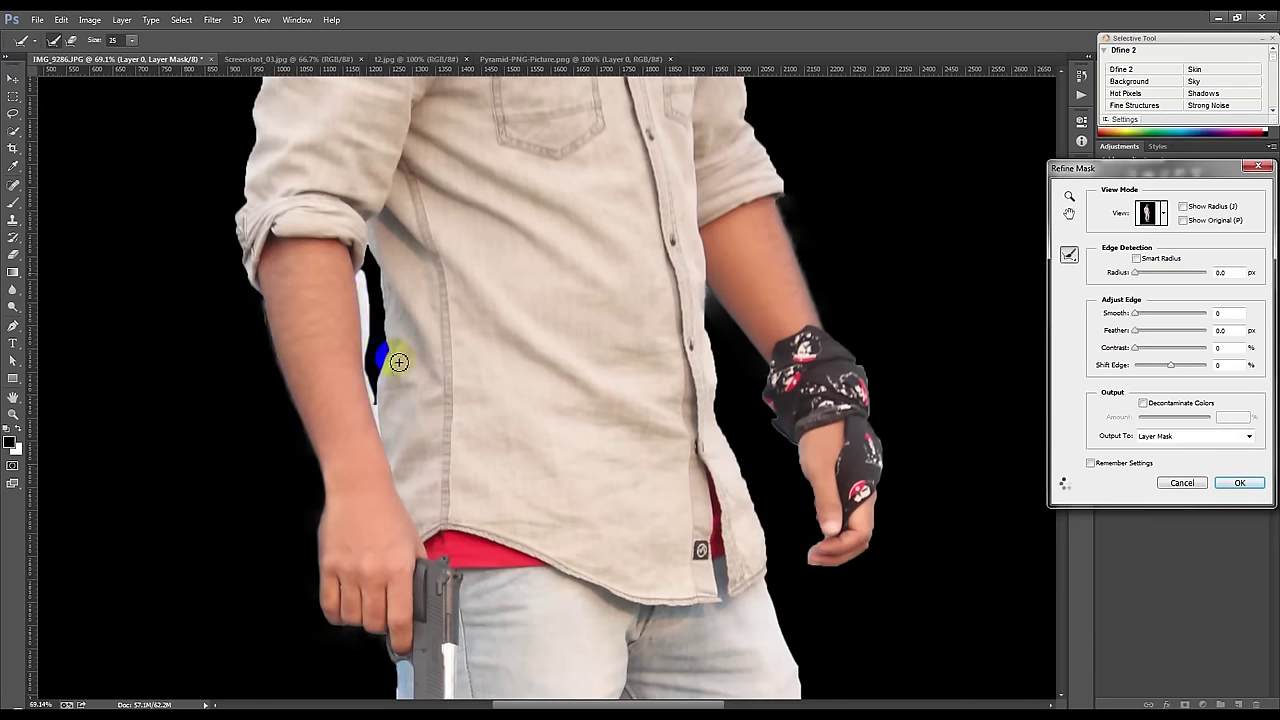
Step: Refine the bottom edges of both shoes, apply the mask, and drag the man into Screenshot_03
scroll(480, 410, "down", 3)
mouse_move(605, 632)
left_mouse_down()
mouse_move(591, 480)
mouse_move(611, 351)
left_mouse_up()
left_click_drag(735, 567, 526, 573)
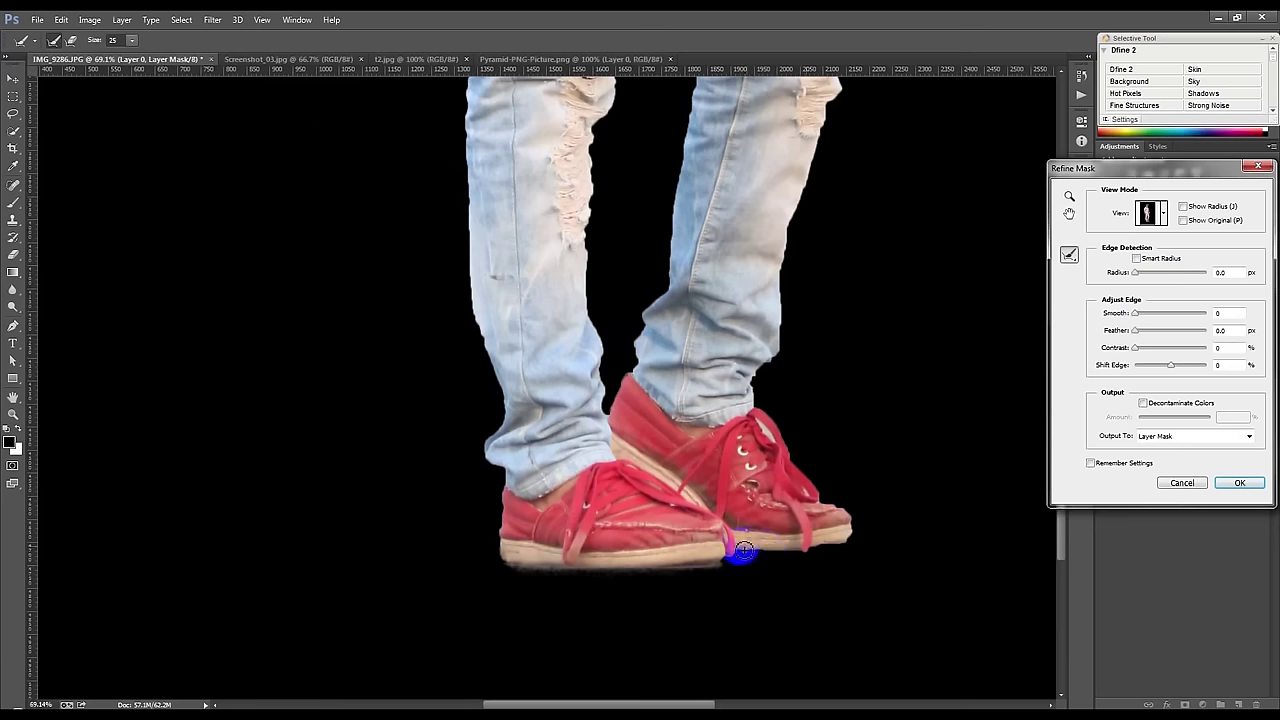
left_click_drag(764, 554, 837, 554)
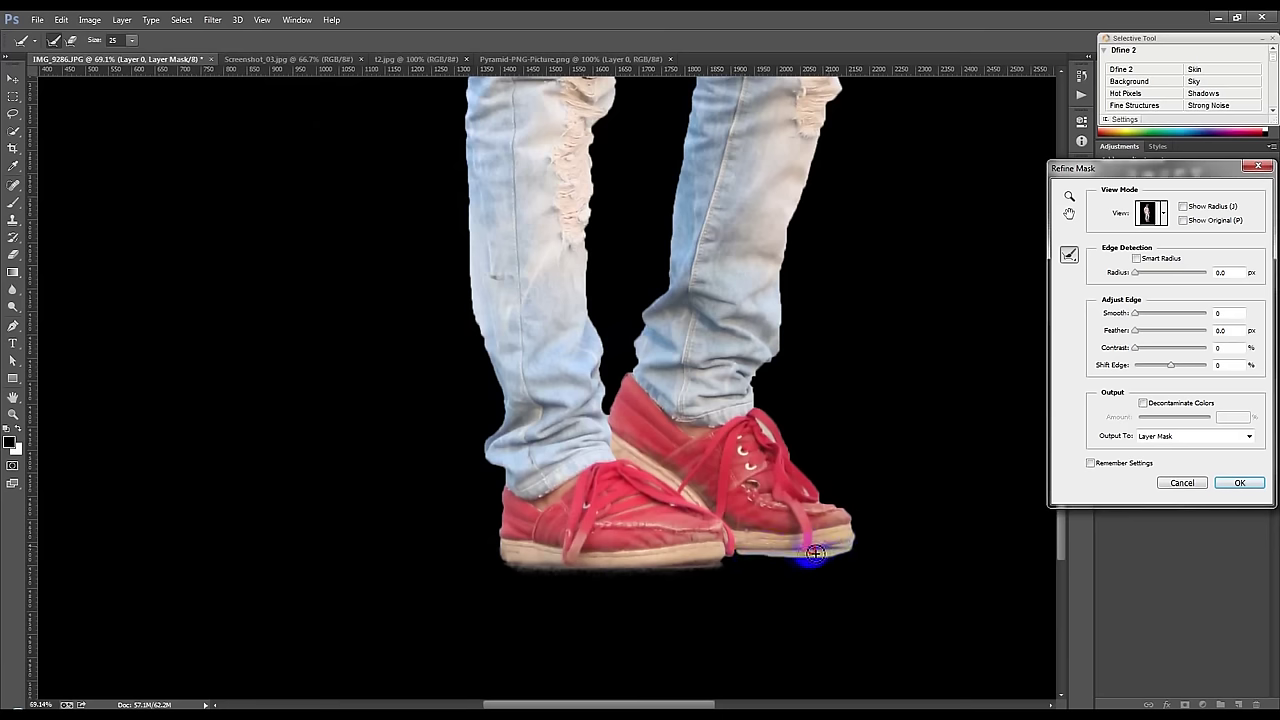
left_click_drag(856, 556, 871, 537)
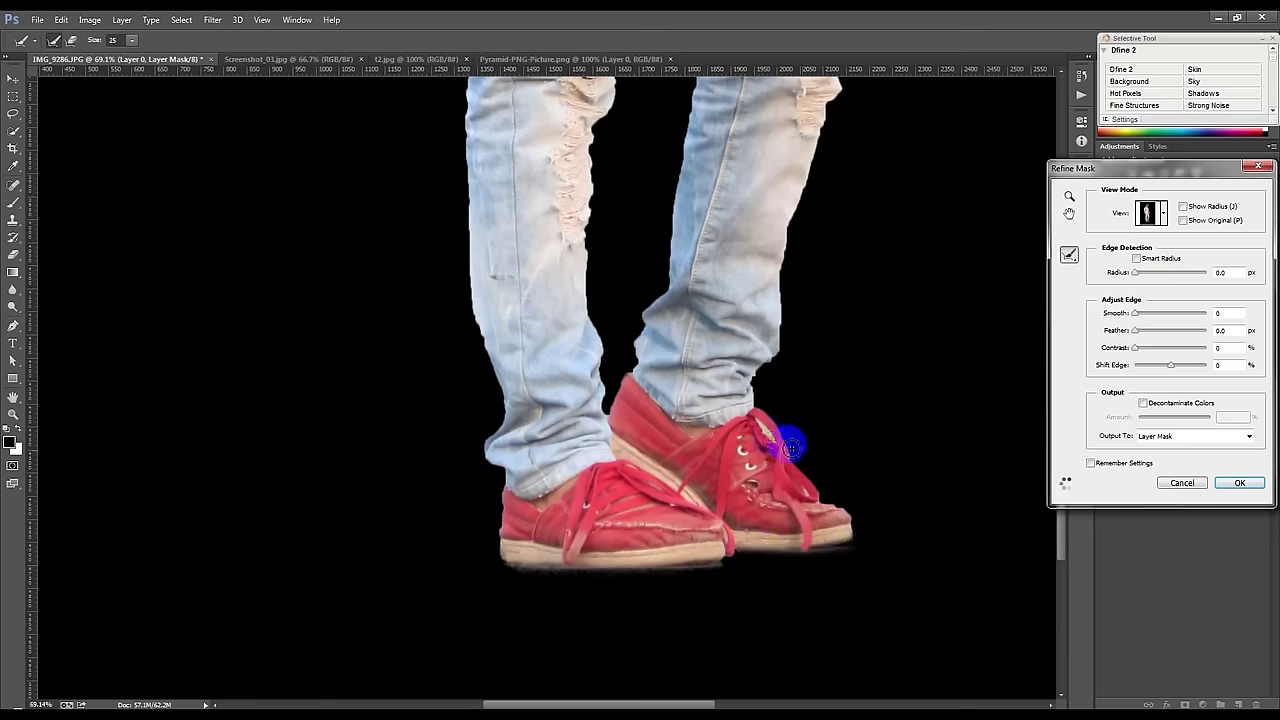
left_click(1240, 487)
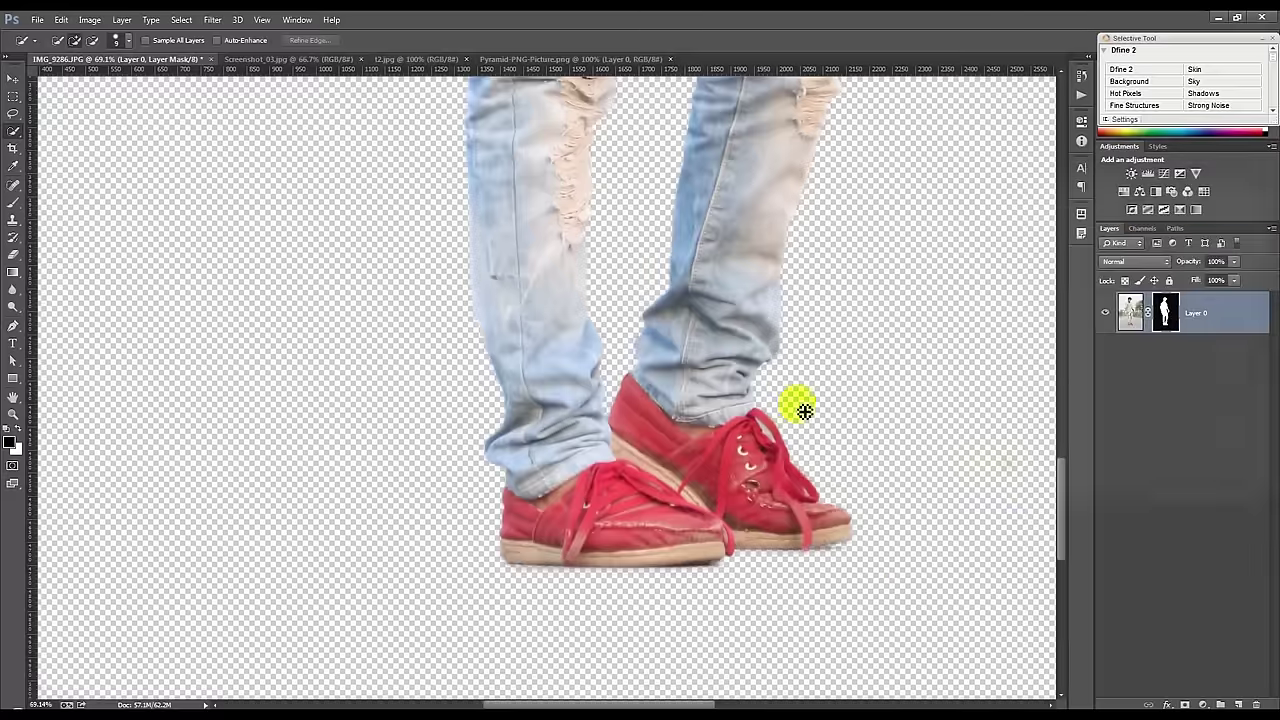
scroll(769, 391, "down", 1)
scroll(770, 395, "down", 3)
scroll(770, 400, "down", 1)
key("v")
left_click(610, 308)
Step: Trial-scale the man to about 22% beside the dome, cancel it, and return to IMG_9286.JPG
mouse_move(548, 283)
left_mouse_down()
mouse_move(307, 57)
mouse_move(680, 323)
left_mouse_up()
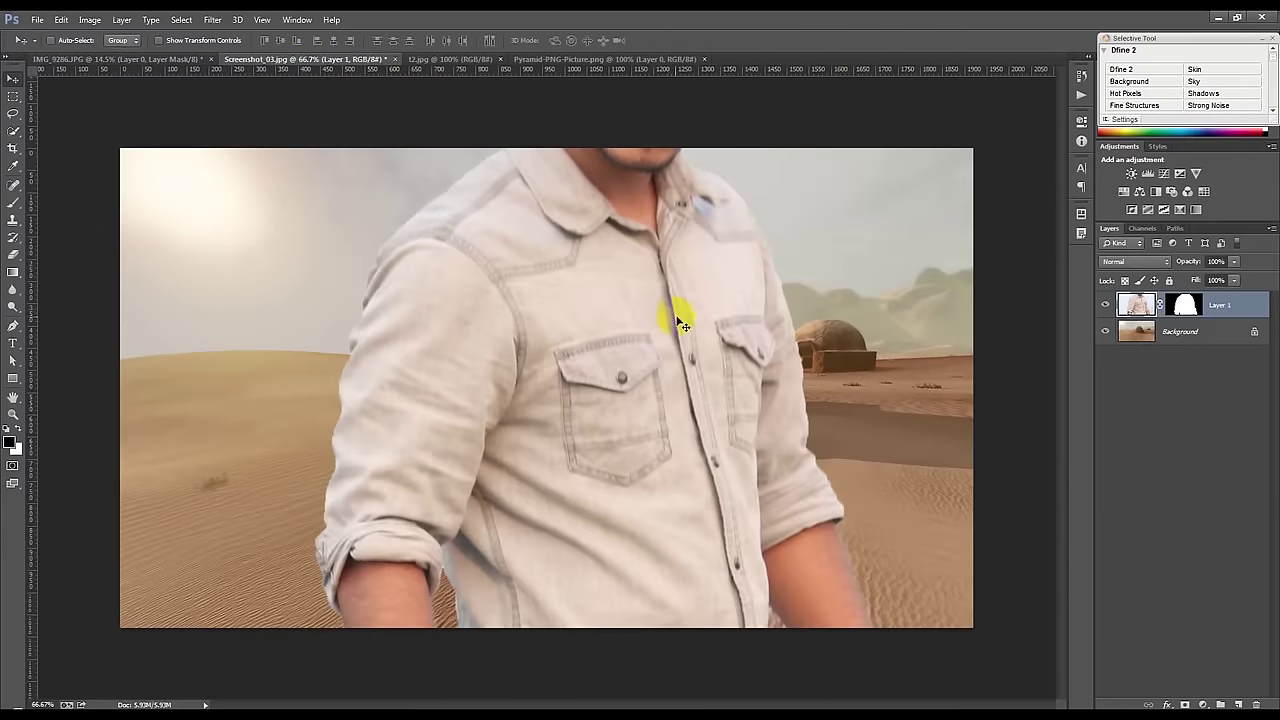
key("ctrl+t")
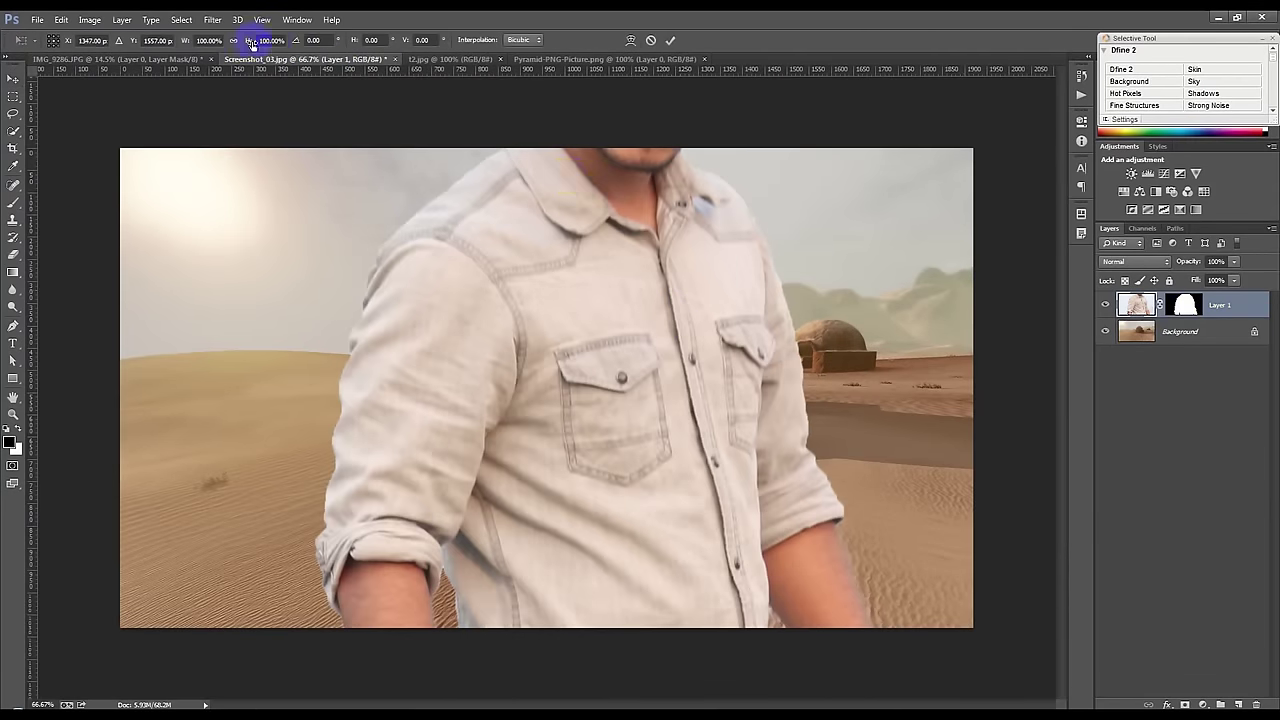
left_click_drag(181, 41, 143, 49)
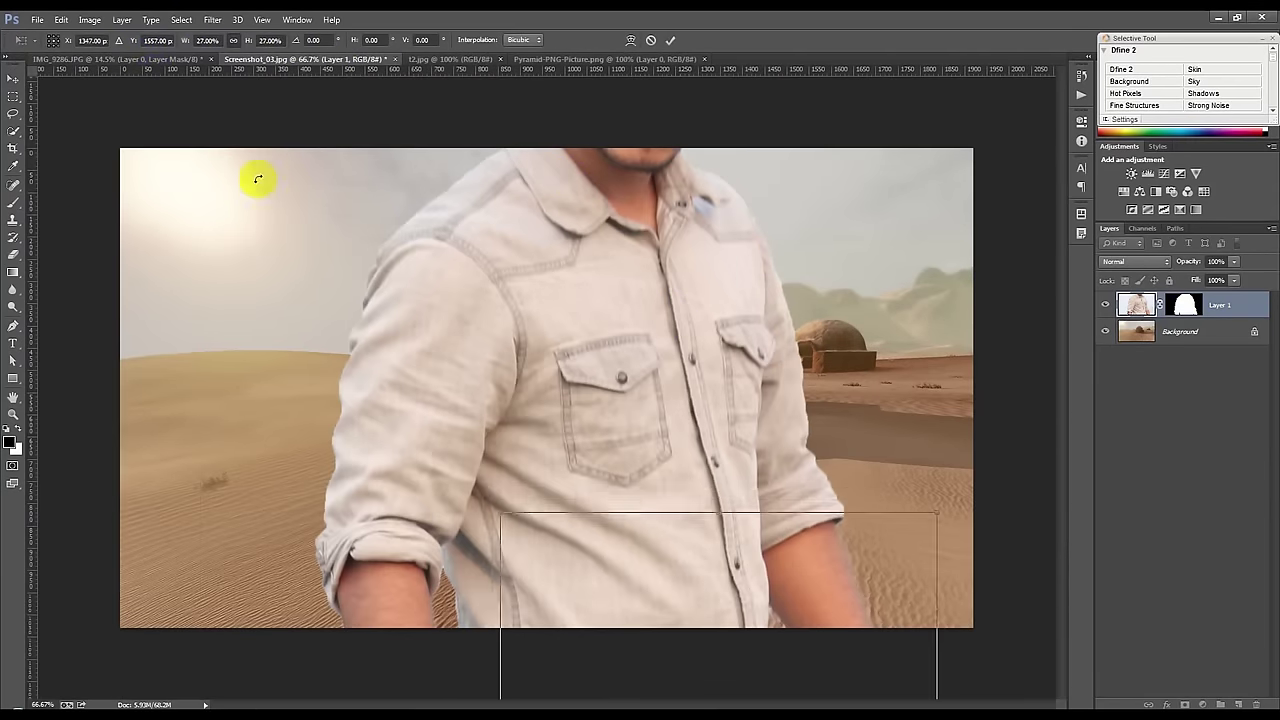
left_click_drag(714, 537, 623, 184)
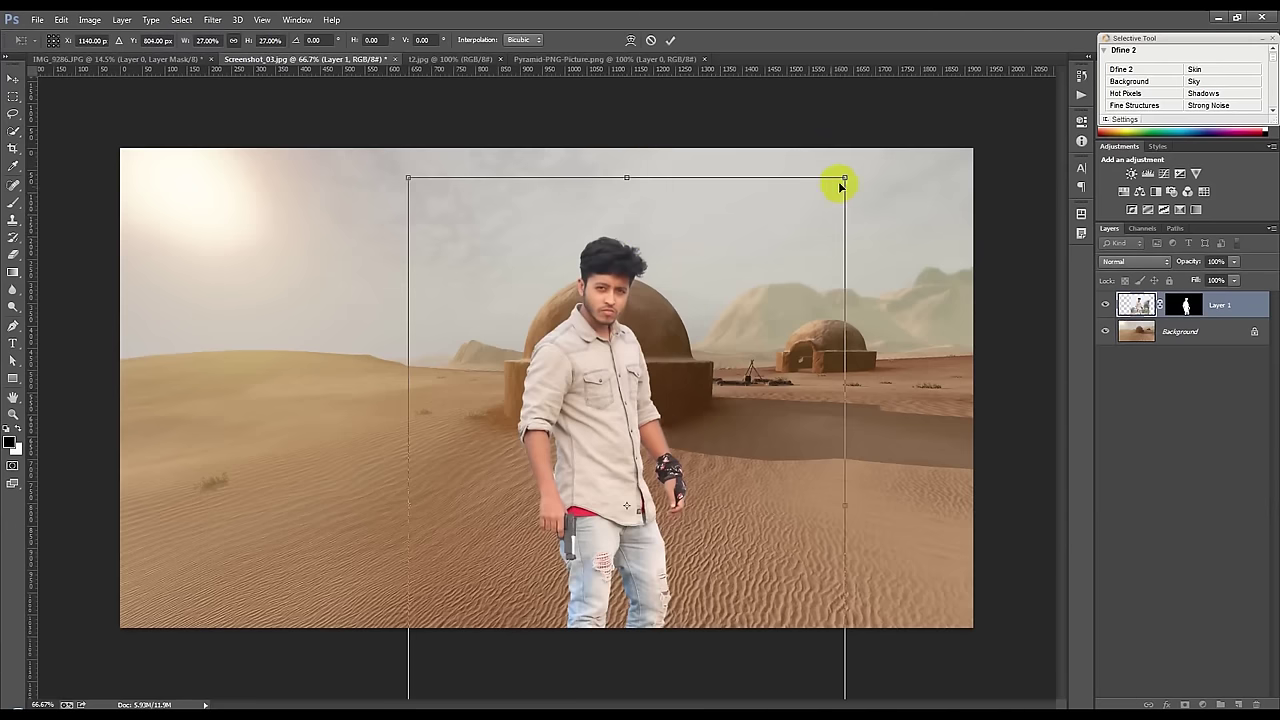
left_click_drag(840, 186, 795, 245)
left_click_drag(688, 441, 423, 360)
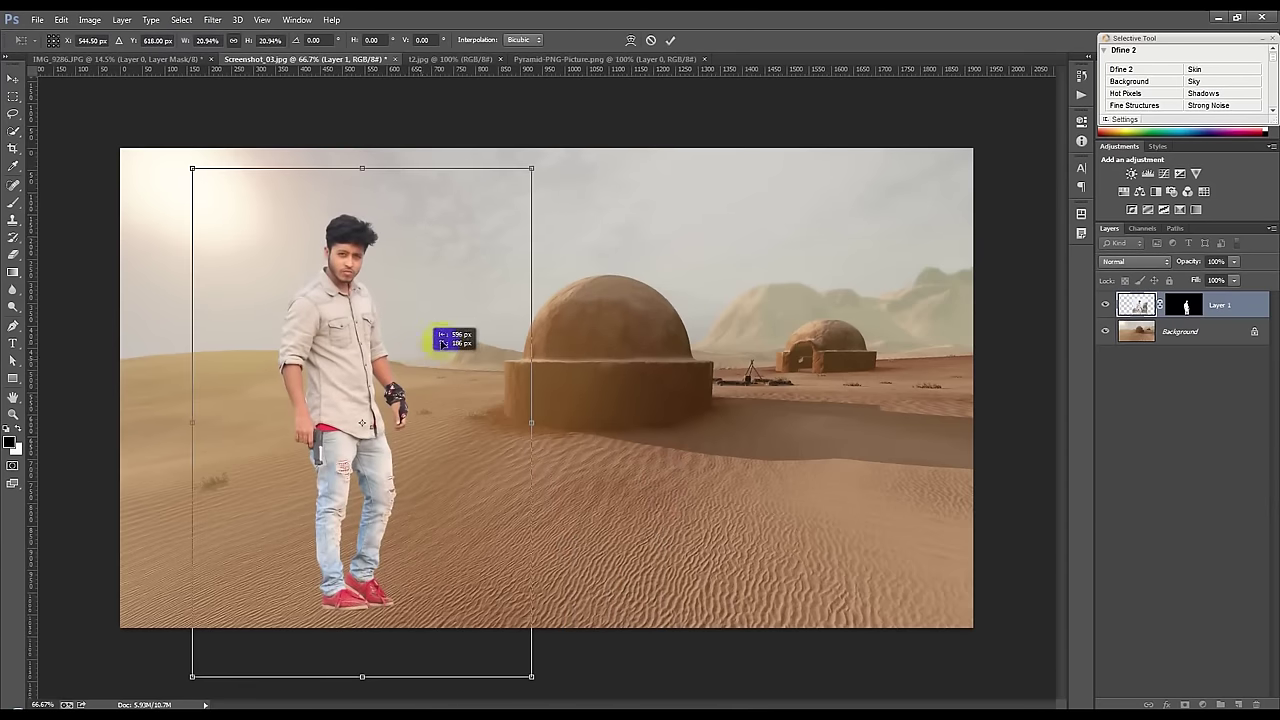
left_click_drag(531, 168, 580, 171)
mouse_move(498, 265)
left_mouse_down()
mouse_move(634, 263)
mouse_move(620, 274)
mouse_move(623, 253)
left_mouse_up()
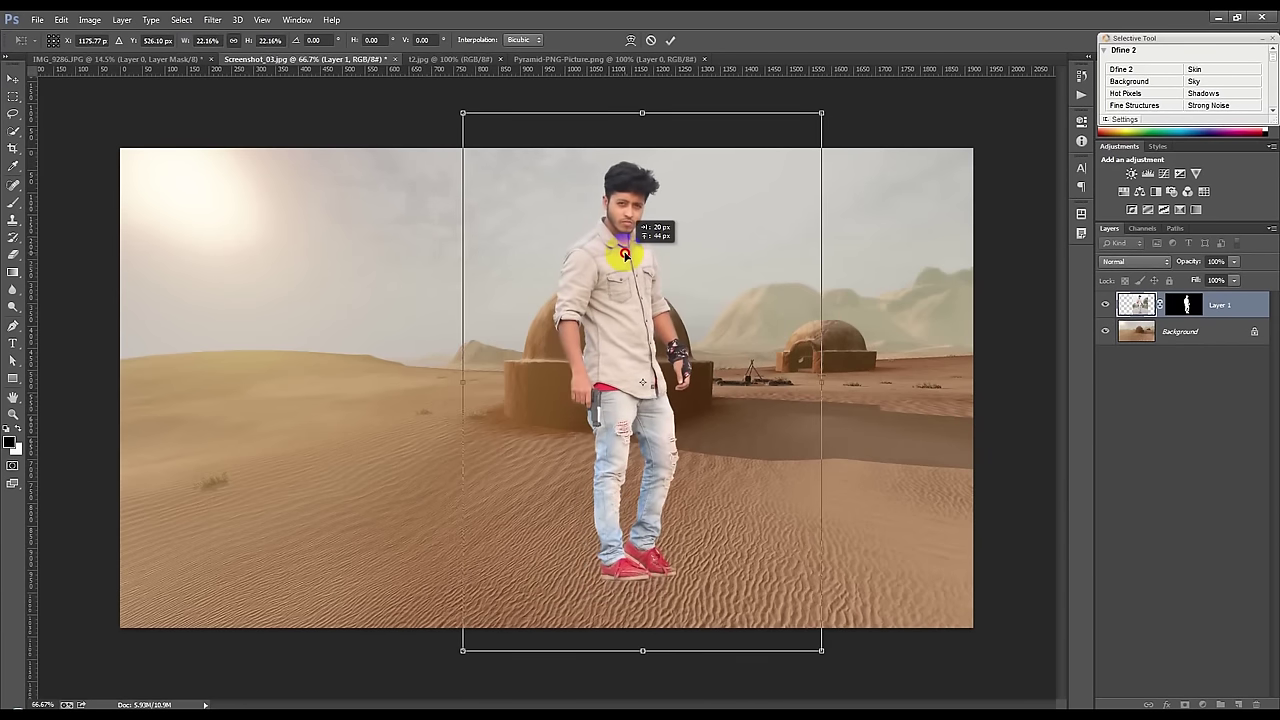
left_click(650, 40)
left_click(170, 59)
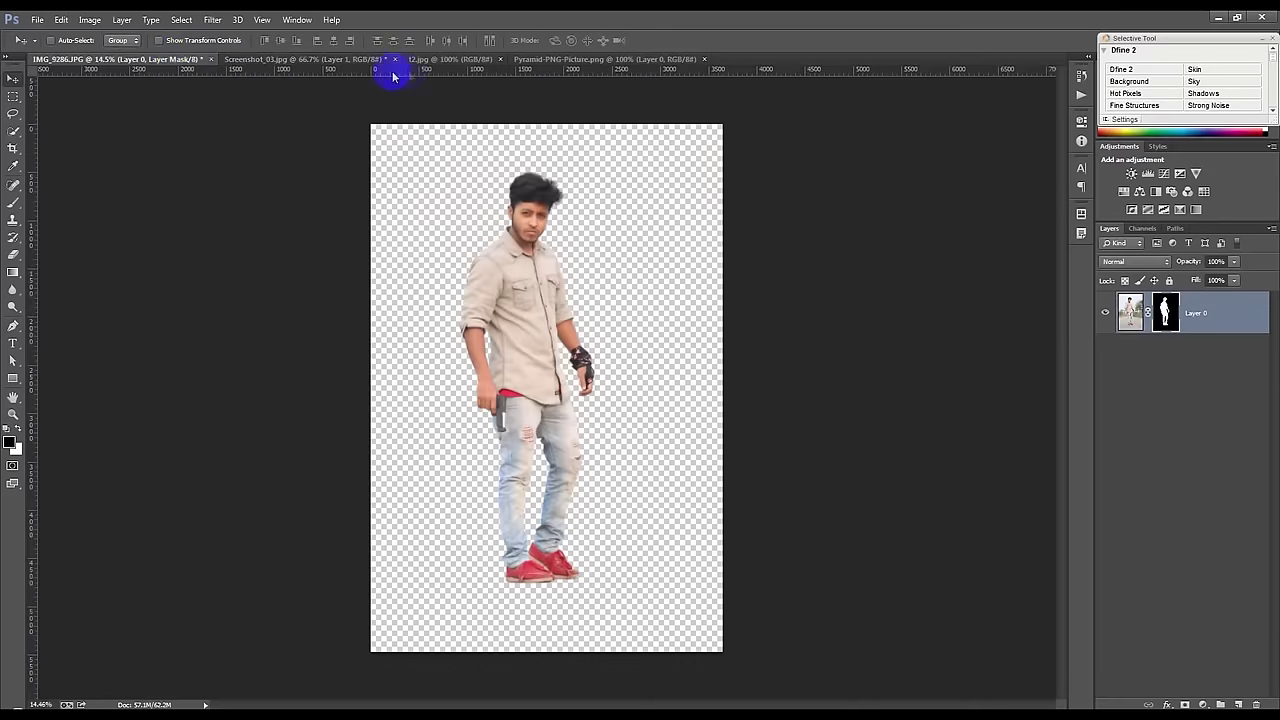
Step: Close Screenshot_03 without saving and switch to the tiger photo 12.jpg
left_click(365, 62)
left_click(395, 59)
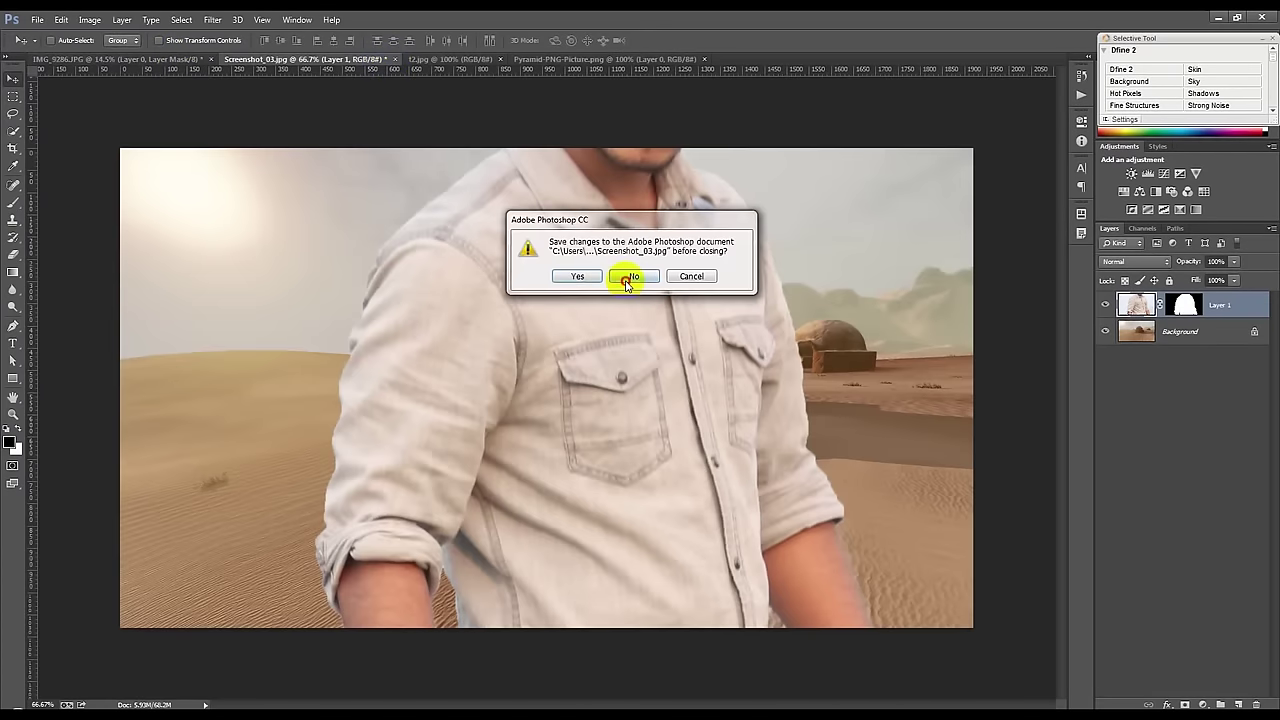
left_click(622, 277)
left_click(350, 60)
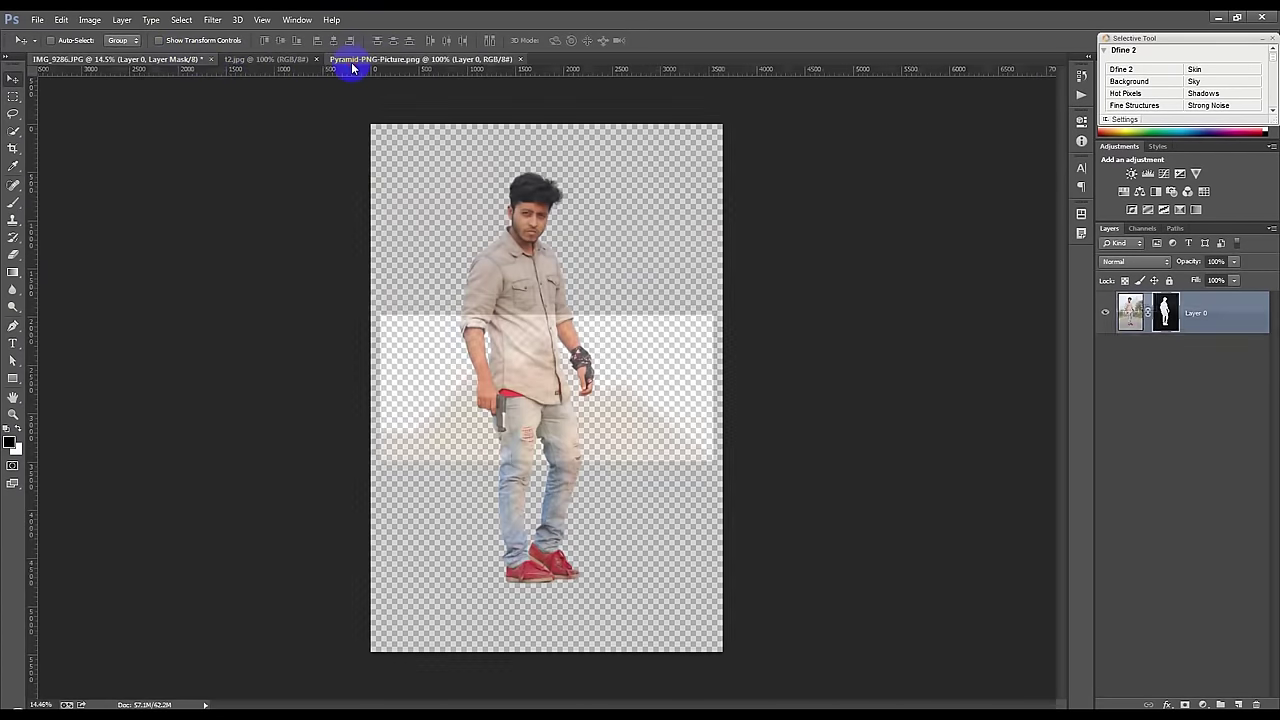
left_click(285, 61)
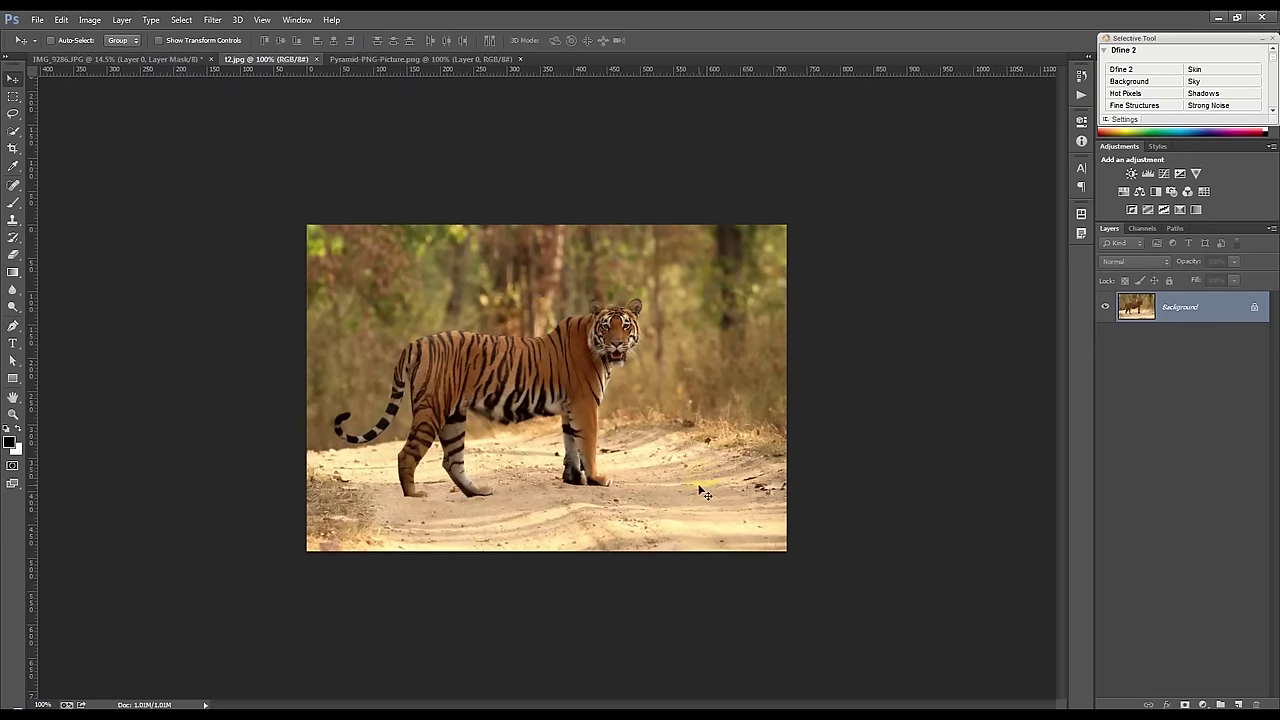
Step: Quick-select the tiger's body, rump and tail tip
left_click(14, 131)
scroll(571, 457, "up", 3)
scroll(400, 449, "up", 3)
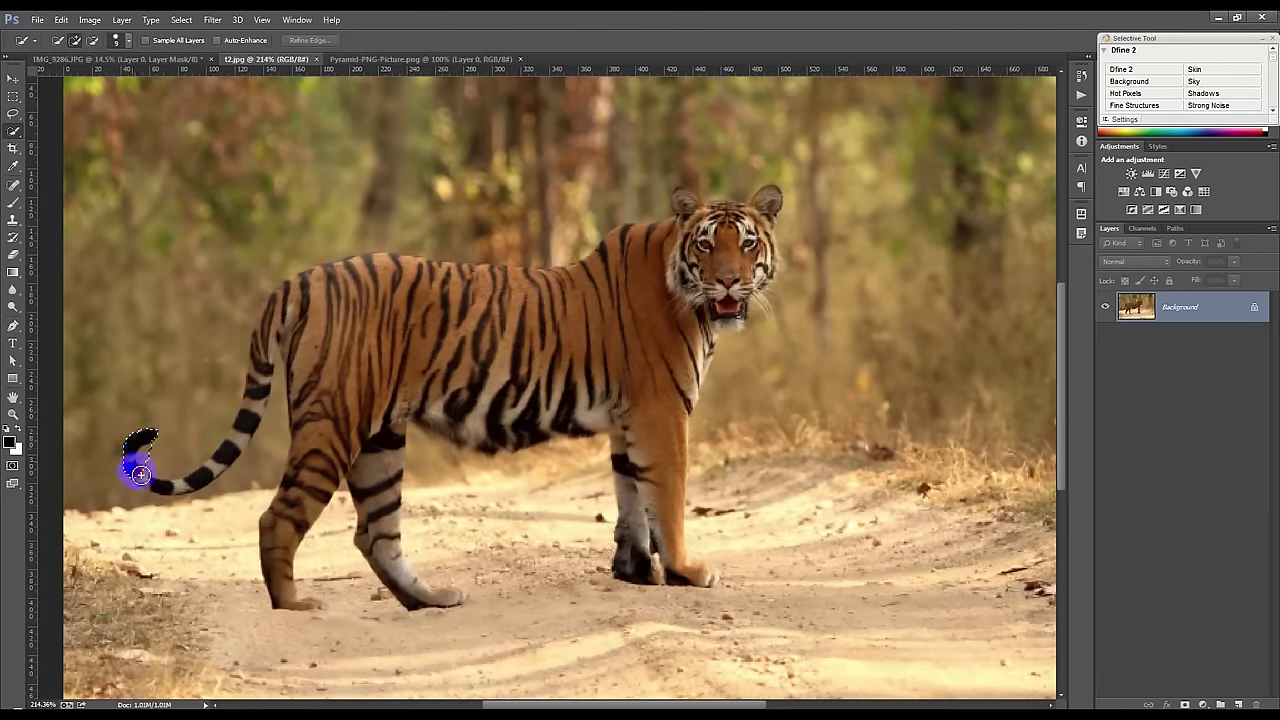
mouse_move(175, 487)
left_mouse_down()
mouse_move(223, 451)
mouse_move(291, 309)
mouse_move(366, 289)
mouse_move(611, 289)
mouse_move(760, 217)
mouse_move(734, 206)
mouse_move(673, 231)
left_mouse_up()
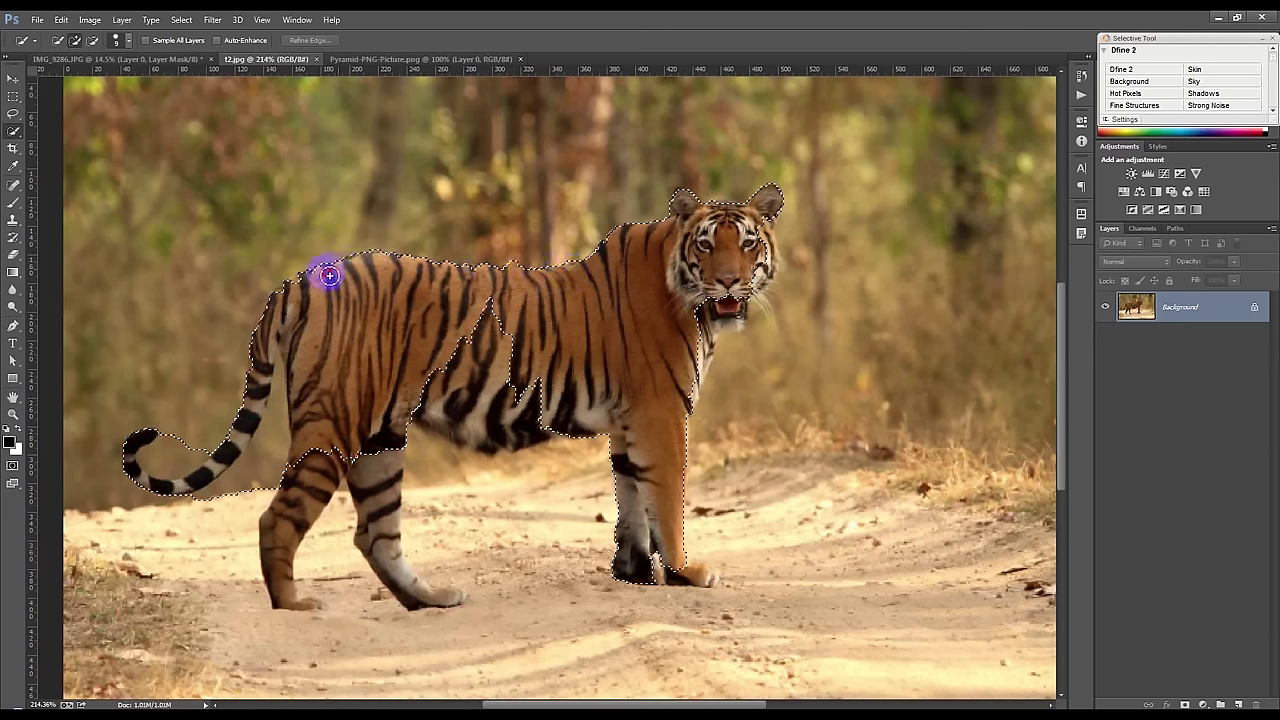
mouse_move(293, 290)
left_mouse_down()
mouse_move(266, 346)
mouse_move(334, 446)
mouse_move(286, 526)
mouse_move(311, 597)
mouse_move(405, 600)
mouse_move(606, 561)
mouse_move(722, 570)
mouse_move(700, 531)
mouse_move(790, 595)
mouse_move(690, 397)
mouse_move(703, 370)
left_mouse_up()
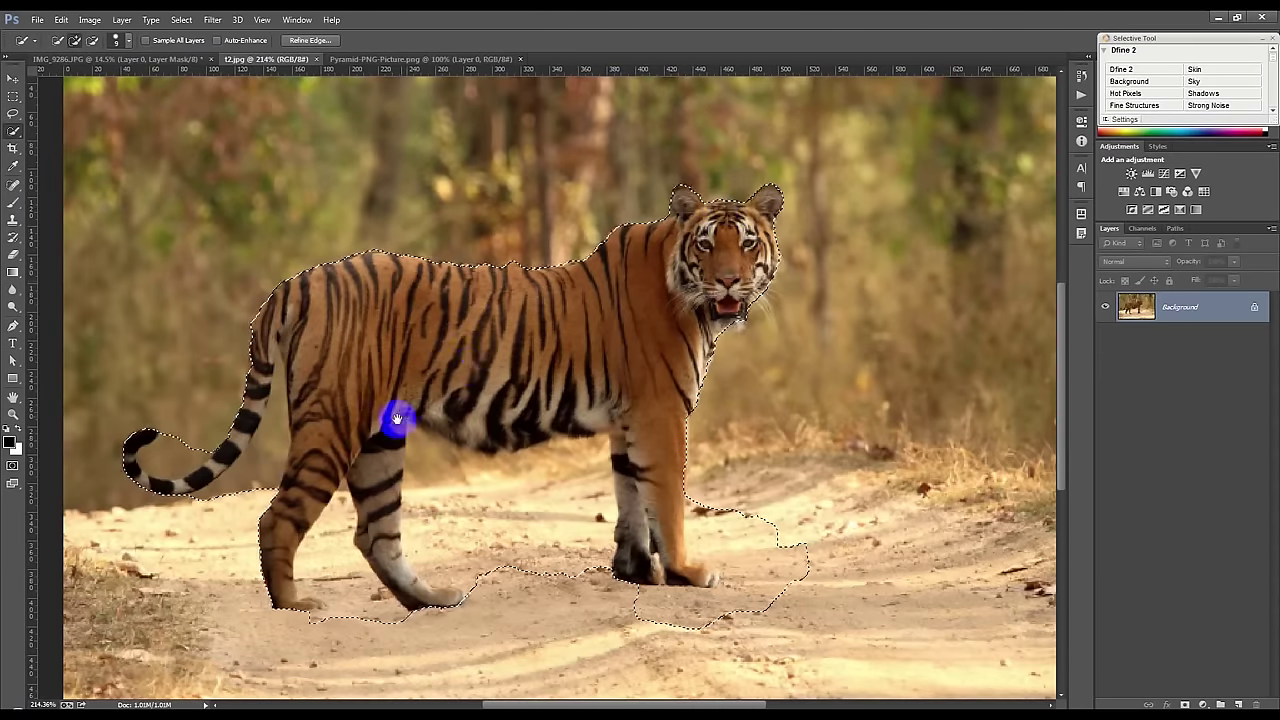
left_click_drag(718, 211, 497, 334)
left_click_drag(343, 314, 330, 333)
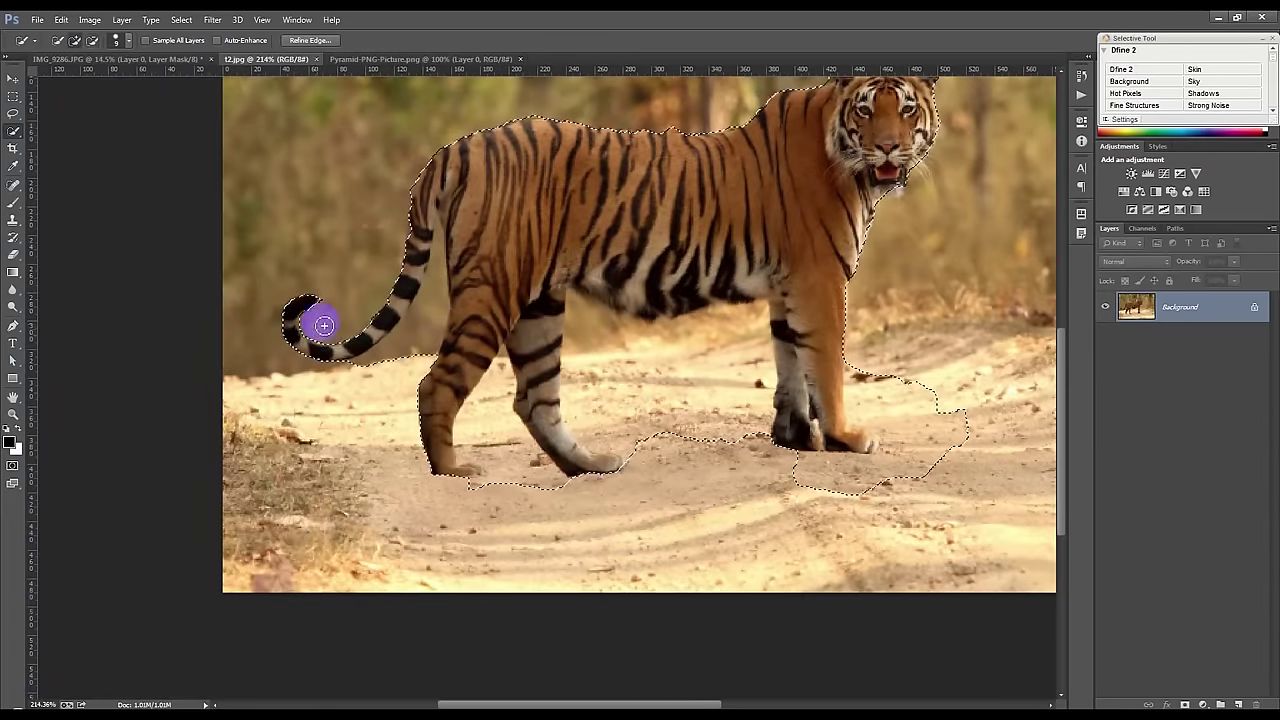
left_click_drag(329, 298, 399, 356)
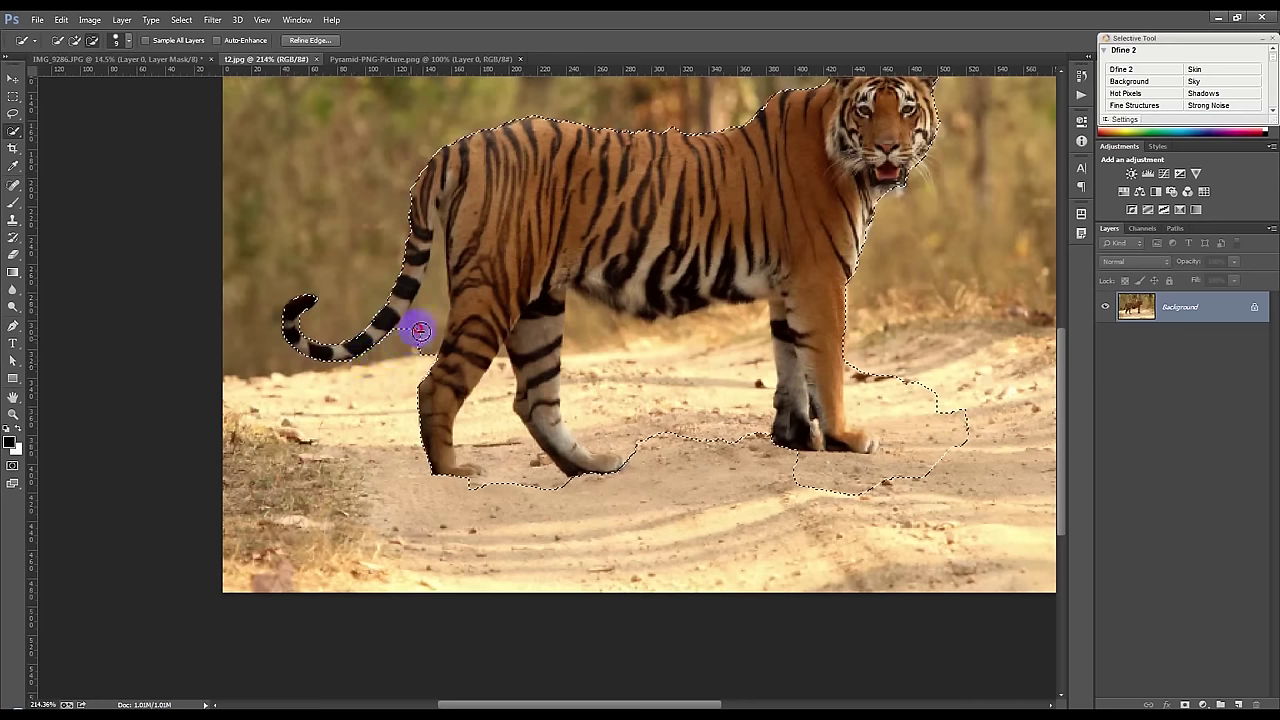
Step: Trim background beside the tail and between the legs, add the hind leg, then mask Layer 0
left_click_drag(414, 300, 428, 357)
scroll(450, 400, "down", 1)
mouse_move(455, 440)
left_mouse_down()
mouse_move(475, 457)
mouse_move(439, 457)
mouse_move(416, 434)
left_mouse_up()
left_click(777, 408)
mouse_move(591, 303)
left_mouse_down()
mouse_move(605, 307)
mouse_move(601, 346)
left_mouse_up()
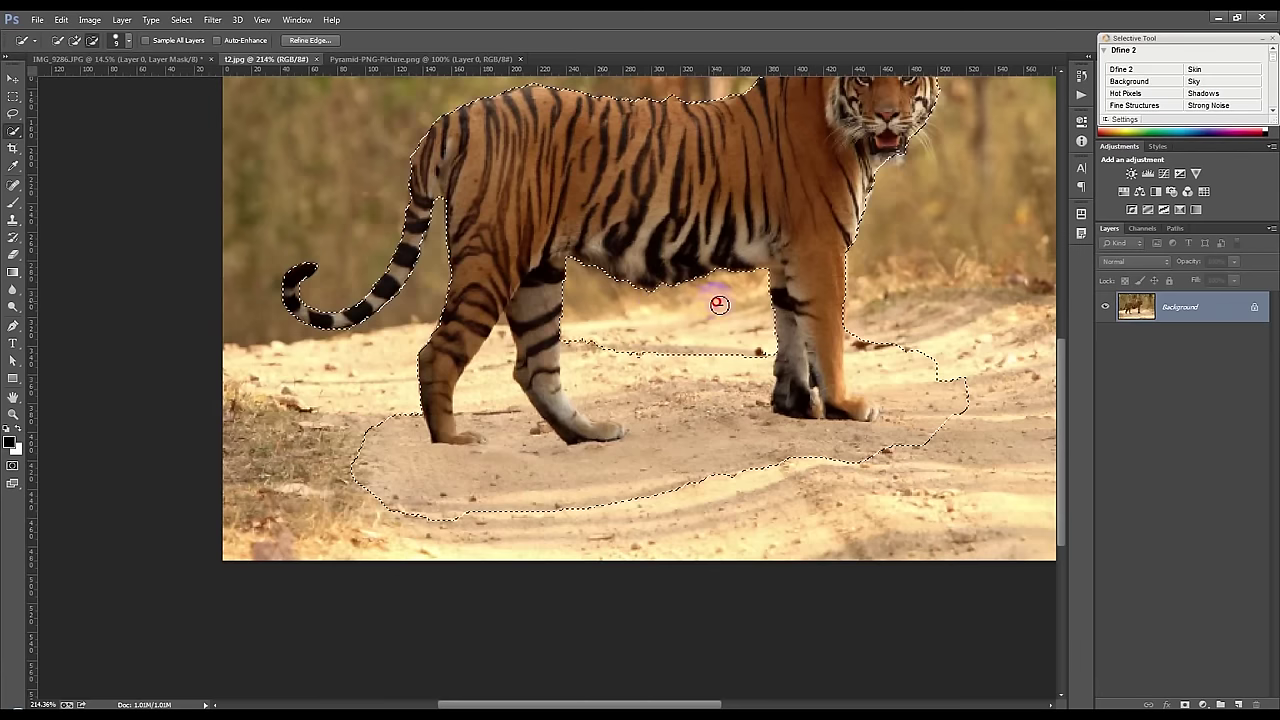
left_click_drag(514, 346, 500, 363)
left_click_drag(761, 371, 892, 430)
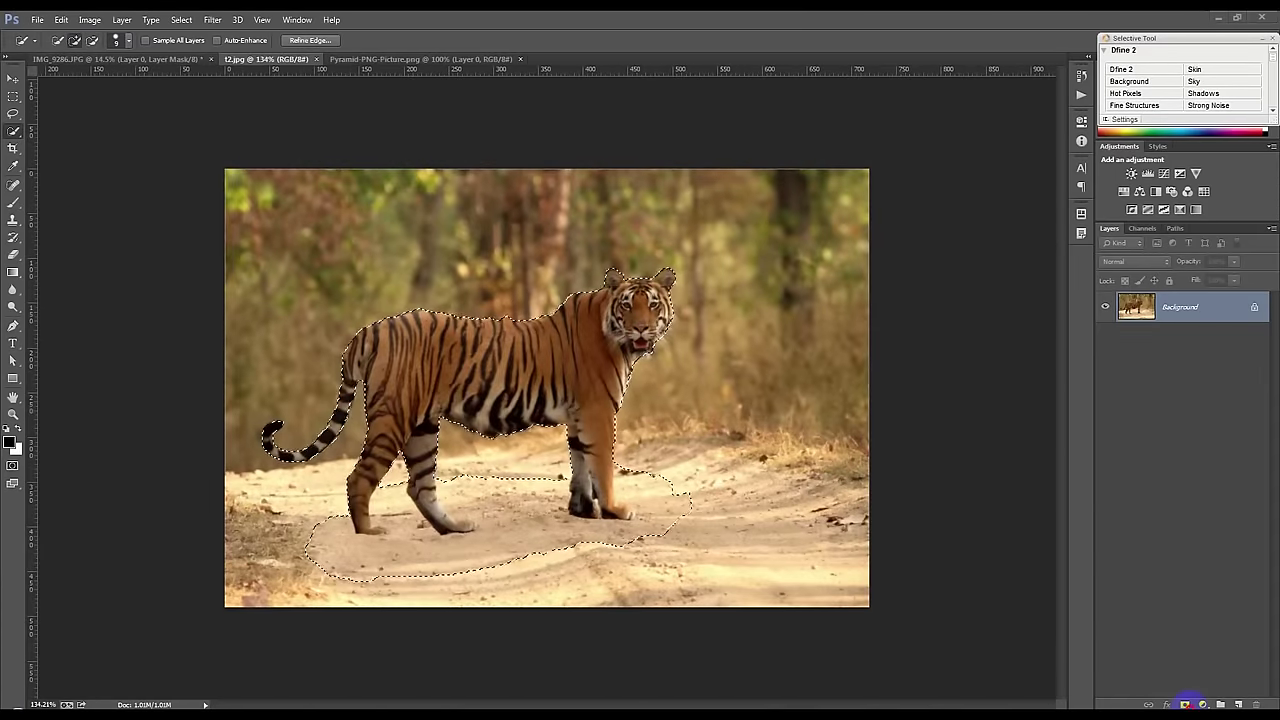
left_click(1185, 704)
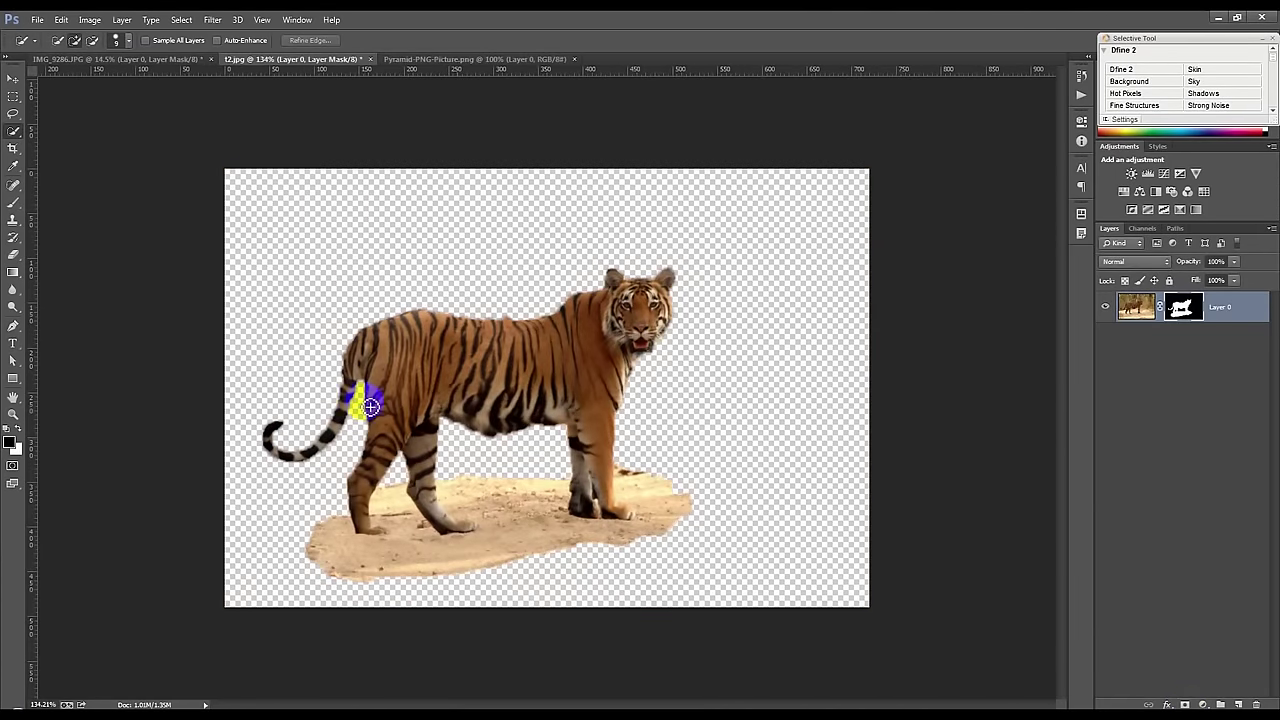
left_click_drag(360, 401, 394, 403)
Step: Refine the tiger mask around ears, chin, belly and hind legs, shifting the edge slightly inward
right_click(1180, 307)
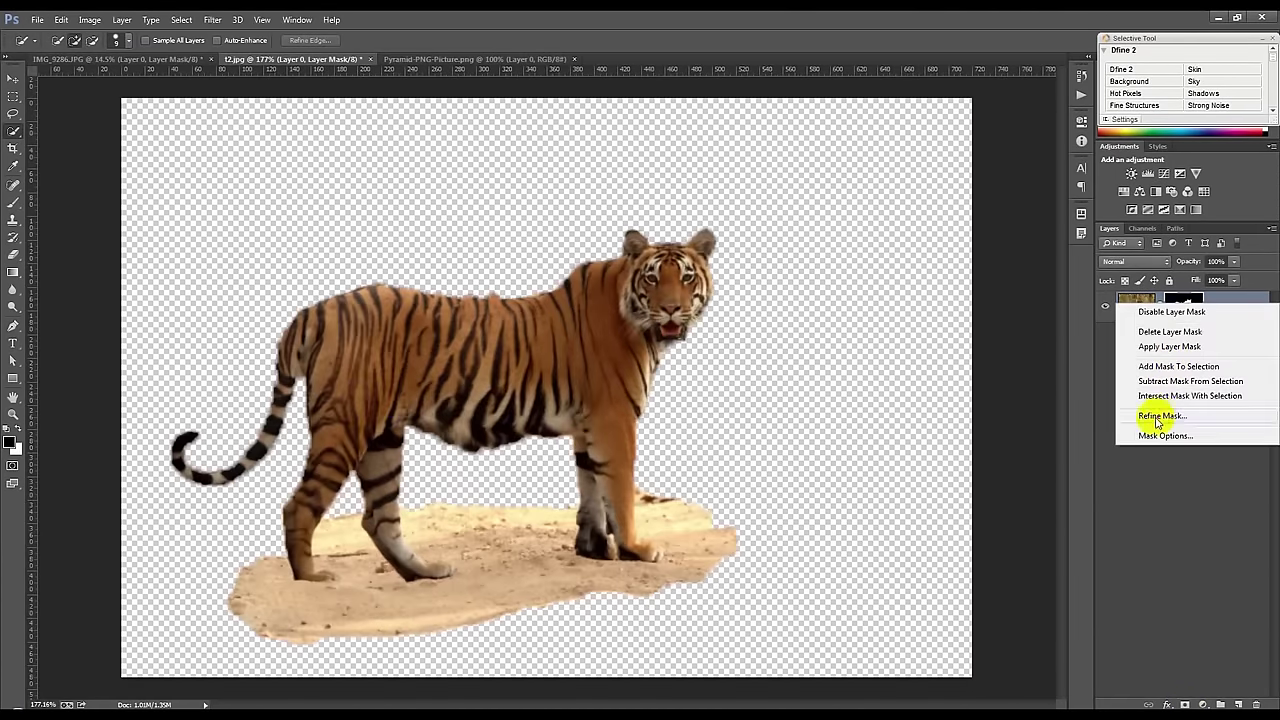
left_click(1085, 414)
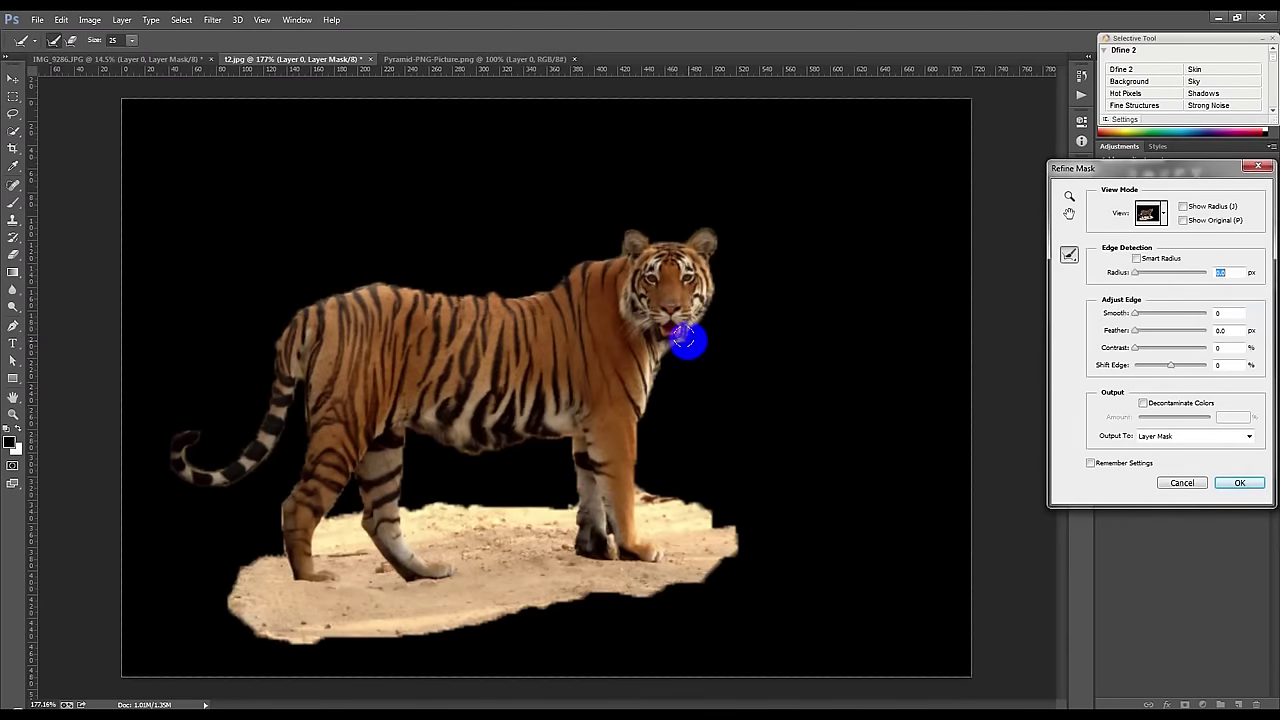
mouse_move(708, 232)
left_mouse_down()
mouse_move(614, 243)
mouse_move(514, 283)
mouse_move(303, 291)
mouse_move(271, 337)
mouse_move(246, 440)
mouse_move(214, 461)
mouse_move(163, 440)
mouse_move(177, 474)
mouse_move(209, 489)
mouse_move(264, 466)
mouse_move(297, 389)
mouse_move(294, 463)
mouse_move(273, 514)
mouse_move(286, 537)
left_mouse_up()
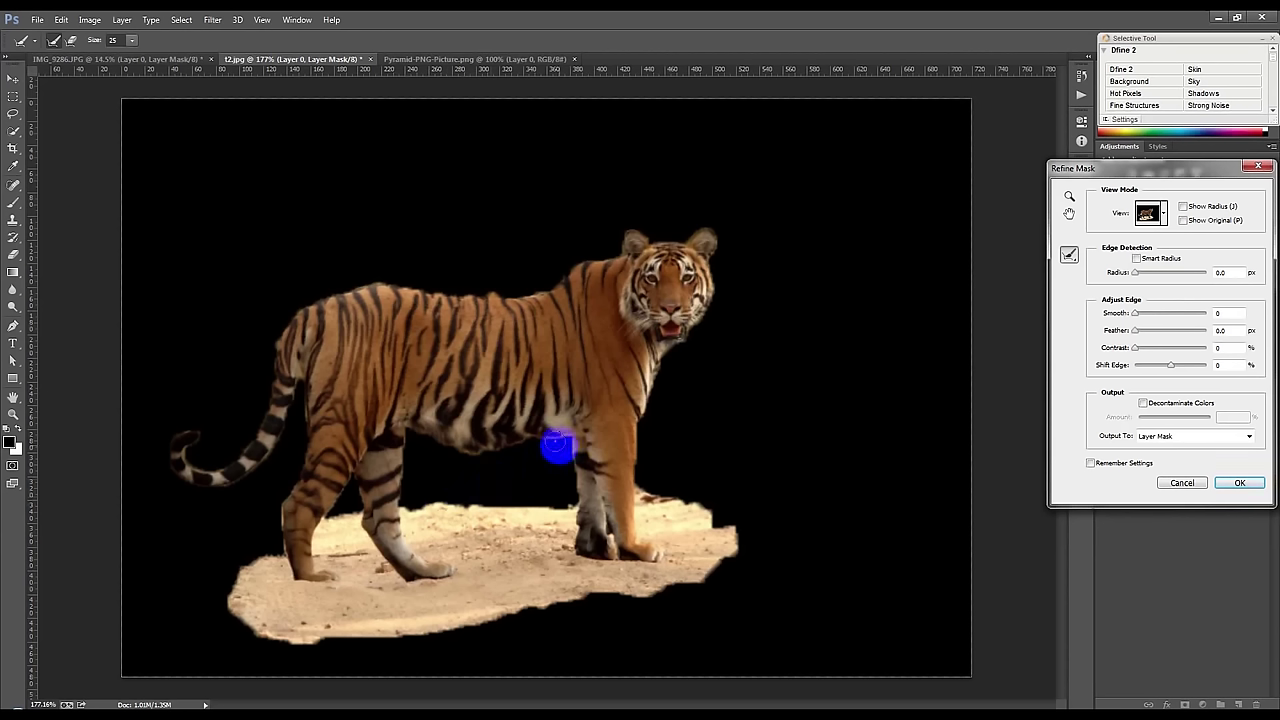
mouse_move(562, 450)
left_mouse_down()
mouse_move(445, 450)
mouse_move(409, 428)
mouse_move(410, 480)
mouse_move(430, 503)
left_mouse_up()
mouse_move(357, 481)
left_mouse_down()
mouse_move(323, 506)
mouse_move(357, 491)
mouse_move(457, 511)
left_mouse_up()
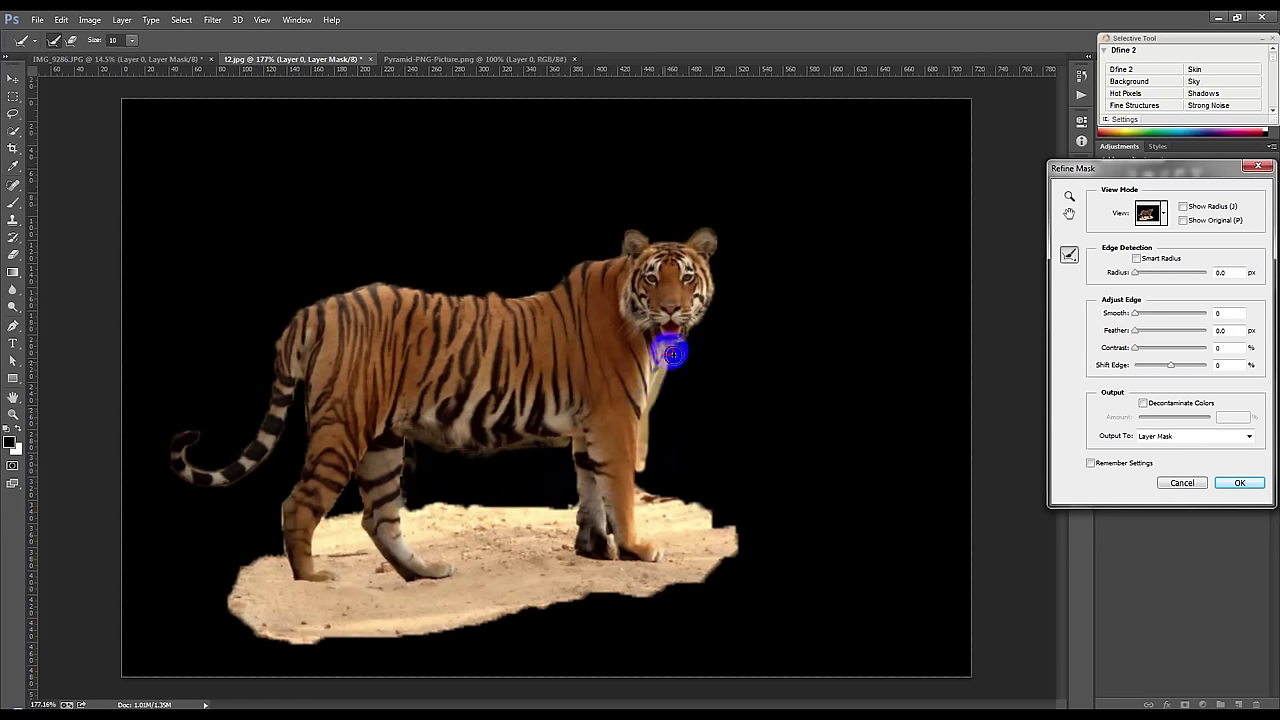
left_click_drag(698, 330, 703, 364)
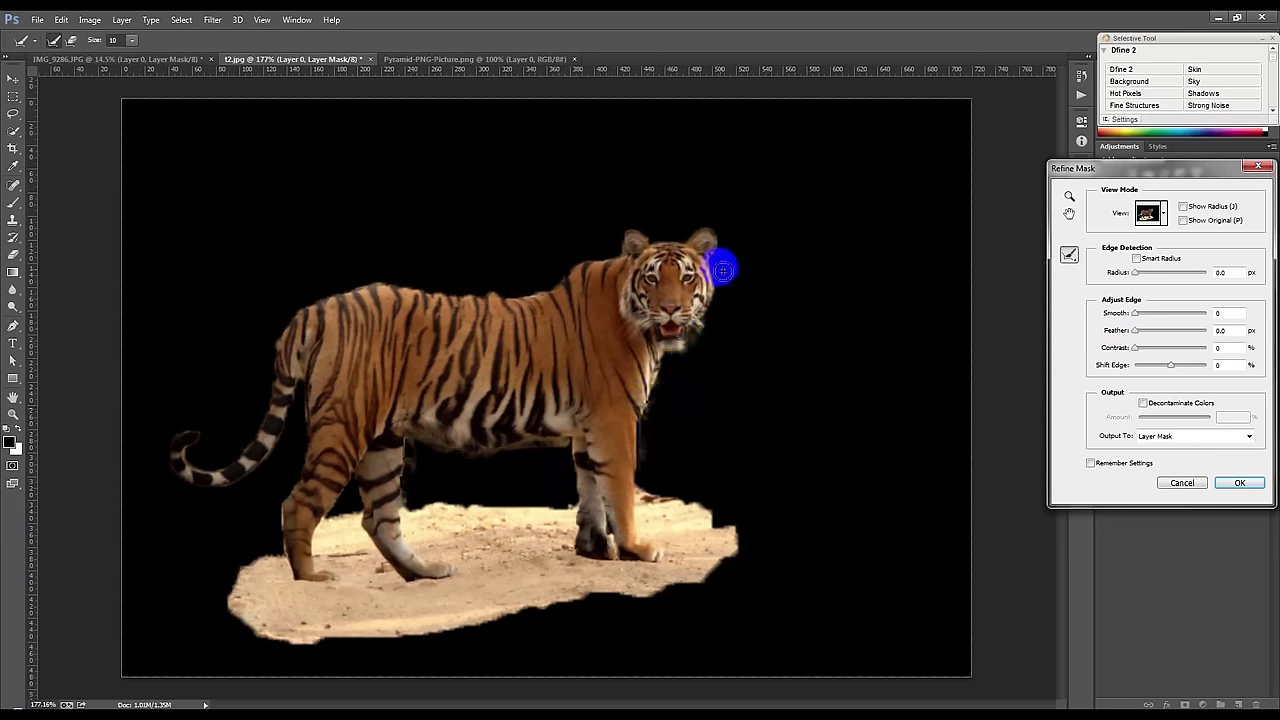
left_click_drag(720, 291, 706, 356)
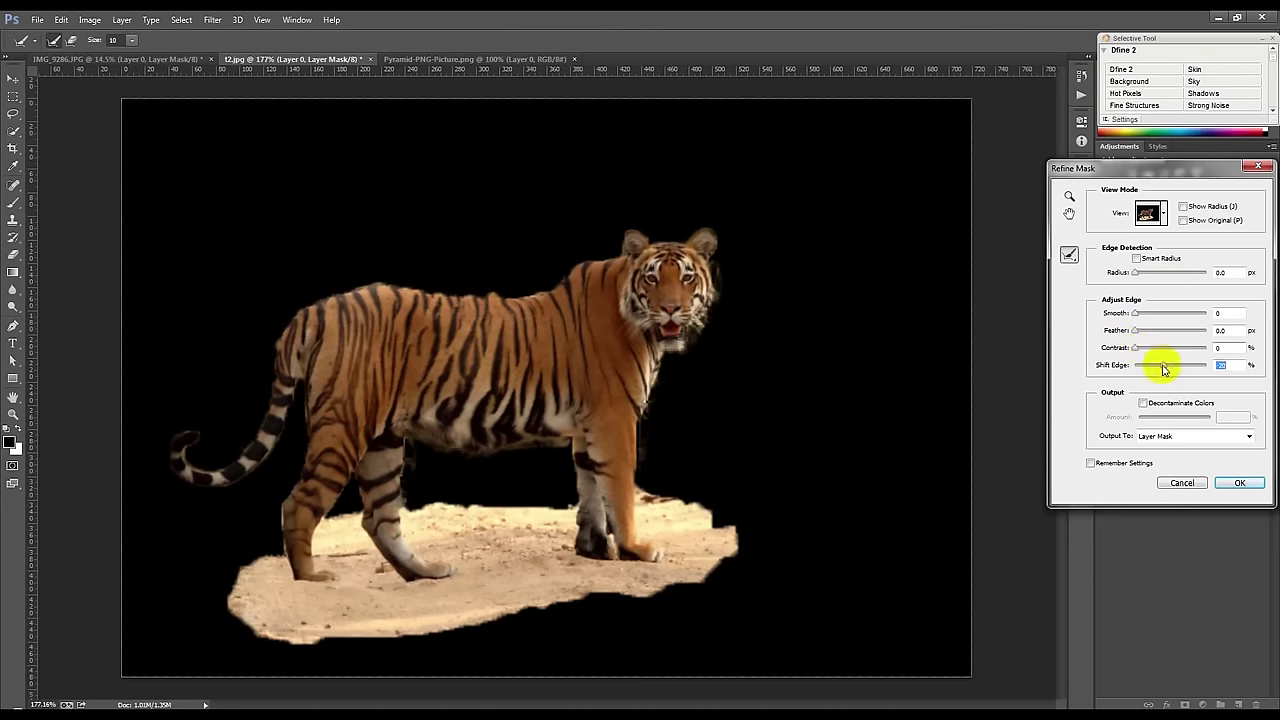
left_click_drag(1164, 369, 1163, 369)
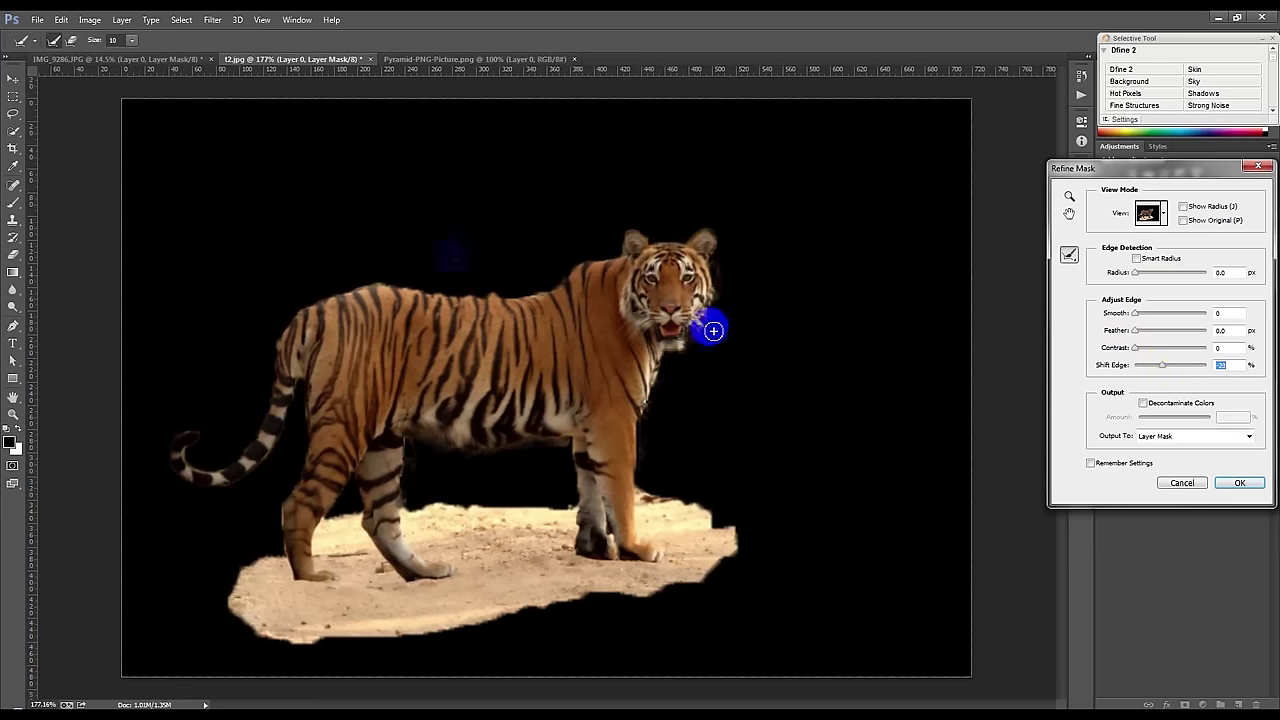
left_click(1256, 484)
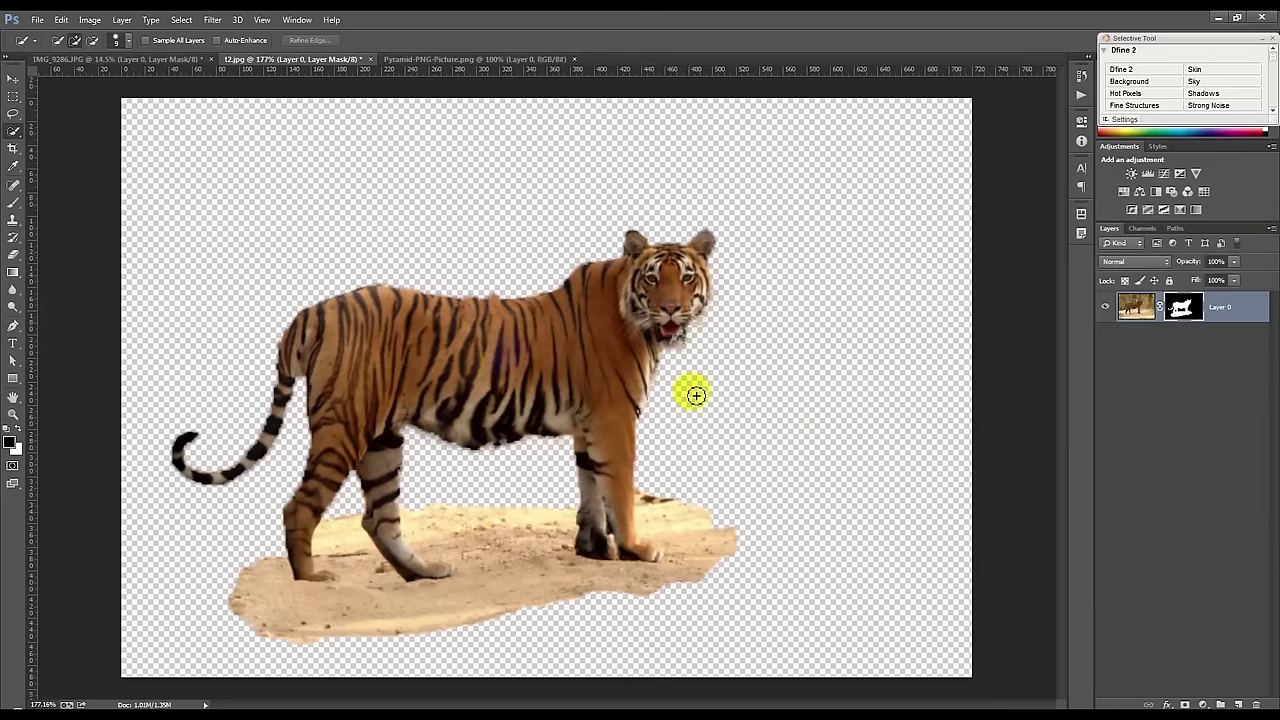
left_click(13, 80)
scroll(629, 300, "down", 3)
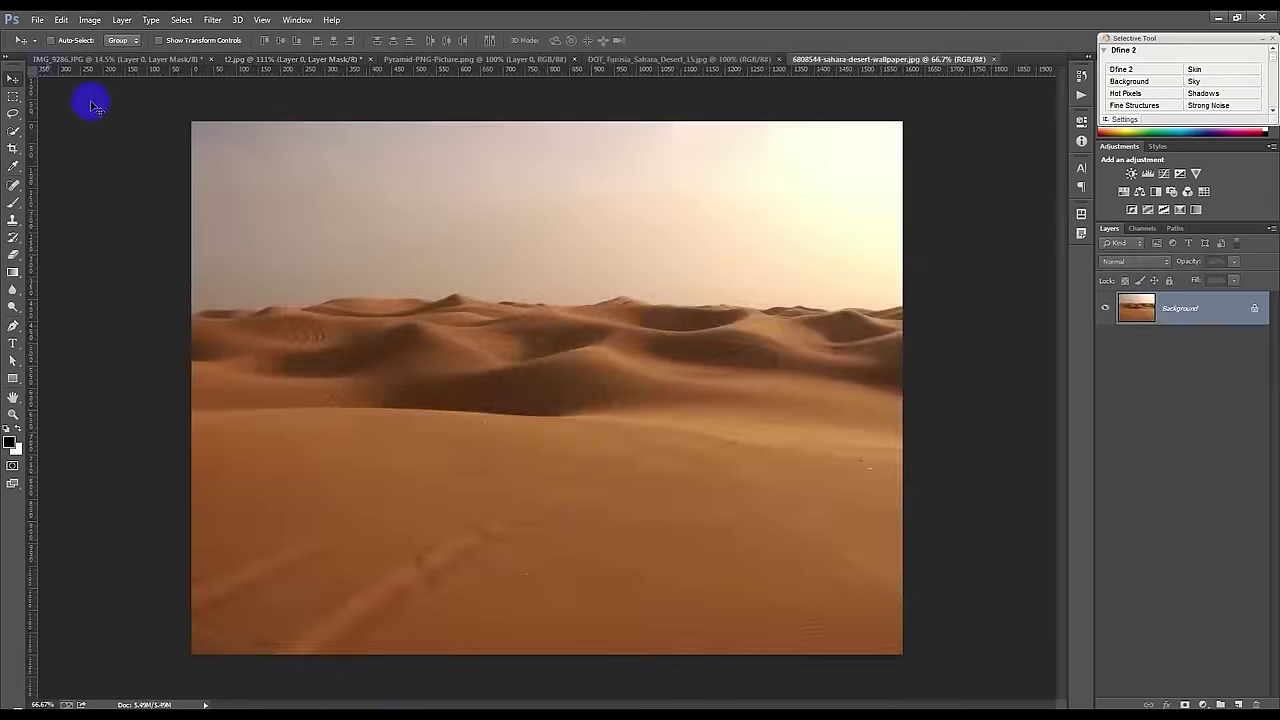
Step: Create a new blank 3000×2000 px document
left_click(35, 20)
left_click(45, 33)
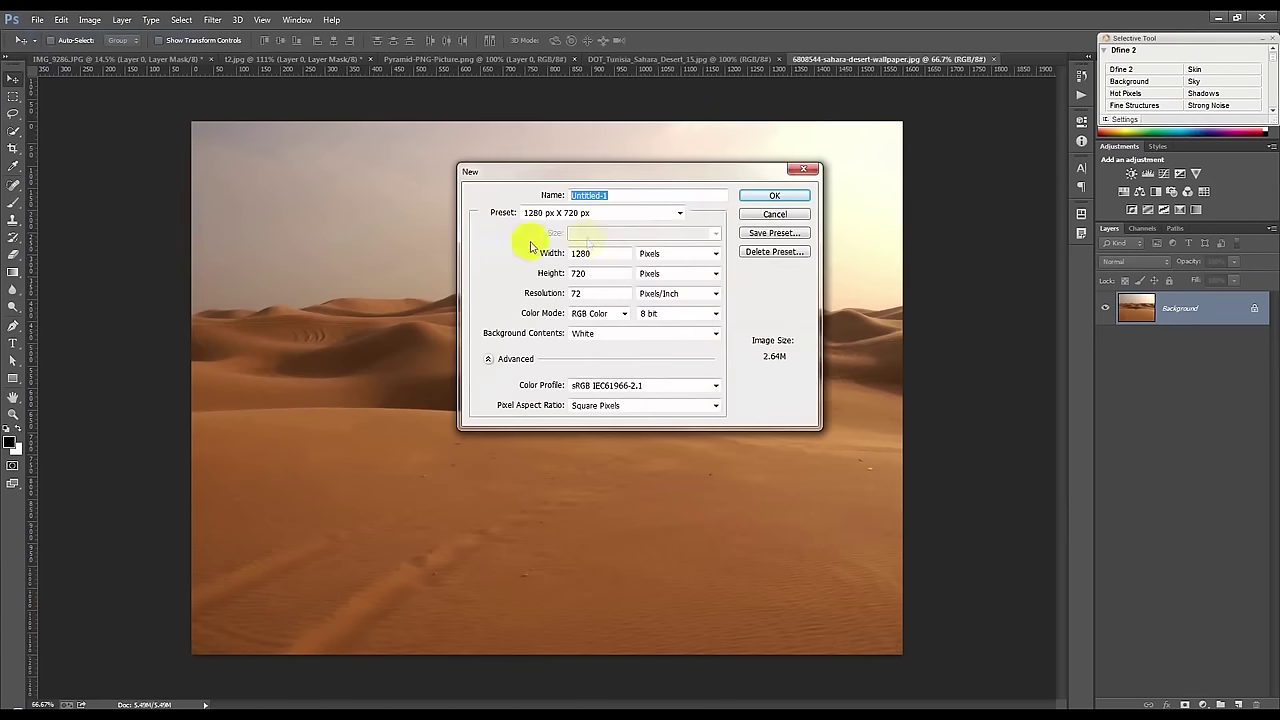
left_click(589, 214)
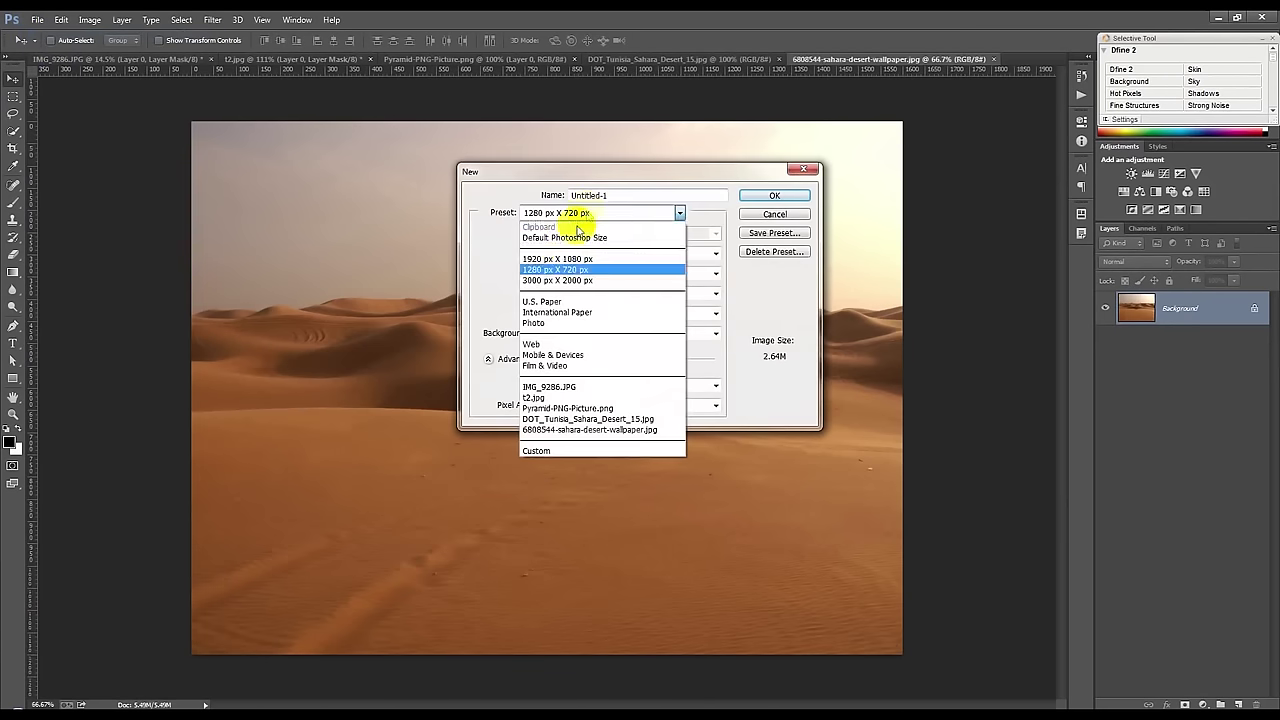
left_click(557, 259)
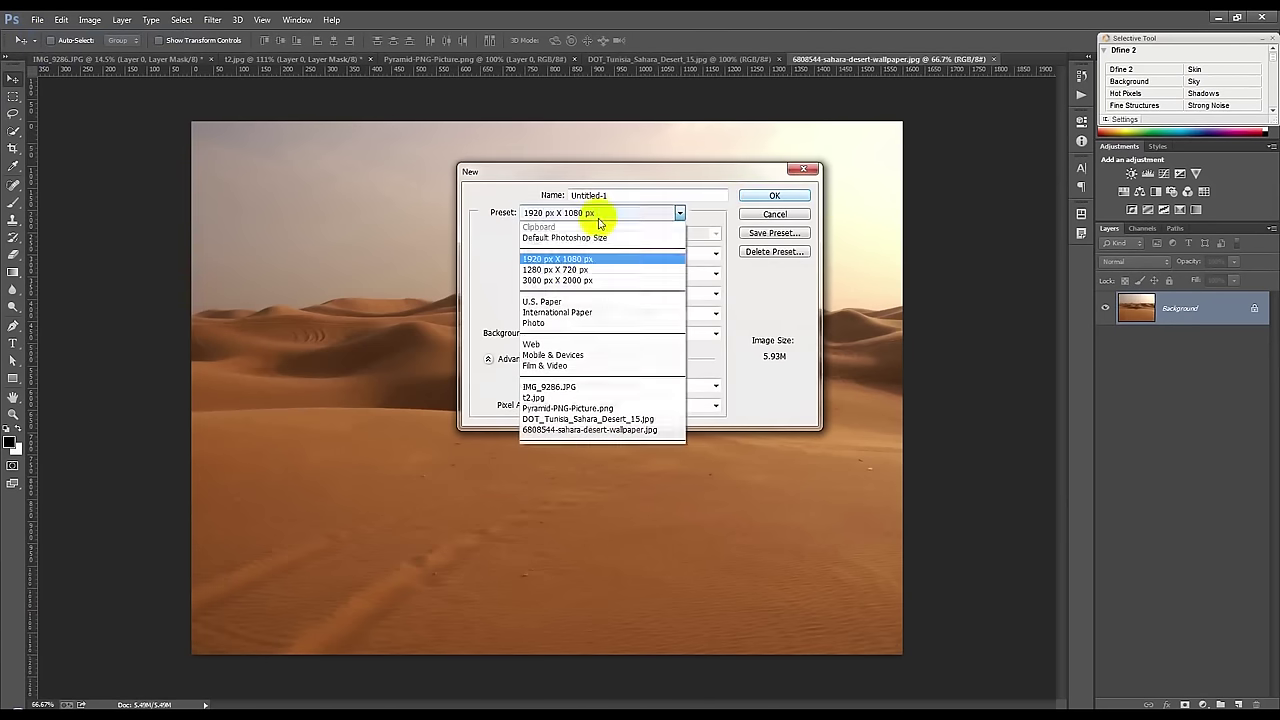
left_click(679, 213)
left_click(640, 280)
left_click(775, 195)
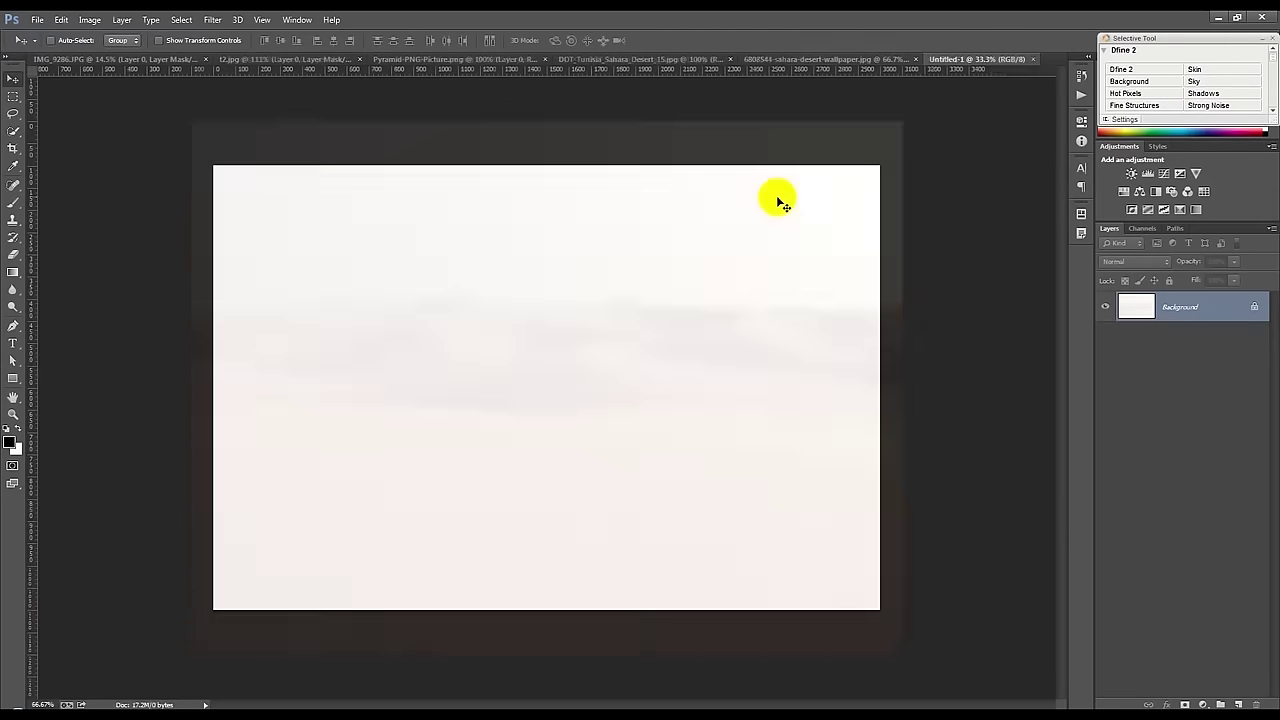
left_click(716, 158)
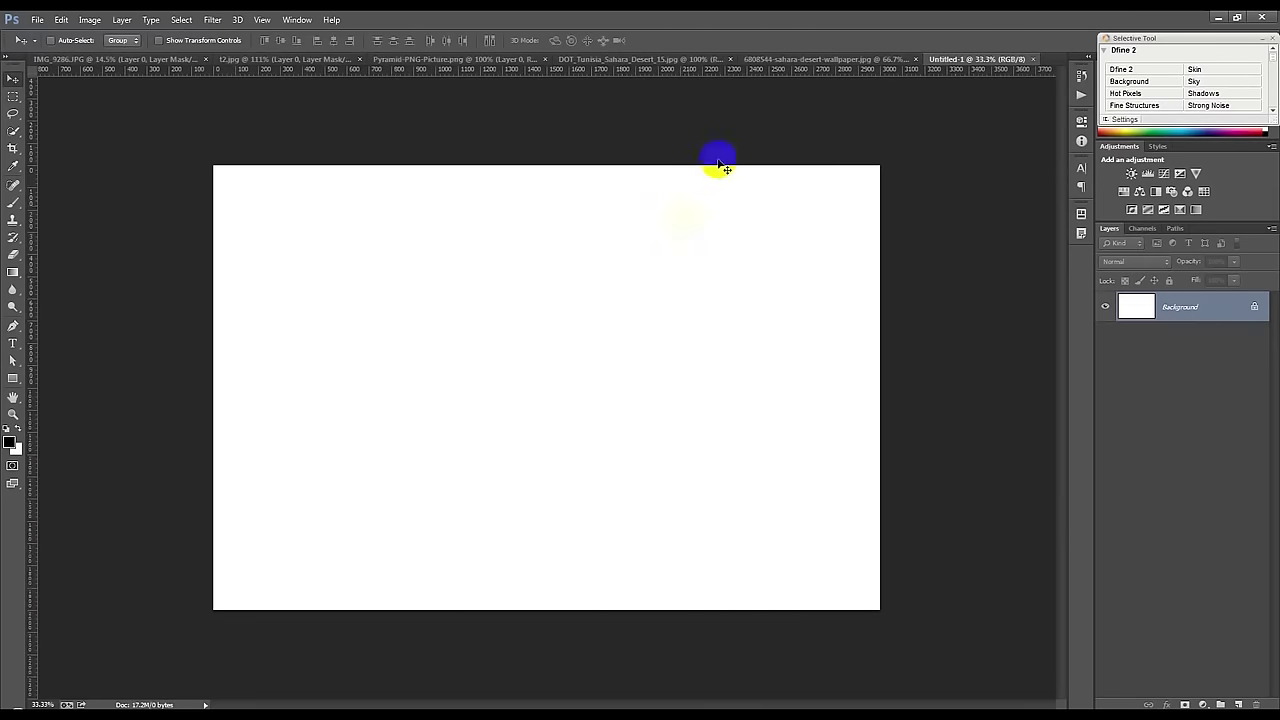
Step: Add a Solid Color fill layer in brownish #736345
left_click(1204, 703)
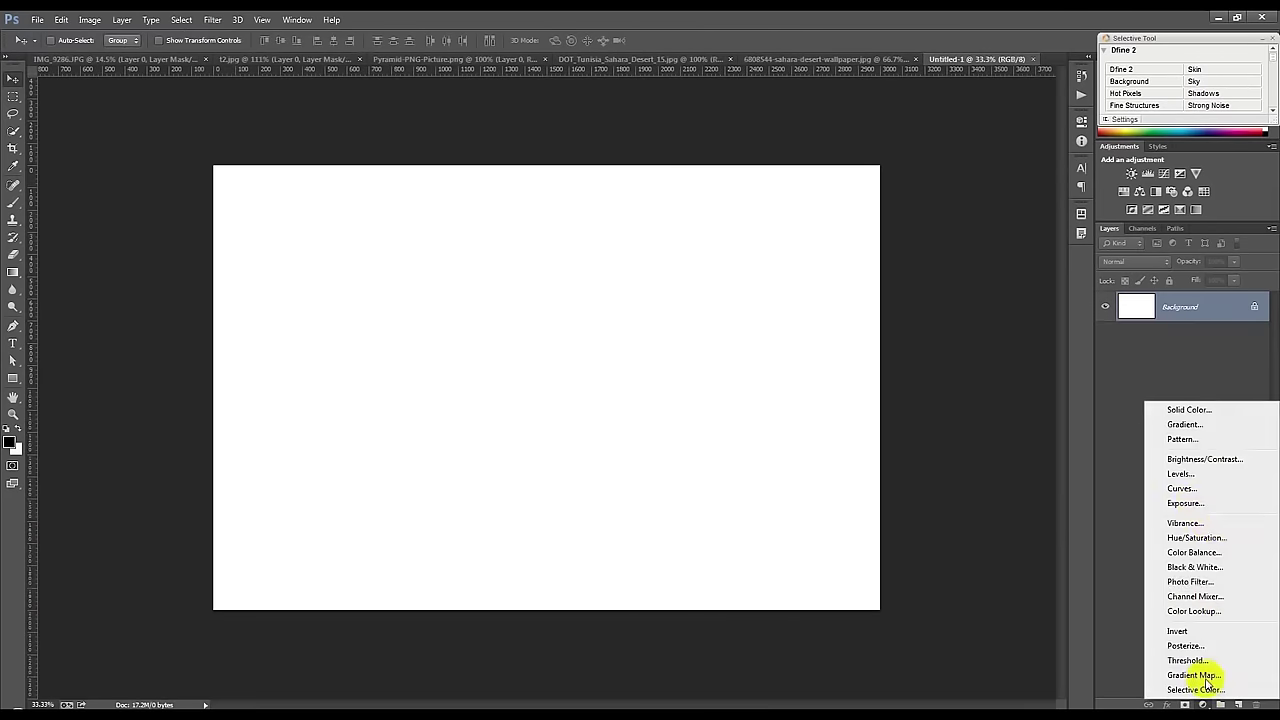
left_click(1185, 410)
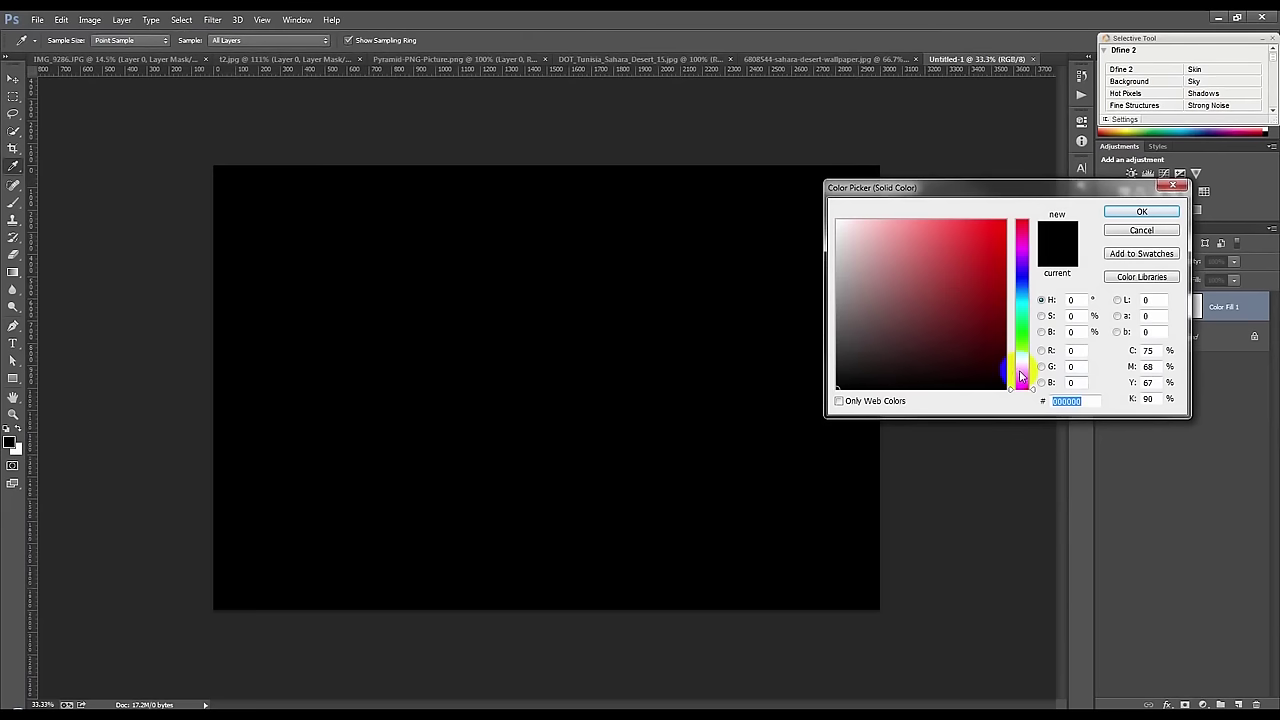
left_click(1020, 371)
left_click(886, 240)
left_click(929, 277)
left_click(846, 334)
left_click(904, 328)
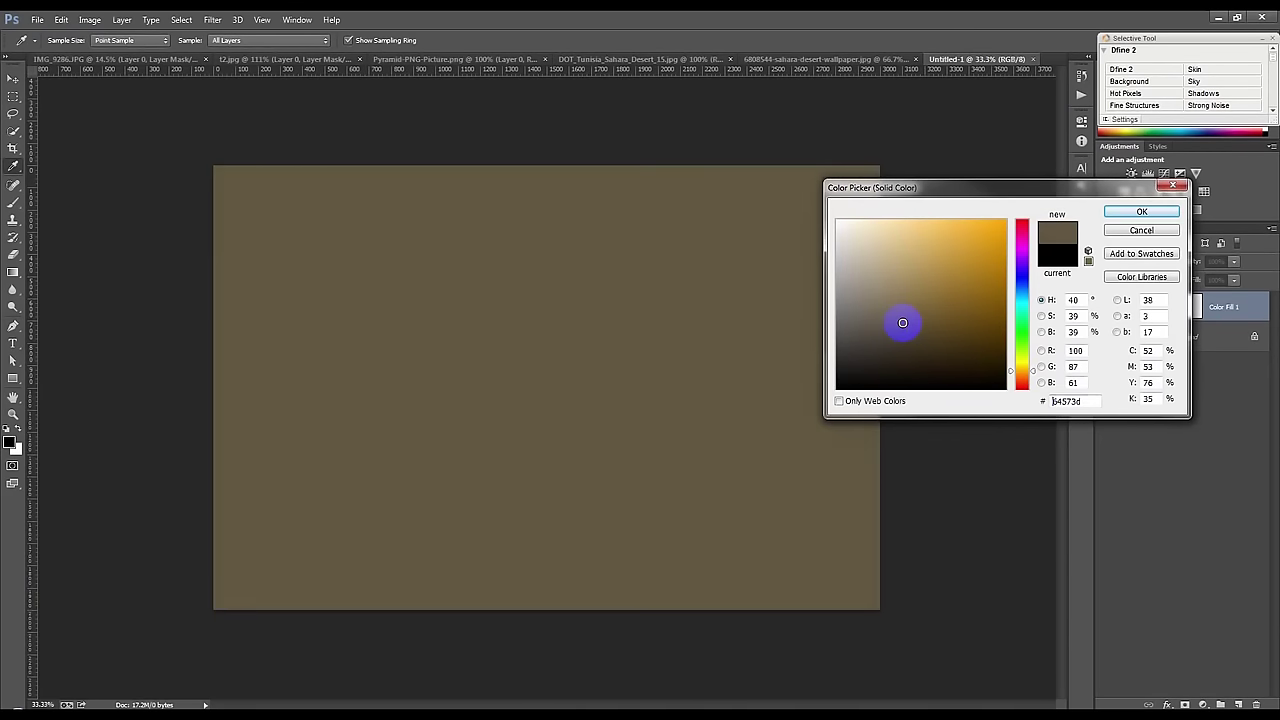
left_click(900, 312)
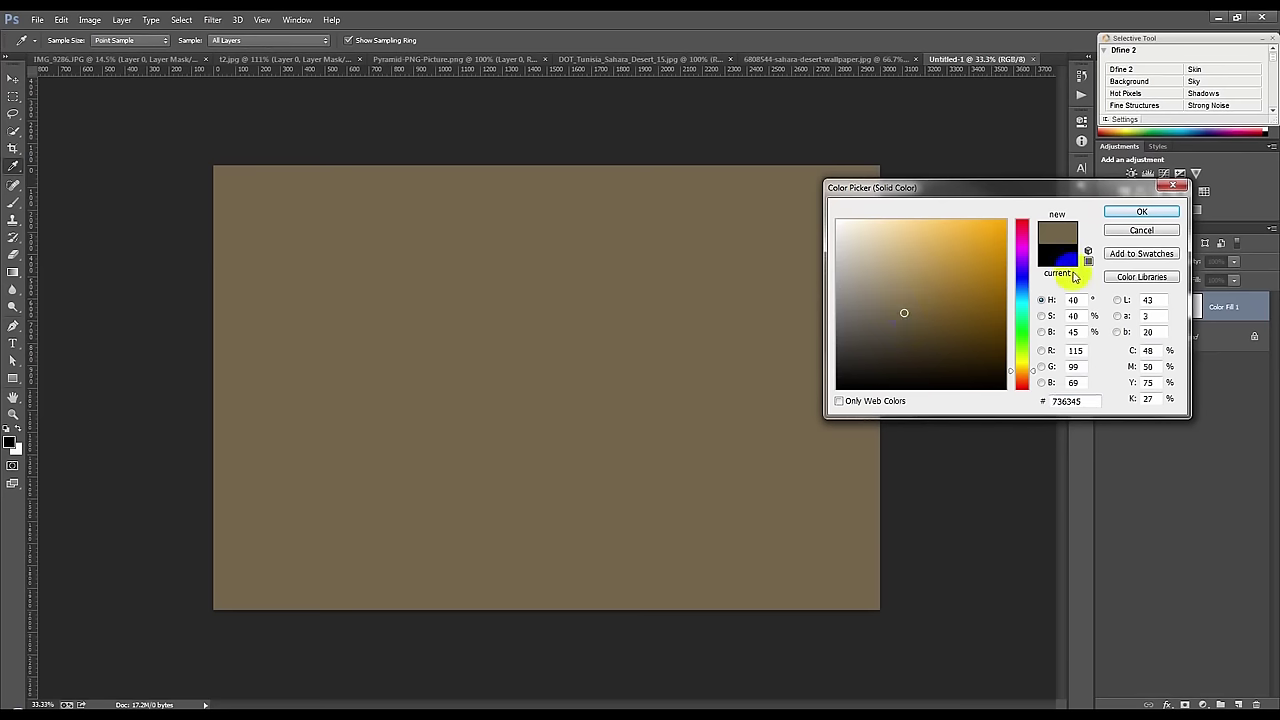
left_click(1141, 211)
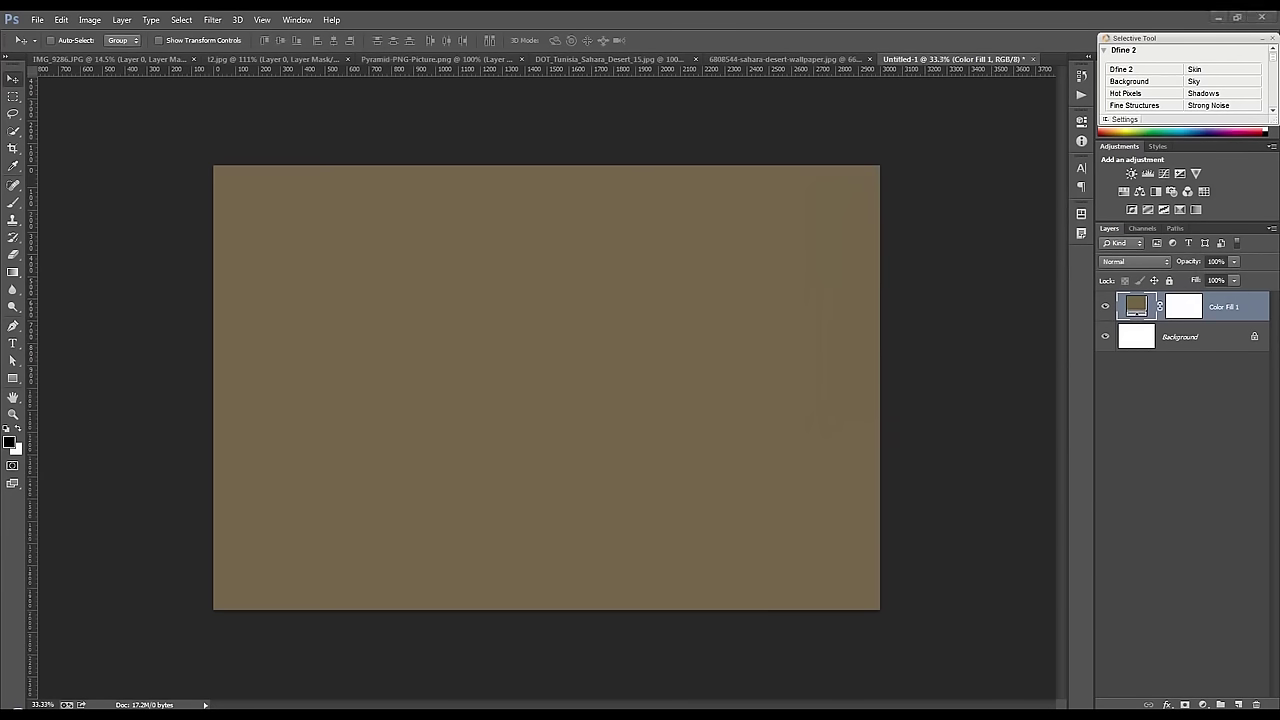
left_click(770, 59)
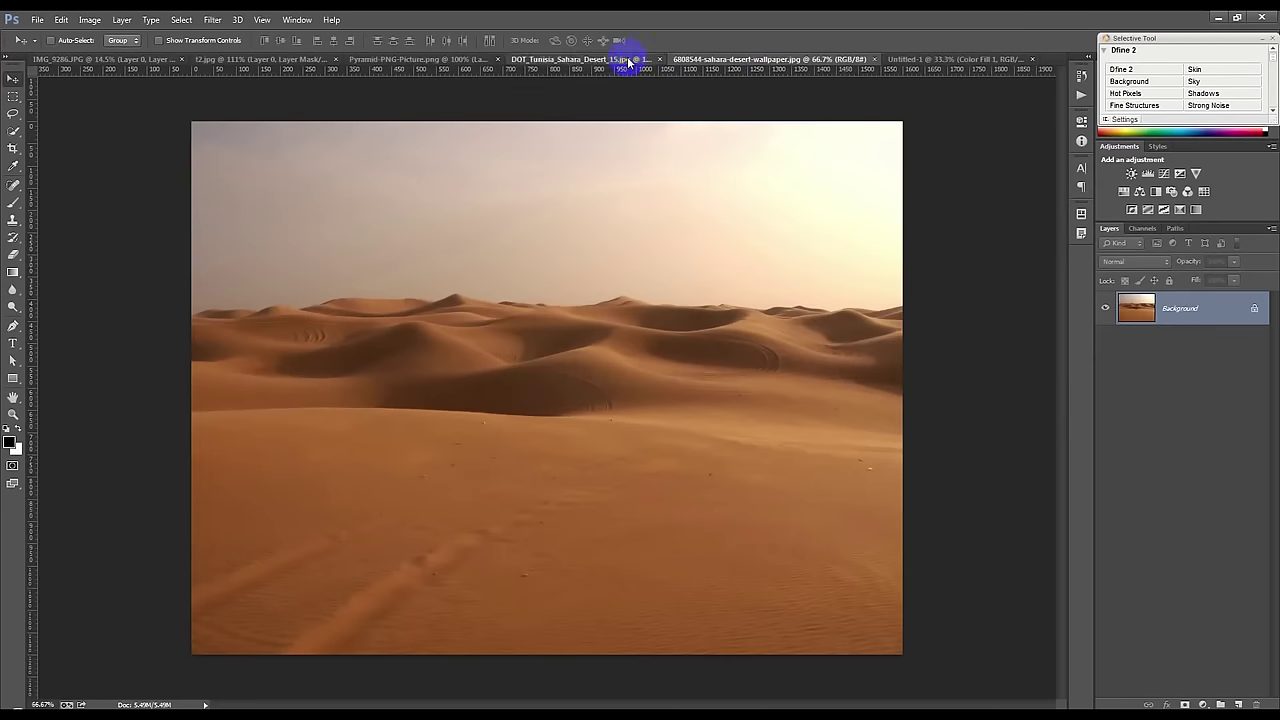
Step: Place the Tunisian desert photo into Untitled-1 and scale it up to fill the canvas
left_click(628, 60)
mouse_move(586, 294)
left_mouse_down()
mouse_move(920, 60)
mouse_move(344, 228)
mouse_move(380, 224)
left_mouse_up()
key("ctrl+t")
mouse_move(441, 337)
left_mouse_down()
mouse_move(783, 583)
mouse_move(820, 591)
mouse_move(898, 648)
left_mouse_up()
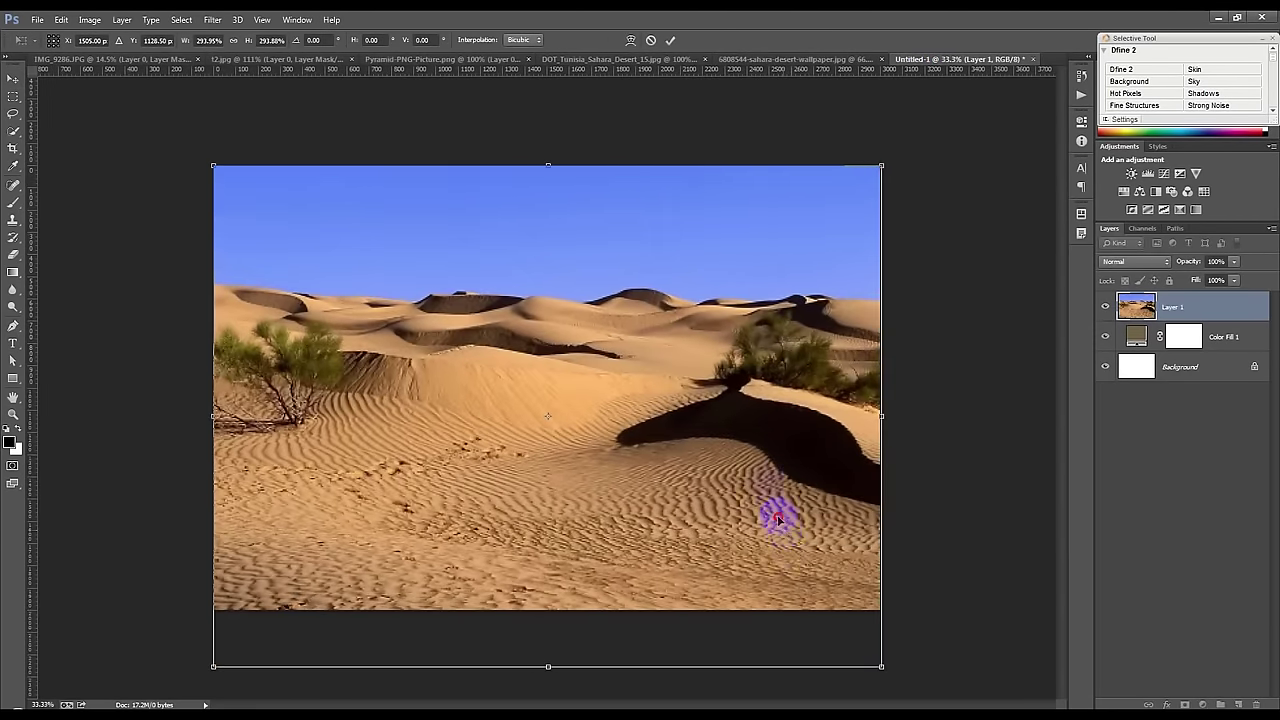
left_click_drag(777, 517, 762, 463)
key("Return")
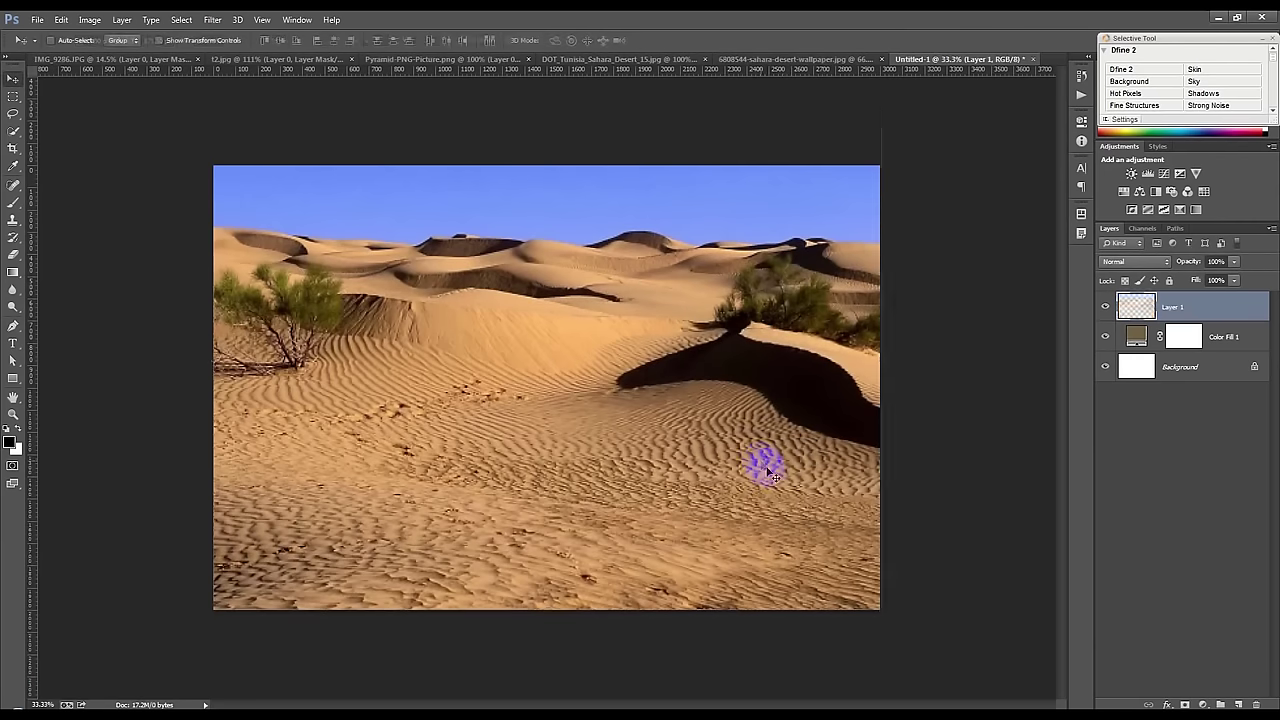
Step: Mask the desert layer with a vertical gradient so its sky and upper dunes fade into brown
left_click(1184, 704)
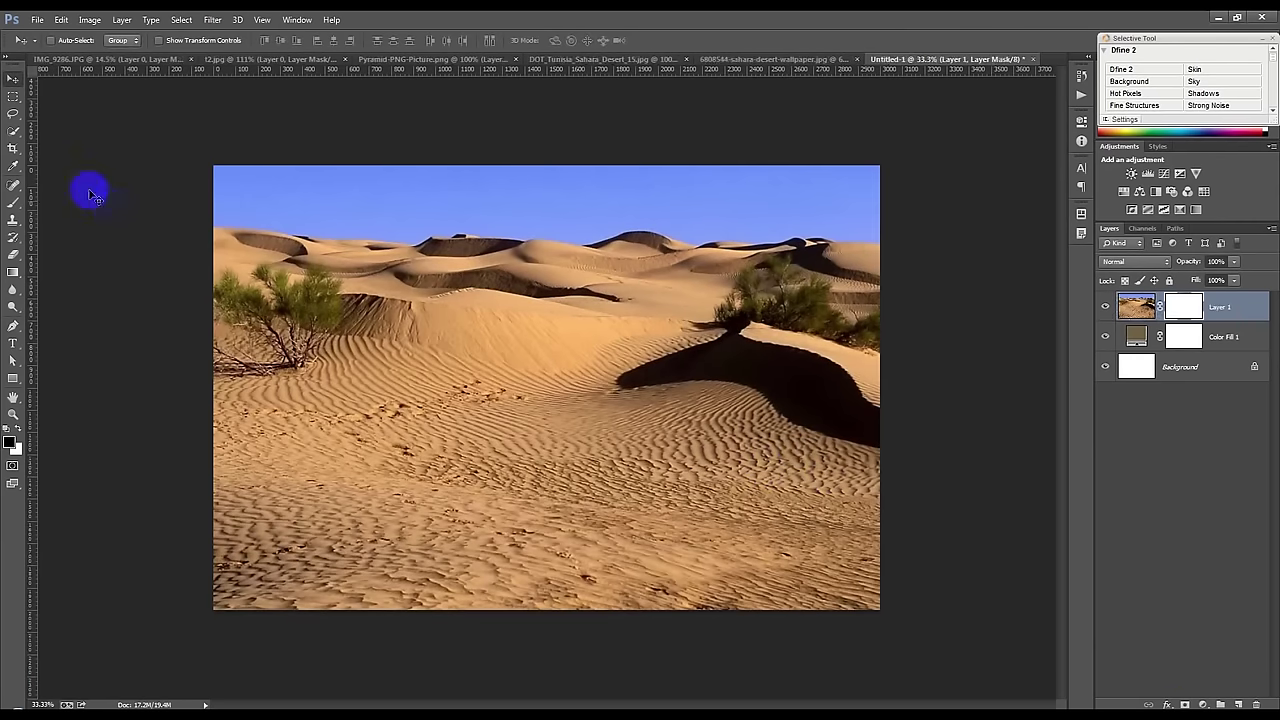
left_click(14, 274)
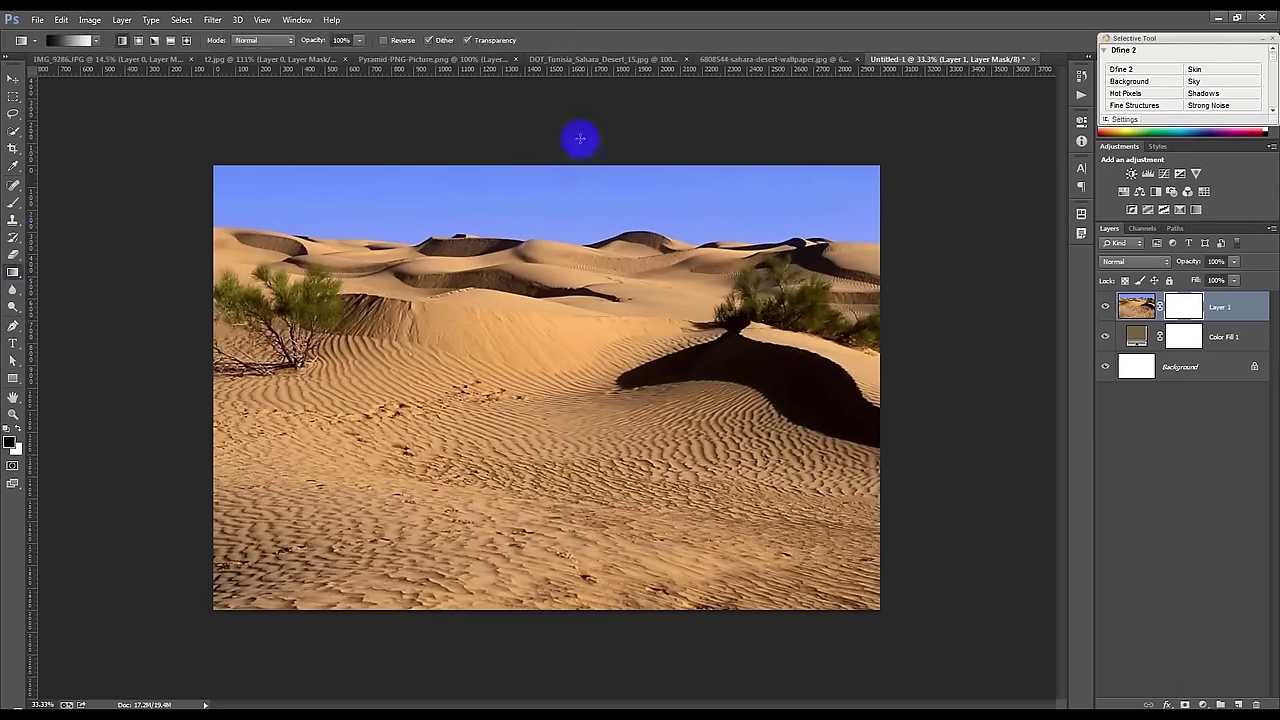
left_click_drag(555, 520, 556, 520)
left_click_drag(562, 449, 562, 449)
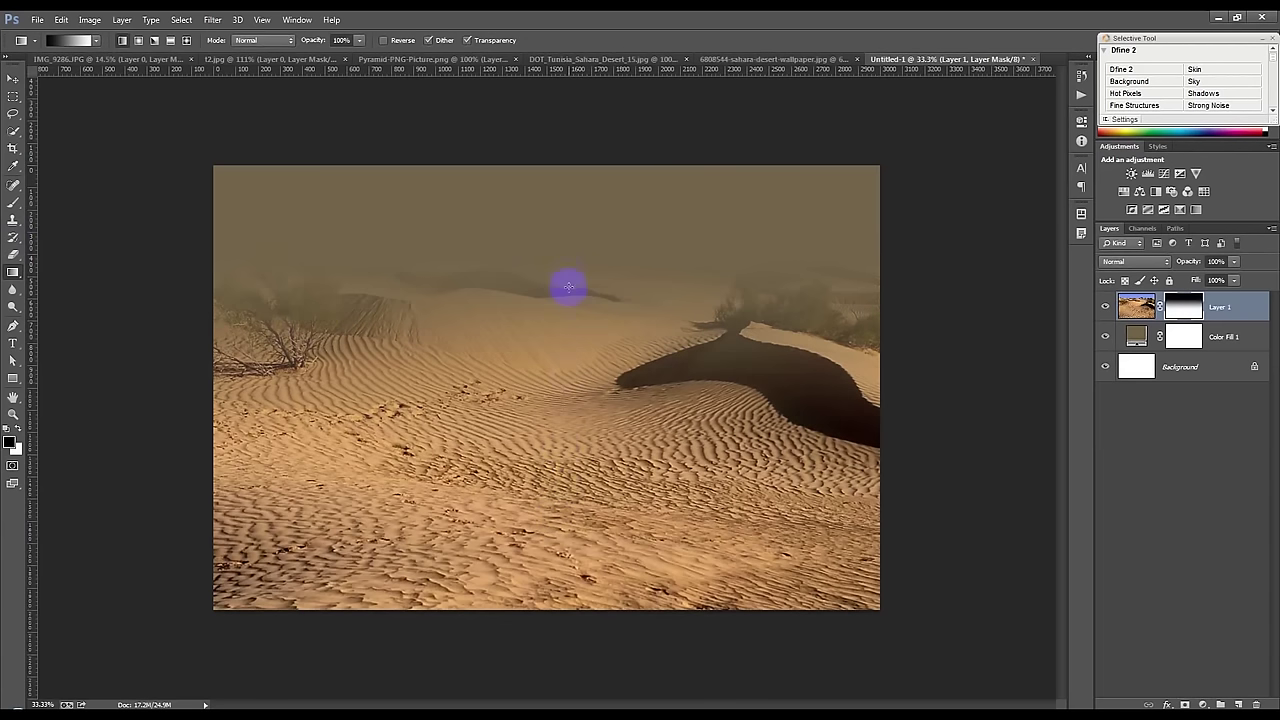
mouse_move(564, 500)
left_mouse_down()
mouse_move(560, 520)
mouse_move(569, 405)
mouse_move(557, 598)
left_mouse_up()
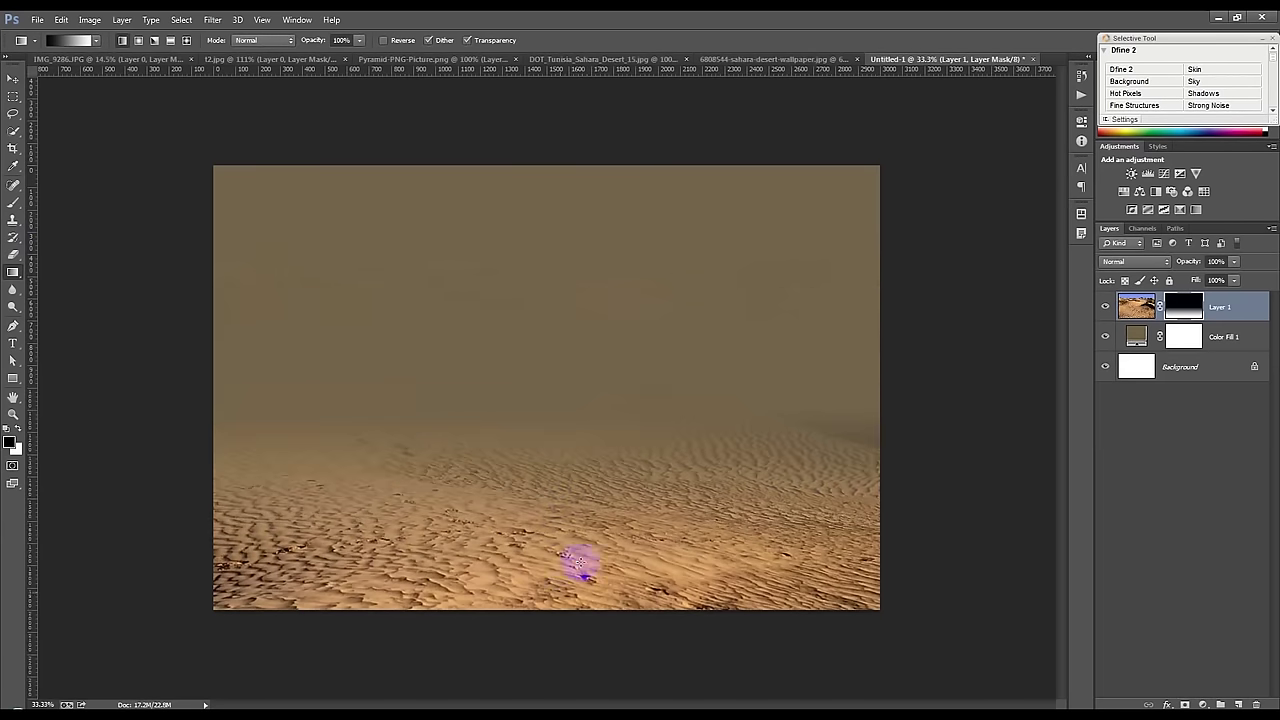
left_click_drag(590, 433, 581, 668)
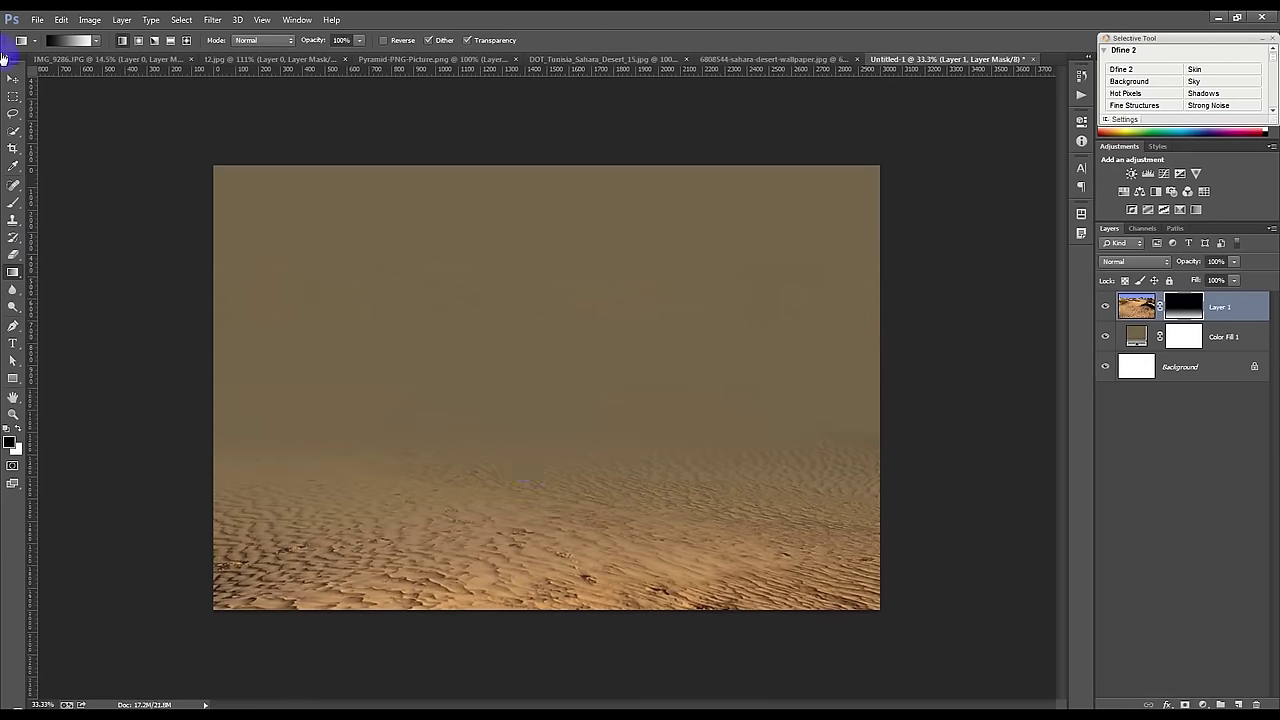
left_click(16, 84)
left_click(787, 60)
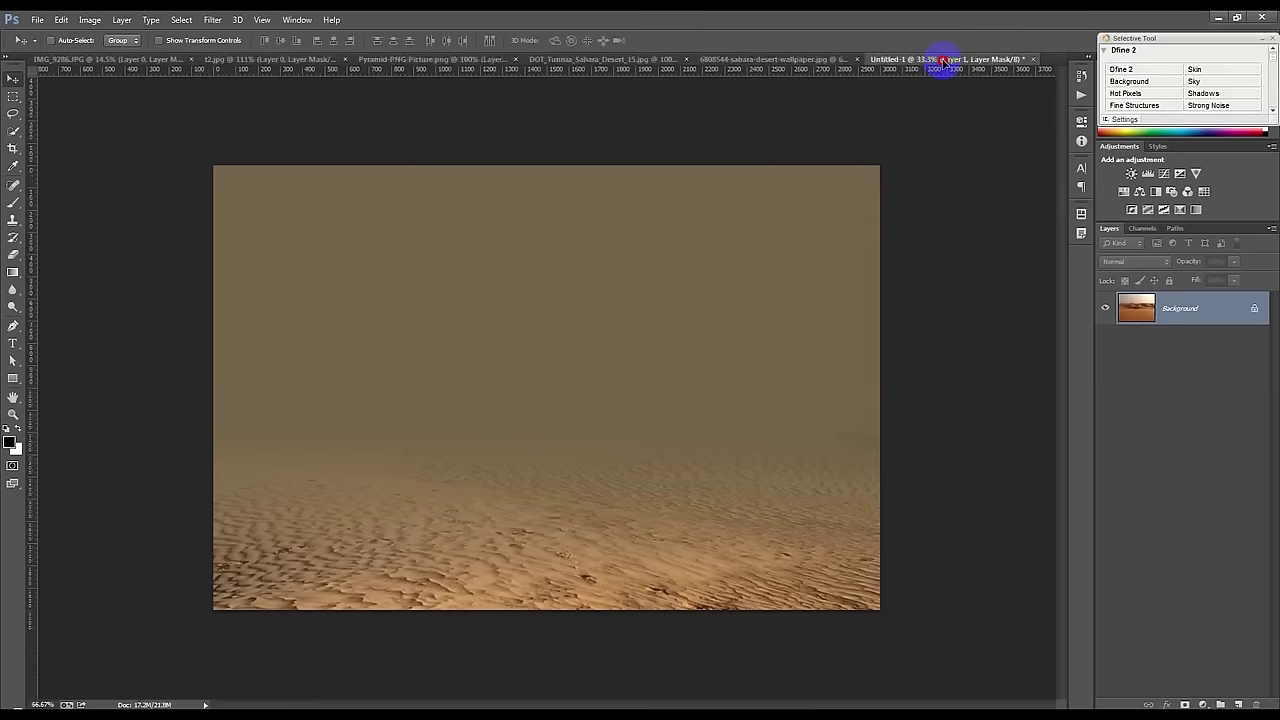
Step: Bring the Sahara wallpaper in below Layer 1 and resize it on the left side
left_click_drag(726, 182, 765, 193)
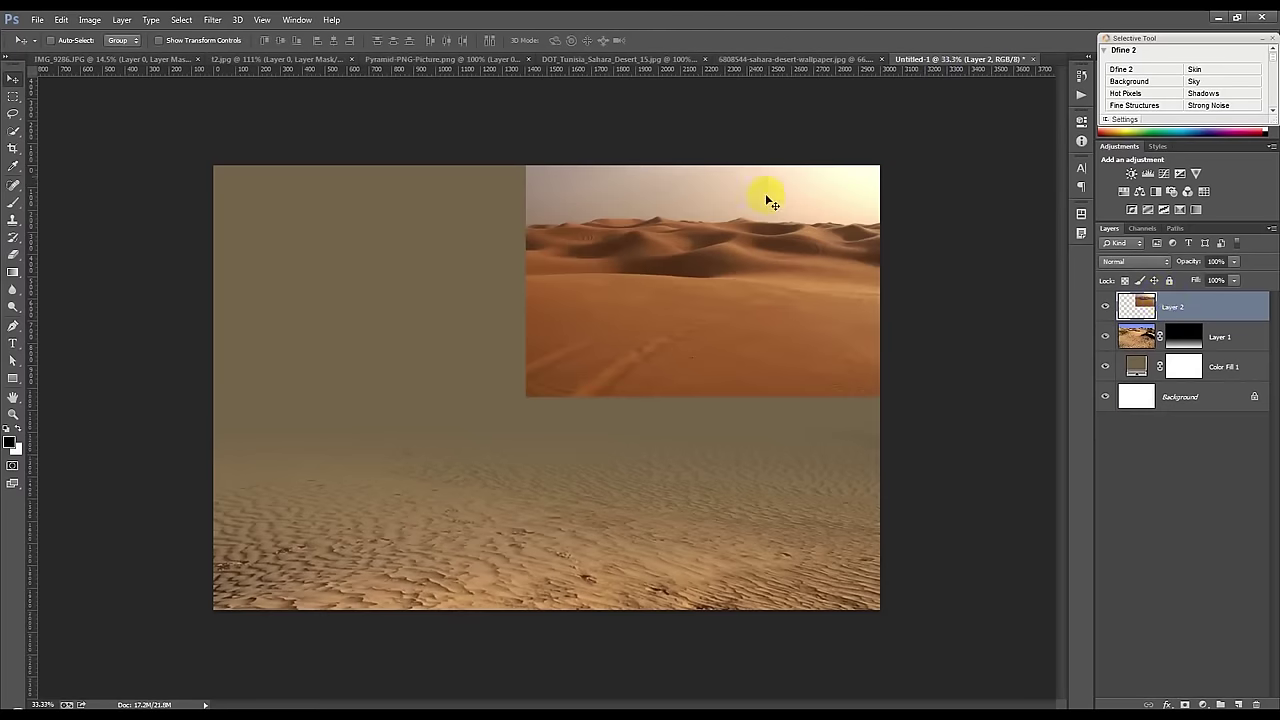
left_click_drag(1172, 308, 1172, 348)
mouse_move(775, 313)
left_mouse_down()
mouse_move(484, 319)
mouse_move(501, 322)
left_mouse_up()
key("ctrl+t")
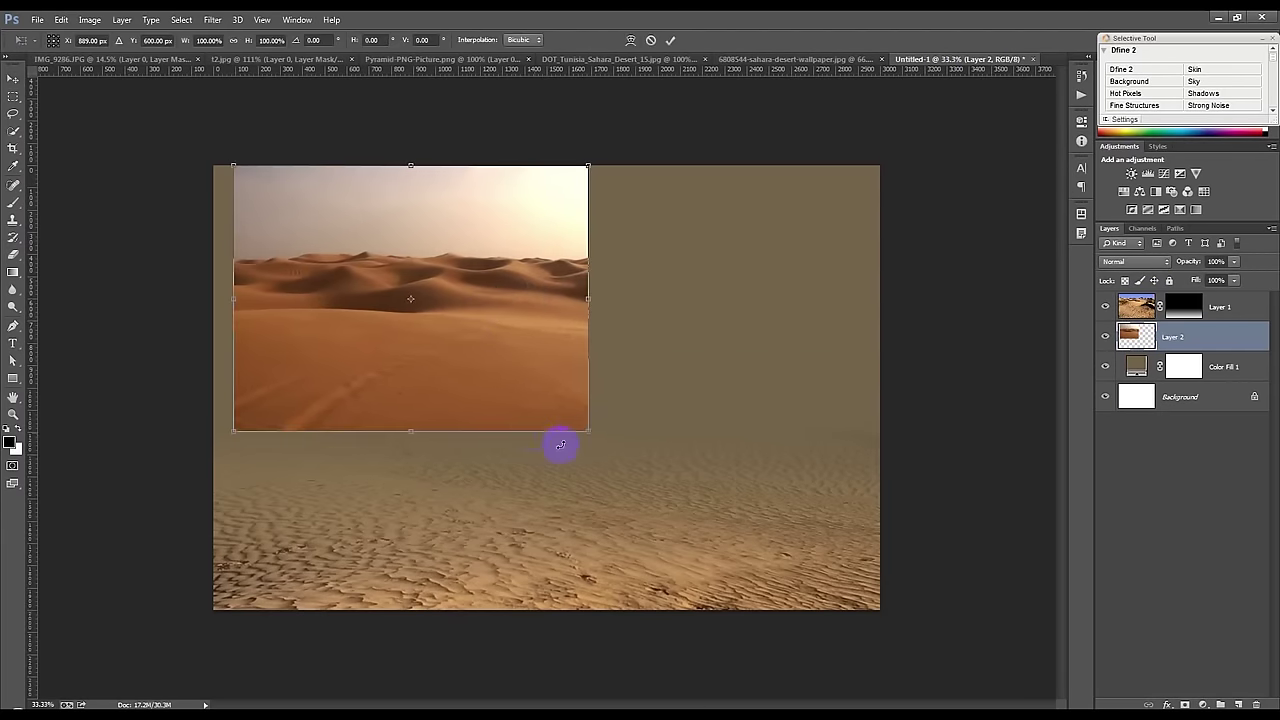
left_click_drag(591, 436, 920, 643)
left_click_drag(785, 551, 664, 515)
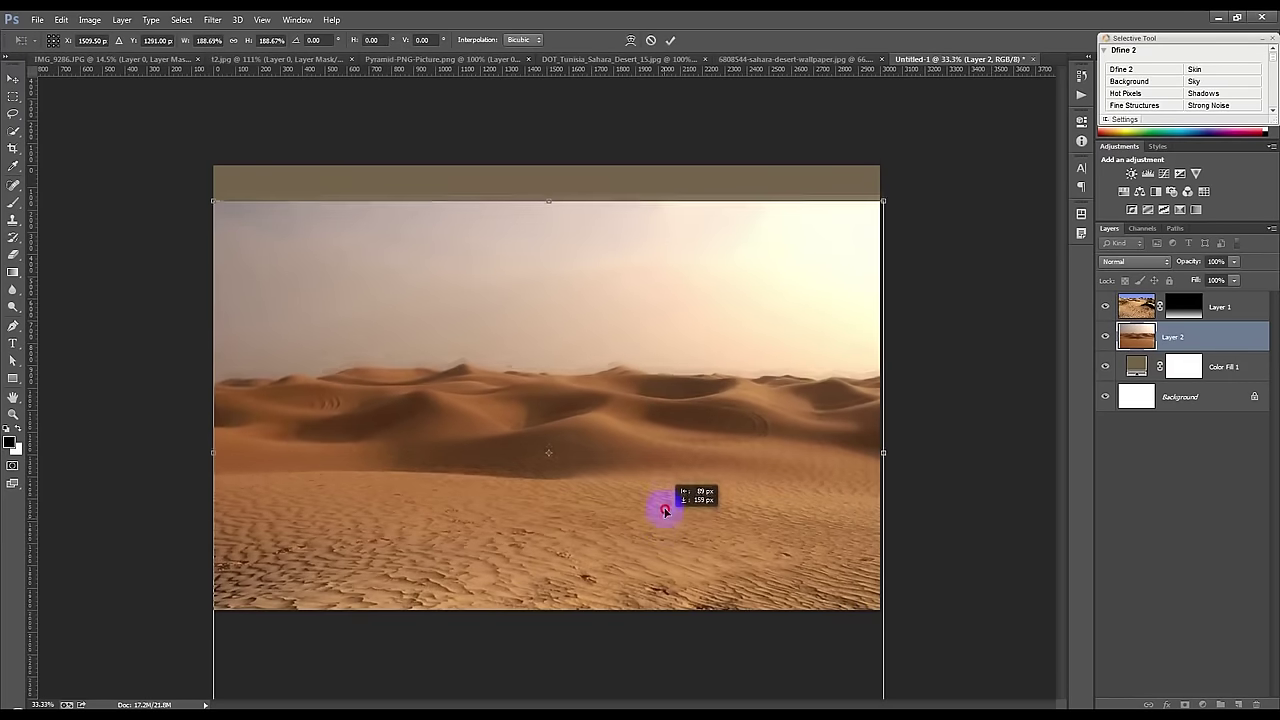
left_click_drag(664, 515, 672, 480)
mouse_move(886, 183)
left_mouse_down()
mouse_move(629, 334)
mouse_move(523, 351)
left_mouse_up()
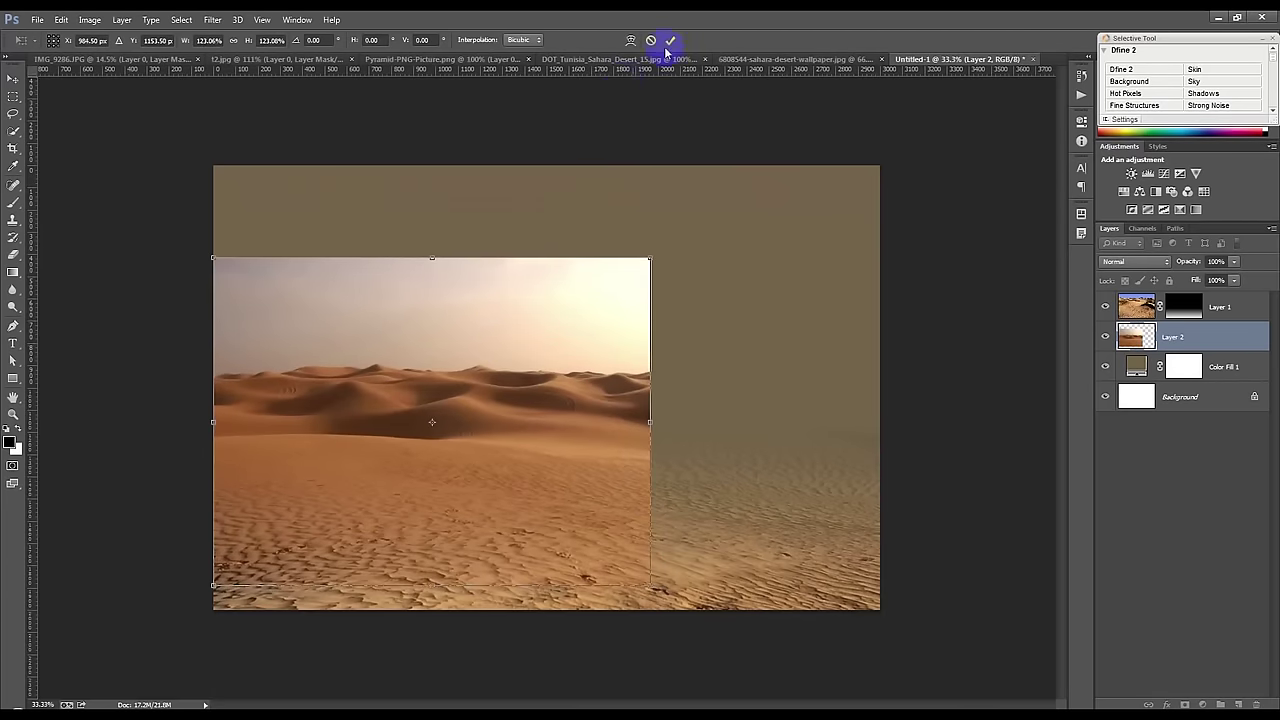
left_click(670, 40)
Step: Add a copy of the dune photo on the right and soft-erase the seam between them
left_click_drag(555, 430, 876, 433)
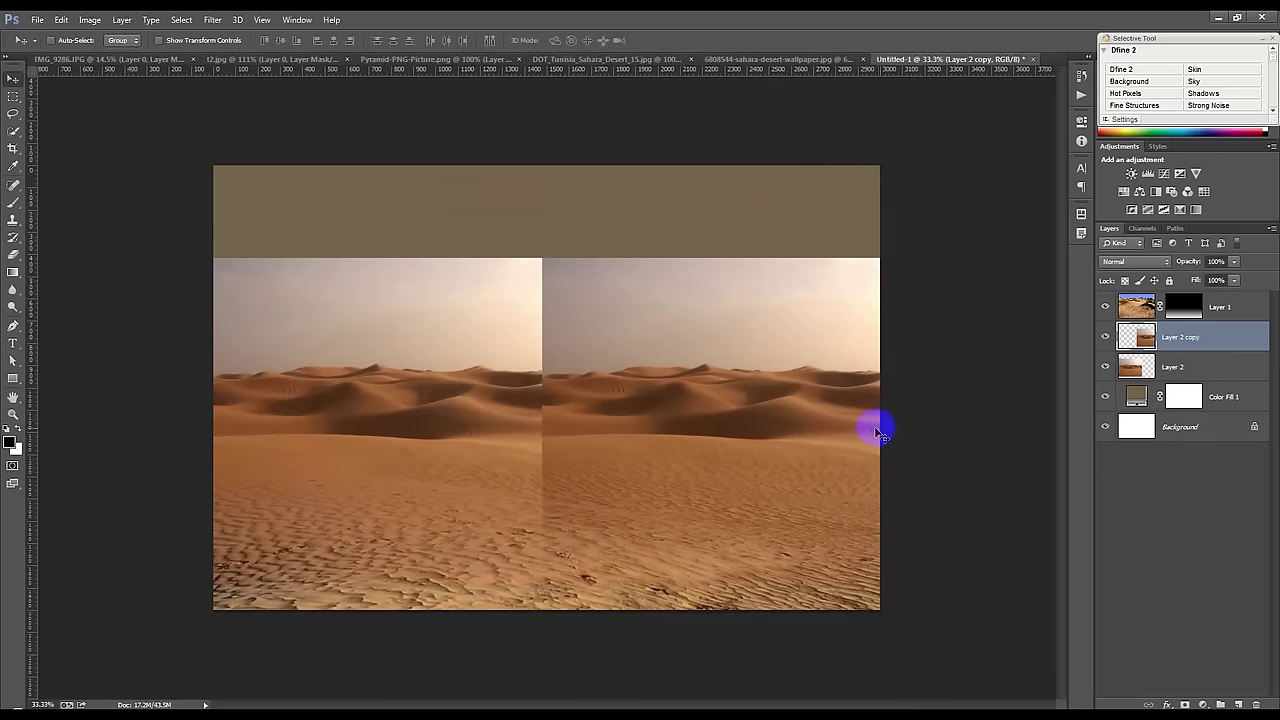
left_click(14, 256)
right_click(470, 343)
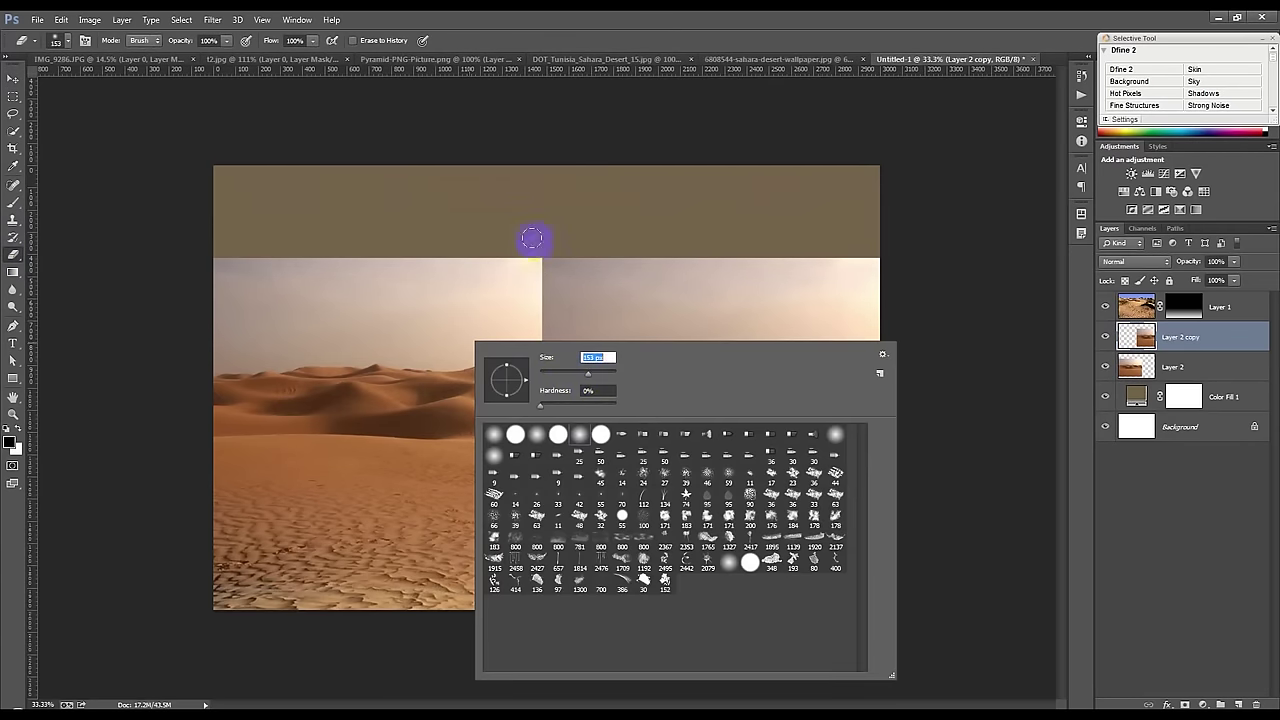
left_click_drag(536, 293, 530, 471)
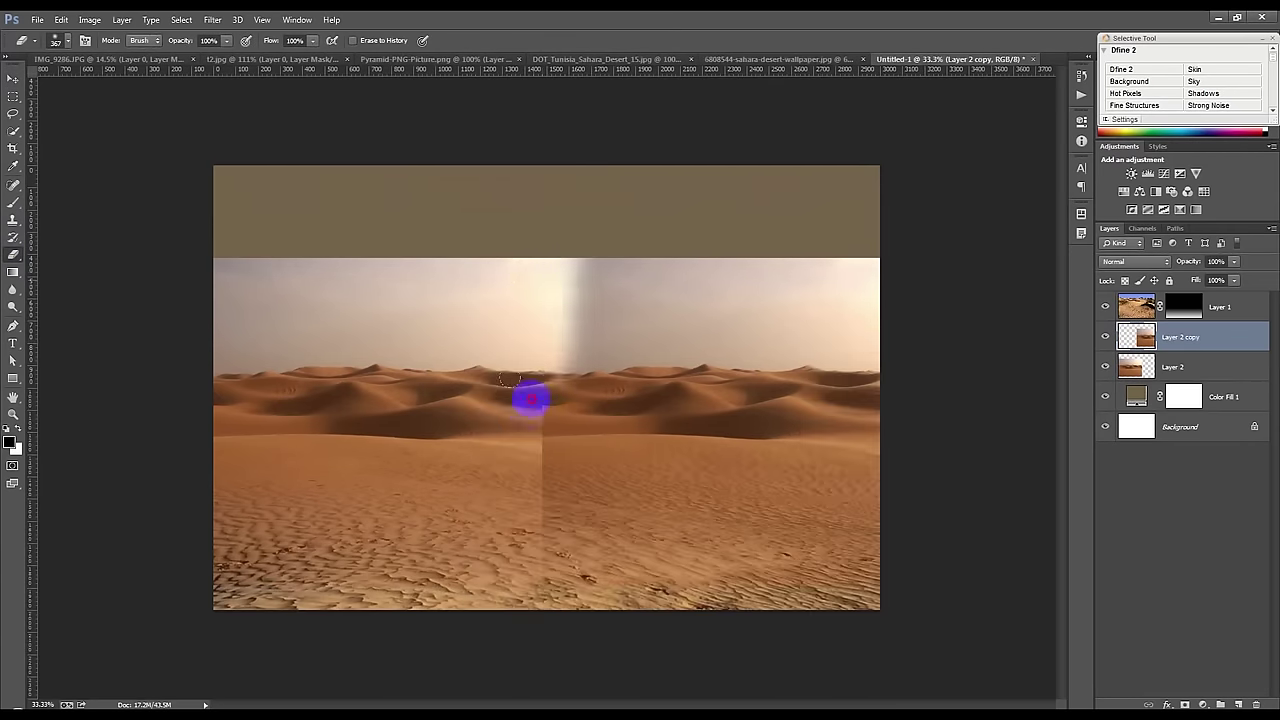
left_click_drag(527, 407, 571, 320)
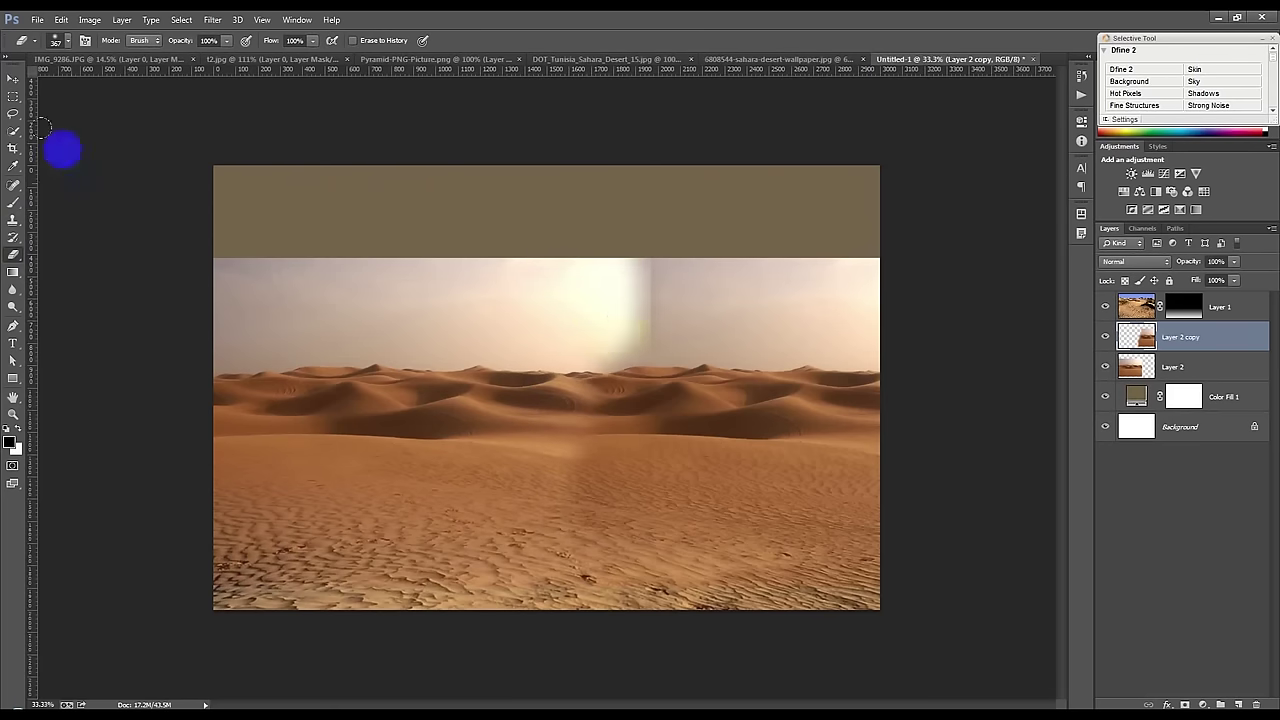
left_click(13, 78)
mouse_move(750, 392)
left_mouse_down()
mouse_move(708, 390)
mouse_move(716, 380)
left_mouse_up()
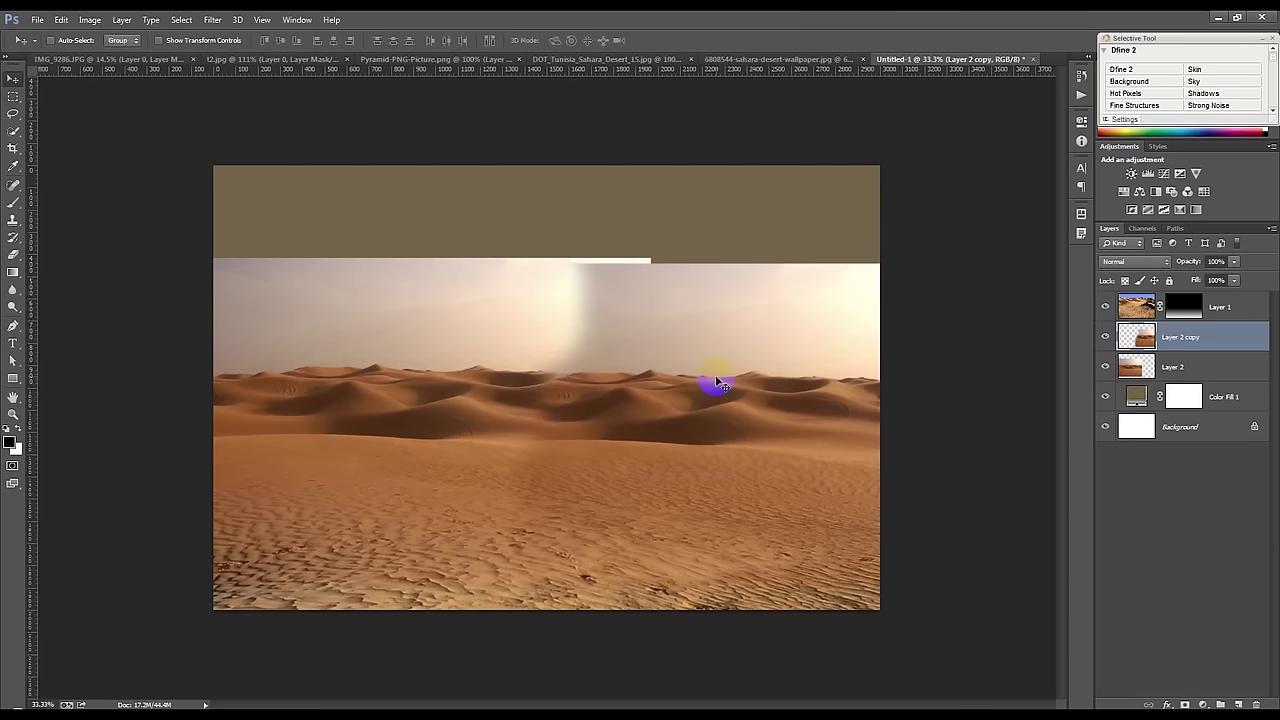
left_click_drag(716, 382, 715, 379)
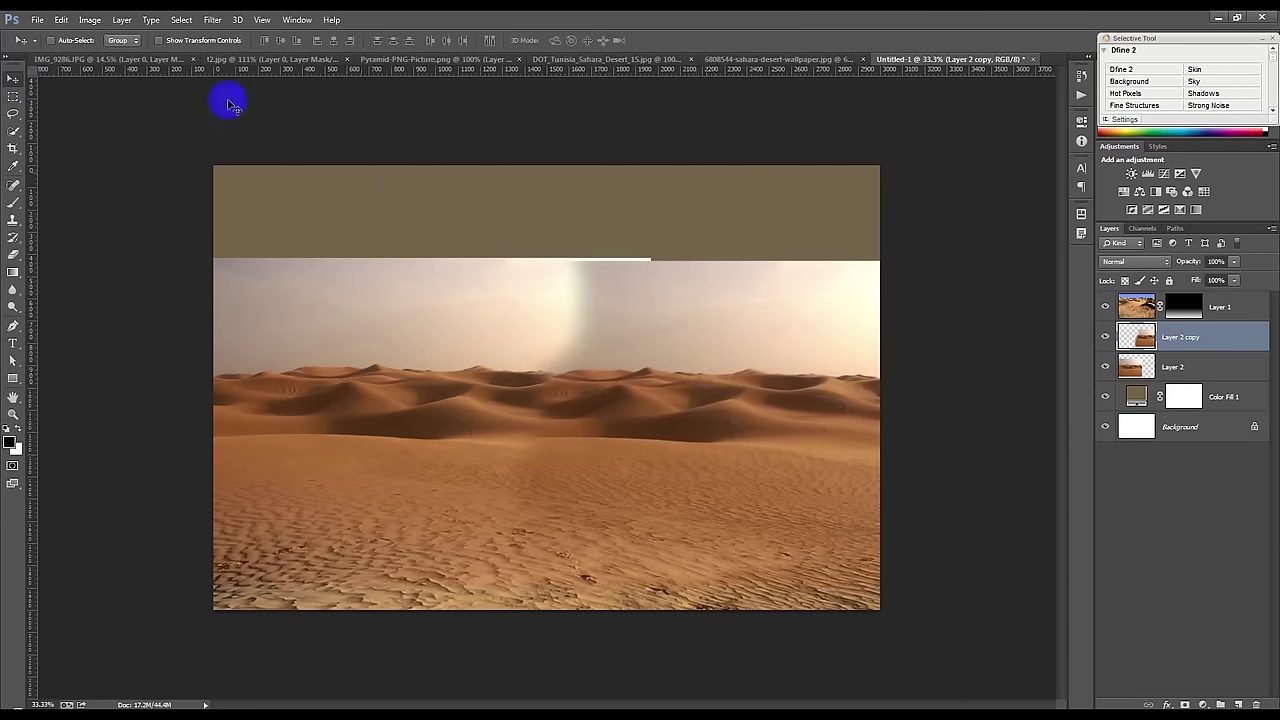
Step: Open the Shadows/Highlights adjustment and cancel it without changes
left_click(95, 19)
mouse_move(110, 53)
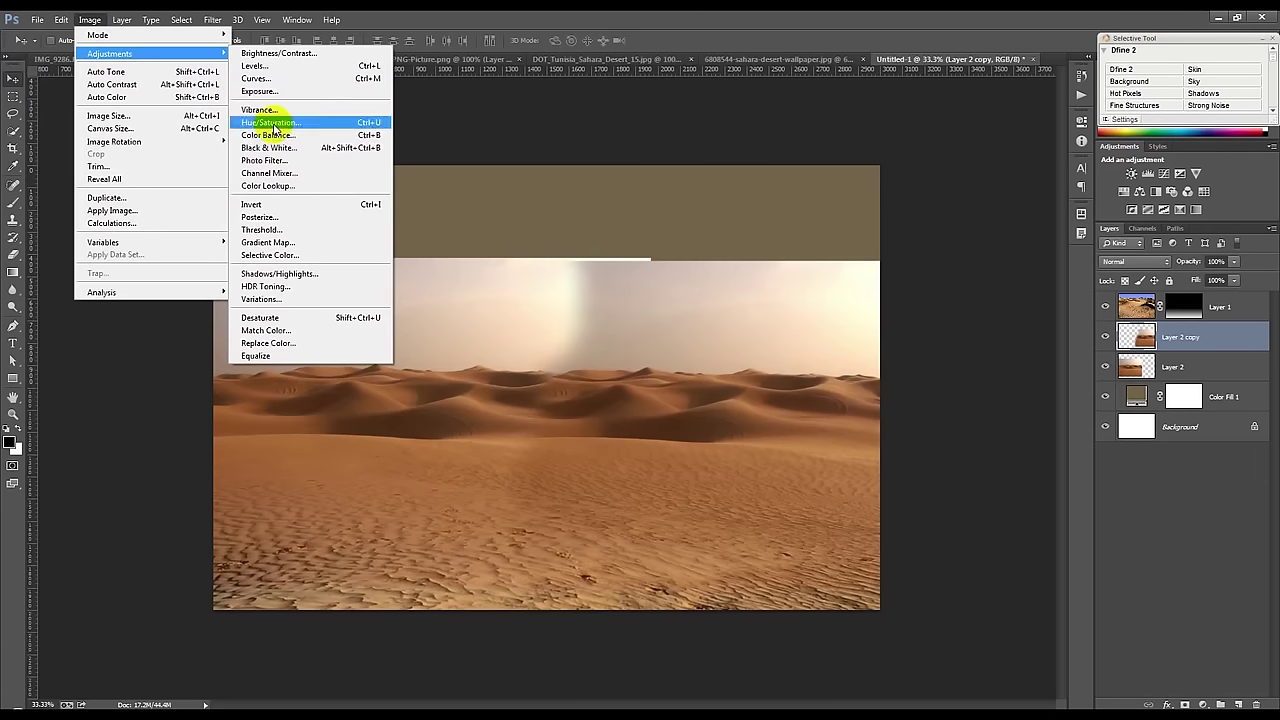
left_click(300, 274)
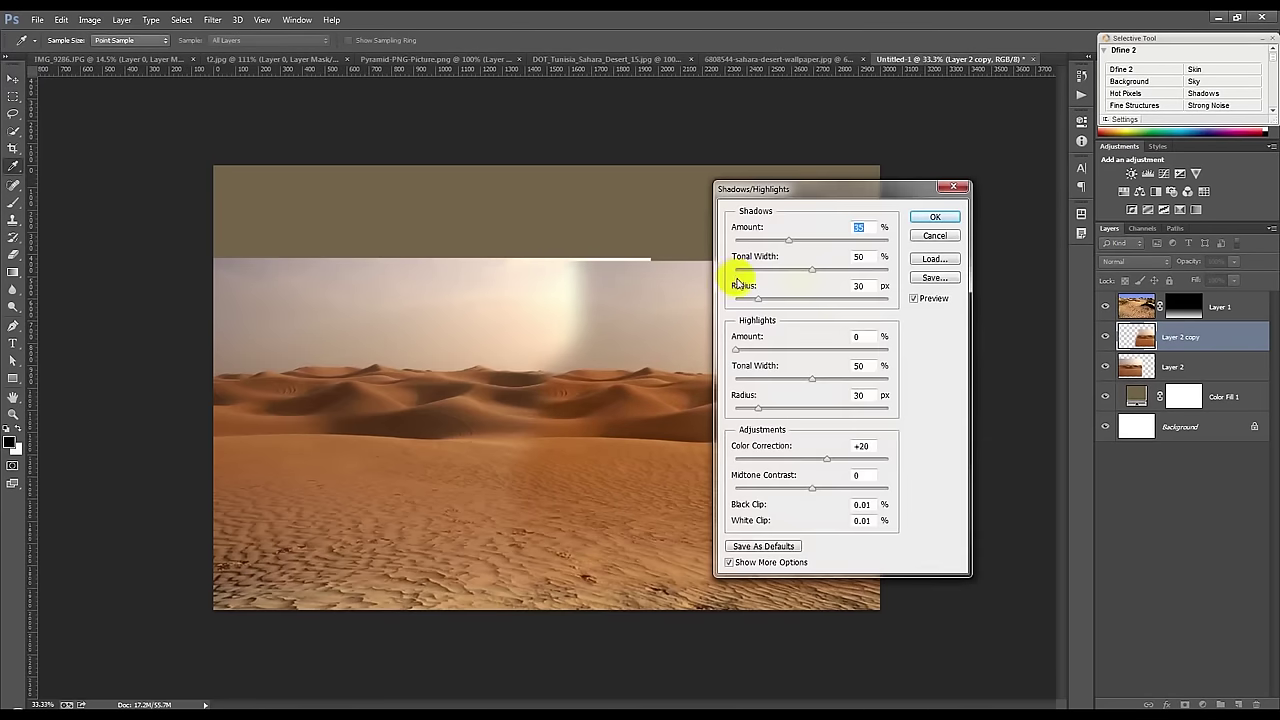
left_click(933, 238)
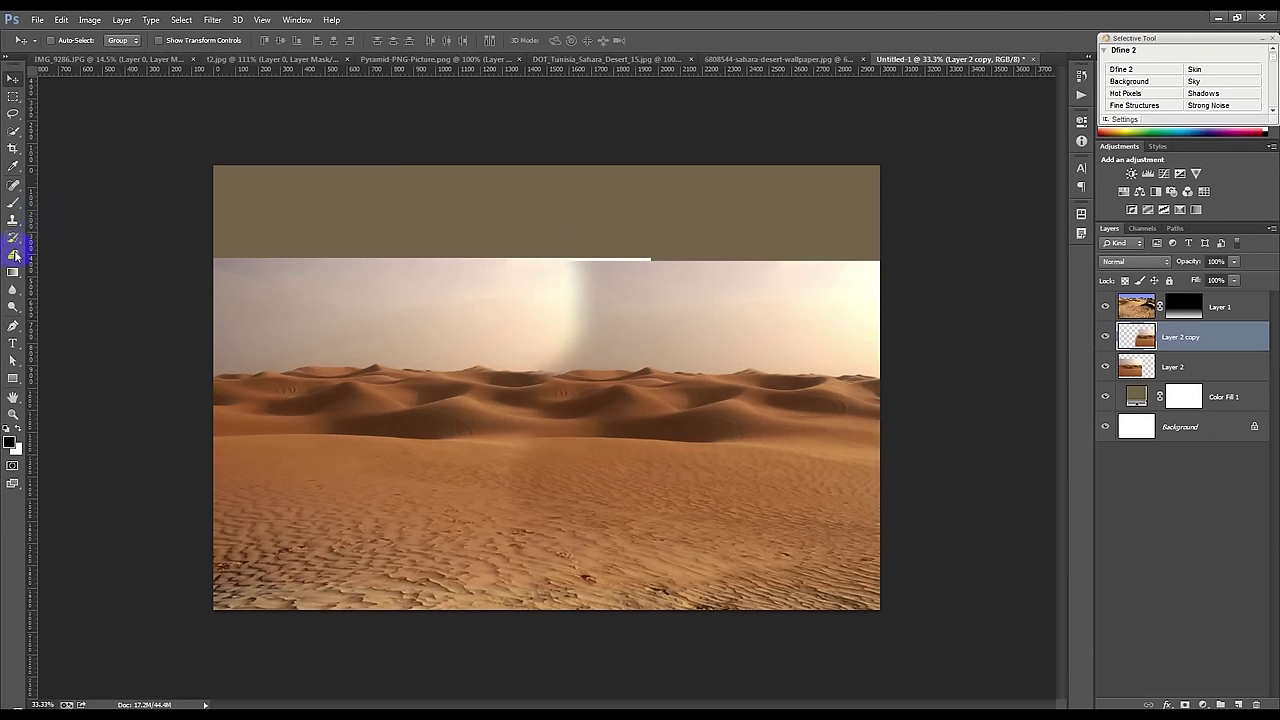
Step: Erase the bright streak in the sky between the dune copies
left_click(14, 255)
mouse_move(513, 407)
left_mouse_down()
mouse_move(549, 274)
mouse_move(472, 308)
left_mouse_up()
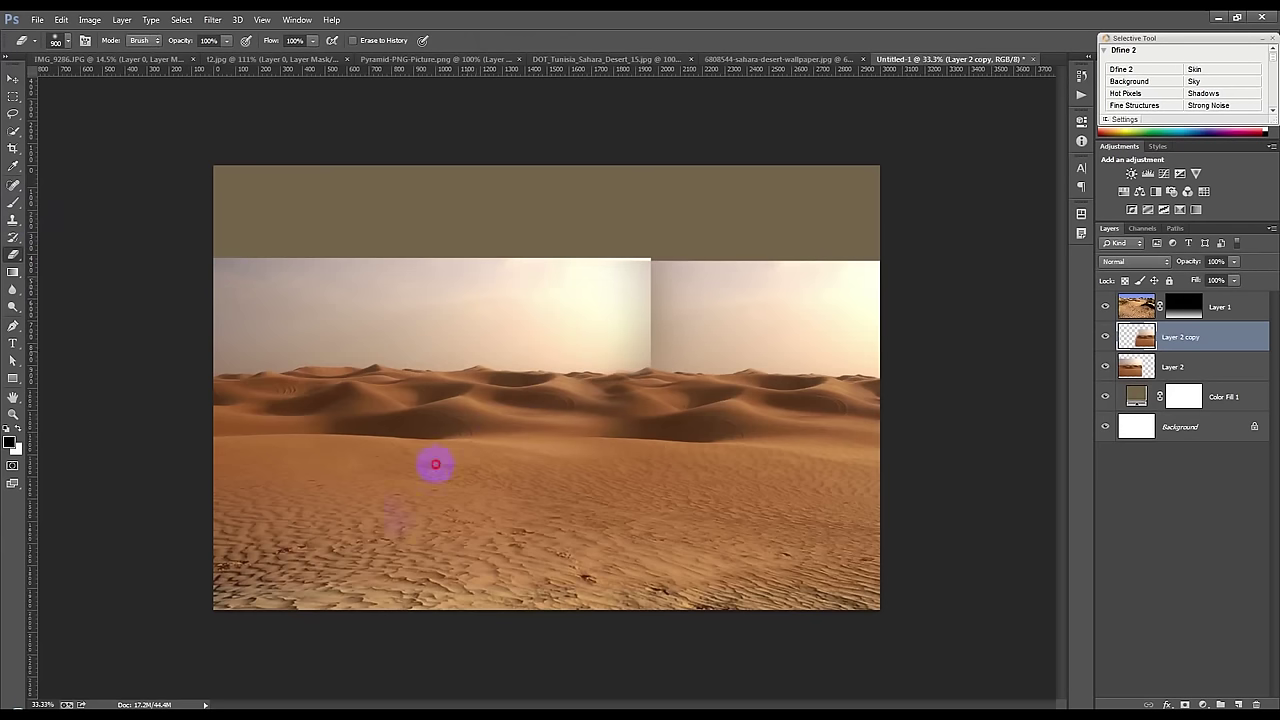
left_click(15, 88)
left_click_drag(764, 381, 764, 384)
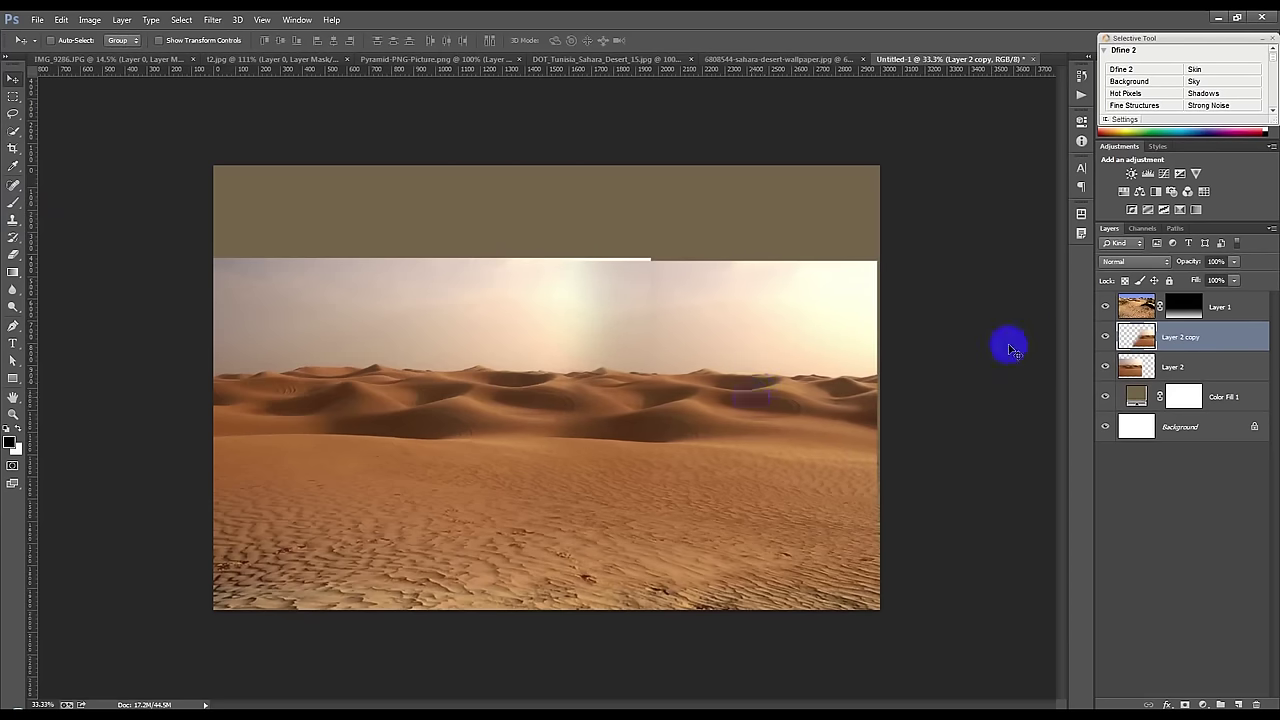
Step: Shrink both dune layers slightly, merge them, and move the result to the canvas's right edge
left_click(1168, 366, "shift")
key("ctrl+t")
left_click_drag(878, 261, 791, 289)
left_click(673, 40)
key("ctrl+e")
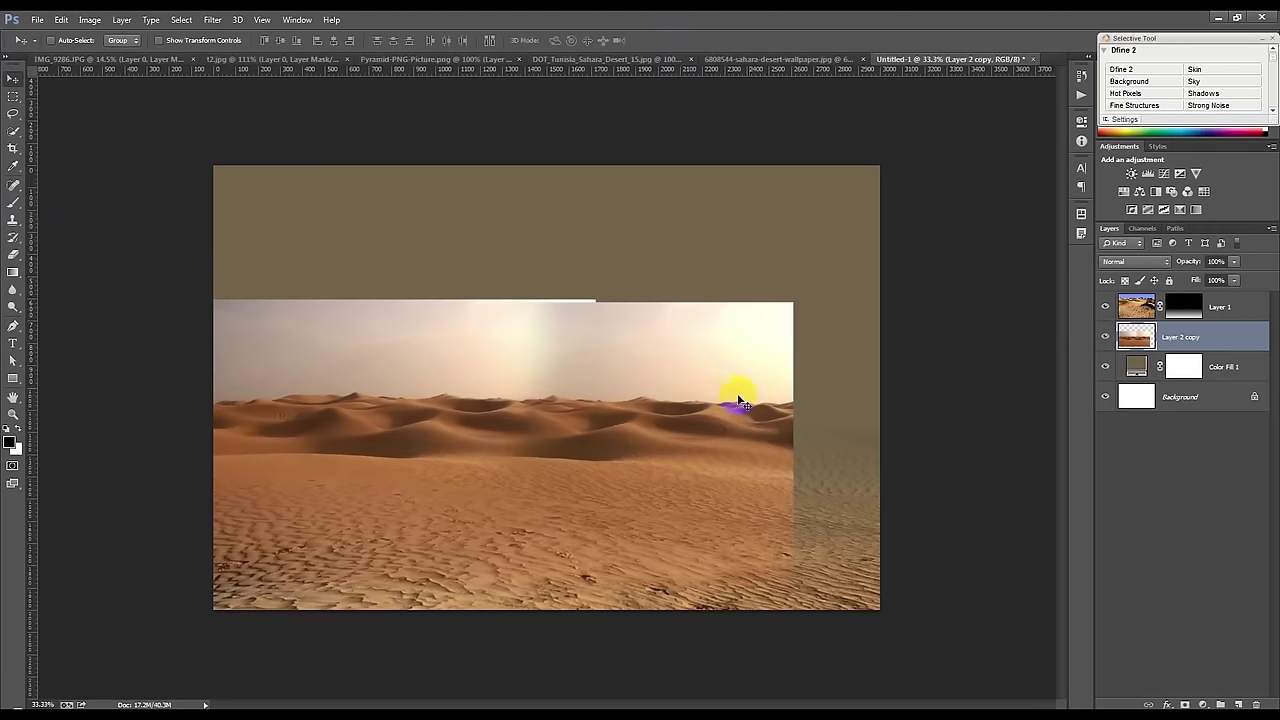
left_click_drag(740, 400, 899, 405)
Step: Duplicate the merged dune layer and erase its vertical seam through sky and dunes
key("ctrl+j")
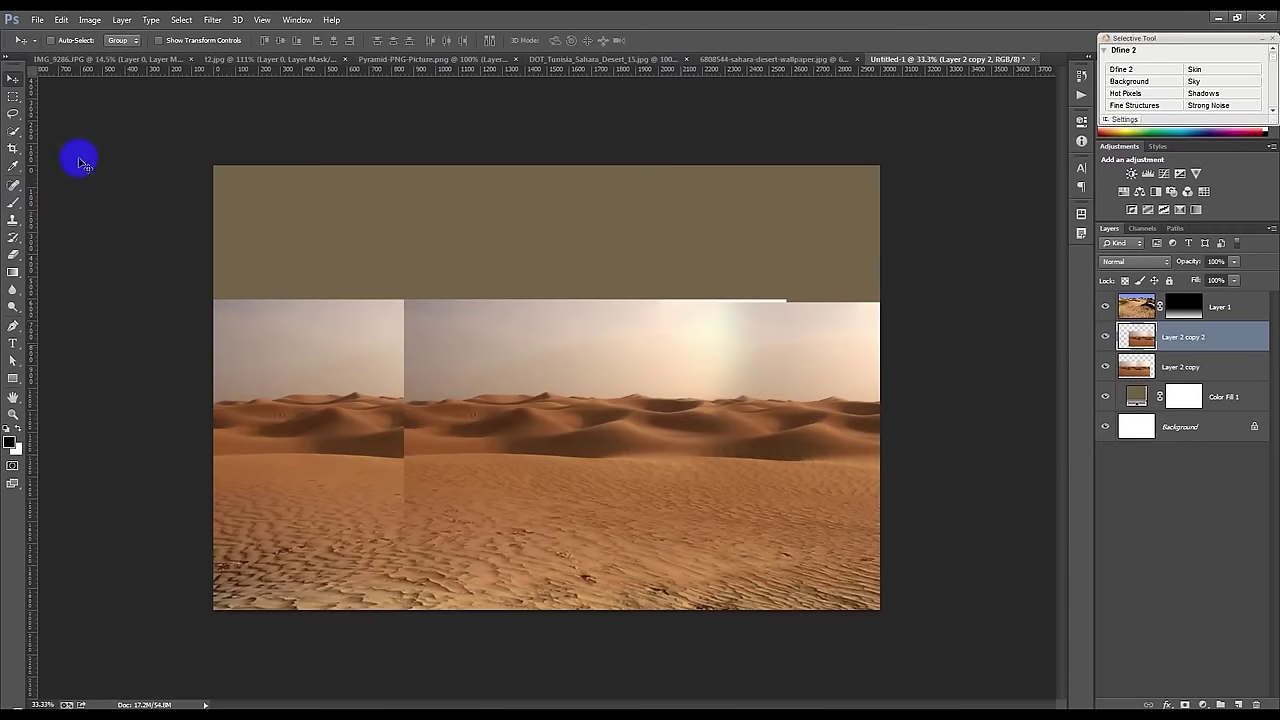
left_click(14, 256)
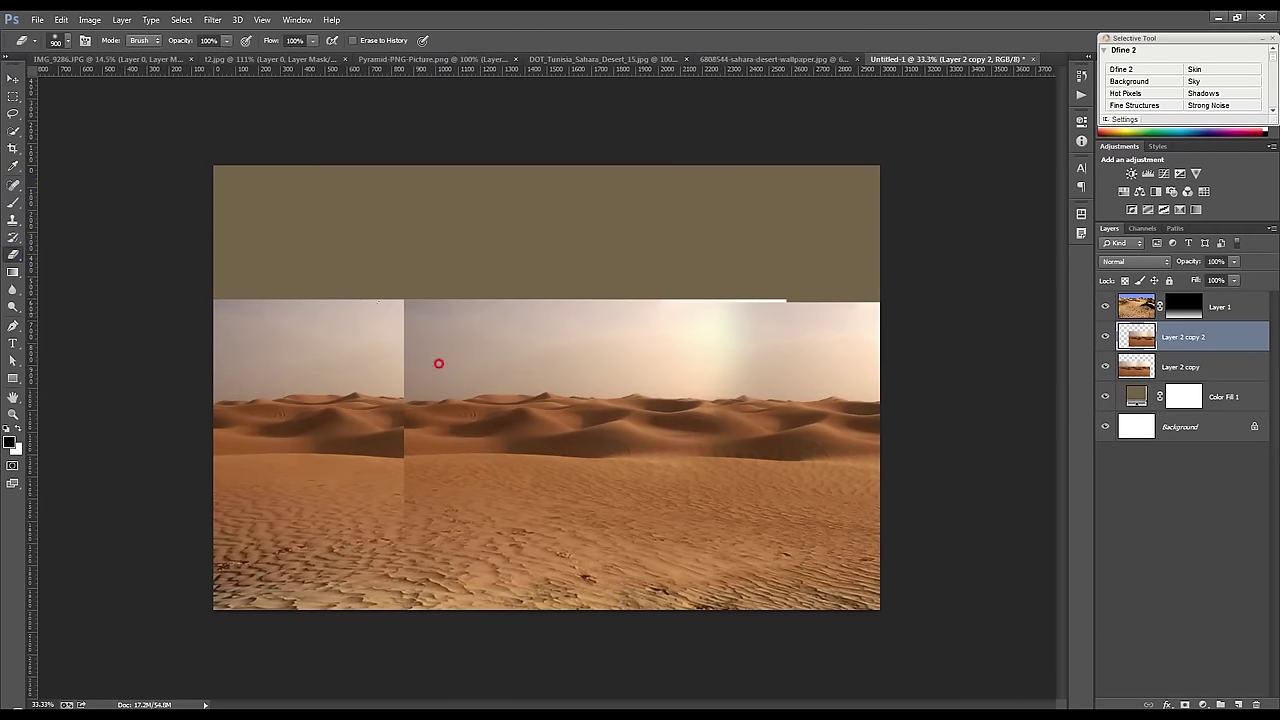
left_click_drag(437, 363, 327, 463)
mouse_move(506, 566)
left_mouse_down()
mouse_move(586, 480)
mouse_move(586, 443)
mouse_move(514, 409)
mouse_move(443, 350)
left_mouse_up()
left_click_drag(354, 470, 359, 383)
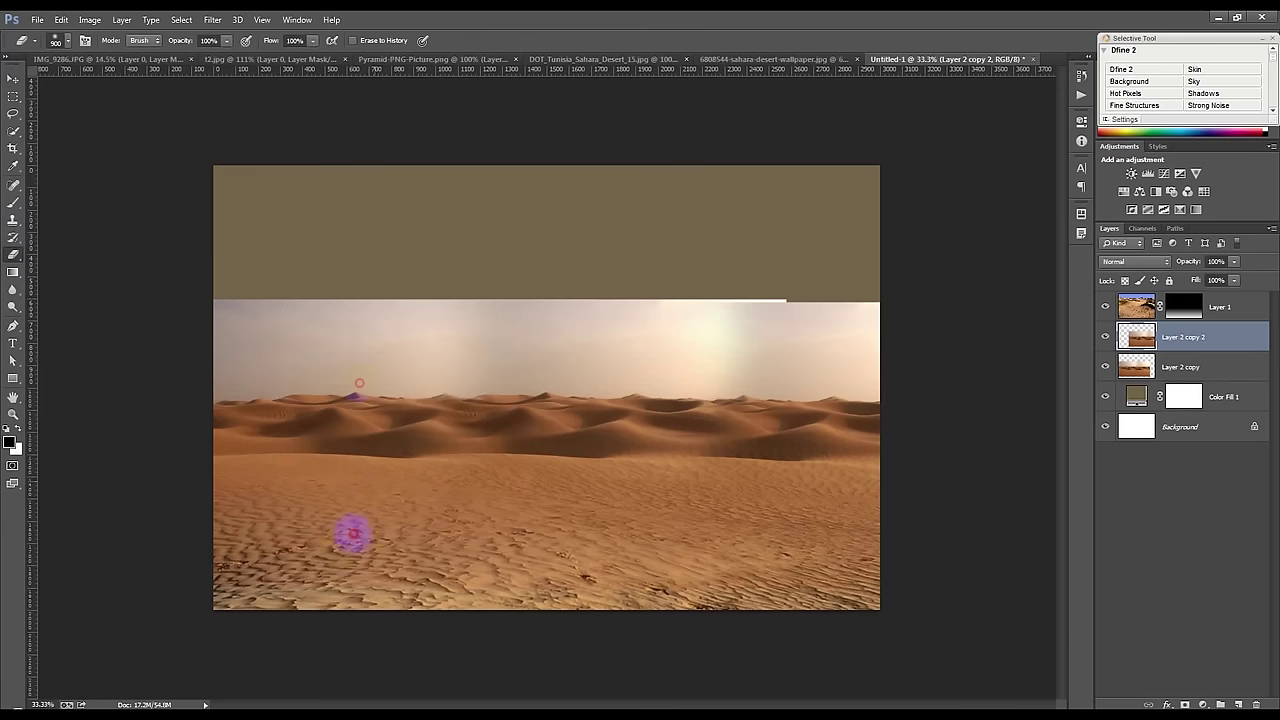
left_click(12, 80)
Step: Flip the duplicate dune layer horizontally and rotate it slightly clockwise
key("ctrl+t")
right_click(664, 424)
left_click(726, 617)
left_click_drag(1017, 471, 1029, 486)
left_click(670, 40)
Step: Erase the left seam and top sky line, then settle on a single merged dune layer
left_click(13, 254)
left_click_drag(446, 306, 454, 452)
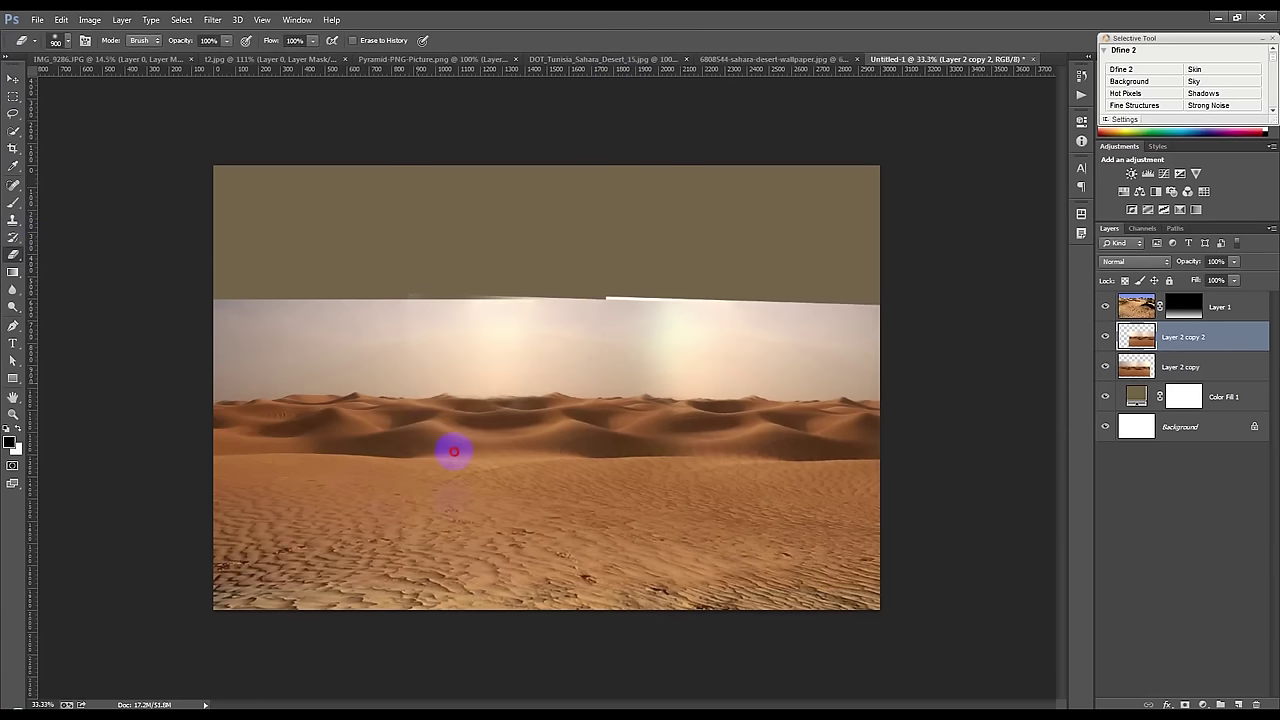
left_click_drag(452, 298, 535, 311)
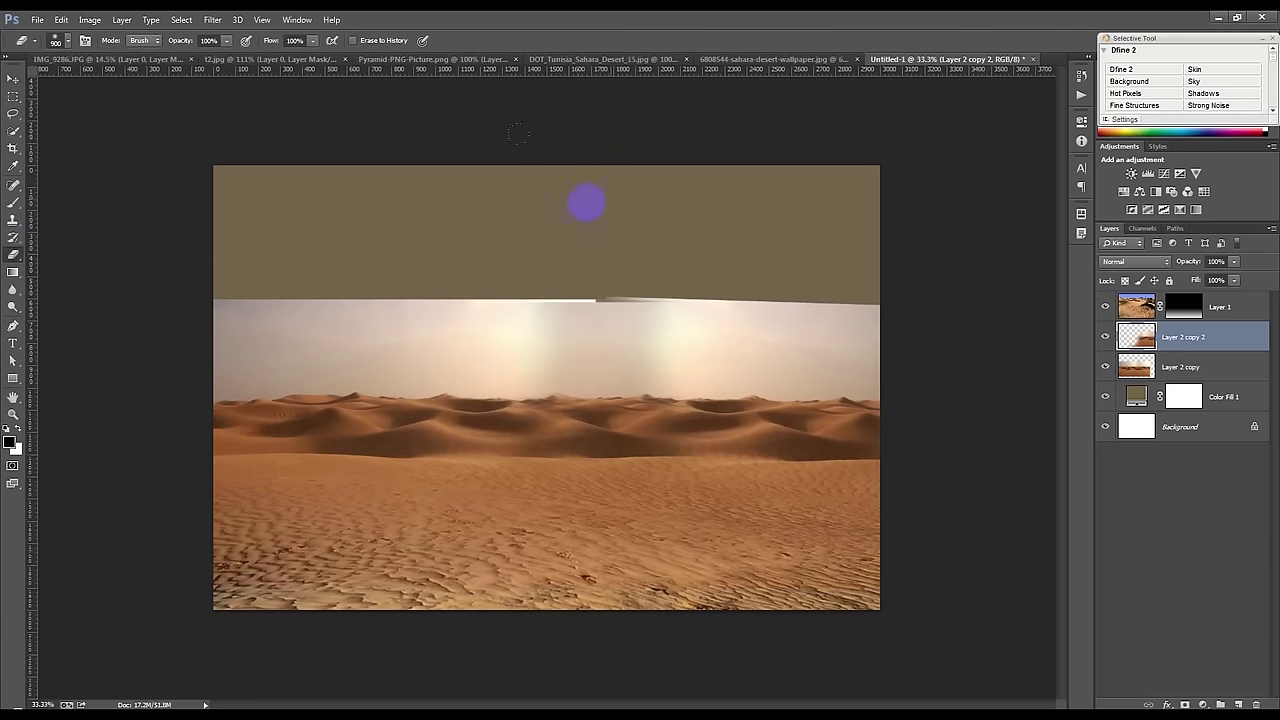
key("ctrl+alt+z")
key("ctrl+alt+z")
key("ctrl+alt+z")
key("ctrl+alt+z")
key("ctrl+shift+z")
key("ctrl+shift+z")
key("ctrl+shift+z")
left_click(13, 78)
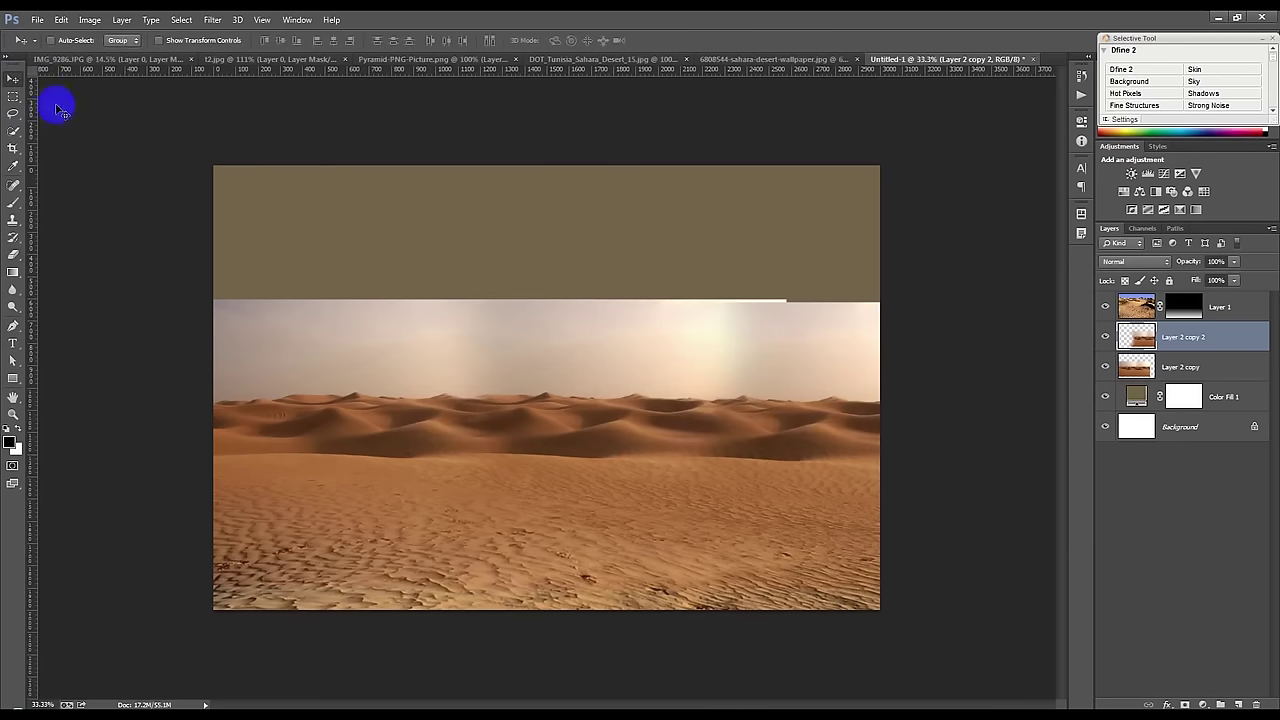
key("ctrl+e")
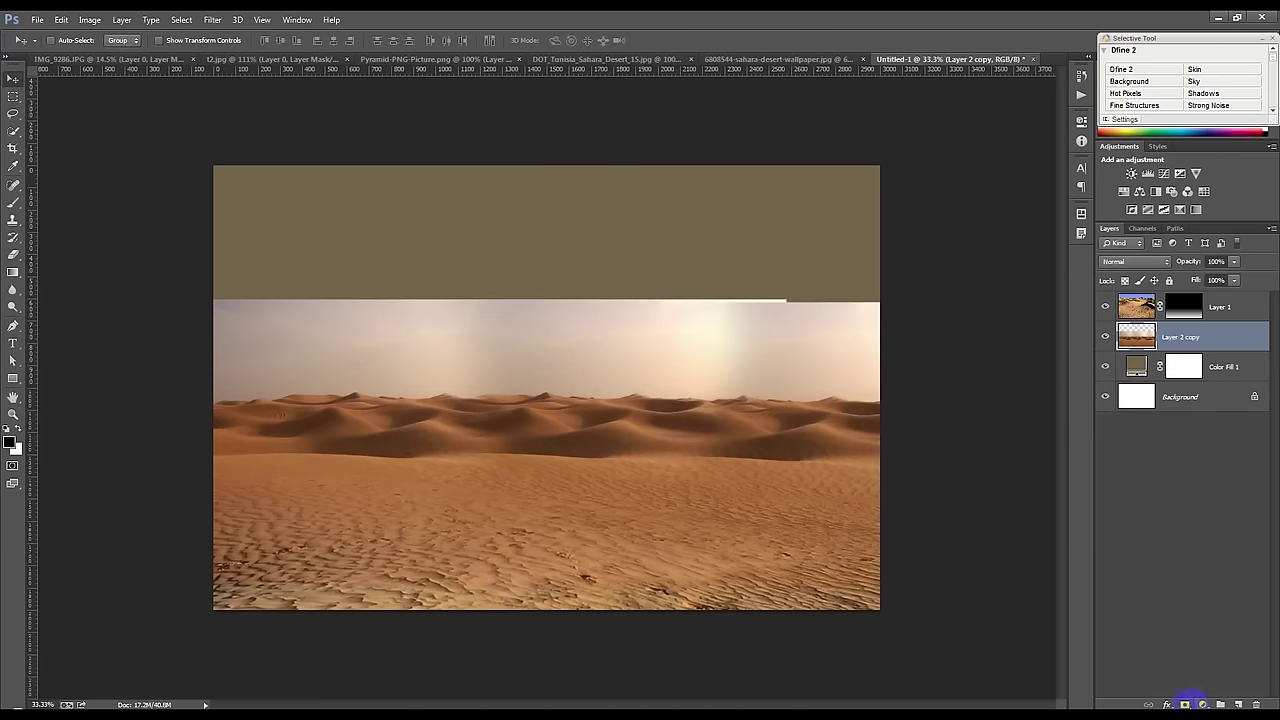
Step: Mask the merged dune layer with a vertical gradient until the distant dunes fade into haze
left_click(1184, 704)
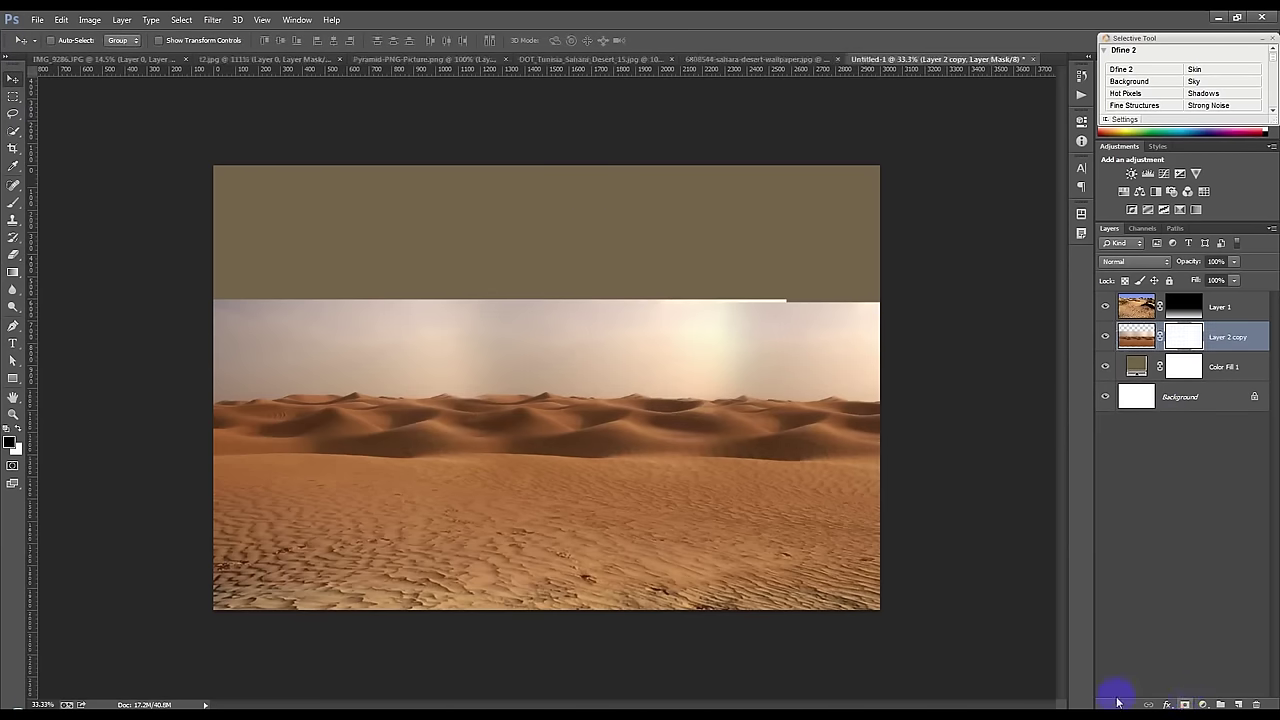
left_click(13, 271)
left_click_drag(586, 332, 590, 436)
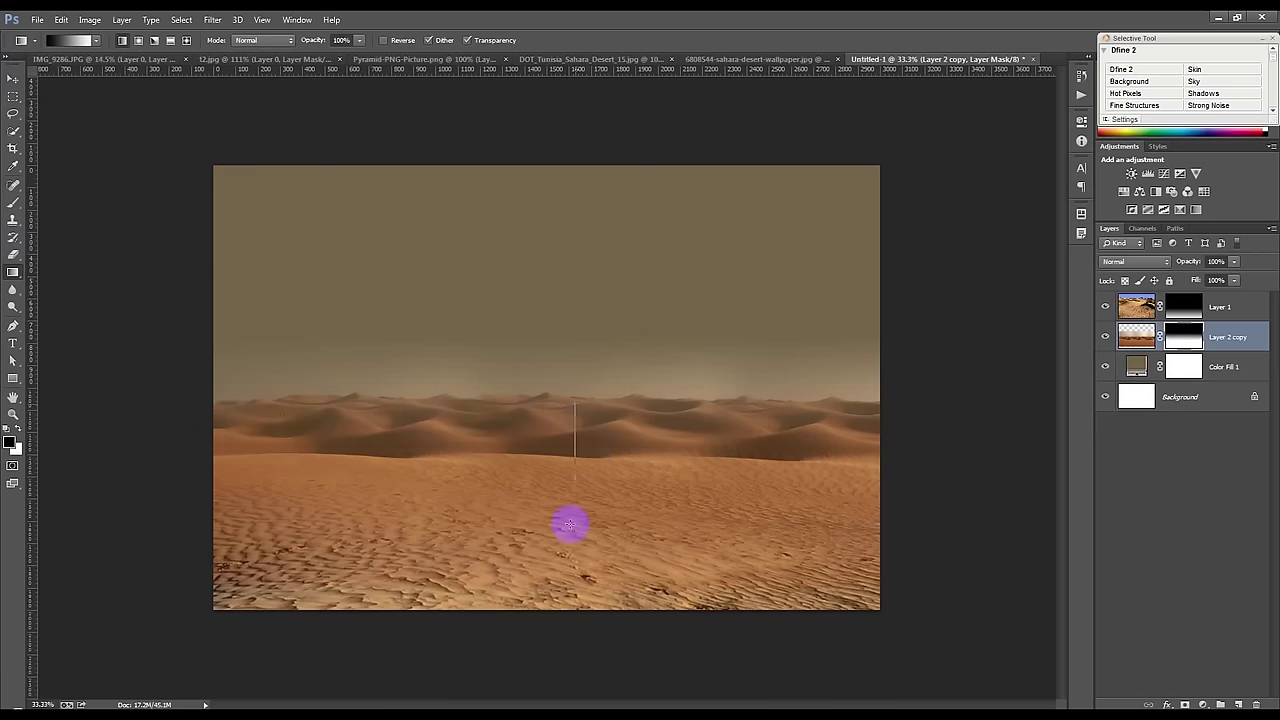
left_click_drag(569, 524, 571, 458)
mouse_move(557, 352)
left_mouse_down()
mouse_move(572, 463)
mouse_move(564, 425)
mouse_move(562, 500)
left_mouse_up()
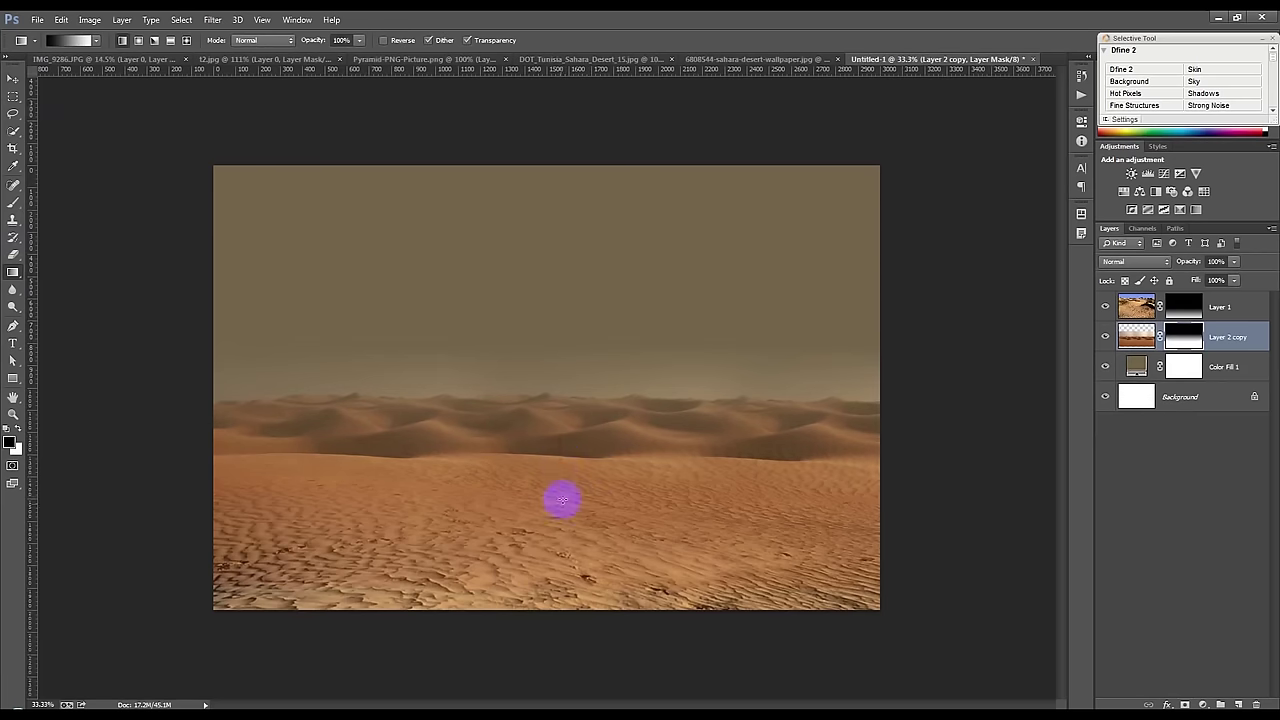
left_click_drag(563, 428, 565, 605)
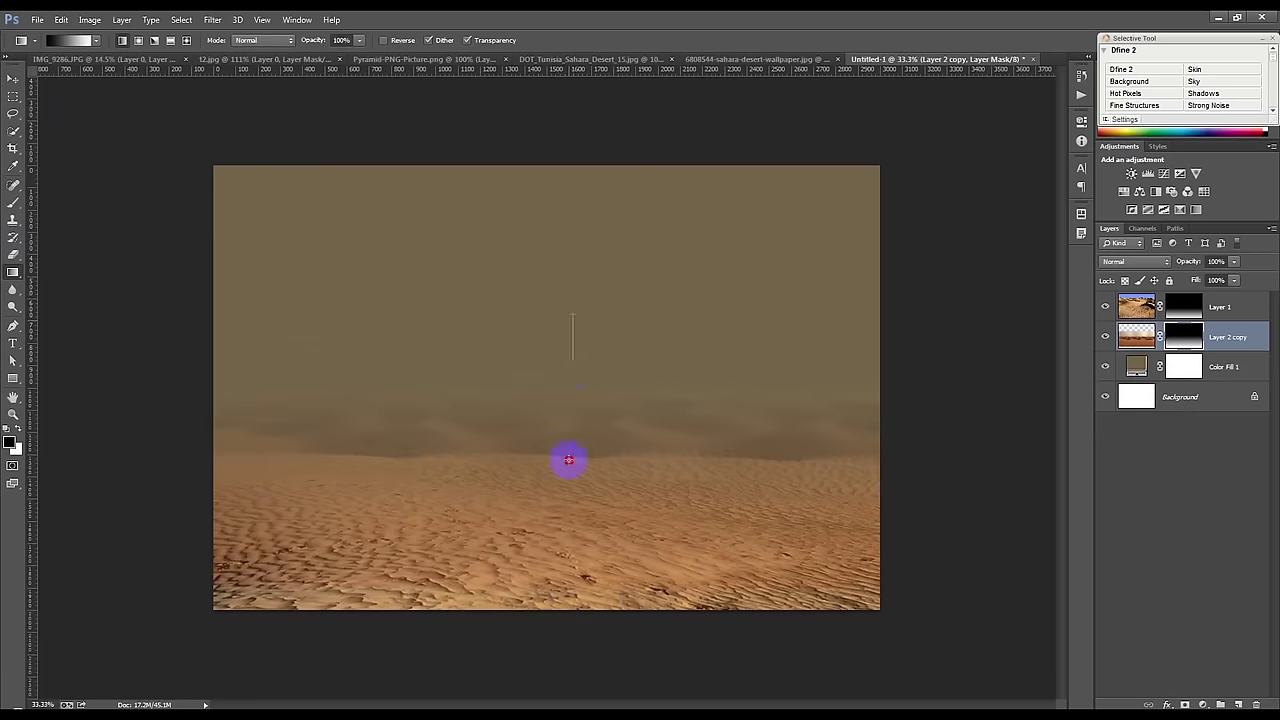
left_click_drag(568, 460, 577, 383)
left_click_drag(577, 318, 566, 598)
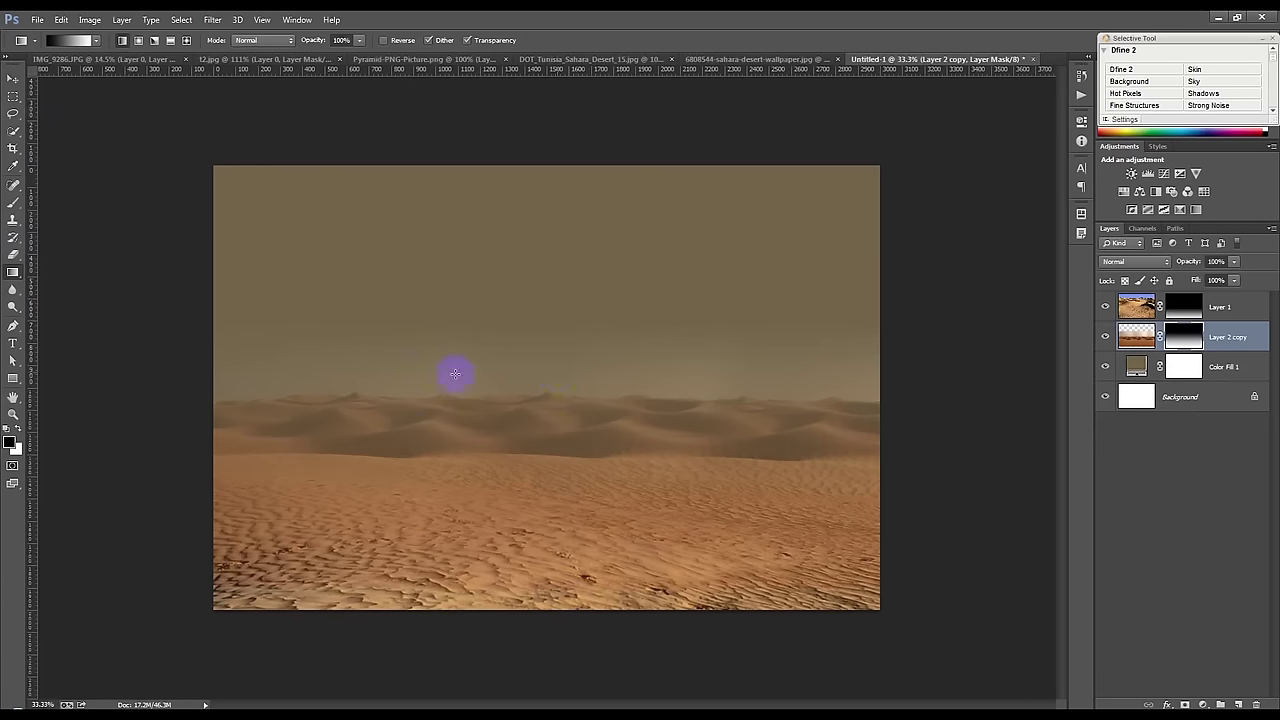
Step: Toggle the dune layer's visibility off and on to compare the result
left_click(18, 206)
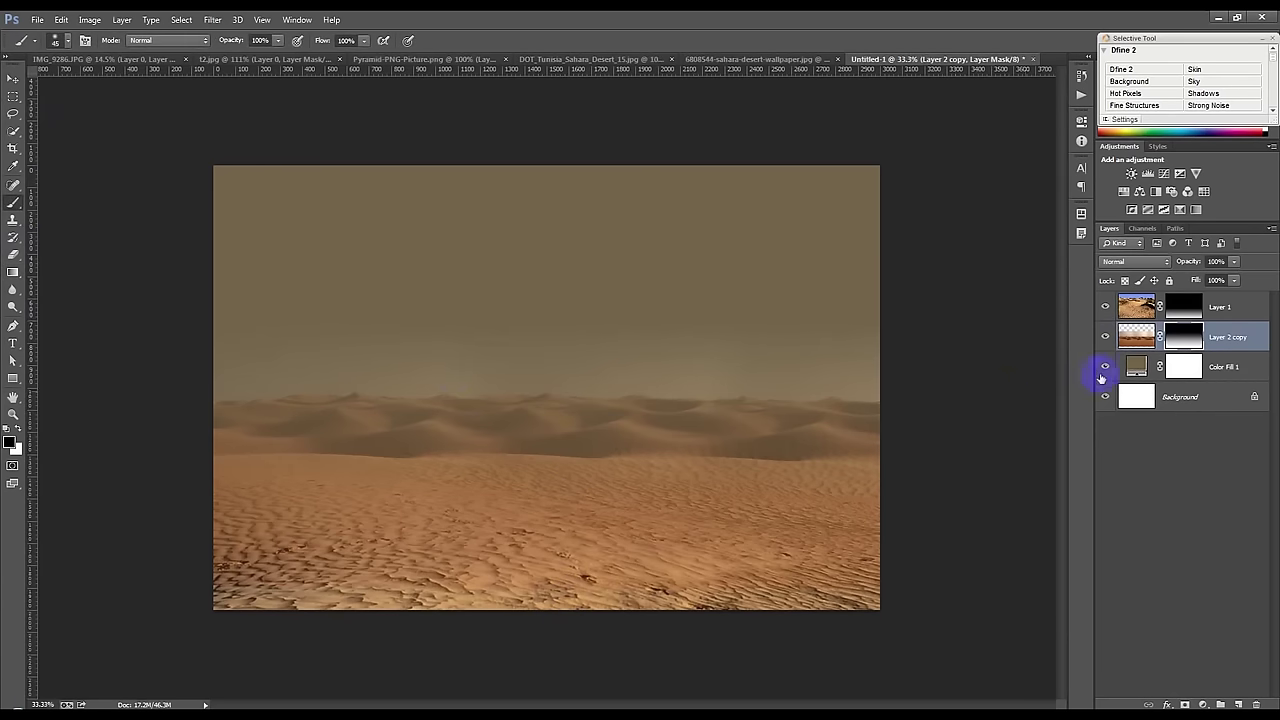
left_click(1106, 337)
left_click(1106, 337)
Step: Close the Tunisia Sahara desert photo and the sahara desert wallpaper tabs
left_click(13, 78)
left_click(638, 60)
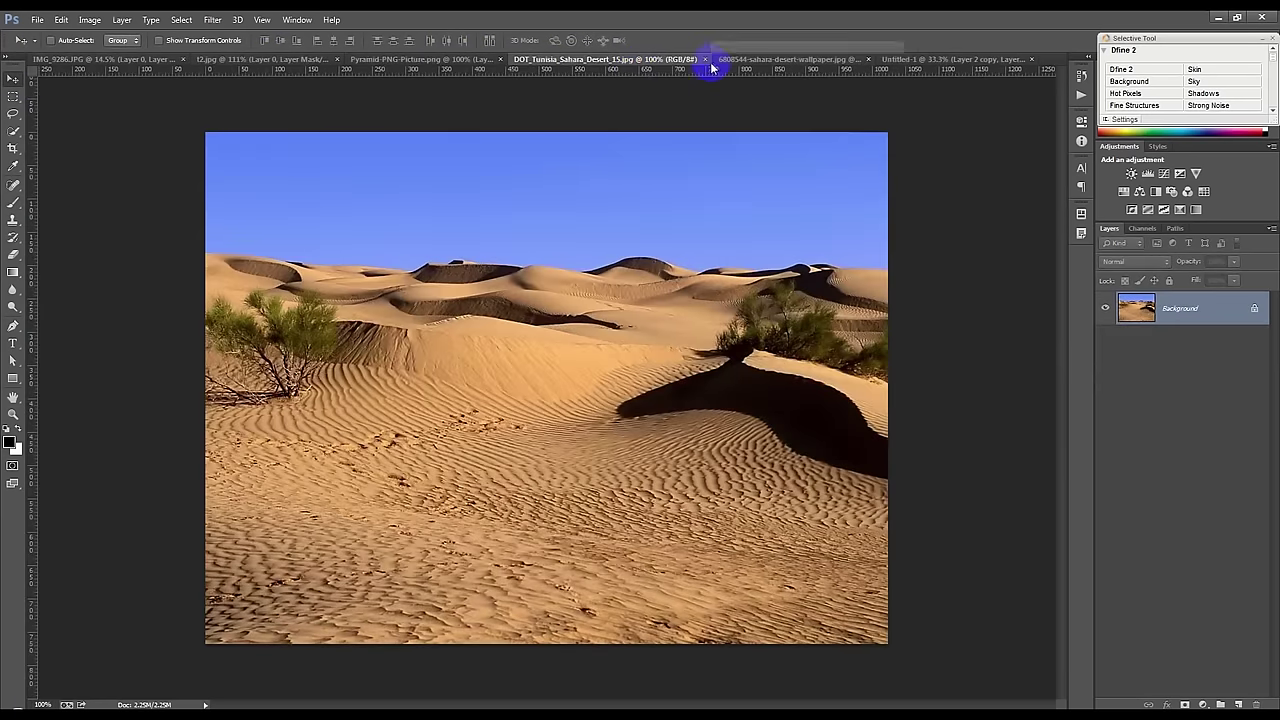
left_click(706, 60)
left_click(671, 62)
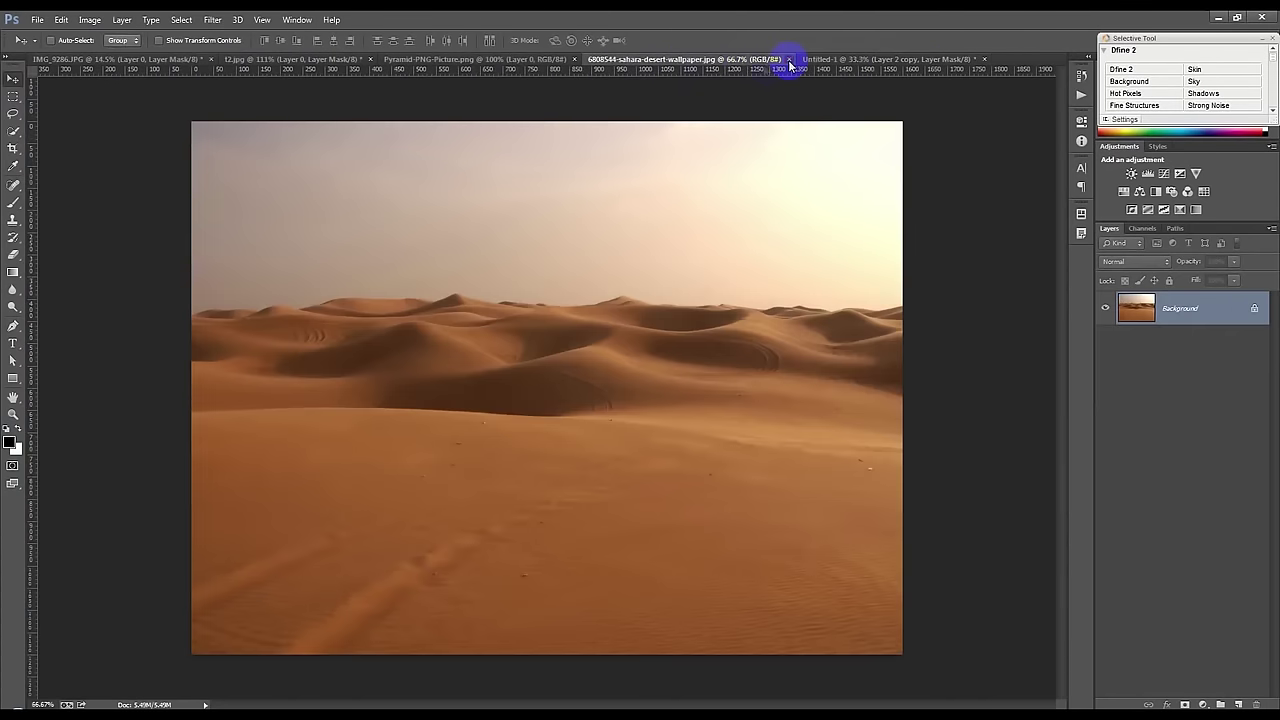
left_click(789, 60)
Step: Bring the pyramid image into the composite, trying Soft Light before keeping Normal blending
left_click(511, 62)
mouse_move(535, 398)
left_mouse_down()
mouse_move(656, 60)
mouse_move(574, 346)
mouse_move(290, 400)
left_mouse_up()
left_click(1140, 261)
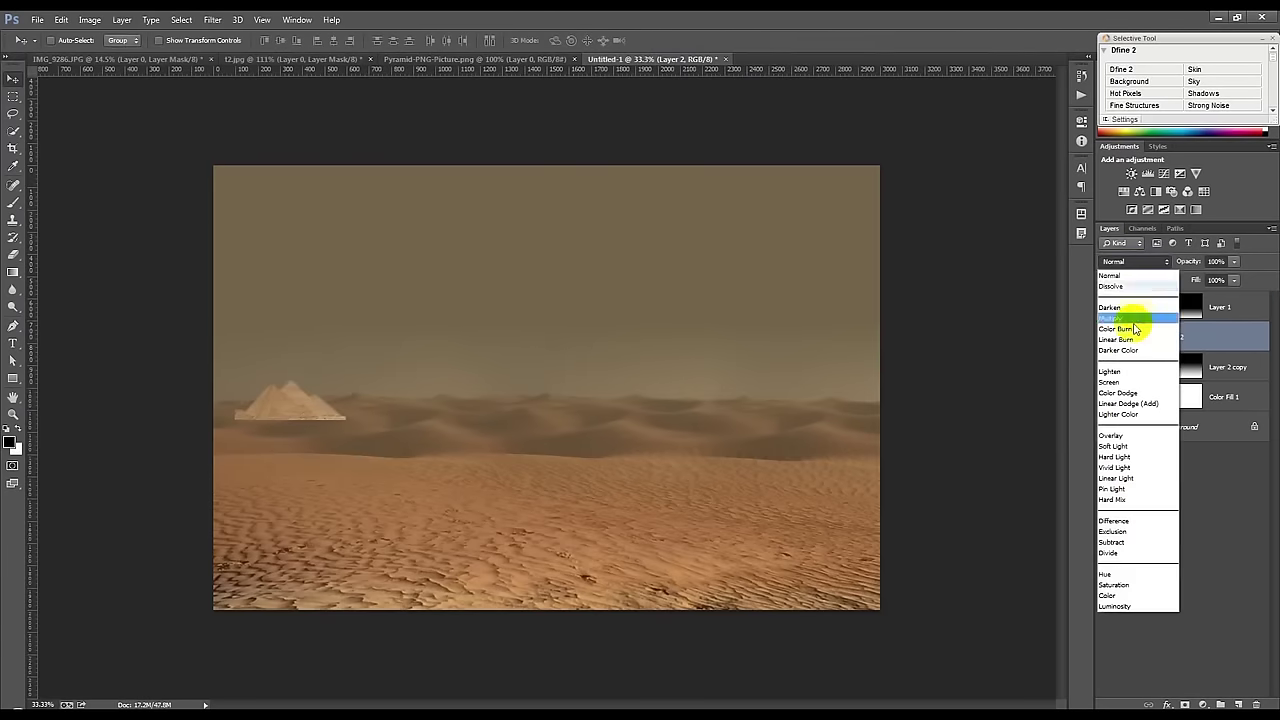
left_click(1115, 446)
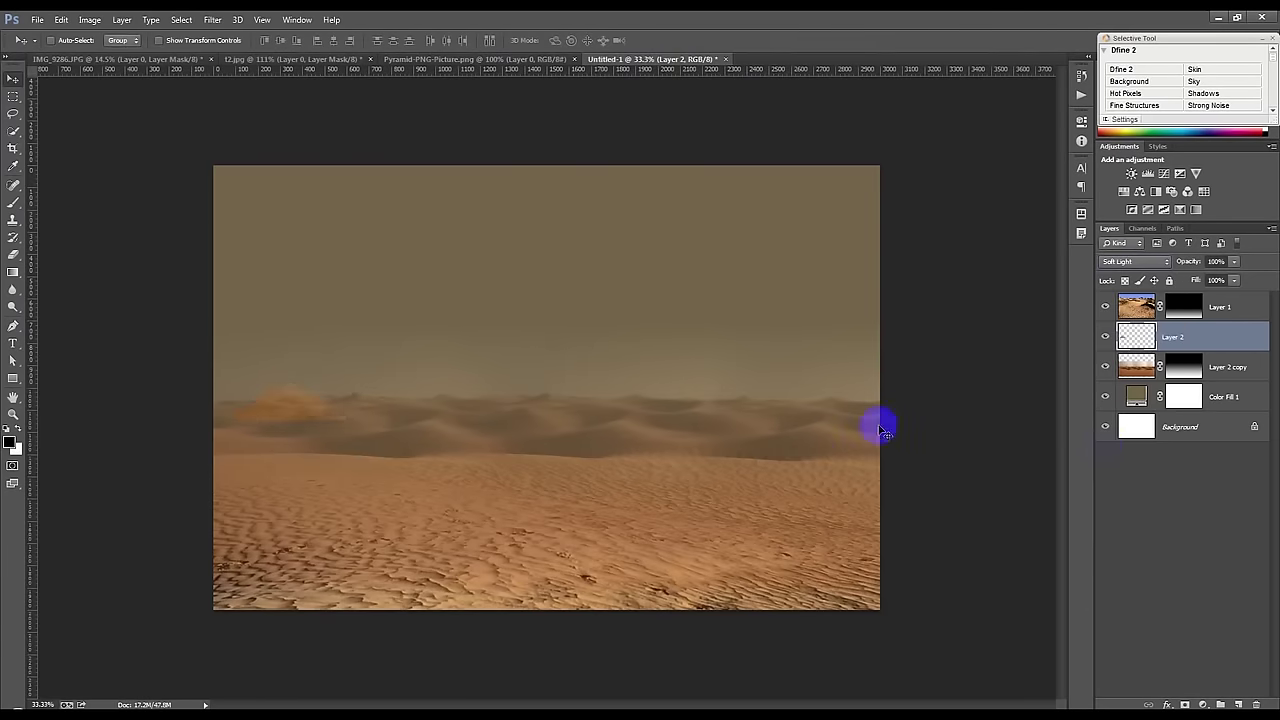
left_click(1135, 263)
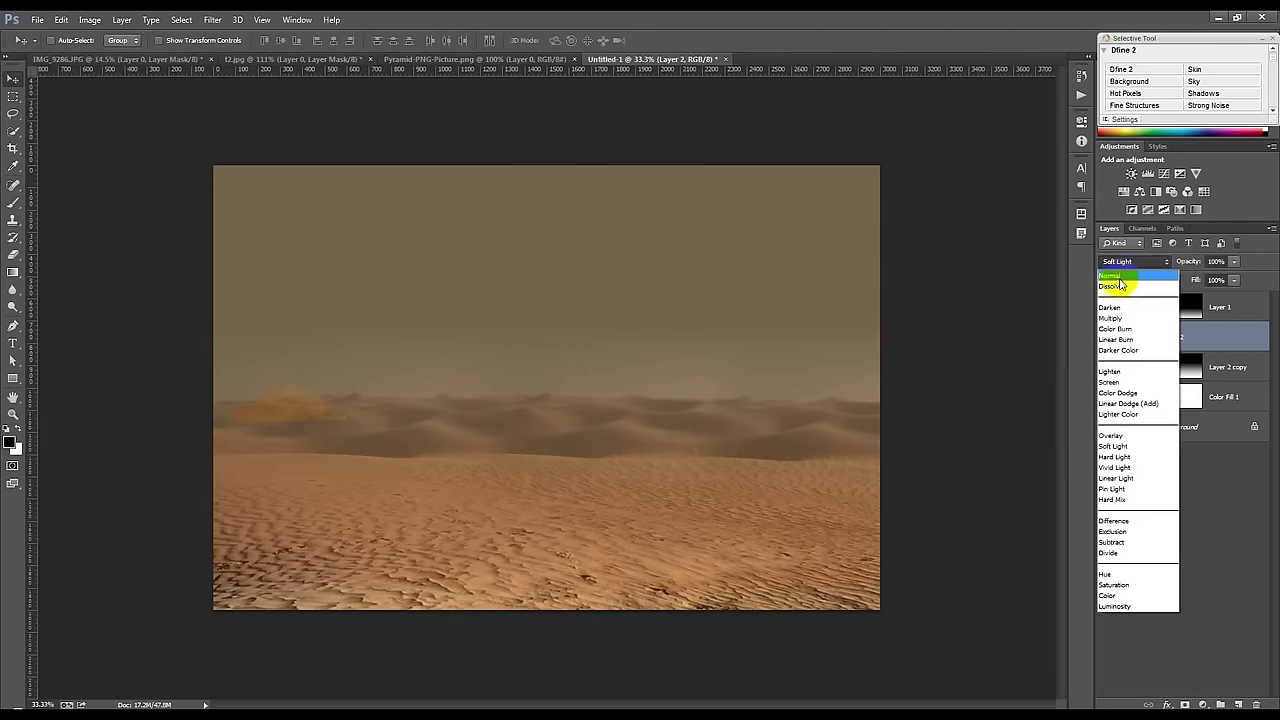
left_click(1112, 276)
Step: Enlarge the pyramids on the left horizon, move the layer below the dunes, and mask it
key("ctrl+t")
mouse_move(366, 401)
left_mouse_down()
mouse_move(391, 408)
mouse_move(344, 404)
mouse_move(398, 425)
left_mouse_up()
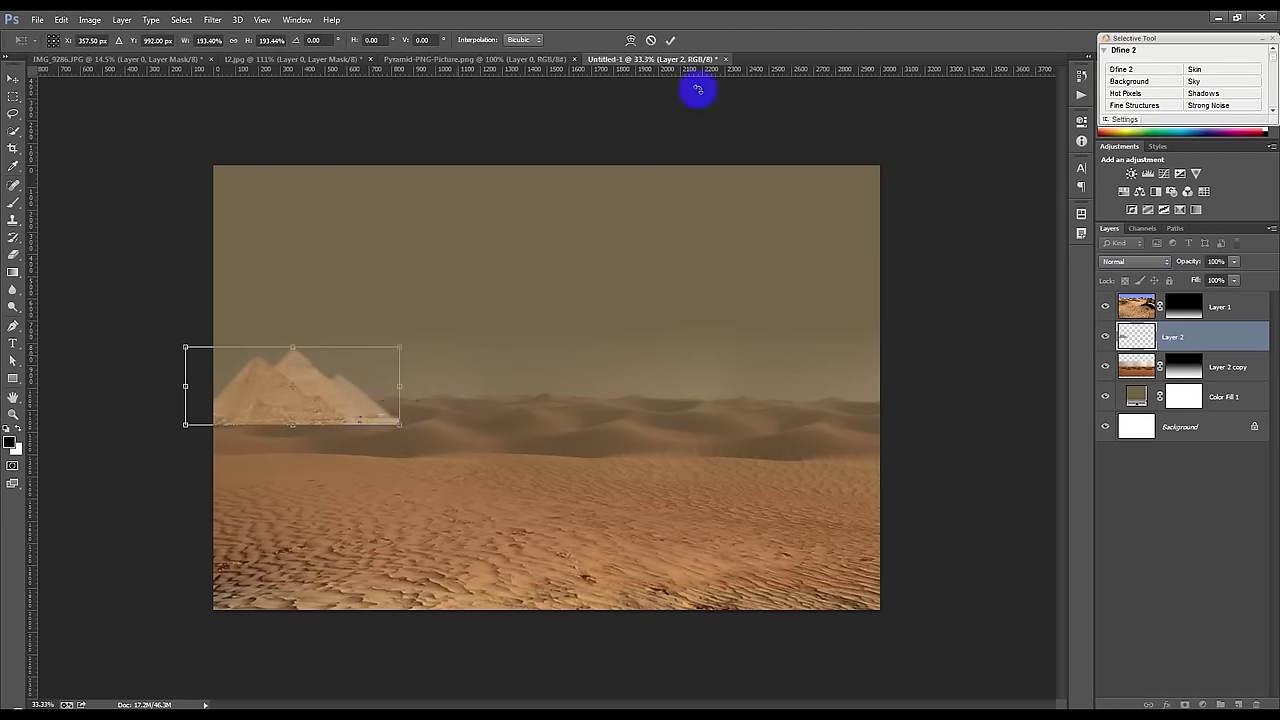
left_click(670, 40)
mouse_move(1208, 342)
left_mouse_down()
mouse_move(1206, 383)
mouse_move(1190, 335)
left_mouse_up()
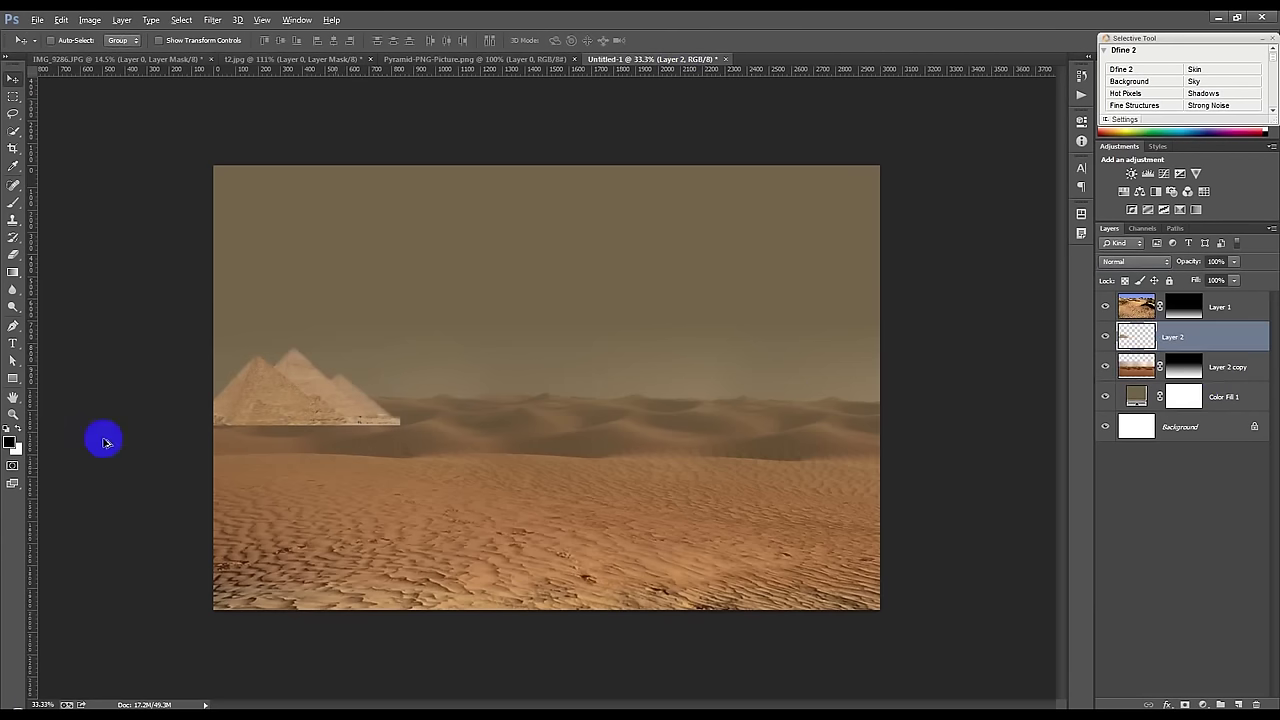
scroll(103, 437, "up", 3)
left_click(1183, 704)
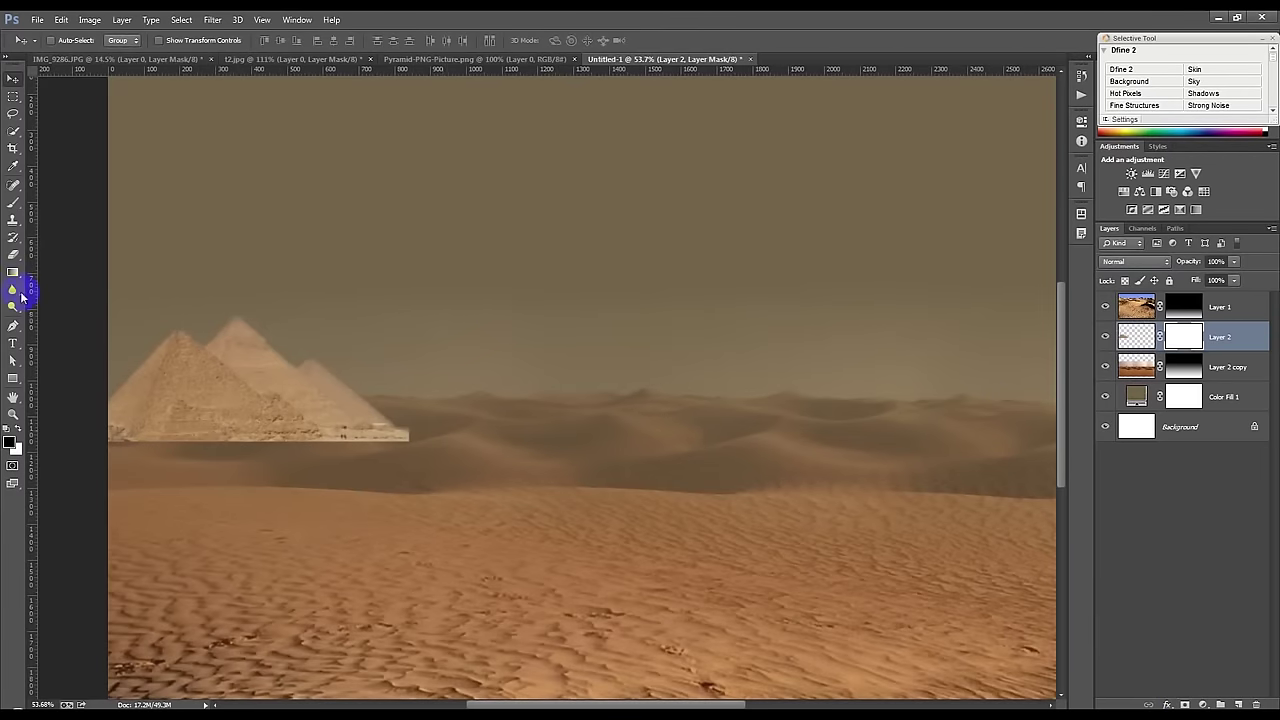
Step: Brush on the mask to soften the pyramids' bottom edge into the dunes
left_click(14, 203)
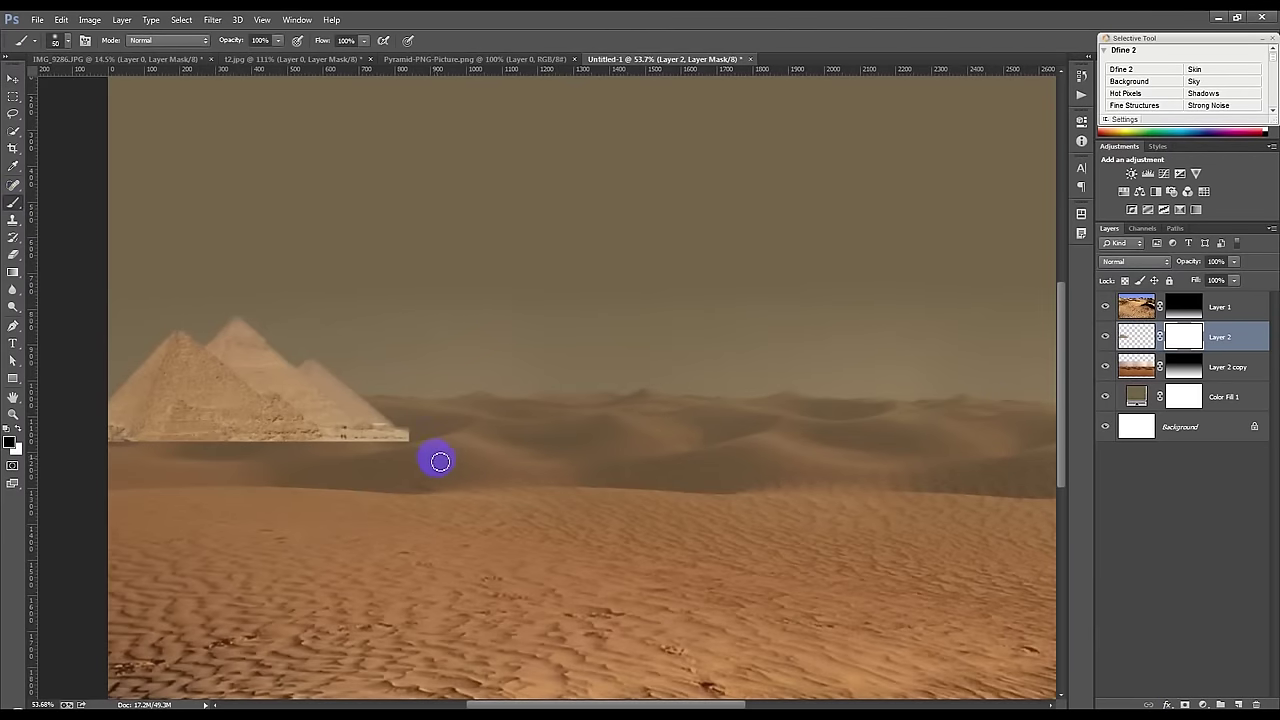
mouse_move(443, 447)
left_mouse_down()
mouse_move(297, 441)
mouse_move(469, 433)
mouse_move(74, 441)
mouse_move(272, 441)
mouse_move(43, 455)
mouse_move(221, 455)
left_mouse_up()
scroll(415, 445, "down", 3)
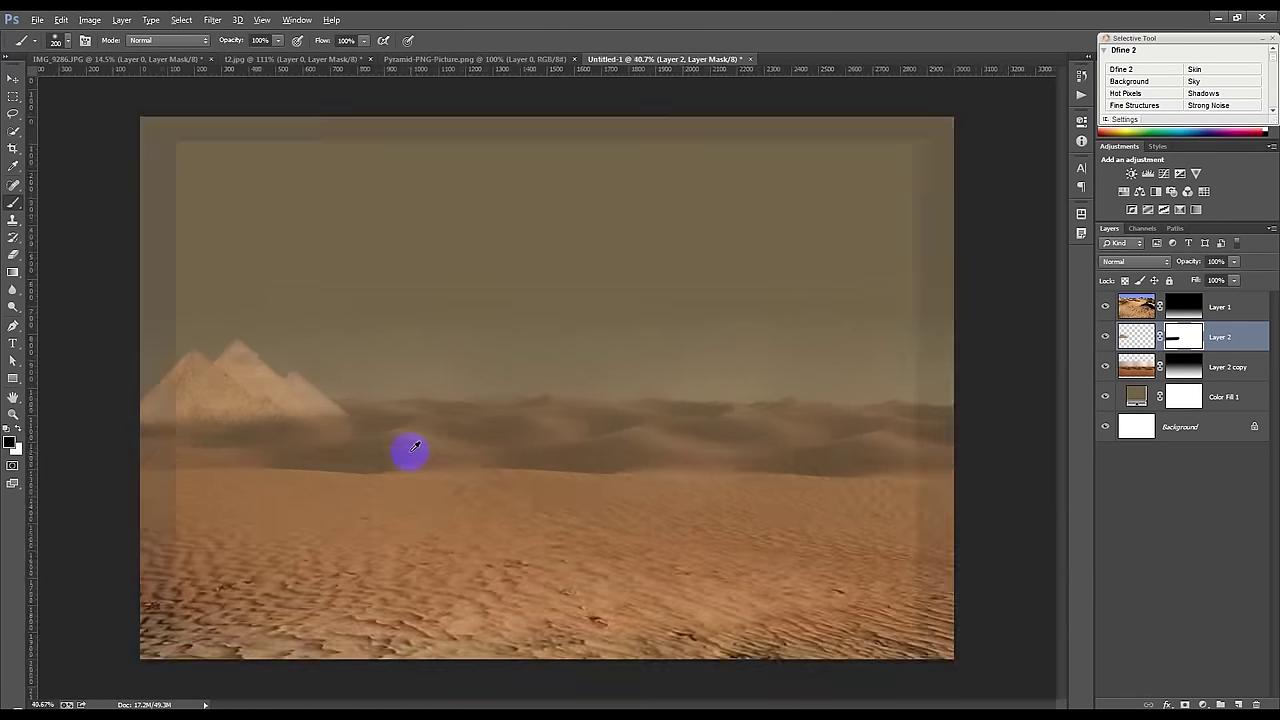
scroll(620, 420, "down", 3)
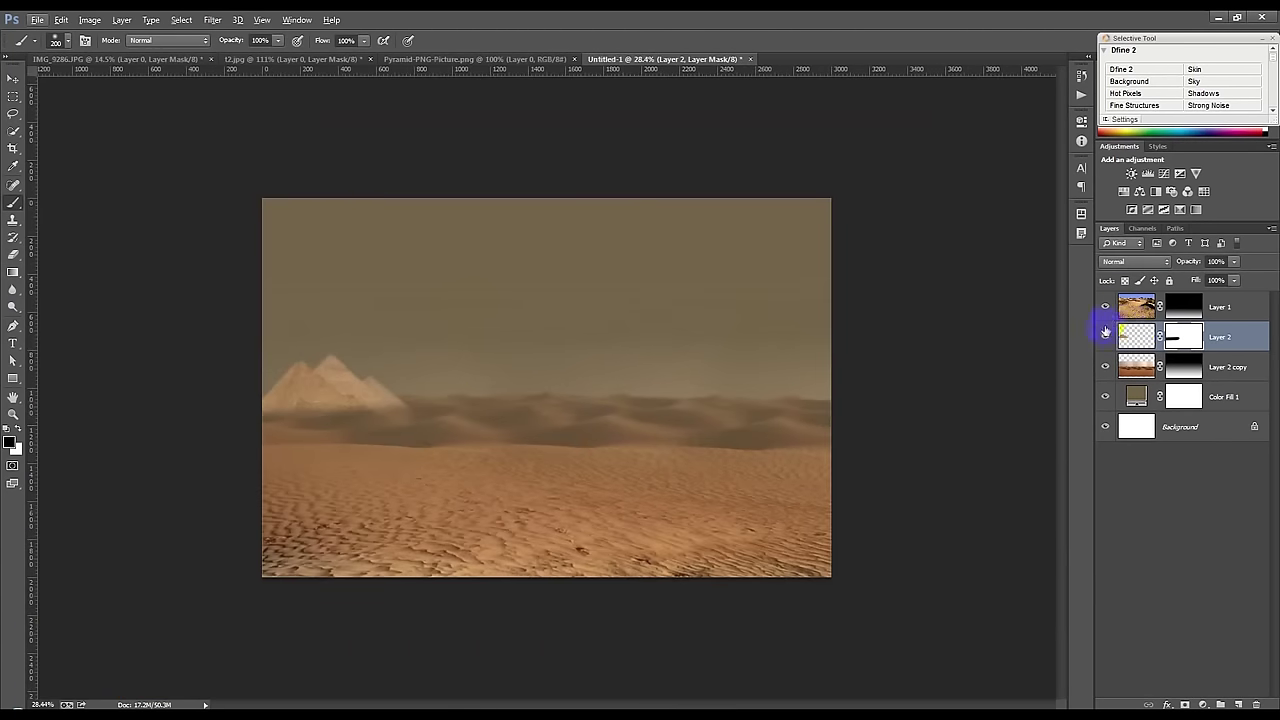
Step: Apply Curves to the pyramid mask: lower the top endpoint, black point at 31, dip at 168
key("ctrl+m")
left_click_drag(1045, 257, 1128, 352)
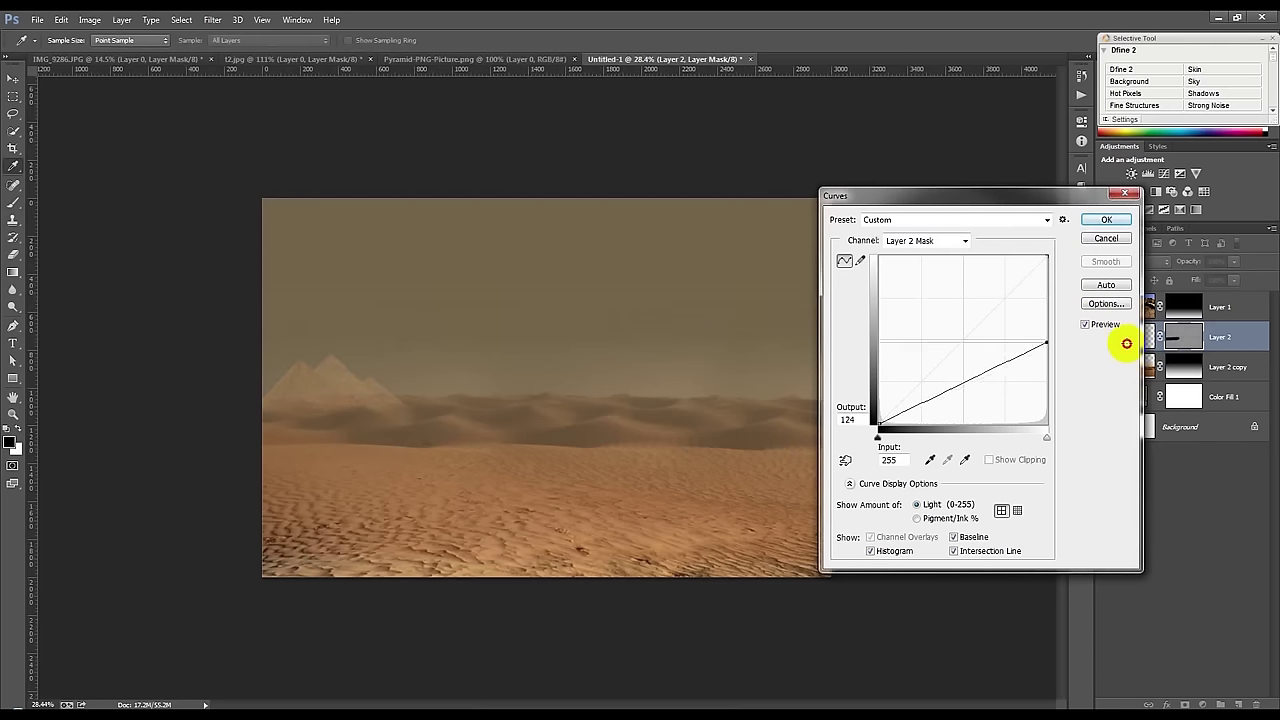
left_click_drag(878, 437, 900, 433)
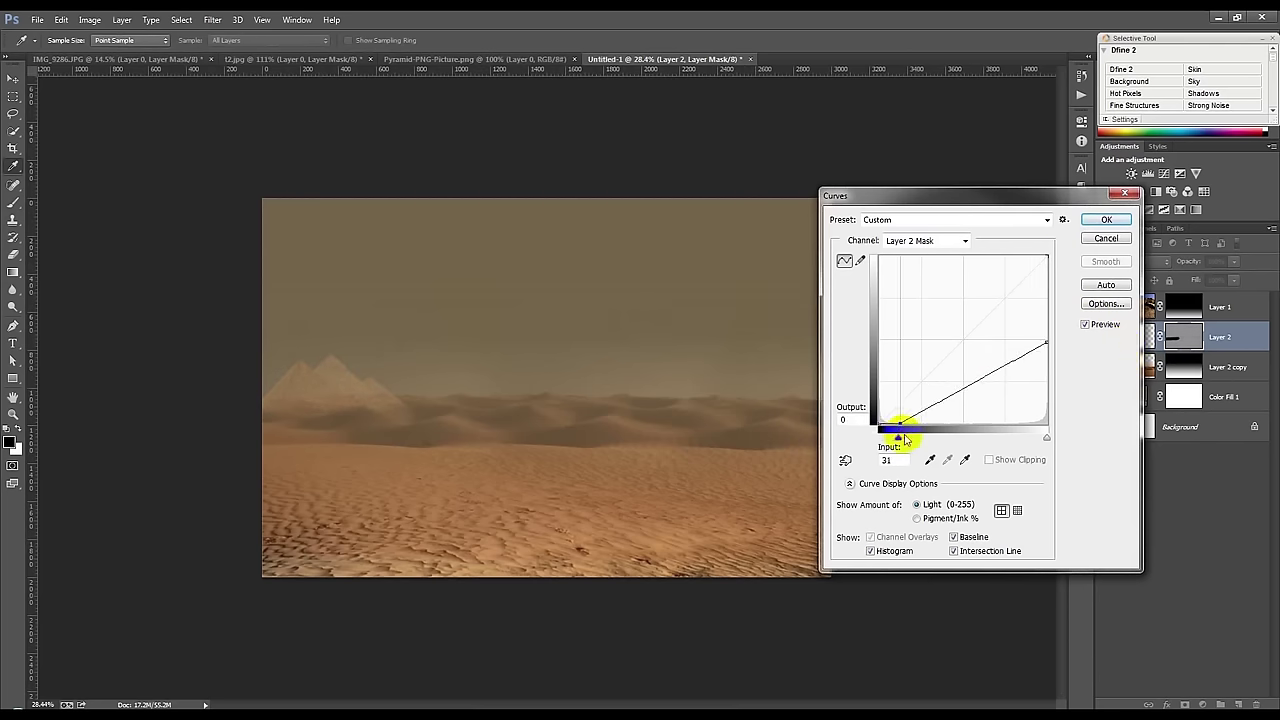
left_click_drag(988, 381, 988, 386)
left_click(1105, 223)
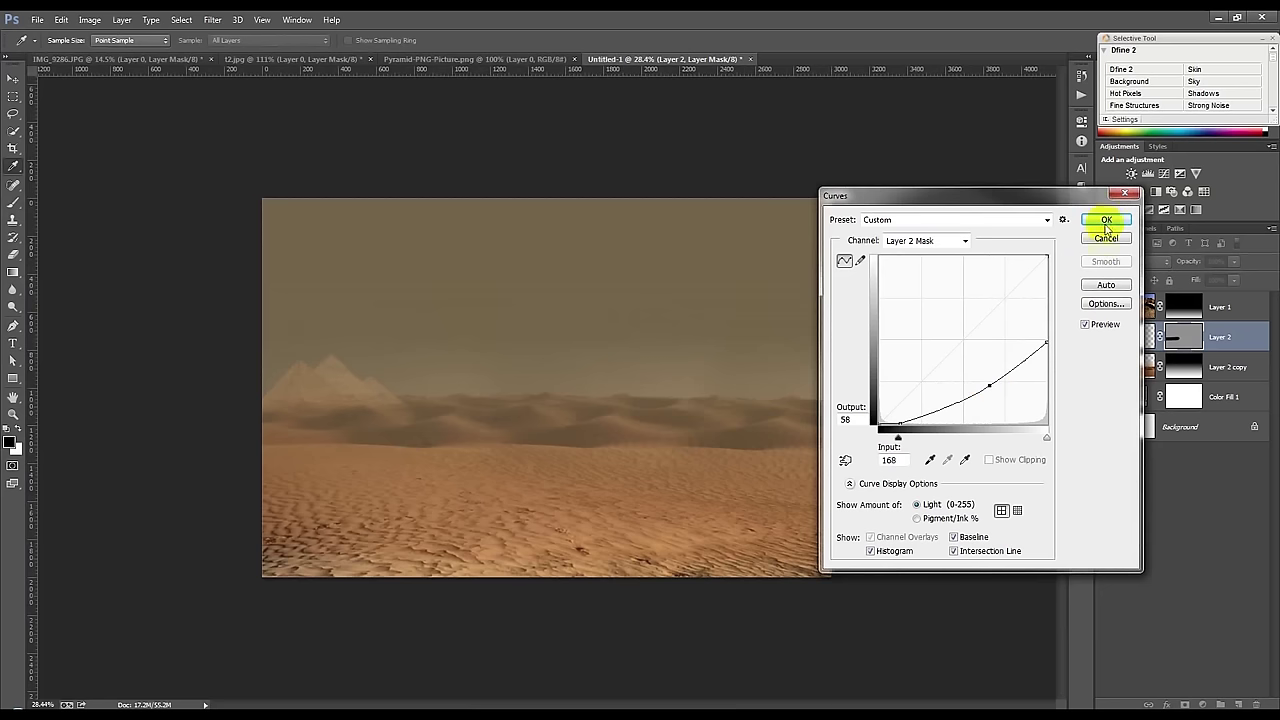
left_click(1106, 239)
Step: Darken the pyramid pixels with a Curves adjustment that lowers the highlights
left_click(1241, 336)
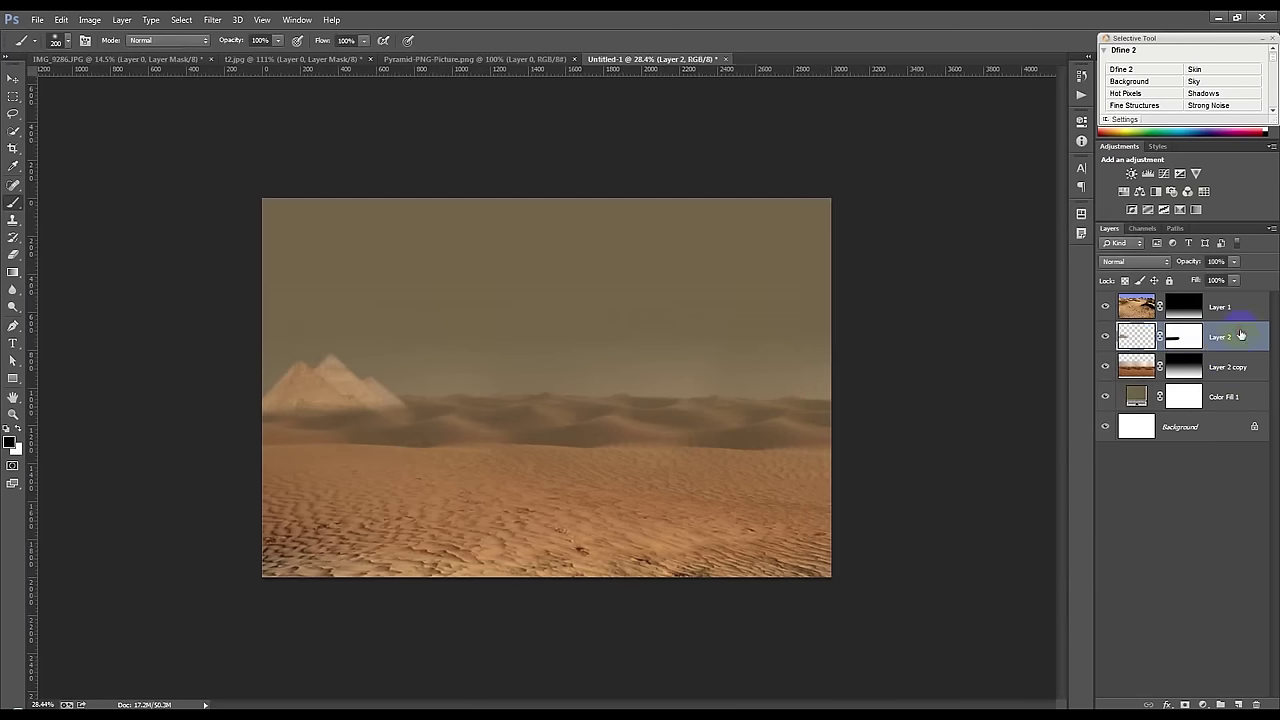
key("ctrl+m")
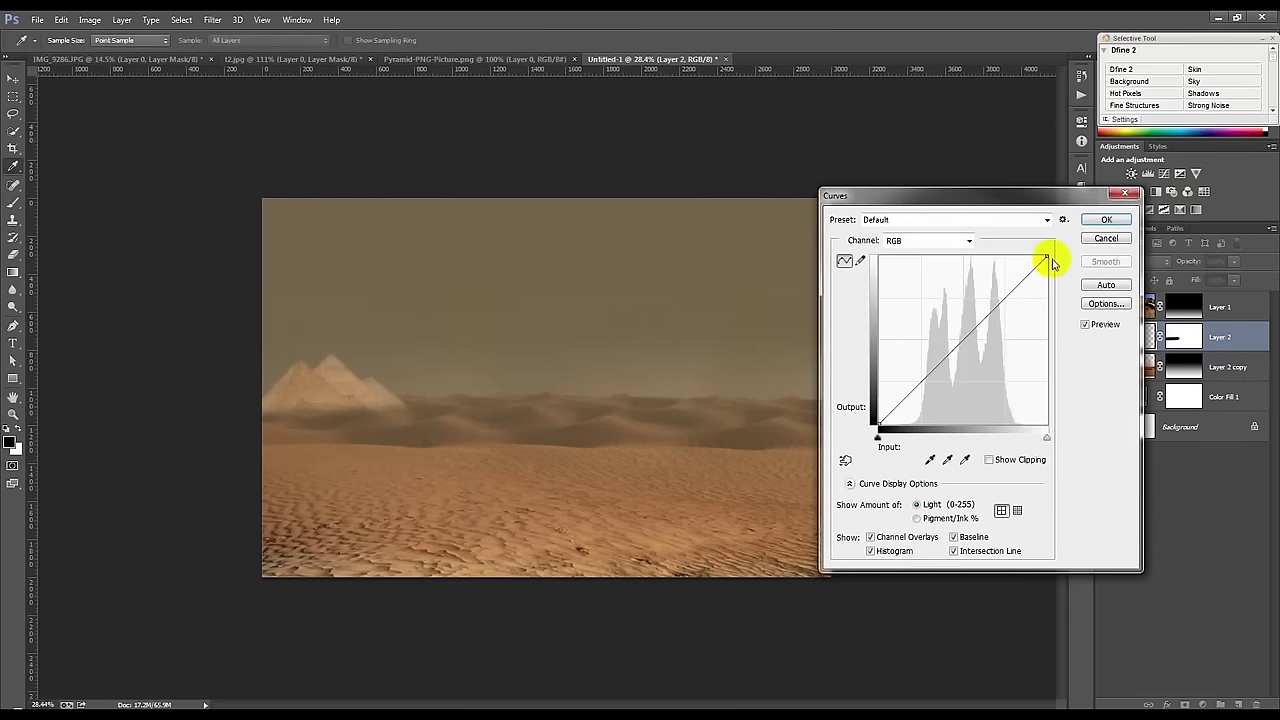
left_click_drag(1048, 258, 1104, 303)
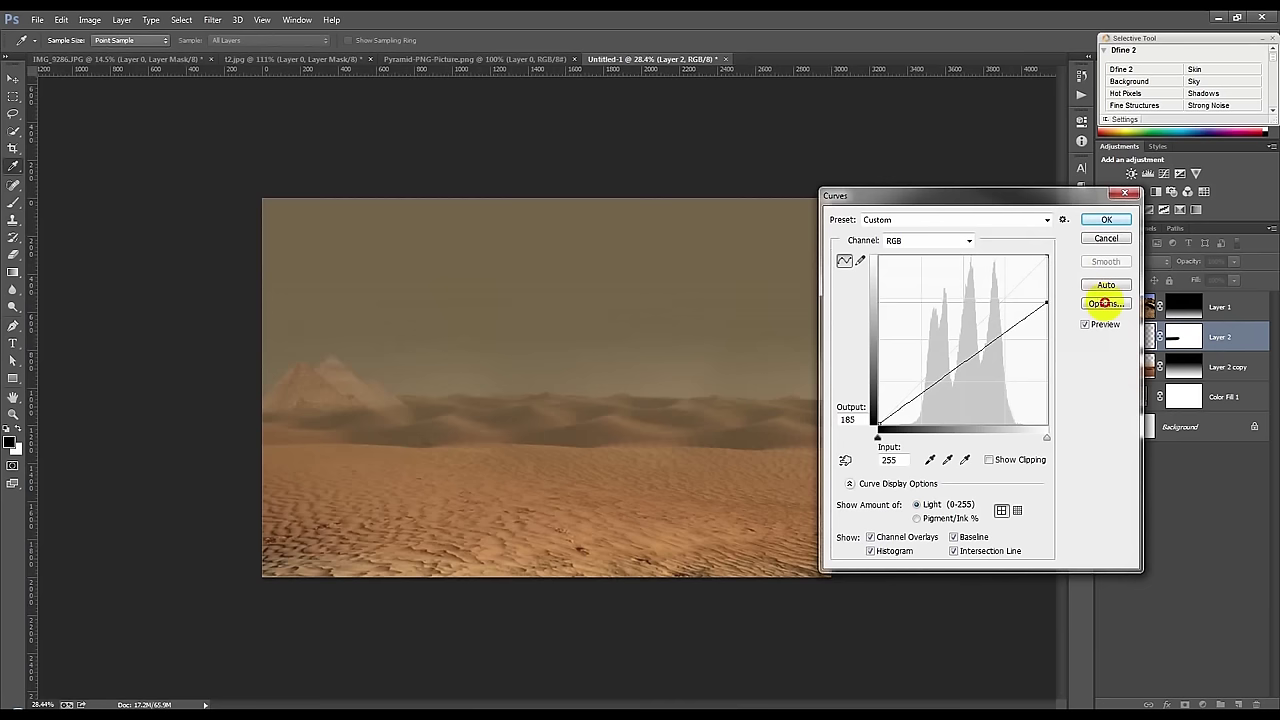
left_click_drag(1104, 303, 1101, 284)
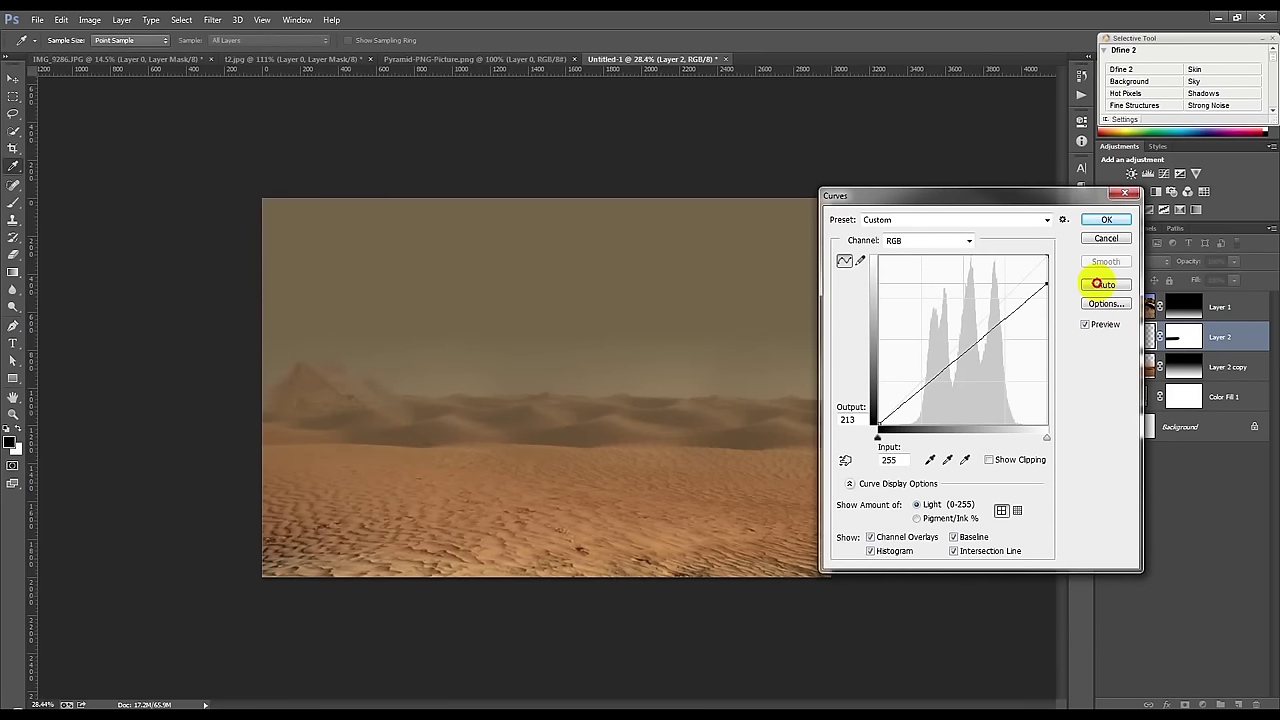
left_click(1117, 226)
Step: Duplicate the pyramid onto the right side of the image
key("b")
left_click(12, 76)
left_click_drag(340, 346, 840, 352)
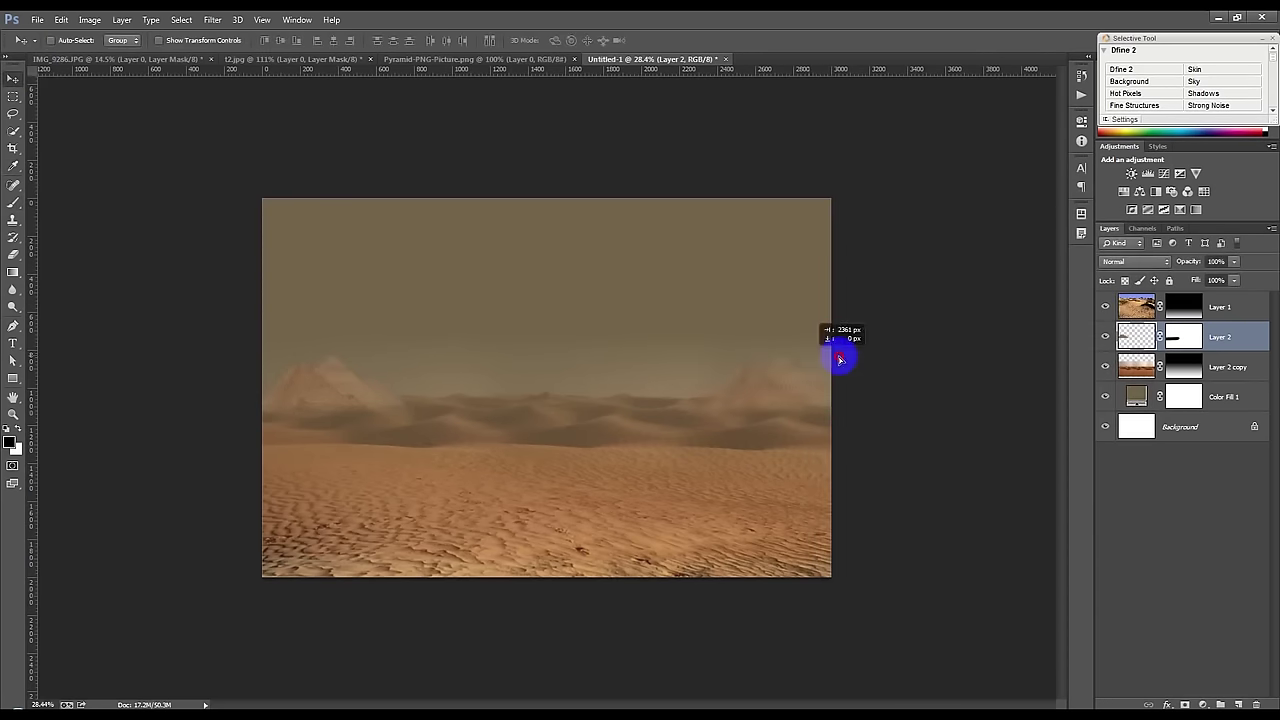
Step: Flip the pyramid copy horizontally, scale it to about 59%, and set it on the right horizon
key("ctrl+t")
right_click(786, 385)
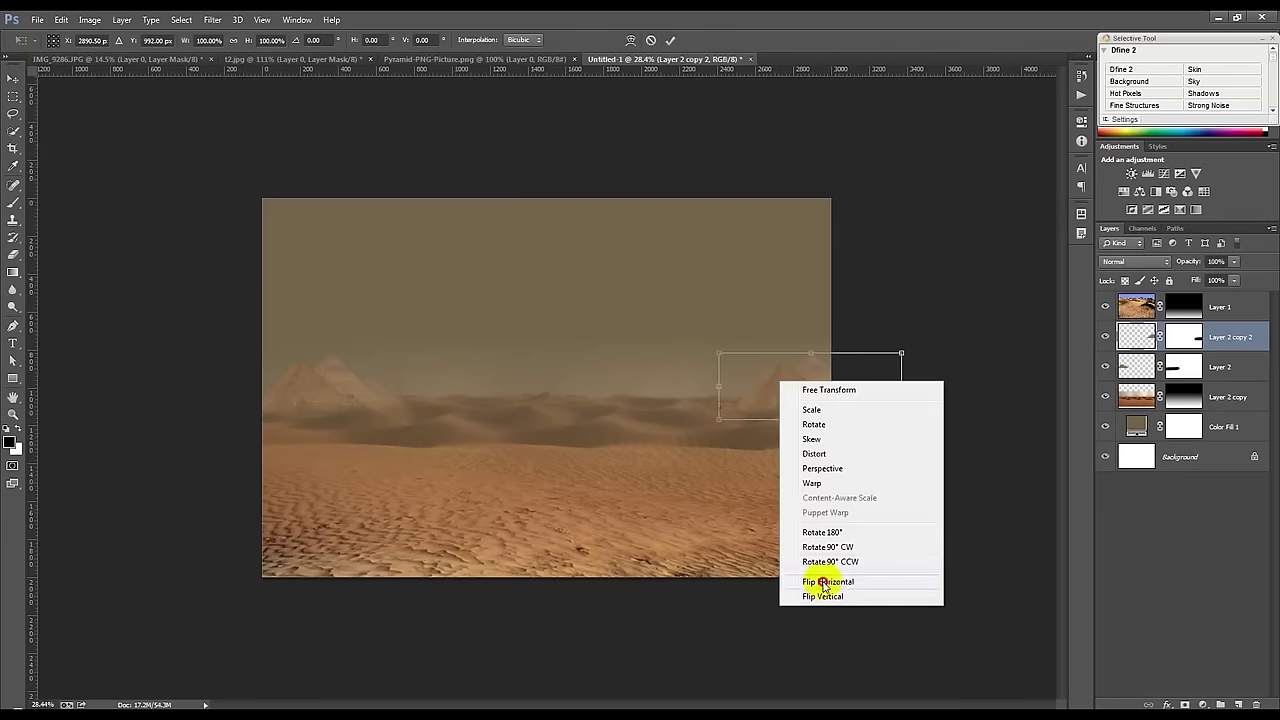
left_click(818, 586)
left_click_drag(899, 356, 785, 390)
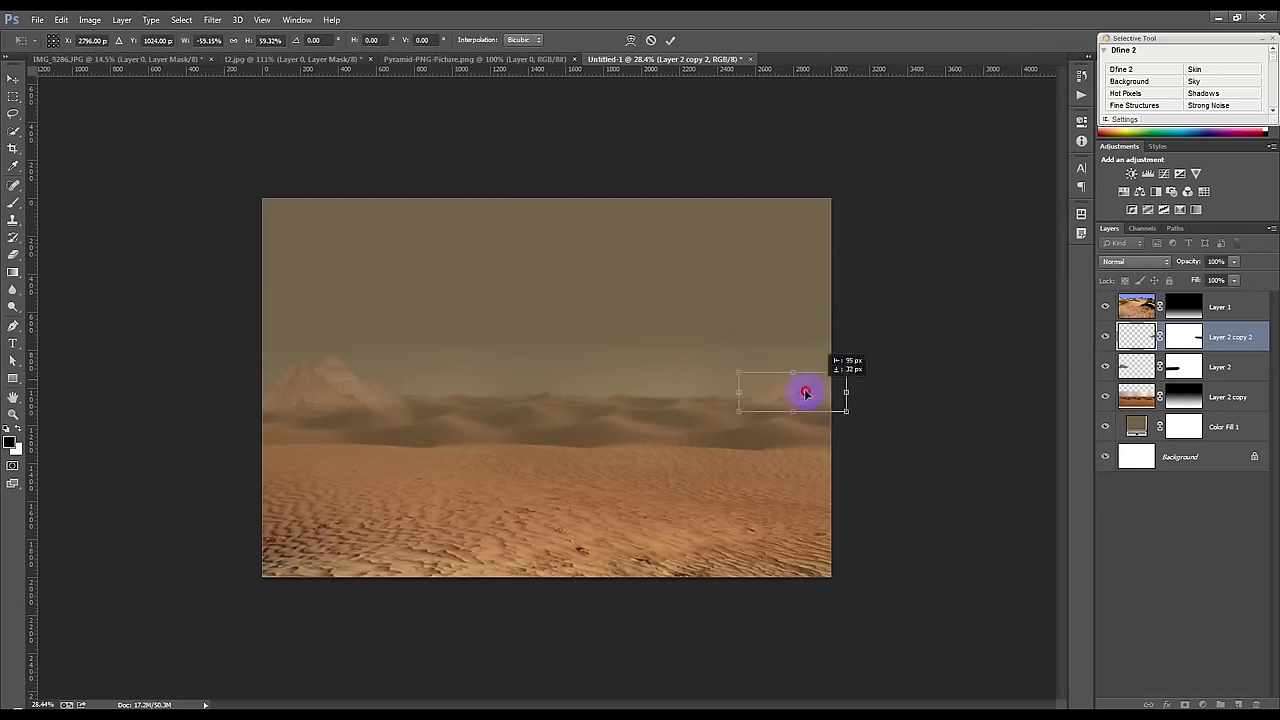
left_click_drag(785, 390, 822, 384)
key("Return")
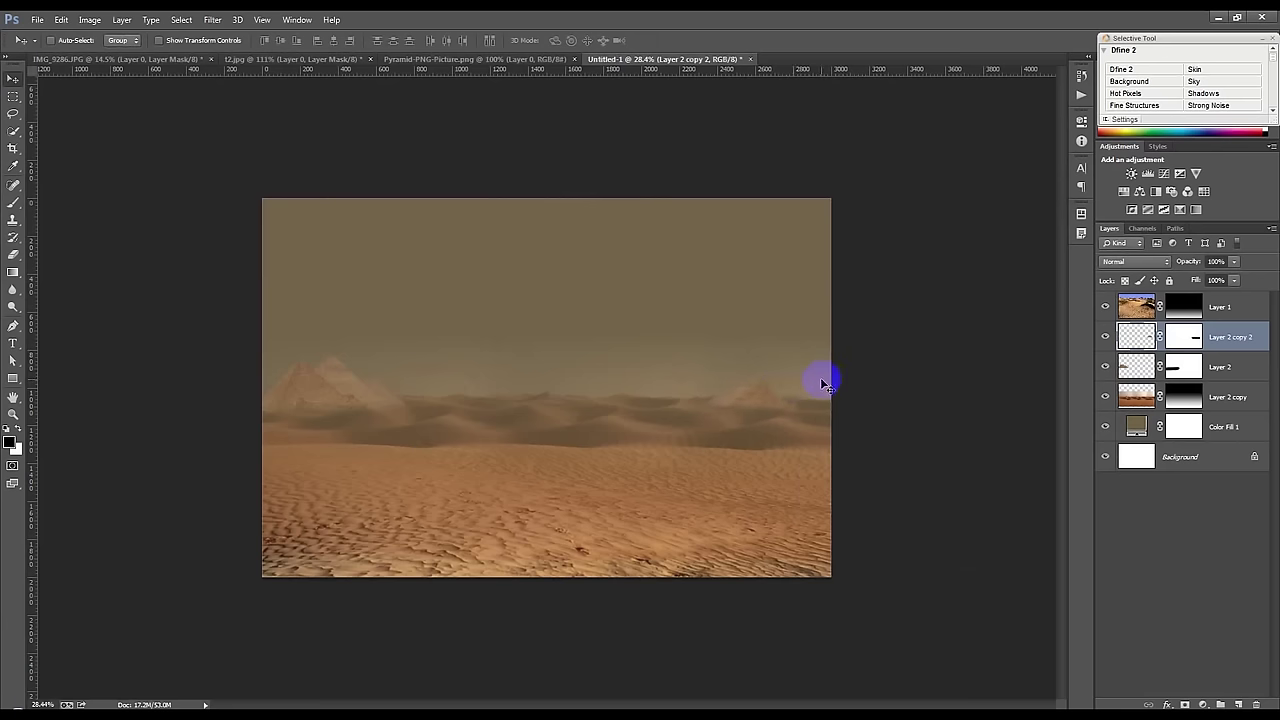
scroll(812, 388, "down", 1)
scroll(812, 388, "up", 1)
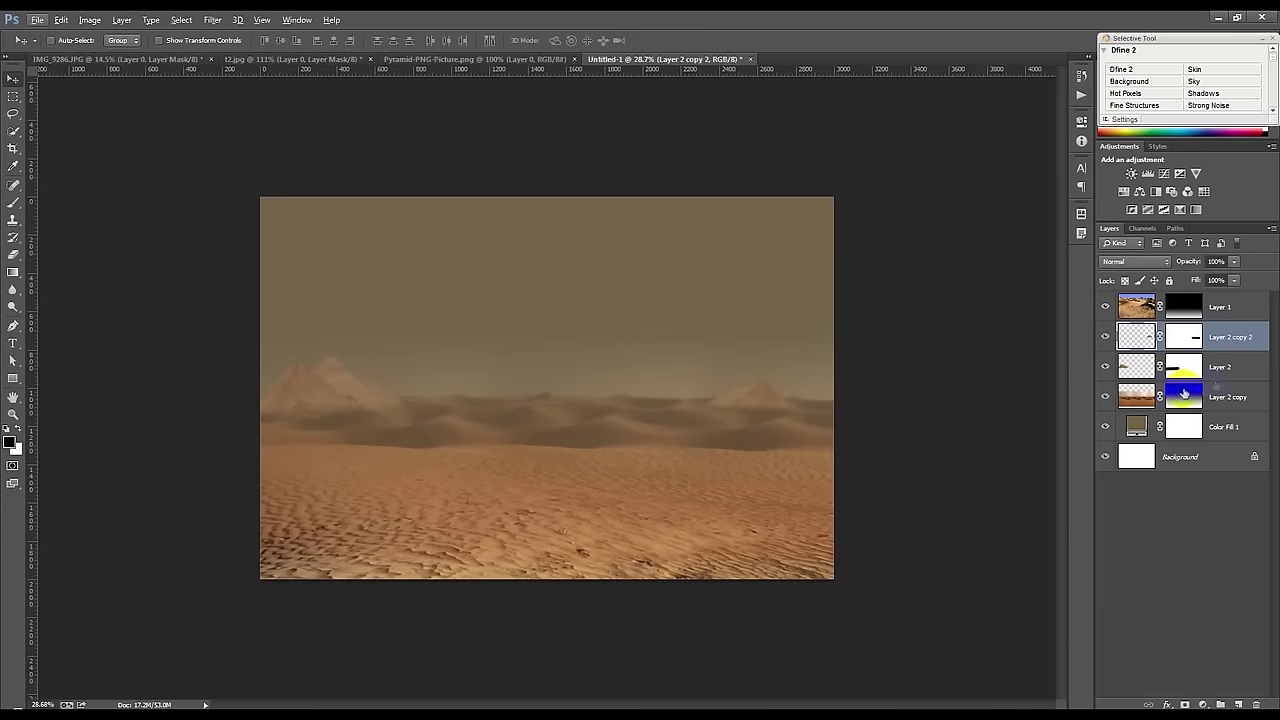
left_click(1225, 307)
Step: Place the evening_glow sky photo and move its layer just above Color Fill 1
left_click(1210, 400, "shift")
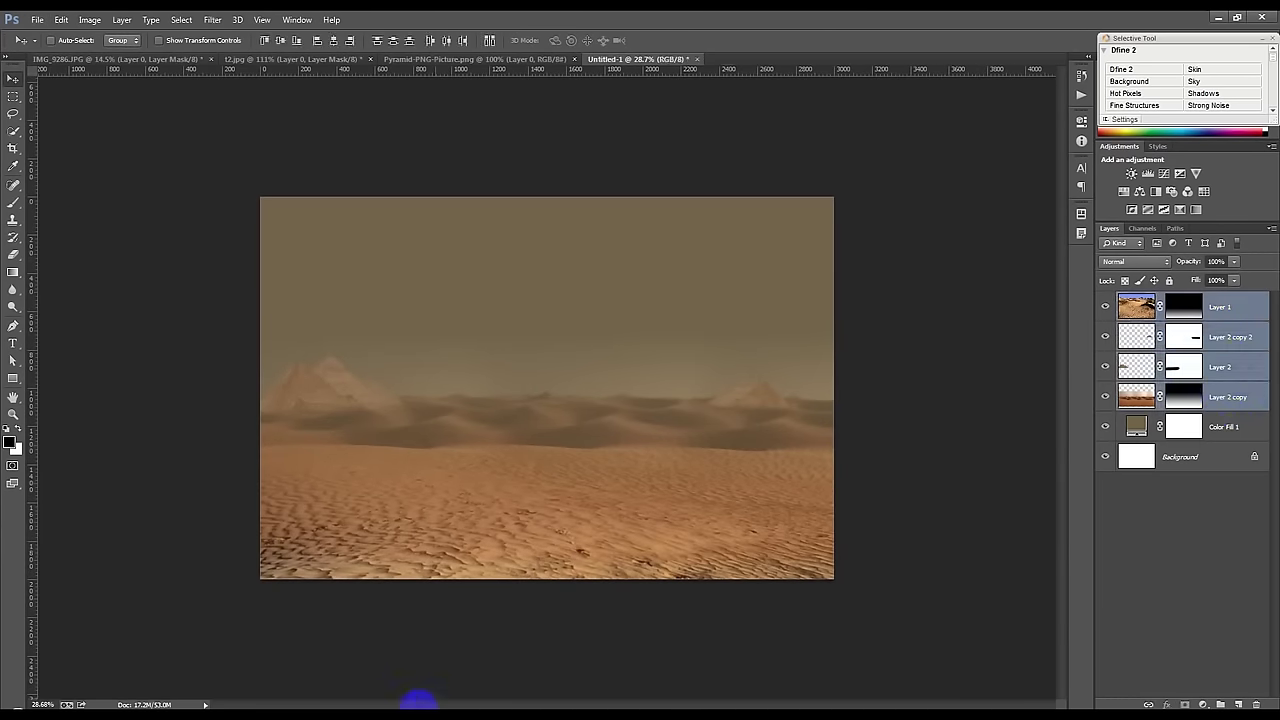
mouse_move(363, 712)
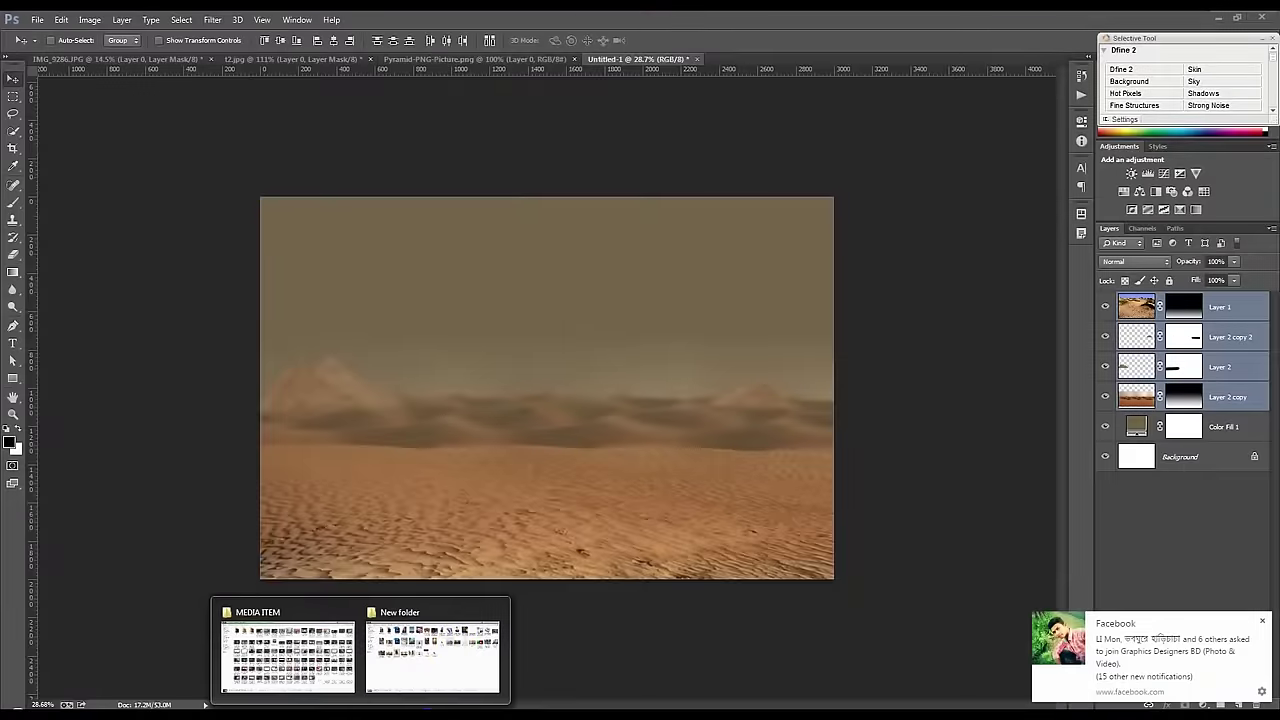
left_click_drag(710, 705, 615, 465)
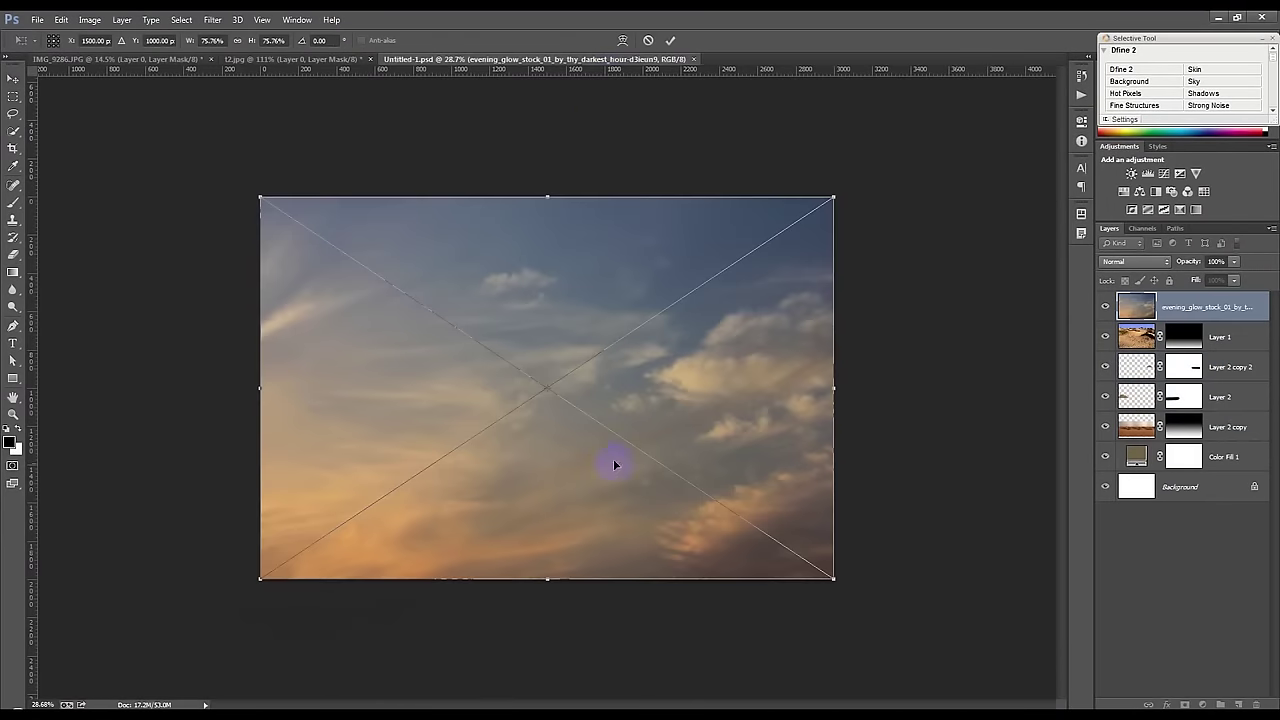
left_click(670, 40)
left_click_drag(1190, 312, 1182, 442)
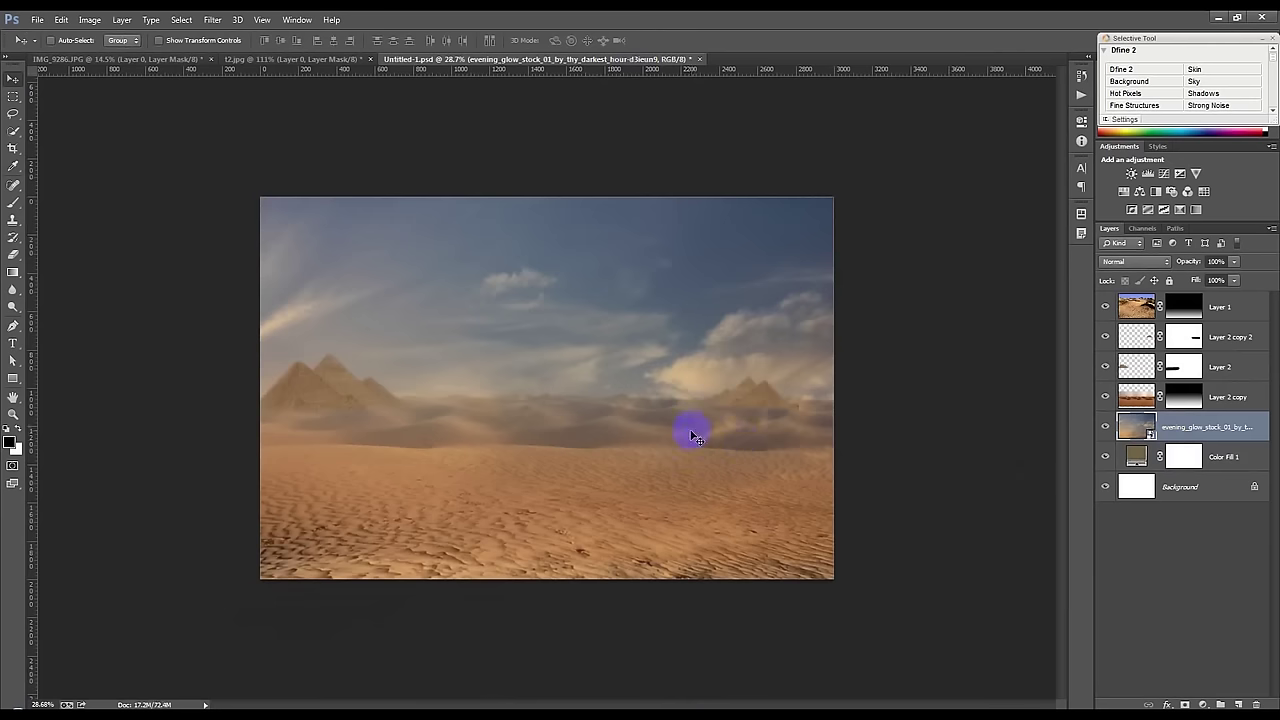
Step: Stretch the sky from the horizon past the canvas top, widening its top in perspective
key("ctrl+t")
mouse_move(549, 580)
left_mouse_down()
mouse_move(557, 432)
mouse_move(557, 467)
left_mouse_up()
left_click_drag(543, 197, 548, 114)
left_click_drag(589, 277, 586, 243)
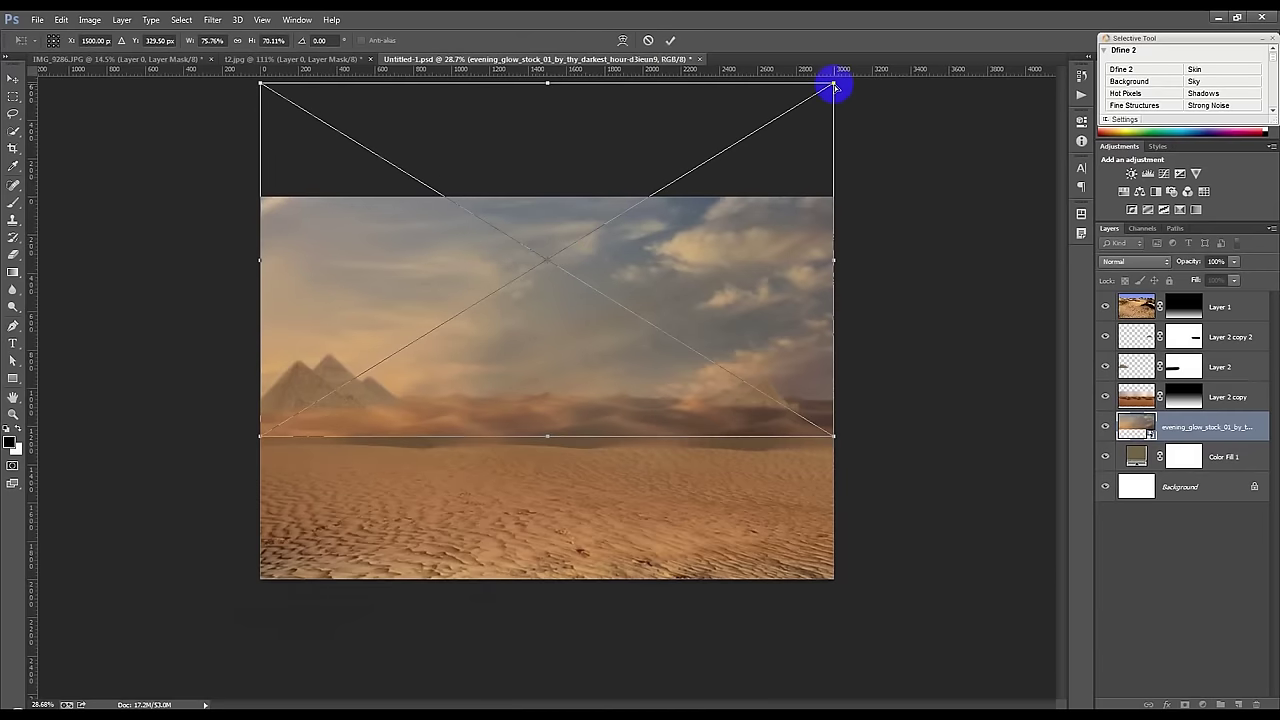
left_click_drag(834, 82, 944, 80)
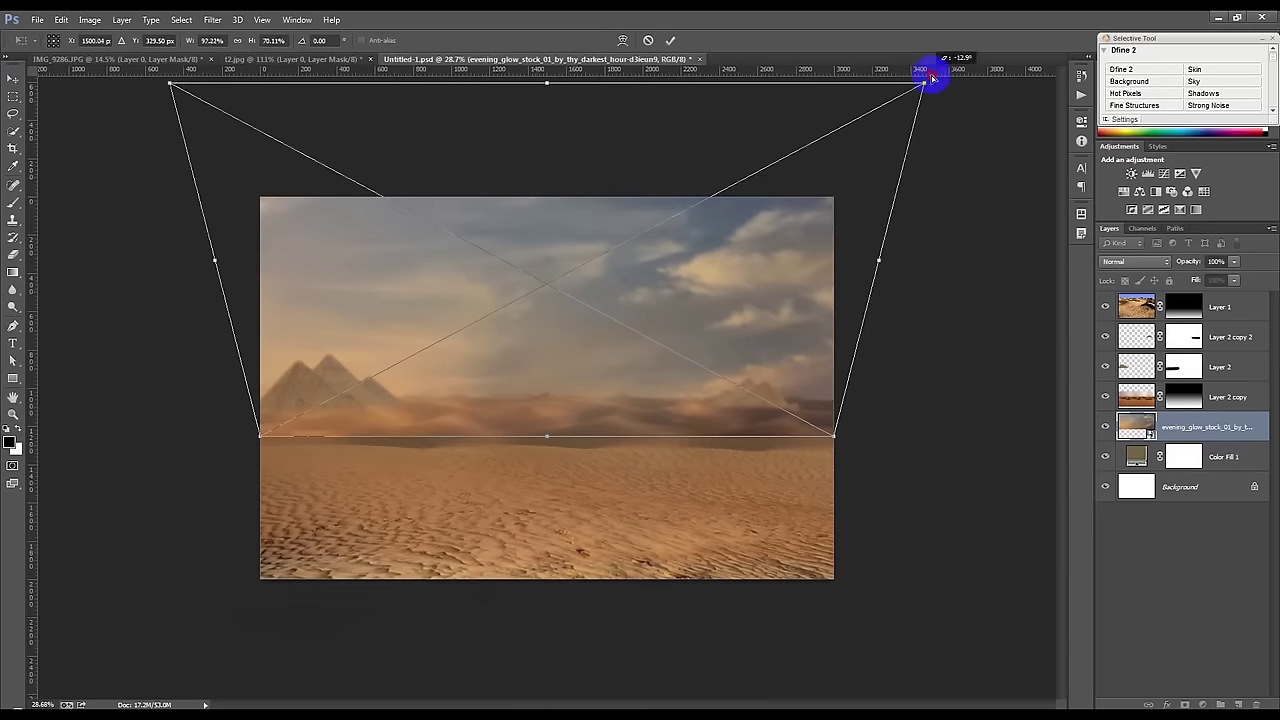
Step: Mask the sky layer with an upward gradient so its bottom fades into the horizon
left_click(672, 40)
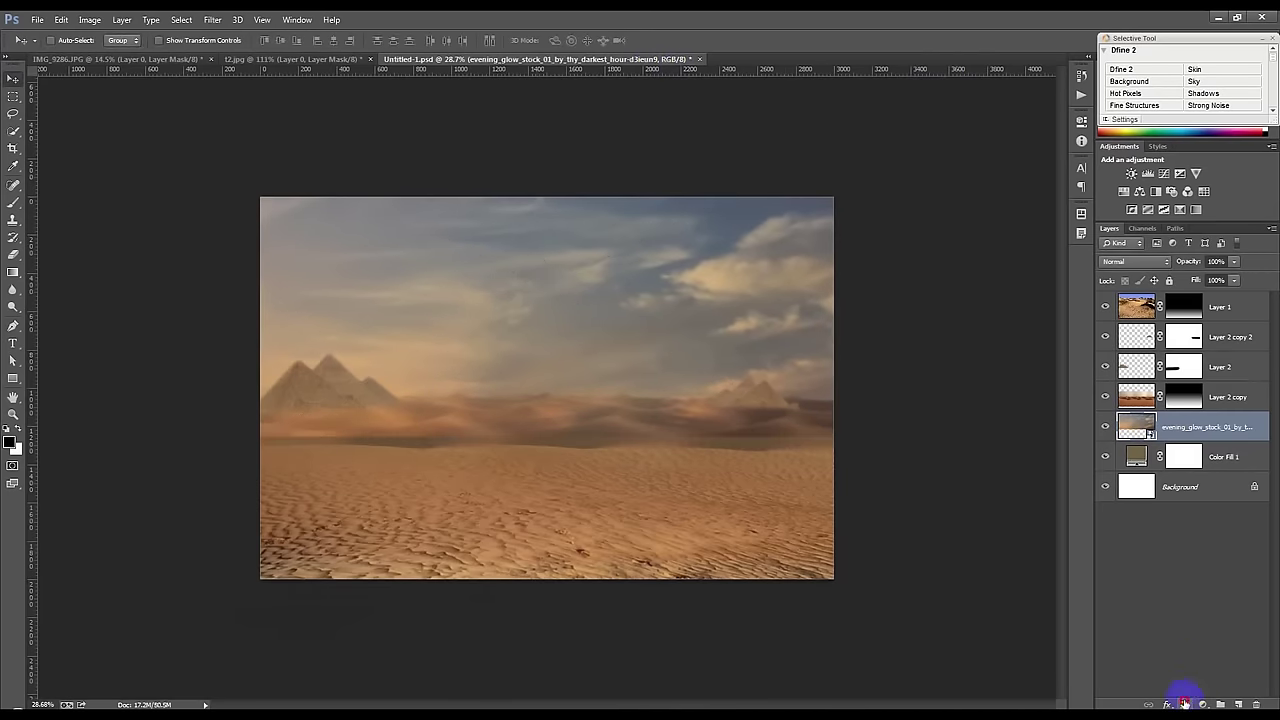
left_click(1184, 703)
left_click(13, 205)
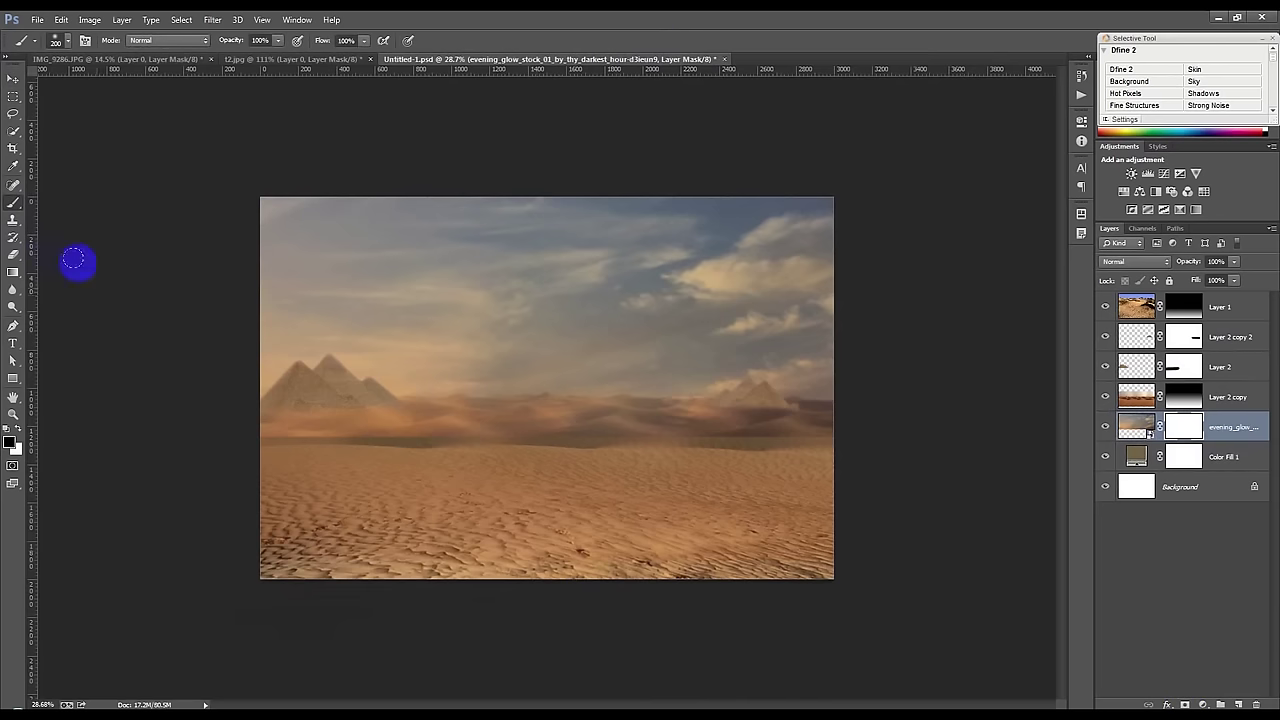
left_click(13, 272)
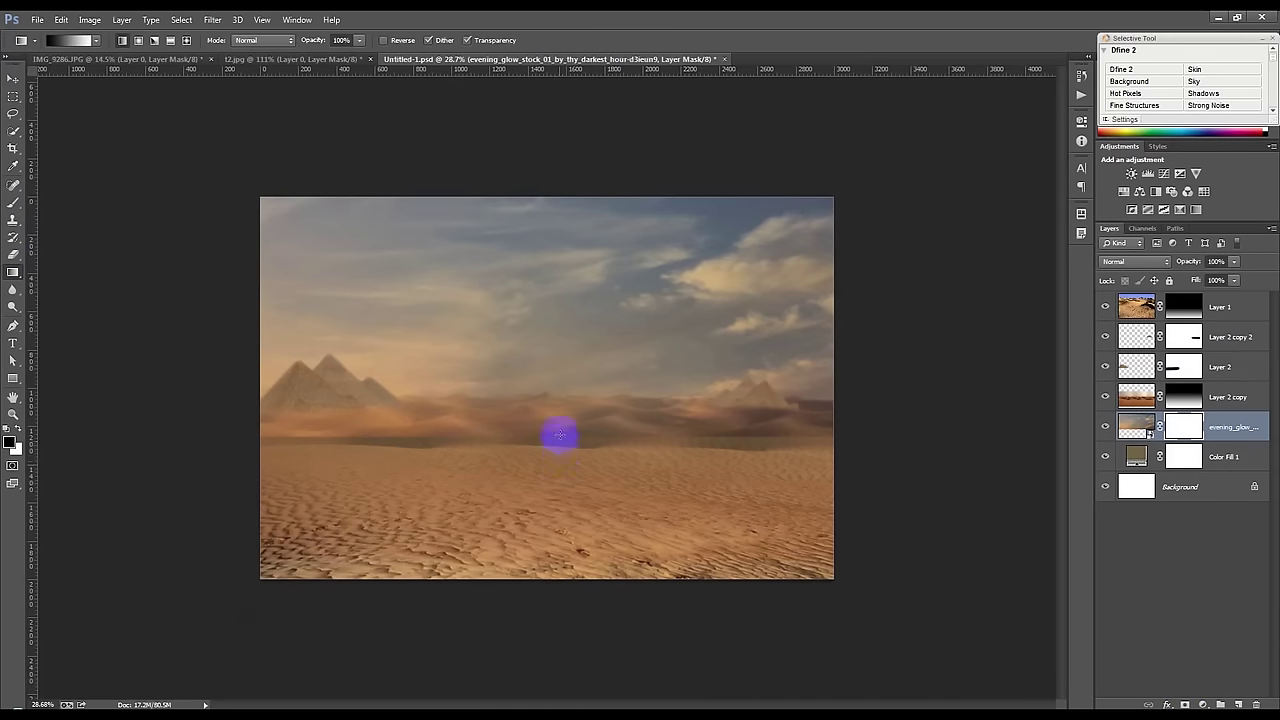
left_click_drag(560, 435, 549, 346)
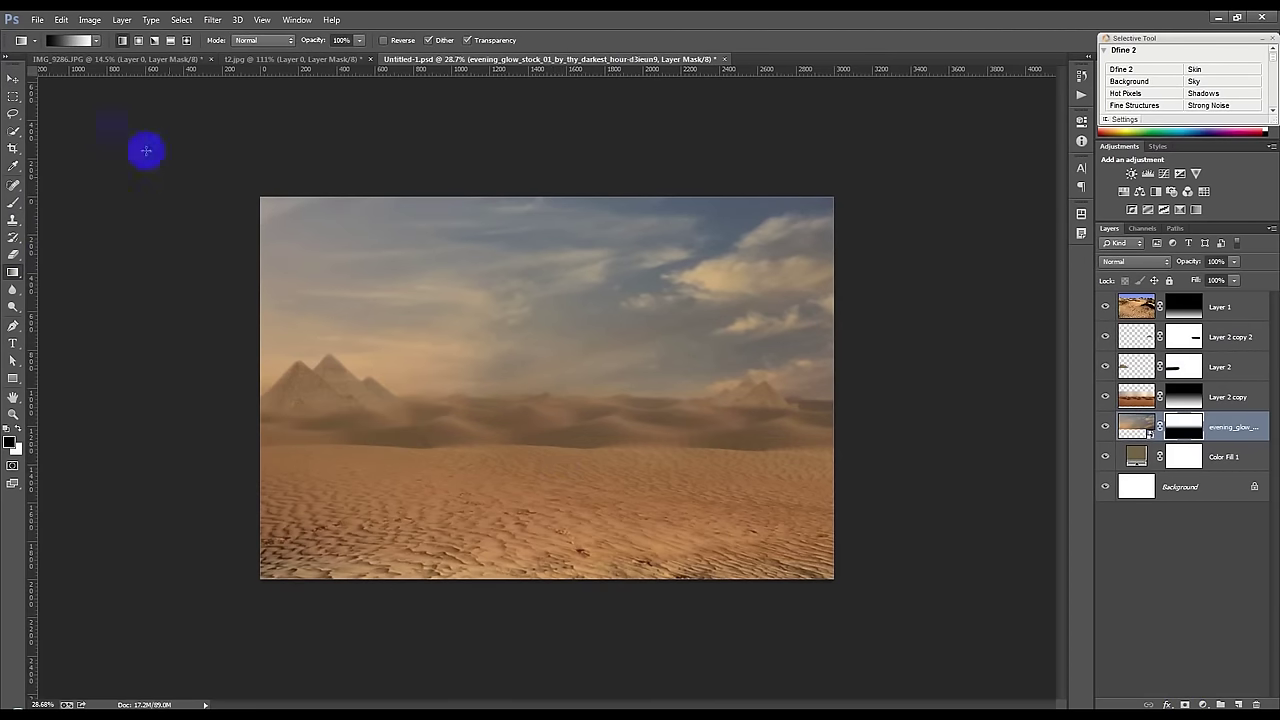
Step: Reposition the sky layer and enlarge it slightly to cover the upper scene
left_click(13, 78)
left_click_drag(520, 300, 516, 279)
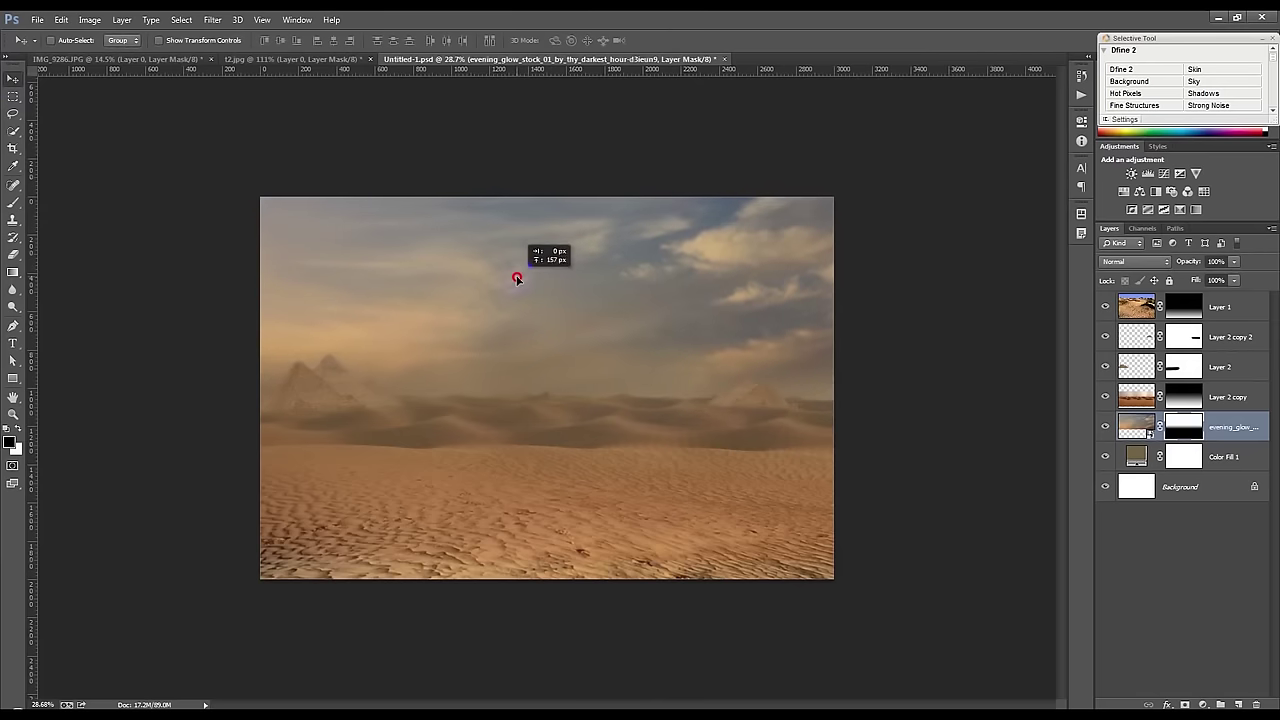
left_click_drag(516, 279, 517, 276)
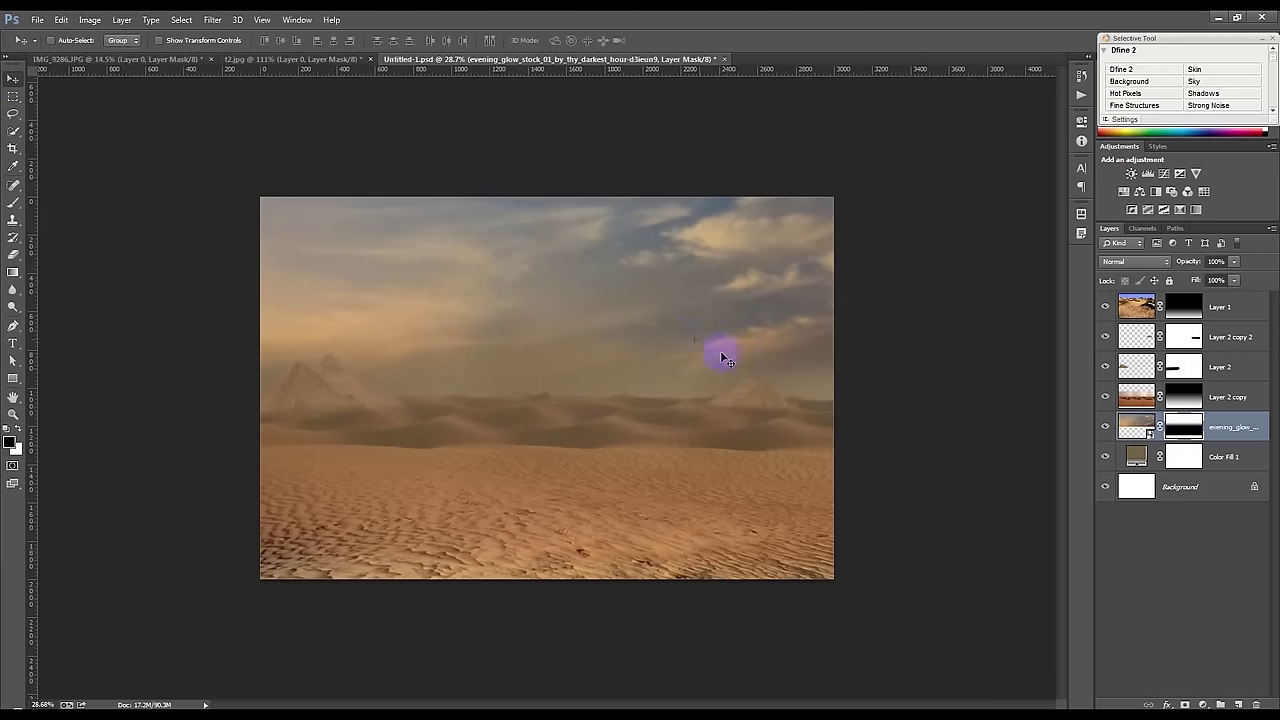
key("ctrl+t")
mouse_move(785, 362)
left_mouse_down()
mouse_move(768, 343)
mouse_move(780, 346)
left_mouse_up()
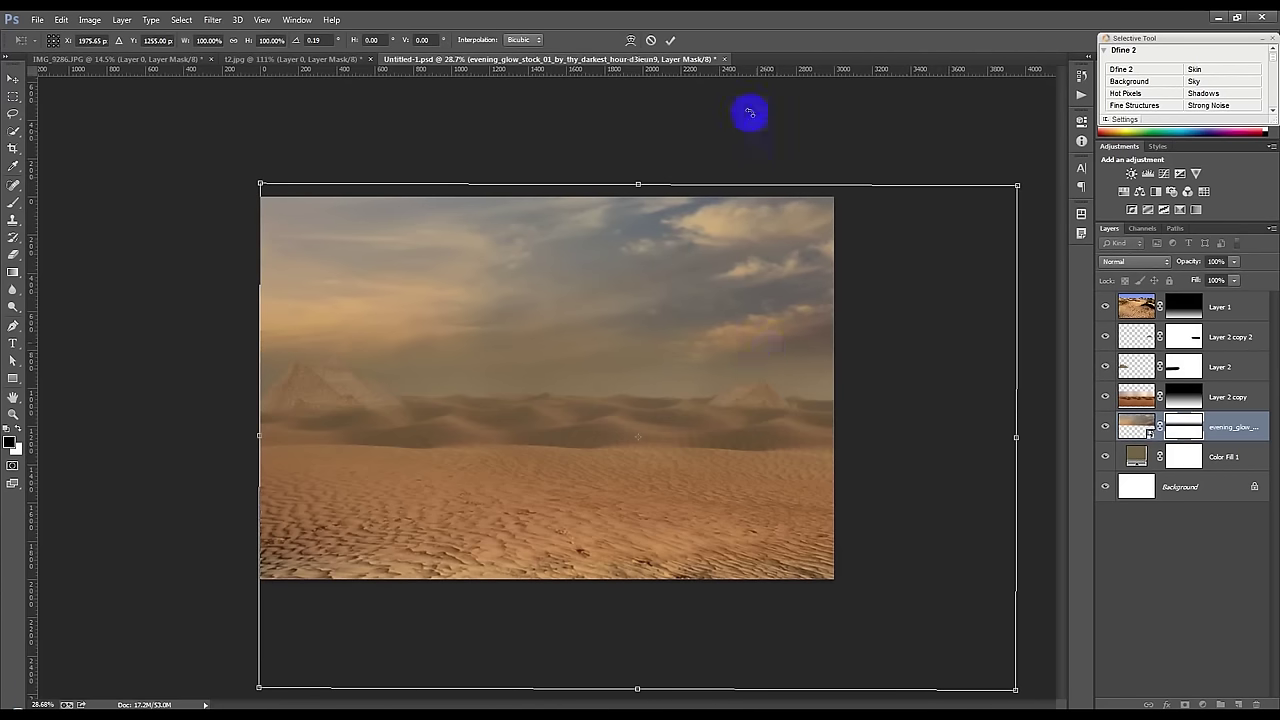
left_click(669, 40)
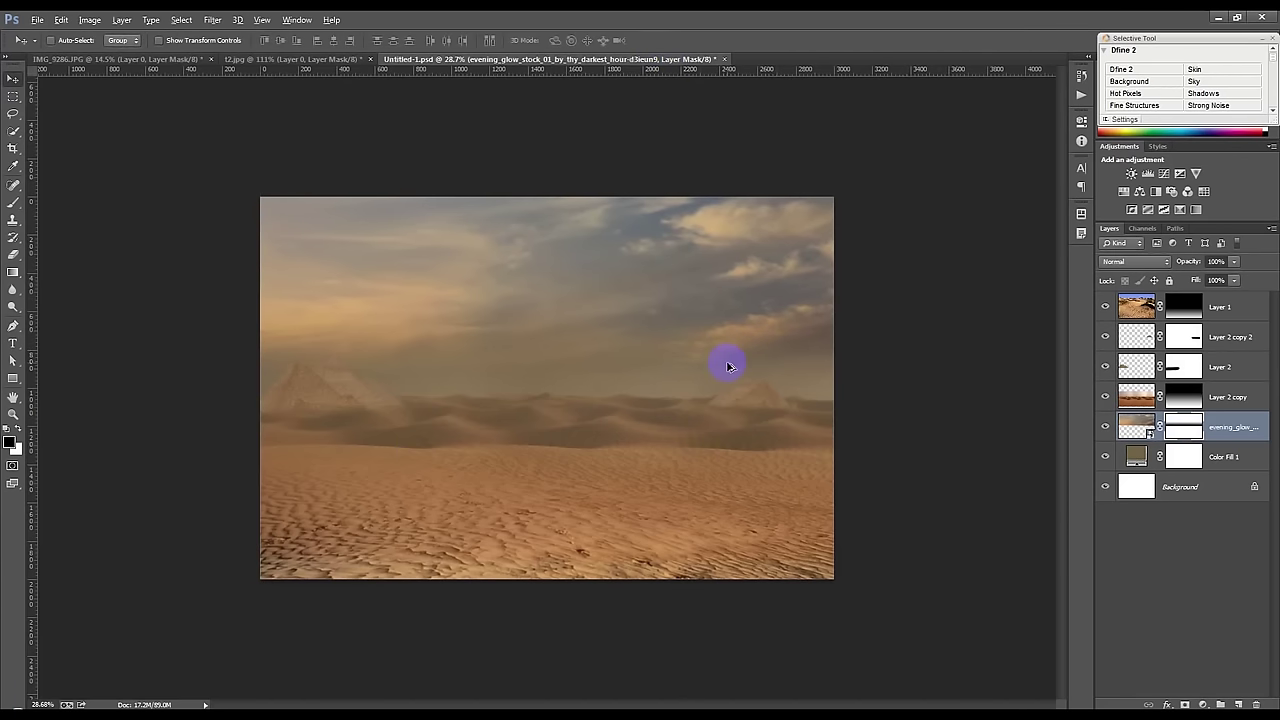
scroll(728, 367, "up", 1)
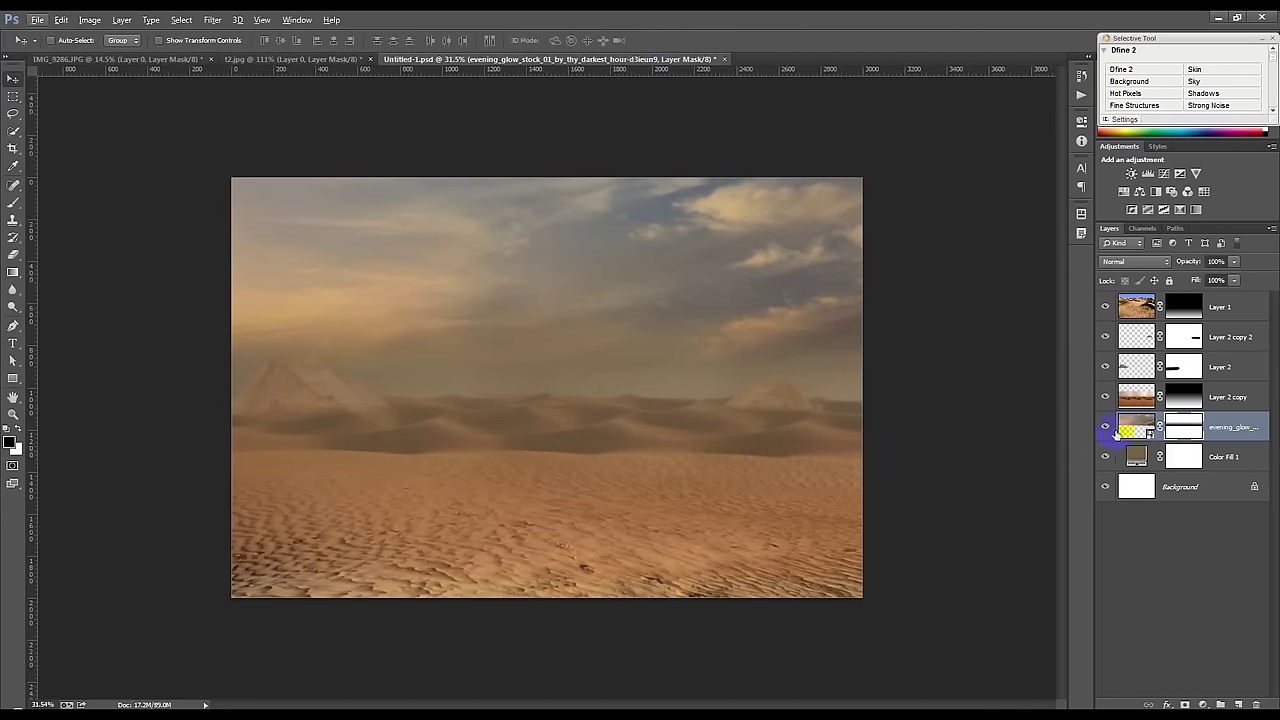
Step: Toggle Layer 2 copy's visibility to compare the dunes, and set the brush size to 1000
left_click_drag(1192, 397, 1150, 319)
left_click(1106, 397)
left_click(1106, 397)
left_click(1172, 398)
left_click(13, 202)
key("bracketright")
key("bracketright")
key("bracketright")
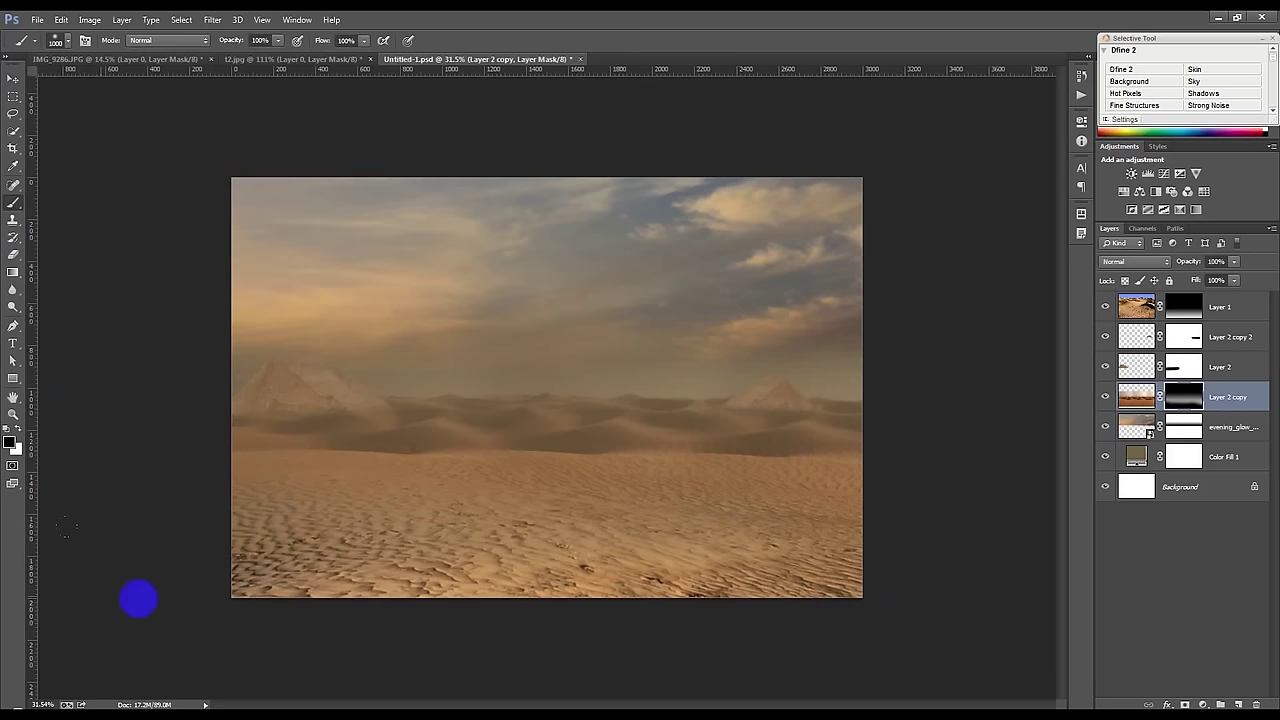
Step: Merge Layer 2 and Layer 2 copy 2 into a single pyramid layer with Ctrl+E
left_click(13, 78)
scroll(449, 425, "up", 1)
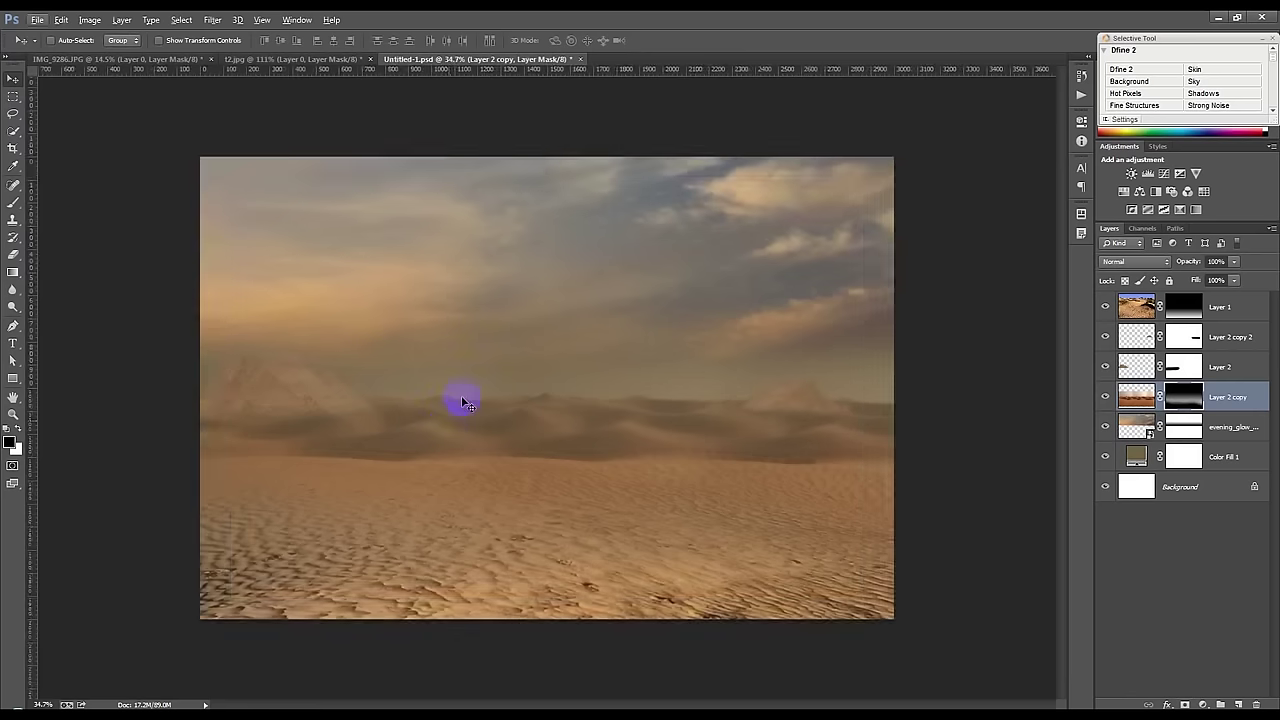
left_click(1234, 364)
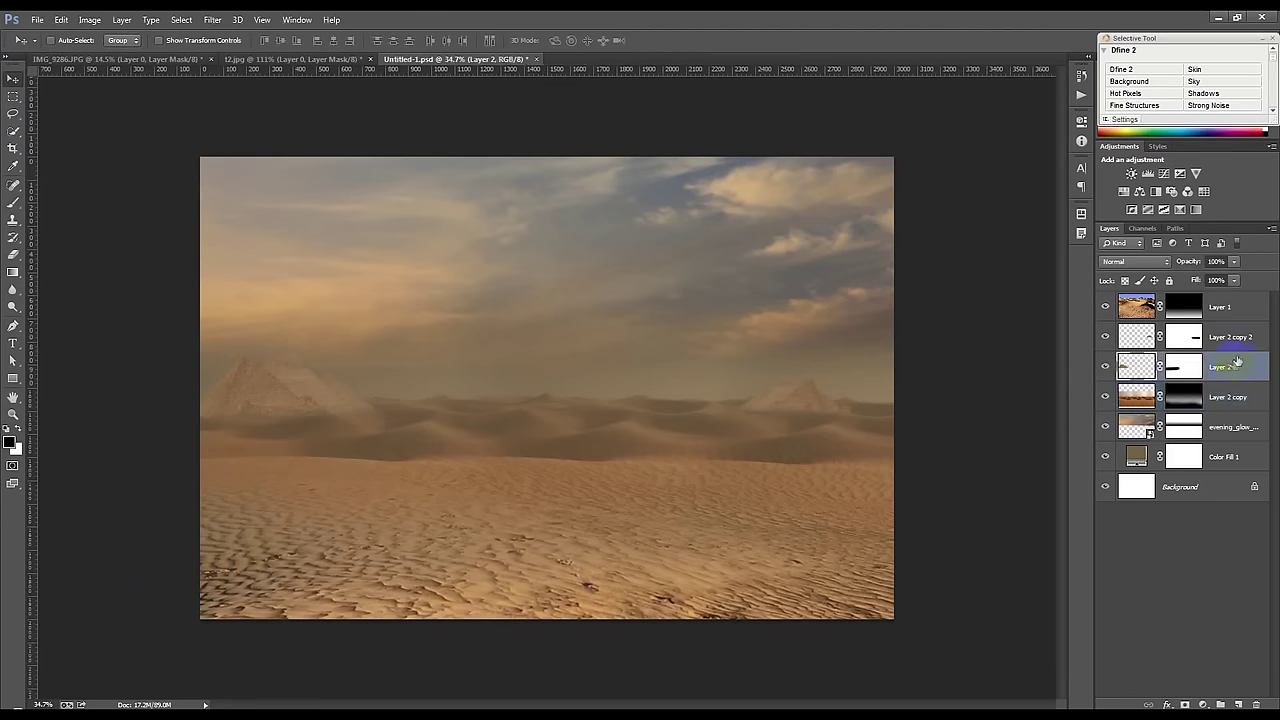
left_click(1235, 338, "shift")
key("ctrl+e")
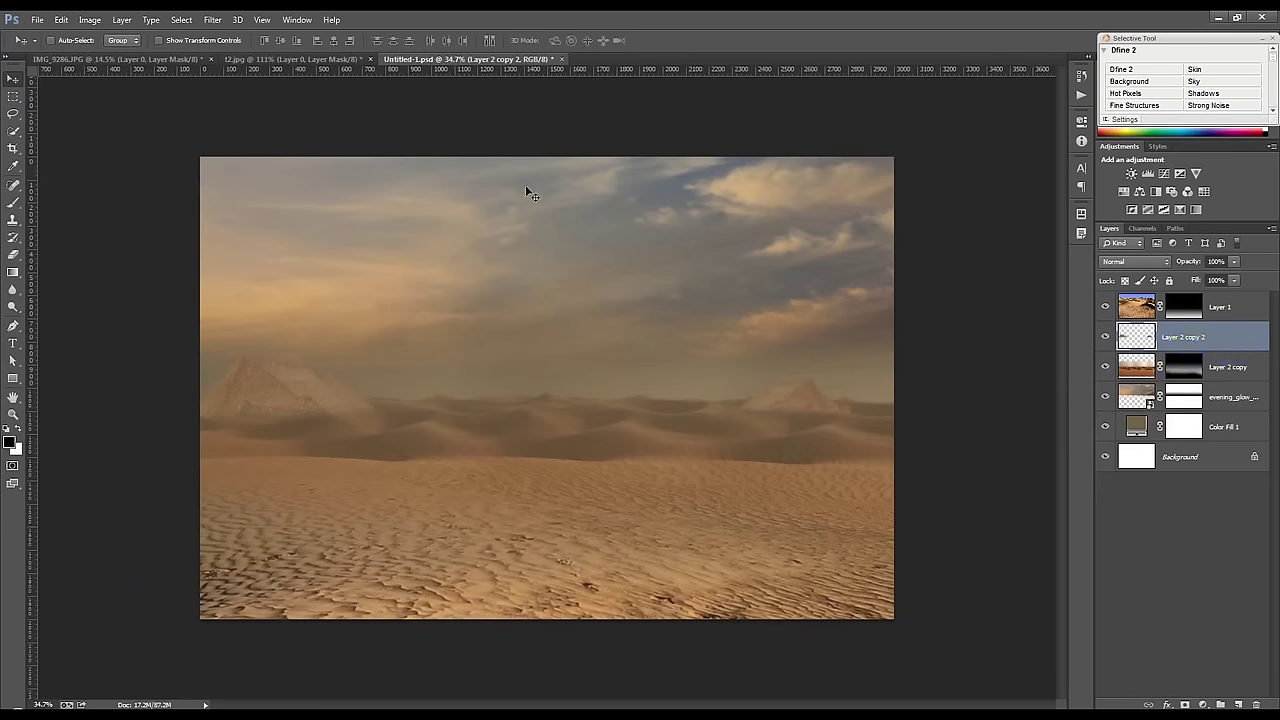
Step: Soften the merged pyramids with a slight Gaussian Blur, then drag the man from IMG_9286.JPG into the composite
left_click(211, 20)
left_click(428, 257)
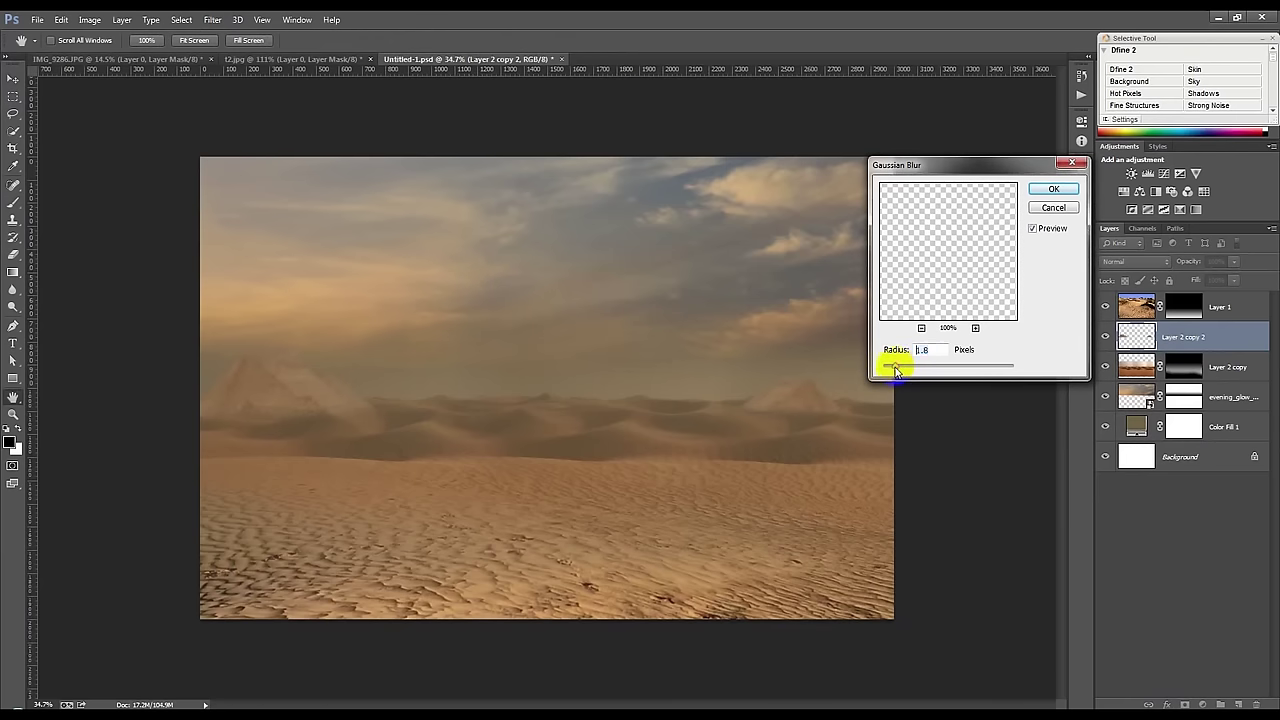
left_click(1053, 189)
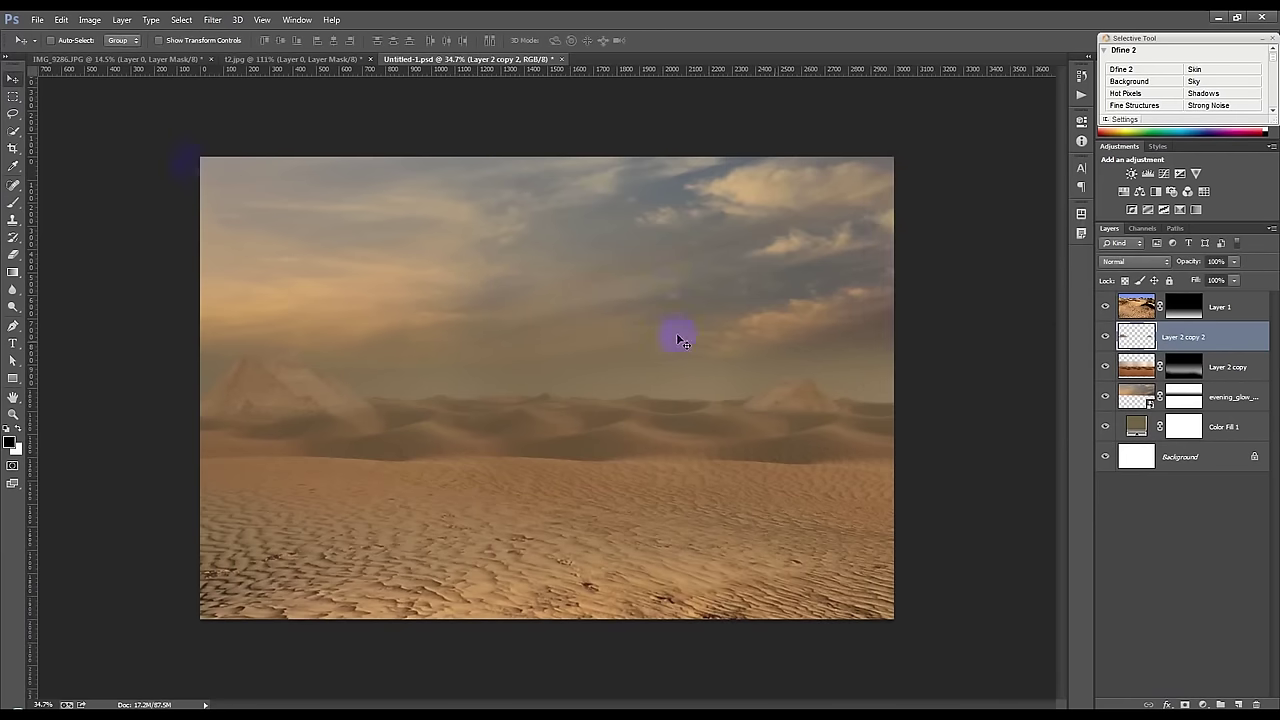
left_click(125, 59)
mouse_move(521, 260)
left_mouse_down()
mouse_move(491, 47)
mouse_move(578, 330)
left_mouse_up()
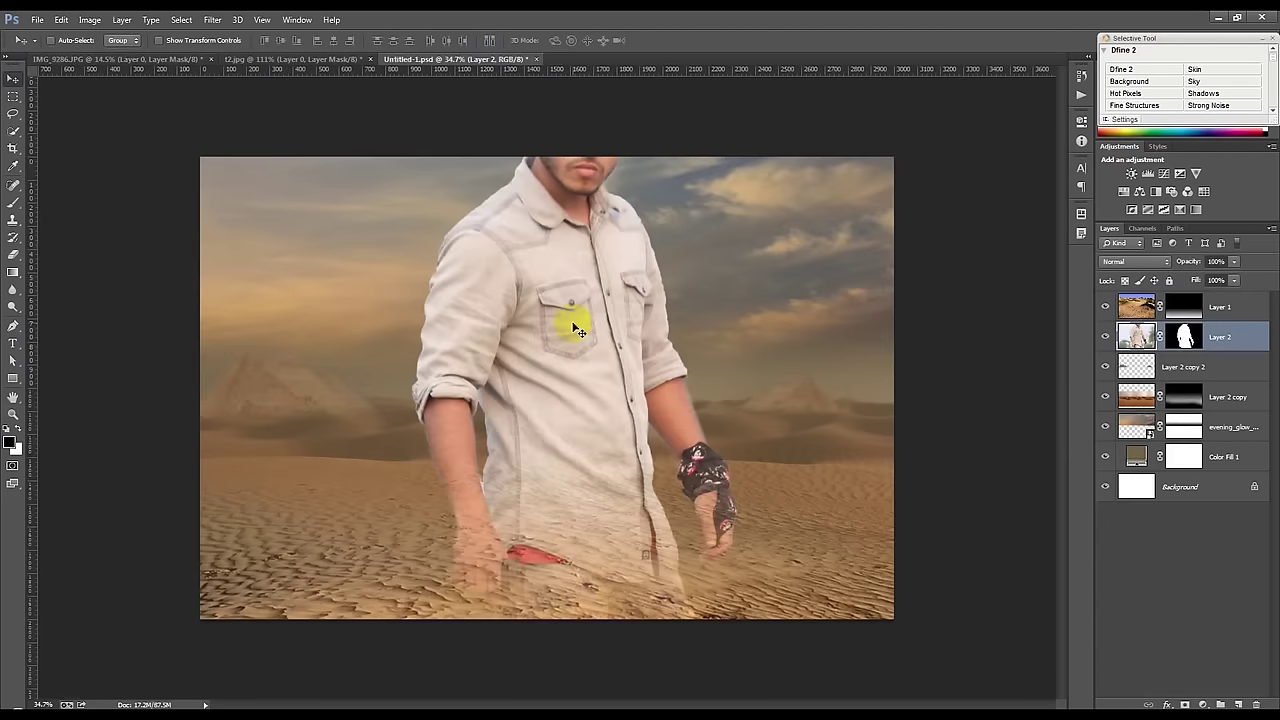
Step: Move the man's layer above Layer 1 and group the scene layers into Group 1
left_click_drag(1139, 360, 1228, 302)
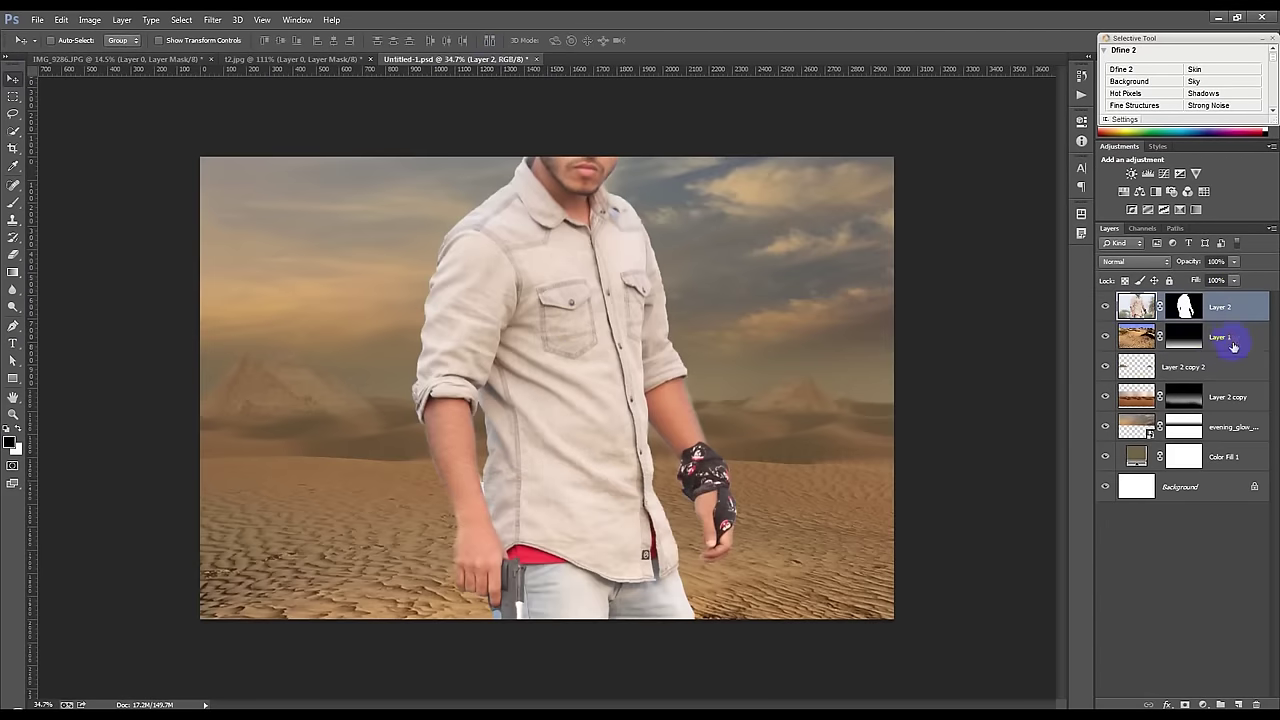
left_click(1233, 343)
left_click(1227, 432, "shift")
key("ctrl+g")
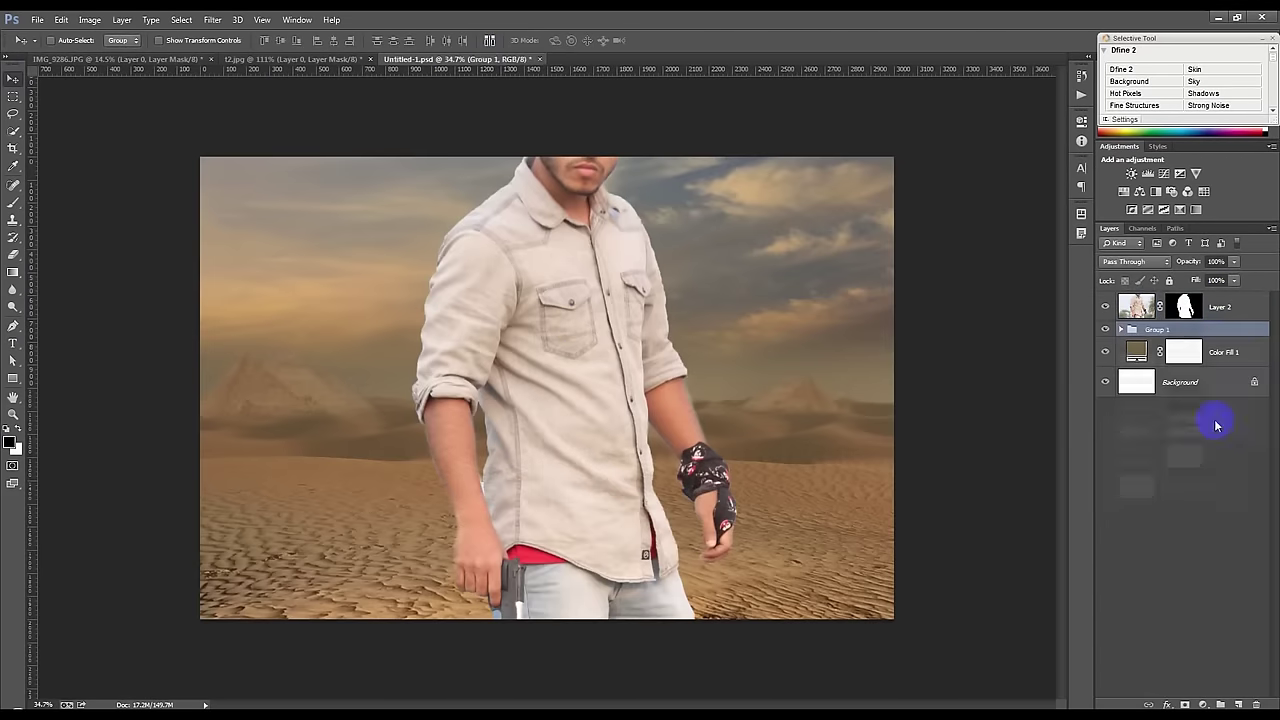
Step: Free-transform the man down to roughly 37% and move him up and left
left_click(1180, 312)
key("ctrl+t")
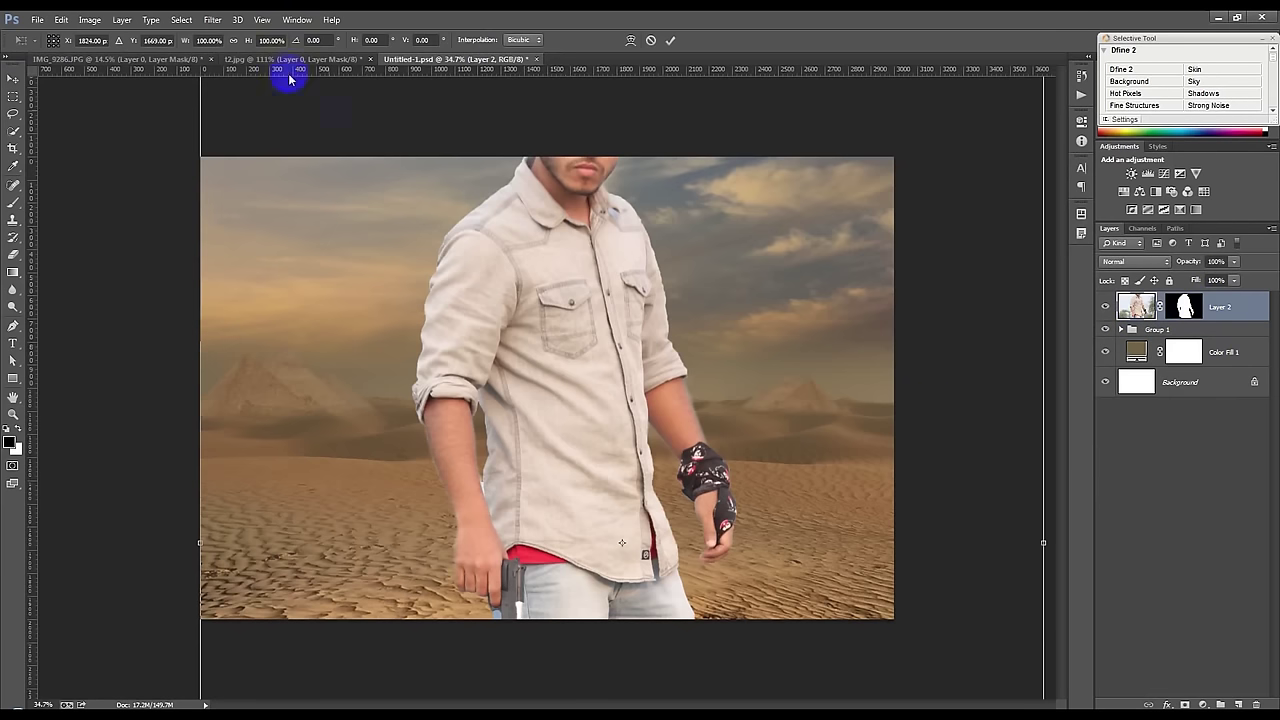
left_click_drag(184, 42, 140, 66)
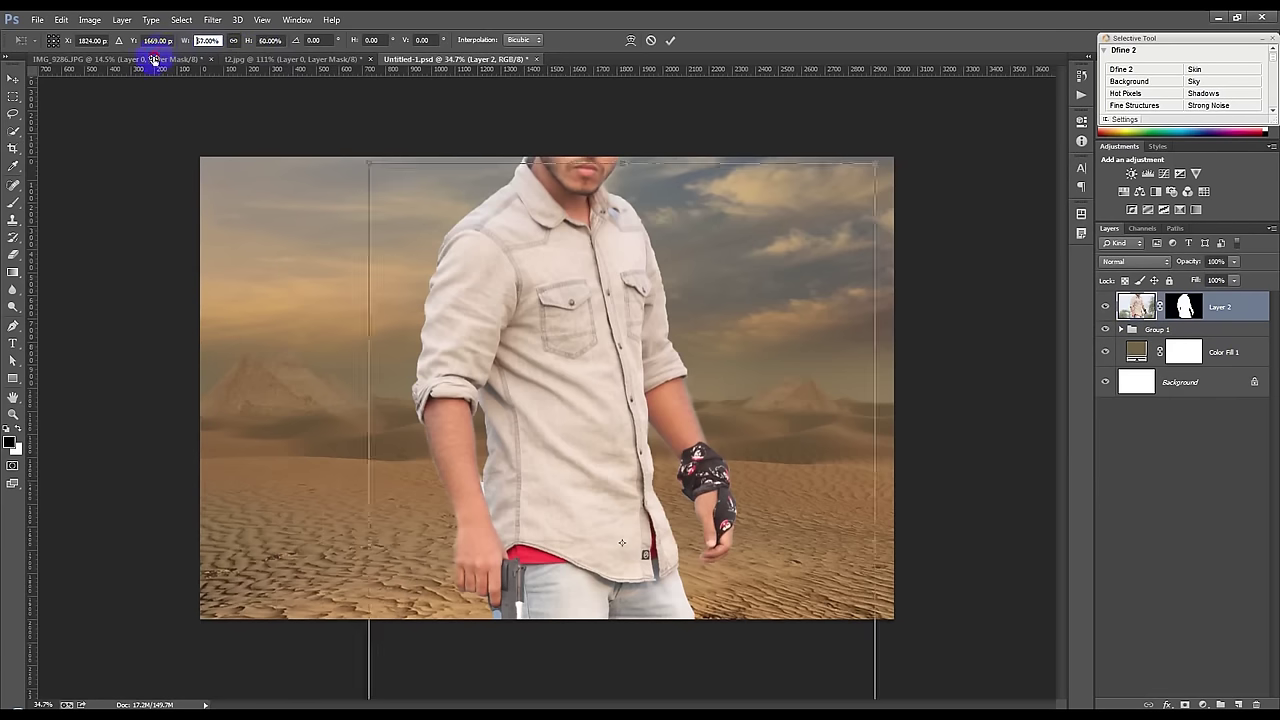
mouse_move(595, 495)
left_mouse_down()
mouse_move(509, 383)
mouse_move(472, 383)
left_mouse_up()
left_click_drag(645, 231, 694, 157)
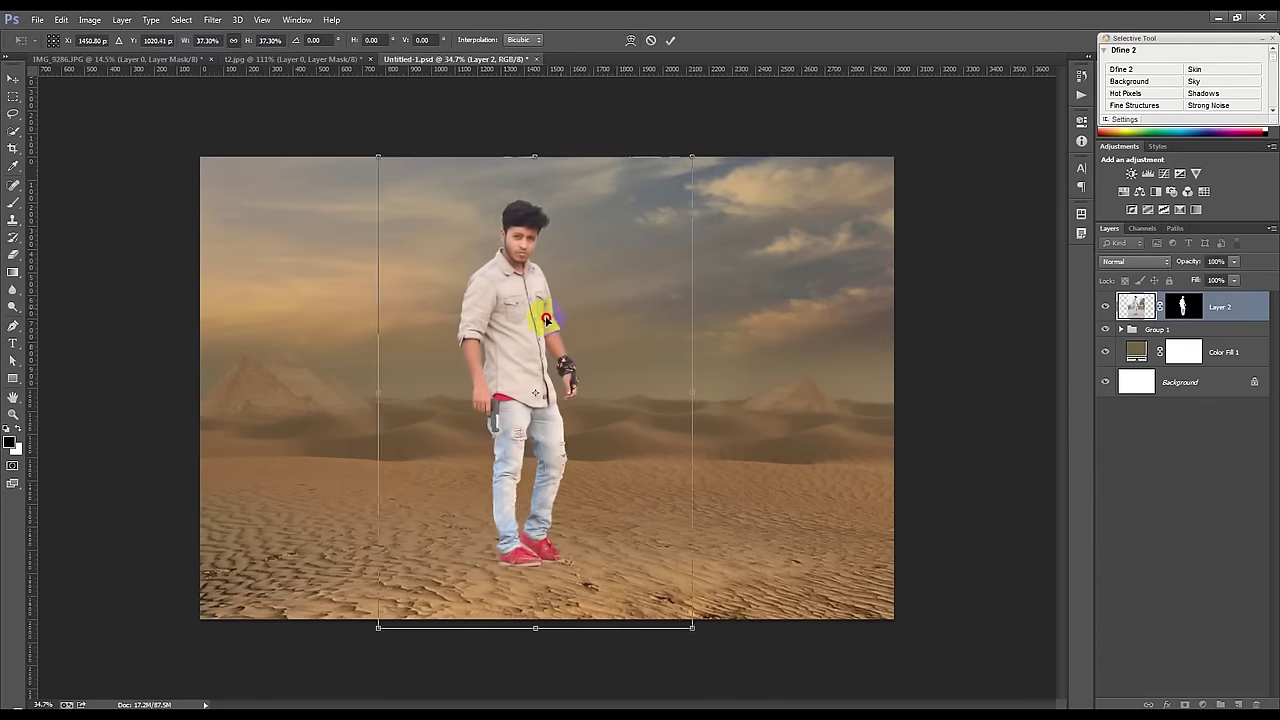
left_click_drag(574, 315, 531, 315)
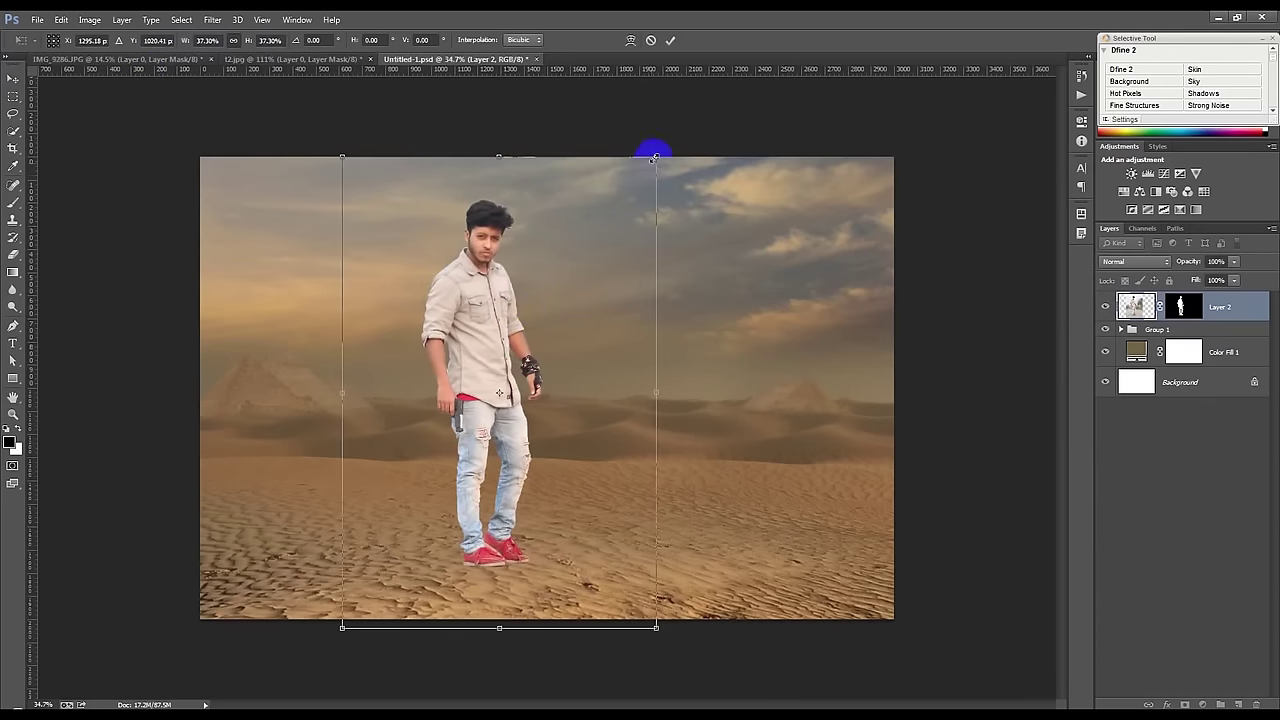
Step: Settle the man at about 32% on the dunes and commit the transform
left_click_drag(651, 157, 662, 149)
left_click_drag(585, 275, 609, 251)
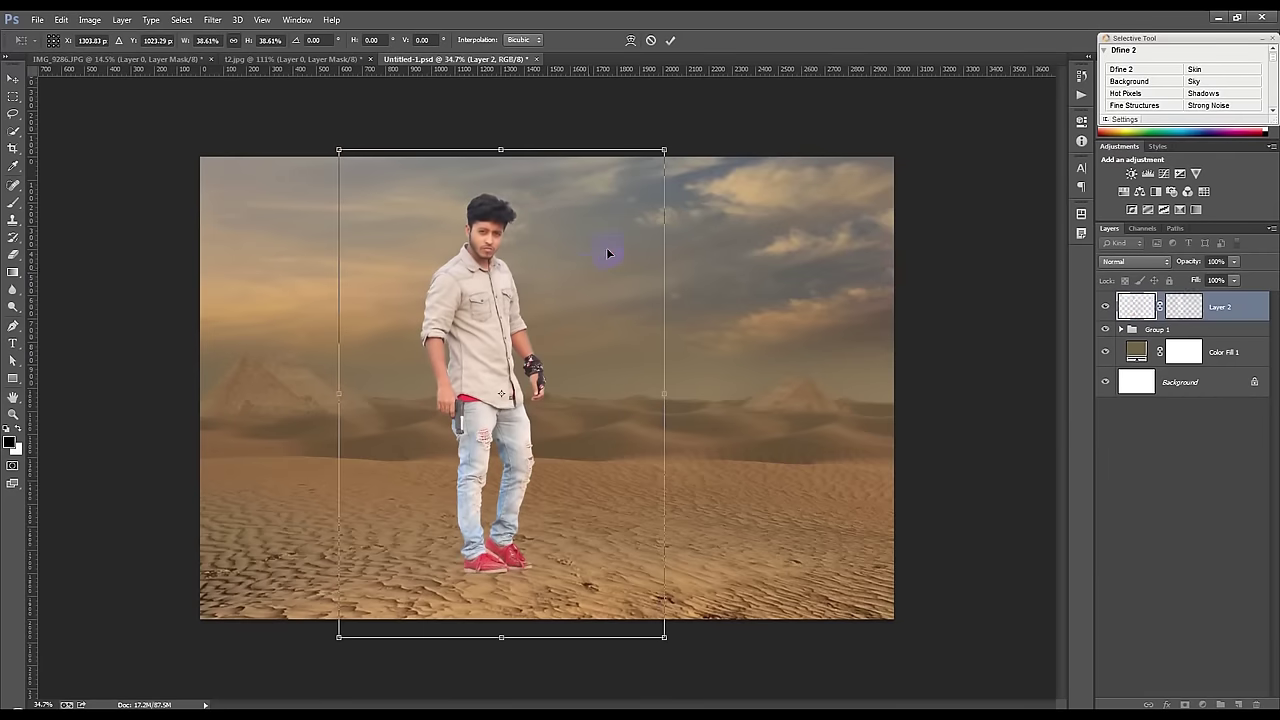
left_click_drag(662, 149, 587, 226)
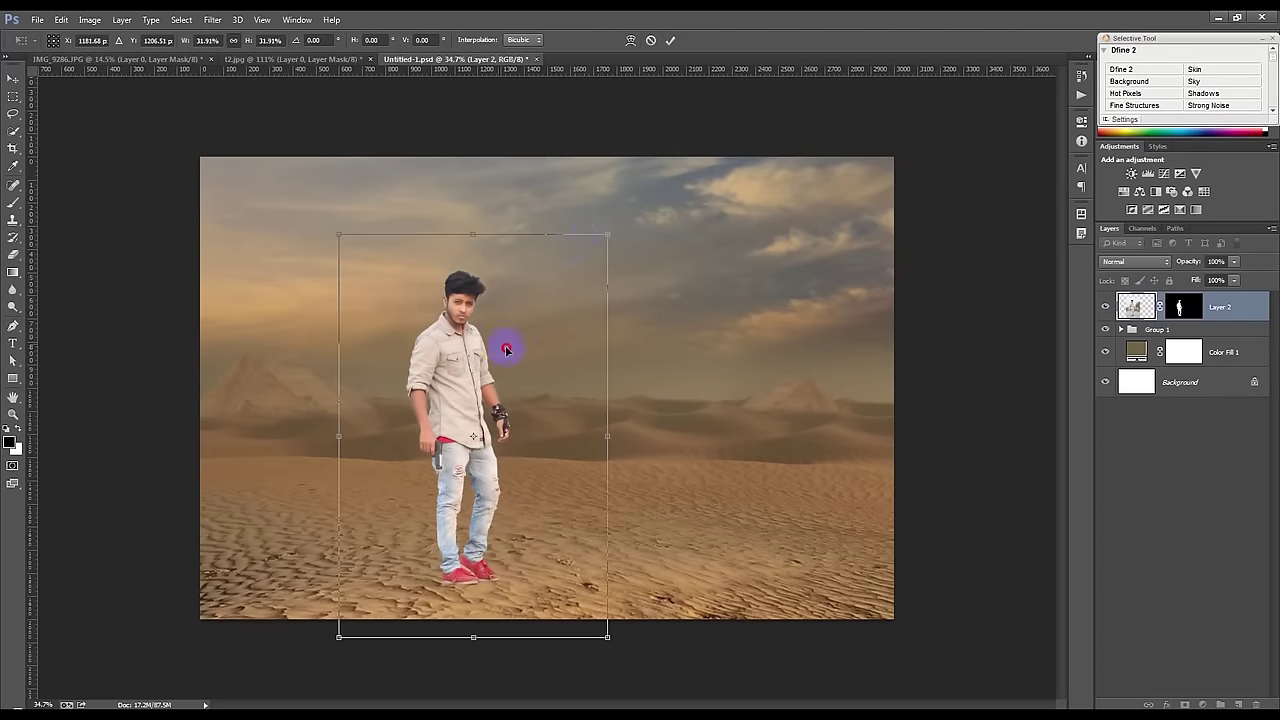
left_click_drag(506, 349, 519, 341)
left_click(669, 41)
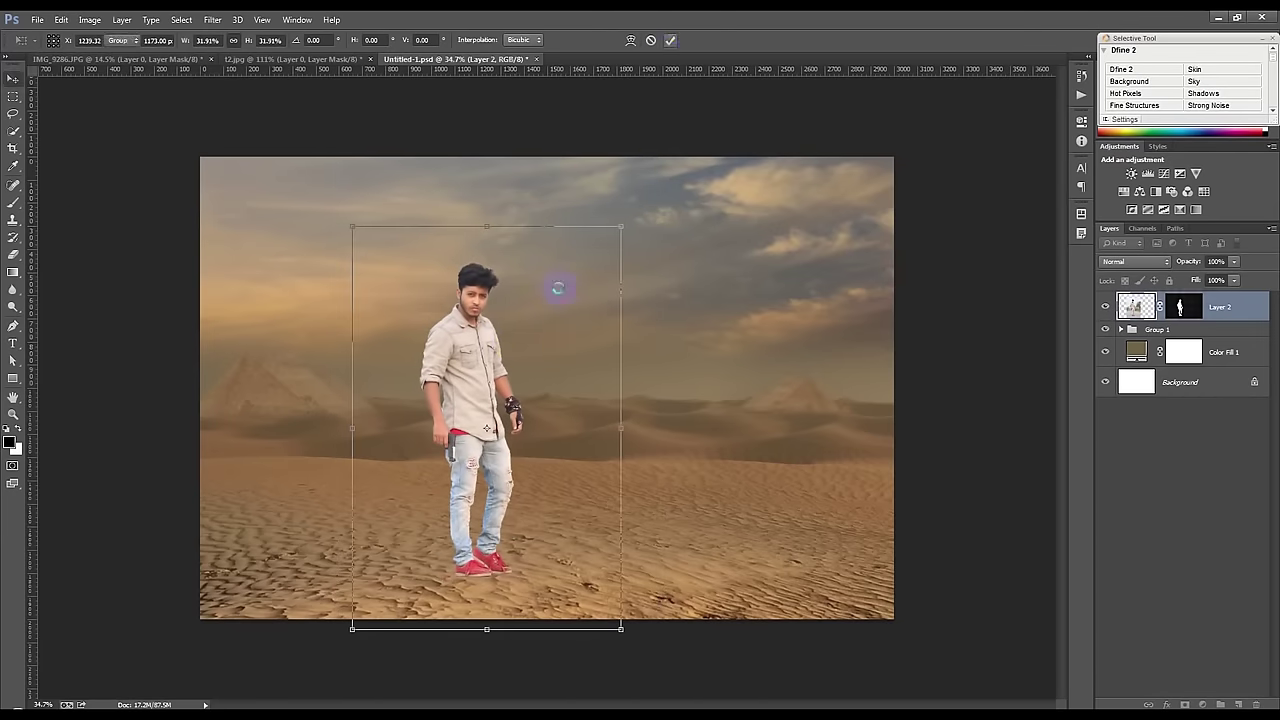
left_click_drag(543, 340, 548, 341)
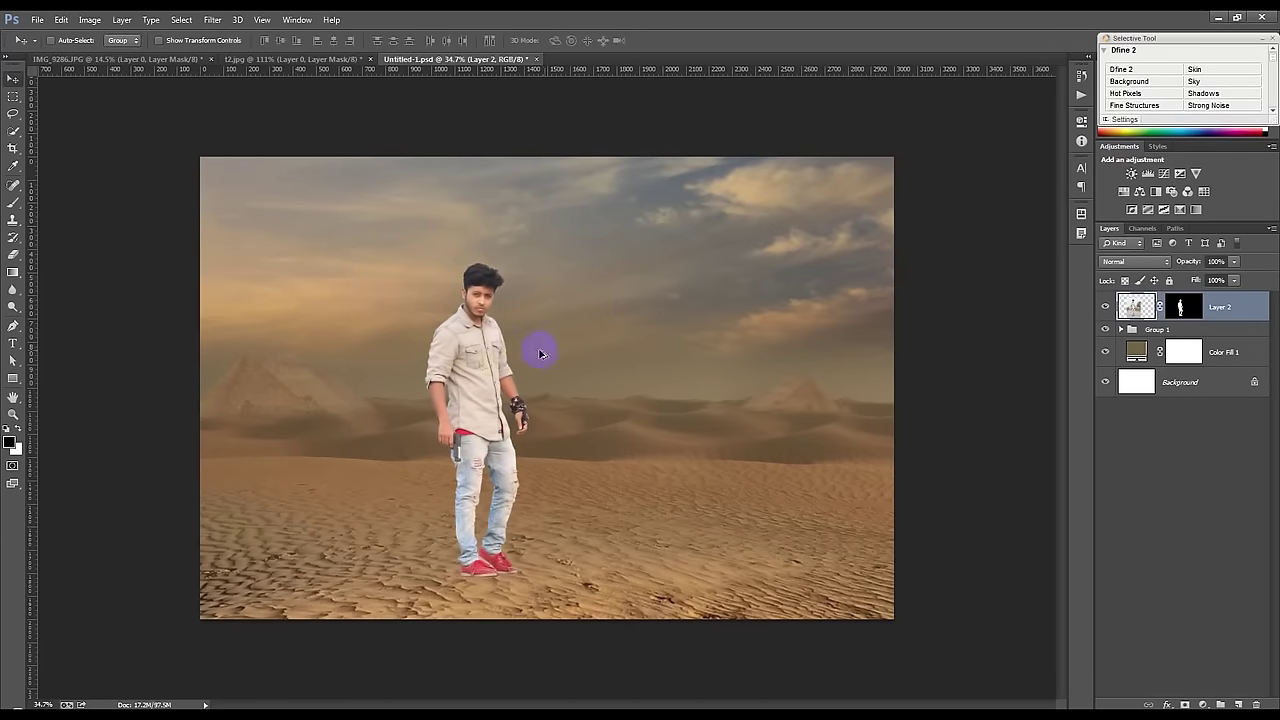
Step: Try a horizontal flip on the man, undo it, and move him further right
key("ctrl+t")
right_click(466, 337)
left_click(505, 557)
key("ctrl+z")
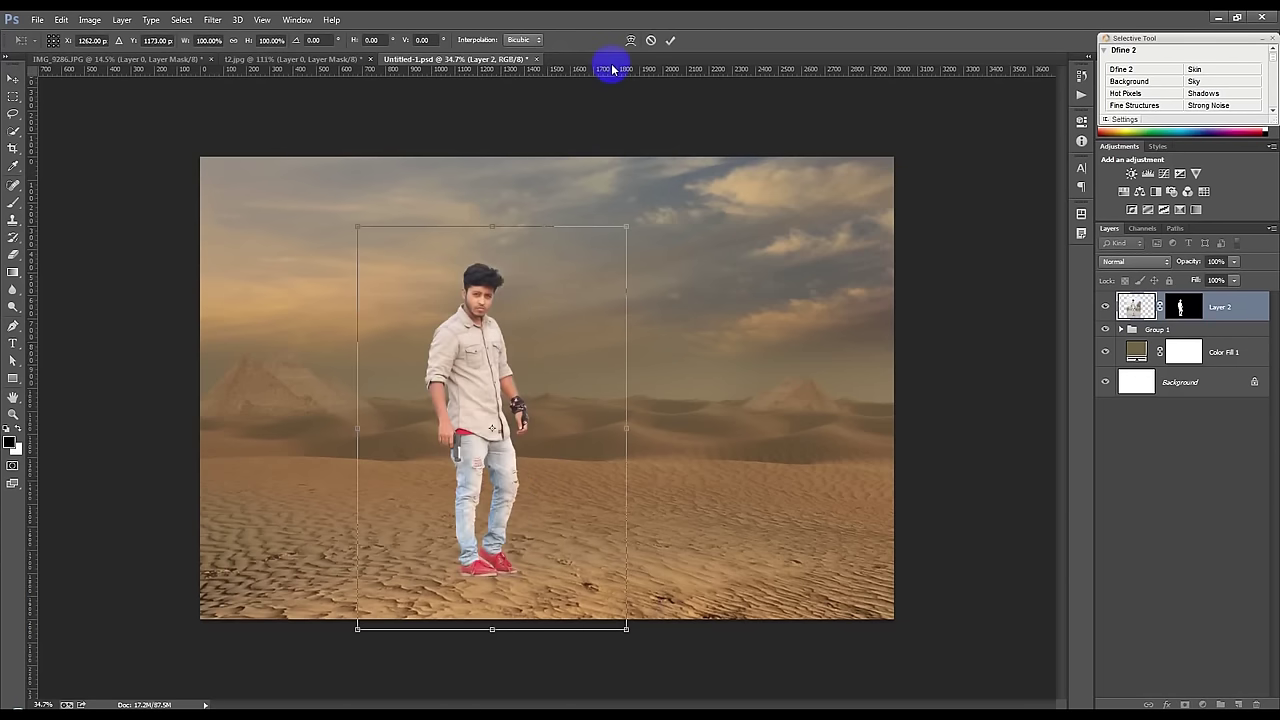
left_click(663, 40)
mouse_move(563, 316)
left_mouse_down()
mouse_move(634, 321)
mouse_move(517, 334)
left_mouse_up()
left_click(232, 58)
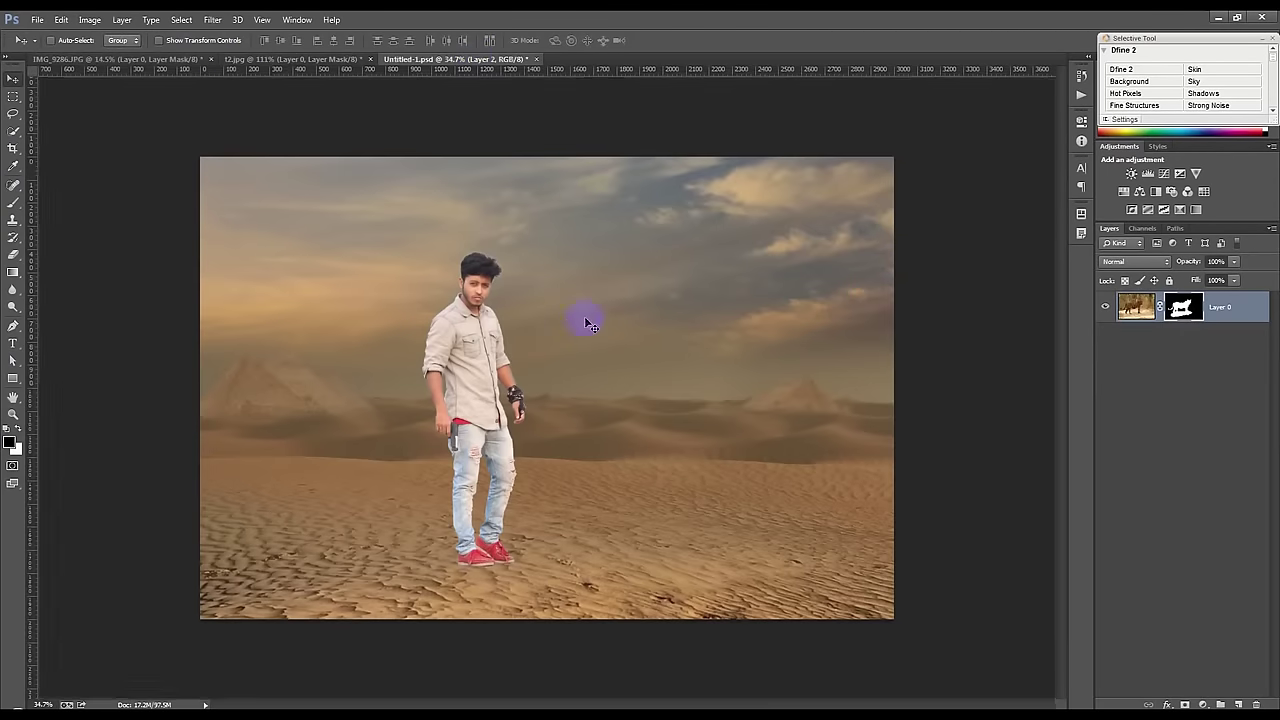
Step: Bring the t2.jpg tiger in and transform it to about 246% with a 3° tilt
left_click_drag(475, 61, 586, 330)
left_click_drag(566, 423, 558, 462)
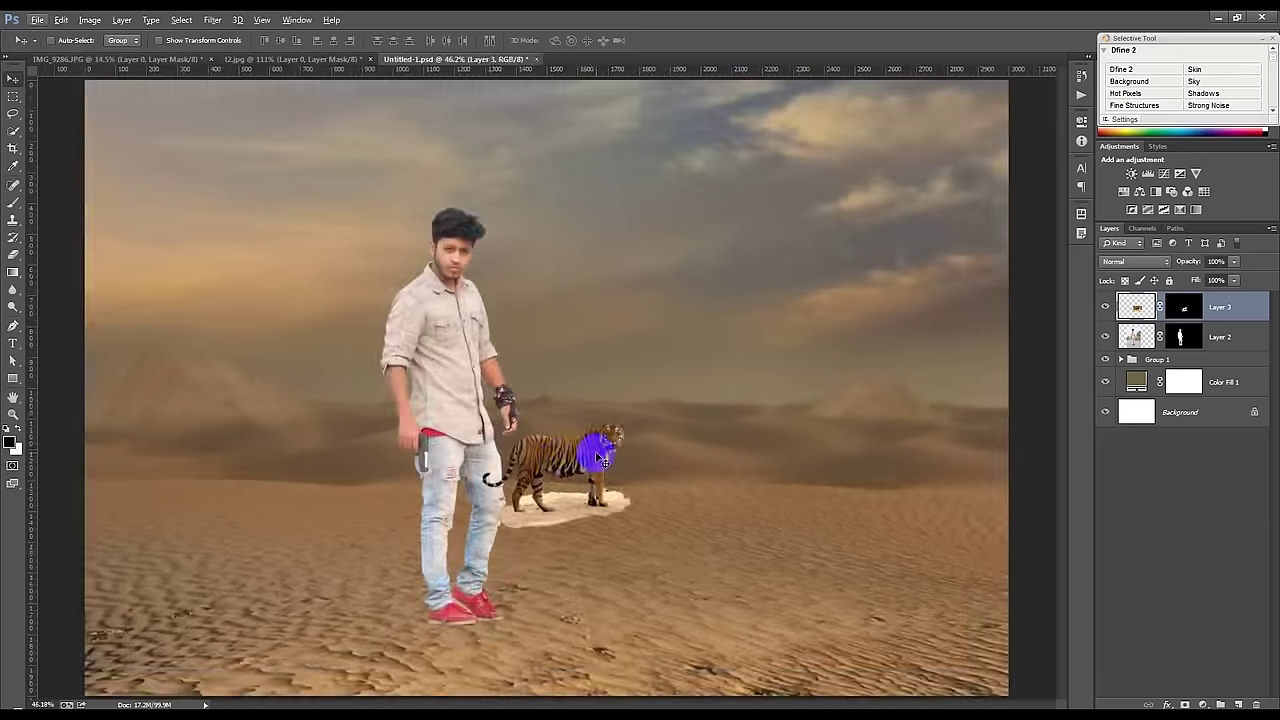
key("ctrl+t")
left_click_drag(741, 365, 814, 329)
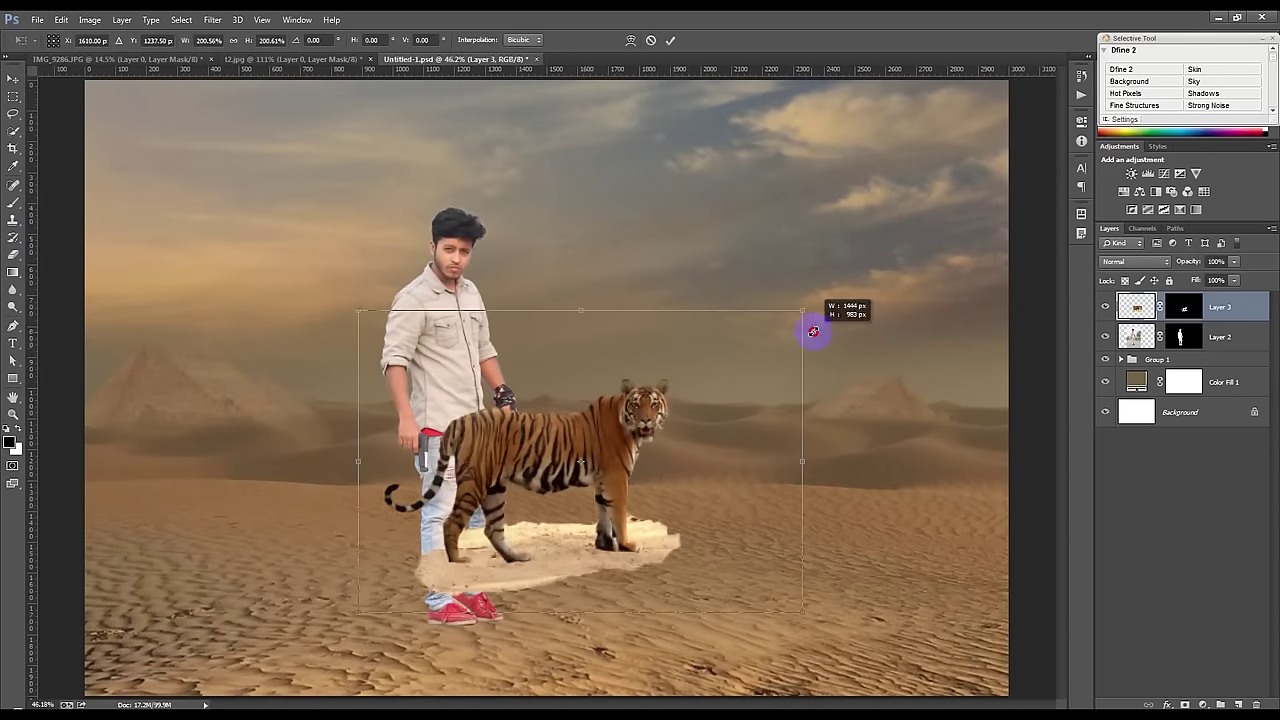
left_click_drag(886, 434, 877, 449)
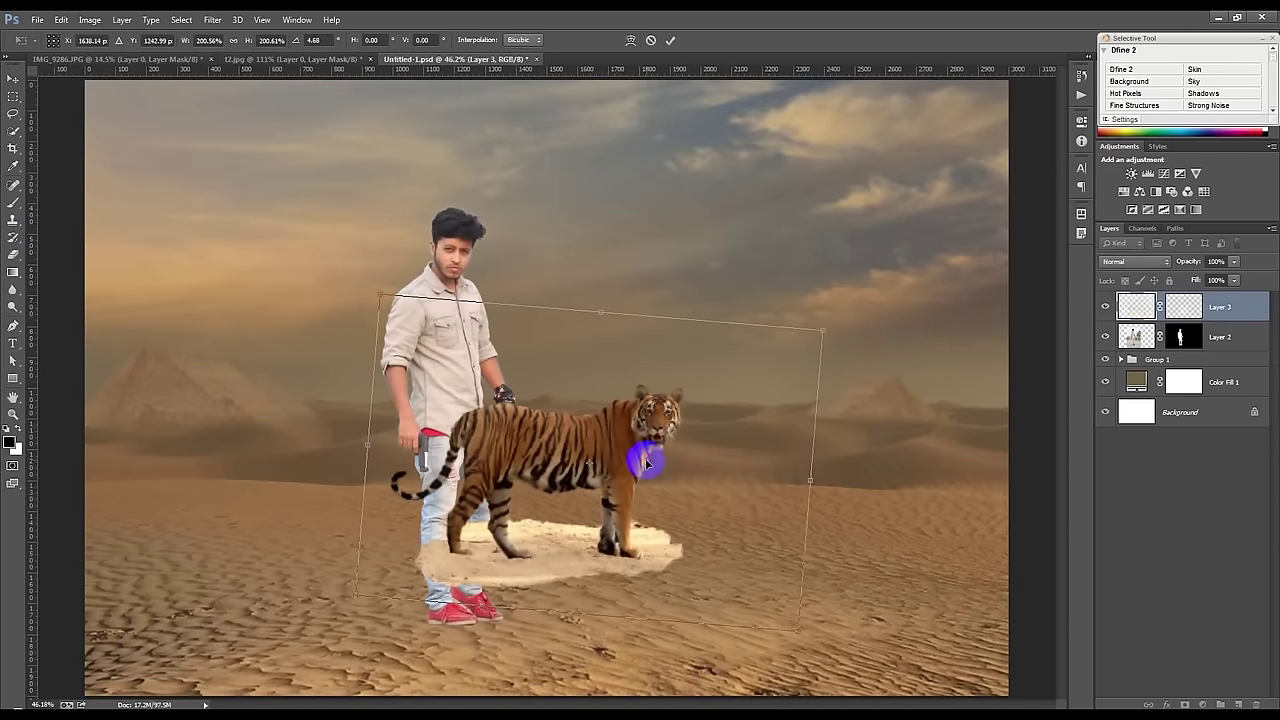
left_click_drag(816, 329, 877, 299)
left_click_drag(727, 430, 739, 426)
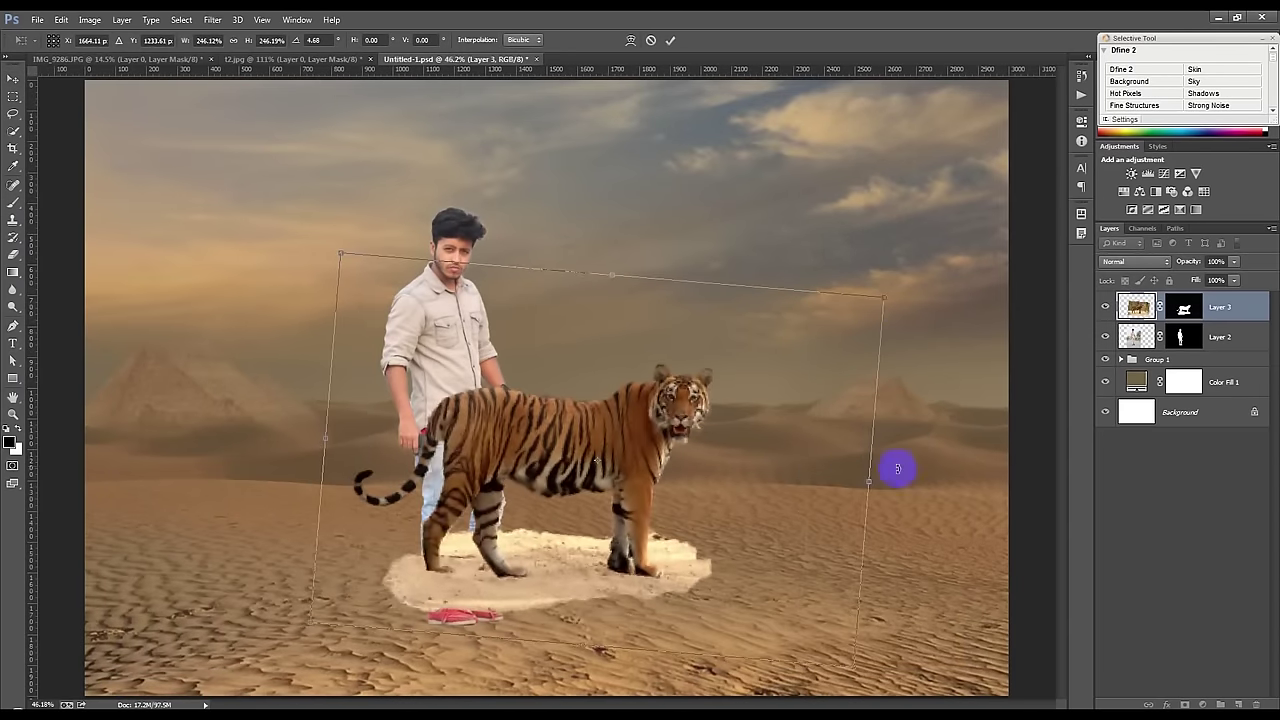
left_click_drag(894, 466, 925, 443)
left_click(672, 42)
Step: Place Layer 3 below the man's layer, hide the man, and target the tiger's mask
left_click_drag(1220, 307, 1167, 345)
left_click(1105, 306)
left_click(1184, 337)
left_click(12, 212)
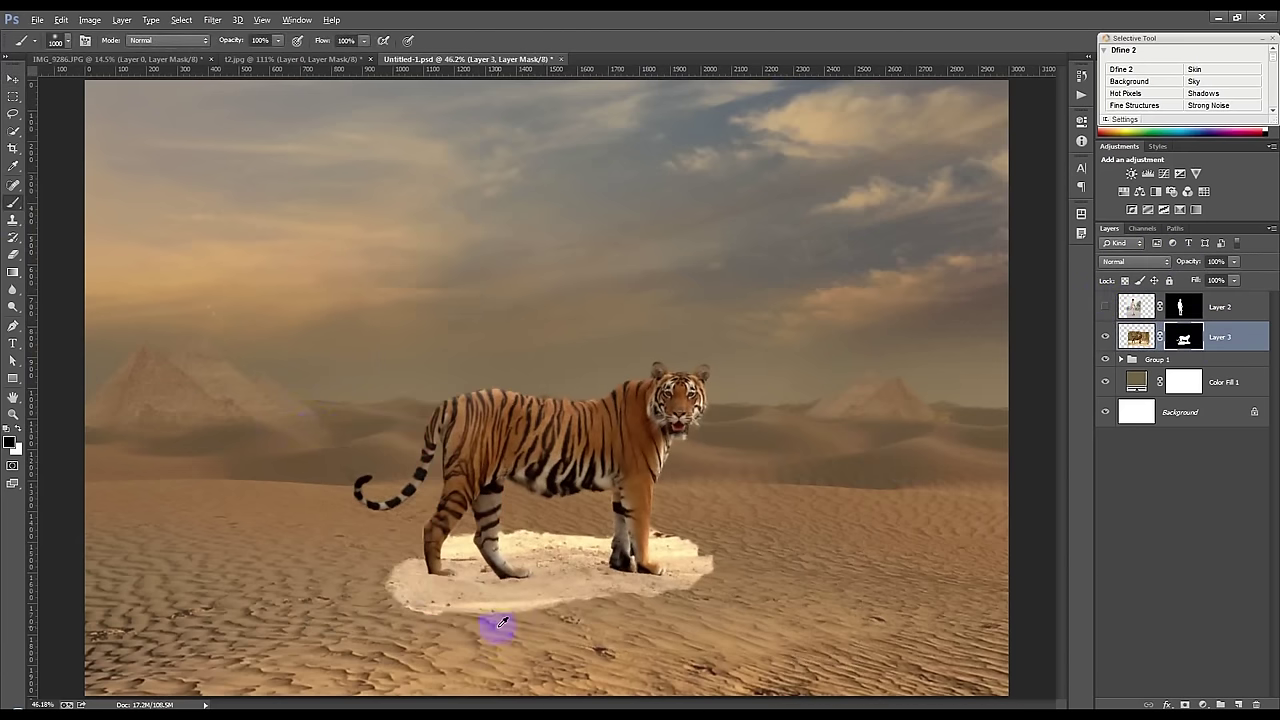
Step: With a 250 brush, mask out the white sand patch around and between the tiger's legs
scroll(500, 620, "up", 2)
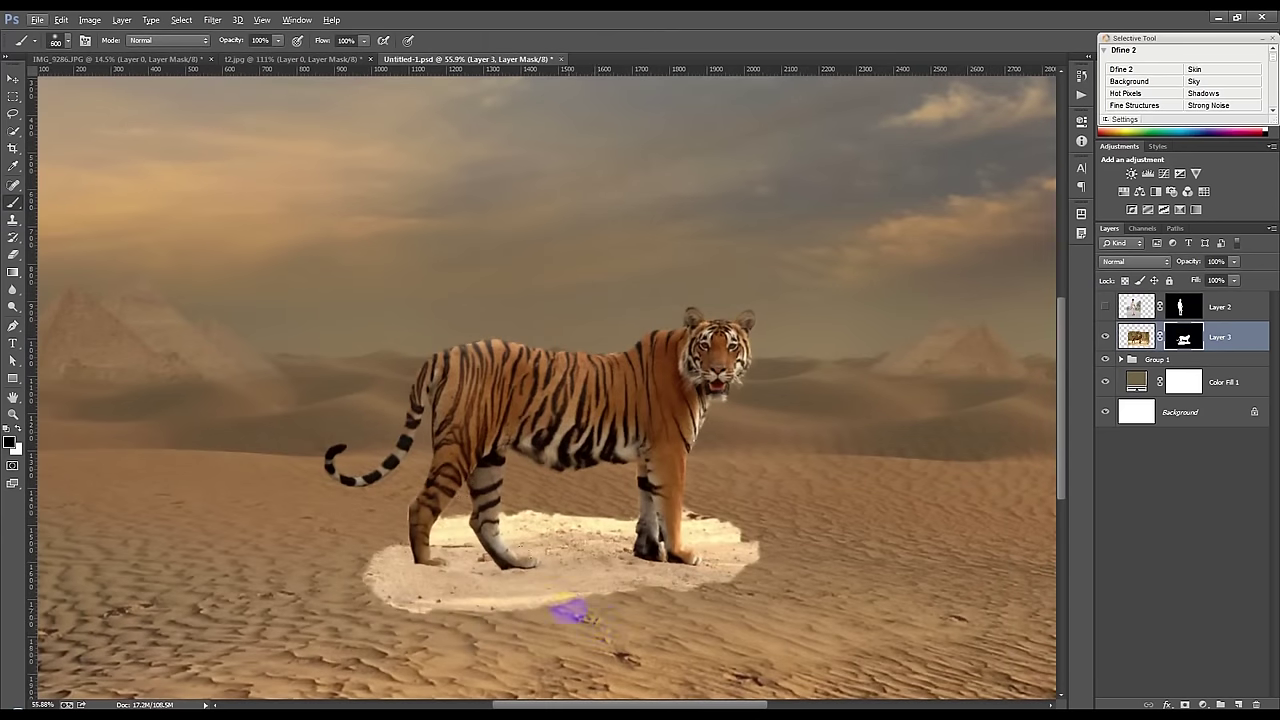
key("bracketright")
key("bracketright")
mouse_move(543, 613)
left_mouse_down()
mouse_move(443, 629)
mouse_move(357, 591)
mouse_move(353, 553)
mouse_move(411, 631)
mouse_move(606, 623)
mouse_move(724, 609)
mouse_move(763, 549)
mouse_move(701, 497)
mouse_move(723, 533)
left_mouse_up()
mouse_move(622, 518)
left_mouse_down()
mouse_move(514, 506)
mouse_move(523, 523)
mouse_move(562, 530)
mouse_move(617, 523)
mouse_move(449, 526)
mouse_move(468, 540)
left_mouse_up()
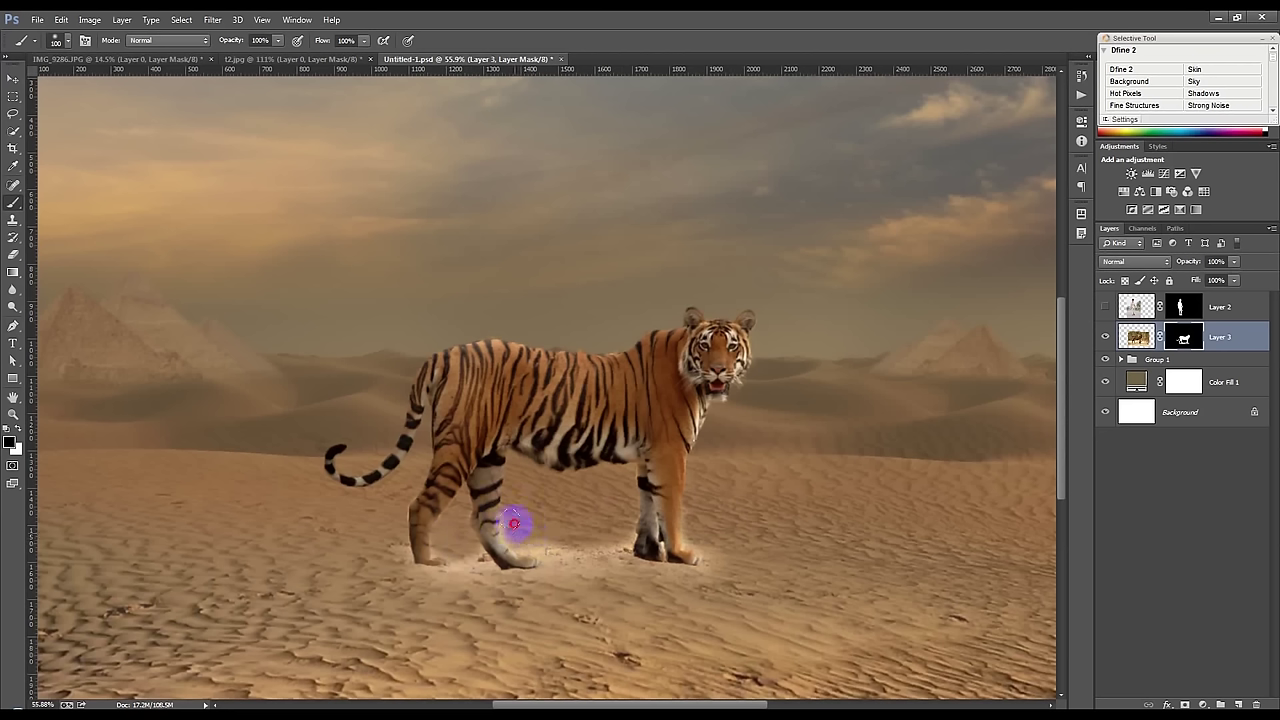
mouse_move(527, 536)
left_mouse_down()
mouse_move(586, 534)
mouse_move(615, 557)
left_mouse_up()
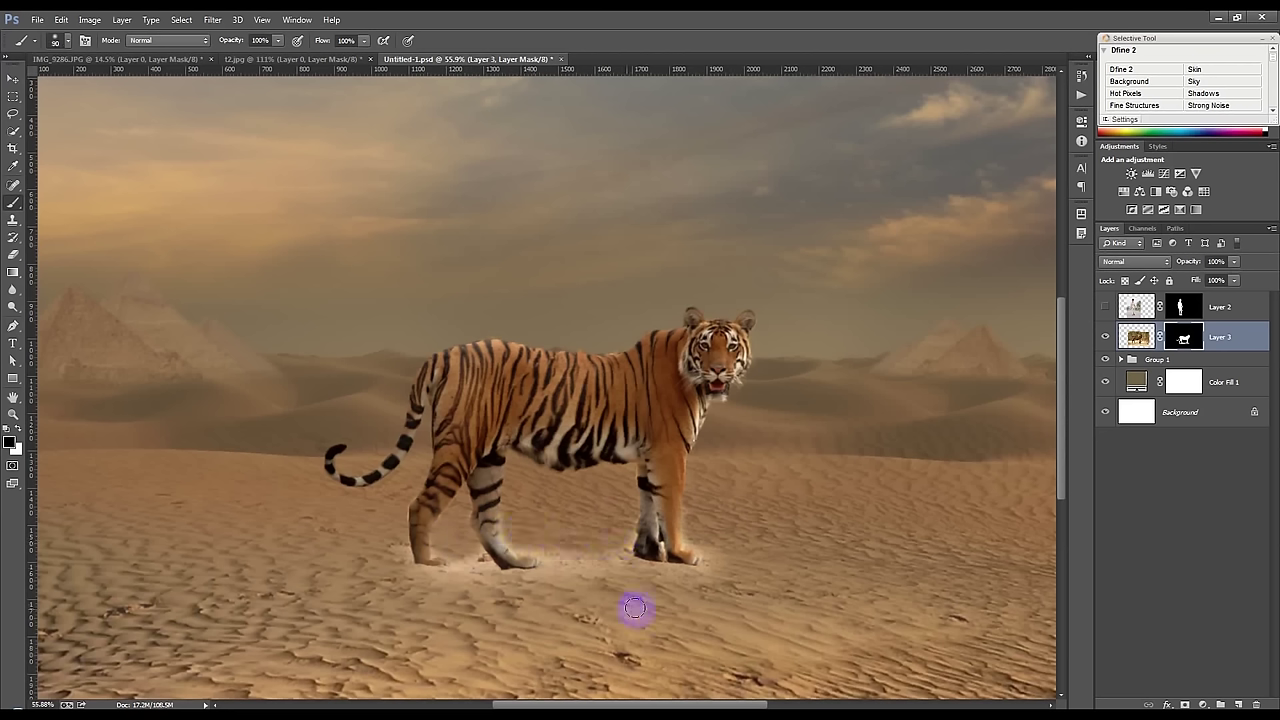
Step: At 38% brush opacity, blend the sand around the tiger's paws and front paw
left_click_drag(227, 45, 202, 52)
left_click(495, 486)
left_click_drag(459, 567, 439, 579)
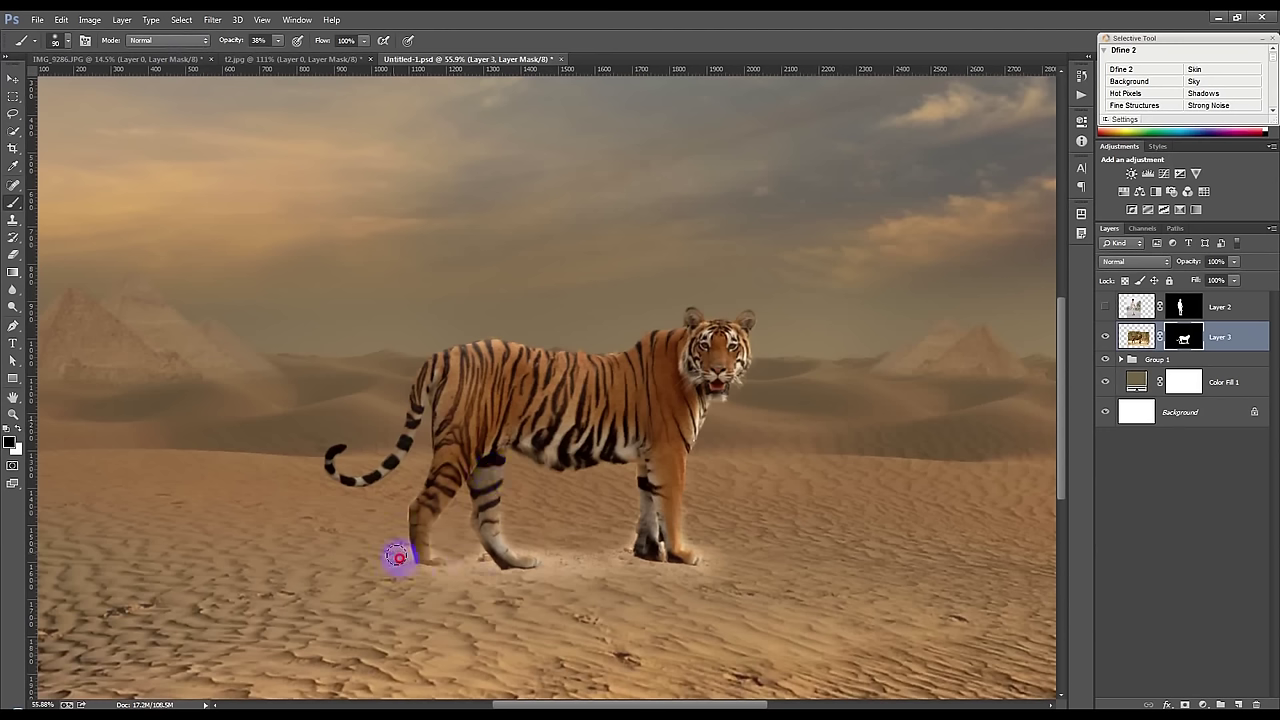
left_click_drag(407, 551, 577, 573)
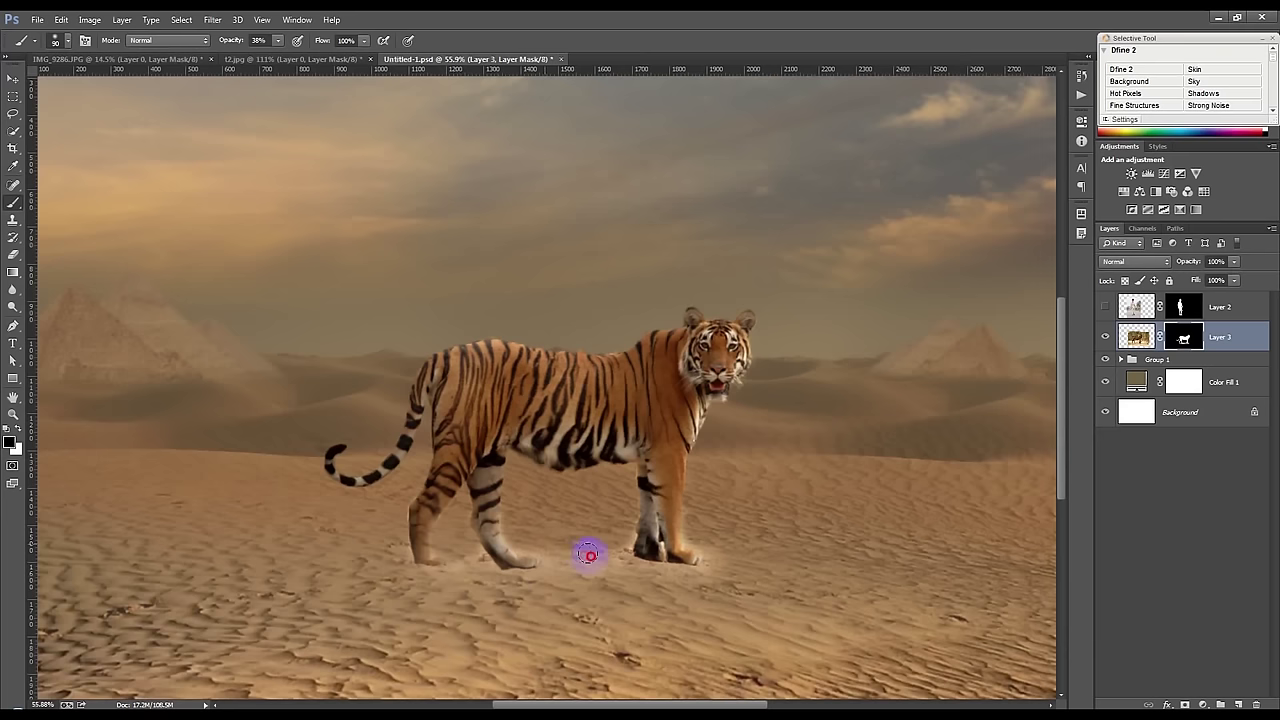
left_click_drag(615, 548, 699, 581)
mouse_move(700, 514)
left_mouse_down()
mouse_move(654, 550)
mouse_move(651, 580)
left_mouse_up()
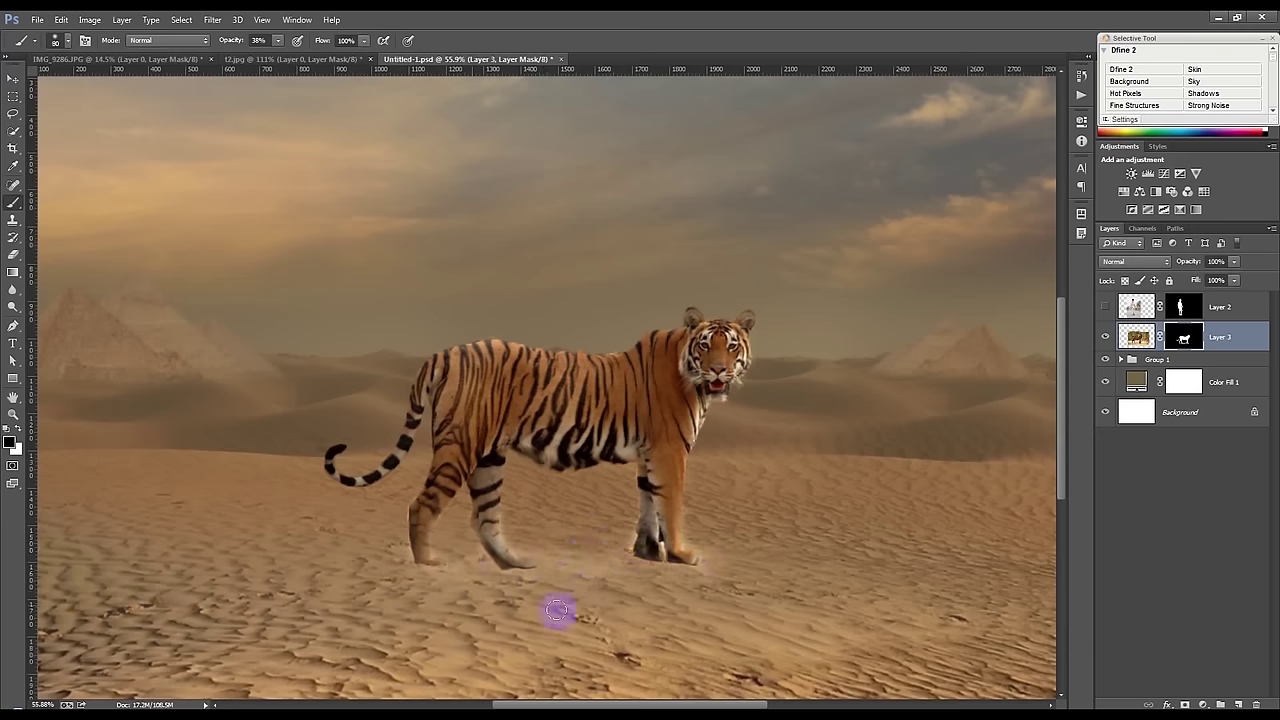
key("ctrl+0")
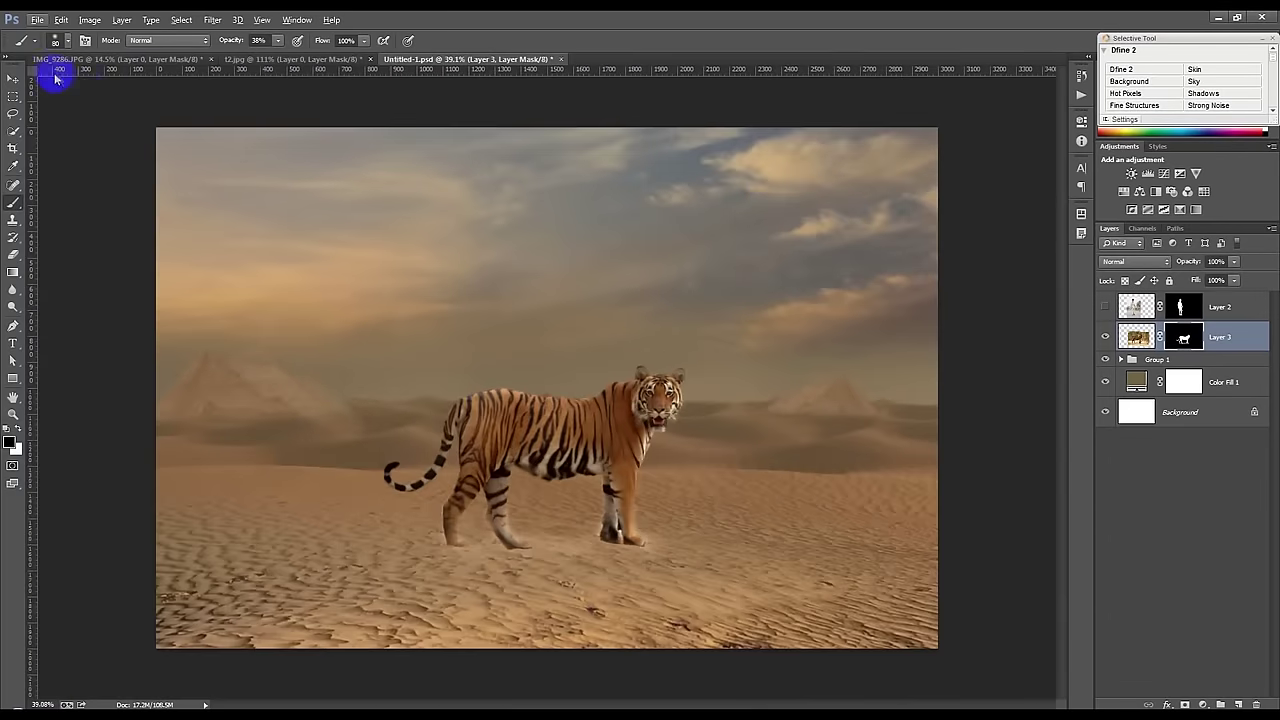
Step: Duplicate the tiger layer and set the original Layer 3 to Darken blend mode
key("v")
left_click(1135, 261)
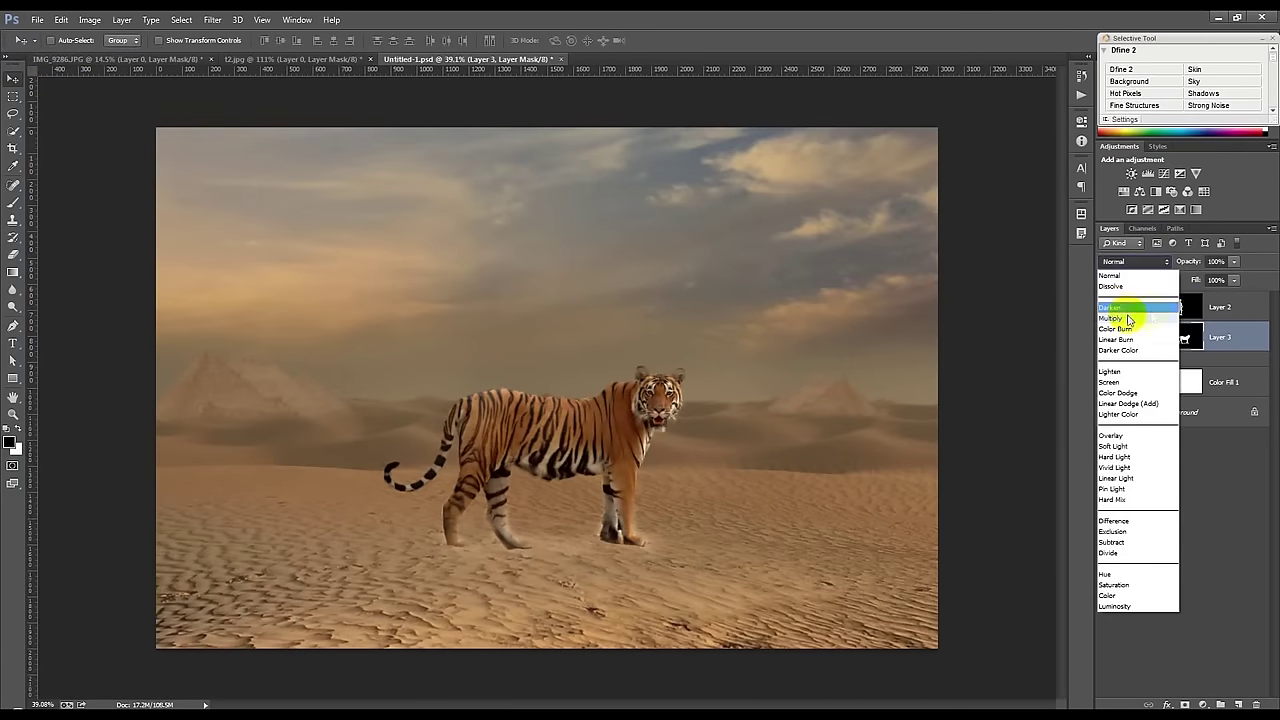
left_click(1226, 336)
key("ctrl+j")
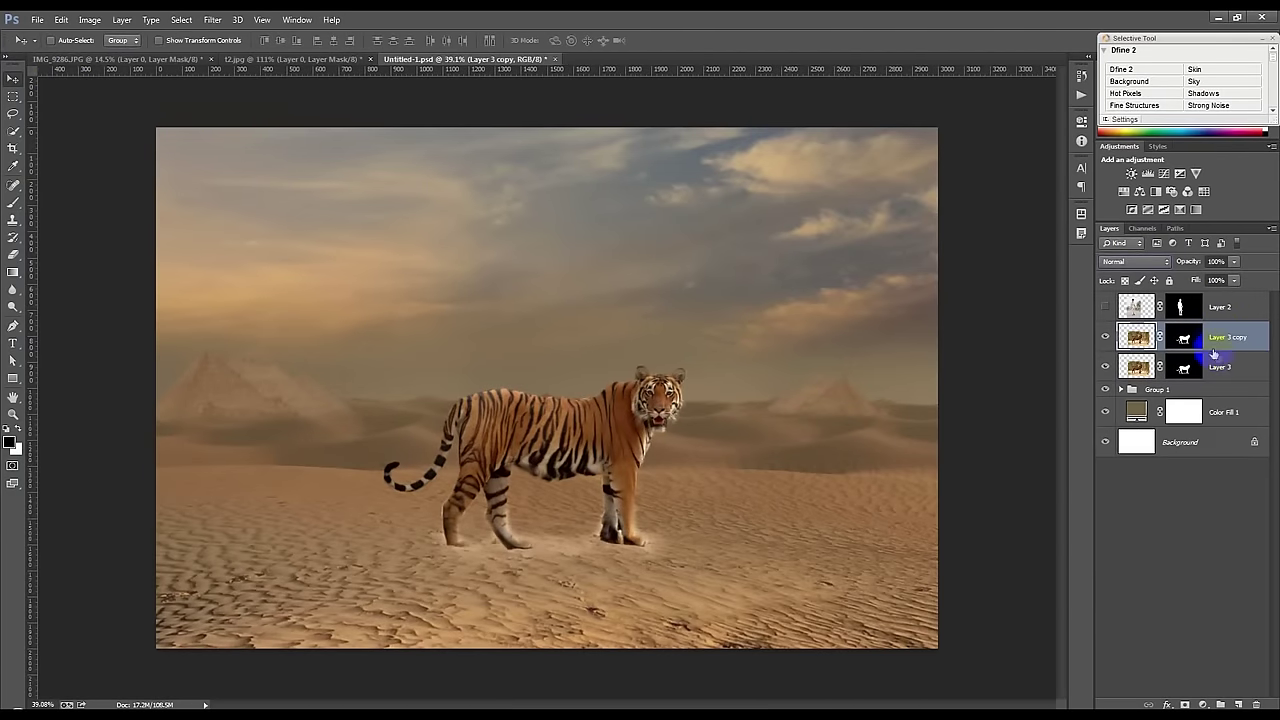
left_click(1218, 367)
left_click(1135, 261)
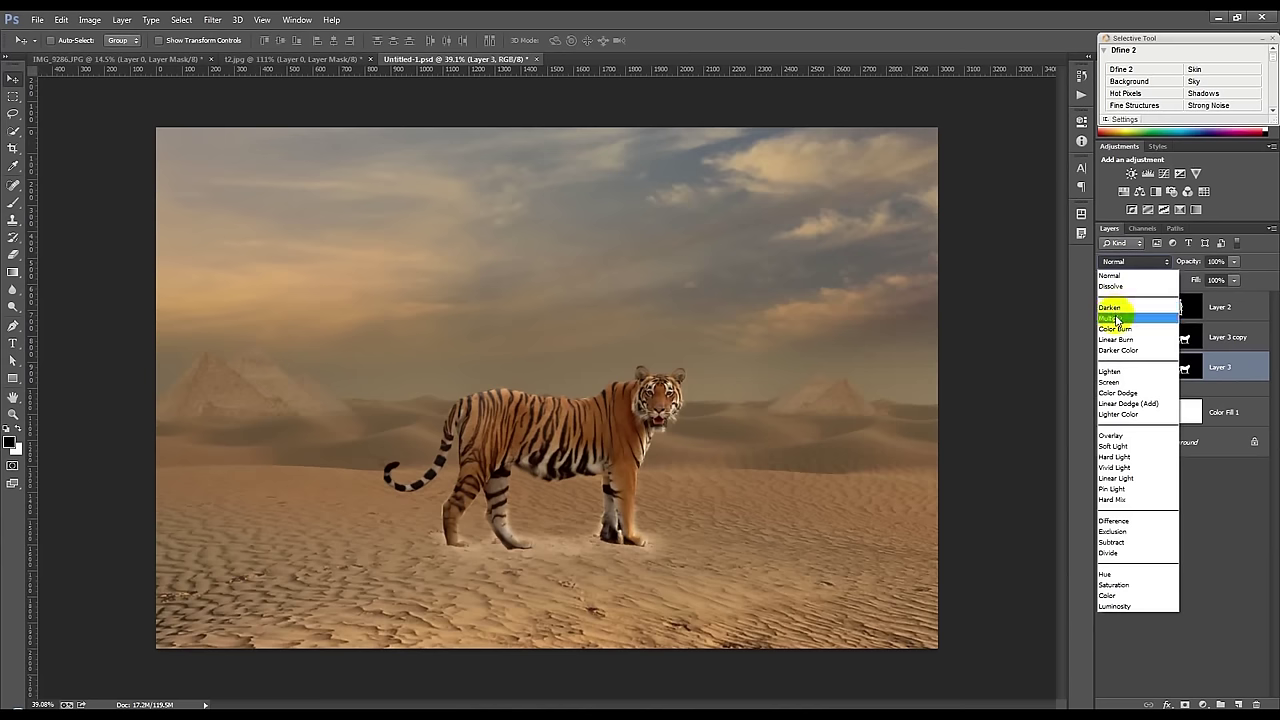
left_click(1112, 307)
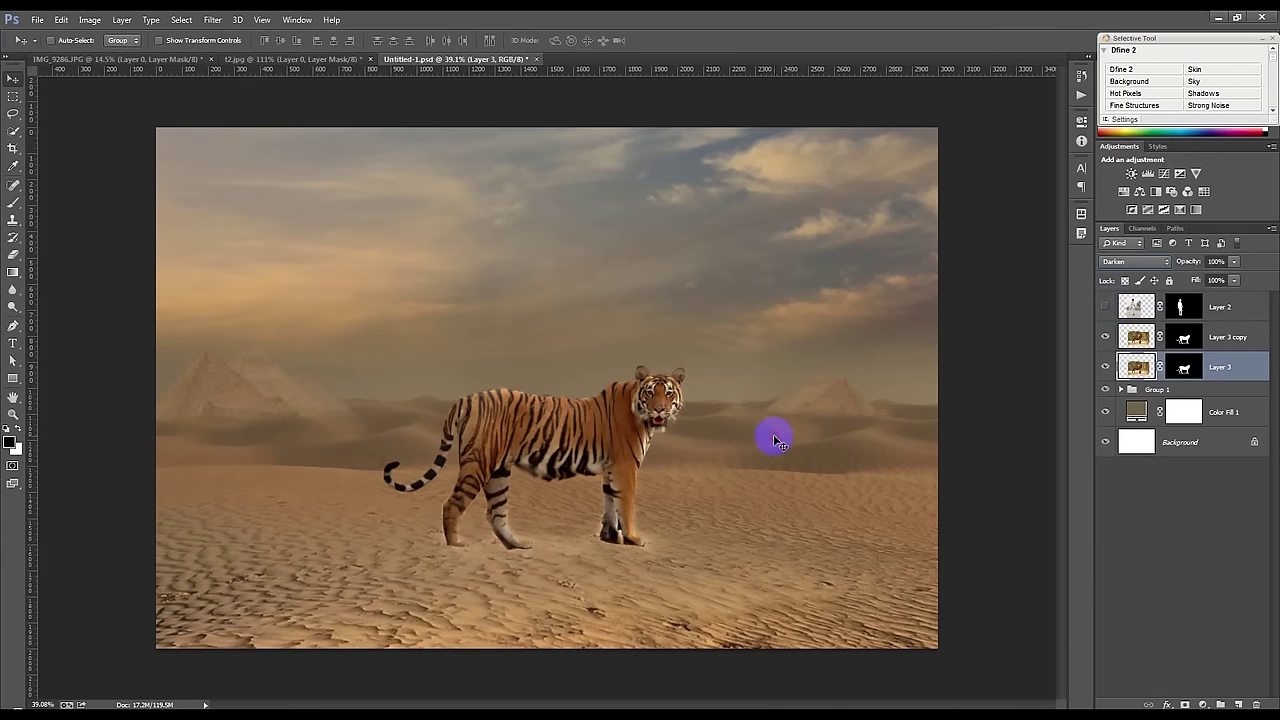
Step: Toggle Layer 3 copy on and off to compare against the Darken original
scroll(612, 460, "up", 2)
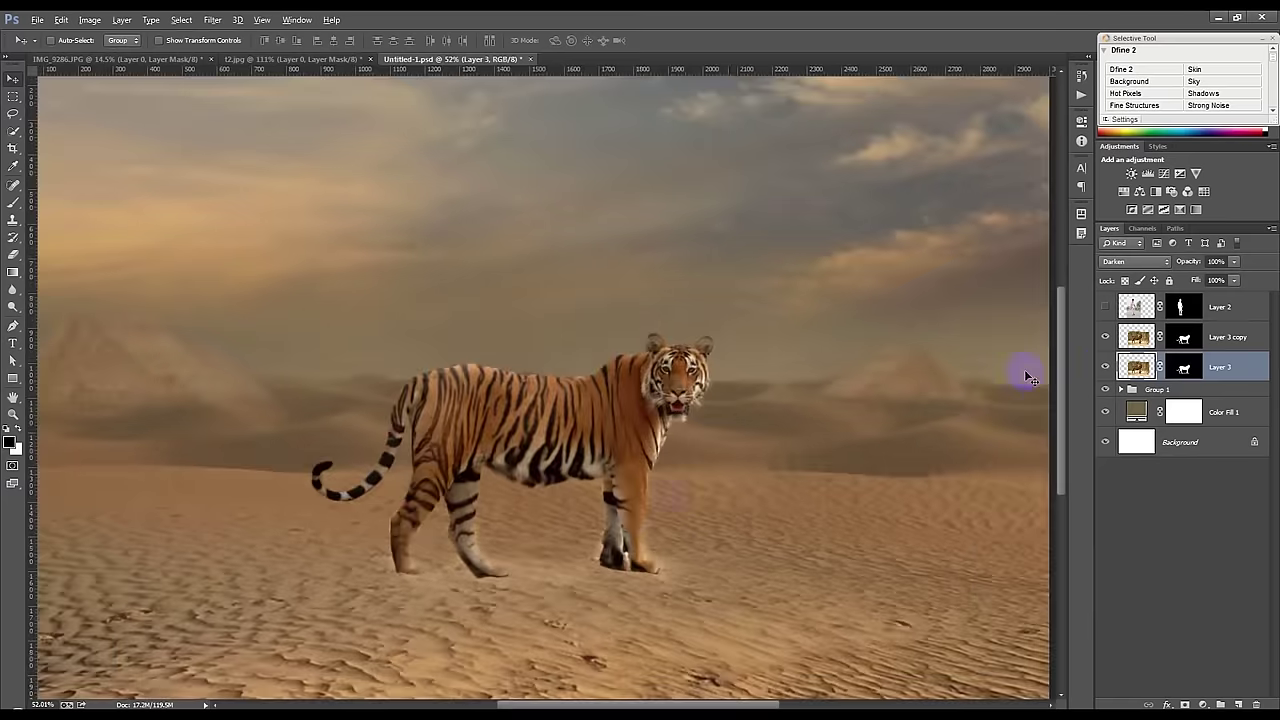
left_click(1103, 340)
left_click(1104, 338)
left_click(1104, 338)
left_click(1104, 338)
Step: Refine Layer 3 copy's mask to reveal more front paw, then show the man's layer
left_click(1181, 338)
left_click(13, 203)
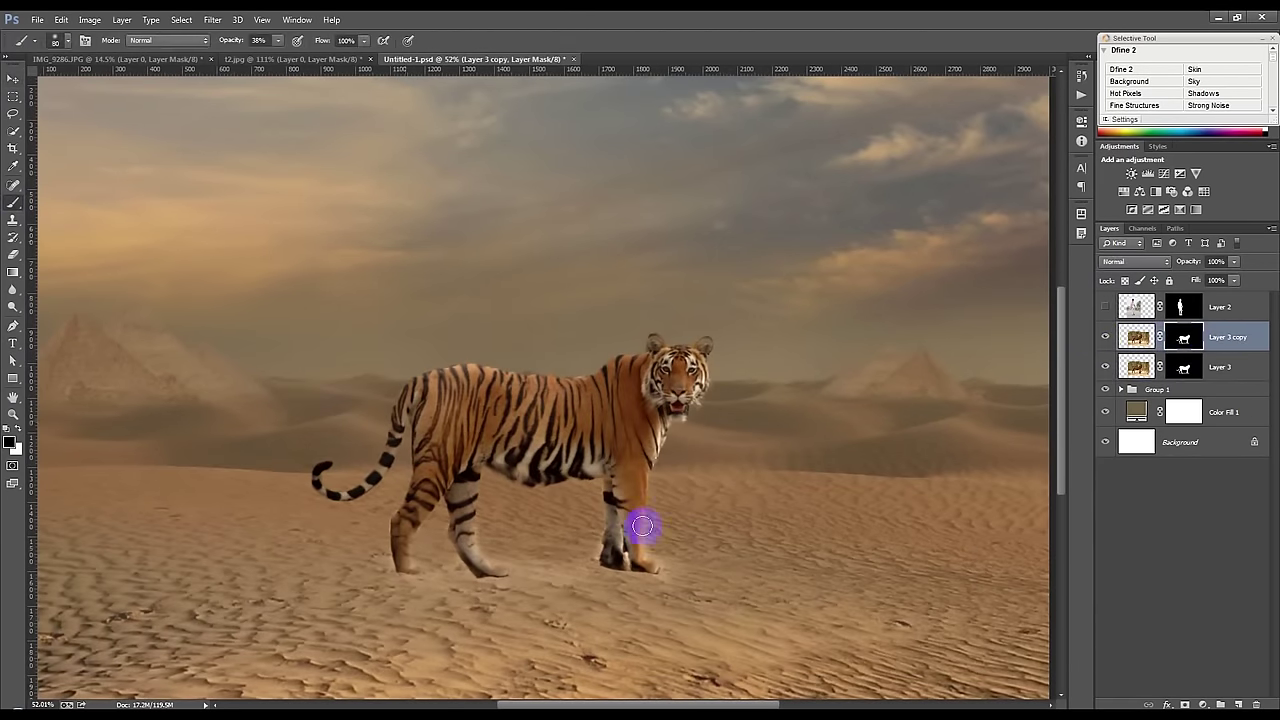
left_click_drag(650, 581, 617, 586)
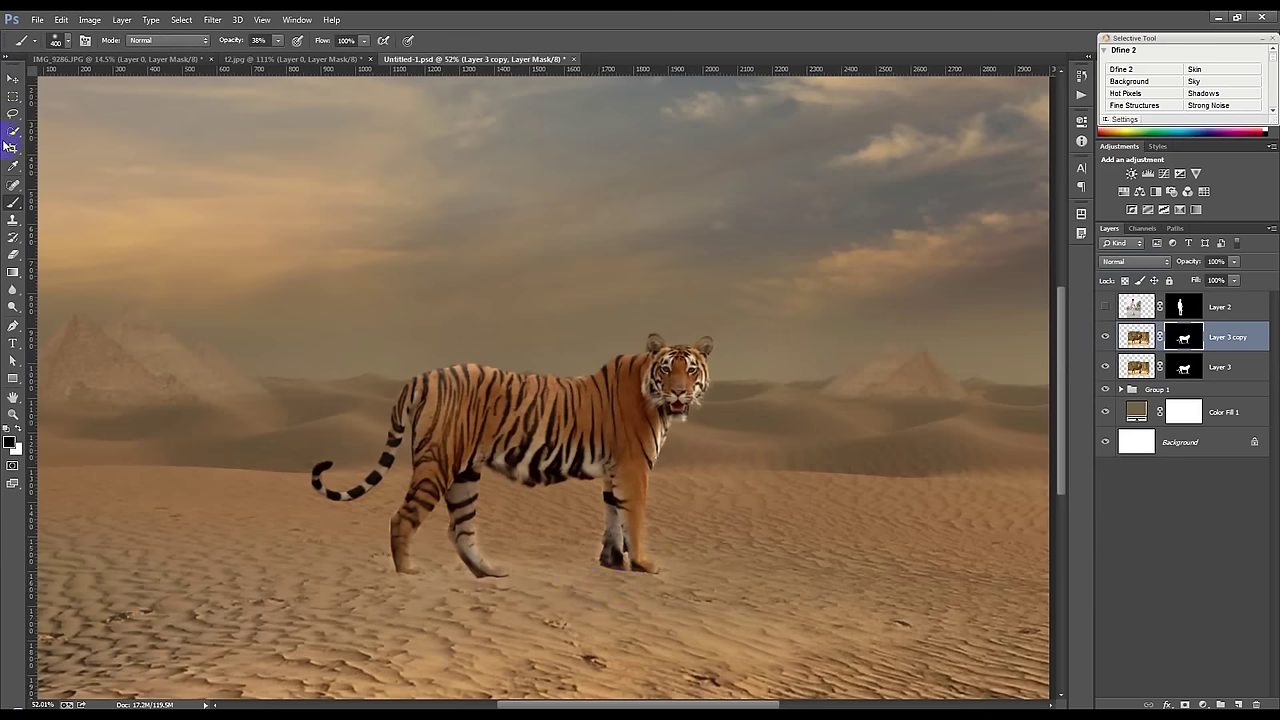
left_click(13, 80)
scroll(437, 434, "down", 3)
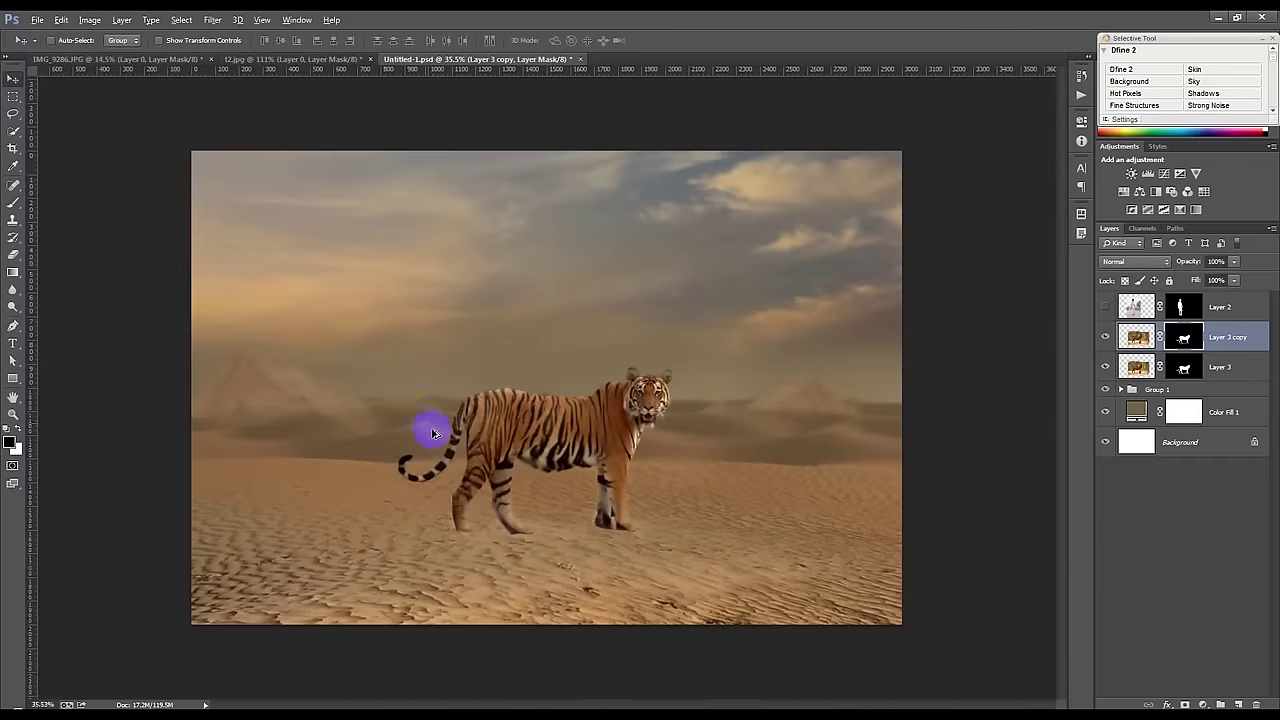
scroll(480, 438, "up", 1)
left_click(1104, 306)
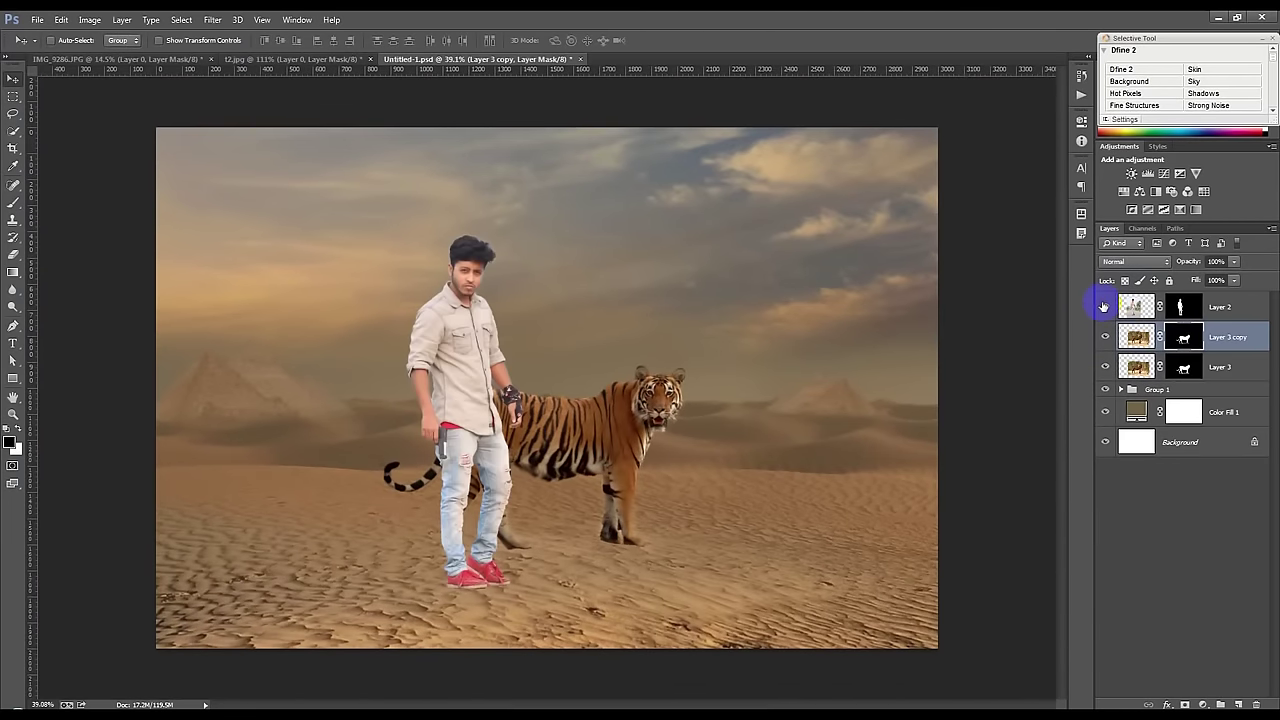
Step: Apply Camera Raw Filter to Layer 2 with Temperature +10, Highlights -95, Whites -45
left_click(1220, 307)
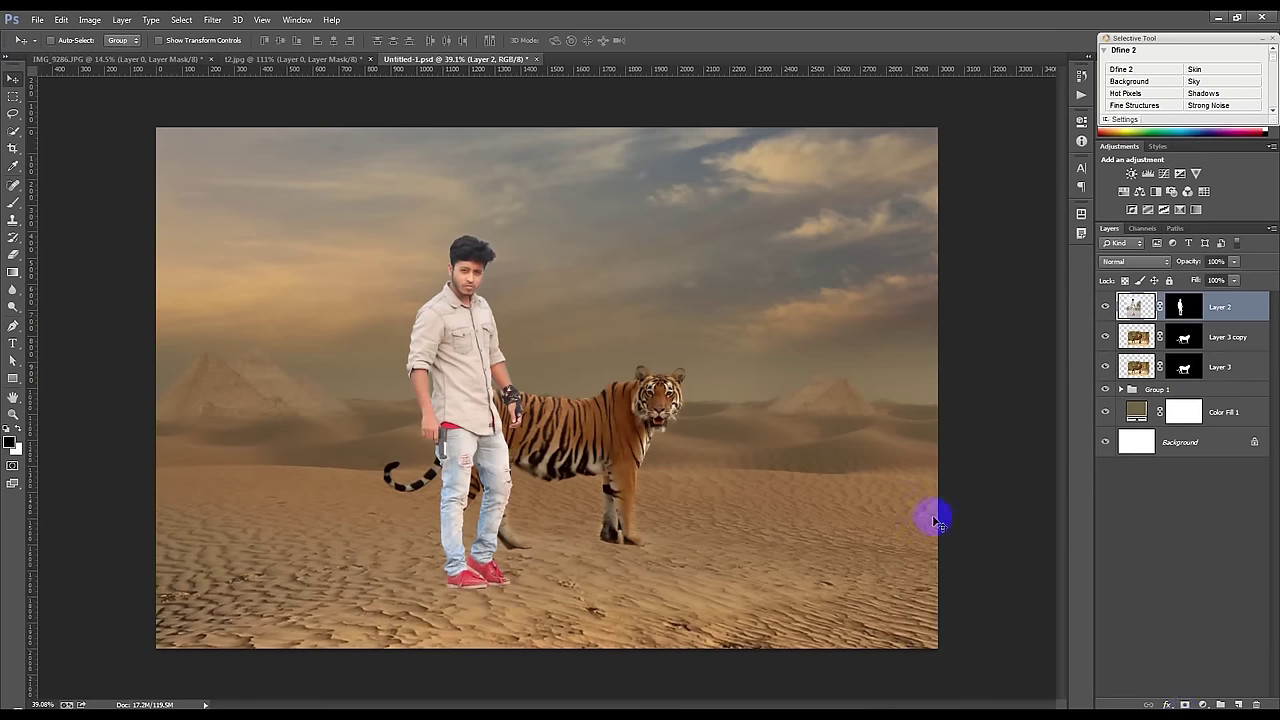
left_click(90, 19)
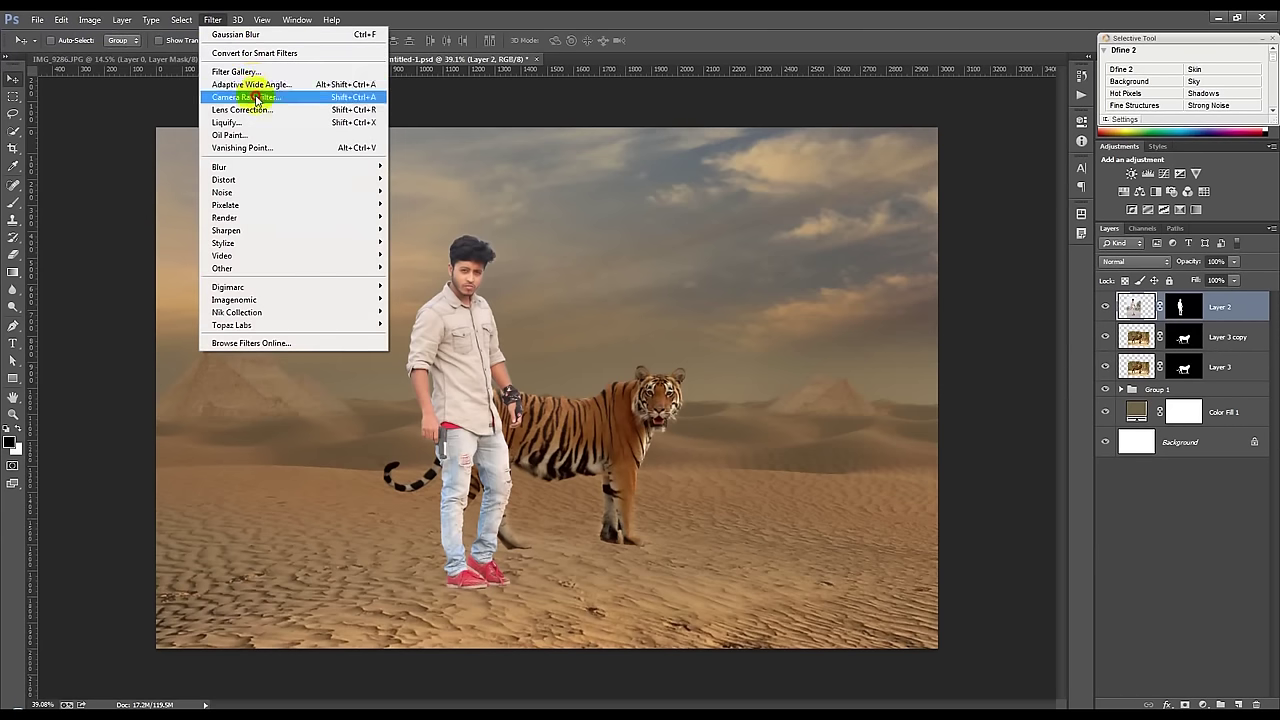
left_click(257, 97)
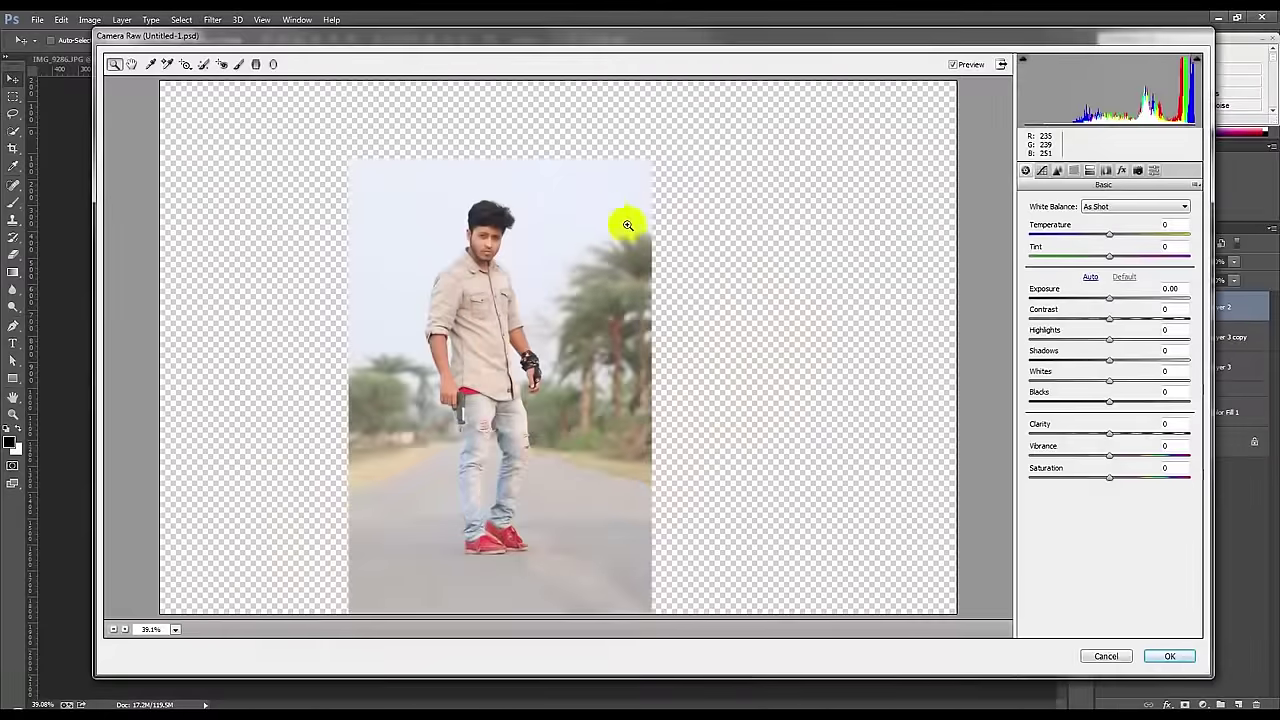
left_click_drag(1109, 339, 1034, 349)
left_click_drag(1116, 240, 1114, 237)
mouse_move(1109, 380)
left_mouse_down()
mouse_move(1066, 380)
mouse_move(1063, 362)
left_mouse_up()
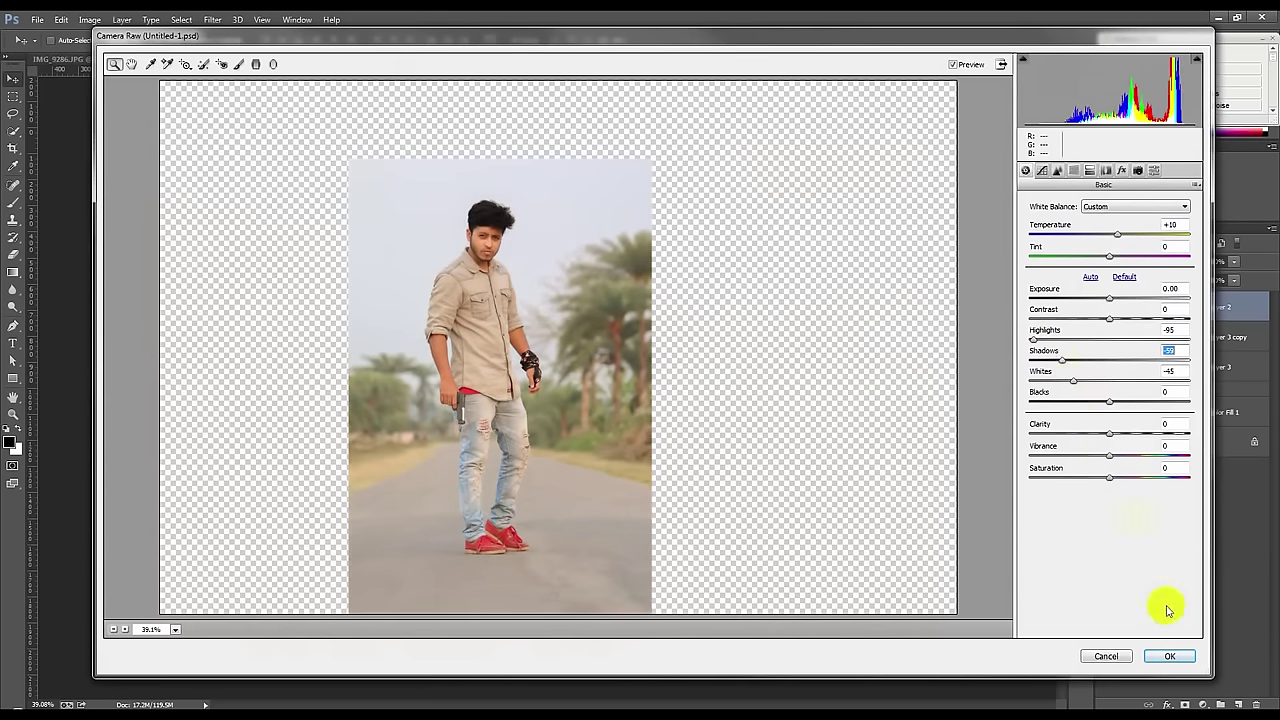
left_click(1168, 655)
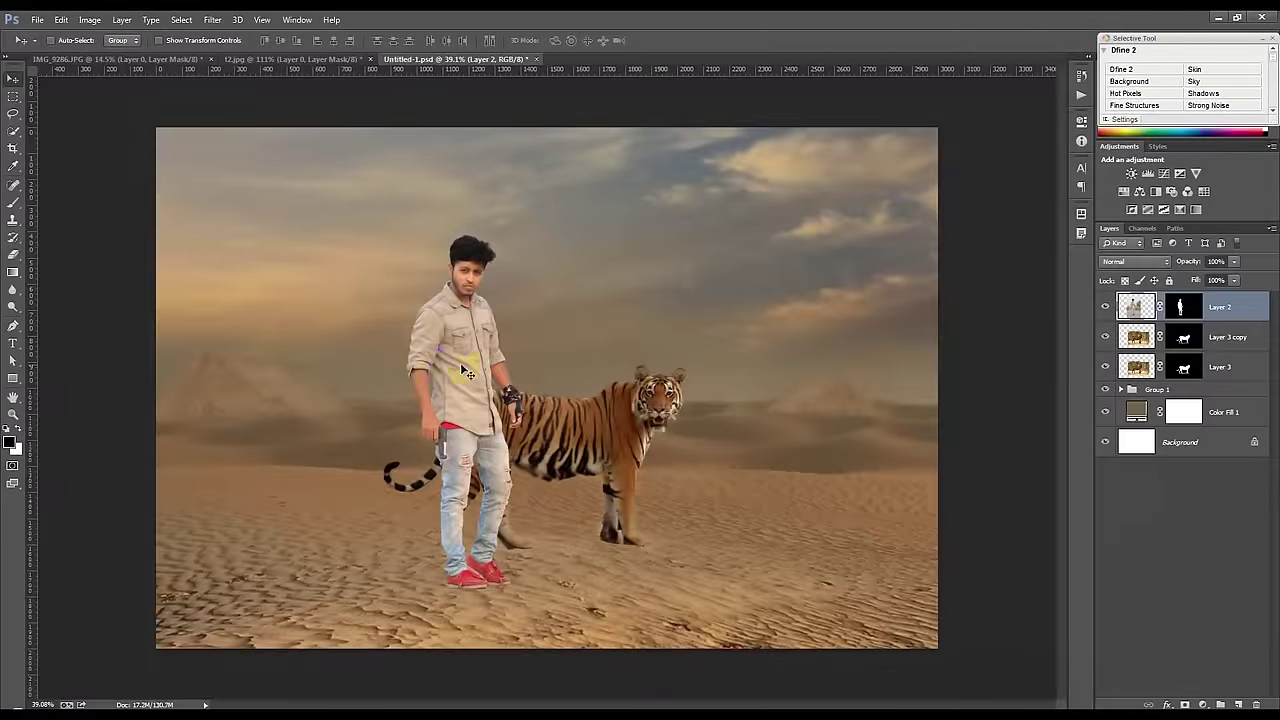
Step: Rotate the man about 3°, enlarge him to roughly 107%, and shift him up-right
key("ctrl+t")
left_click_drag(729, 309, 736, 330)
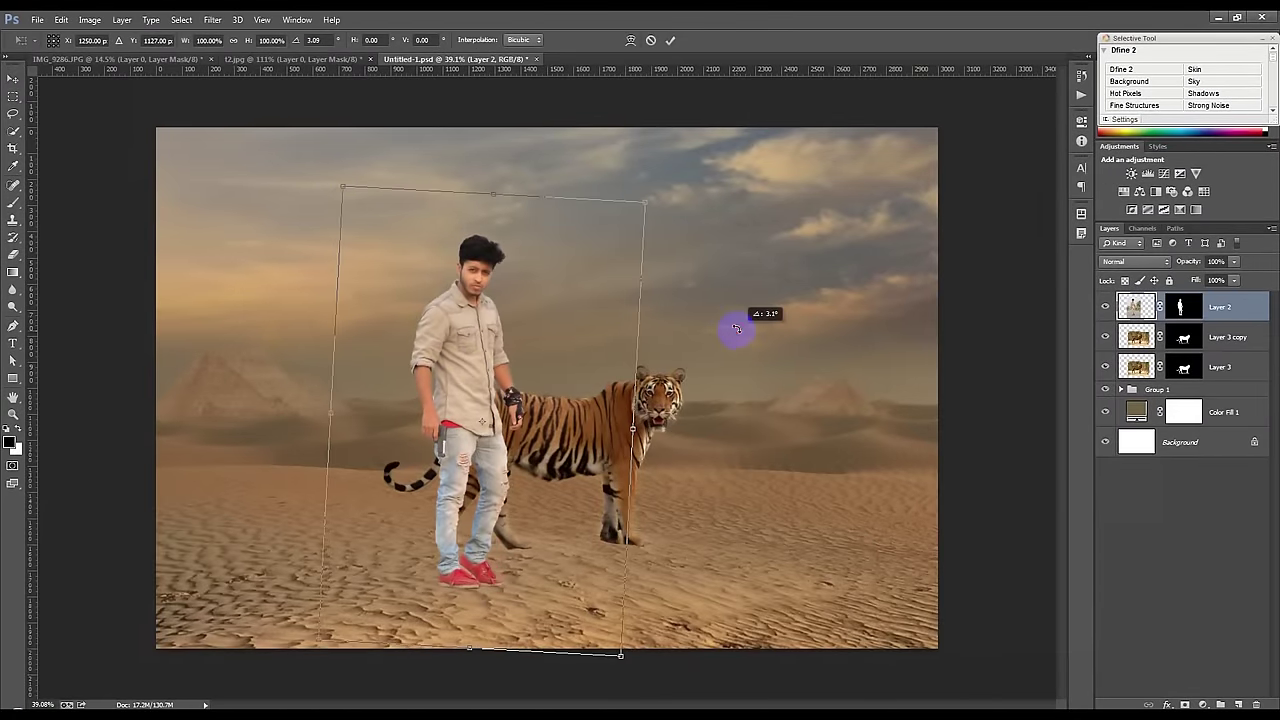
mouse_move(641, 204)
left_mouse_down()
mouse_move(668, 185)
mouse_move(654, 189)
left_mouse_up()
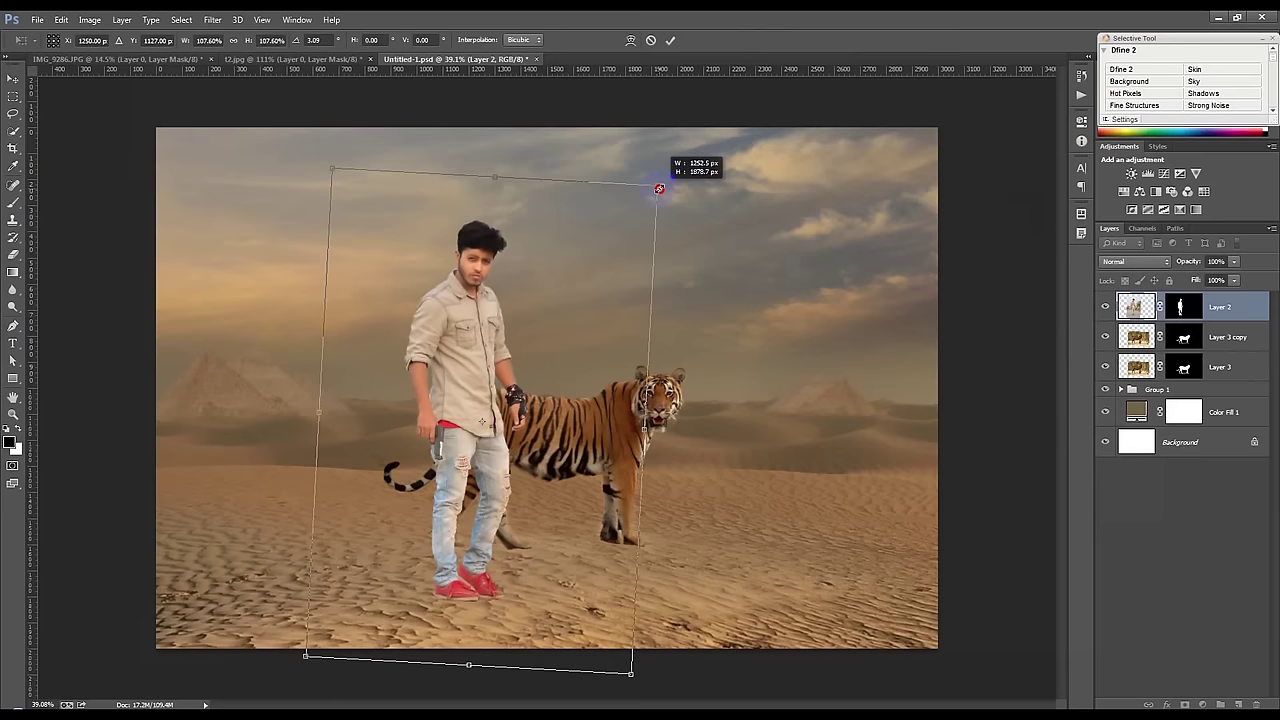
mouse_move(571, 251)
left_mouse_down()
mouse_move(591, 234)
mouse_move(627, 237)
mouse_move(601, 243)
left_mouse_up()
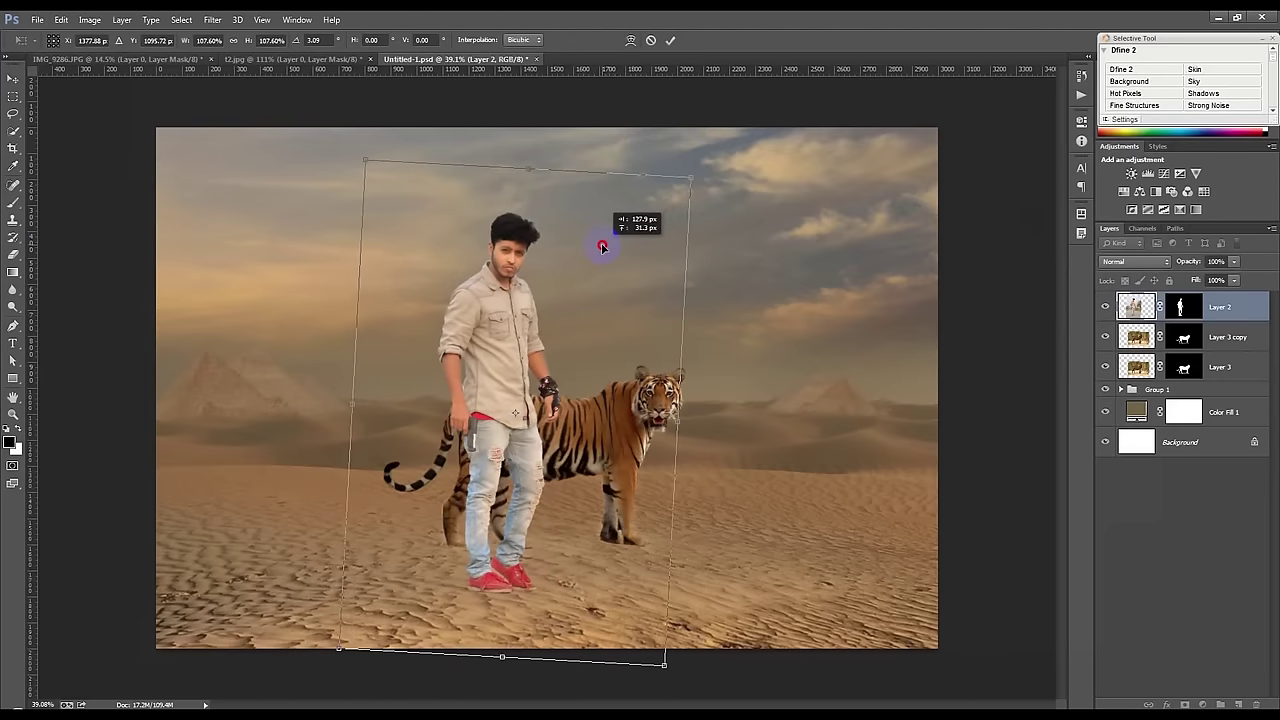
left_click(670, 40)
key("ctrl+0")
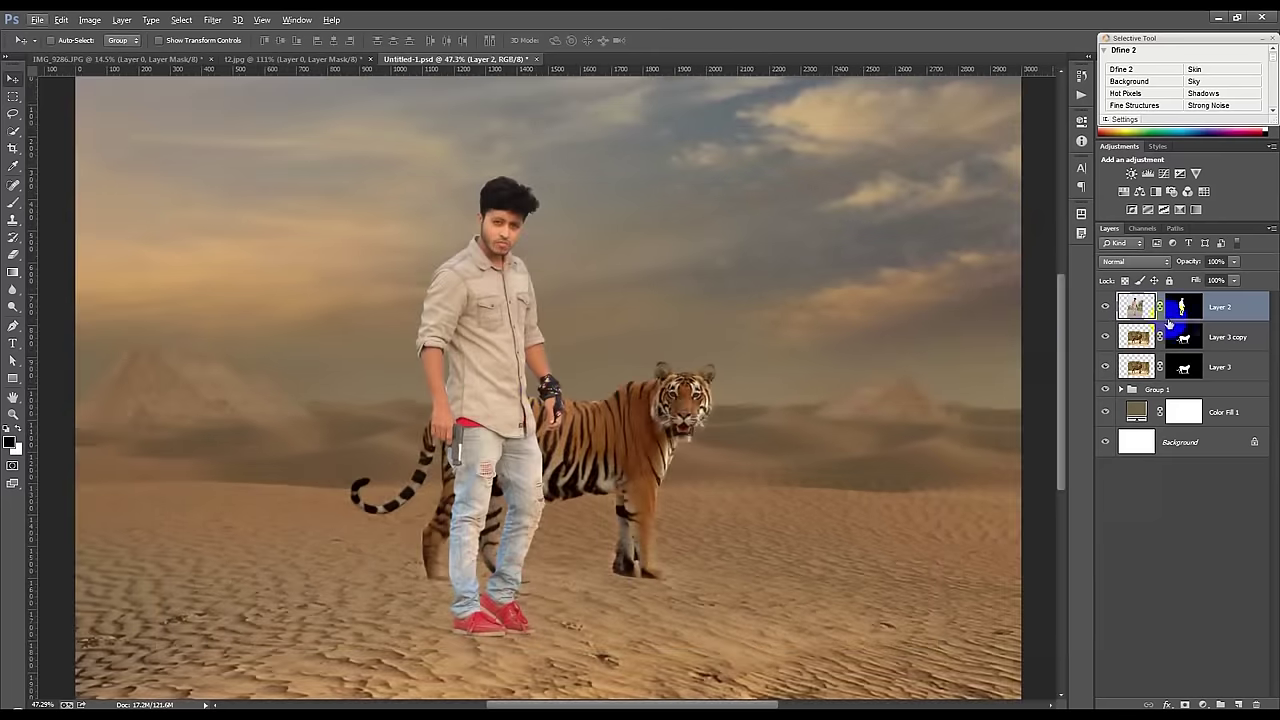
Step: Group Layer 3 and Layer 3 copy into Group 2, move it right, and tilt it about 2.74°
left_click(1230, 337)
left_click(1234, 369, "shift")
key("ctrl+g")
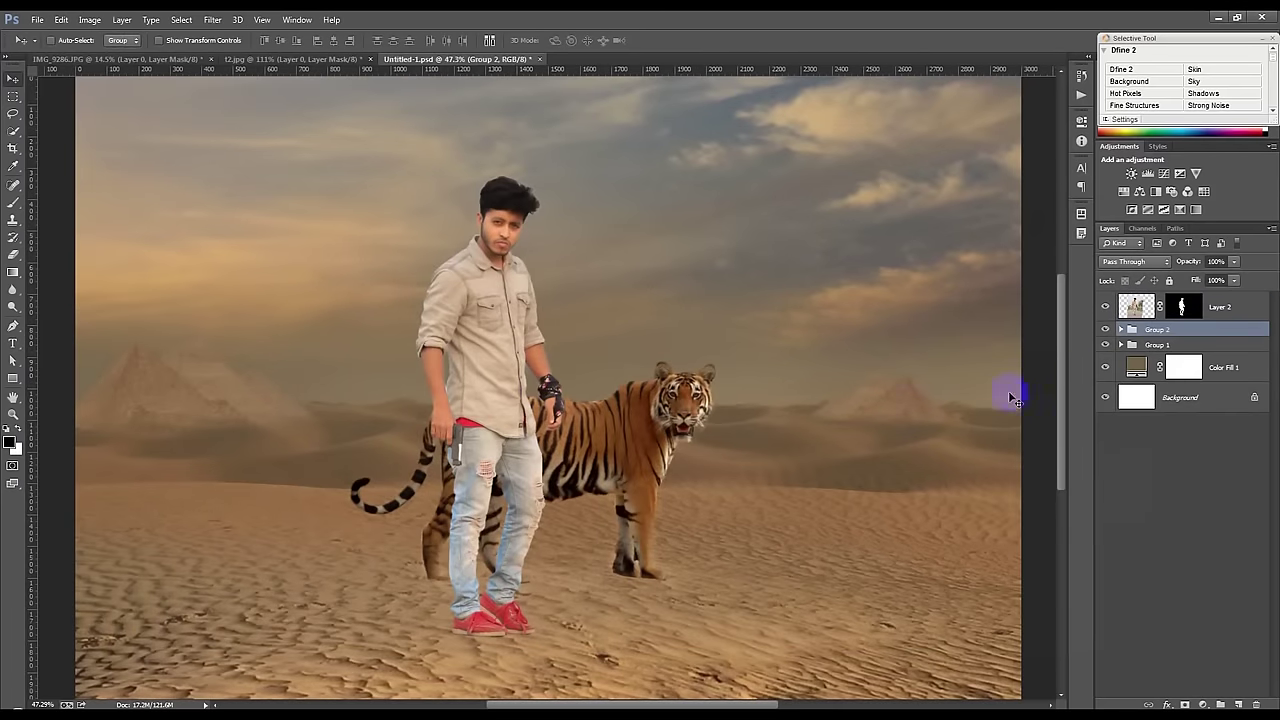
left_click_drag(878, 405, 843, 409)
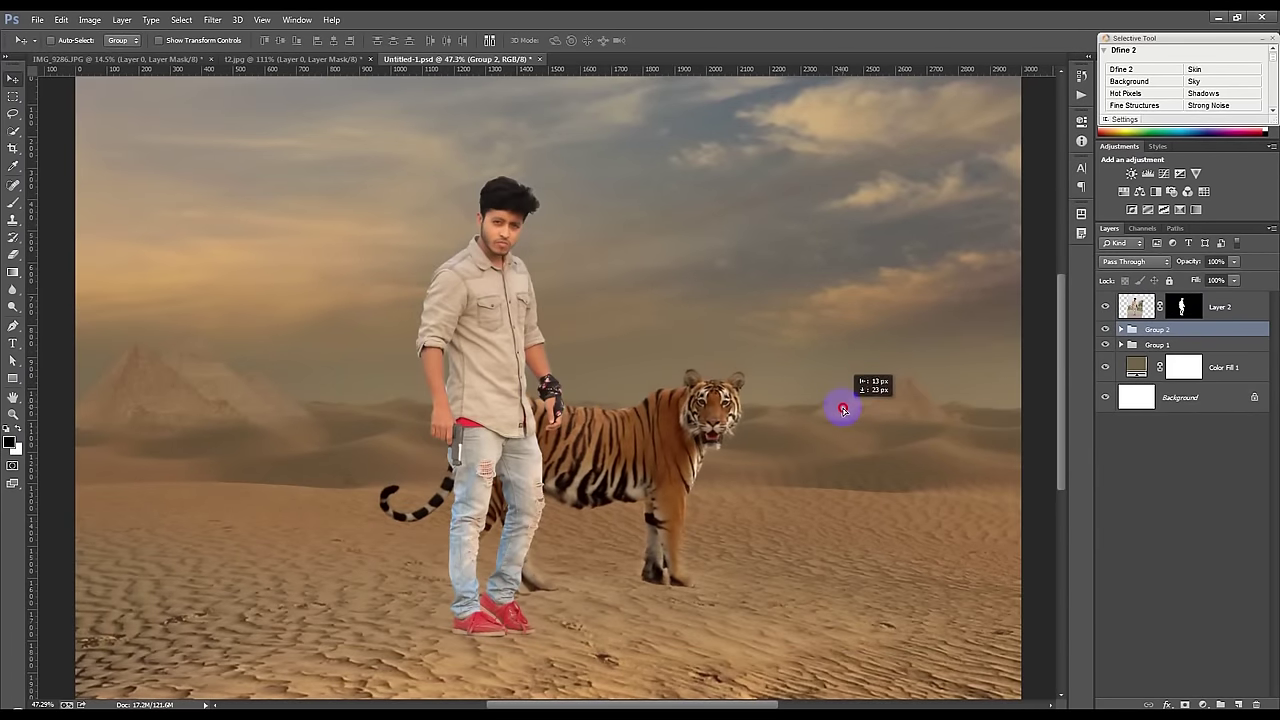
key("ctrl+t")
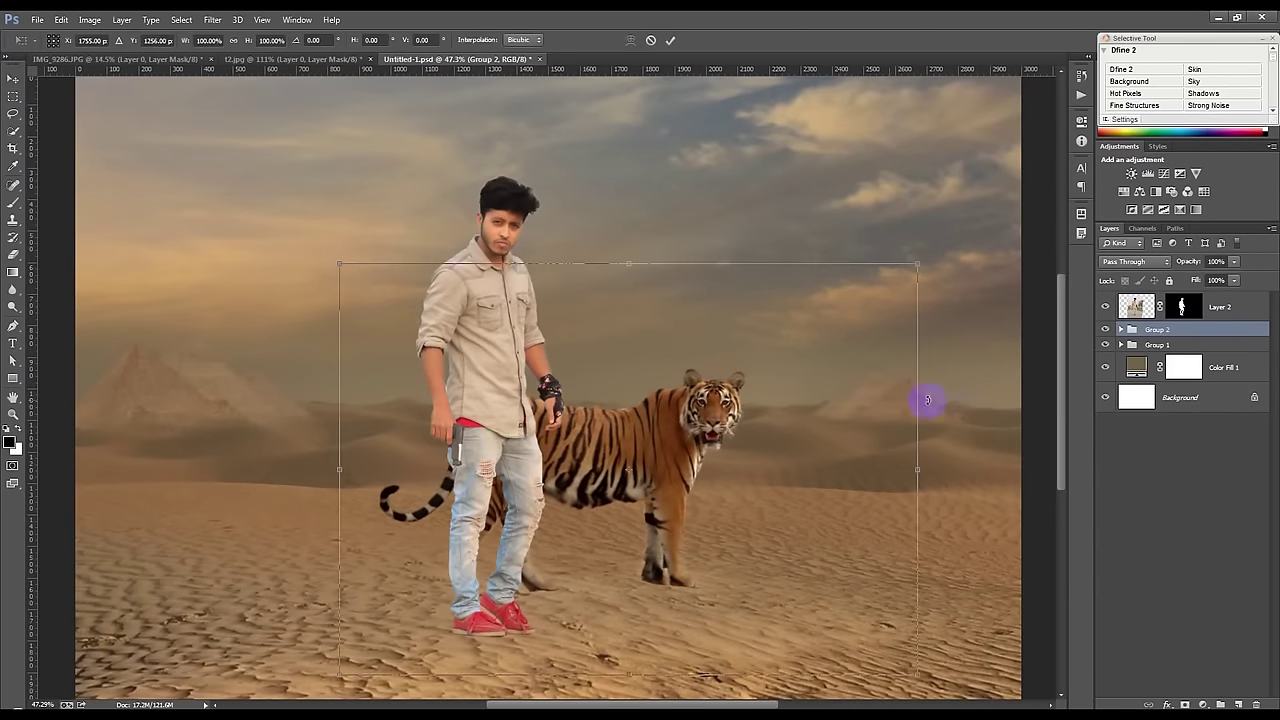
left_click_drag(968, 392, 966, 408)
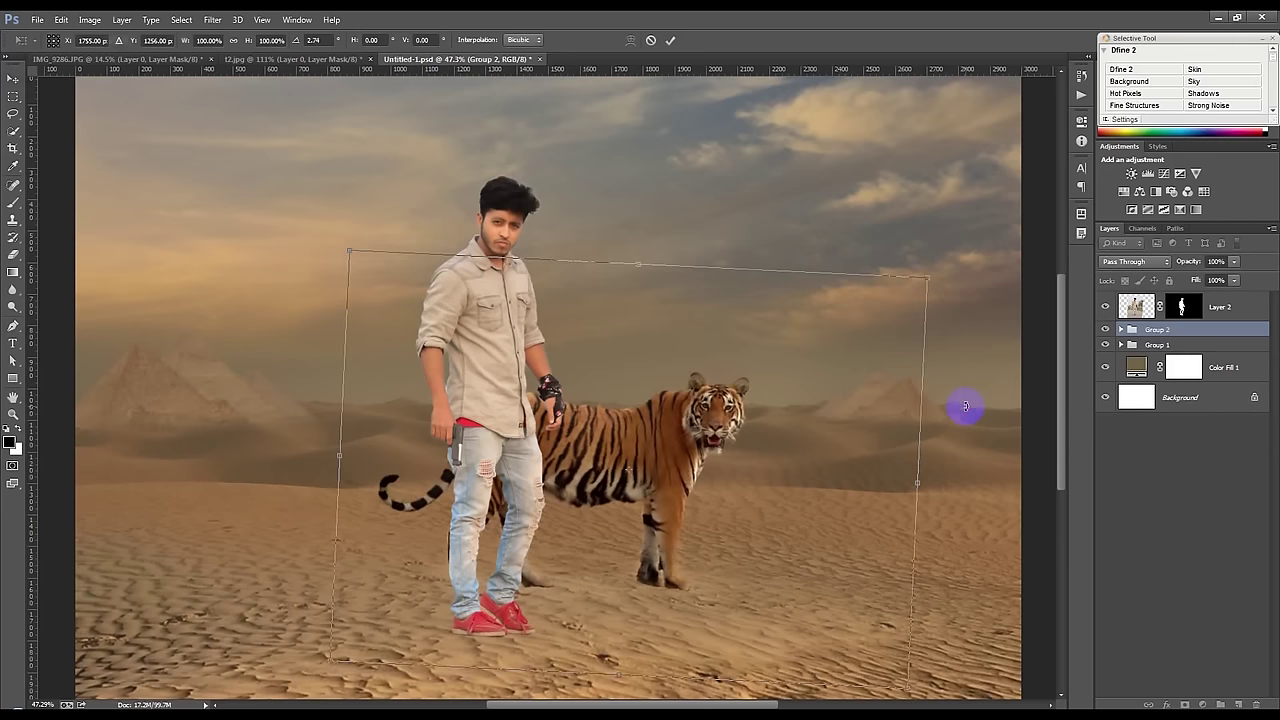
double_click(862, 404)
left_click(1182, 306, "ctrl")
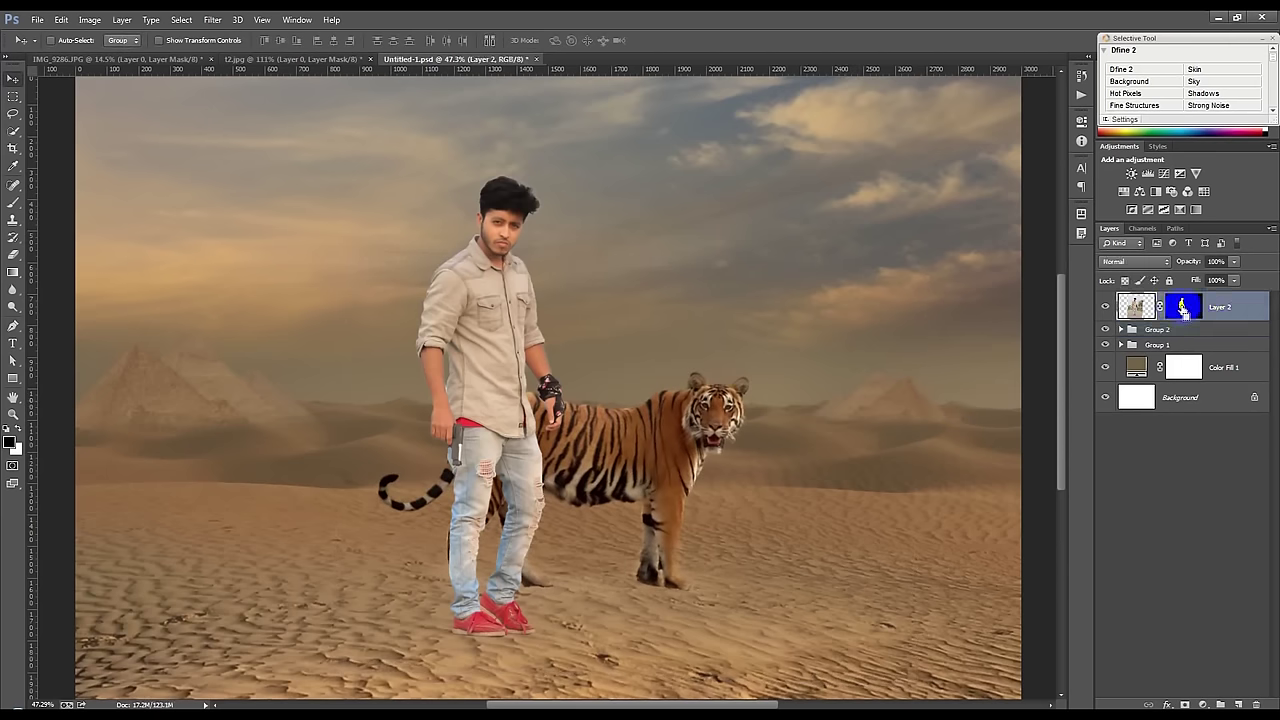
key("ctrl+shift+i")
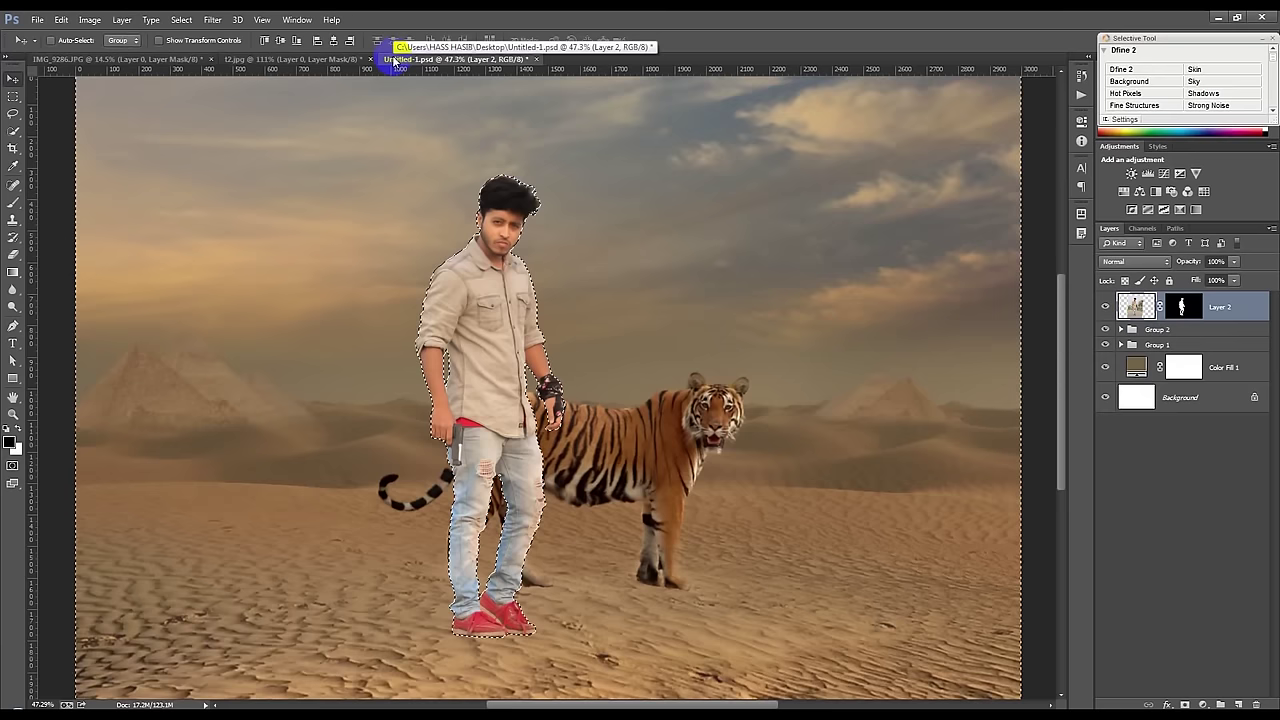
key("alt+BackSpace")
key("ctrl+d")
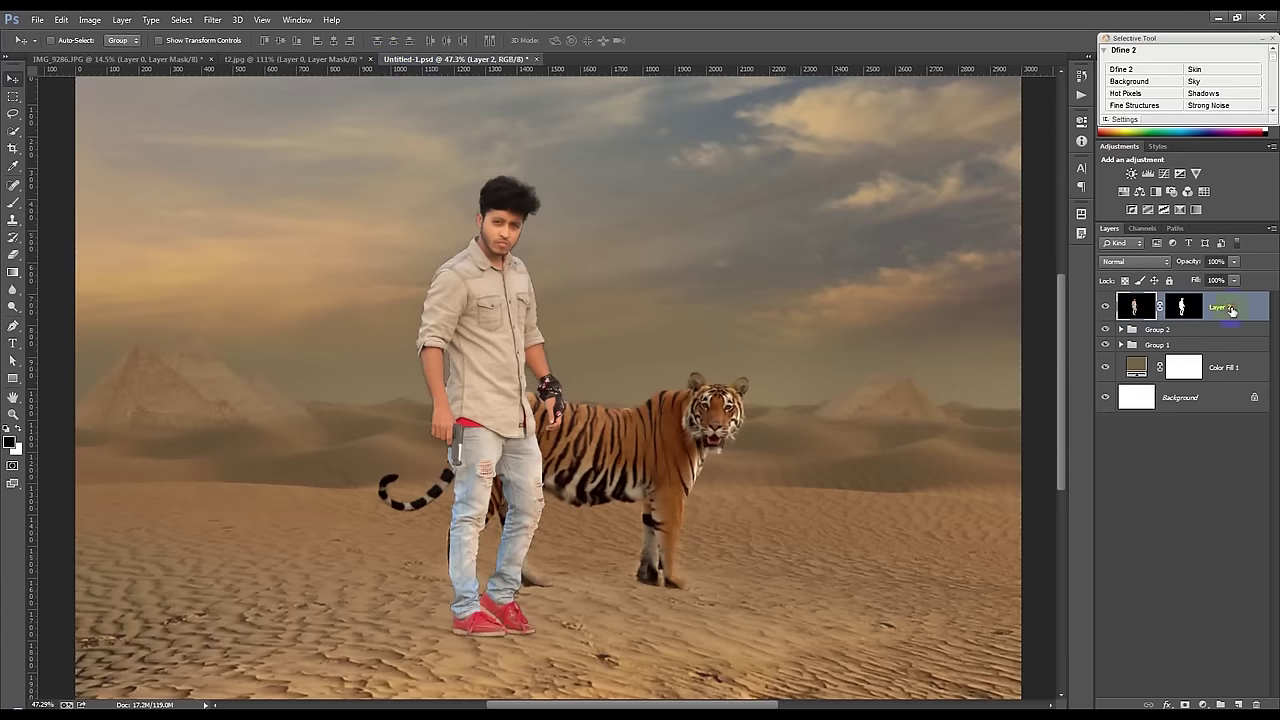
left_click(1182, 308, "ctrl")
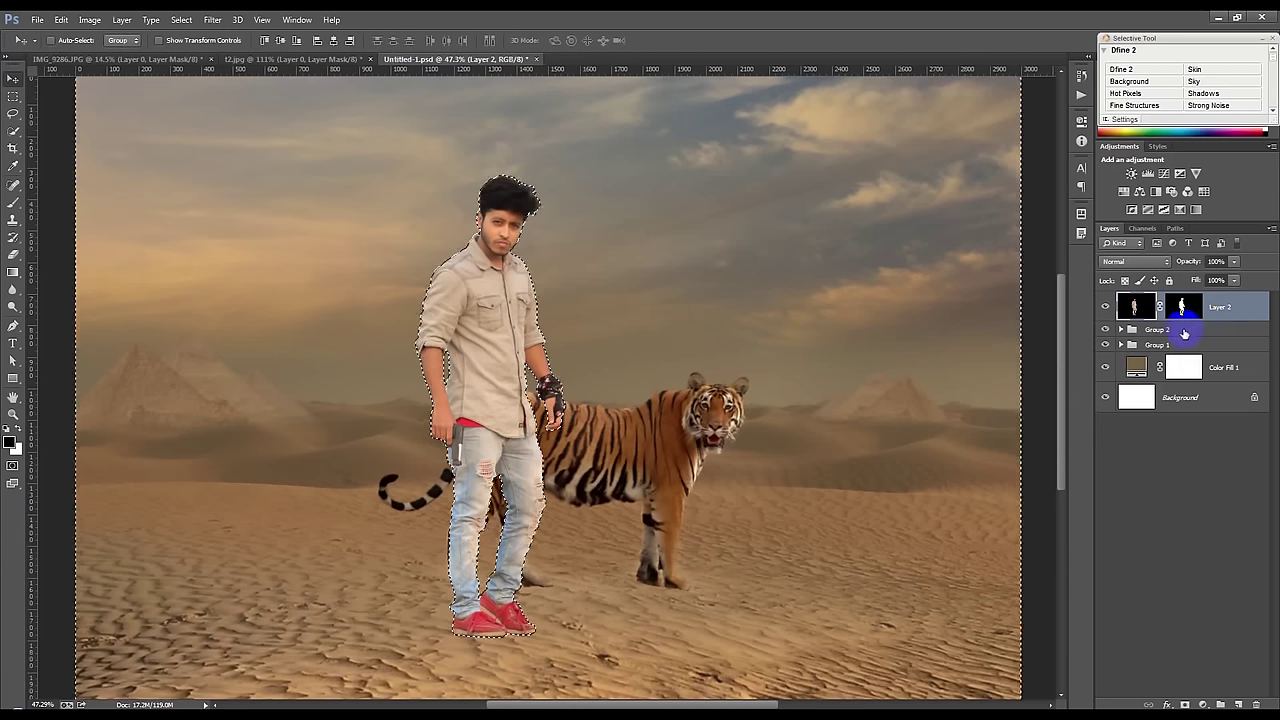
left_click(1182, 308)
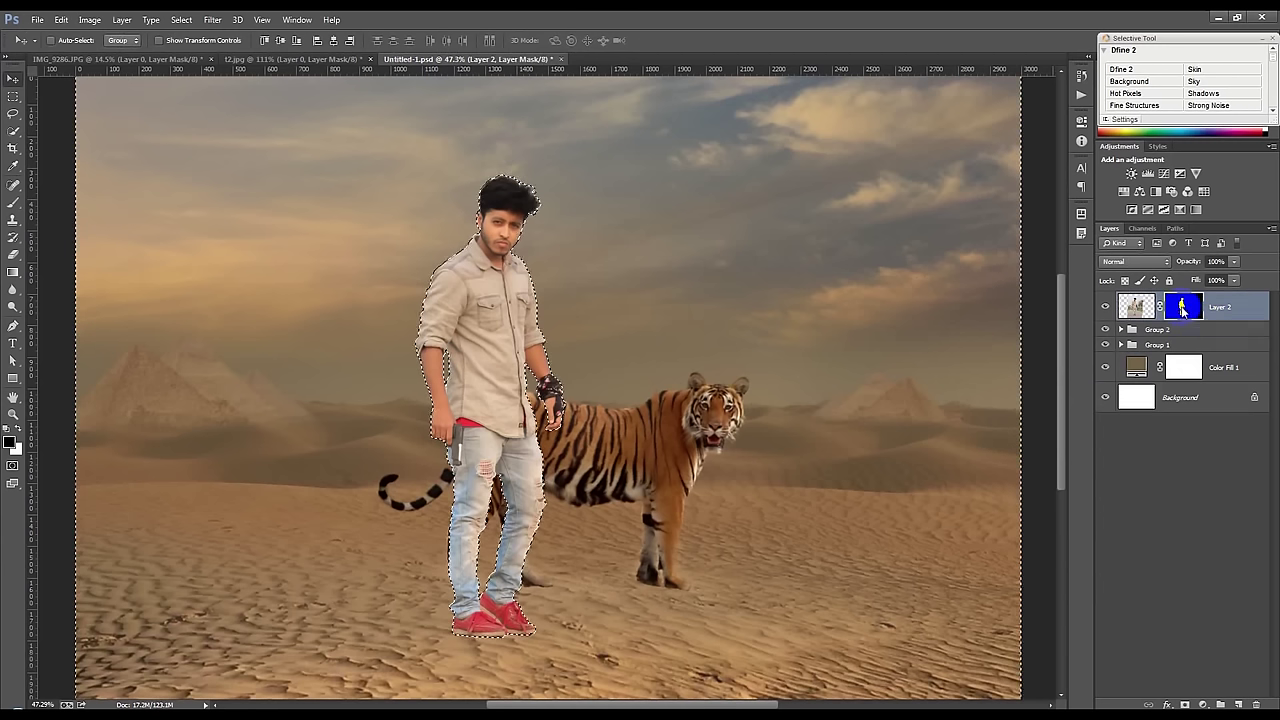
key("ctrl+i")
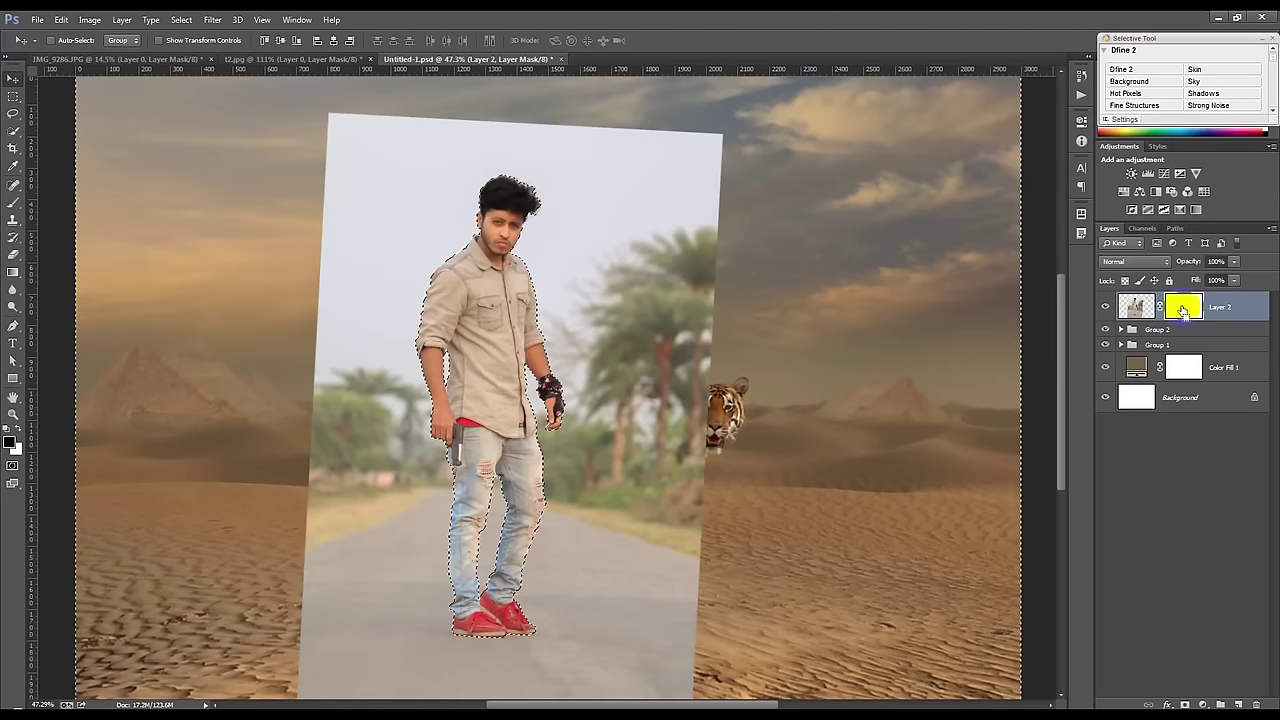
key("ctrl+i")
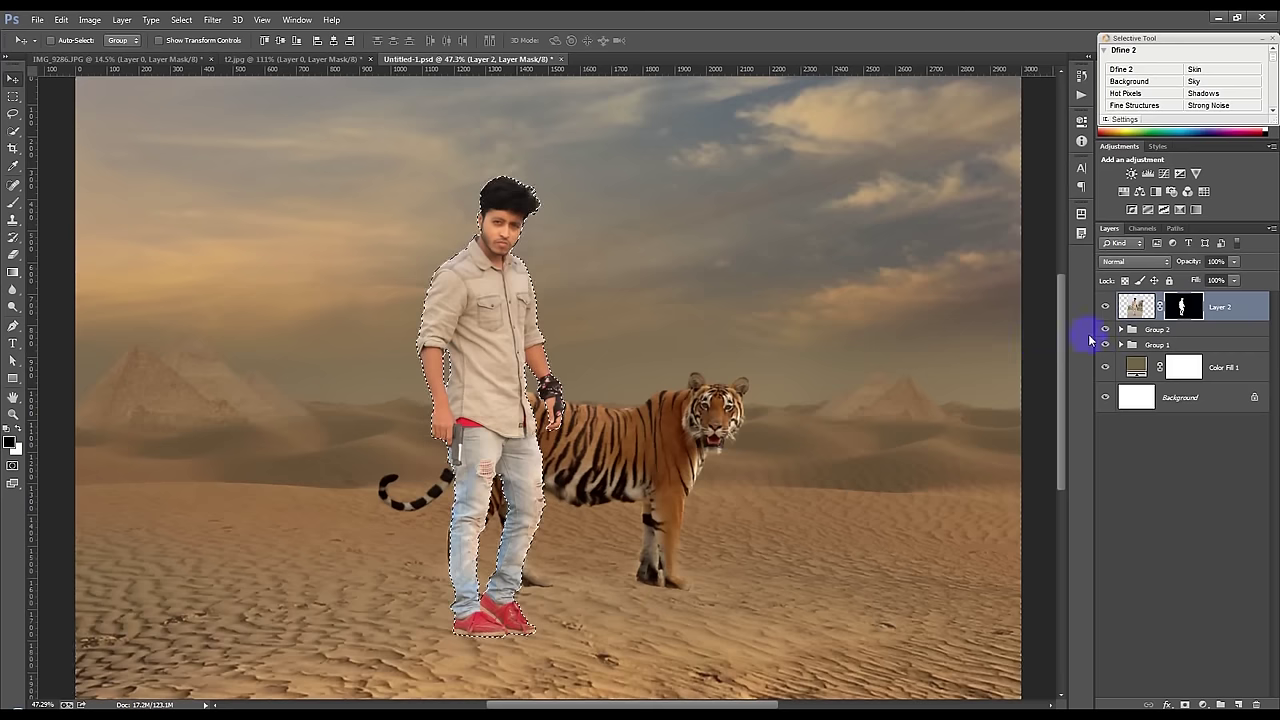
left_click(1090, 341)
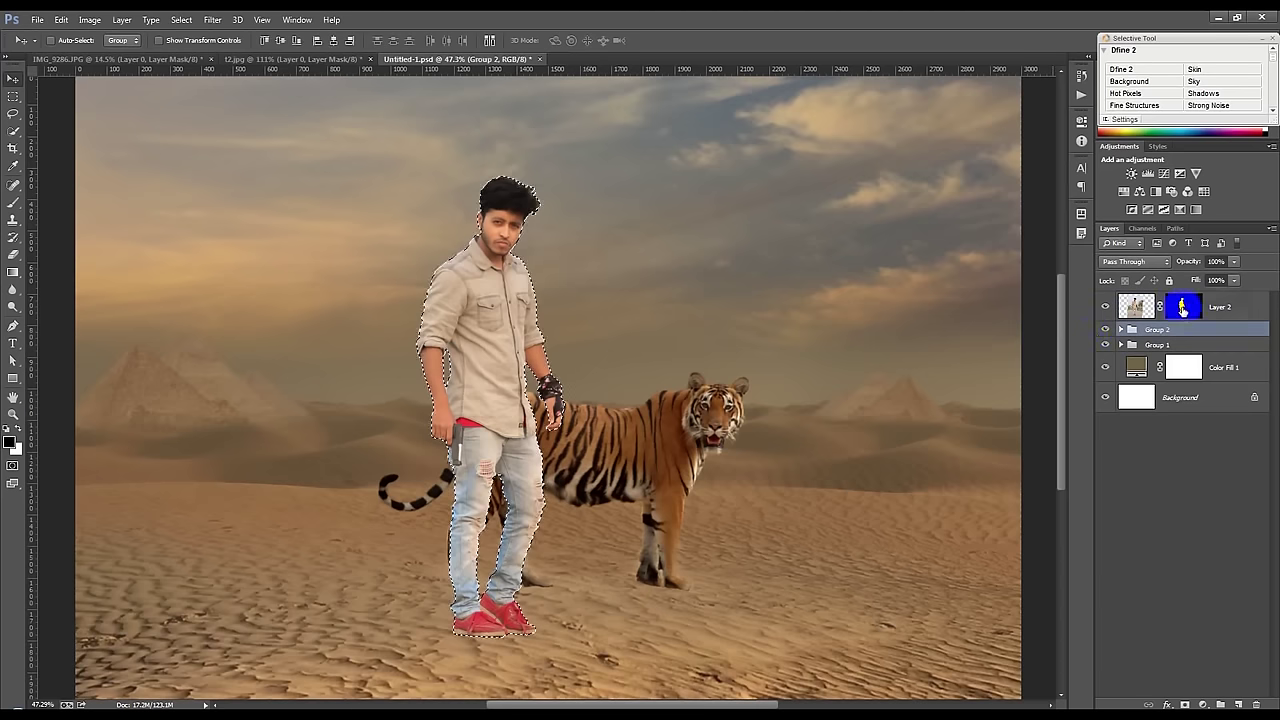
left_click(1180, 308)
key("ctrl+shift+i")
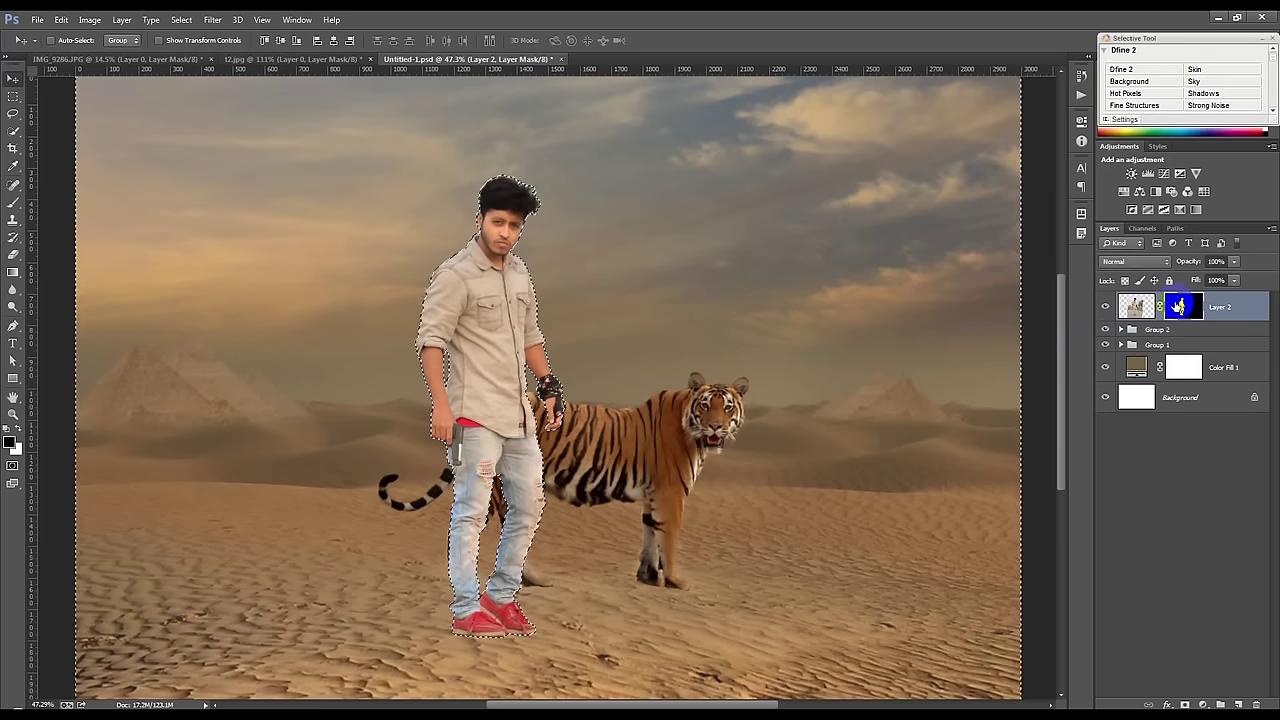
key("ctrl+d")
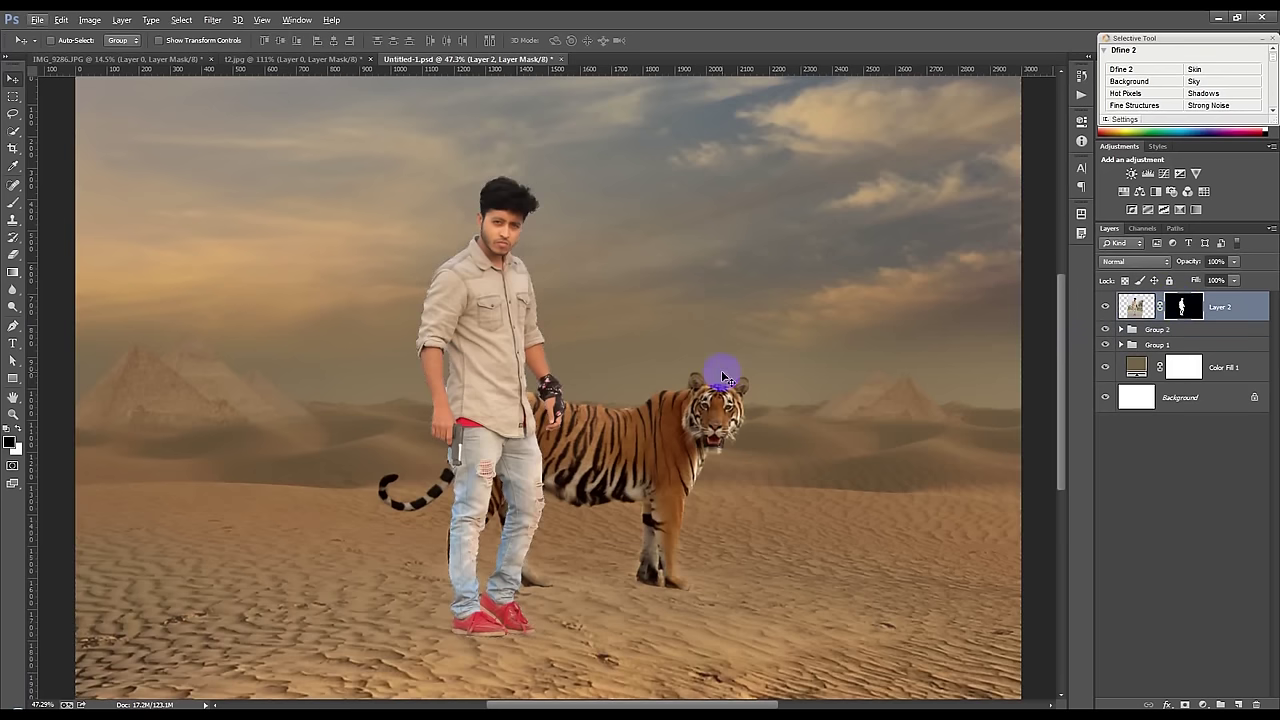
scroll(712, 420, "down", 2)
scroll(695, 422, "up", 1)
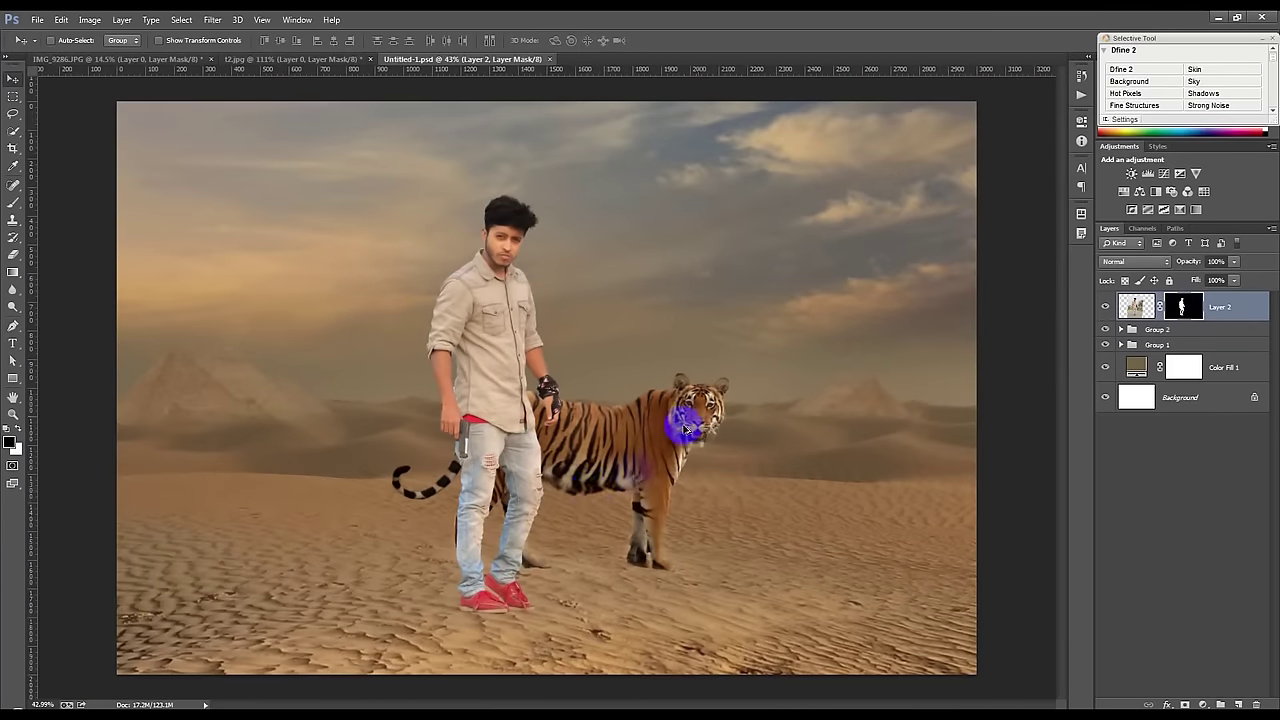
left_click(1220, 307)
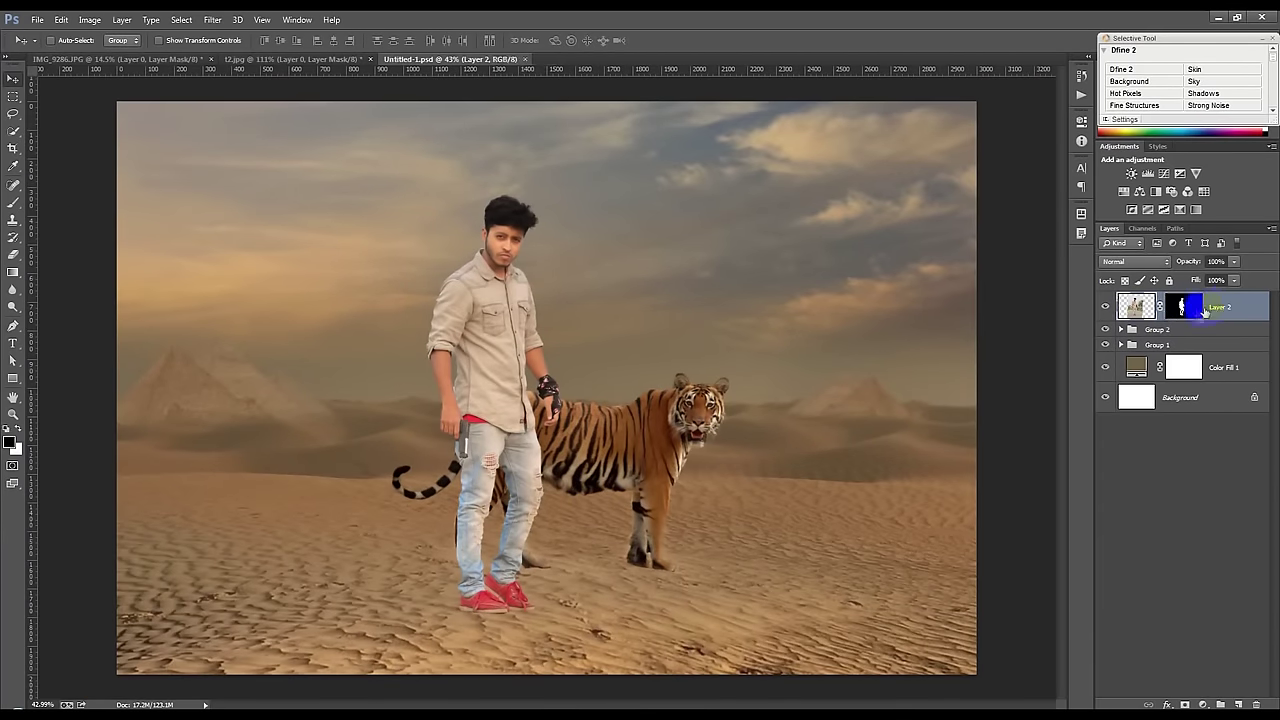
key("ctrl+j")
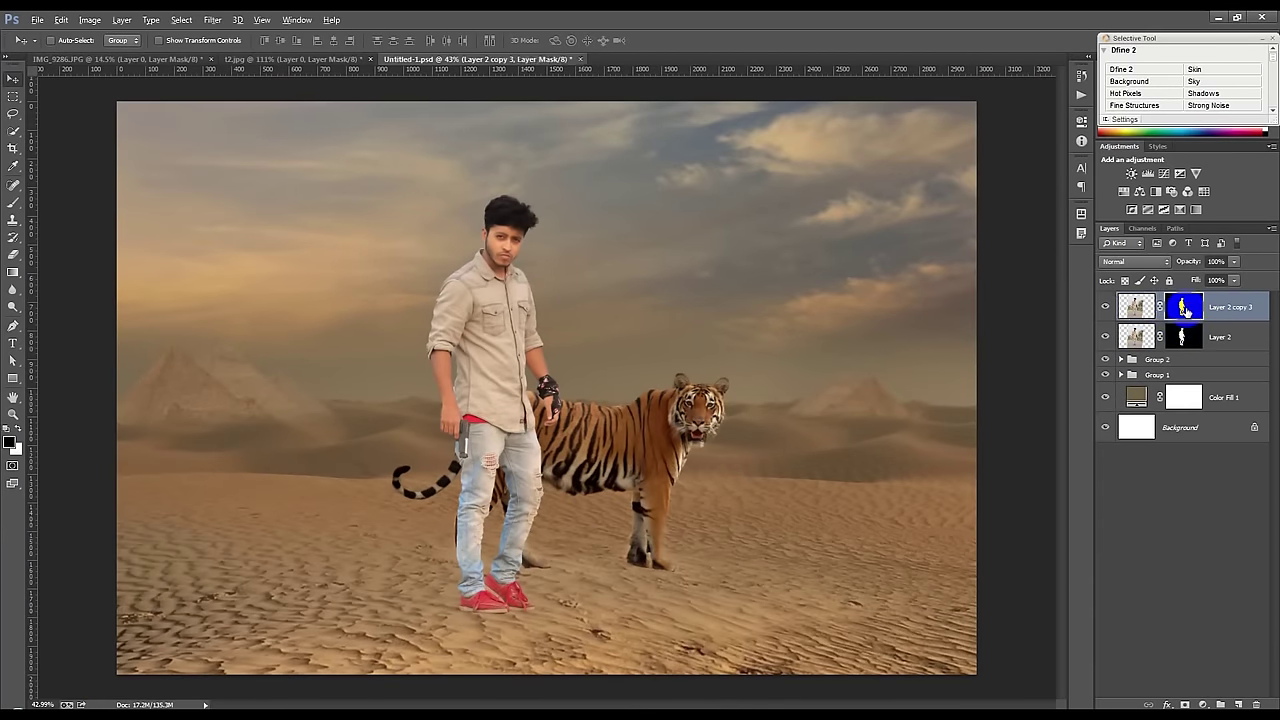
Step: Move Layer 2 copy 3 below the man's layer and set it to Multiply
left_click(1187, 312, "shift")
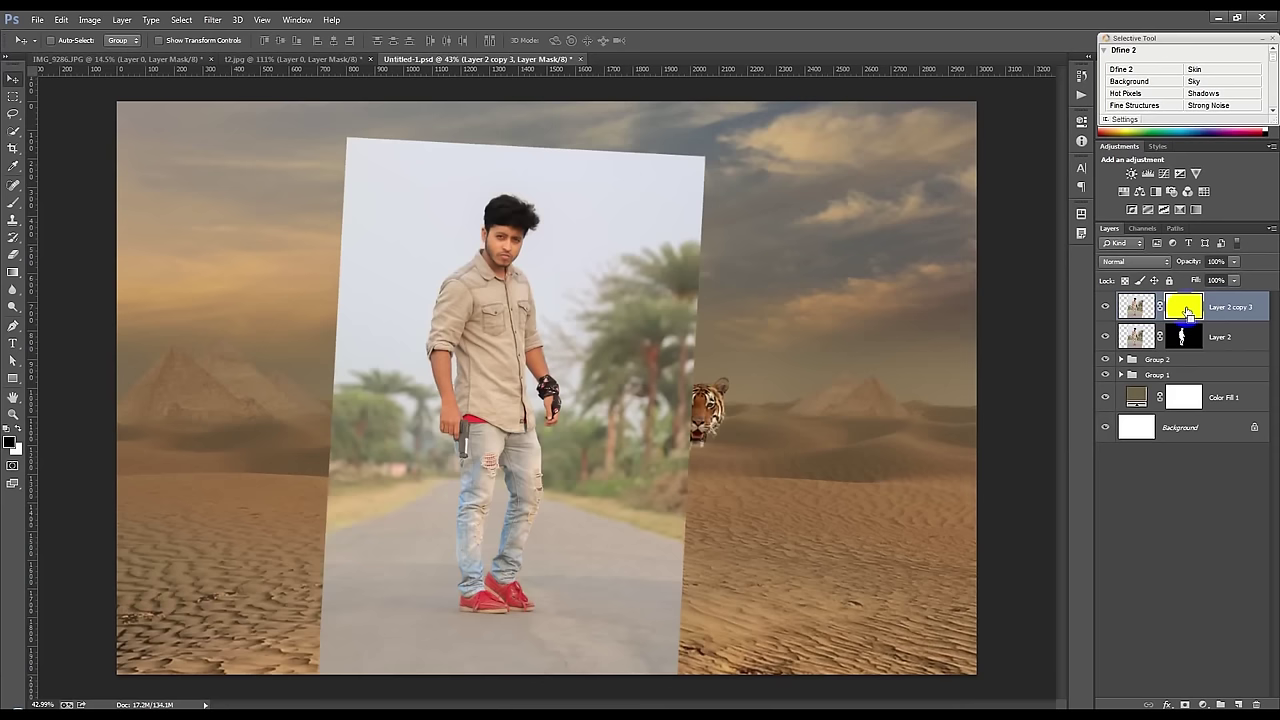
left_click_drag(1225, 311, 1222, 348)
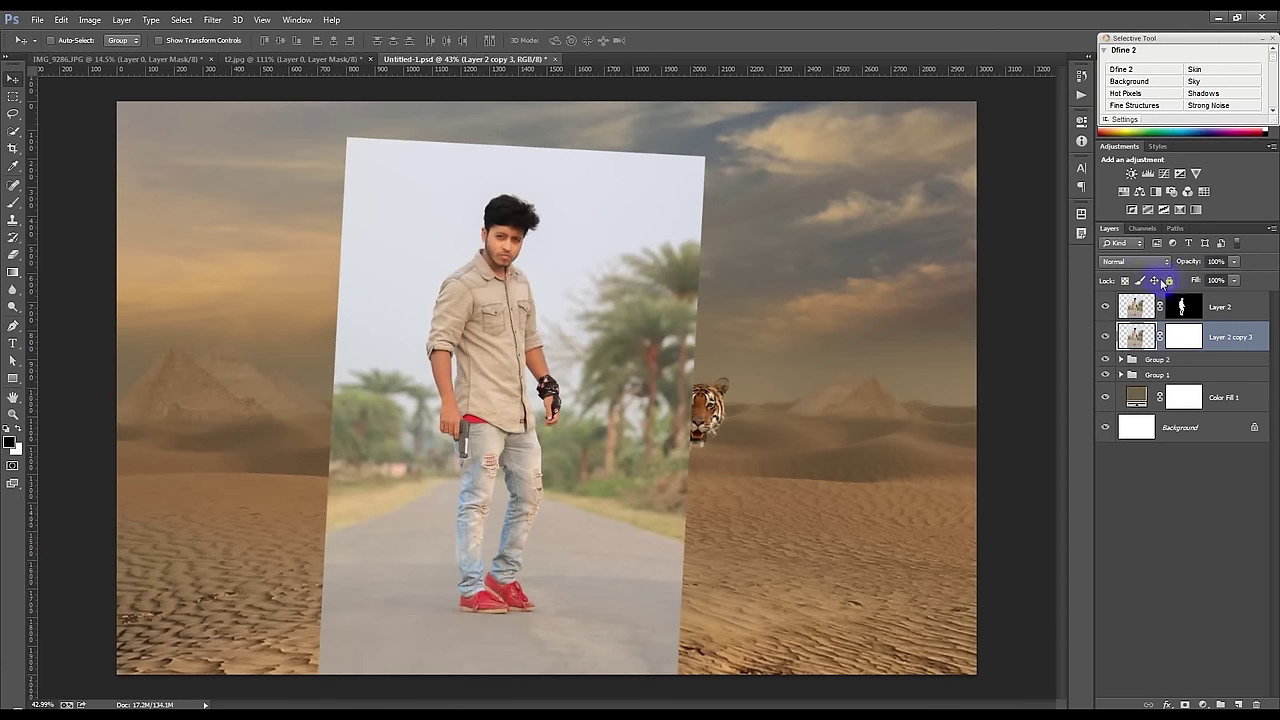
left_click(1135, 261)
left_click(1131, 318)
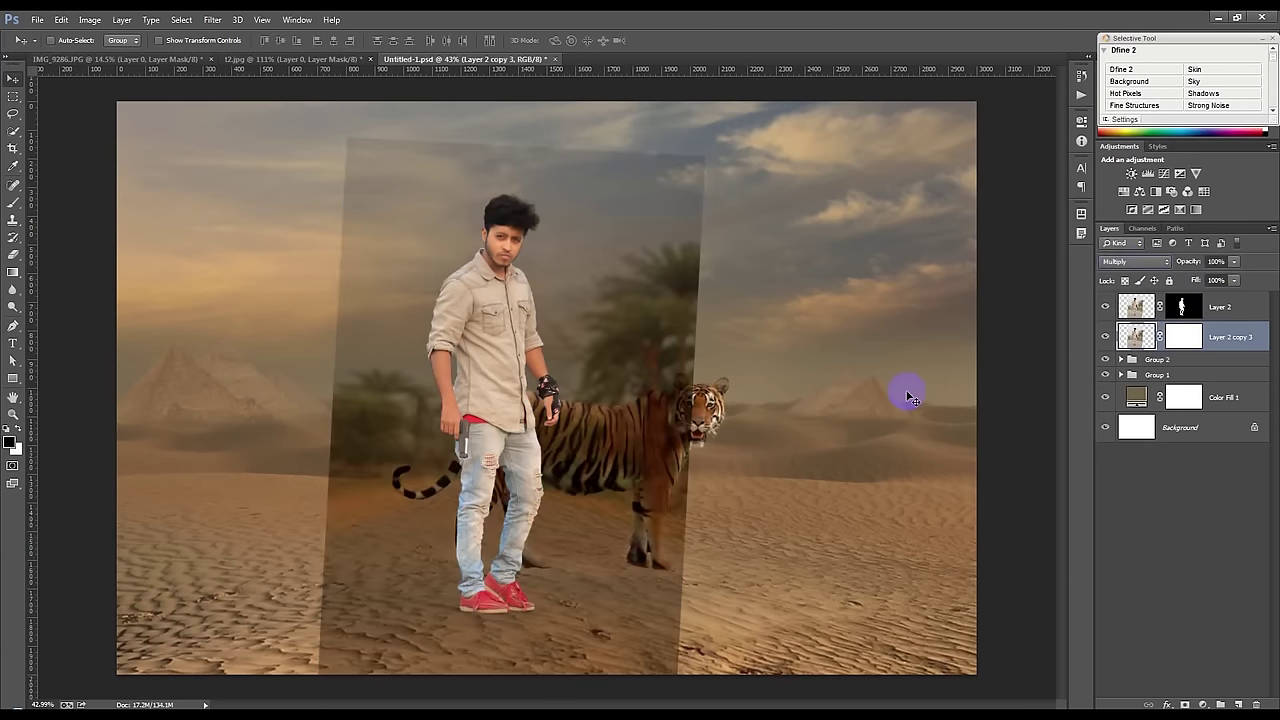
left_click(1183, 336)
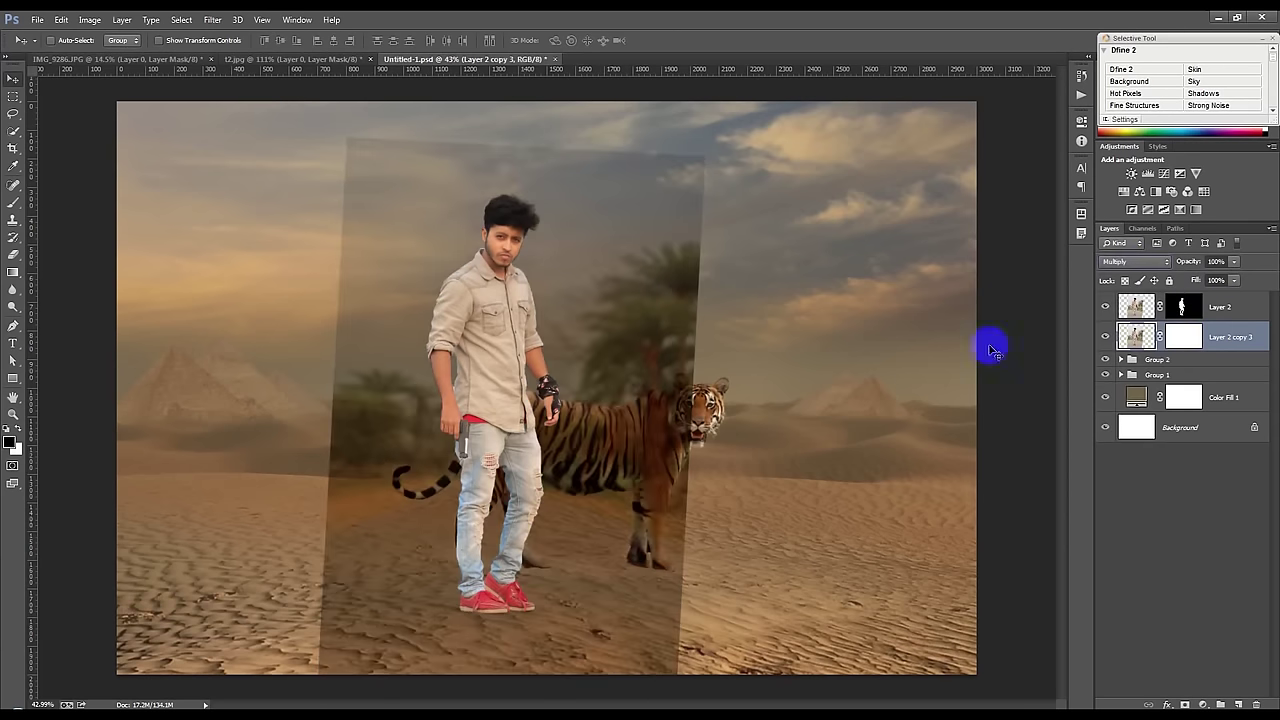
left_click(1108, 309)
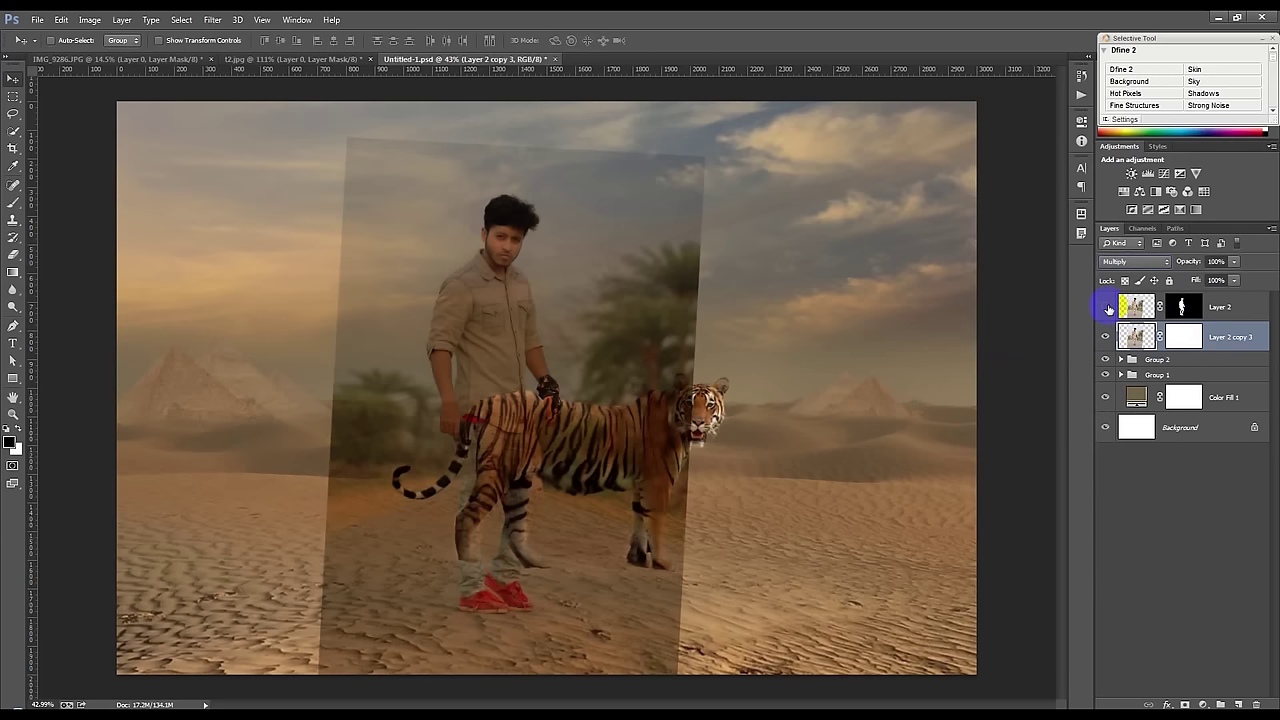
left_click(1106, 307)
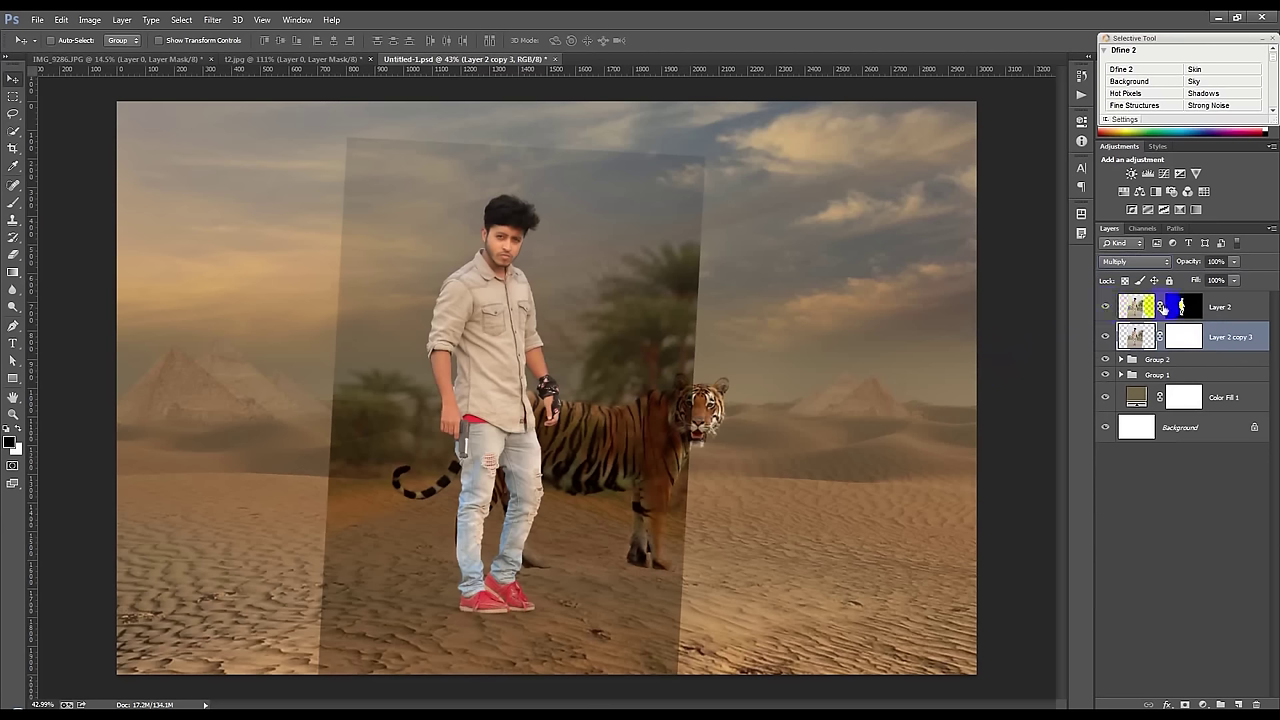
Step: Invert Layer 2 copy 3's mask to black so the overlay copy is fully hidden
left_click(1176, 336)
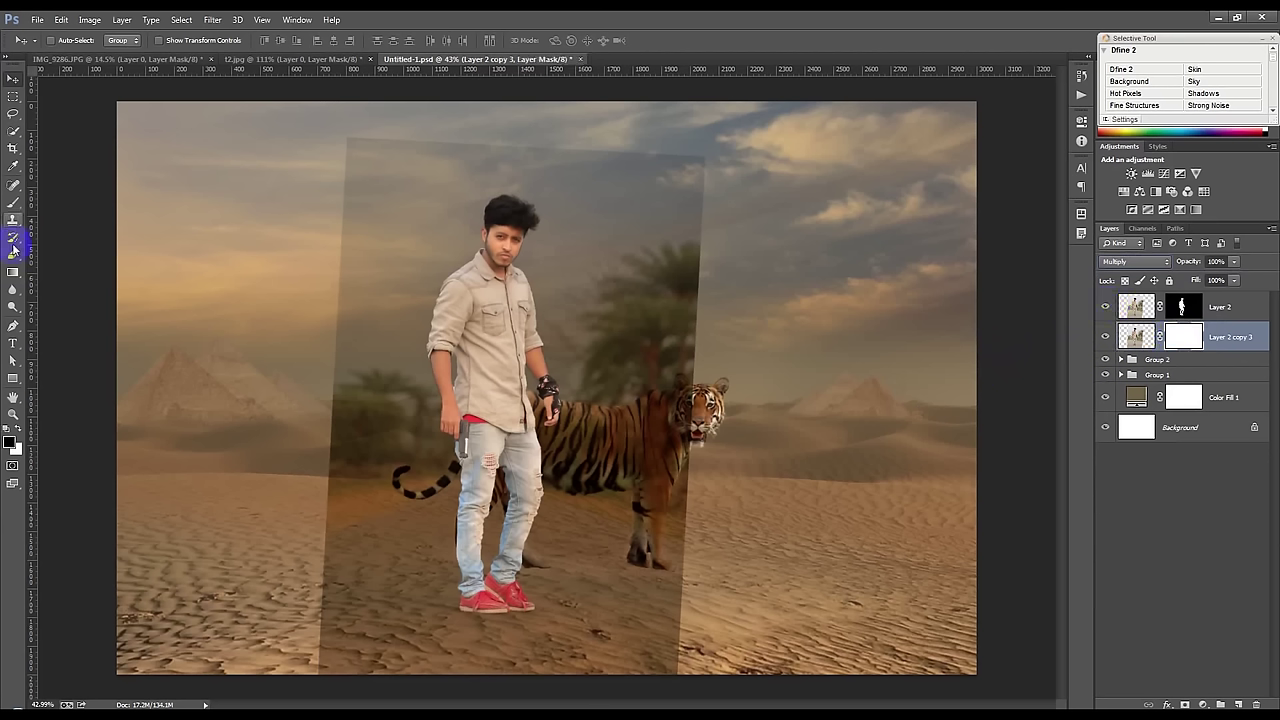
left_click(1003, 263)
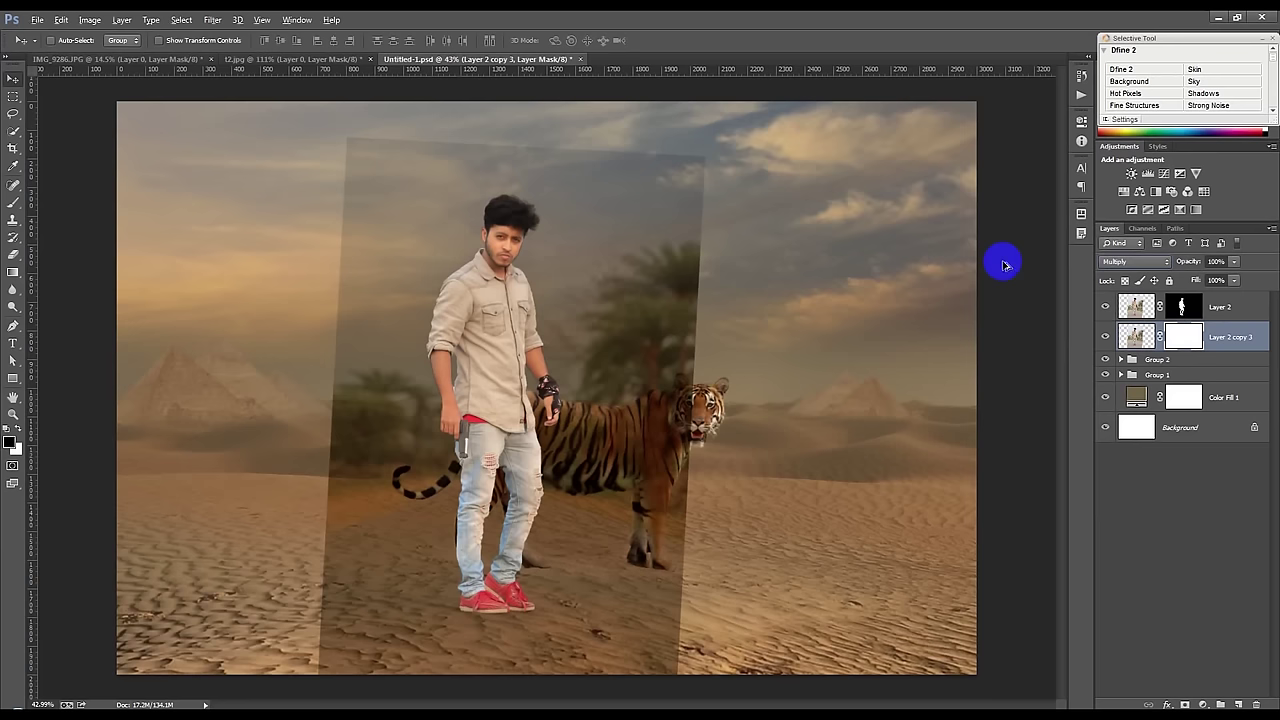
left_click(1183, 336)
left_click(1136, 336)
key("ctrl+i")
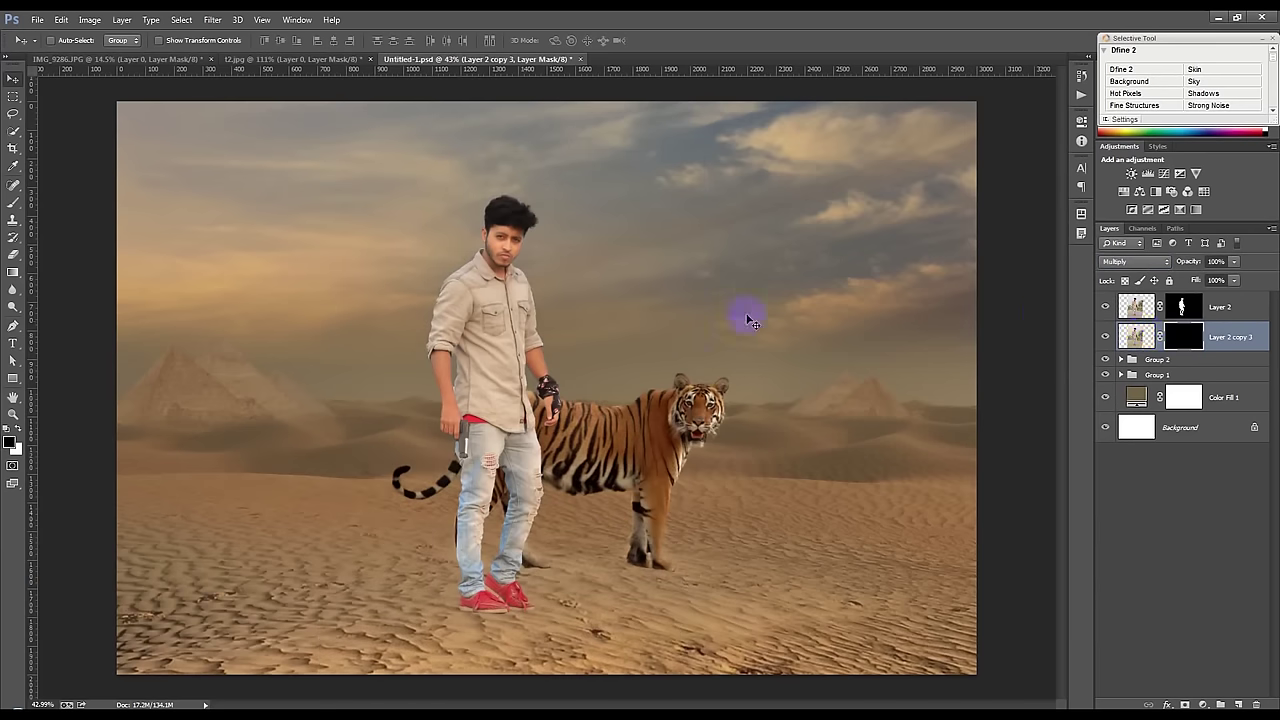
left_click(13, 203)
left_click(529, 585, "ctrl")
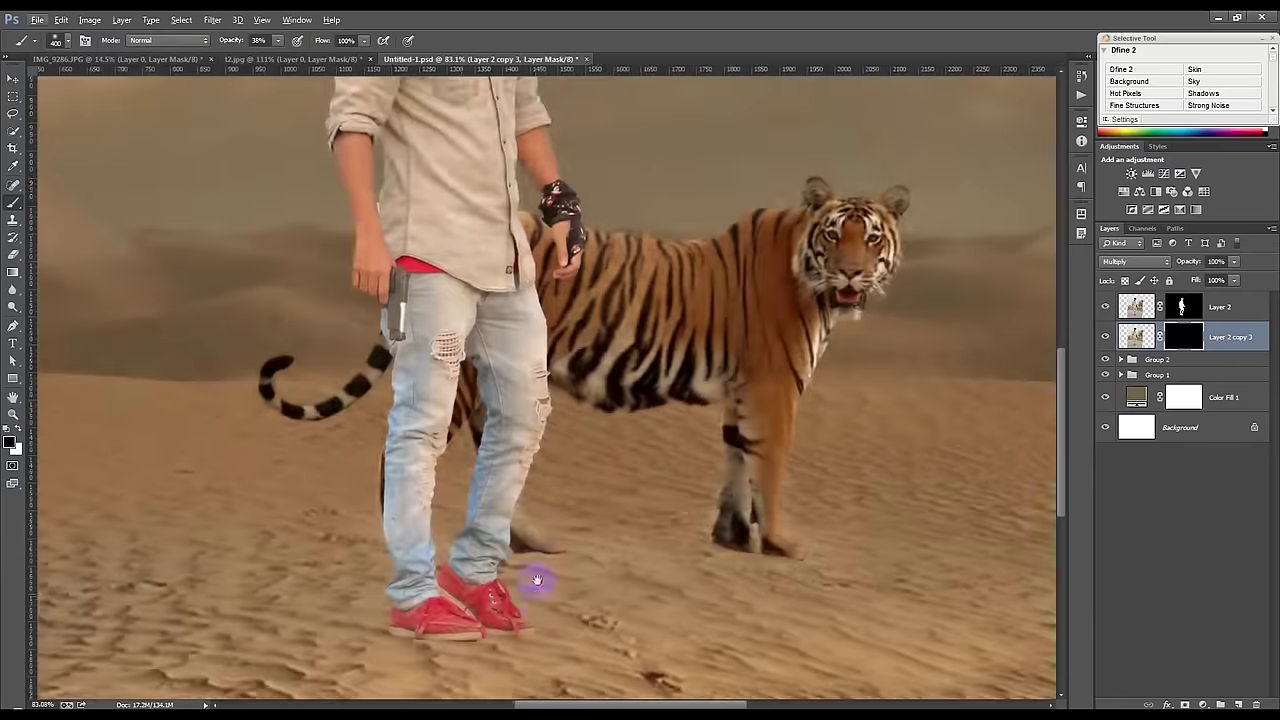
Step: Reset colours to white and black and paint shadow onto the sand under the shoes
left_click_drag(529, 583, 567, 509)
left_click(513, 527)
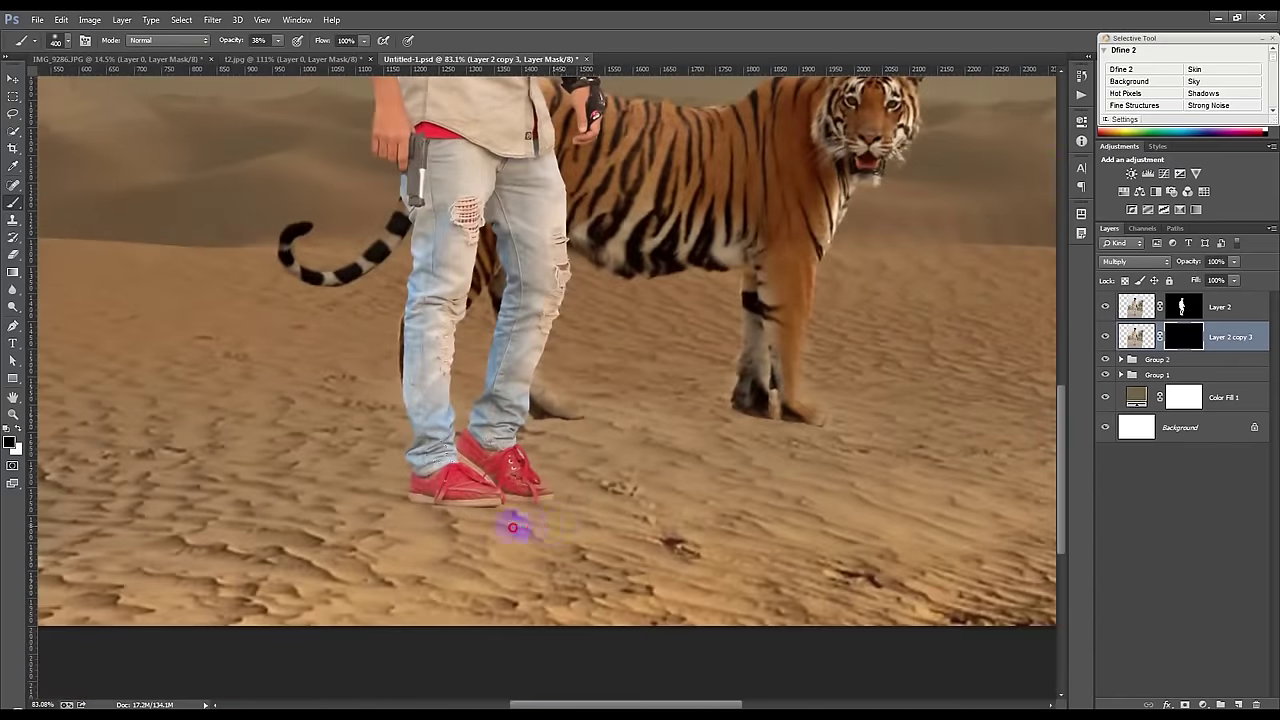
left_click(8, 428)
left_click(660, 530)
mouse_move(622, 510)
left_mouse_down()
mouse_move(433, 490)
mouse_move(595, 486)
left_mouse_up()
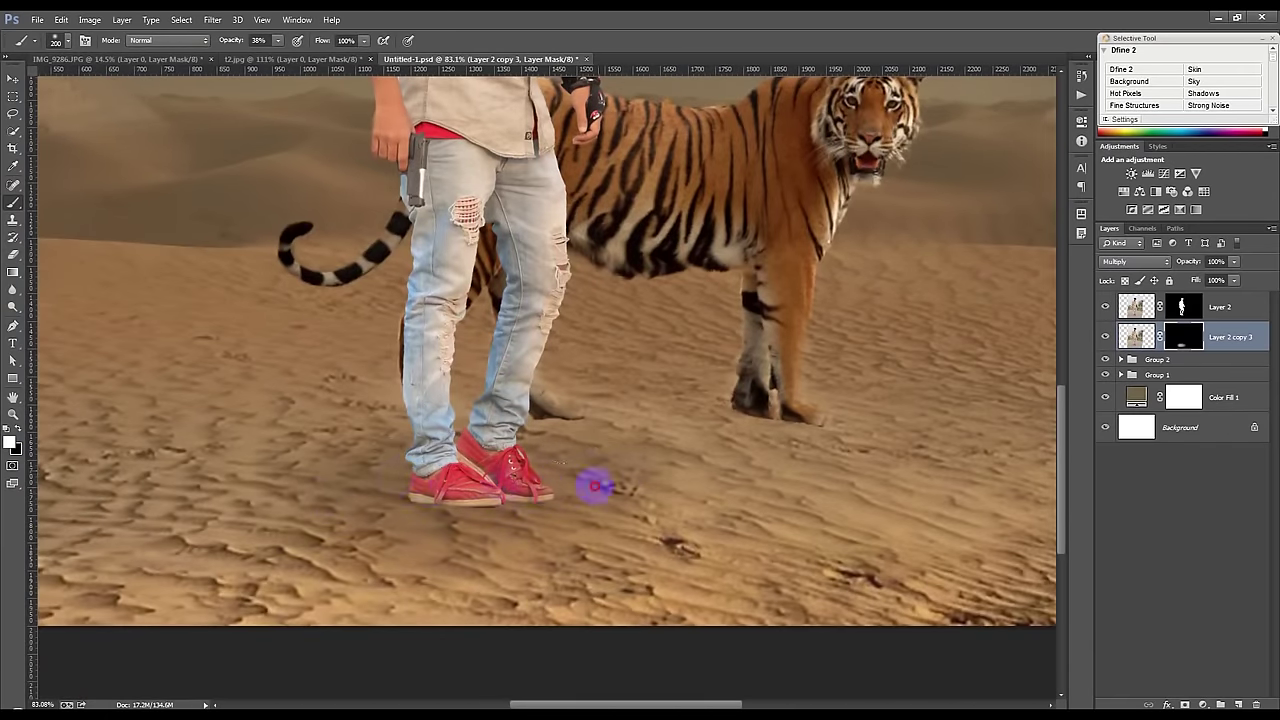
left_click_drag(513, 482, 499, 497)
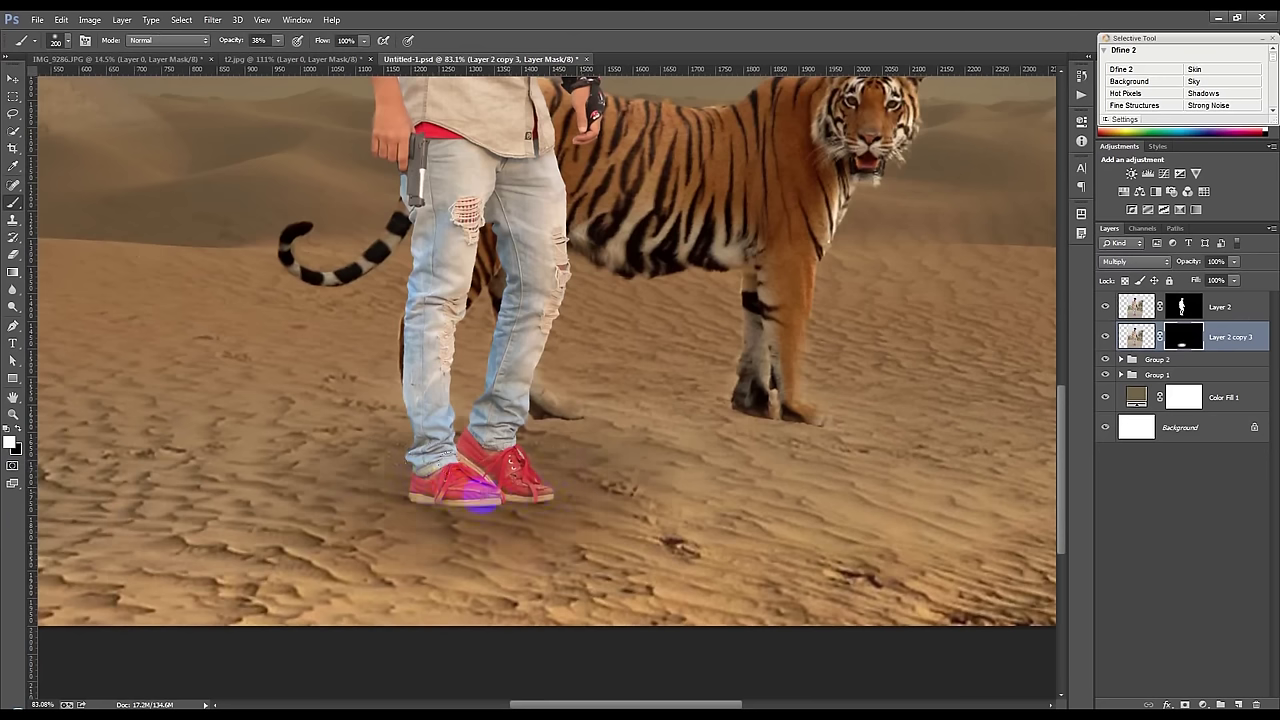
Step: With a 250 brush at 4% then 67% opacity, soften the shadow below and left of the legs
key("0")
left_click(20, 432)
left_click_drag(224, 42, 166, 51)
key("bracketright")
mouse_move(312, 520)
left_mouse_down()
mouse_move(343, 534)
mouse_move(309, 500)
mouse_move(410, 588)
left_mouse_up()
left_click_drag(229, 40, 300, 63)
mouse_move(316, 522)
left_mouse_down()
mouse_move(380, 603)
mouse_move(372, 590)
left_mouse_up()
mouse_move(800, 507)
left_mouse_down()
mouse_move(586, 391)
mouse_move(485, 368)
mouse_move(362, 404)
left_mouse_up()
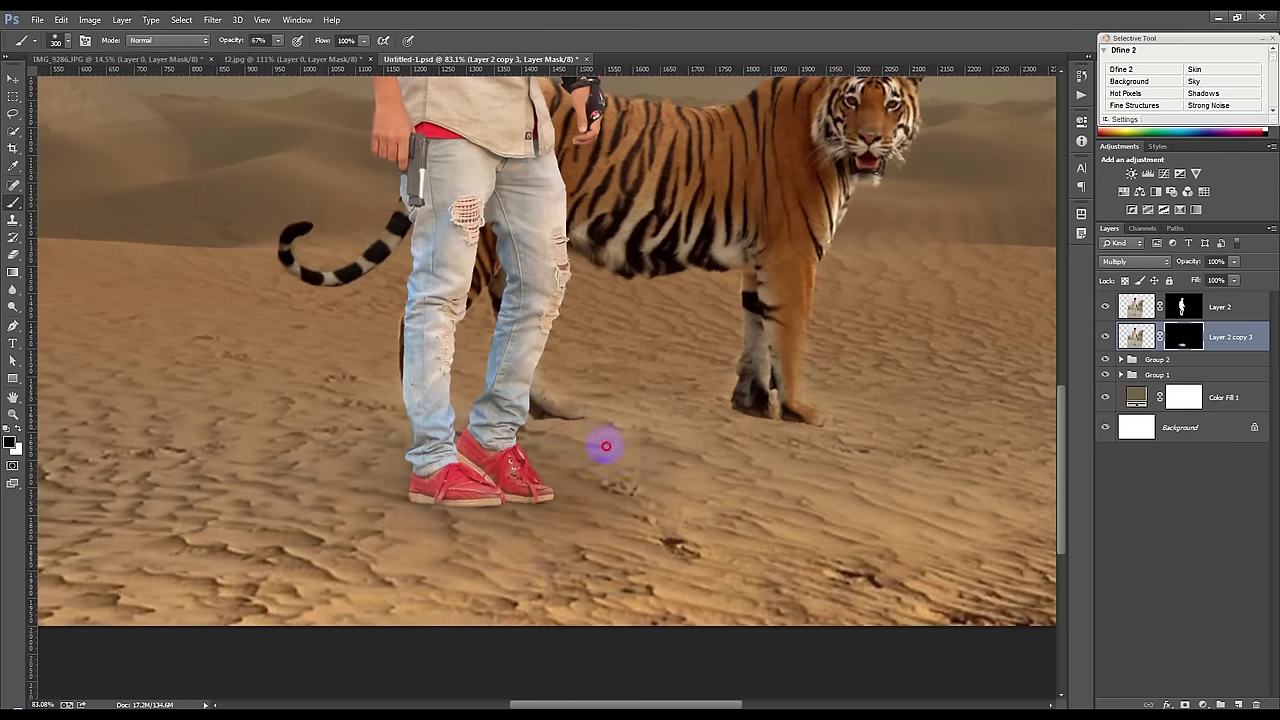
key("ctrl+0")
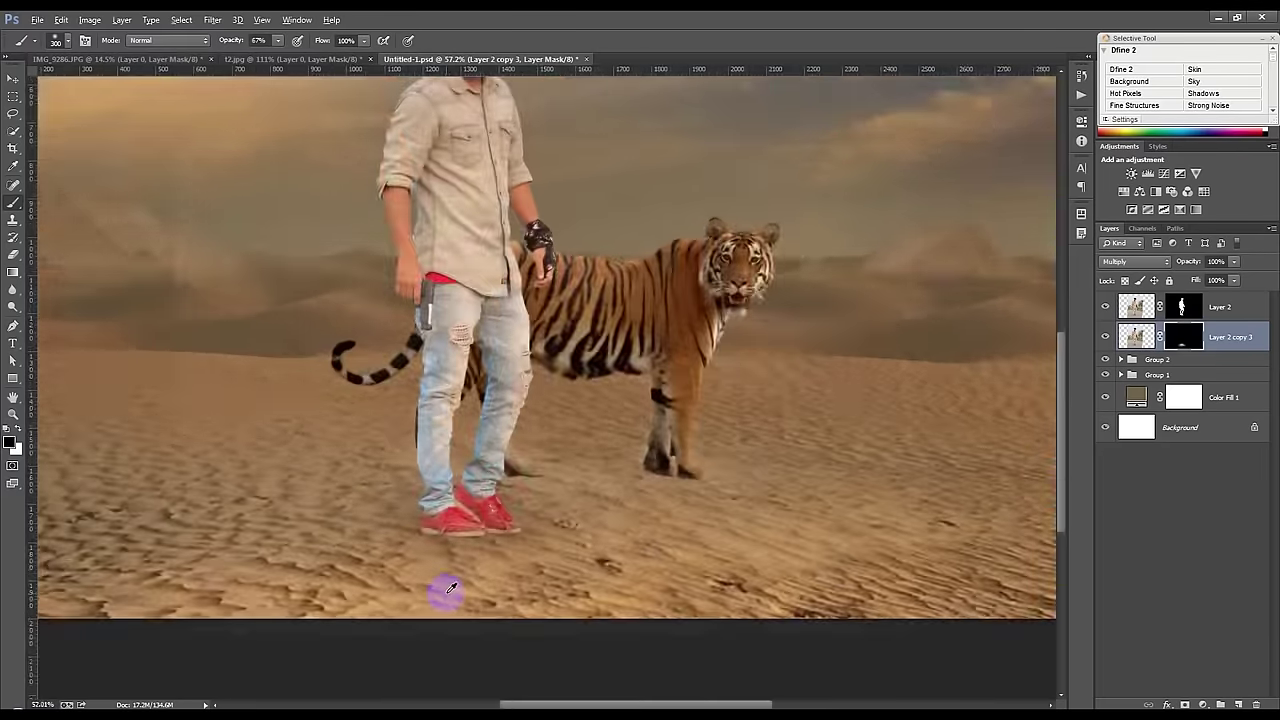
Step: Add a Gradient Fill layer directly above Group 2
left_click(12, 78)
scroll(580, 435, "up", 2)
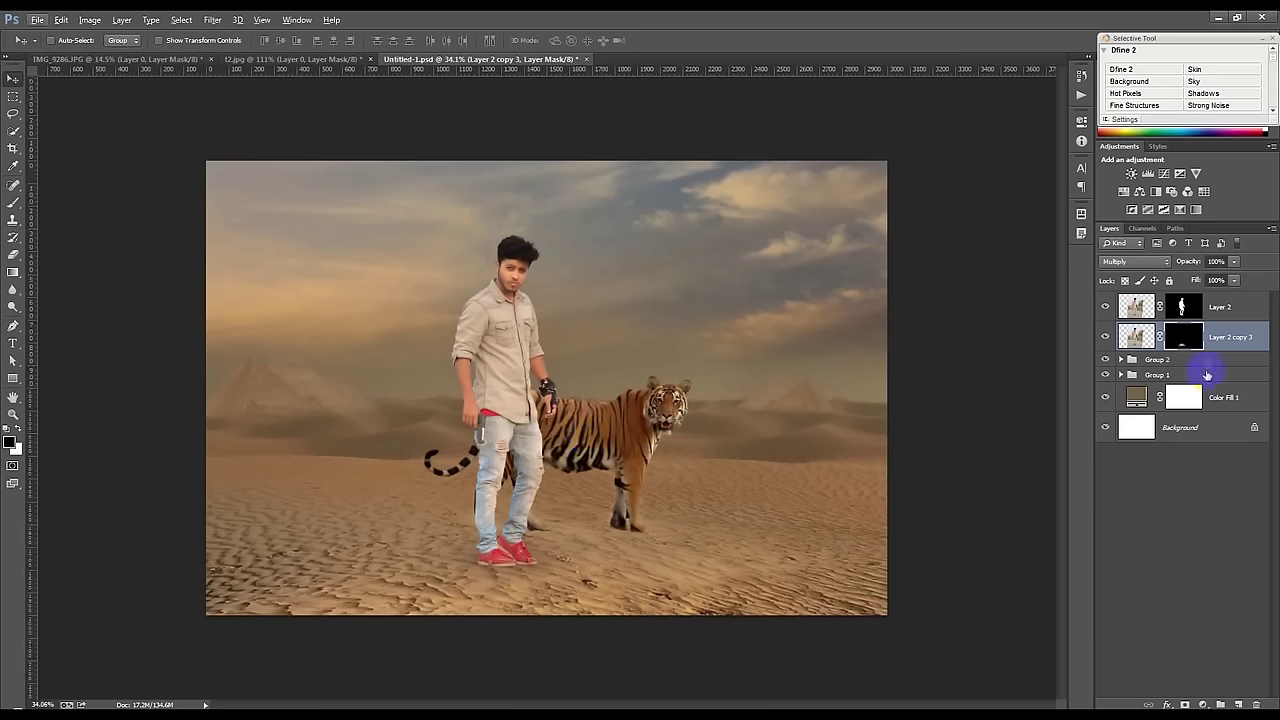
left_click(1160, 359)
left_click(1204, 703)
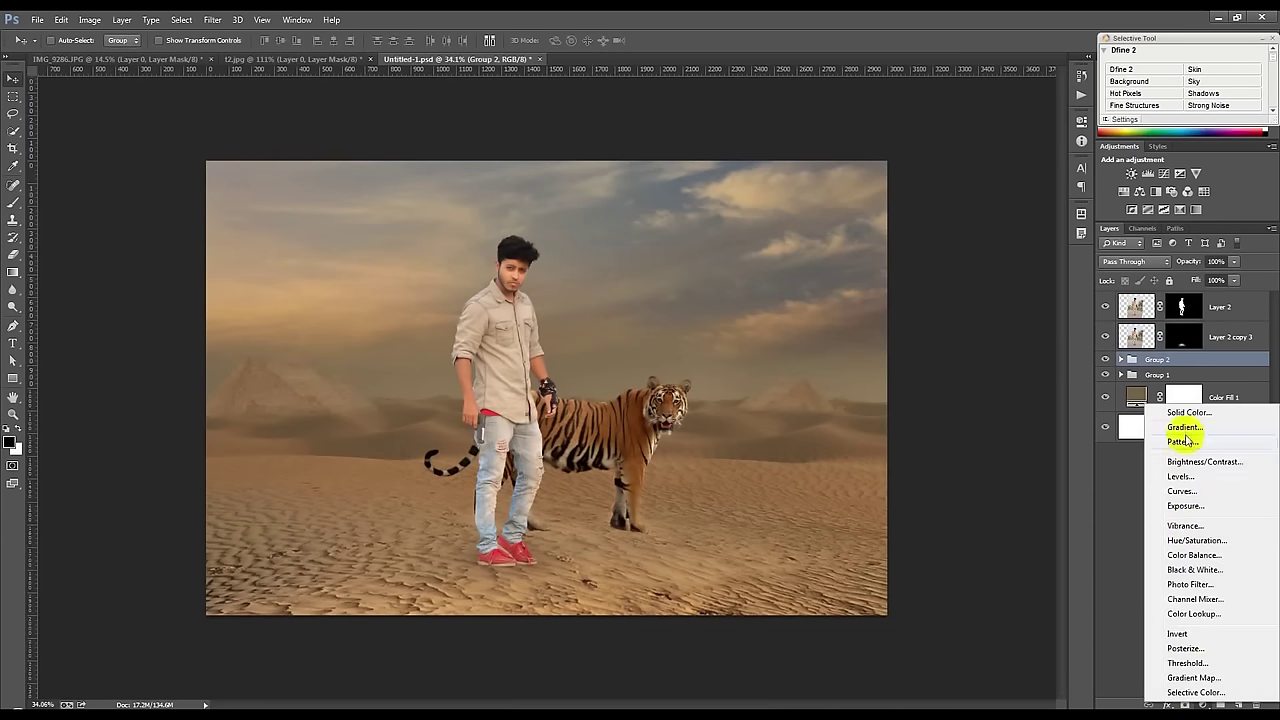
left_click(1185, 428)
Step: Make the gradient radial, reversed, angle 0, scale about 258%, with the layer at 32% opacity
left_click(920, 215)
left_click(912, 230)
left_click_drag(600, 386, 330, 310)
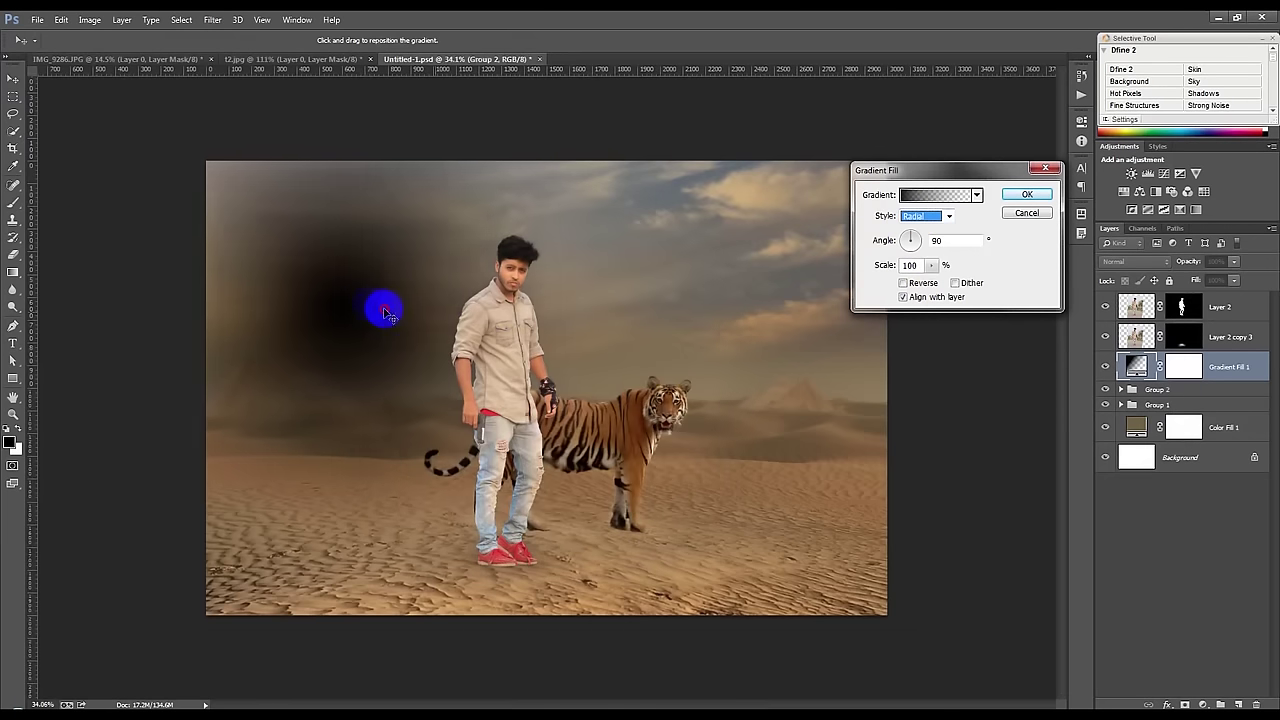
left_click(924, 285)
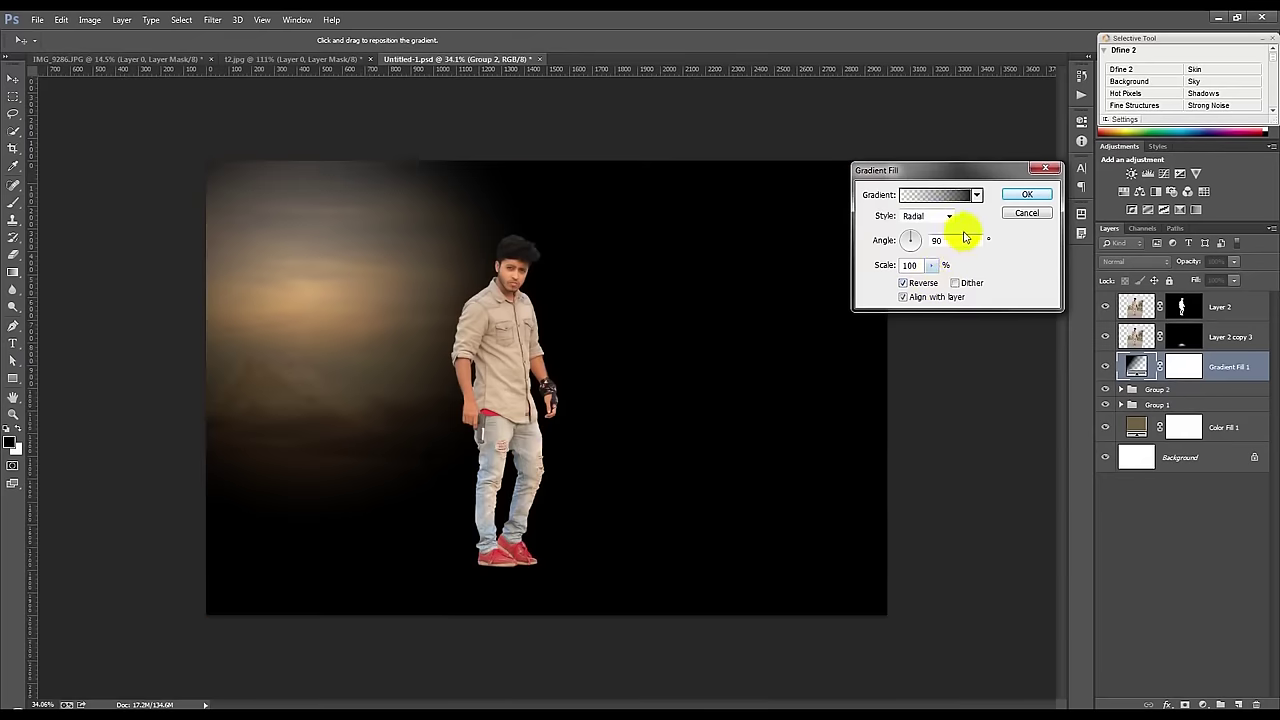
left_click(921, 240)
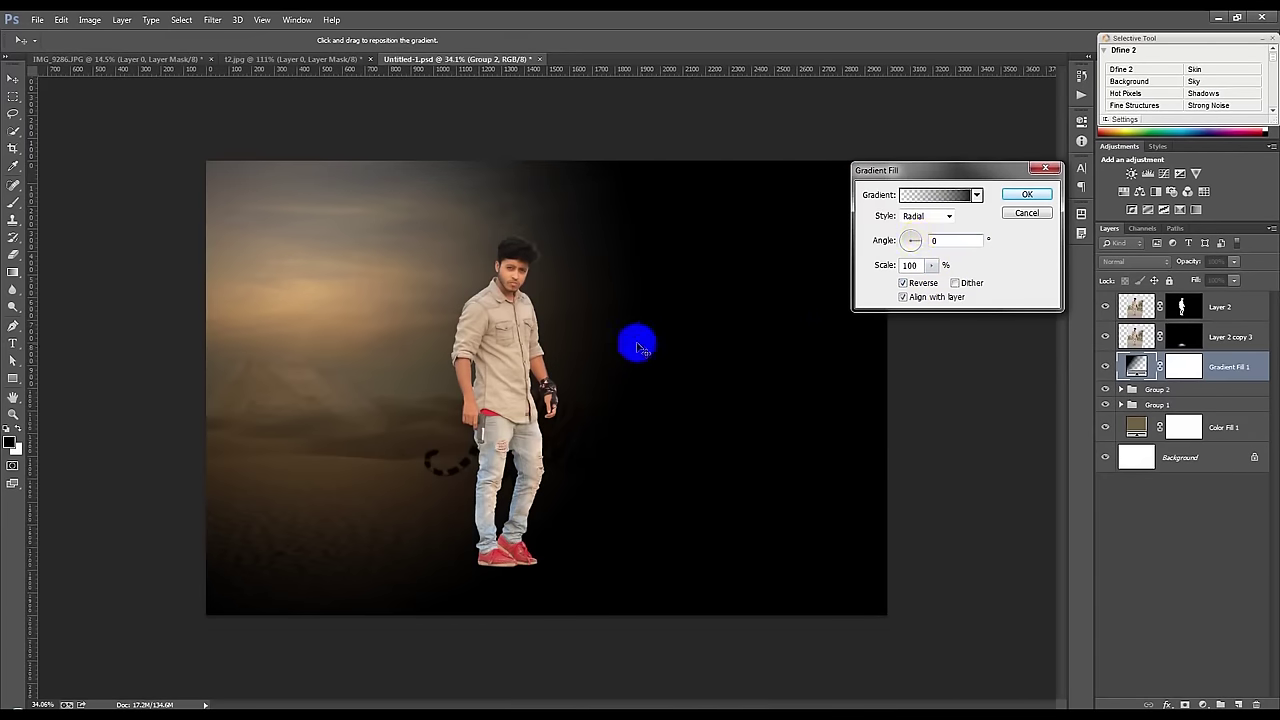
left_click_drag(931, 265, 946, 281)
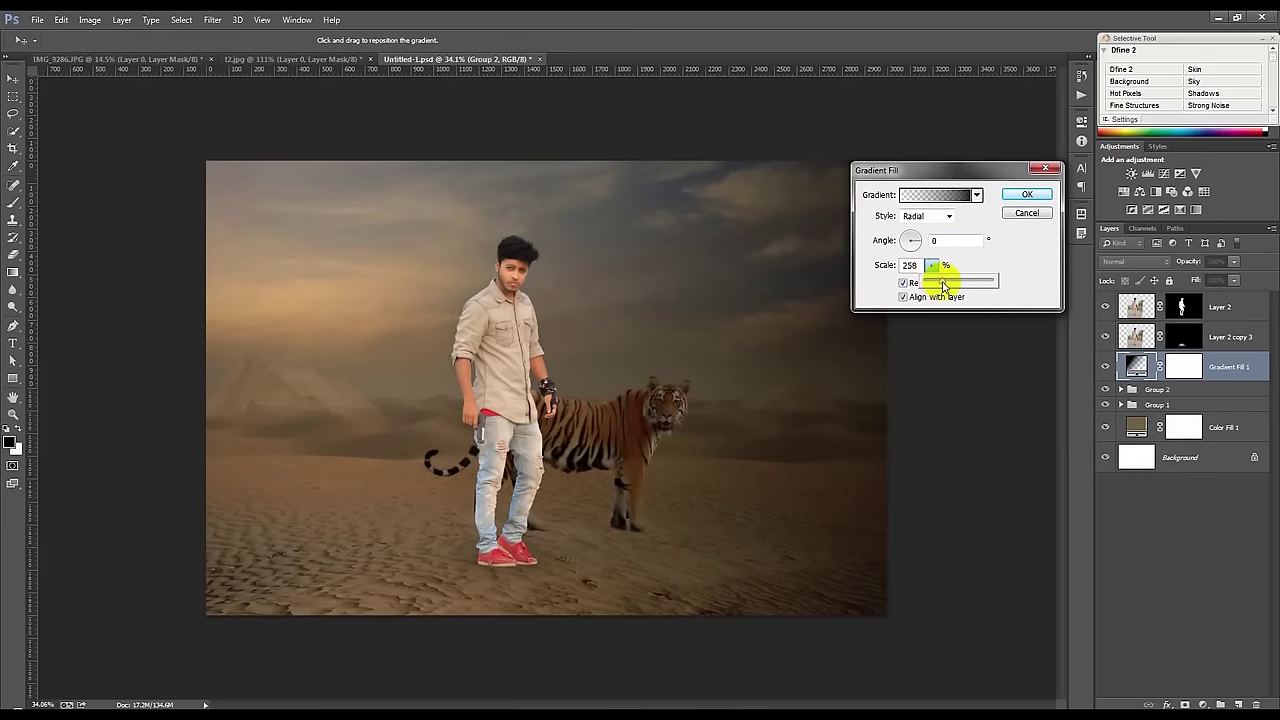
left_click(1016, 194)
left_click_drag(1188, 261, 1155, 261)
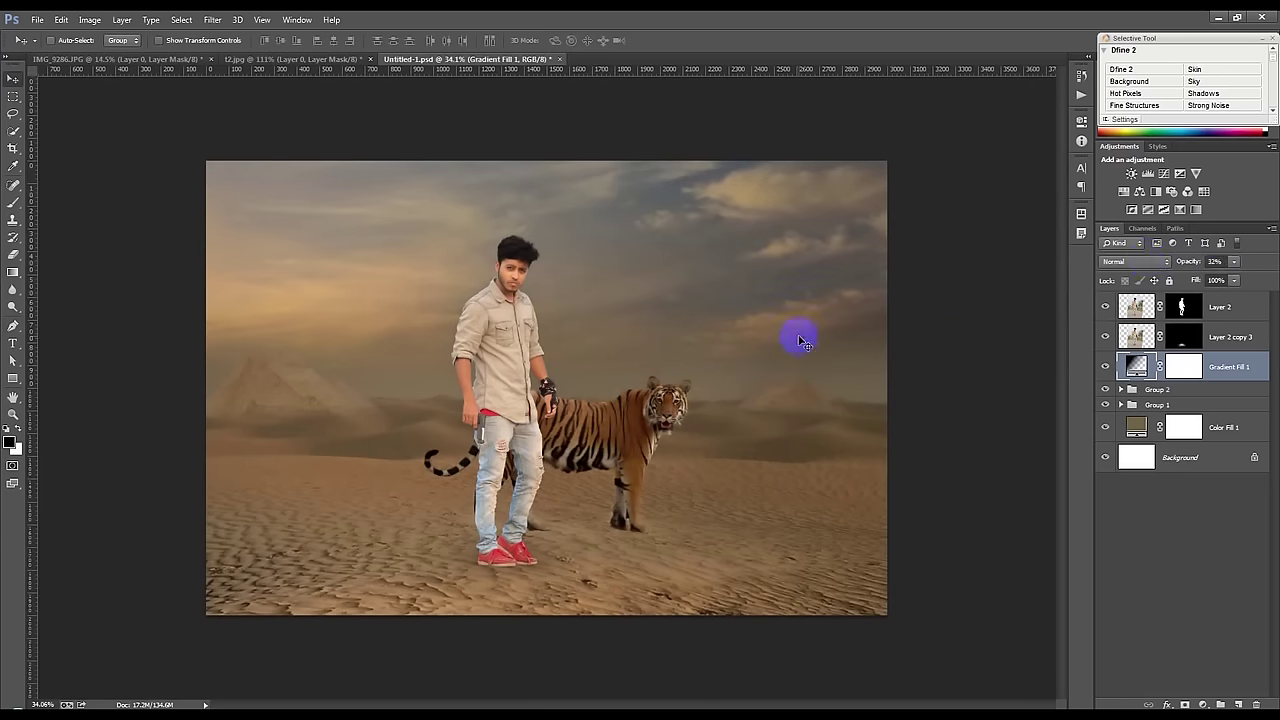
Step: Add a Curves adjustment layer clipped to the man's Layer 2
left_click(1234, 316)
left_click(1205, 703)
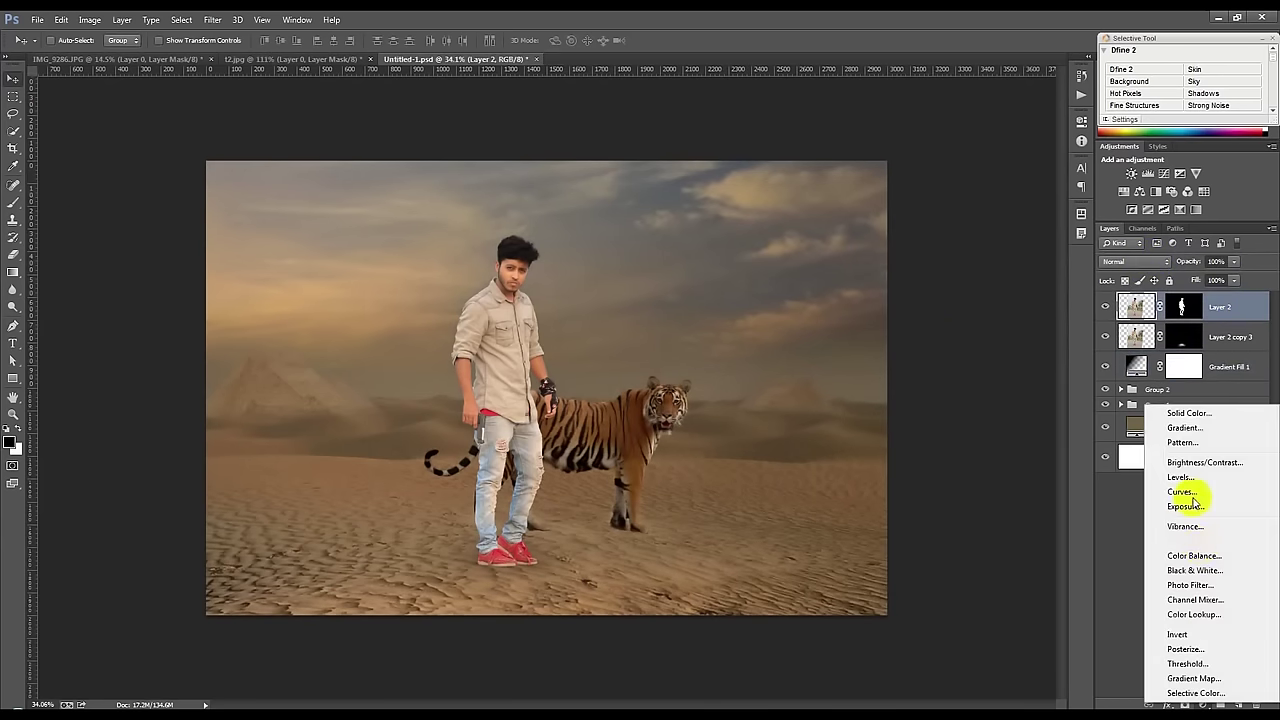
left_click(1190, 490)
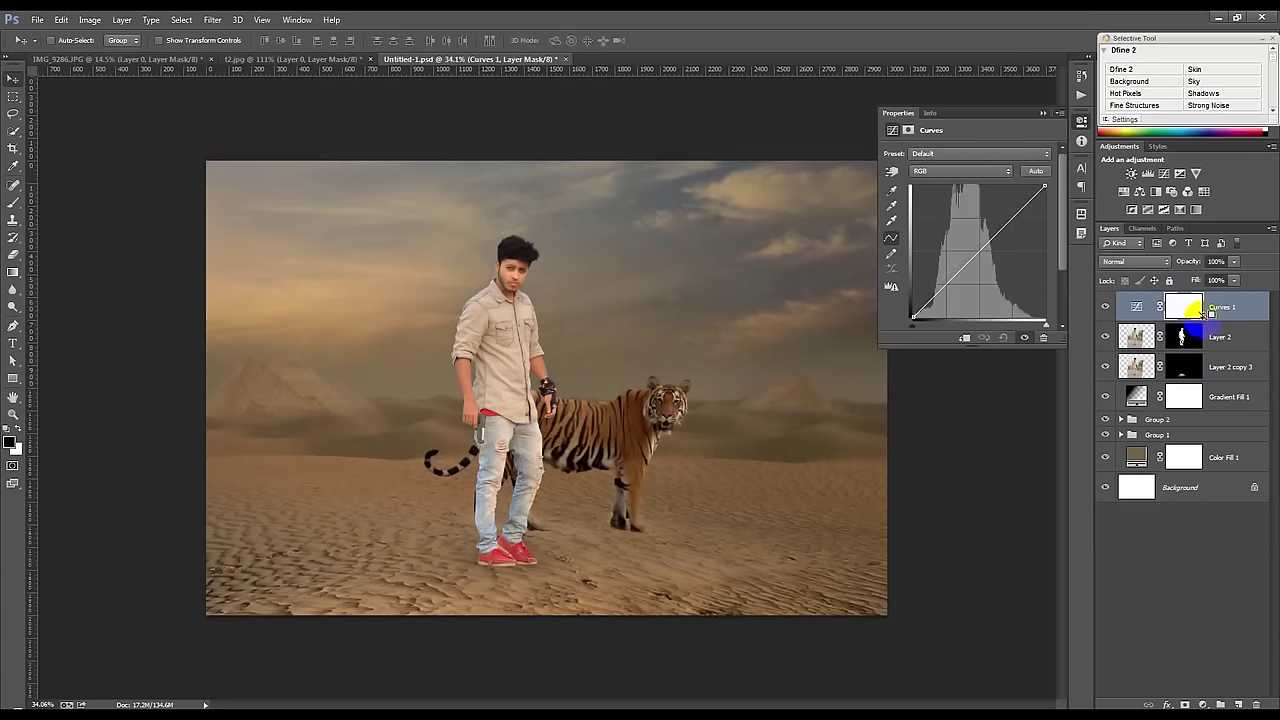
left_click(1206, 321, "alt")
Step: Pull the curve's highlights and midtones down, then invert the Curves mask to black
left_click_drag(1042, 187, 1045, 215)
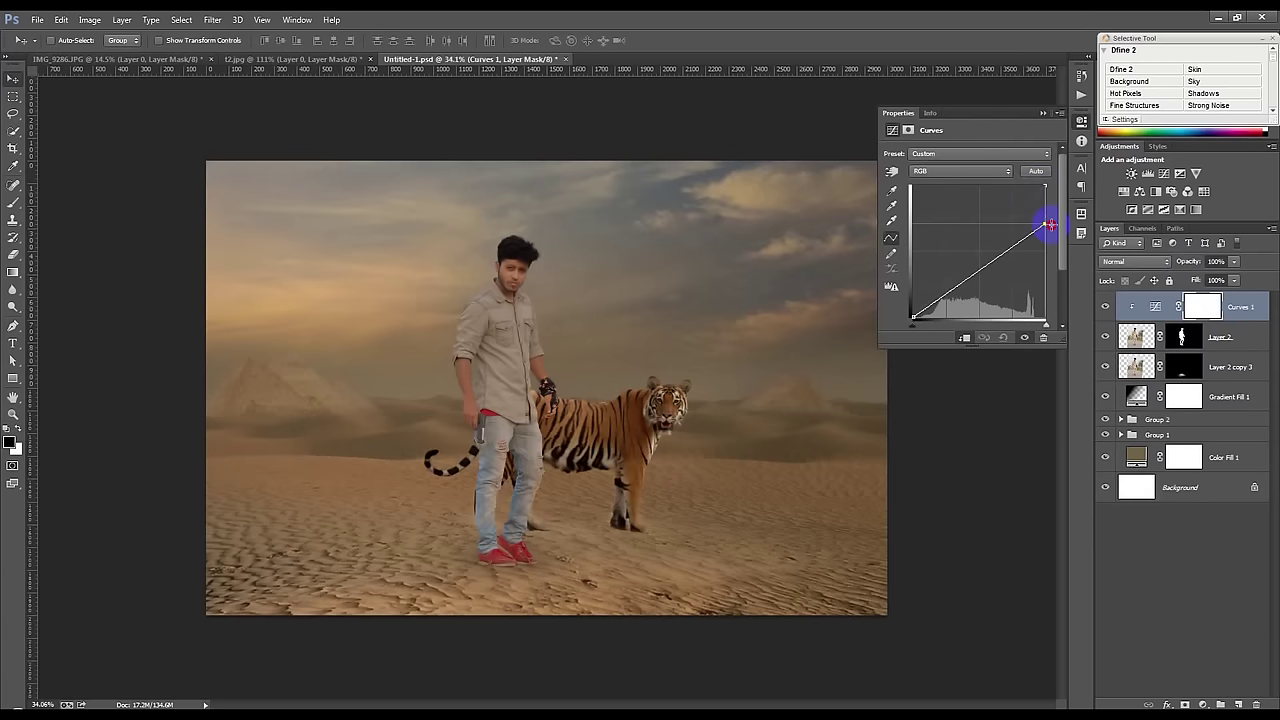
left_click(998, 250)
left_click_drag(998, 250, 985, 268)
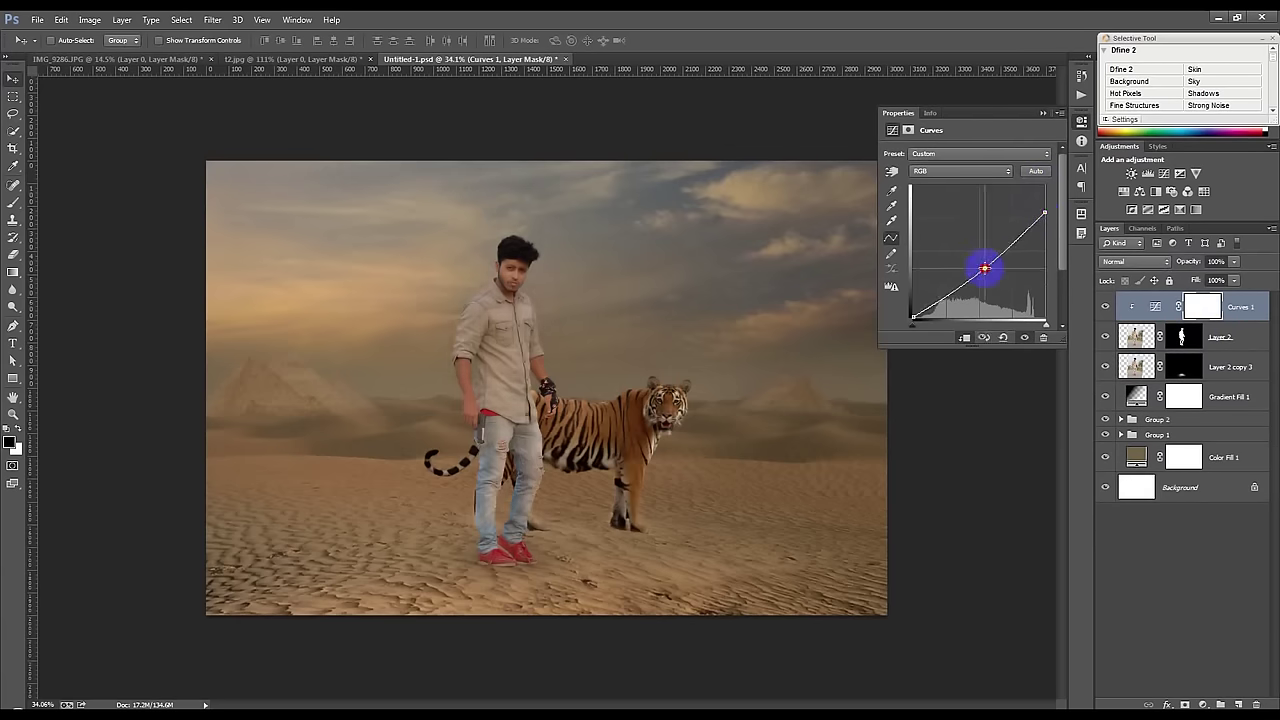
key("ctrl+i")
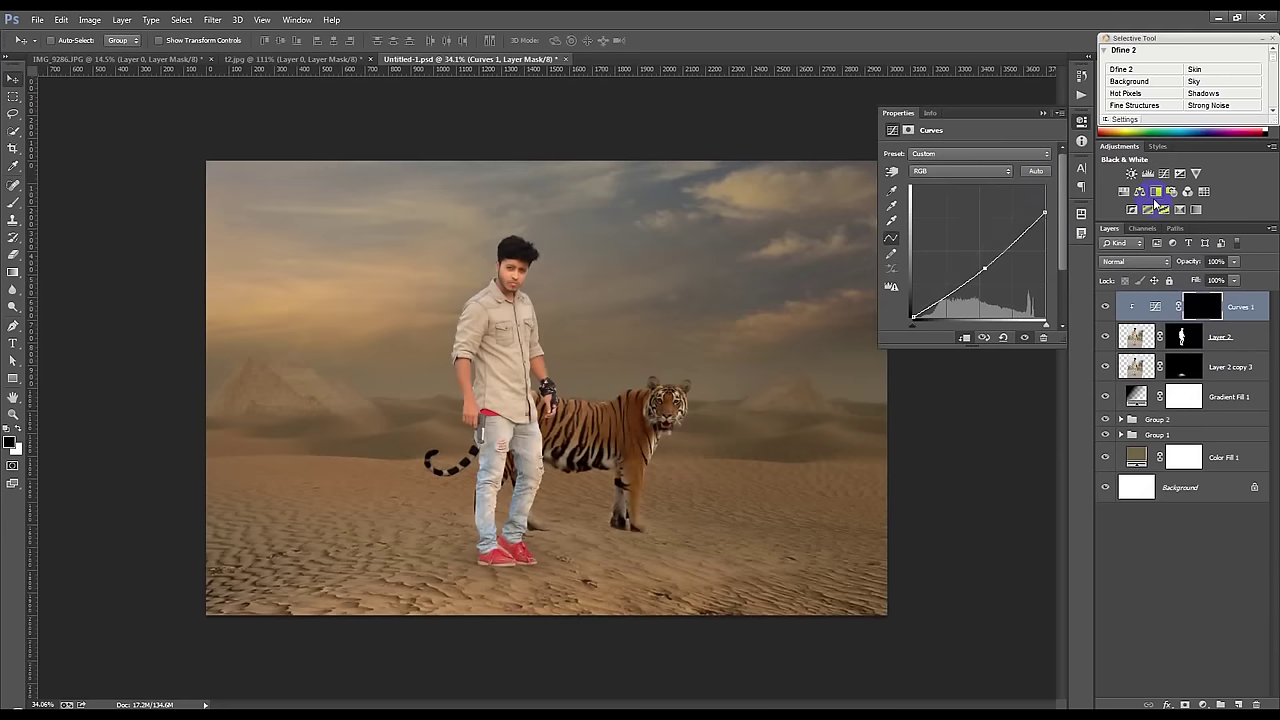
key("ctrl+plus")
left_click(13, 202)
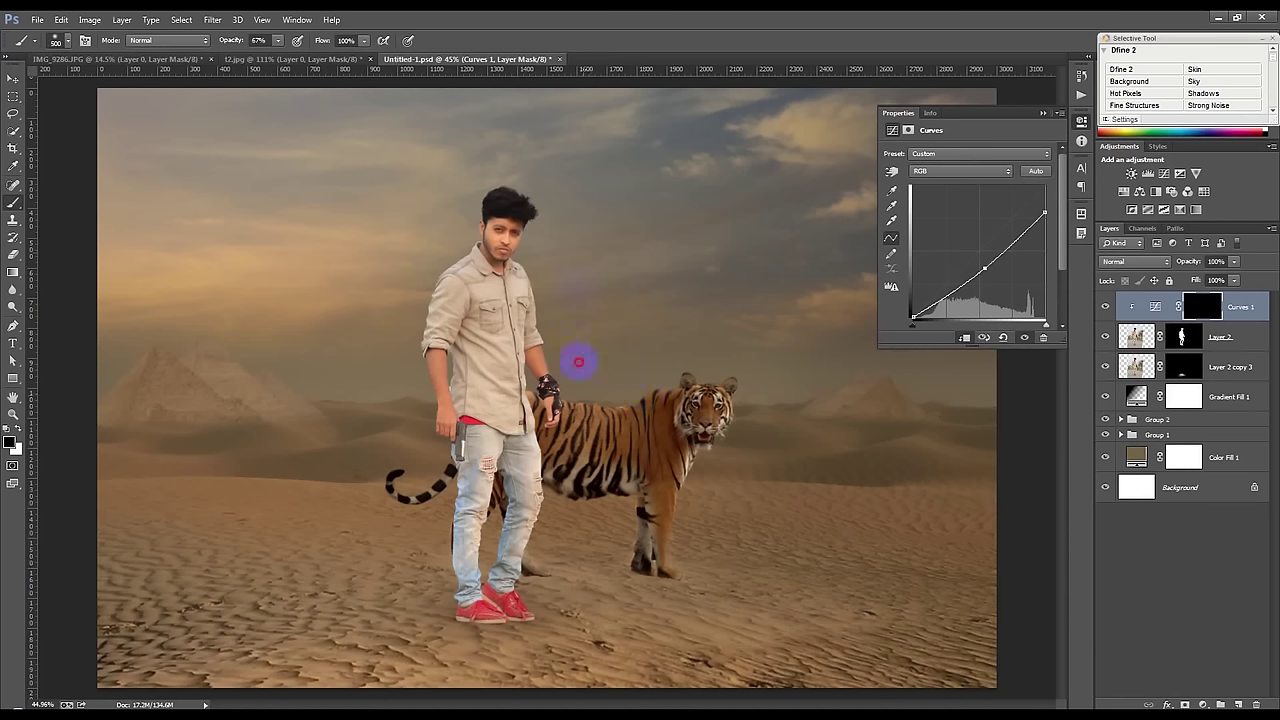
Step: Paint the Curves mask in white along the man's right edge and both legs
left_click(17, 428)
left_click_drag(592, 277, 584, 260)
left_click_drag(586, 470, 505, 676)
key("bracketright")
key("bracketright")
left_click(551, 478)
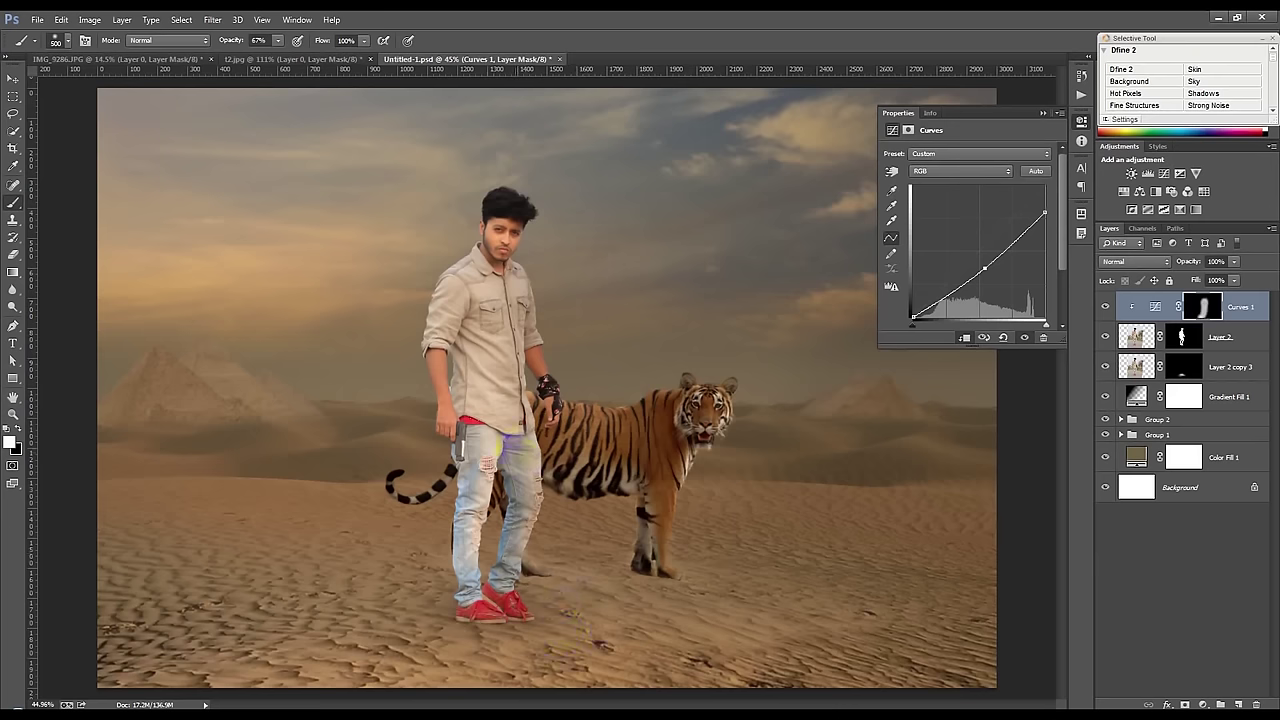
left_click_drag(482, 425, 473, 584)
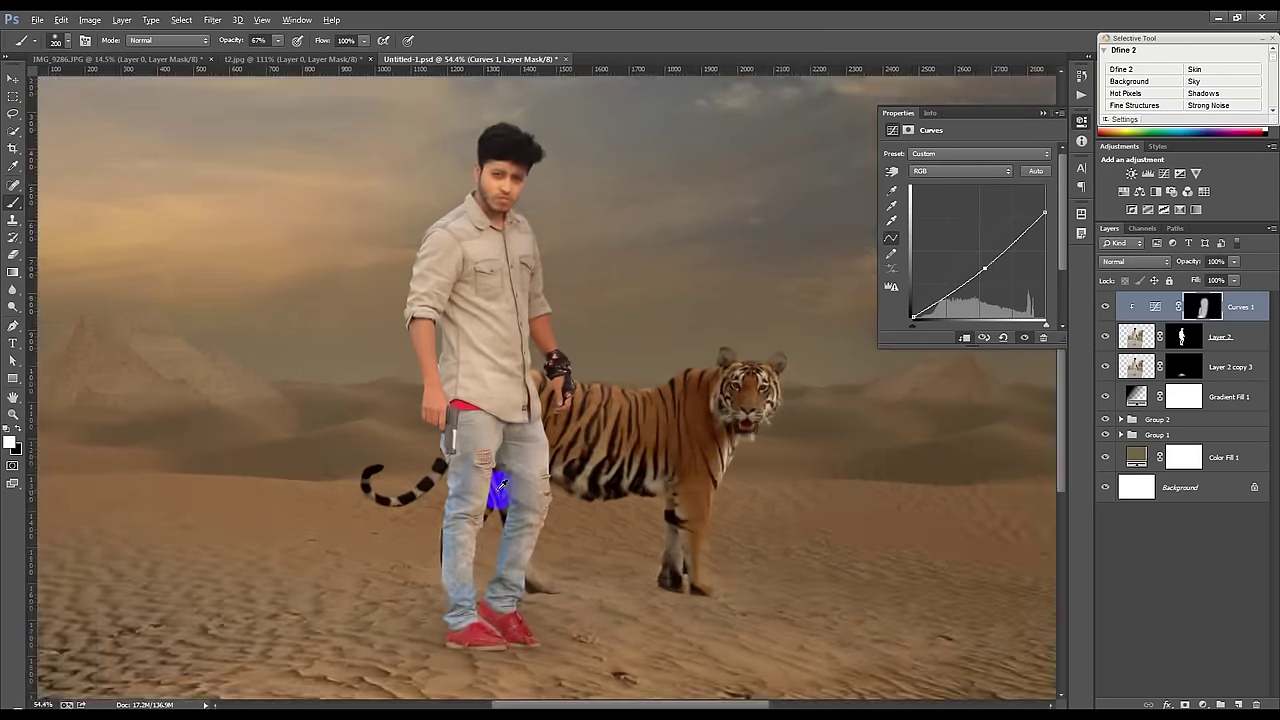
Step: Lower the brush to 45% and paint the Curves mask along the hair edge
scroll(488, 475, "up", 2)
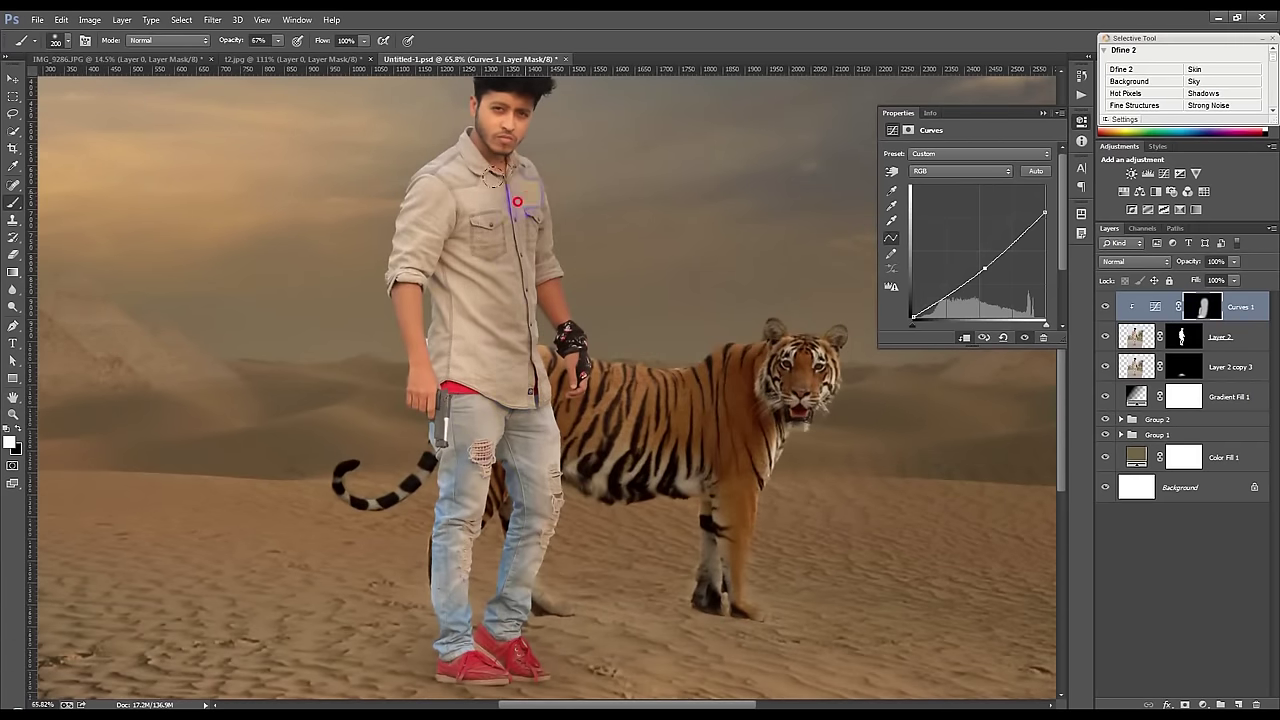
left_click(491, 321)
scroll(537, 434, "up", 3)
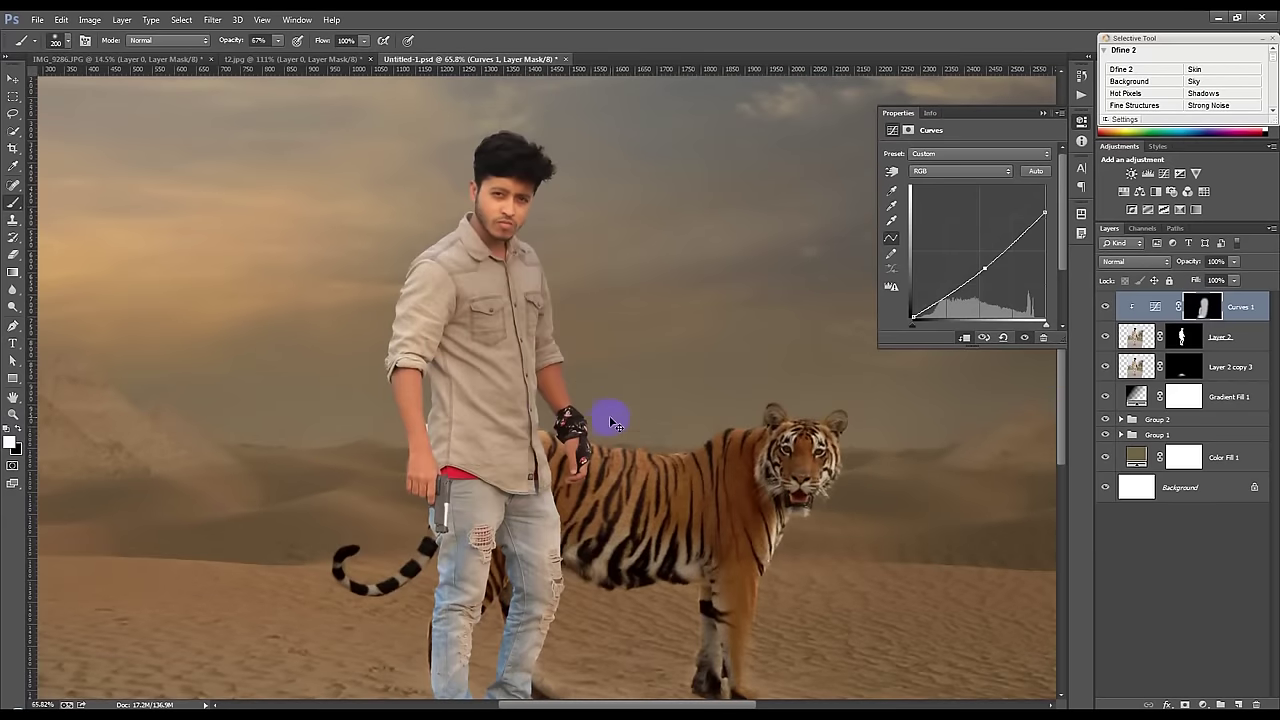
scroll(583, 398, "up", 1)
scroll(560, 330, "up", 2)
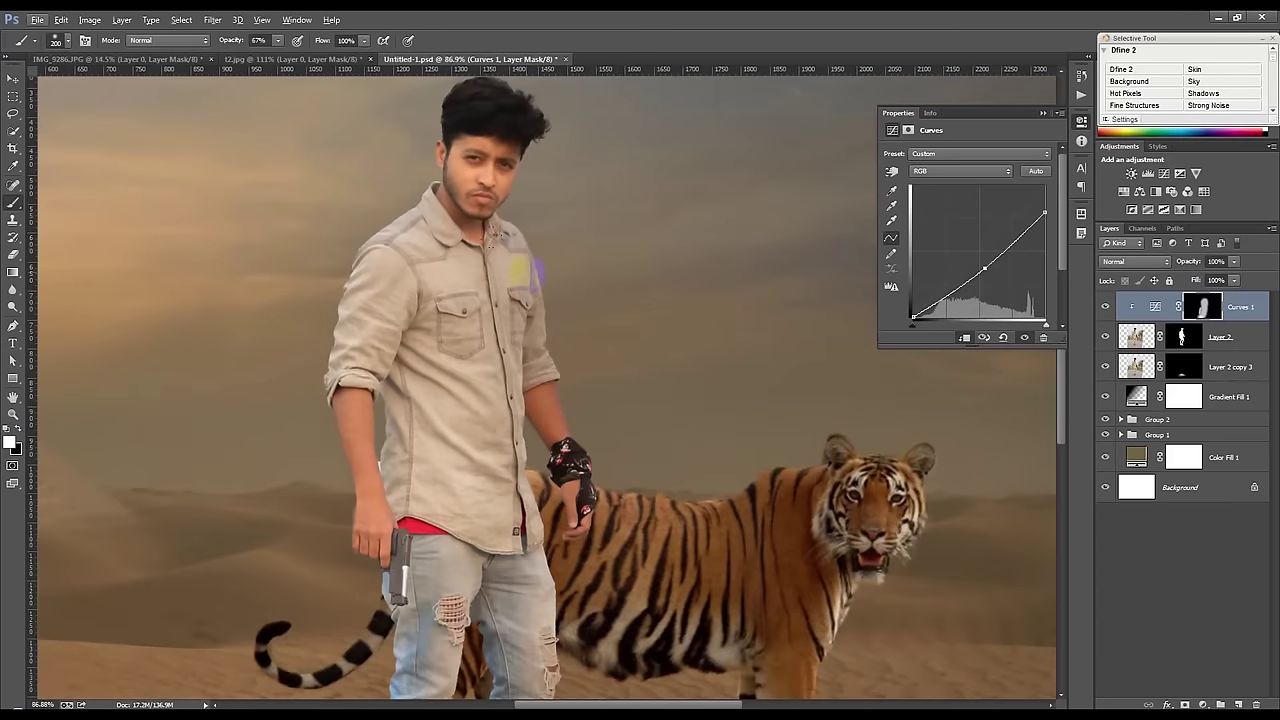
left_click_drag(221, 41, 181, 47)
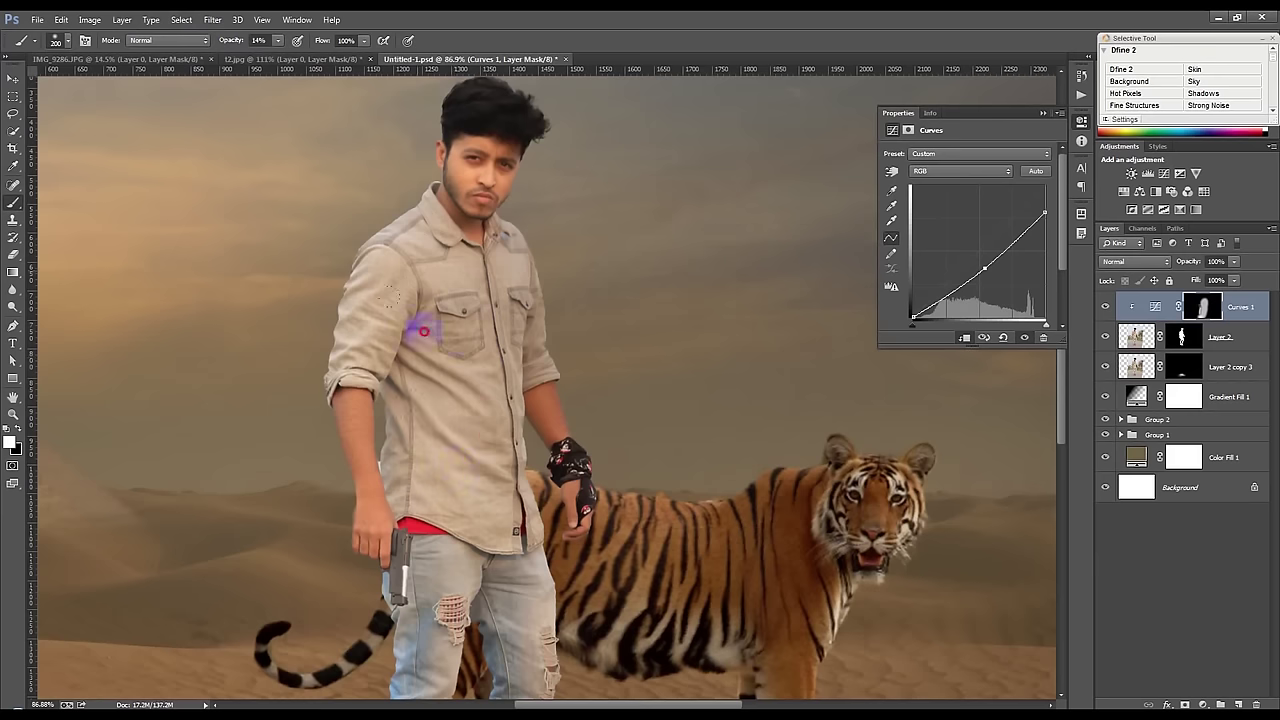
left_click_drag(540, 122, 551, 110)
Step: Paint the mask at 33–65% brush opacity over the tiger's flank and torso and the red shoes
scroll(571, 423, "down", 3)
scroll(553, 440, "down", 1)
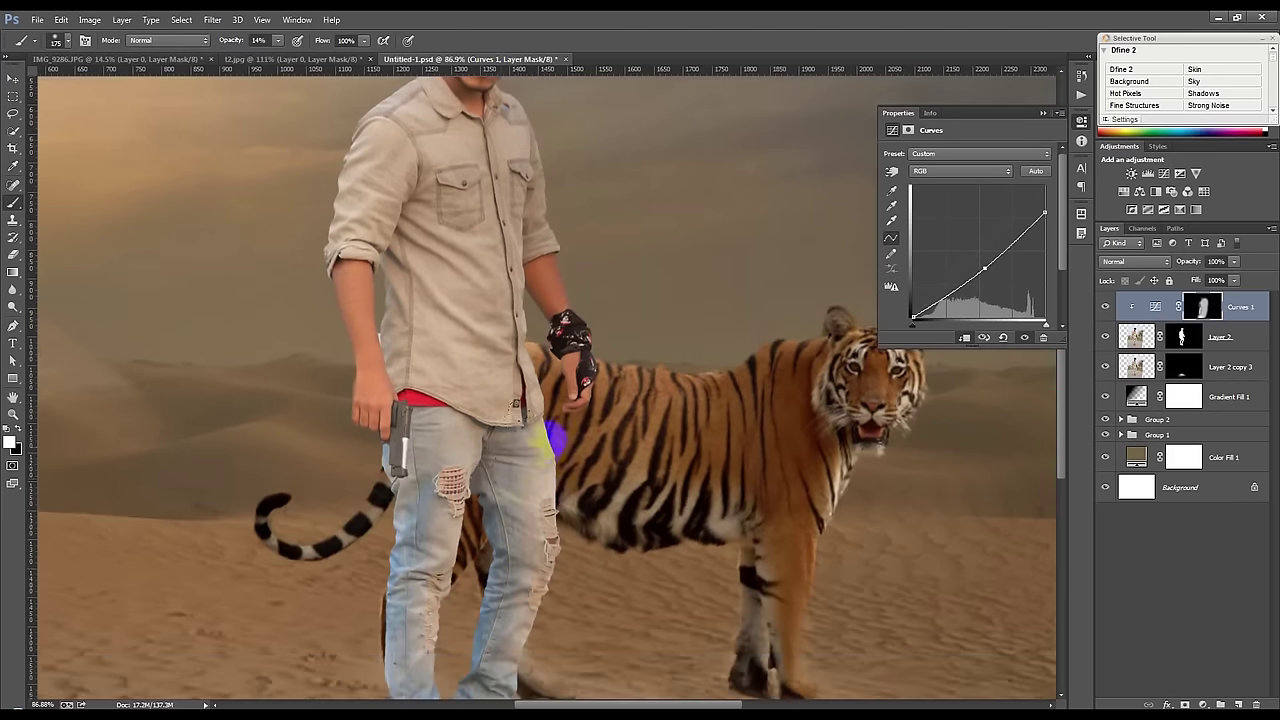
scroll(557, 543, "down", 3)
left_click(258, 40)
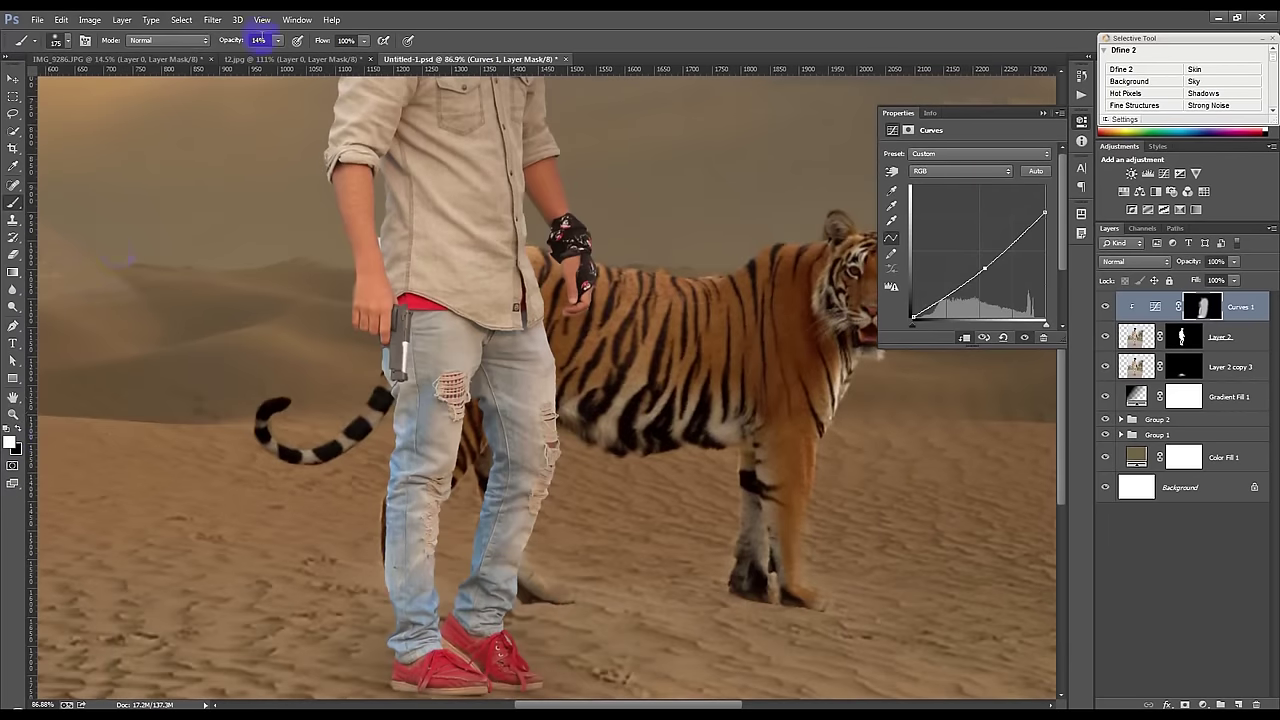
left_click_drag(232, 42, 245, 41)
left_click_drag(567, 317, 578, 463)
scroll(491, 665, "down", 1)
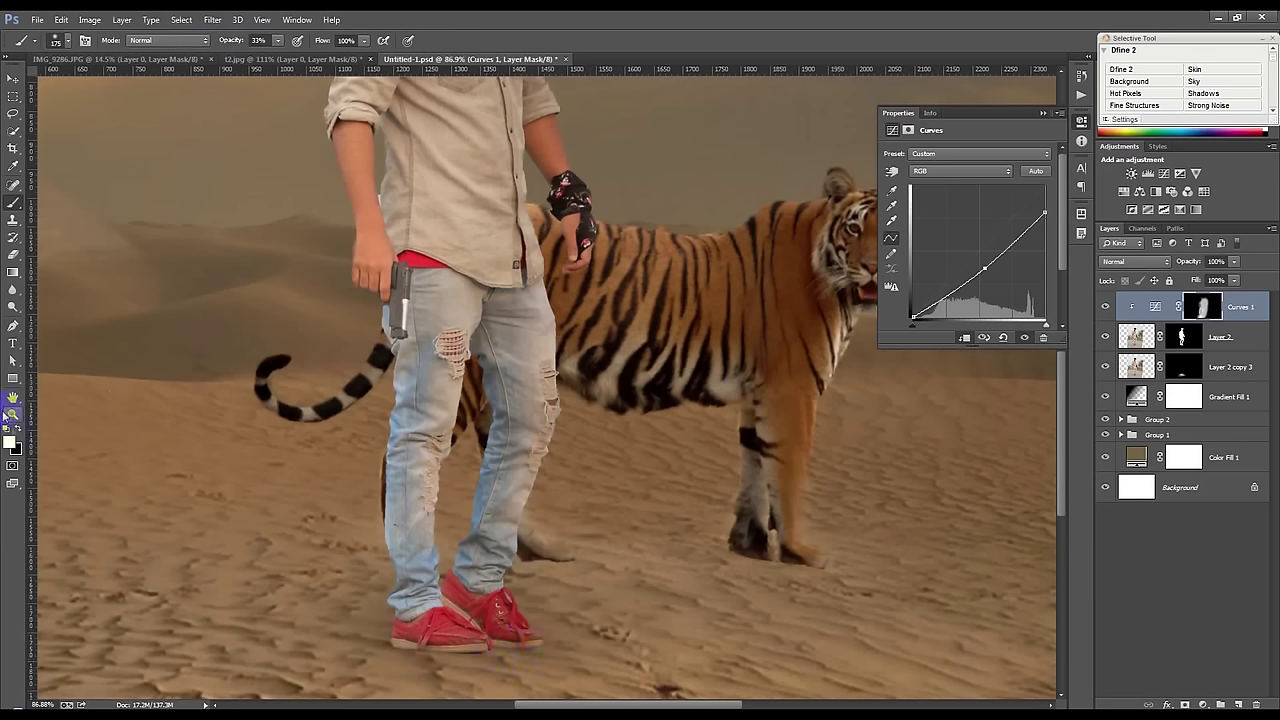
left_click_drag(231, 42, 280, 64)
mouse_move(560, 438)
left_mouse_down()
mouse_move(563, 286)
mouse_move(580, 410)
left_mouse_up()
mouse_move(393, 637)
left_mouse_down()
mouse_move(445, 600)
mouse_move(458, 283)
left_mouse_up()
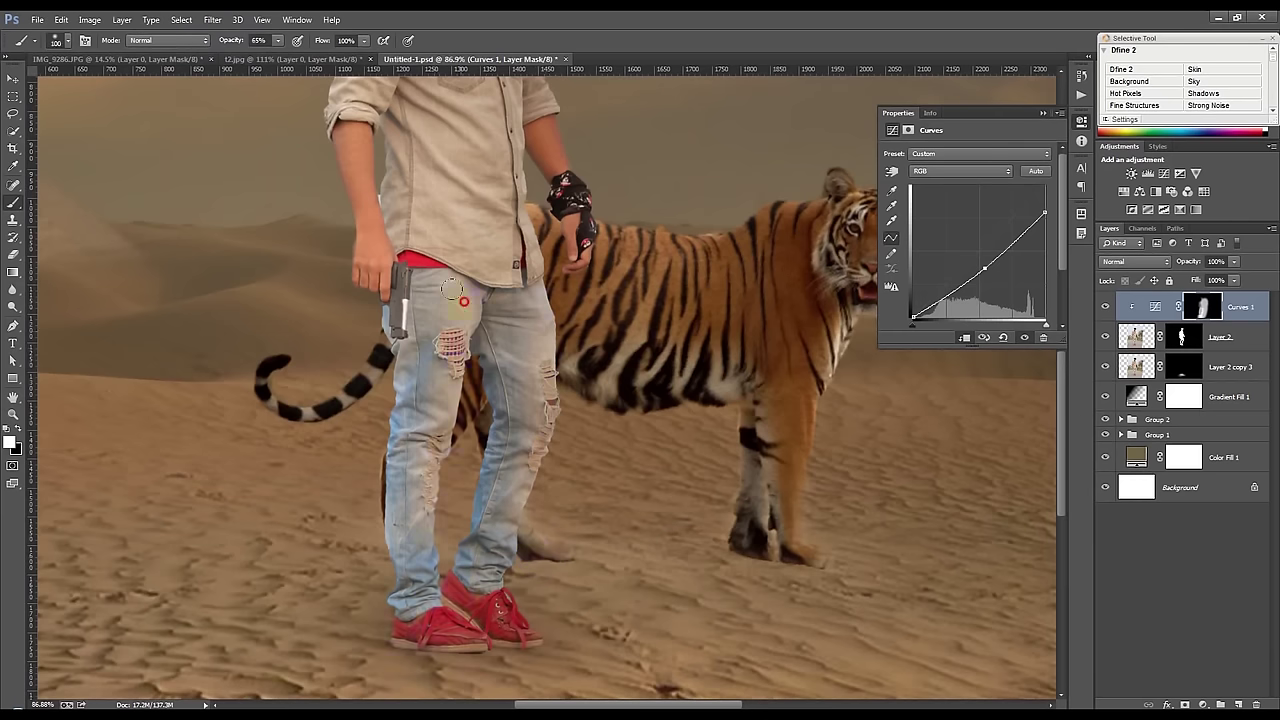
Step: Paint the Curves mask over the shirt, left sleeve, collar, face and hair
scroll(458, 283, "up", 2)
left_click_drag(395, 258, 385, 217)
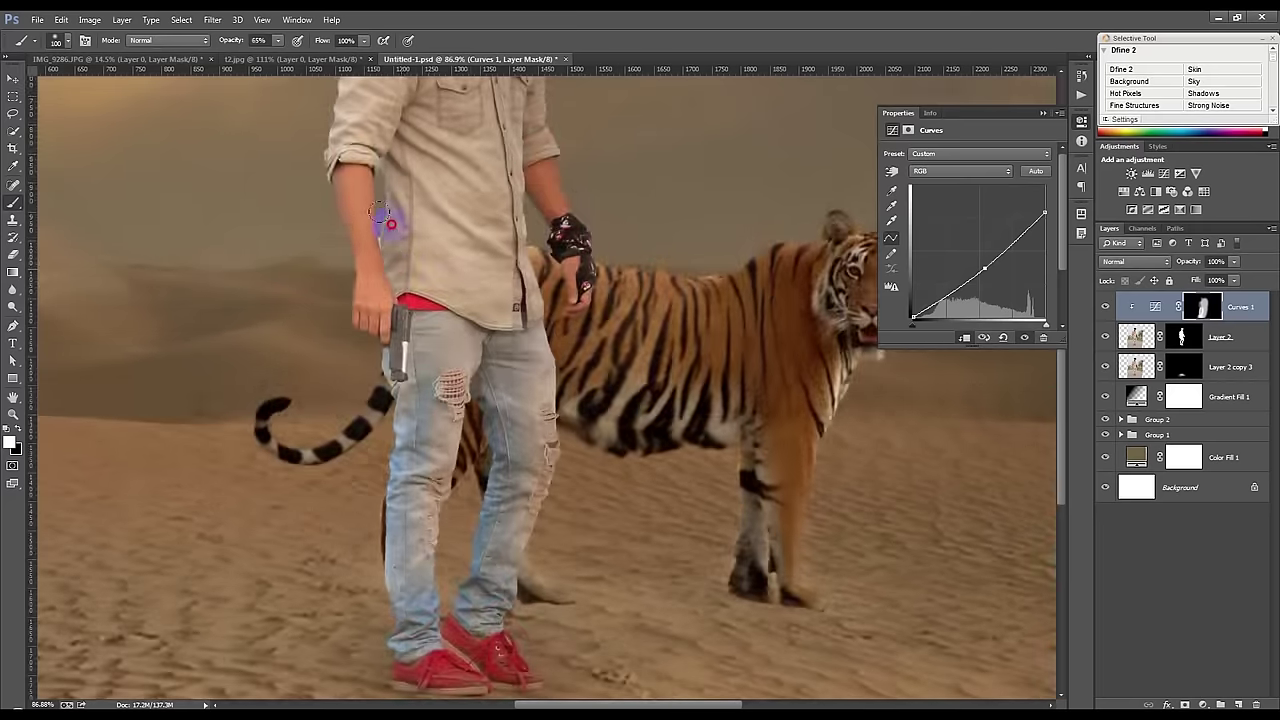
scroll(400, 228, "up", 2)
scroll(400, 228, "up", 2)
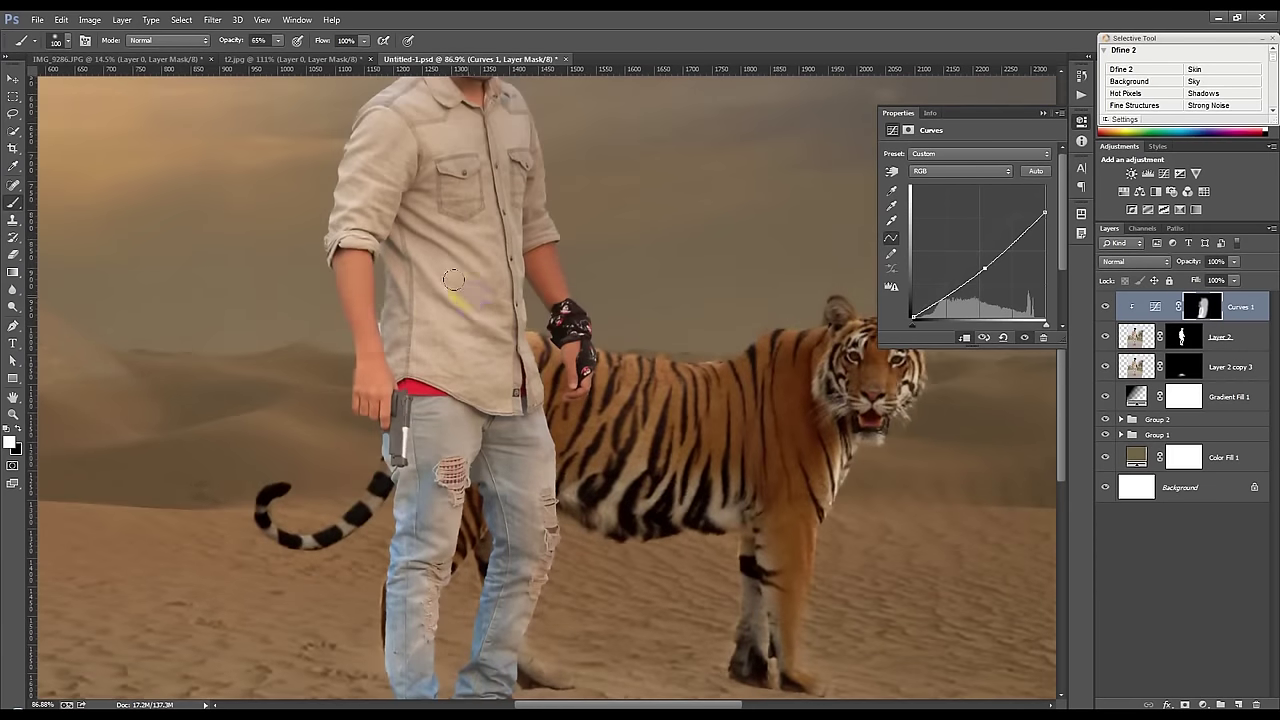
left_click_drag(390, 157, 360, 250)
left_click_drag(420, 170, 430, 127)
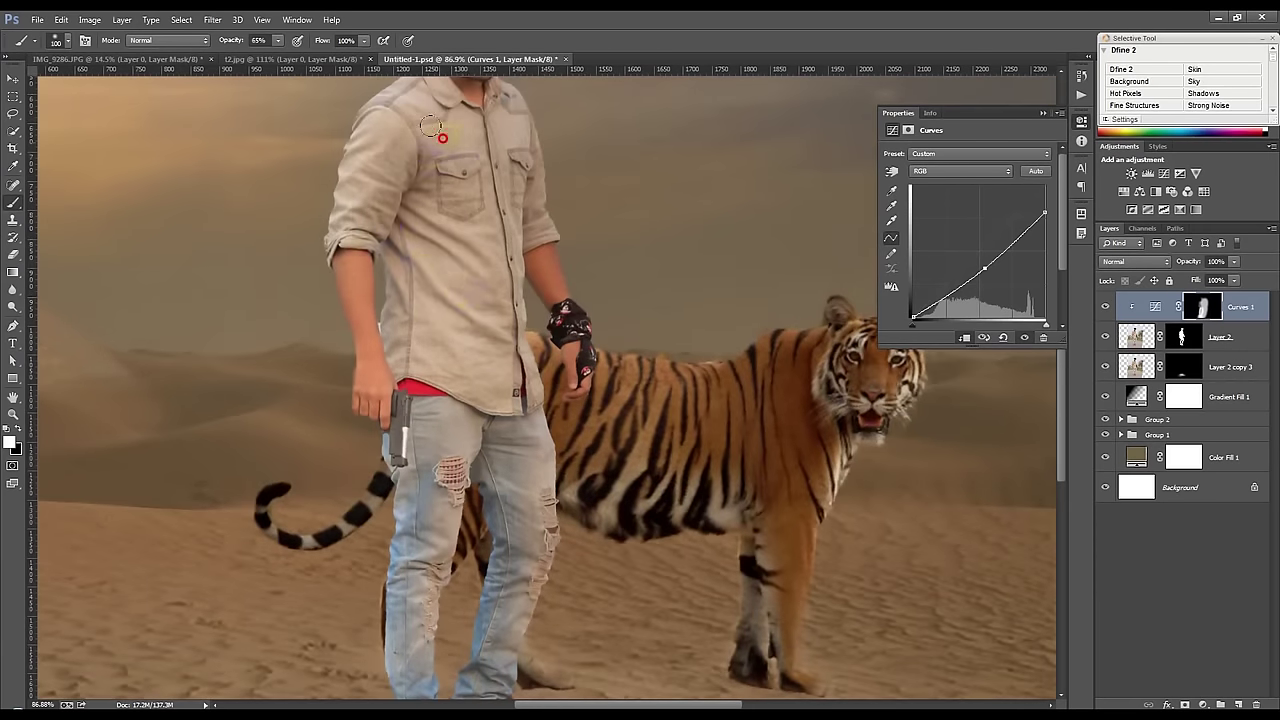
scroll(480, 210, "up", 3)
mouse_move(540, 203)
left_mouse_down()
mouse_move(517, 434)
mouse_move(531, 471)
mouse_move(594, 434)
mouse_move(572, 337)
left_mouse_up()
scroll(575, 320, "up", 2)
left_click_drag(506, 200, 538, 110)
Step: Lower Curves 1 to 83% opacity and paint the mask down the jeans
left_click_drag(1188, 262, 1183, 261)
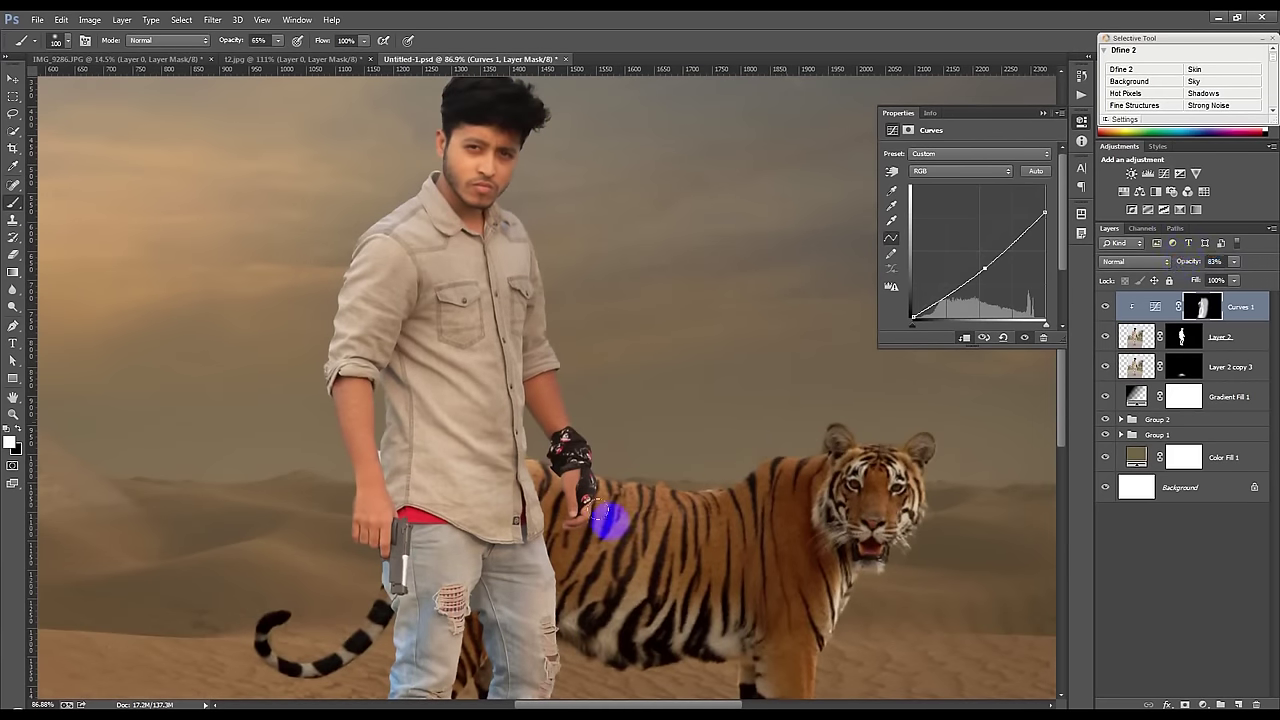
scroll(600, 540, "down", 3)
left_click(9, 428)
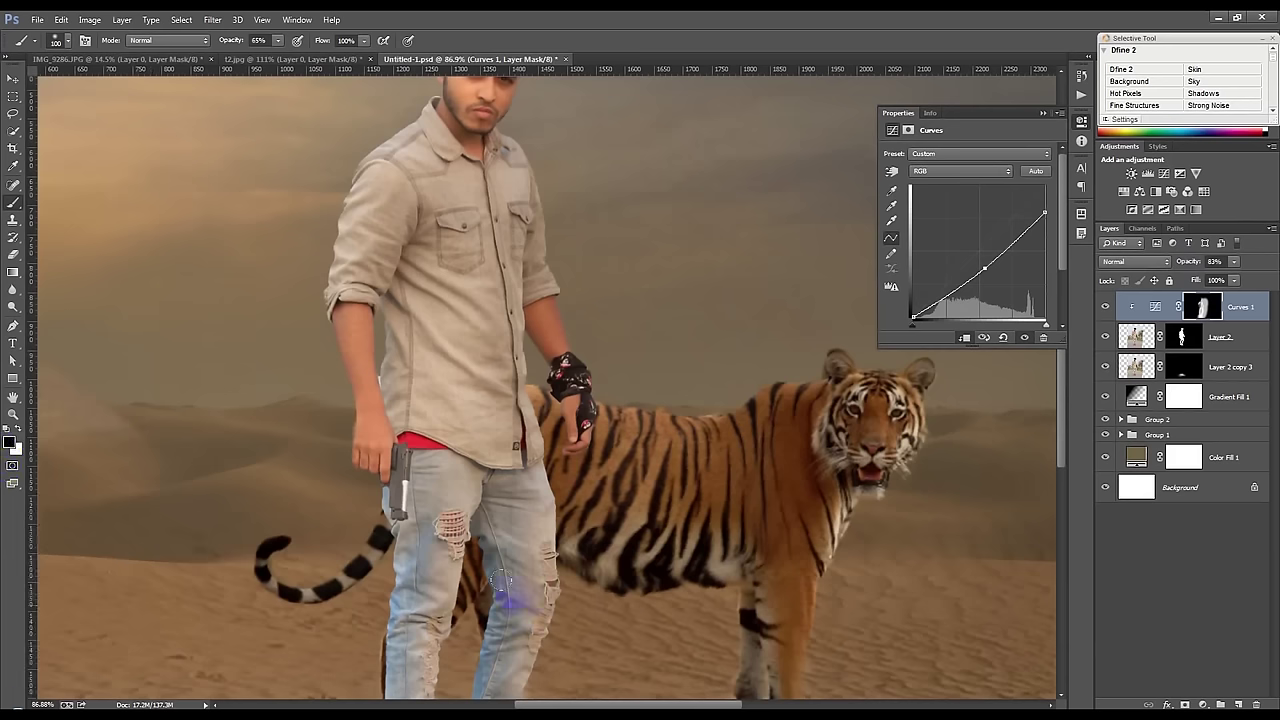
left_click_drag(482, 548, 466, 676)
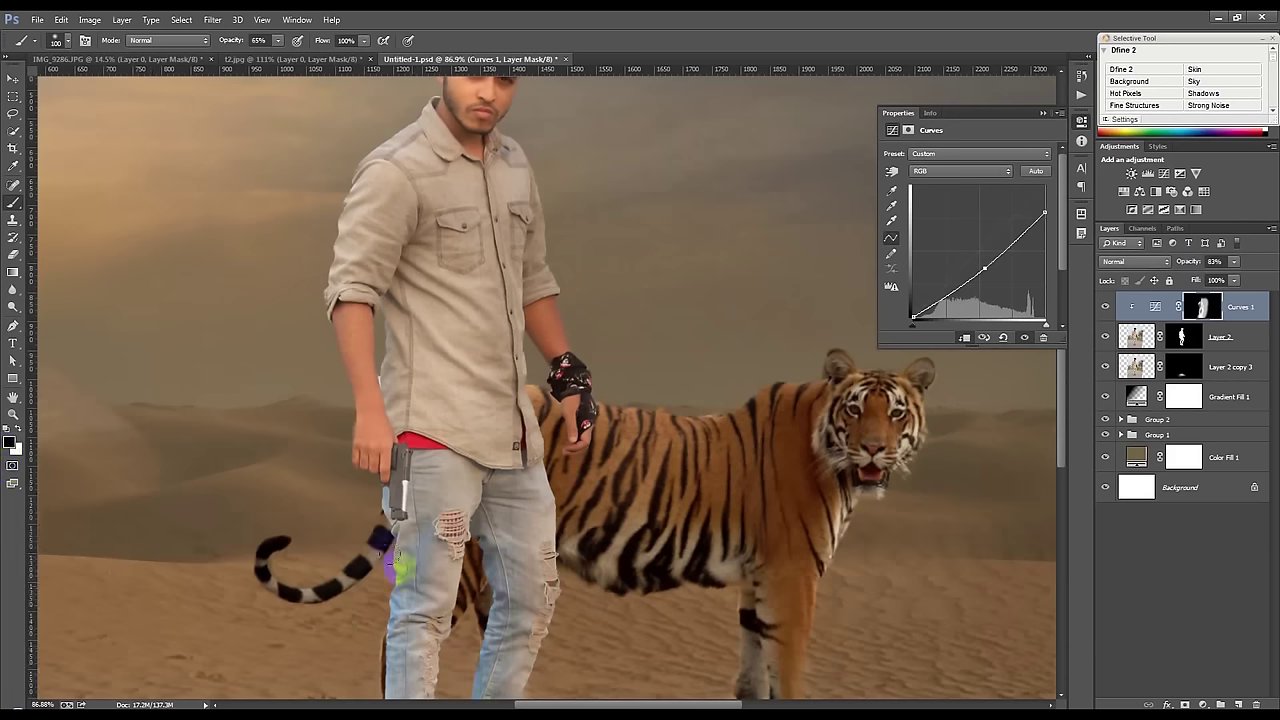
scroll(388, 678, "down", 2)
scroll(388, 678, "down", 3)
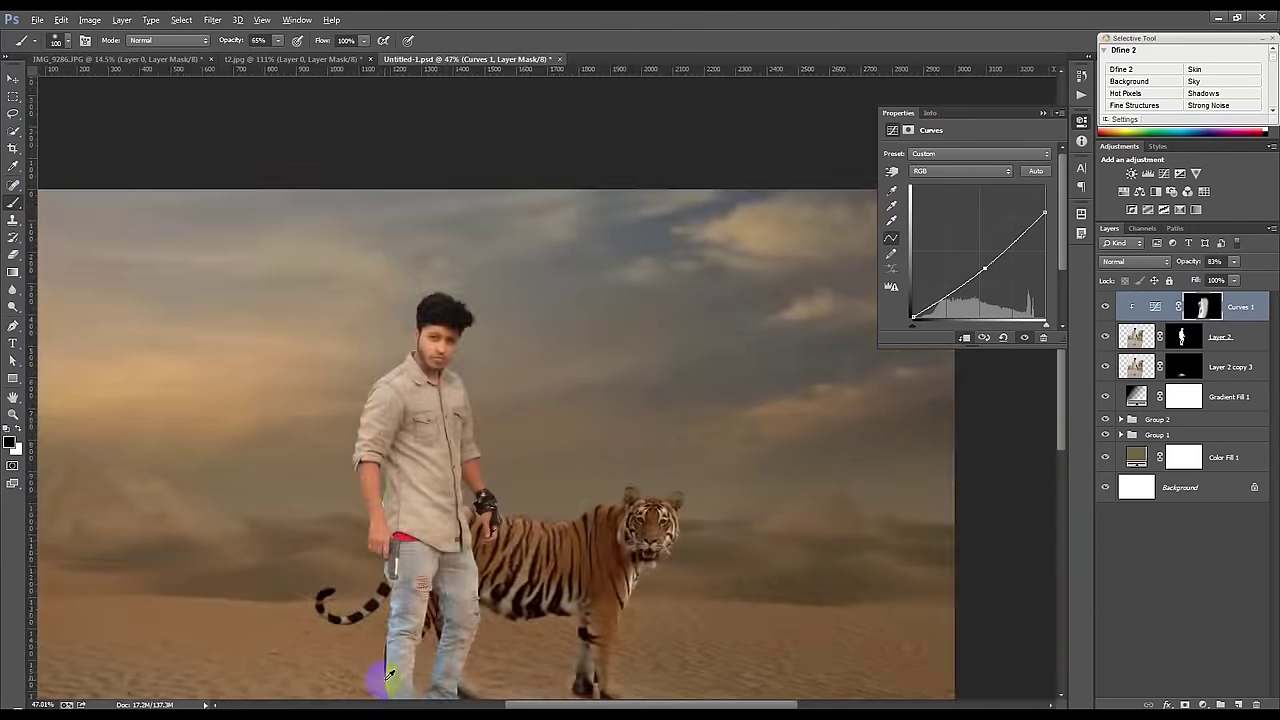
Step: Paint the Curves mask over the man's face
scroll(388, 678, "down", 2)
scroll(388, 678, "up", 1)
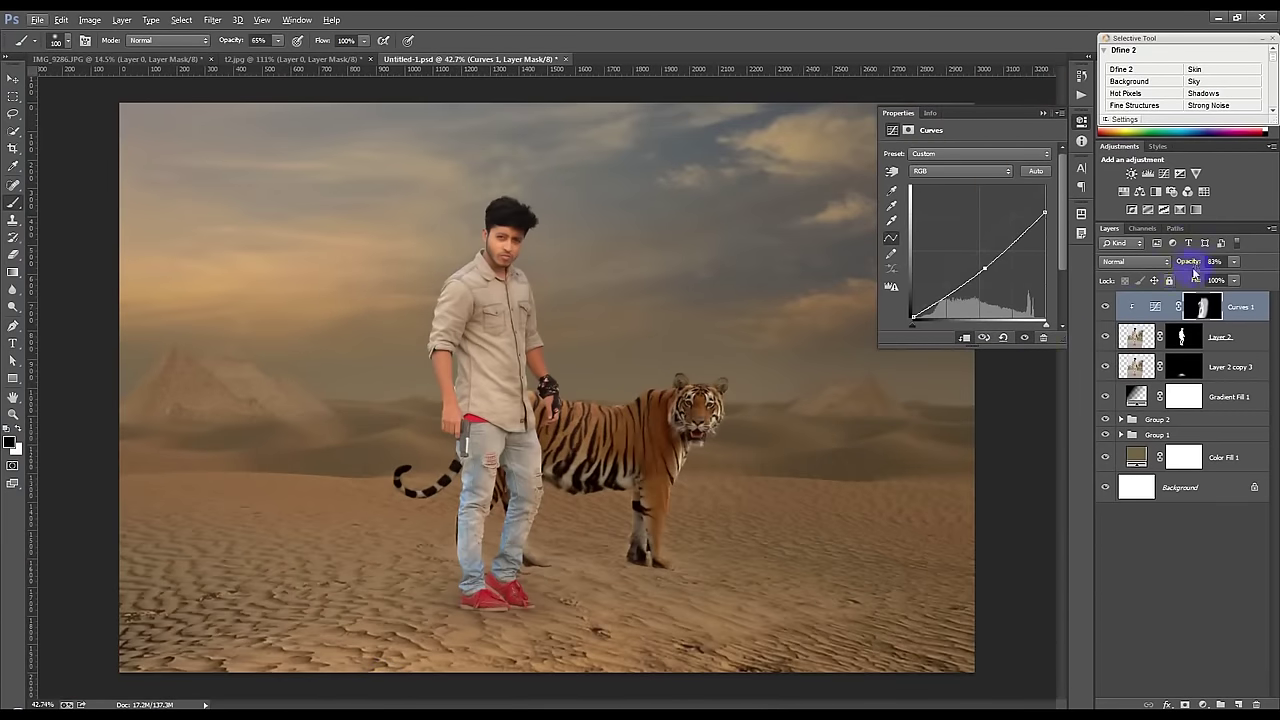
mouse_move(500, 257)
left_mouse_down()
mouse_move(509, 223)
mouse_move(507, 245)
left_mouse_up()
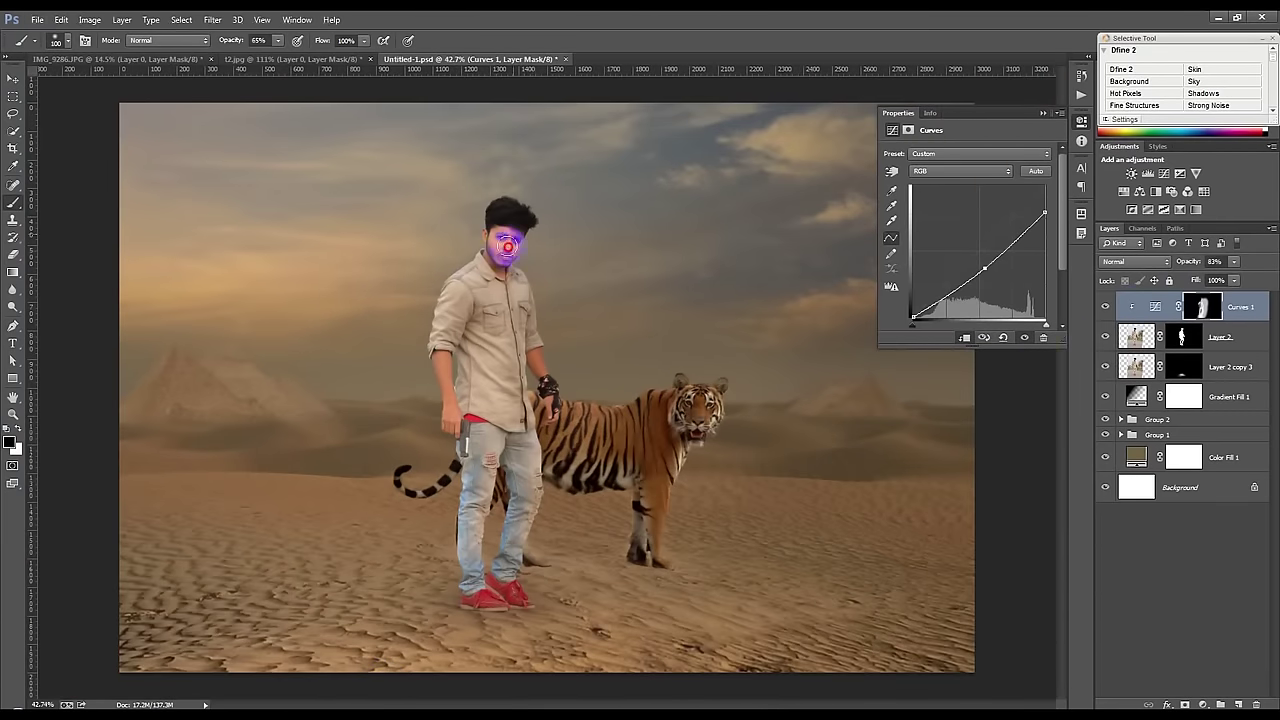
scroll(545, 240, "up", 1)
scroll(550, 260, "up", 1)
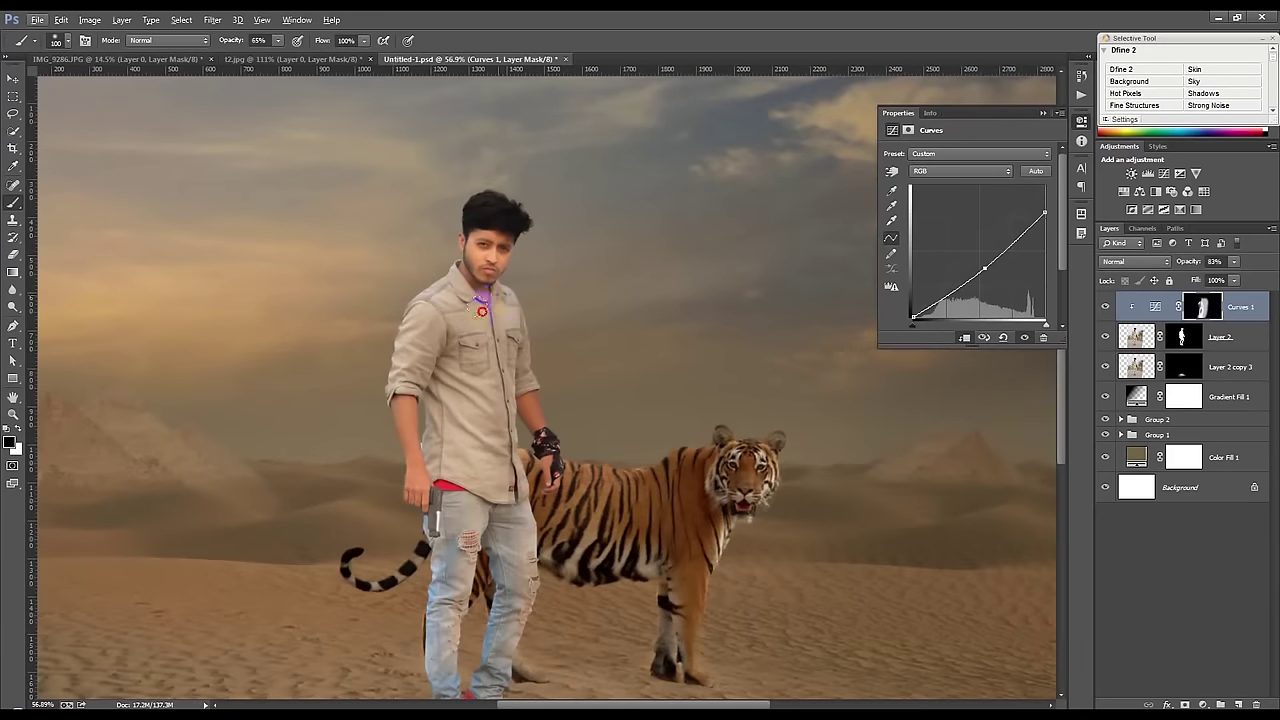
scroll(515, 340, "up", 1)
scroll(510, 303, "up", 1)
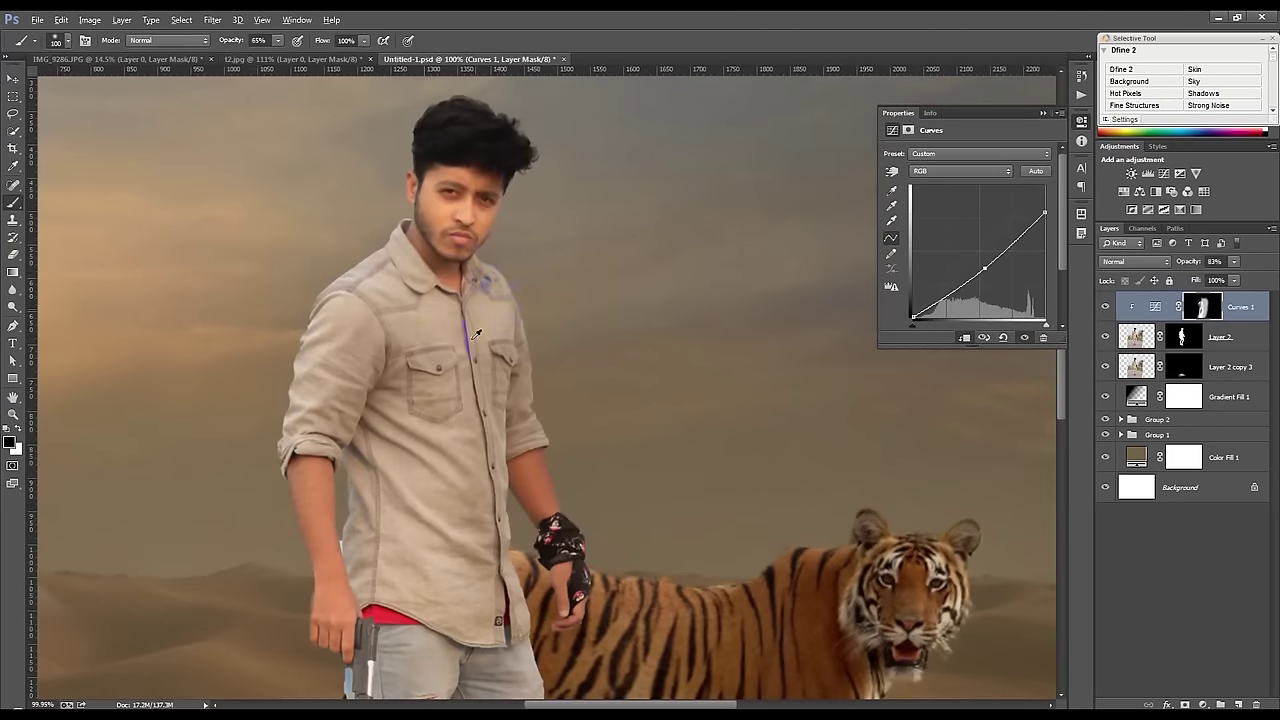
scroll(476, 335, "down", 2)
Step: Raise Curves 1 to 93% opacity, even out the face tone, and collapse the Properties panel
left_click(1185, 261)
left_click_drag(1185, 261, 1194, 261)
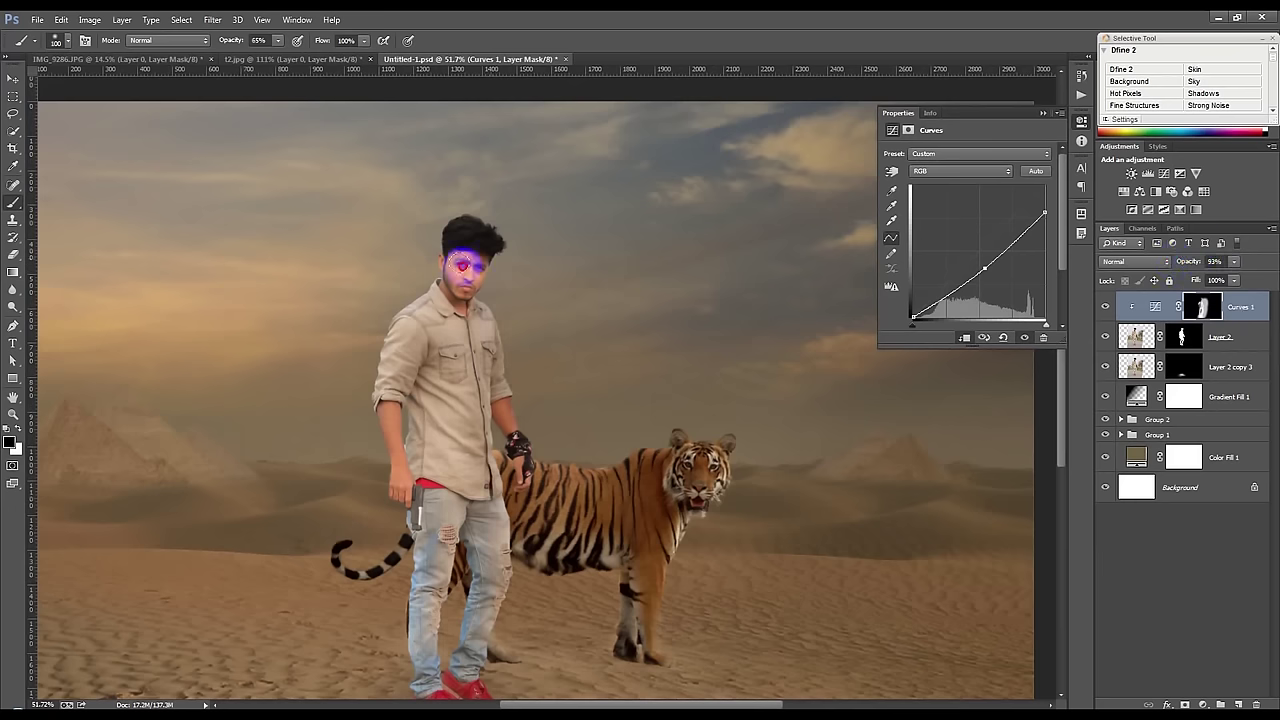
left_click_drag(472, 262, 457, 290)
scroll(528, 298, "down", 3)
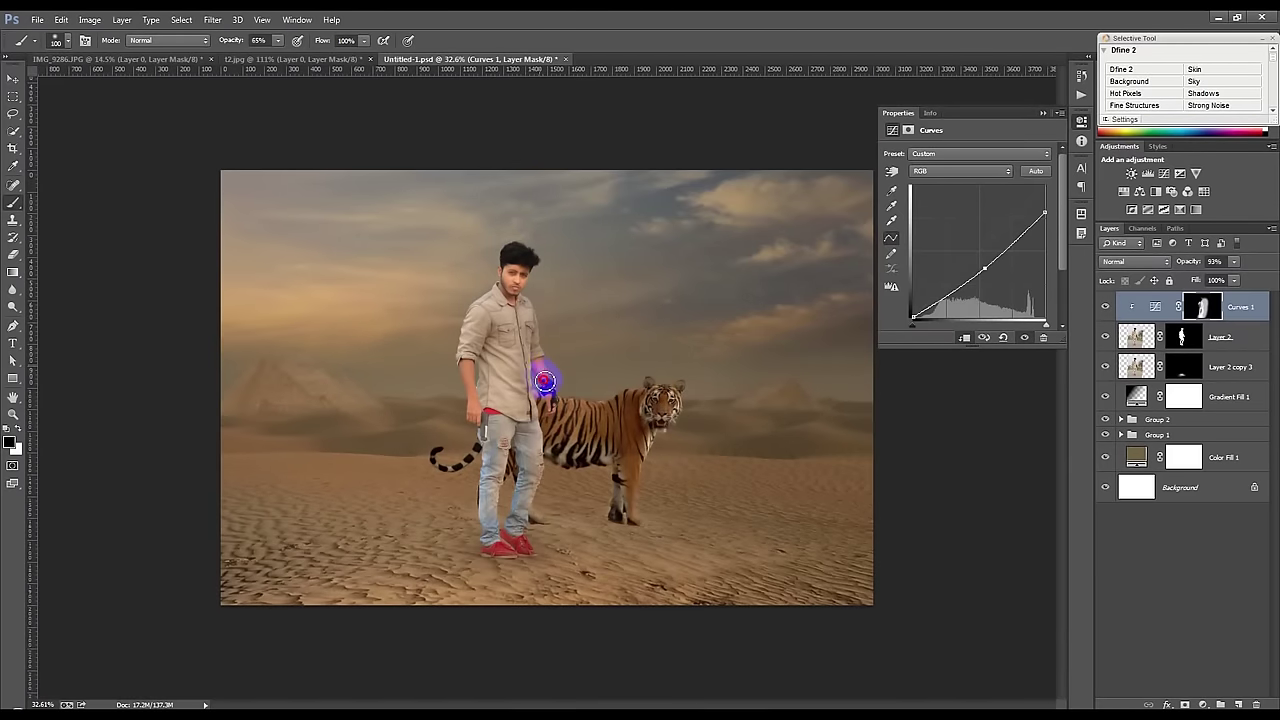
scroll(590, 405, "up", 2)
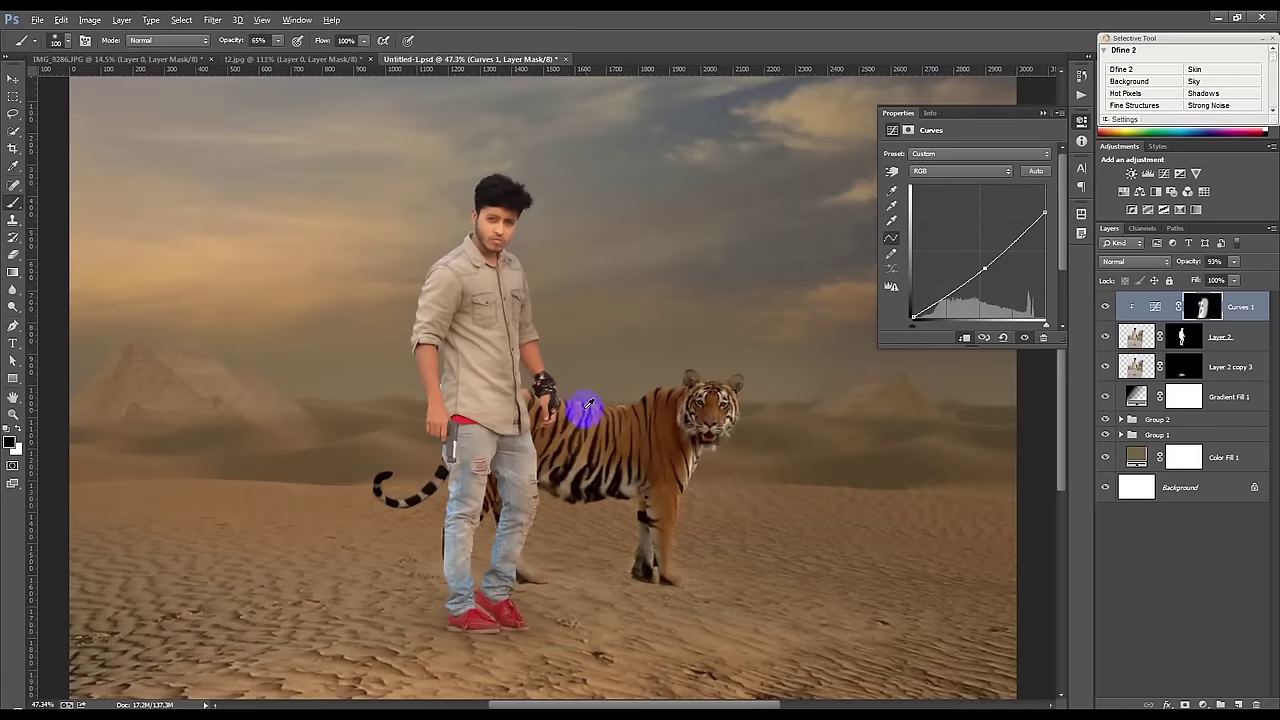
left_click(1043, 112)
scroll(946, 471, "down", 2)
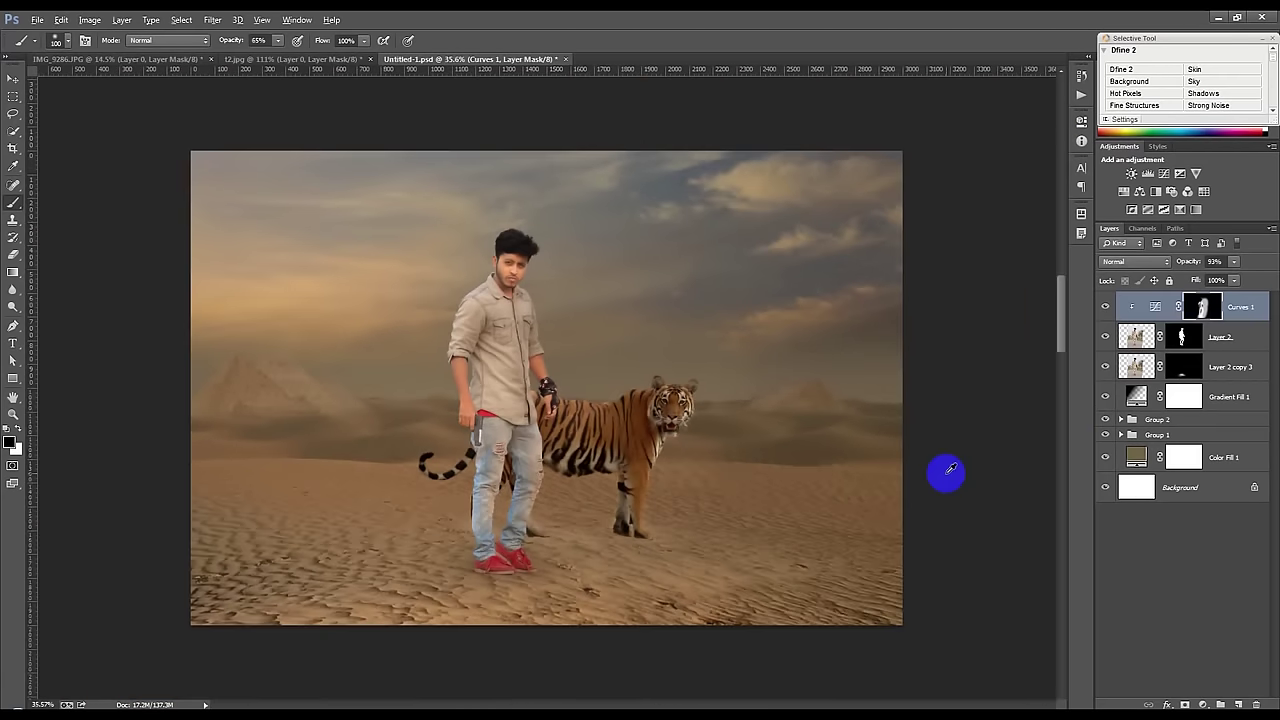
scroll(946, 471, "down", 1)
scroll(948, 470, "up", 1)
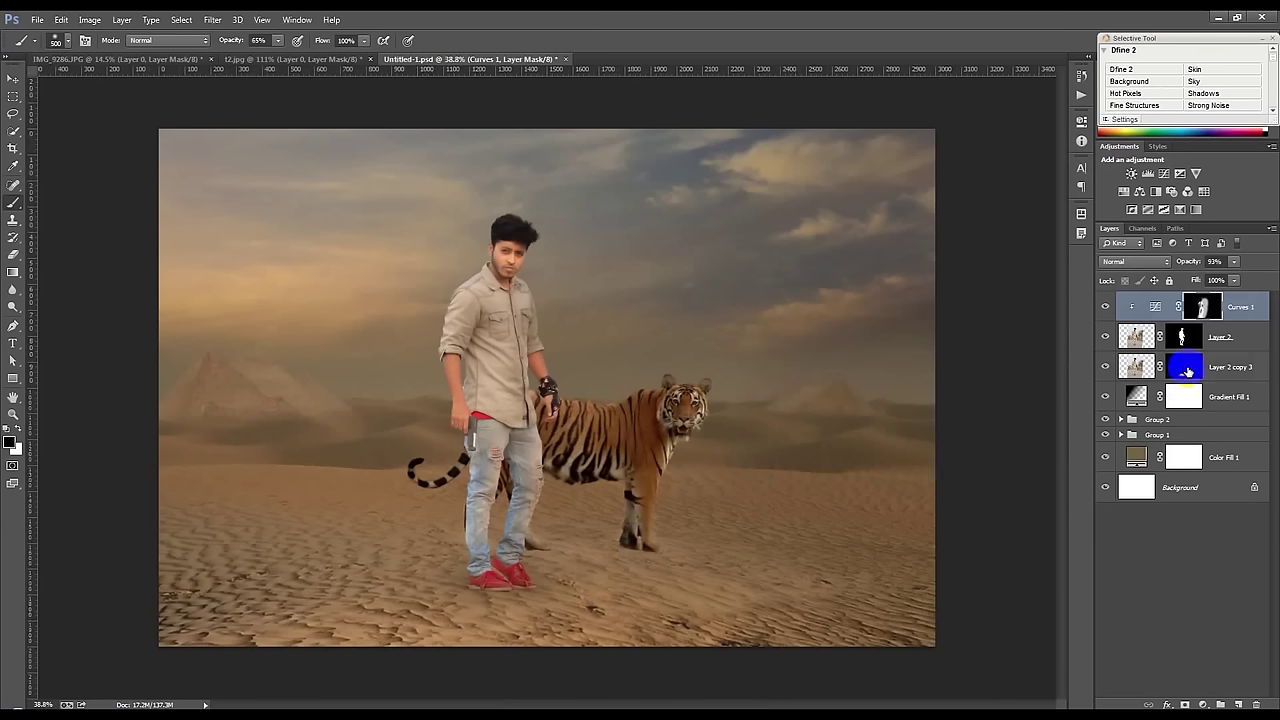
left_click(1183, 368)
left_click(1105, 367)
left_click(1105, 368)
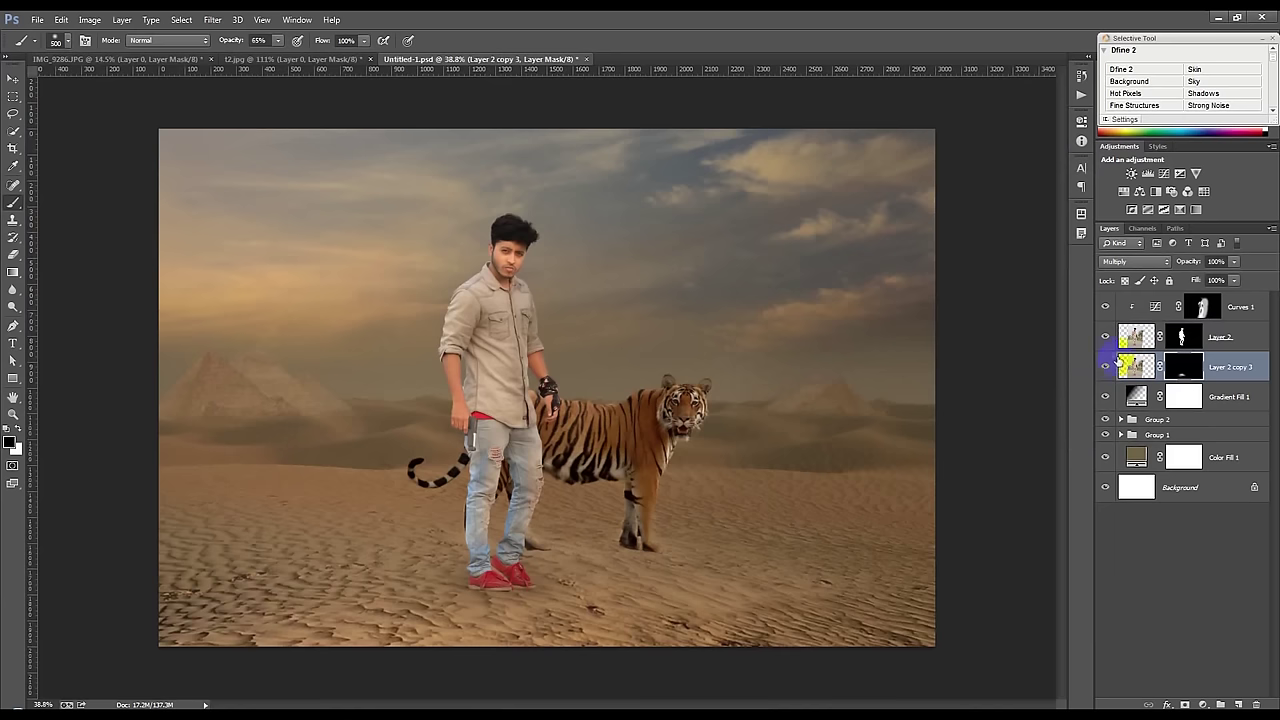
left_click(1184, 369)
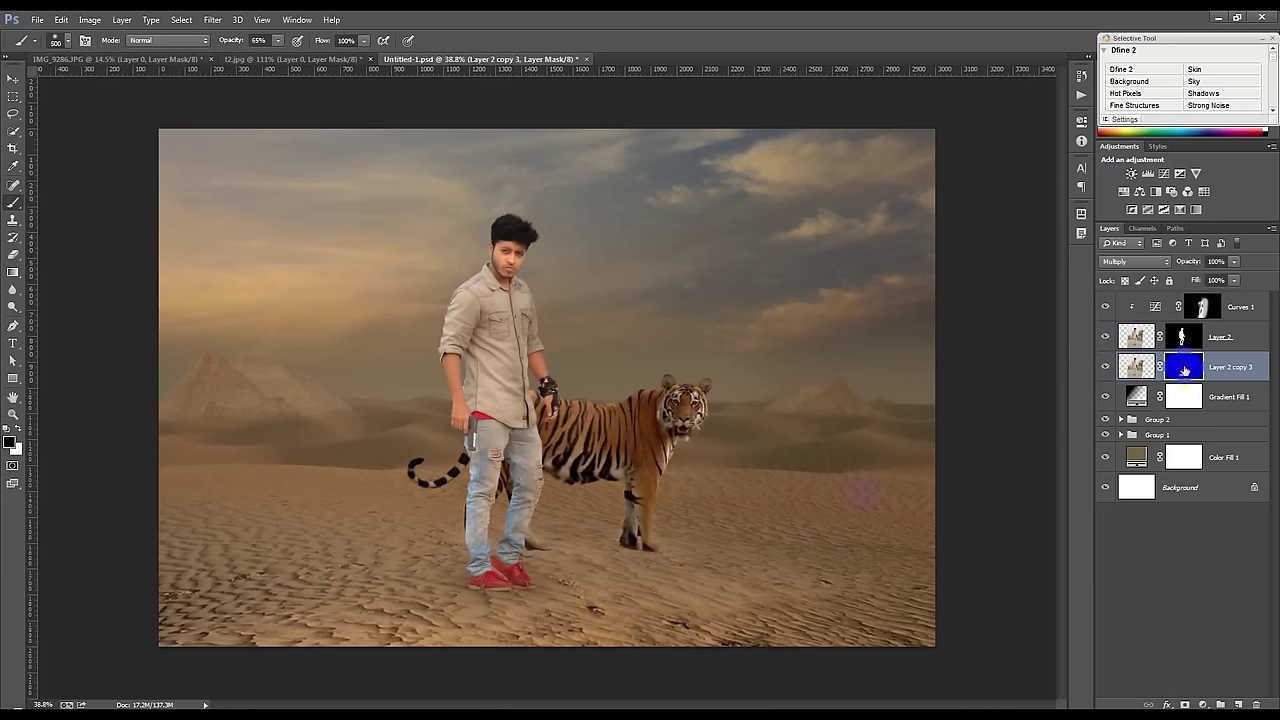
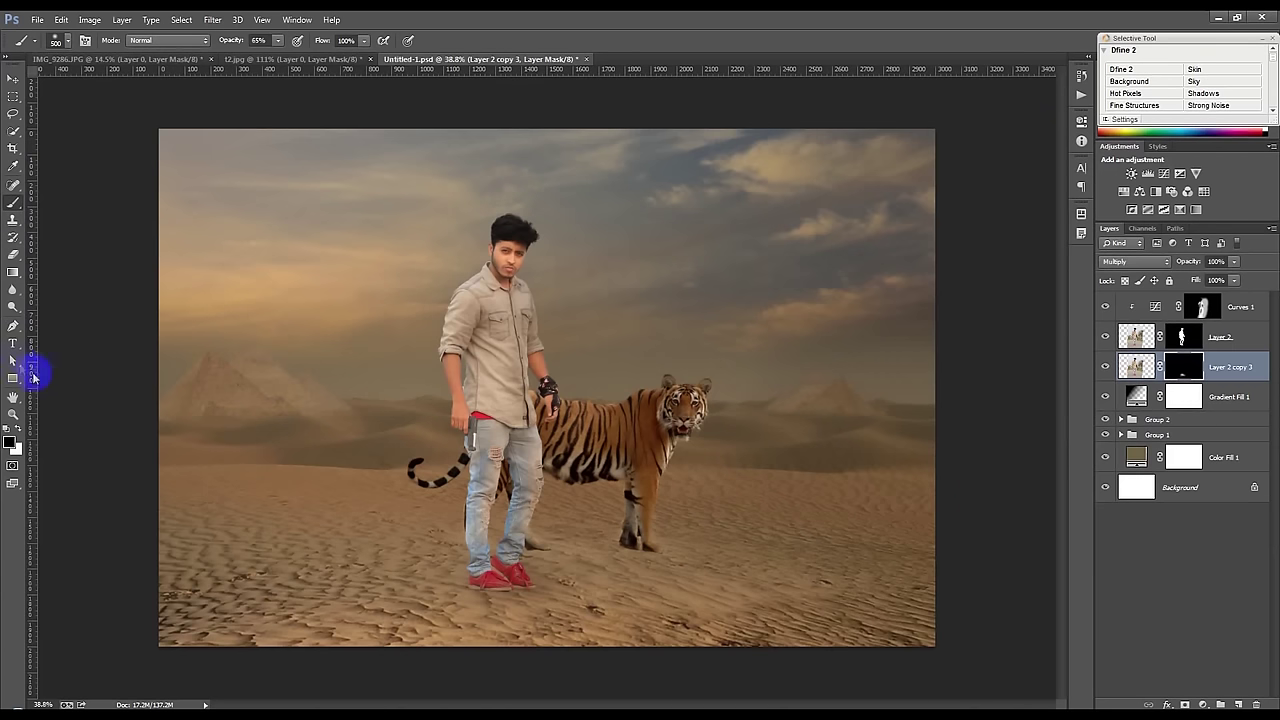
Step: Softly paint the shadow mask around the man's shoes in white at lowered brush opacity
left_click(18, 428)
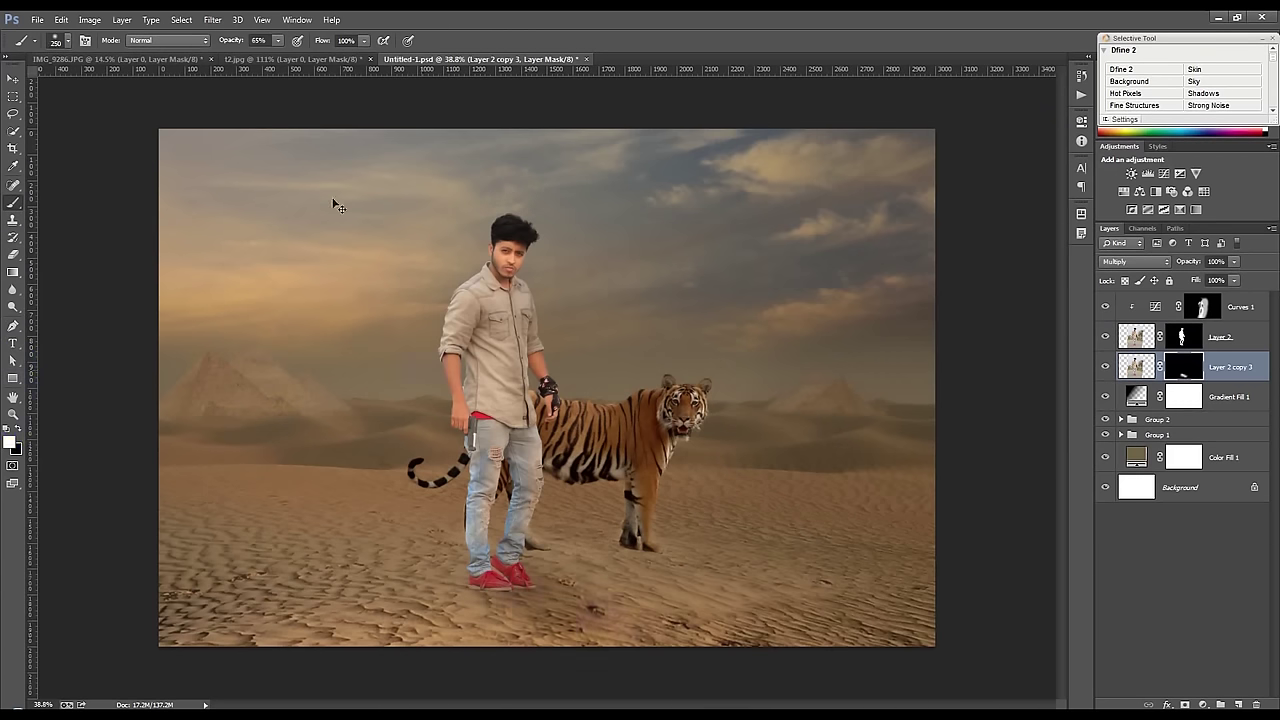
left_click_drag(234, 41, 200, 50)
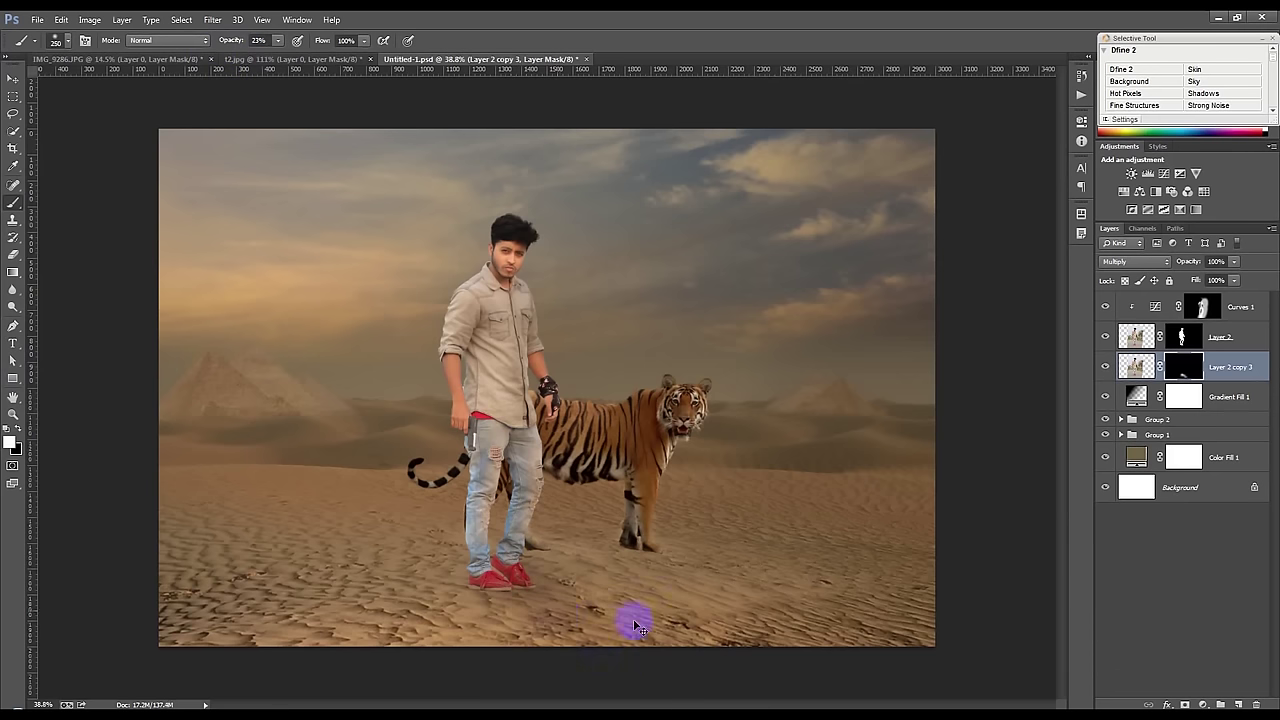
left_click_drag(508, 580, 600, 594)
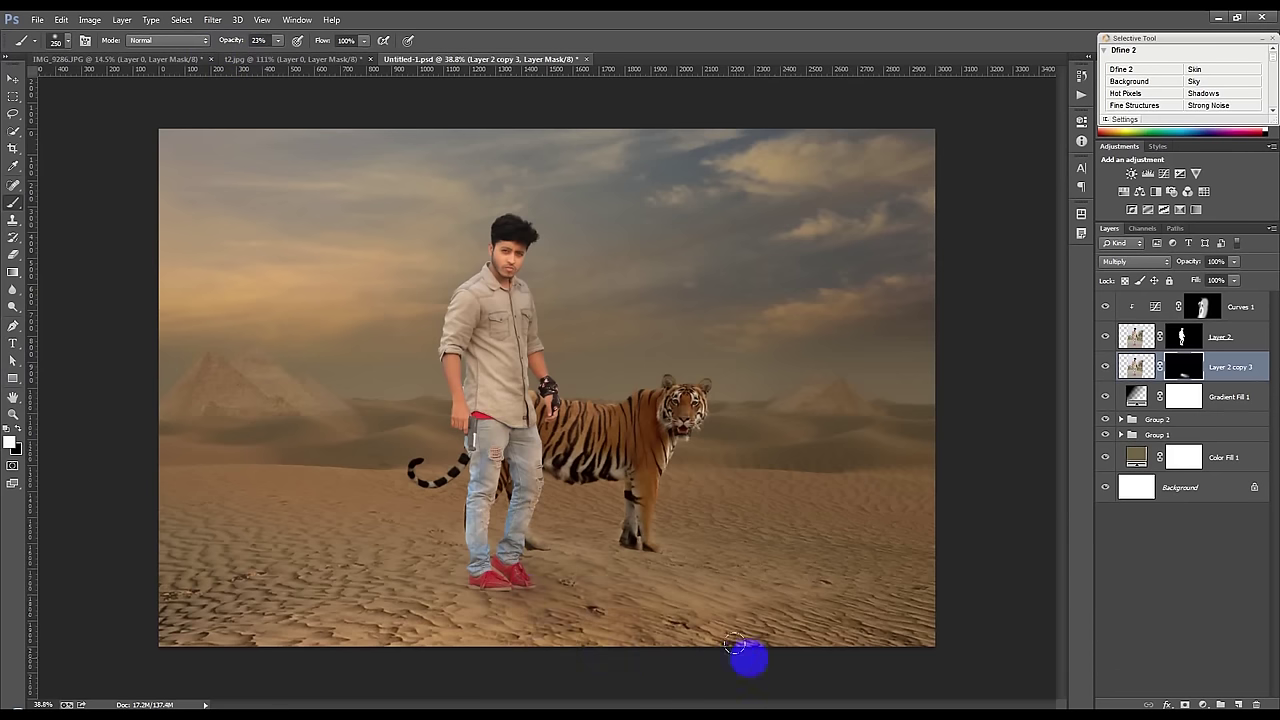
left_click_drag(491, 583, 733, 590)
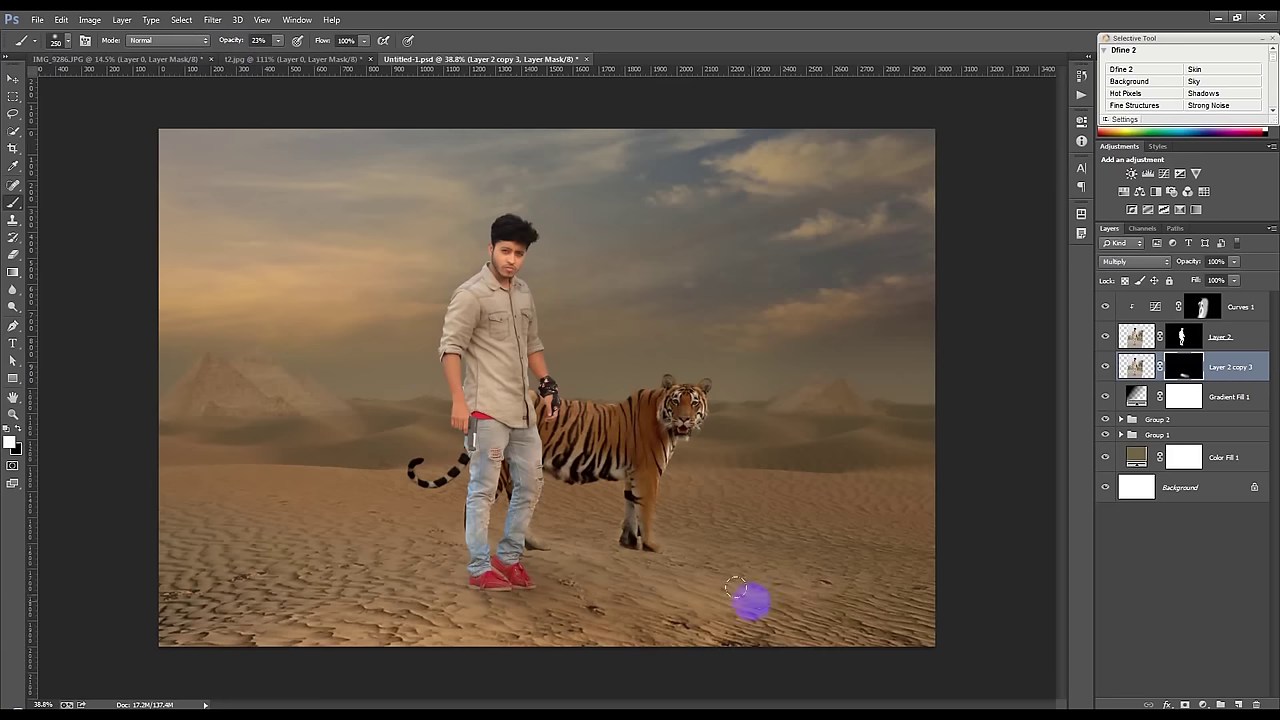
Step: Paint white on Layer 3's mask in Group 2 to blend the sand beside the tiger's paw
left_click(1157, 420)
left_click(1121, 419)
left_click(1203, 472)
key("x")
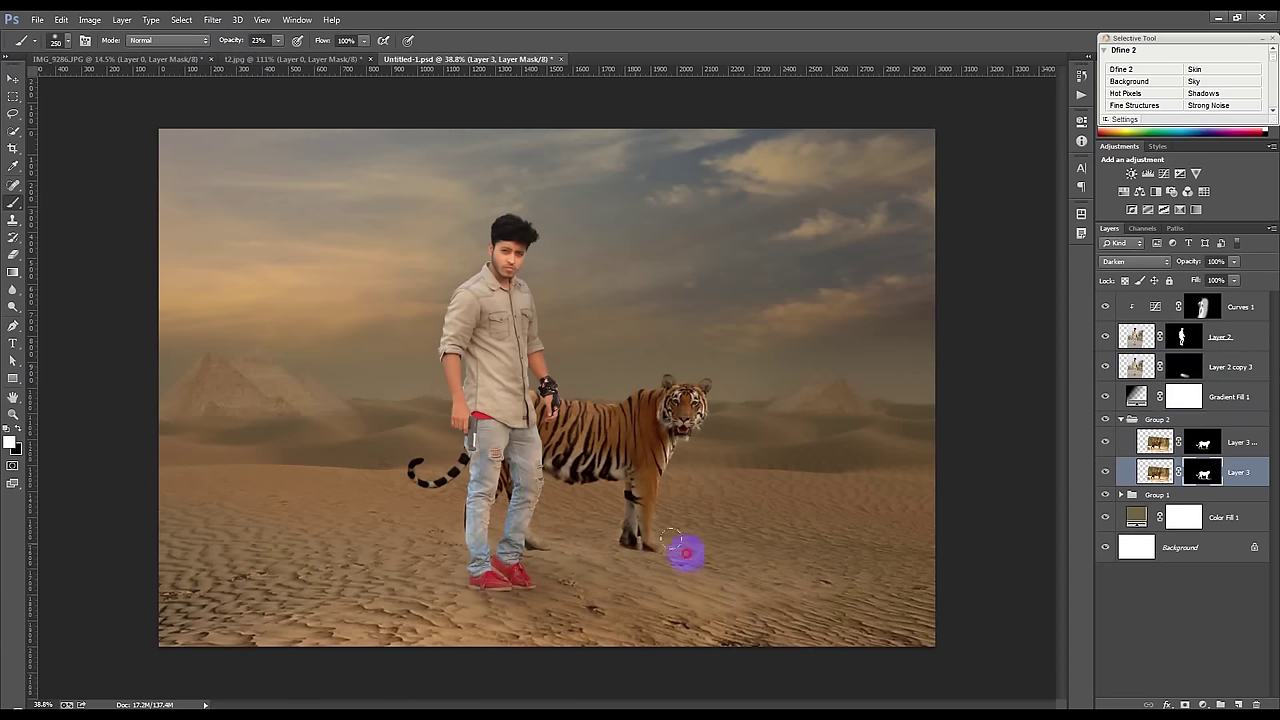
left_click(733, 546)
left_click(1204, 307)
left_click(1120, 420)
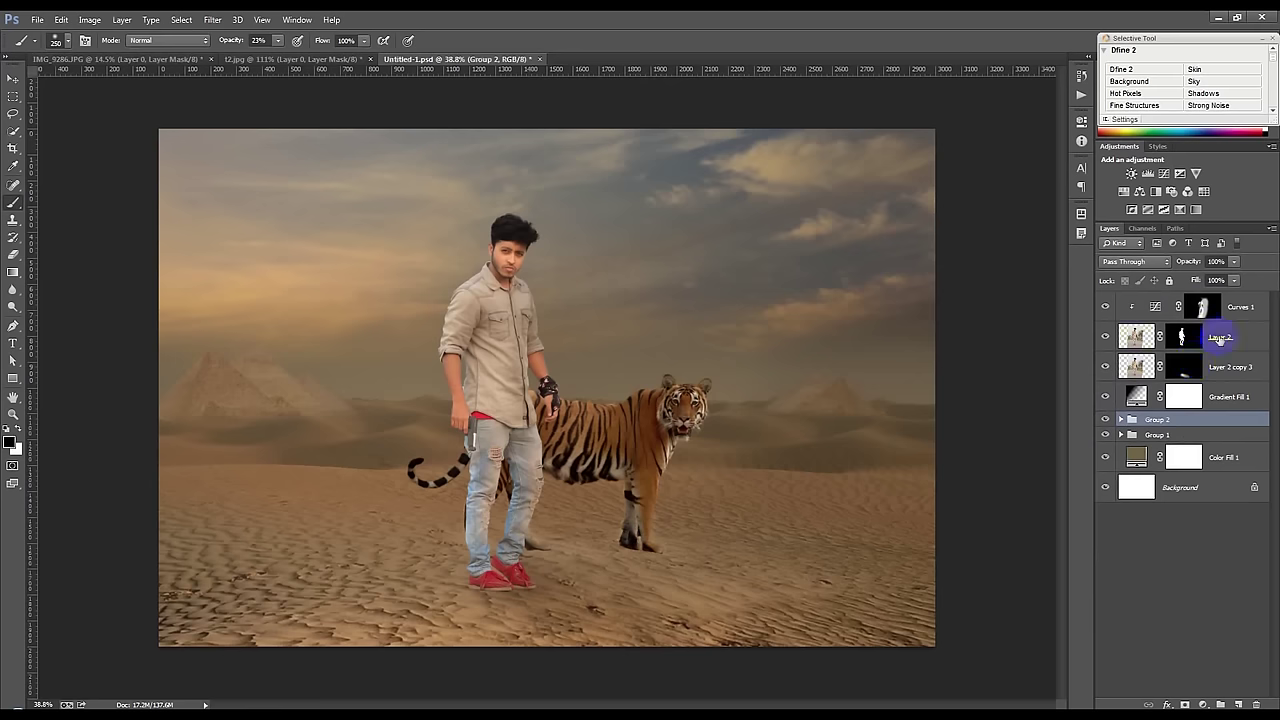
left_click(13, 78)
left_click(655, 367)
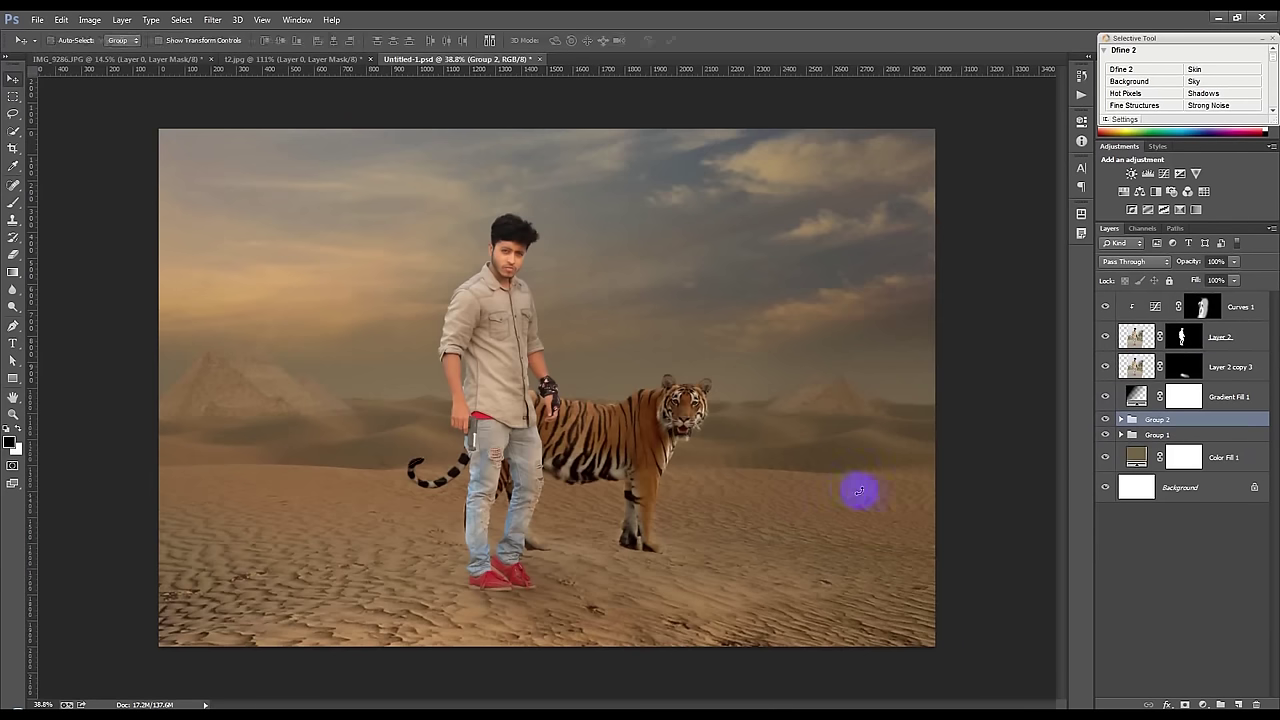
Step: Place the dirt_charge splash at the tiger's paws, shrunk and rotated about -30°
mouse_move(640, 449)
left_mouse_down()
mouse_move(737, 545)
mouse_move(734, 526)
left_mouse_up()
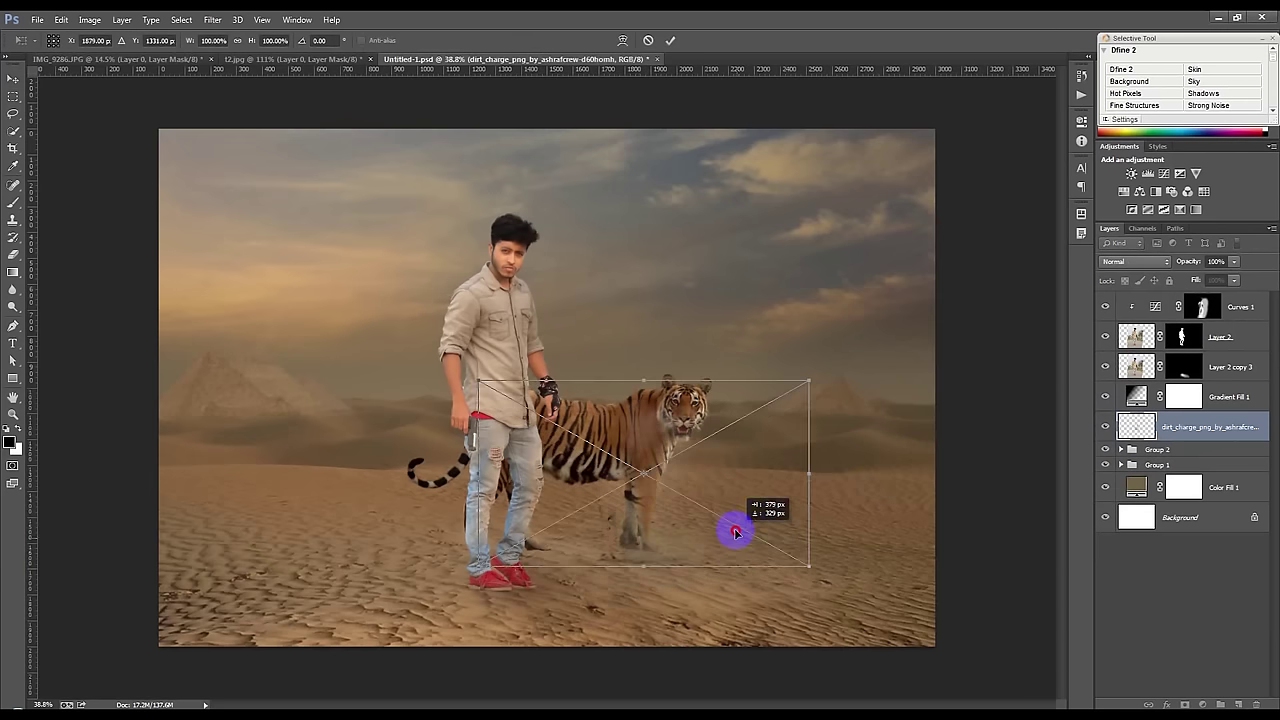
mouse_move(810, 385)
left_mouse_down()
mouse_move(731, 432)
mouse_move(686, 503)
left_mouse_up()
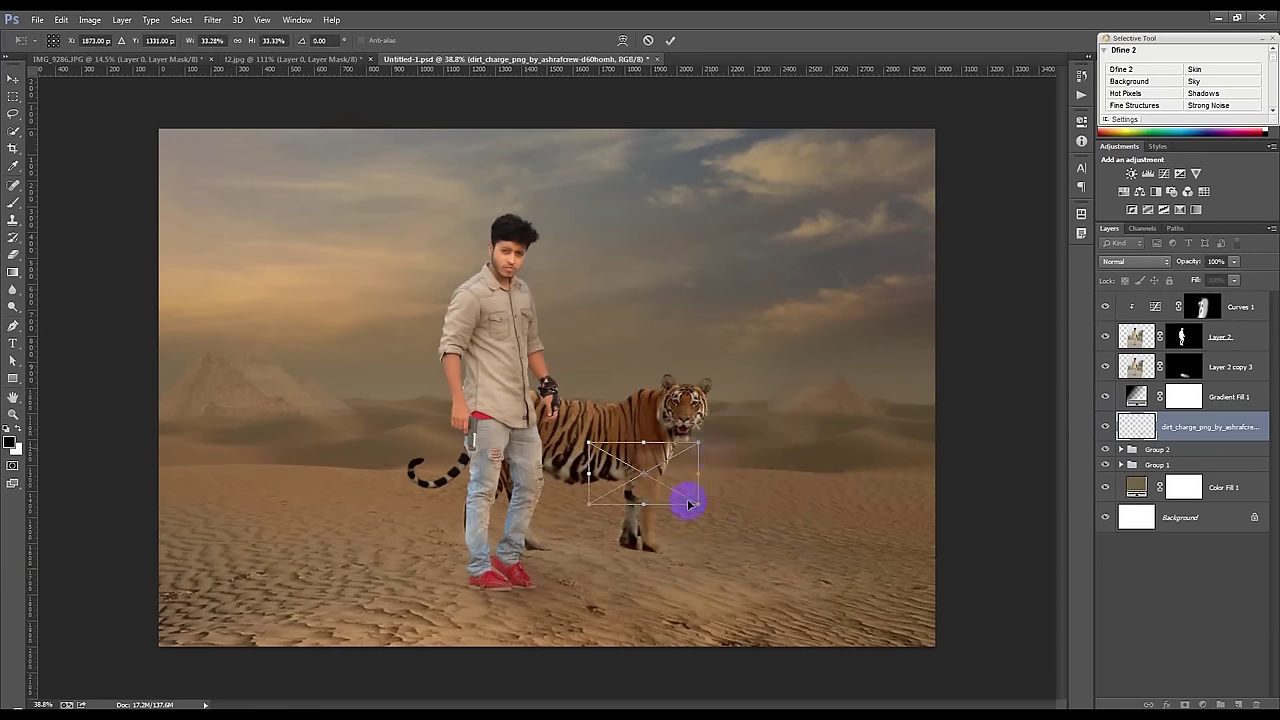
scroll(686, 503, "up", 1)
scroll(657, 506, "up", 2)
scroll(677, 486, "up", 2)
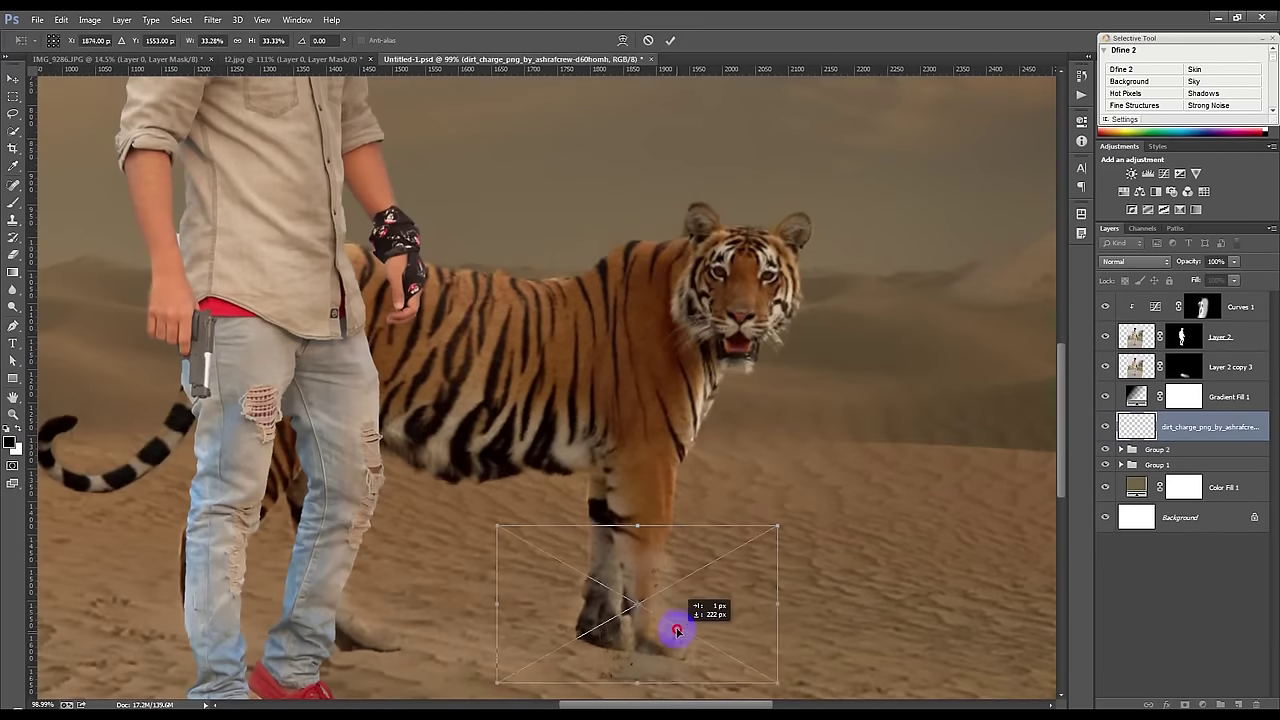
left_click_drag(679, 621, 749, 617)
left_click_drag(963, 642, 958, 657)
left_click_drag(706, 621, 718, 614)
scroll(677, 617, "up", 2)
scroll(671, 624, "up", 1)
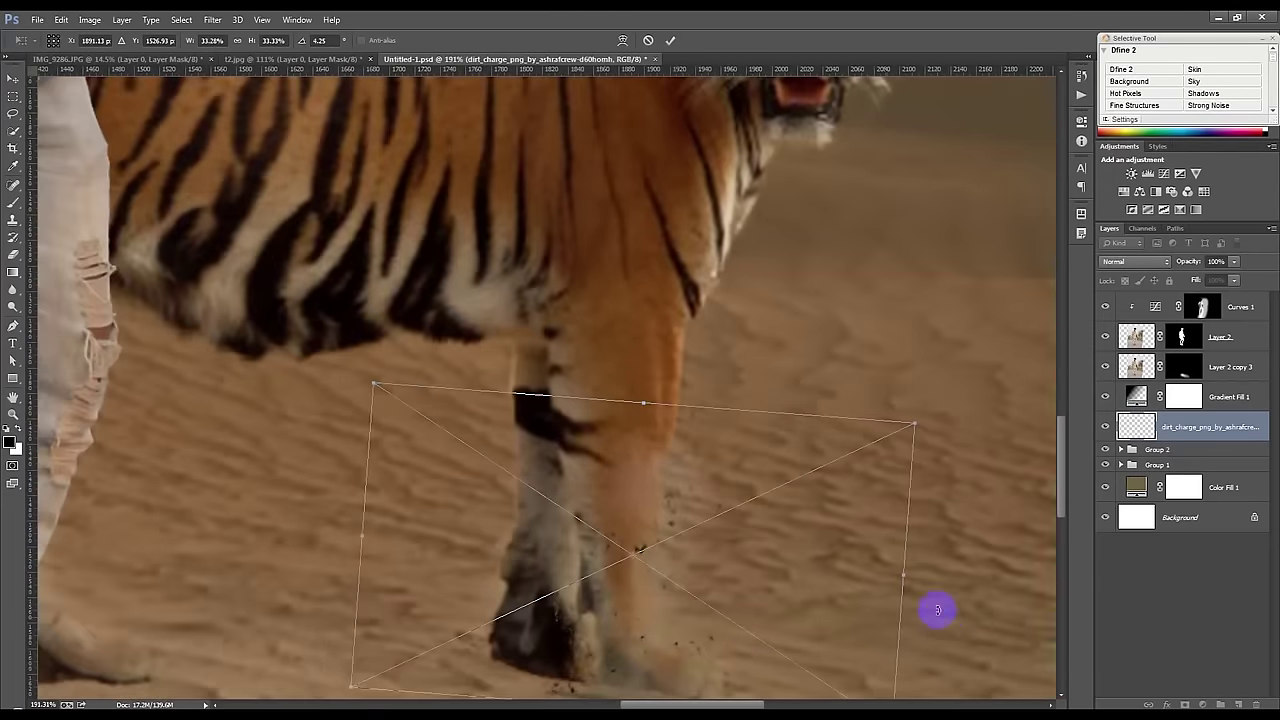
mouse_move(951, 609)
left_mouse_down()
mouse_move(906, 434)
mouse_move(669, 586)
mouse_move(674, 614)
left_mouse_up()
scroll(669, 586, "down", 2)
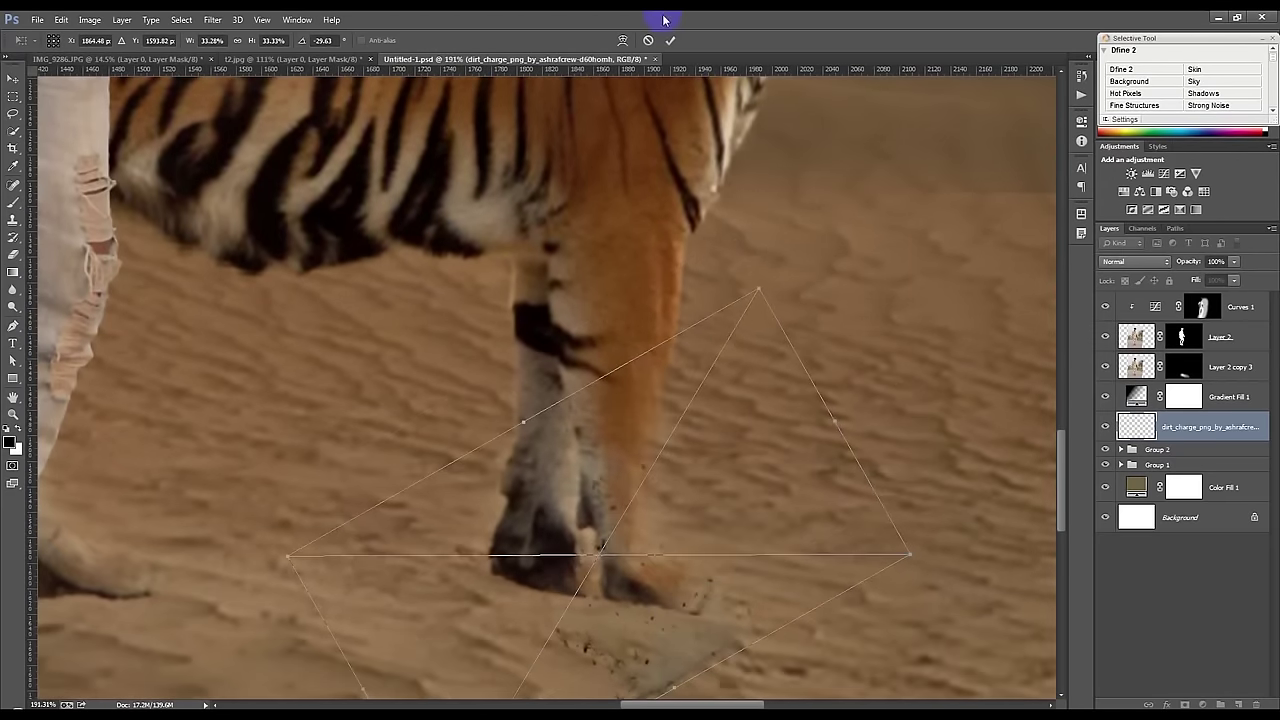
key("Return")
Step: Move the dirt layer below Group 2, rasterize it, and erase the excess dirt near the paws
left_click_drag(1170, 428, 1170, 458)
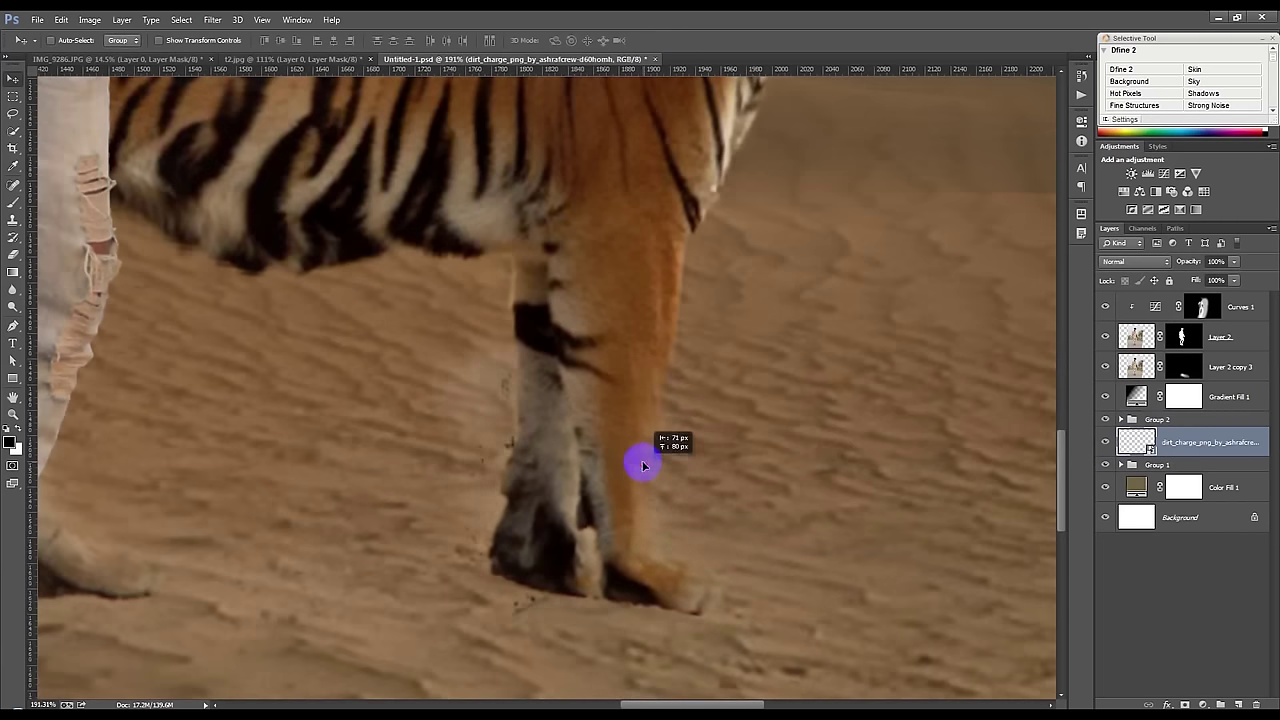
left_click_drag(766, 556, 650, 468)
left_click(11, 256)
left_click(440, 563)
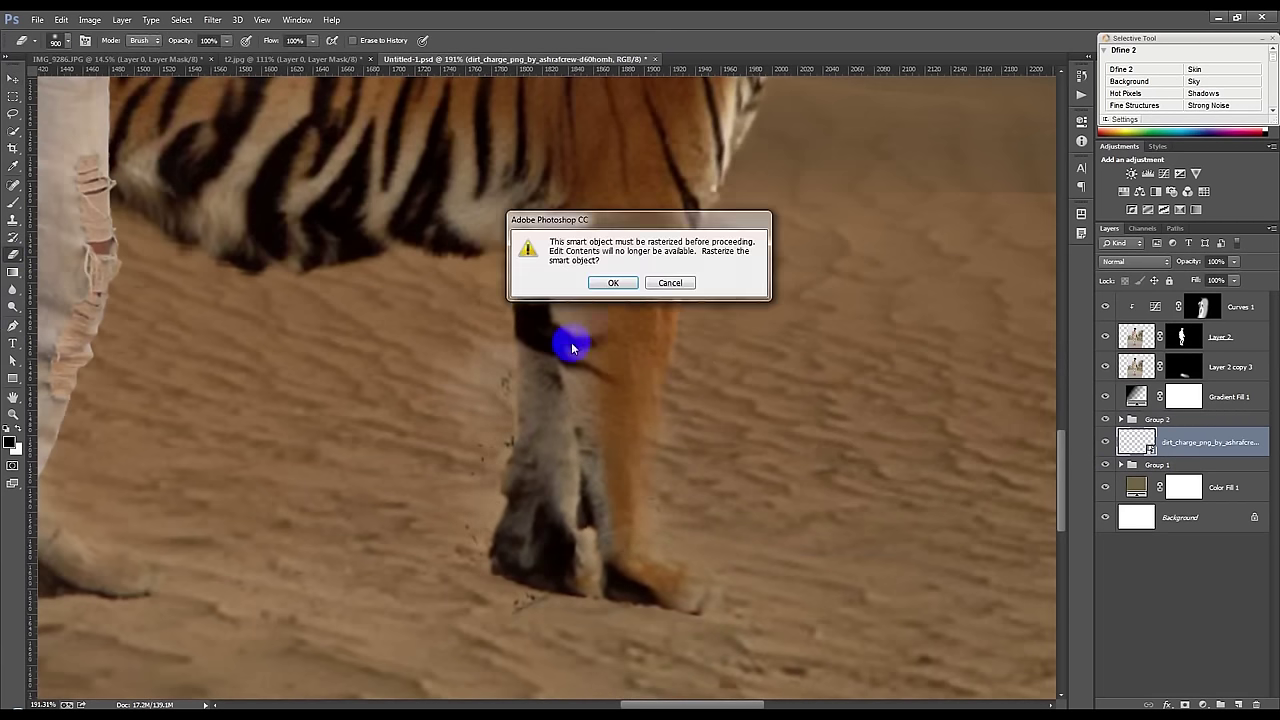
left_click(609, 363)
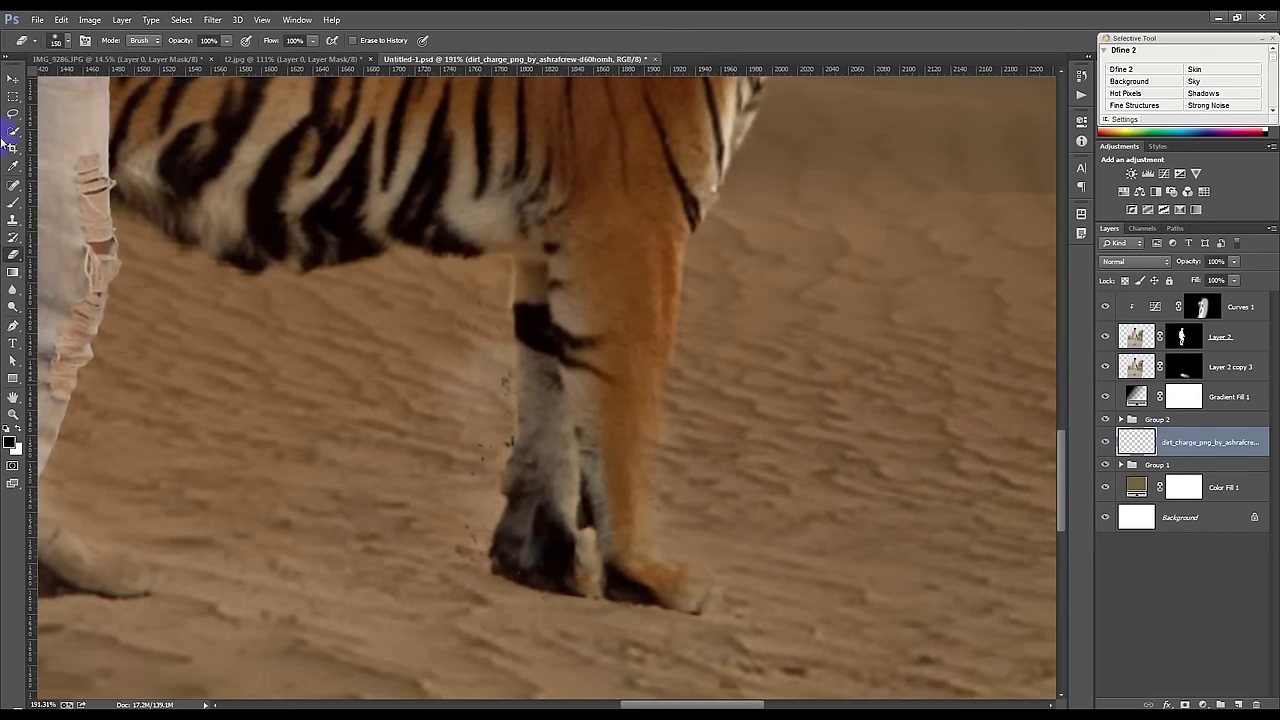
left_click(11, 79)
scroll(349, 414, "down", 5)
left_click_drag(491, 437, 570, 538)
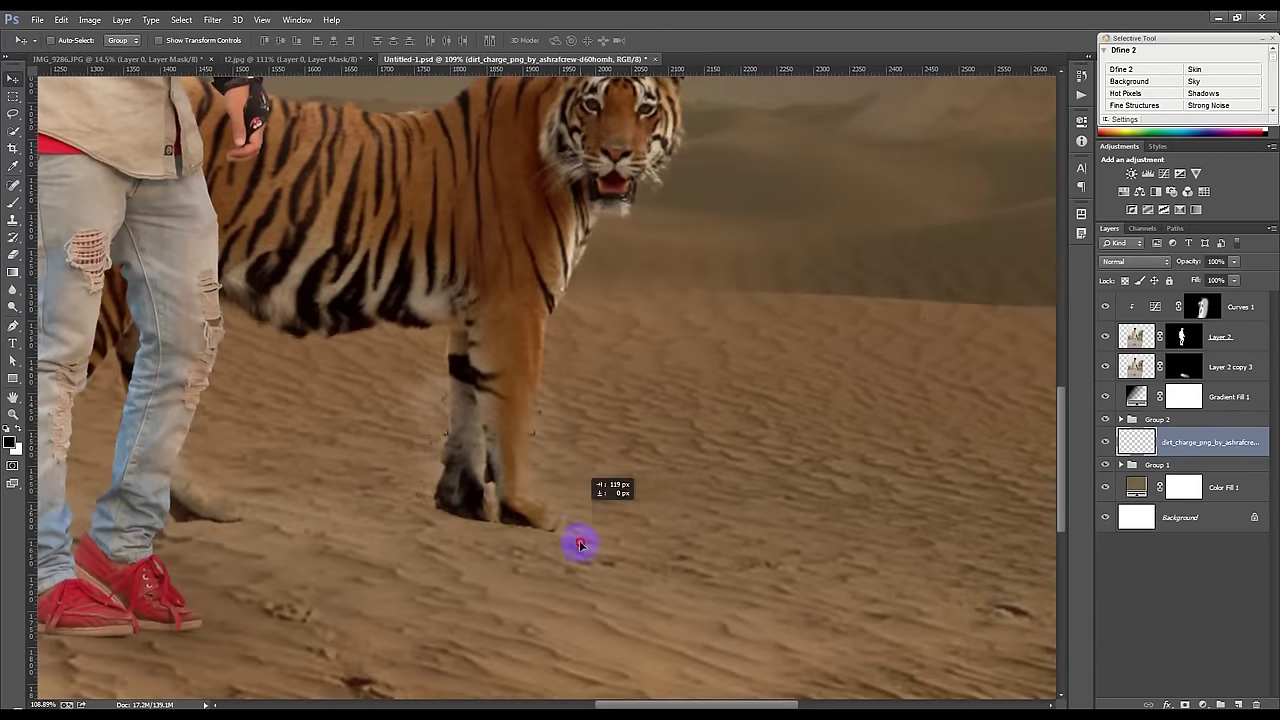
Step: Make a horizontally flipped dirt copy, scaled to about 58%, at the tiger's paws
key("ctrl+t")
right_click(570, 534)
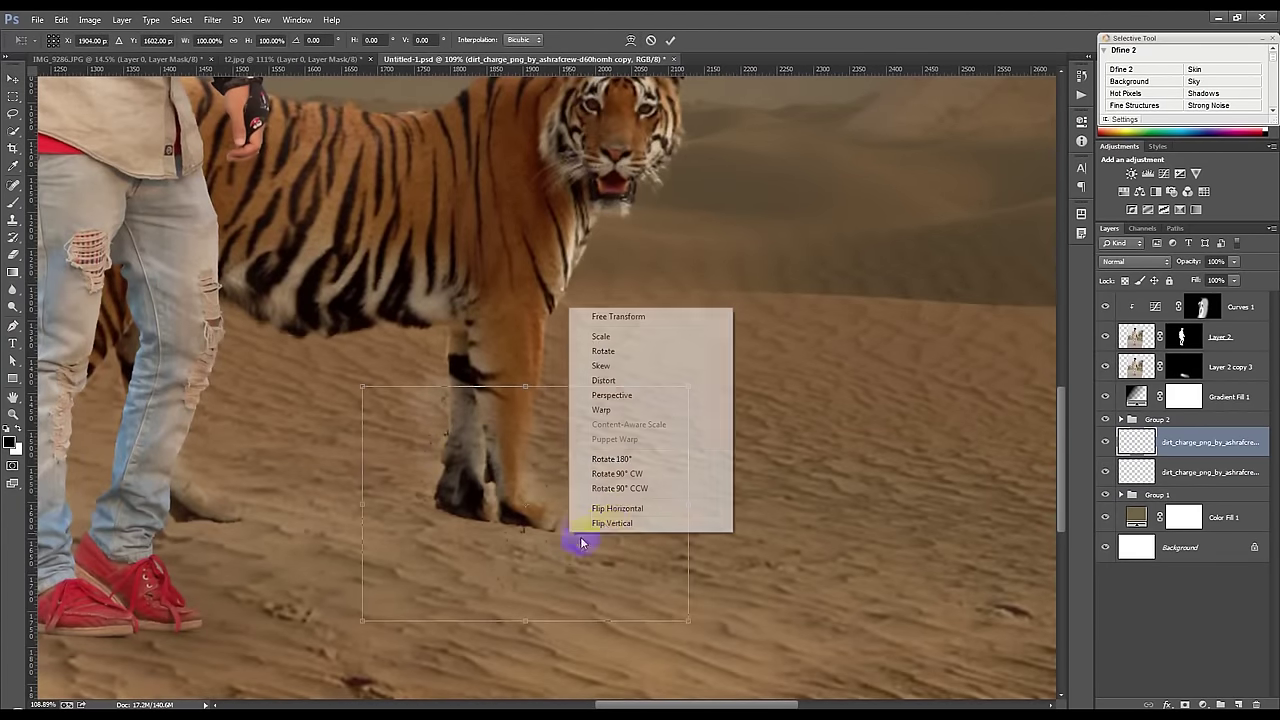
left_click(613, 510)
left_click_drag(684, 386, 614, 434)
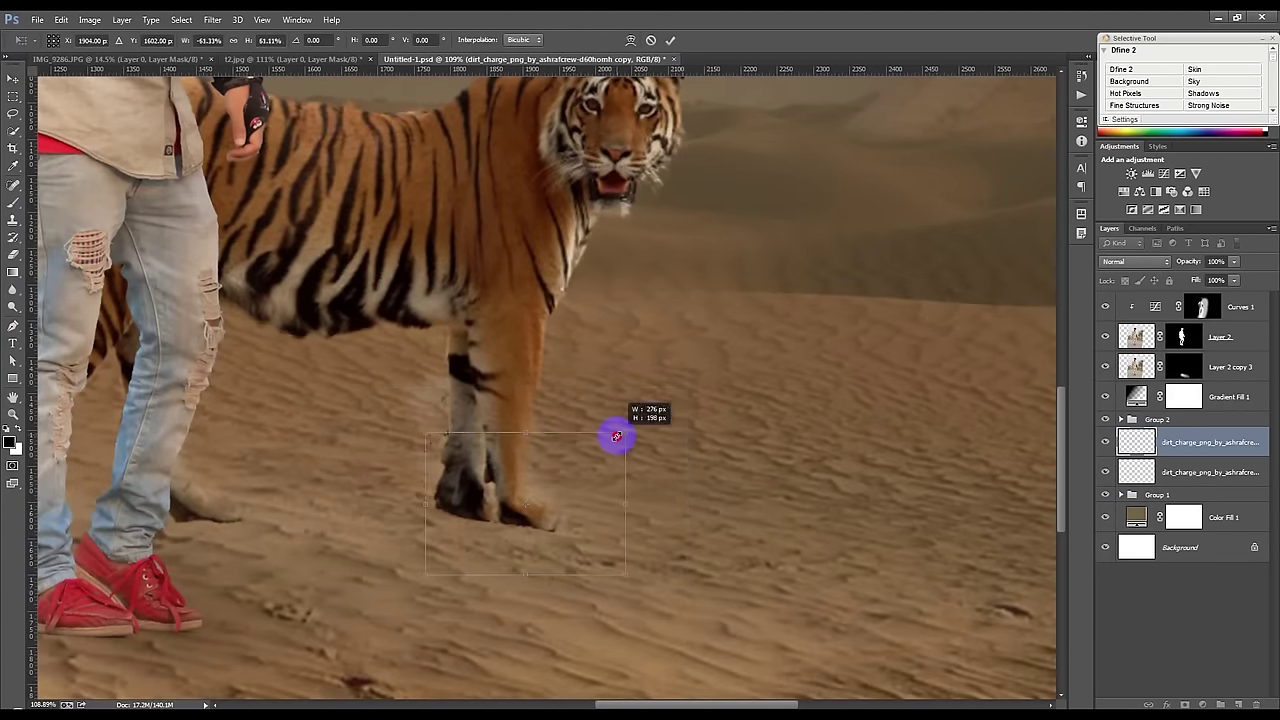
left_click_drag(674, 480, 640, 611)
left_click_drag(515, 505, 509, 503)
left_click(670, 40)
Step: Set both dirt layers to Hard Light blending and reposition the splashes at the paws
left_click(1163, 468, "shift")
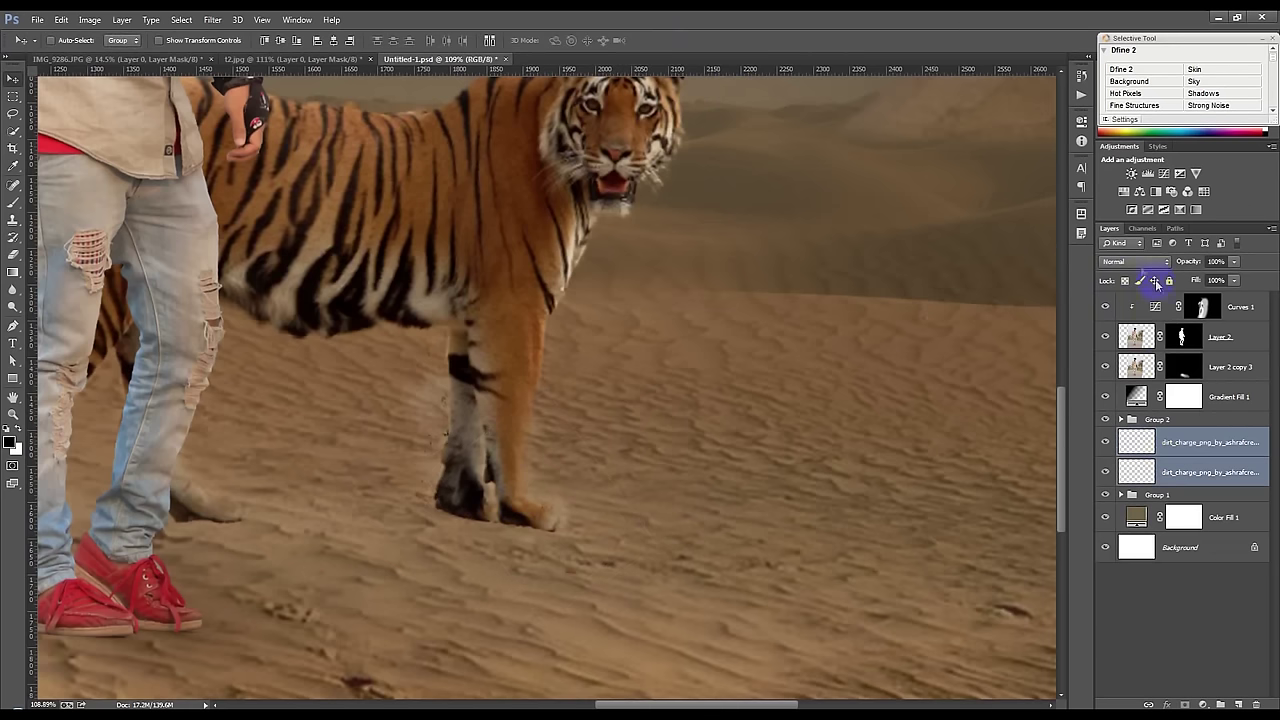
left_click(1135, 261)
left_click(1119, 376)
scroll(1140, 265, "down", 2)
scroll(1140, 265, "down", 2)
scroll(1140, 265, "down", 1)
left_click(1142, 262)
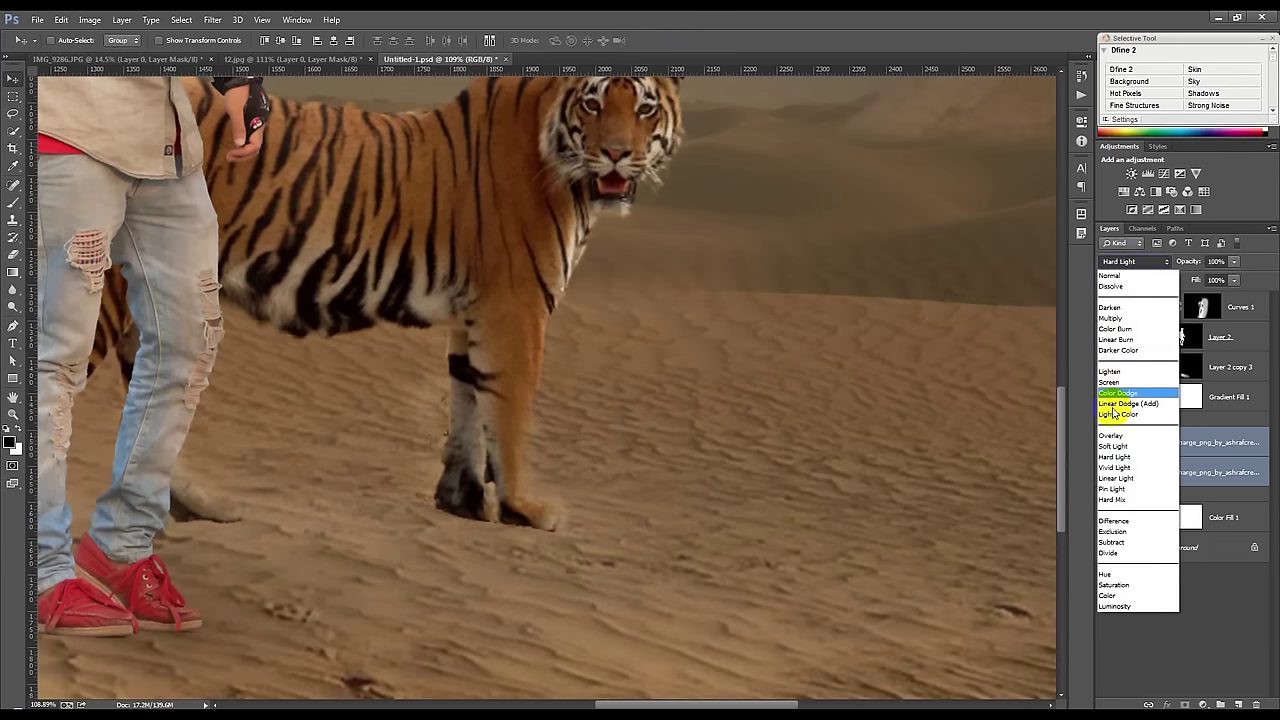
left_click(1117, 447)
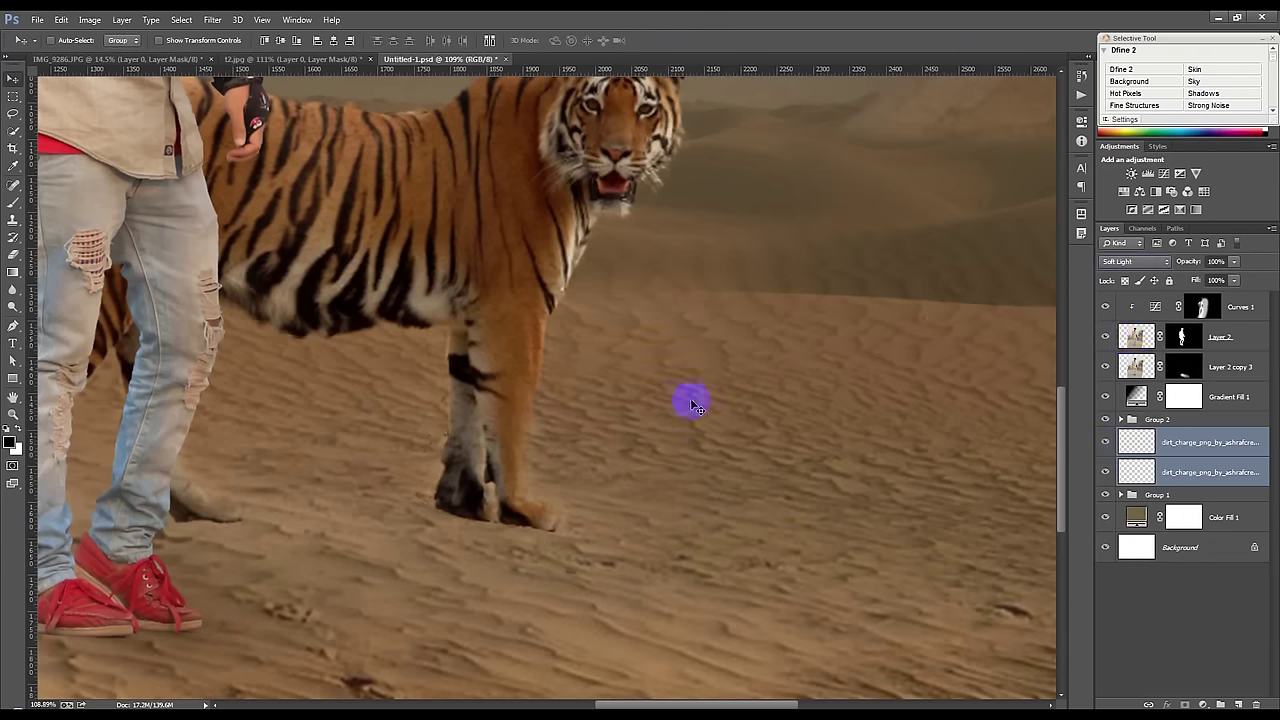
left_click_drag(471, 470, 478, 473)
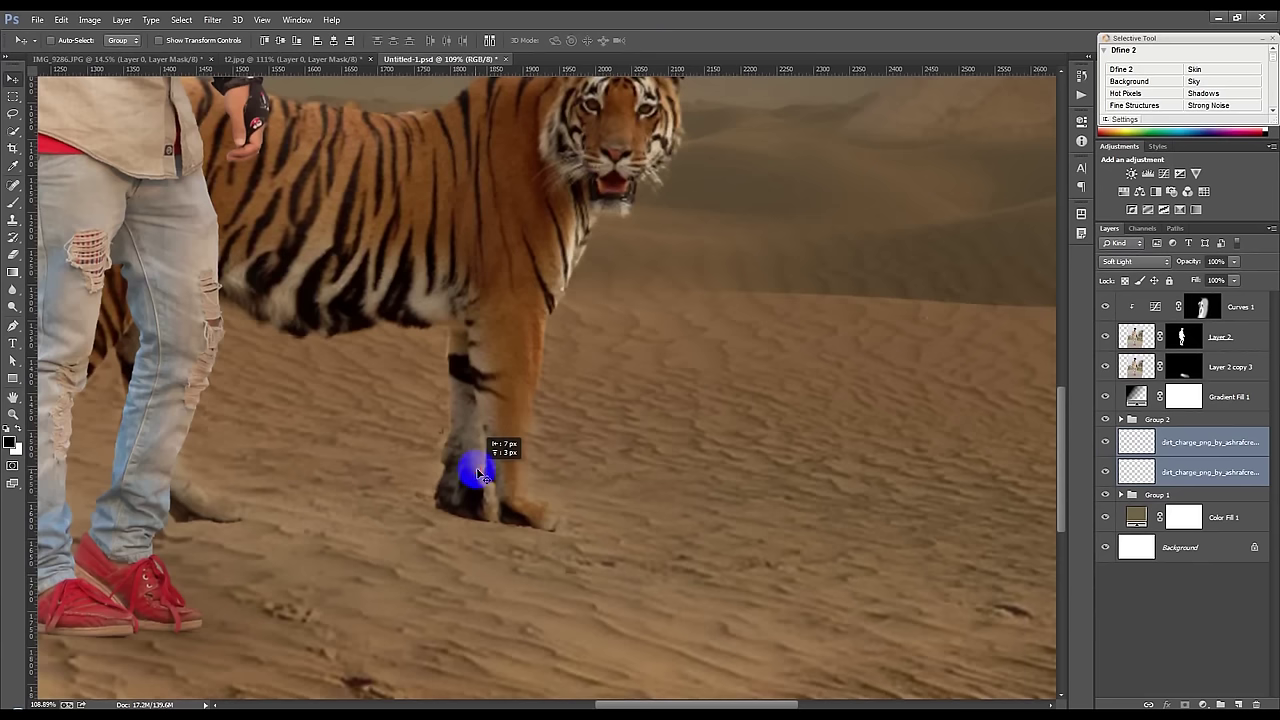
left_click(1128, 261)
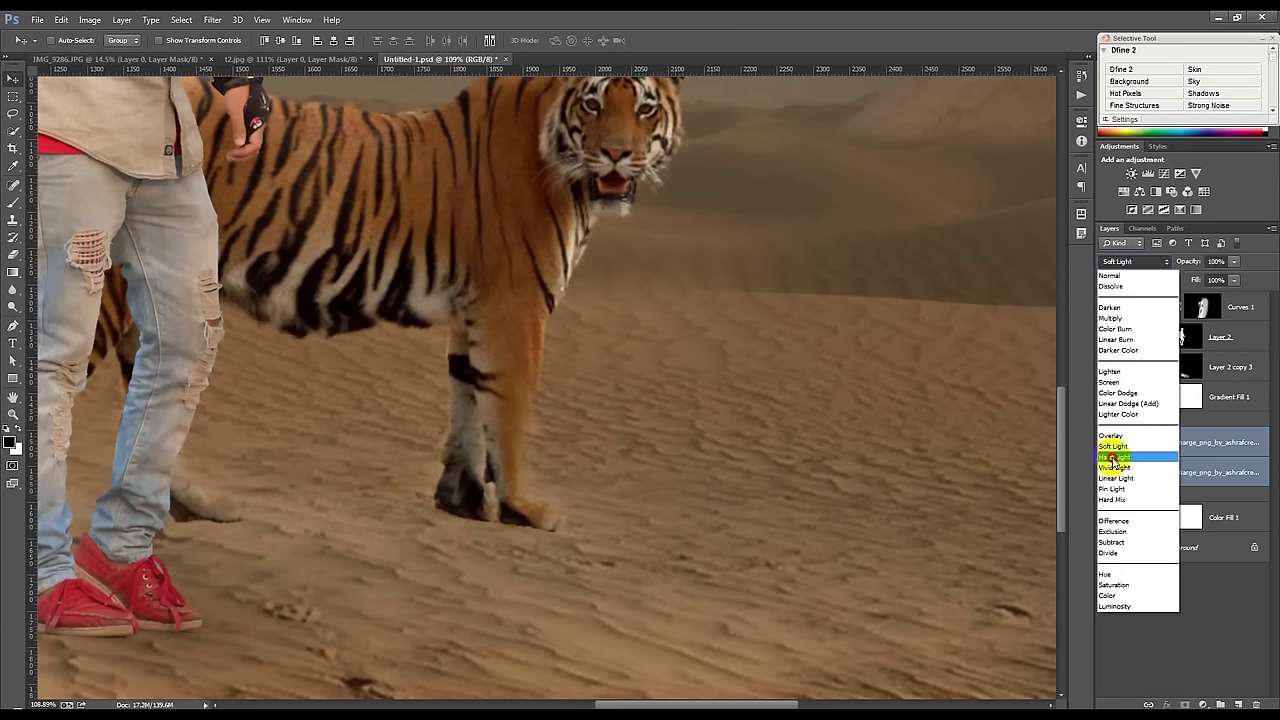
left_click(1113, 457)
scroll(709, 416, "down", 5)
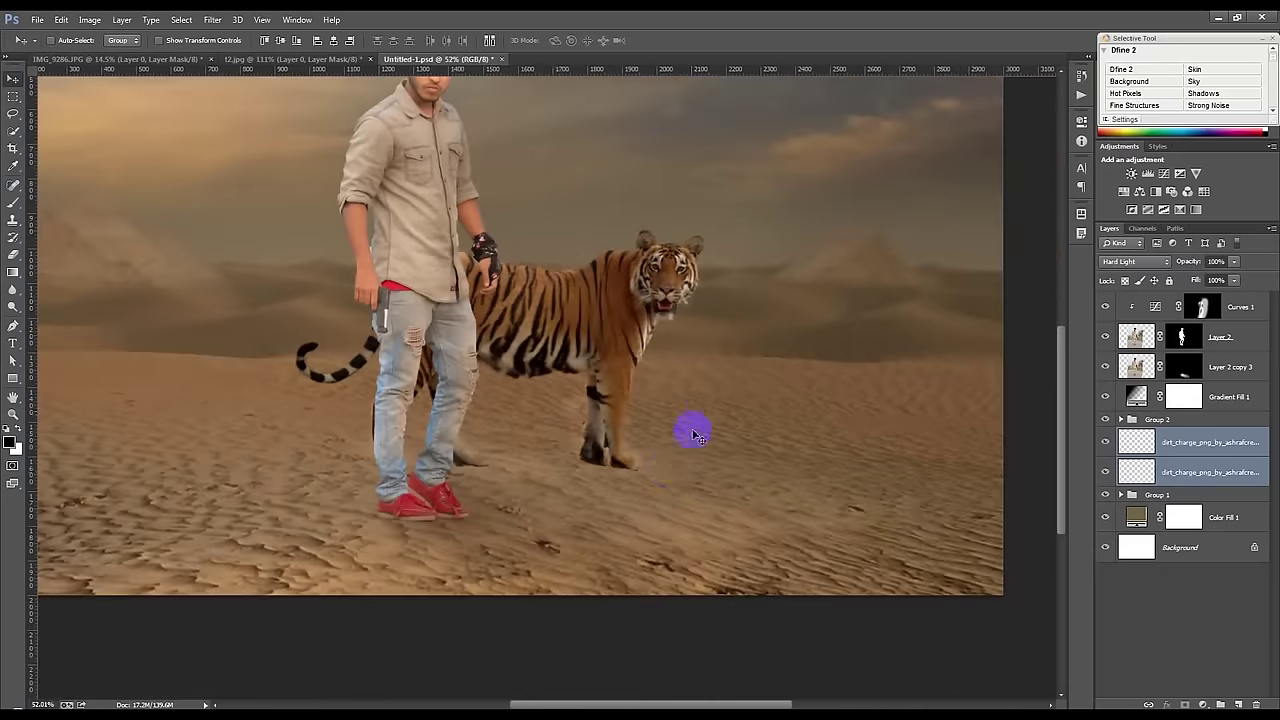
mouse_move(689, 428)
left_mouse_down()
mouse_move(465, 527)
mouse_move(532, 493)
mouse_move(519, 481)
left_mouse_up()
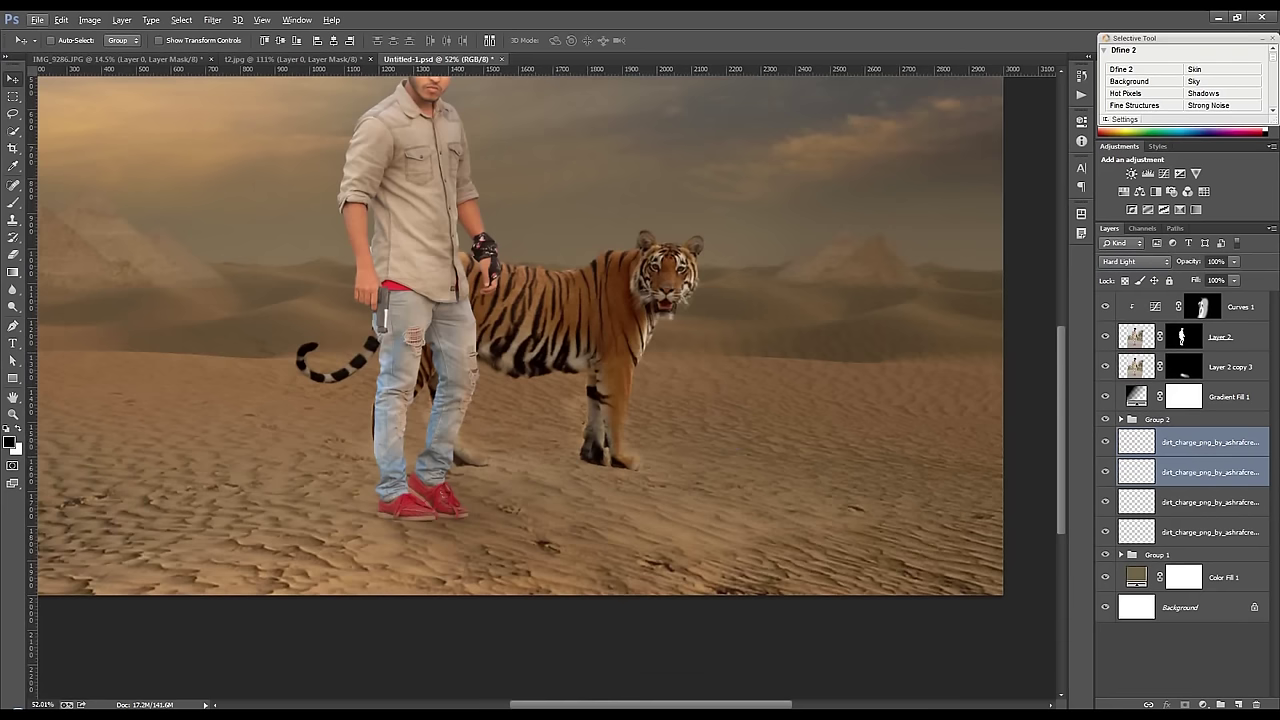
Step: Place a second dirt splash under the man's feet and move its layer to the top
left_click_drag(1057, 540, 789, 515)
left_click_drag(478, 503, 480, 500)
left_click_drag(655, 560, 422, 488)
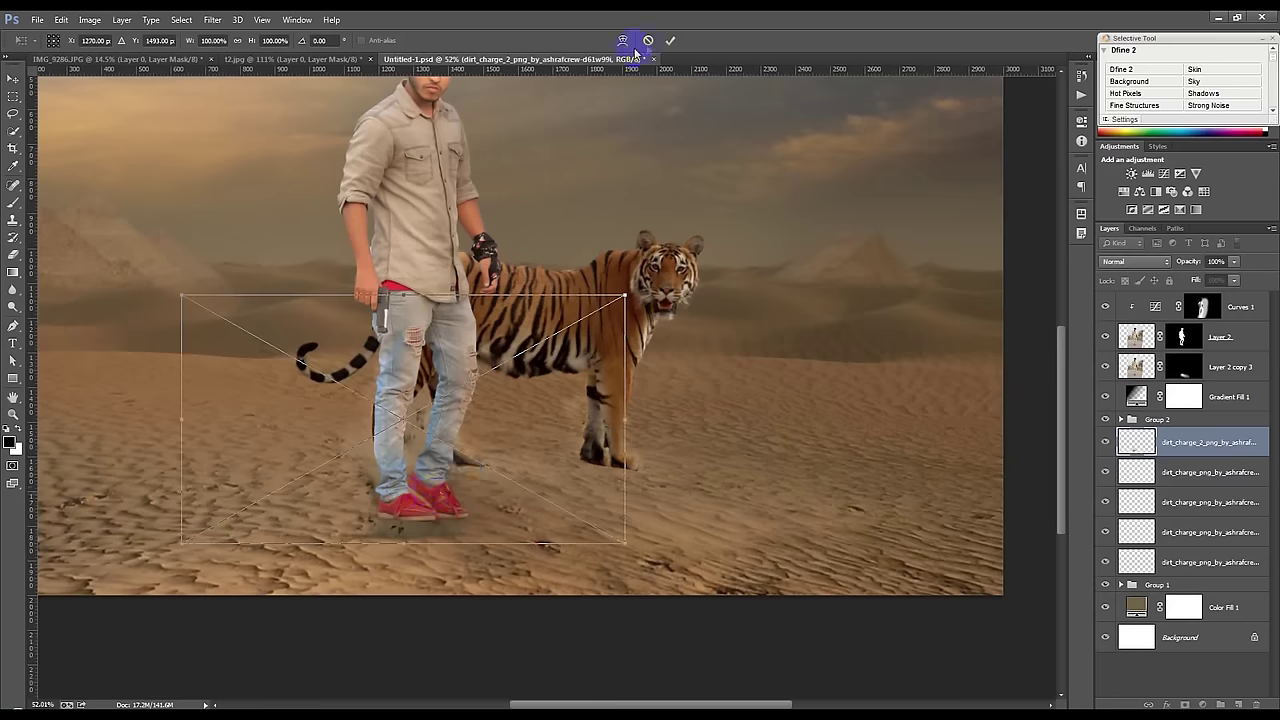
left_click(669, 41)
left_click_drag(1205, 442, 1165, 316)
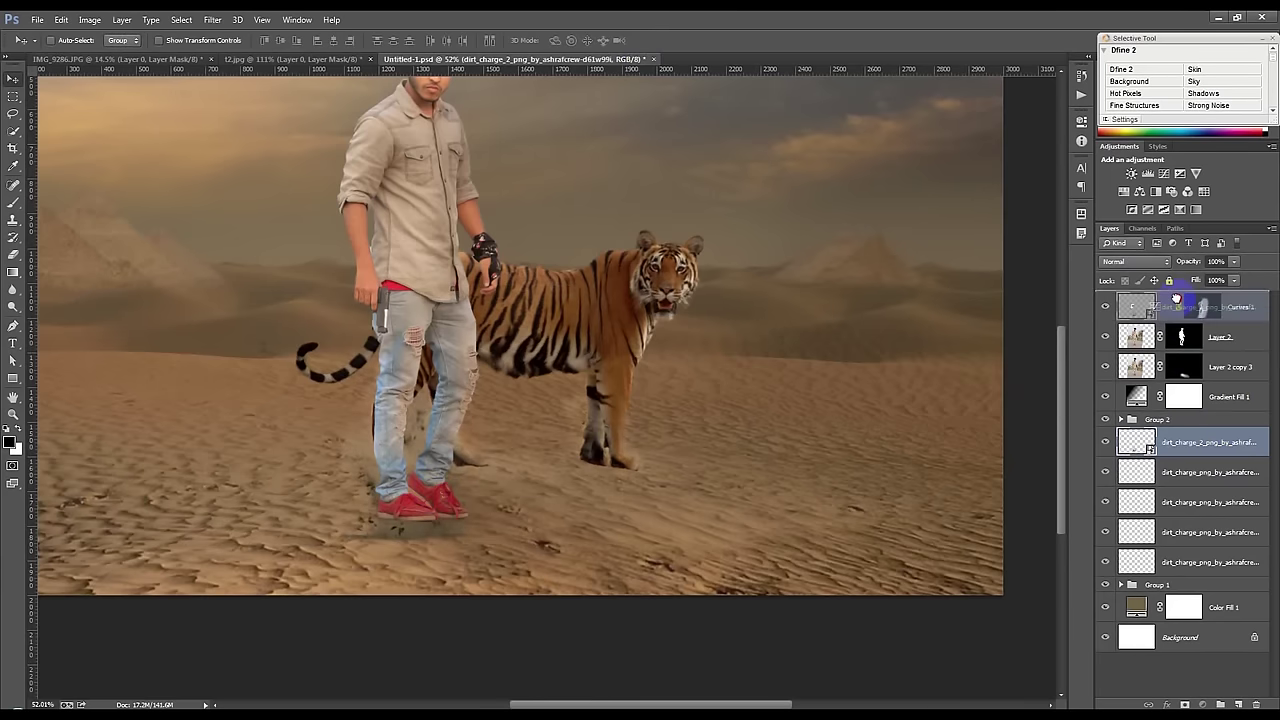
Step: Paint out excess dust around the man's feet and set the dust layer to Screen
scroll(357, 471, "up", 2)
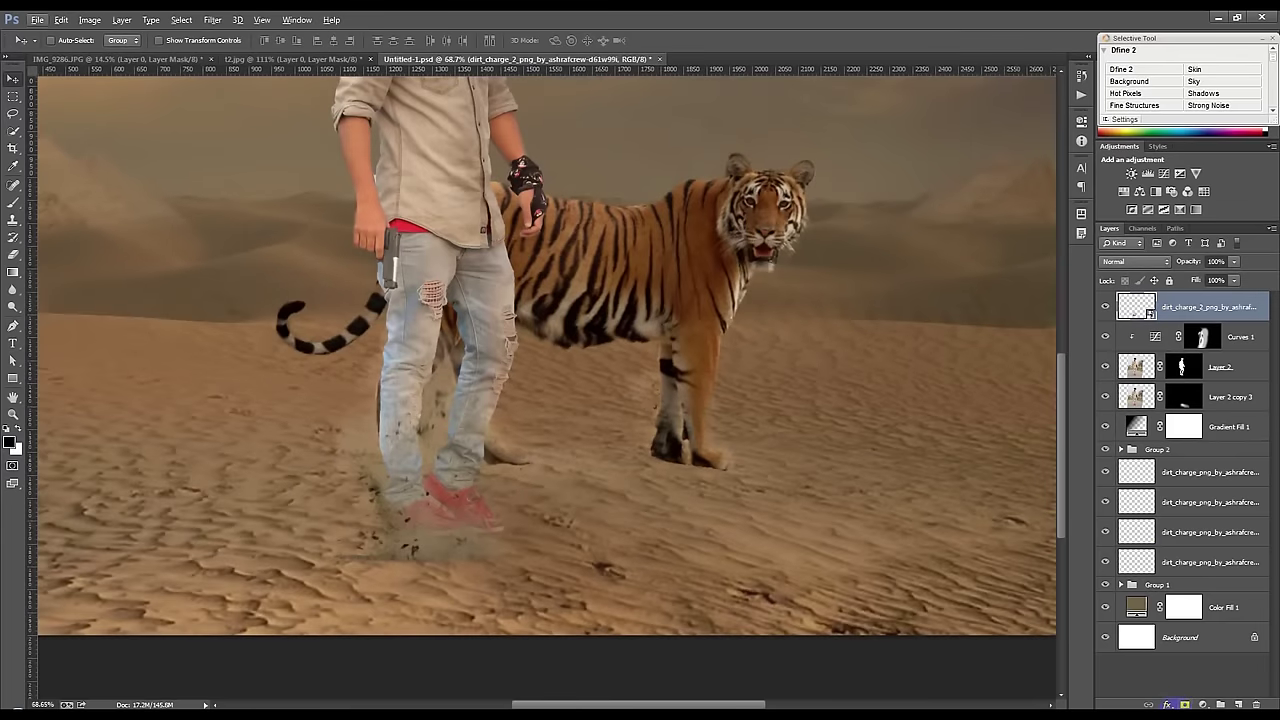
key("b")
key("x")
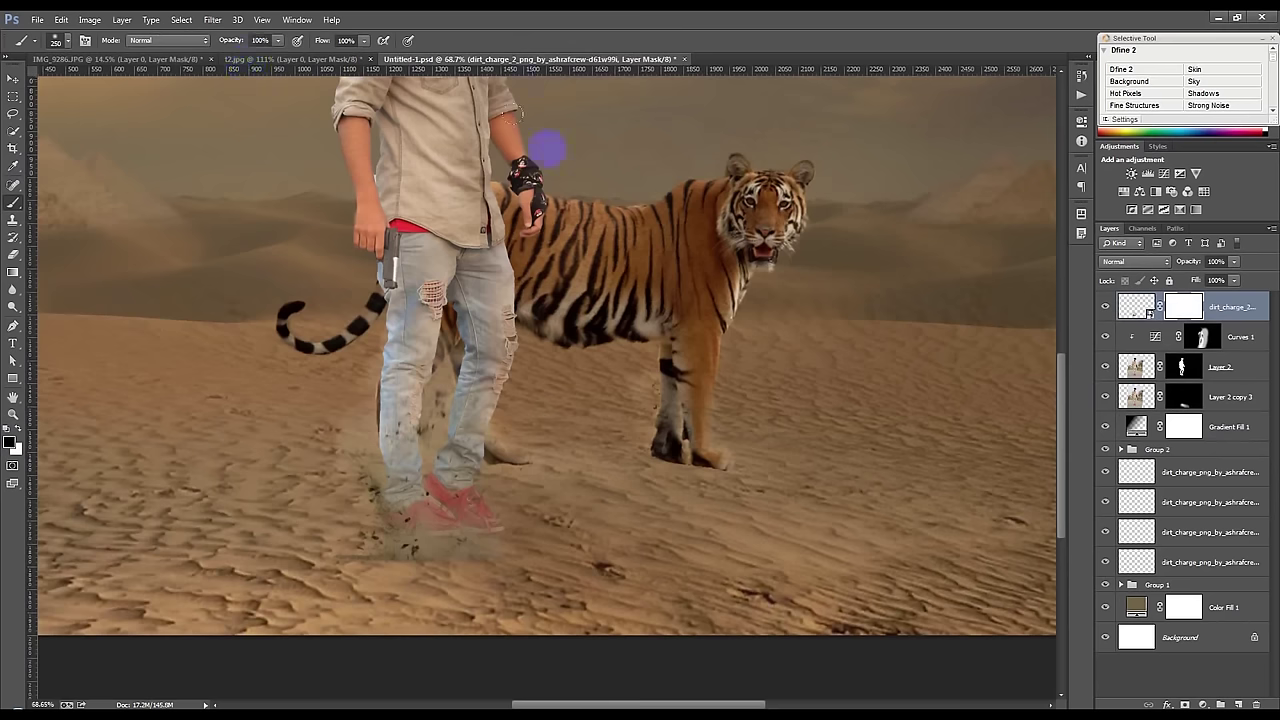
mouse_move(535, 533)
left_mouse_down()
mouse_move(380, 558)
mouse_move(311, 541)
left_mouse_up()
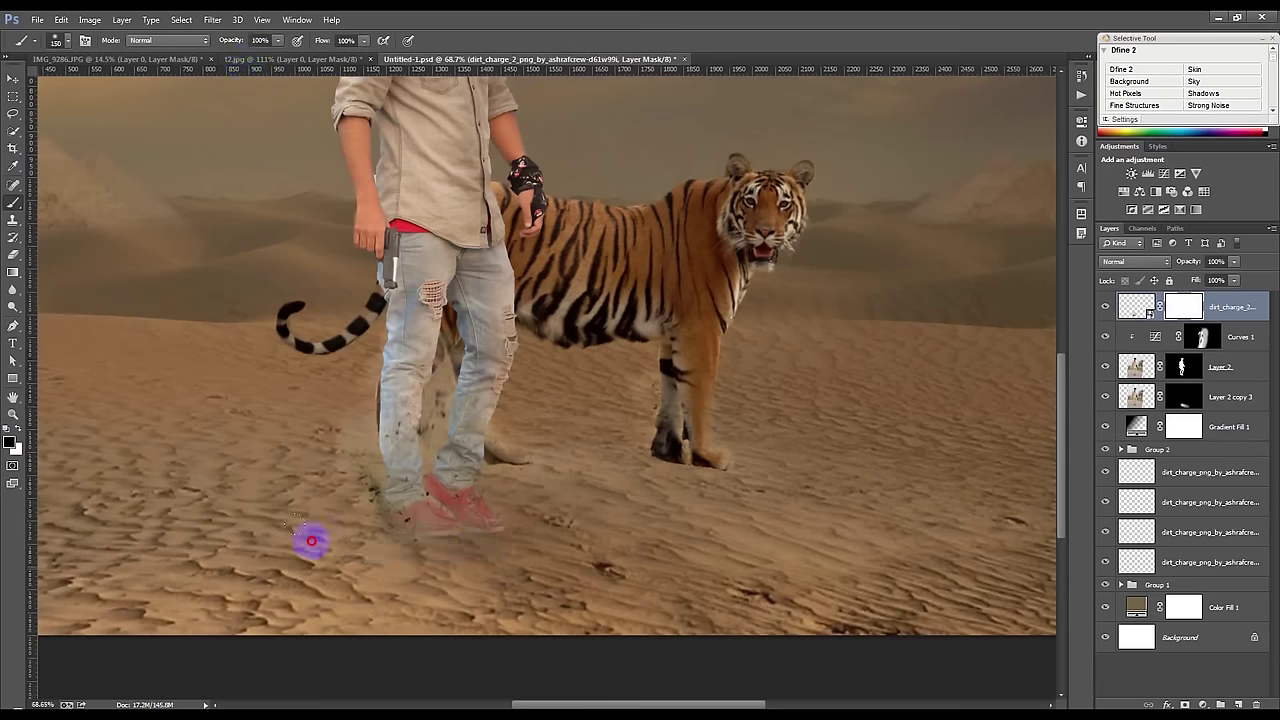
left_click(13, 78)
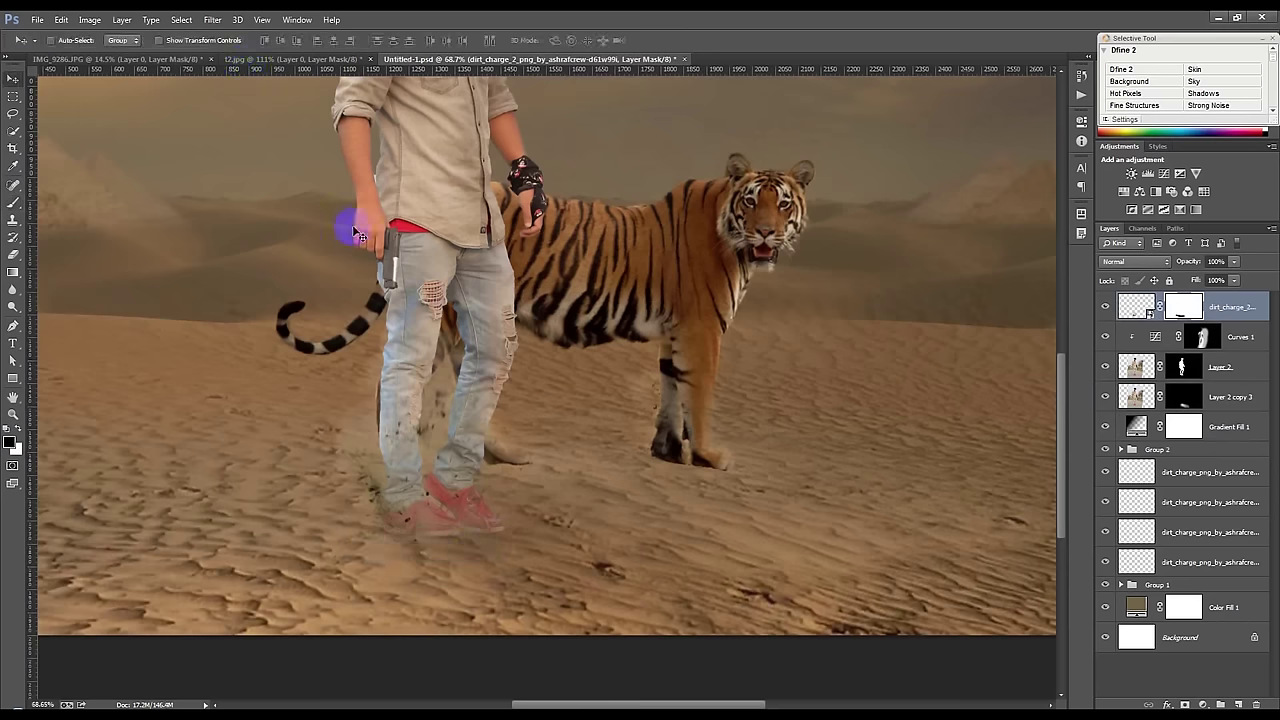
left_click(1133, 261)
left_click(1117, 377)
scroll(1133, 261, "down", 1)
scroll(1133, 261, "down", 2)
scroll(1133, 261, "down", 1)
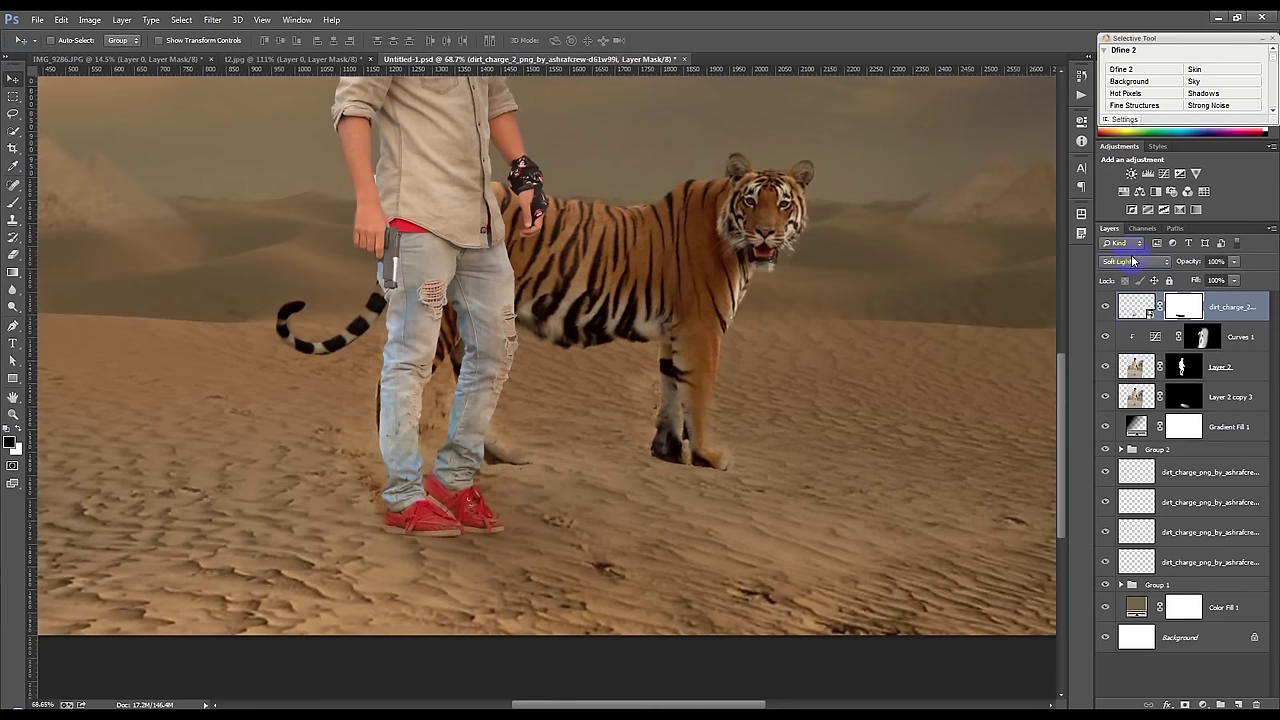
mouse_move(678, 360)
left_mouse_down()
mouse_move(603, 405)
mouse_move(845, 361)
mouse_move(528, 457)
mouse_move(503, 500)
left_mouse_up()
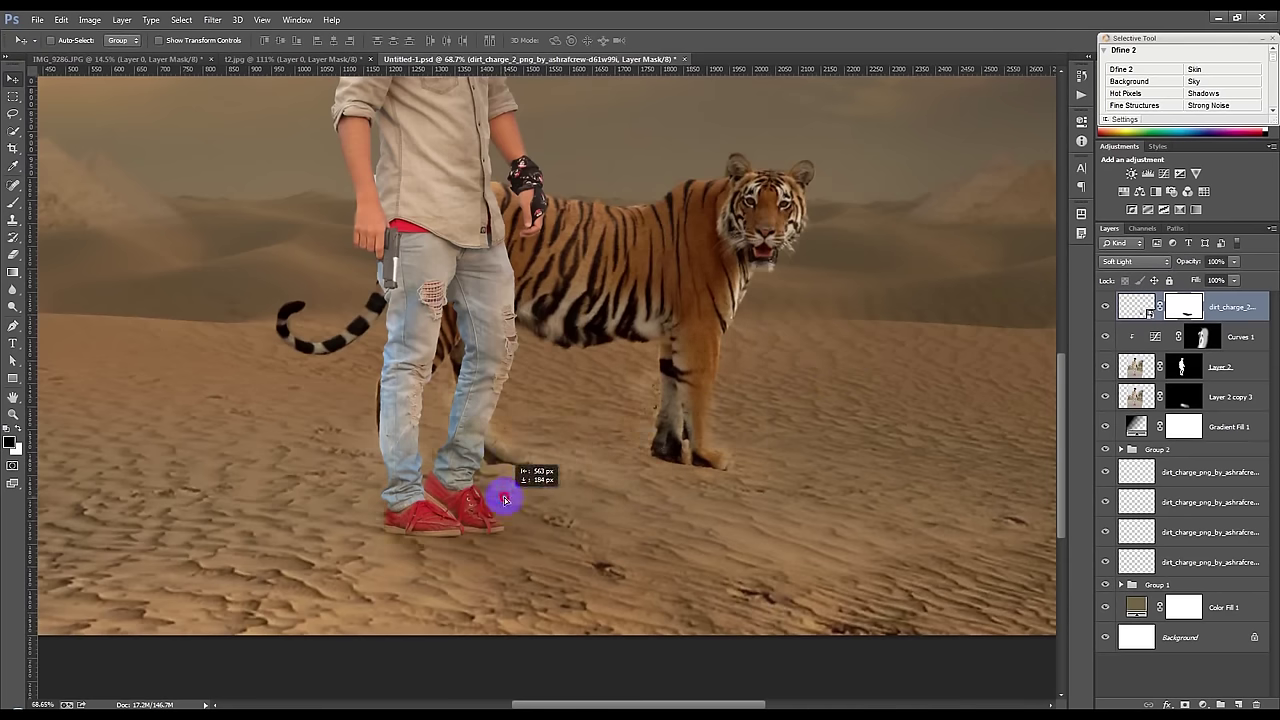
Step: Rotate the dust splash -32.55°, scale it to 55%, and set its blending to Normal
key("ctrl+t")
left_click_drag(790, 497, 766, 294)
mouse_move(546, 361)
left_mouse_down()
mouse_move(495, 428)
mouse_move(495, 402)
left_mouse_up()
left_click_drag(545, 178, 435, 408)
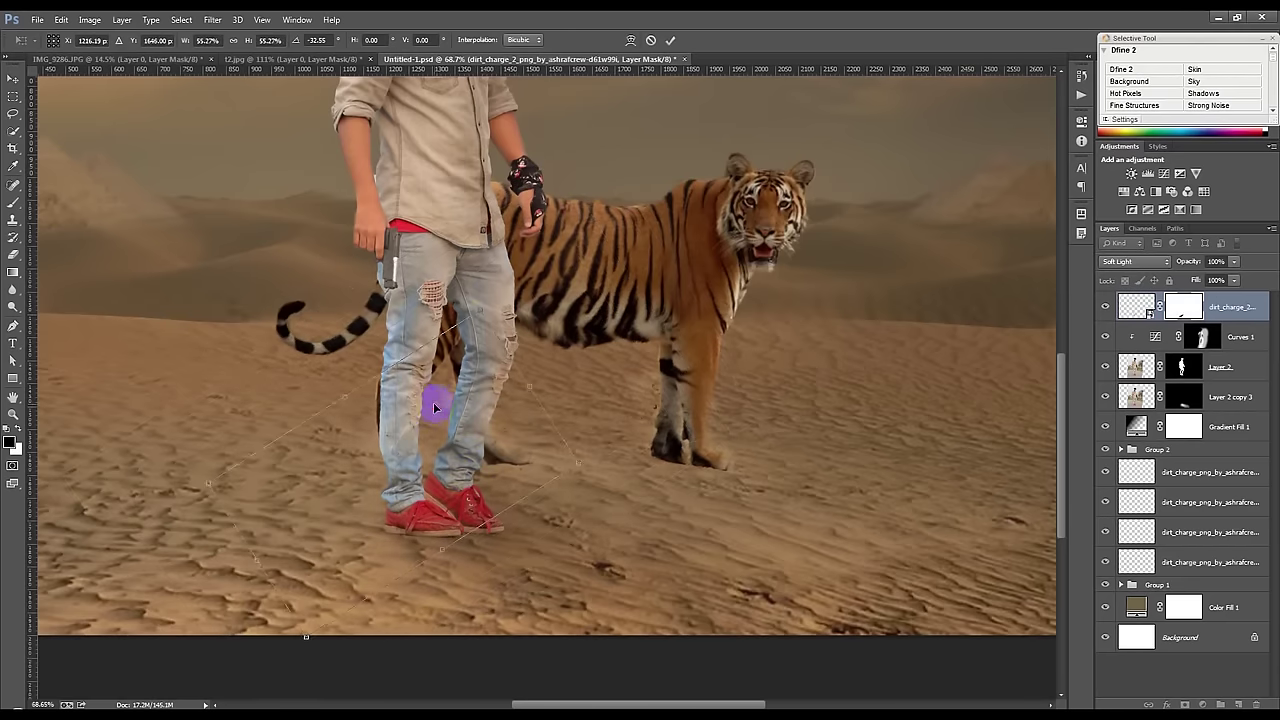
key("Return")
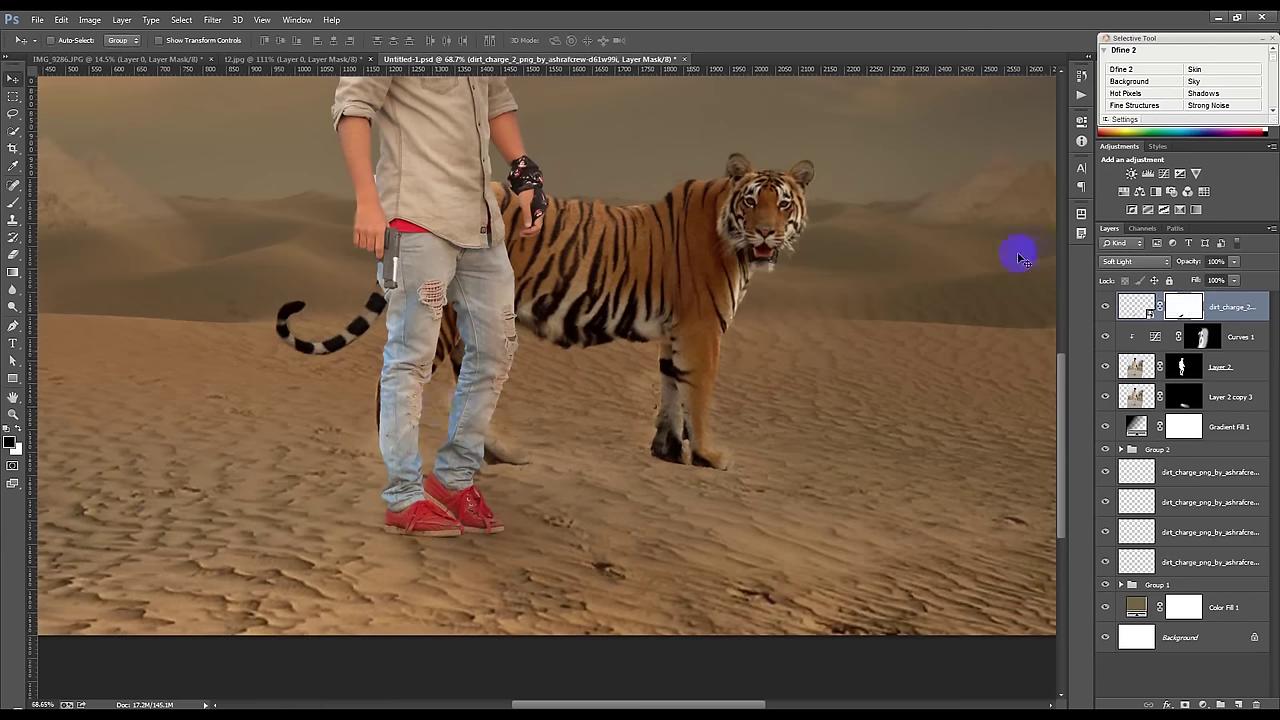
left_click(1136, 263)
left_click(1118, 276)
left_click_drag(537, 432, 546, 437)
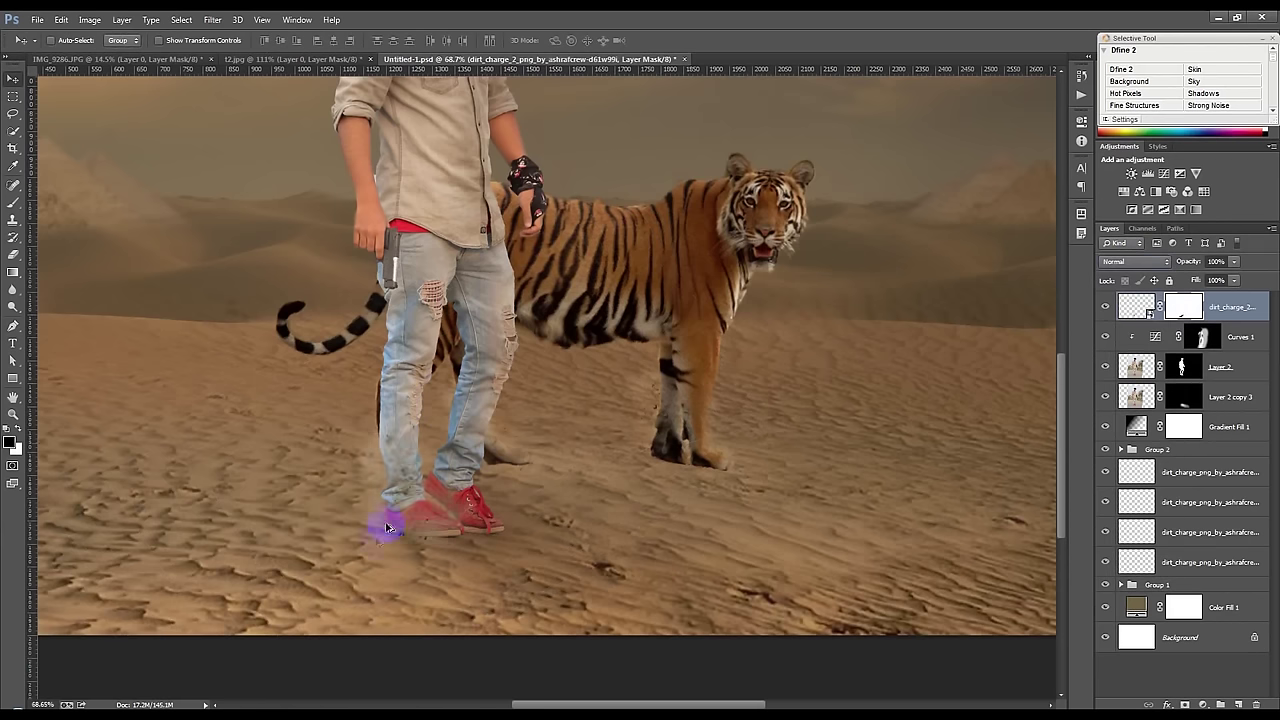
scroll(388, 527, "up", 2)
scroll(371, 534, "up", 1)
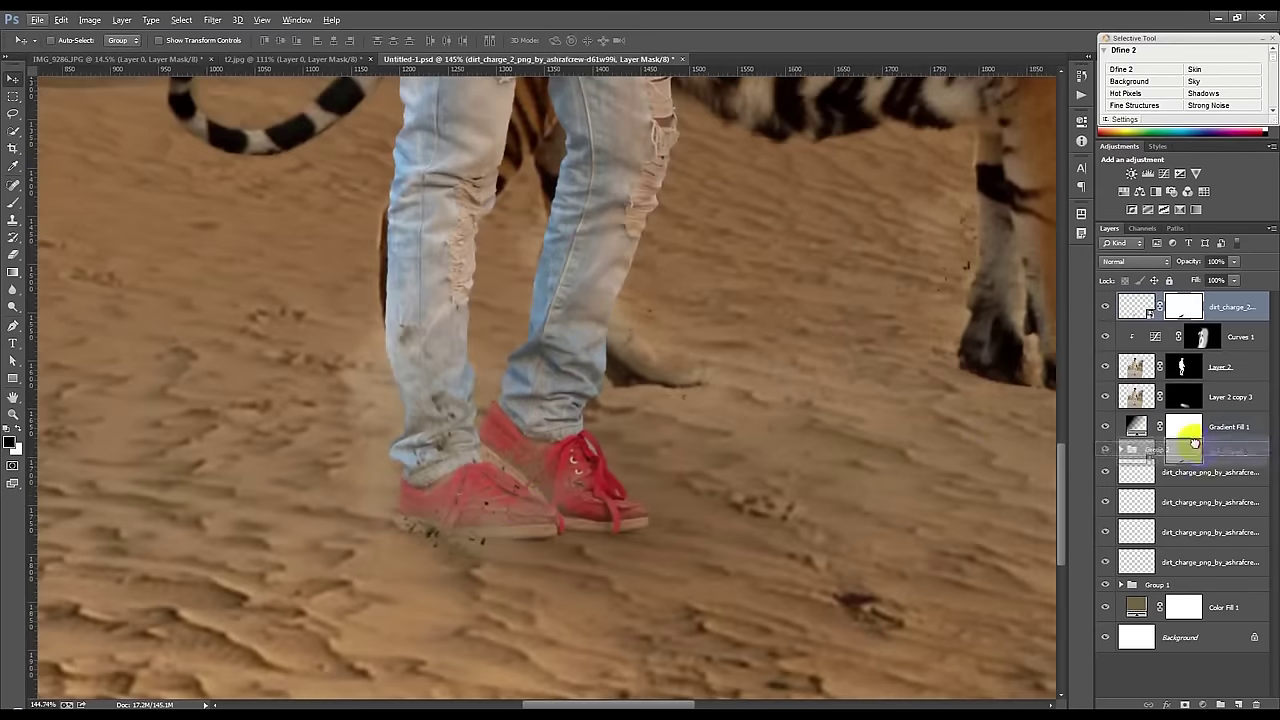
Step: Move the dust layer below Layer 2 copy 3 and soften it with Gaussian Blur
left_click_drag(1210, 378, 1205, 412)
mouse_move(479, 430)
left_mouse_down()
mouse_move(510, 430)
mouse_move(550, 385)
left_mouse_up()
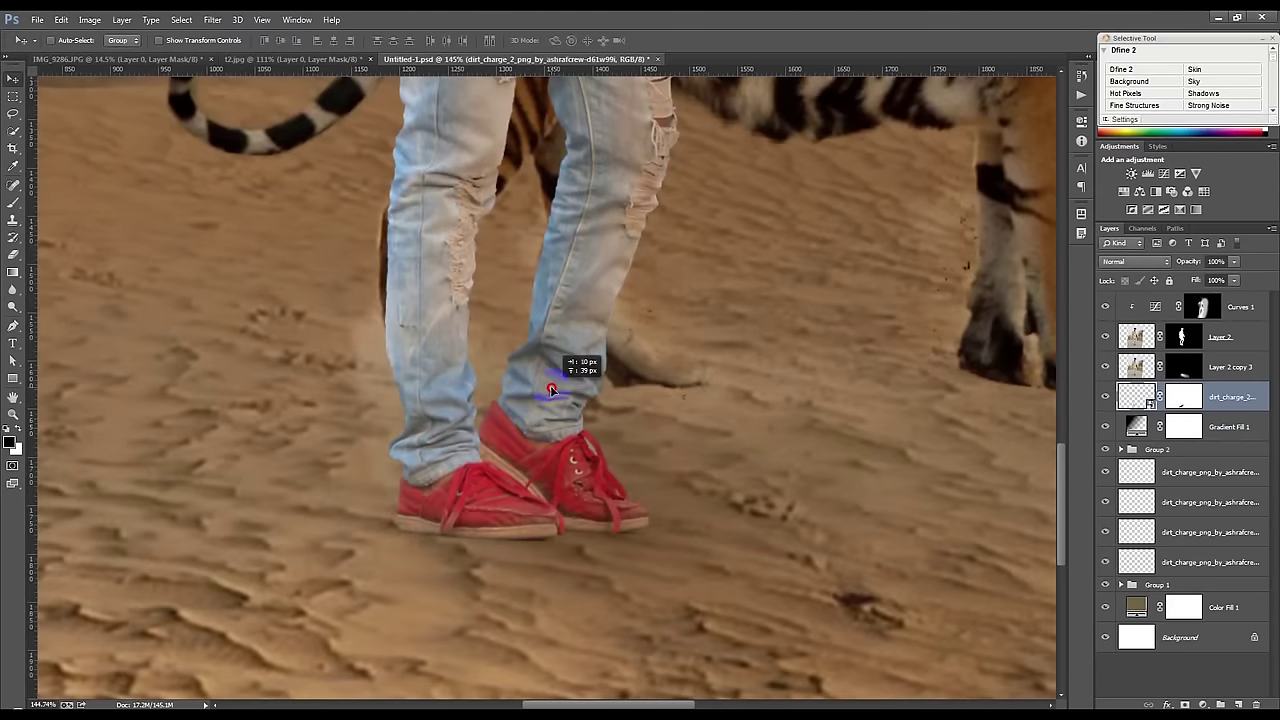
left_click(213, 20)
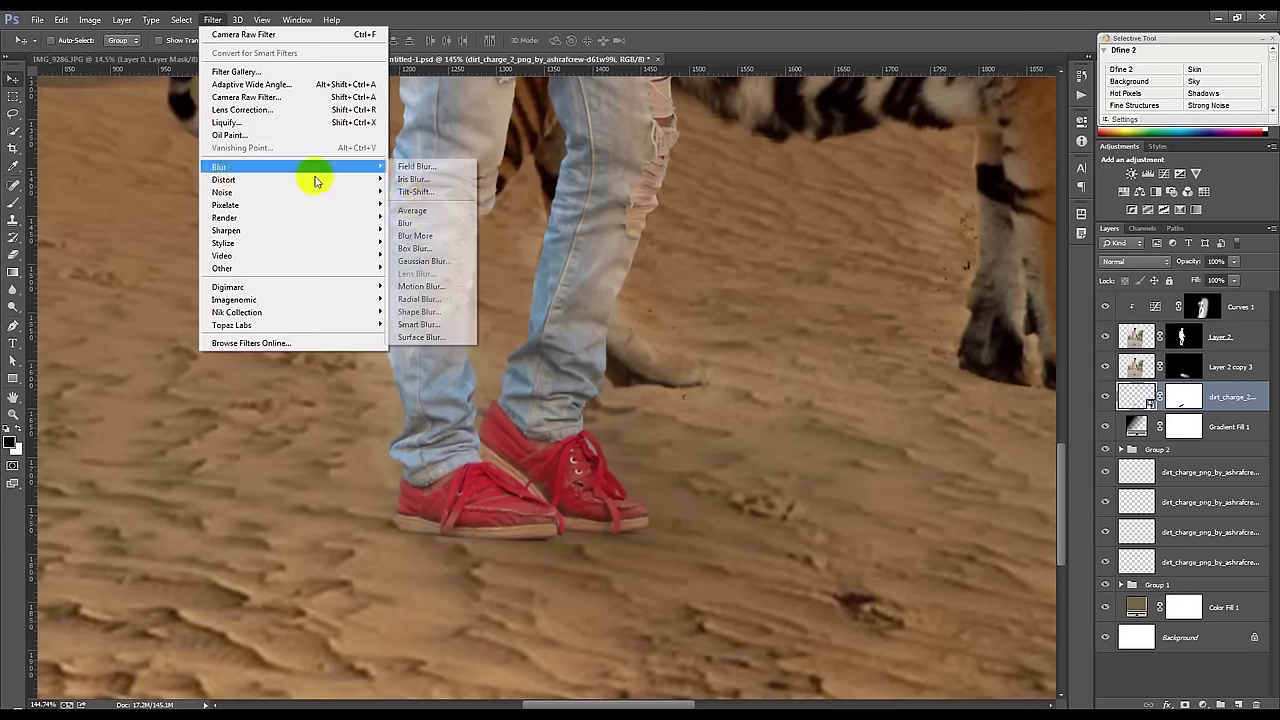
left_click(420, 261)
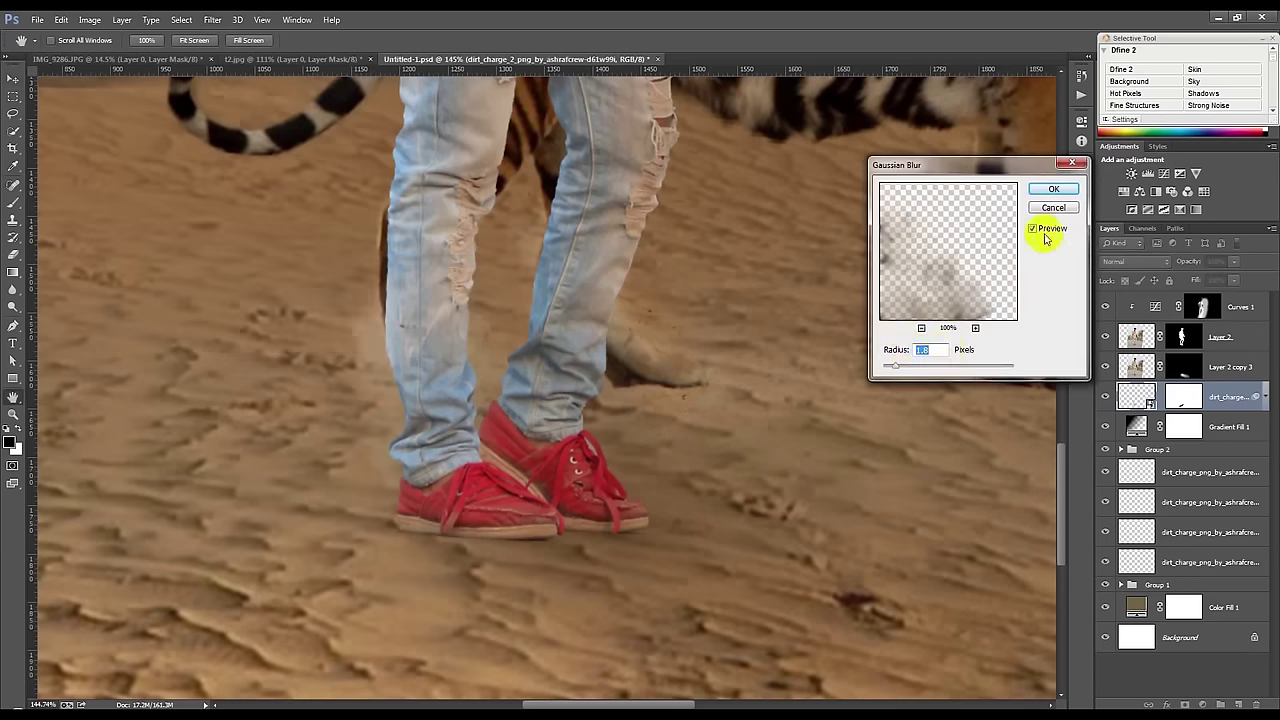
key("Return")
Step: Merge the four Group 2 dust layers into a single layer
left_click(1180, 520)
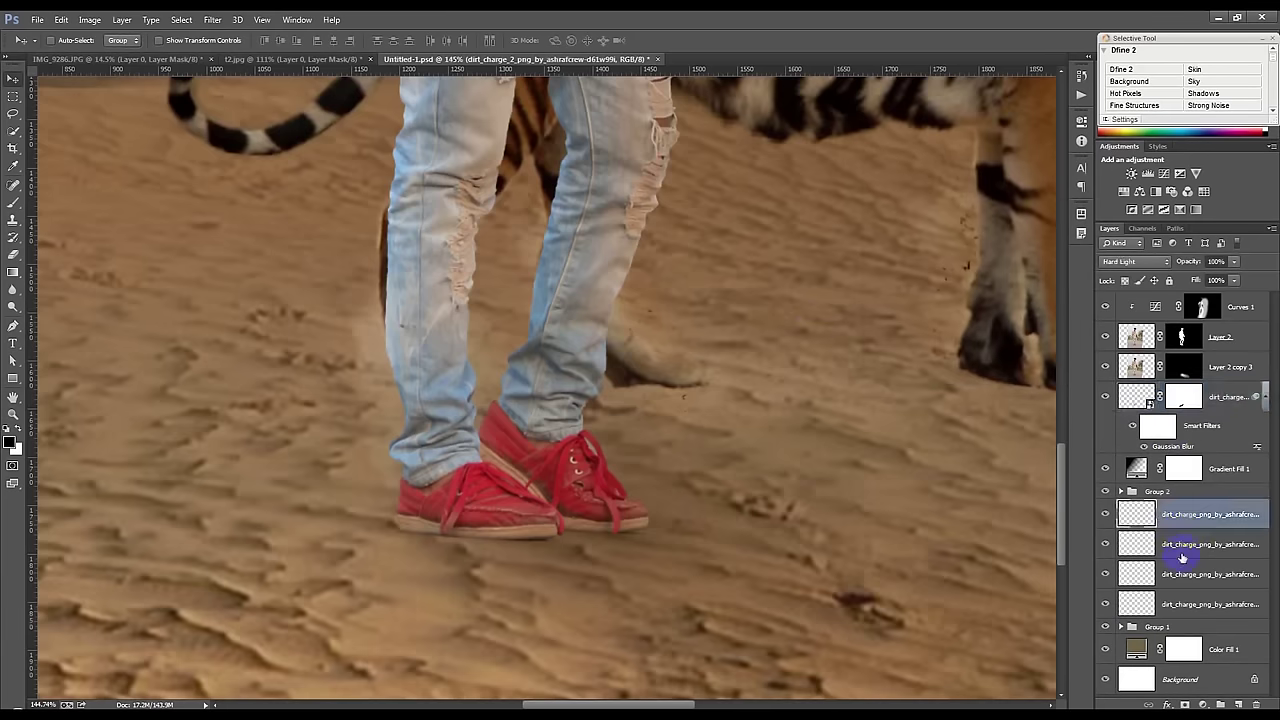
left_click(1177, 600, "shift")
key("ctrl+e")
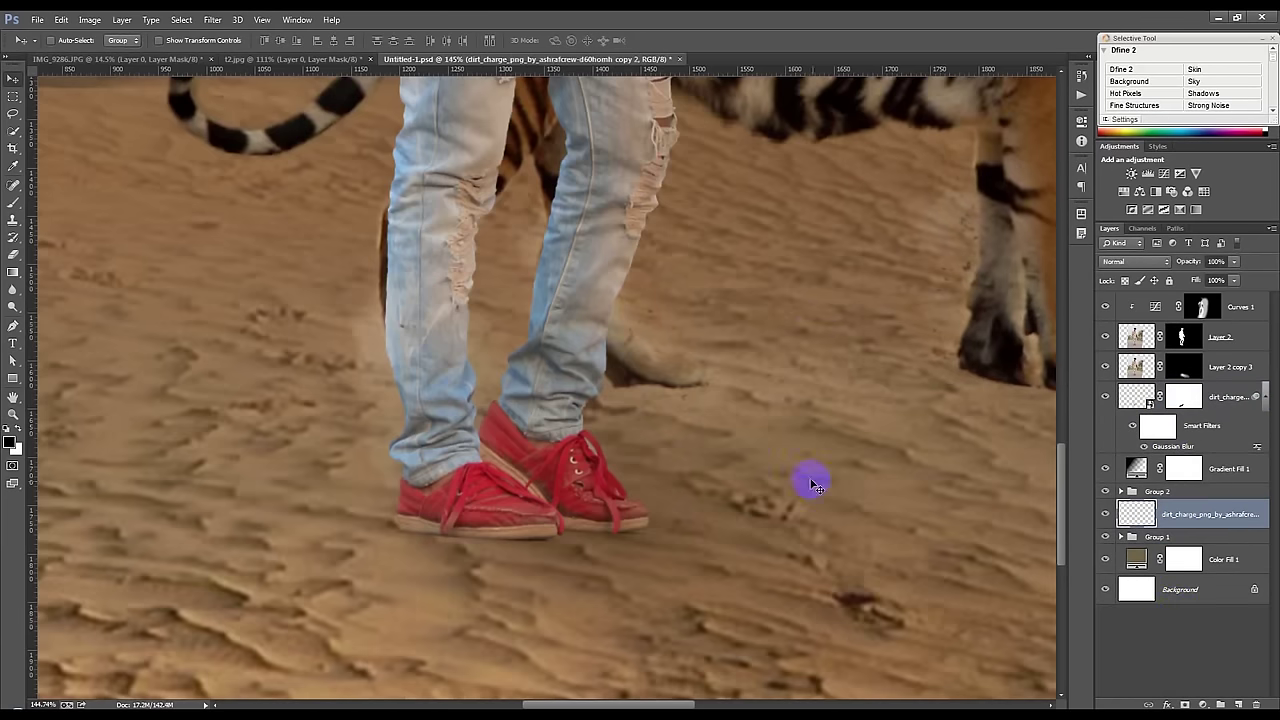
scroll(810, 484, "down", 5)
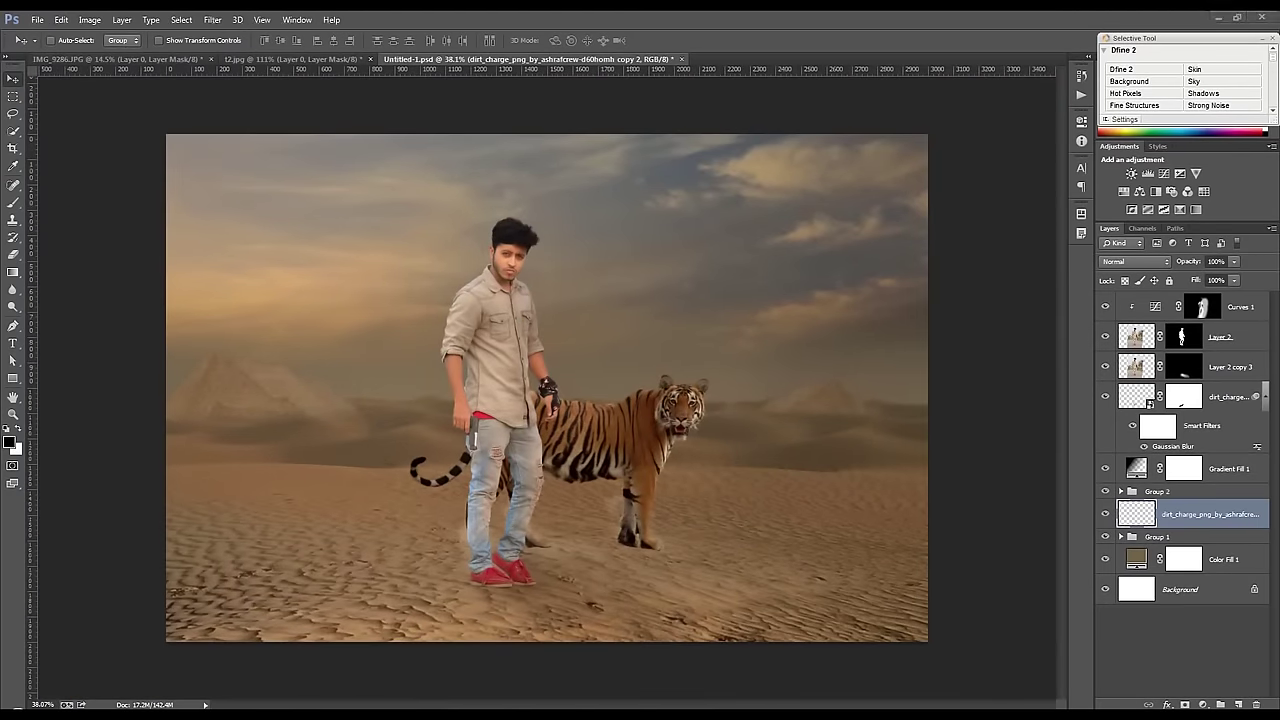
mouse_move(769, 564)
left_mouse_down()
mouse_move(666, 606)
mouse_move(581, 567)
left_mouse_up()
mouse_move(690, 458)
left_mouse_down()
mouse_move(561, 528)
mouse_move(519, 572)
left_mouse_up()
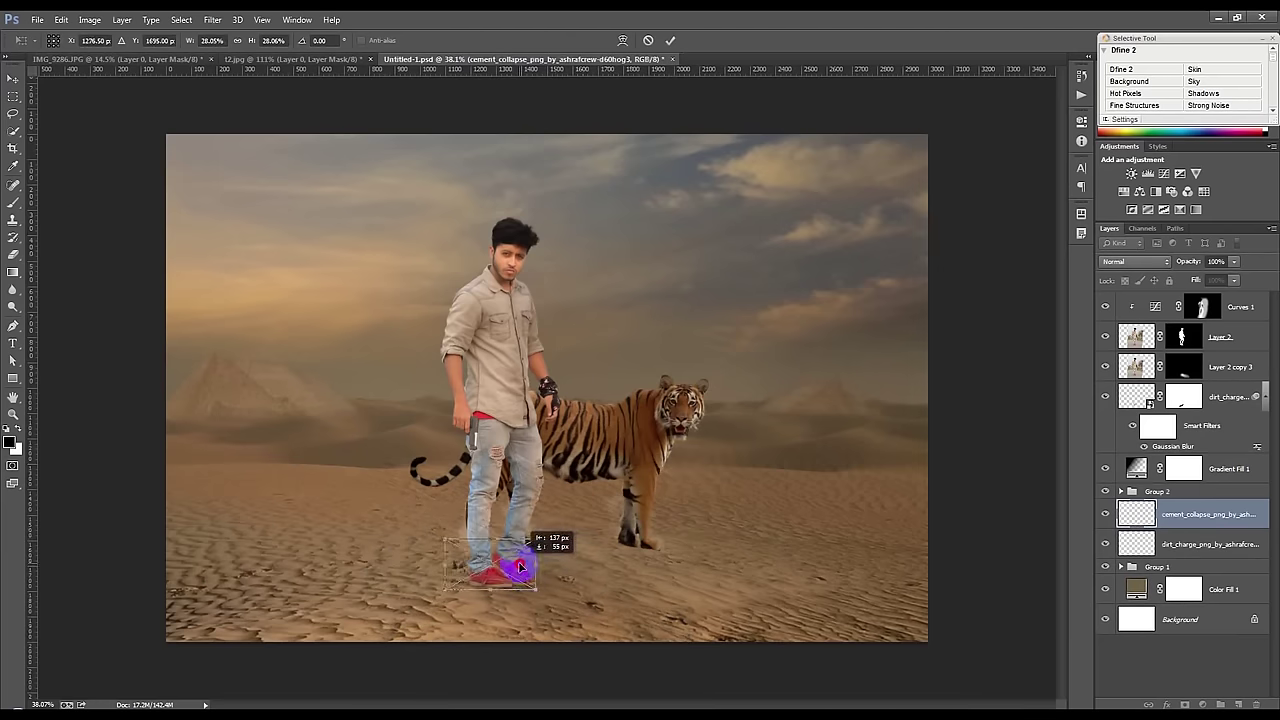
key("Return")
scroll(470, 600, "up", 5)
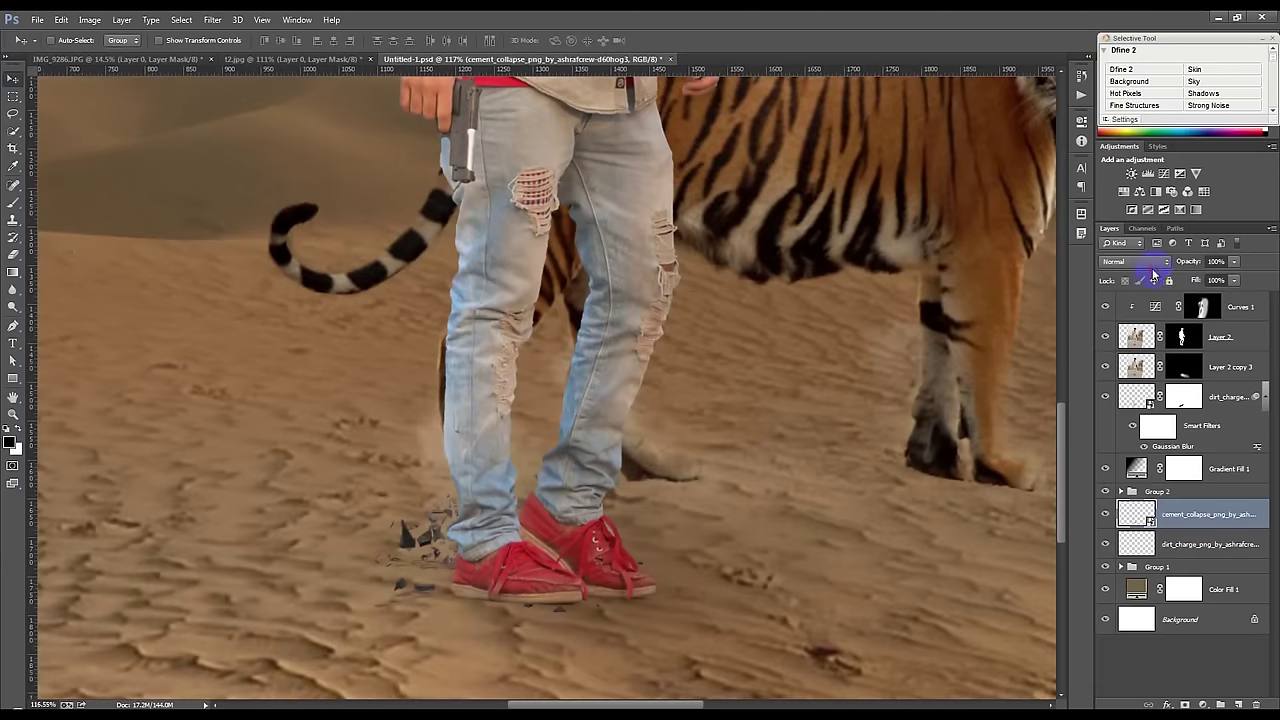
left_click(1140, 262)
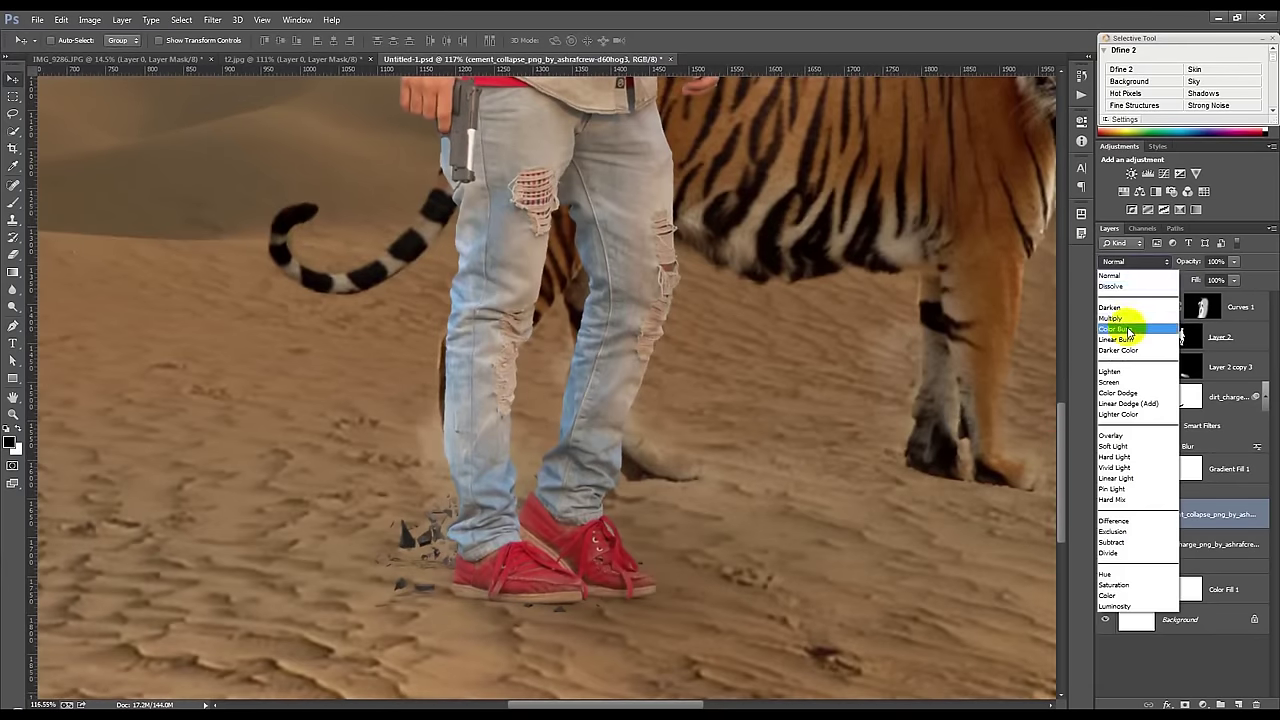
left_click(1126, 320)
key("Down")
key("Down")
key("Down")
key("Down")
key("Down")
key("Down")
key("Down")
key("Down")
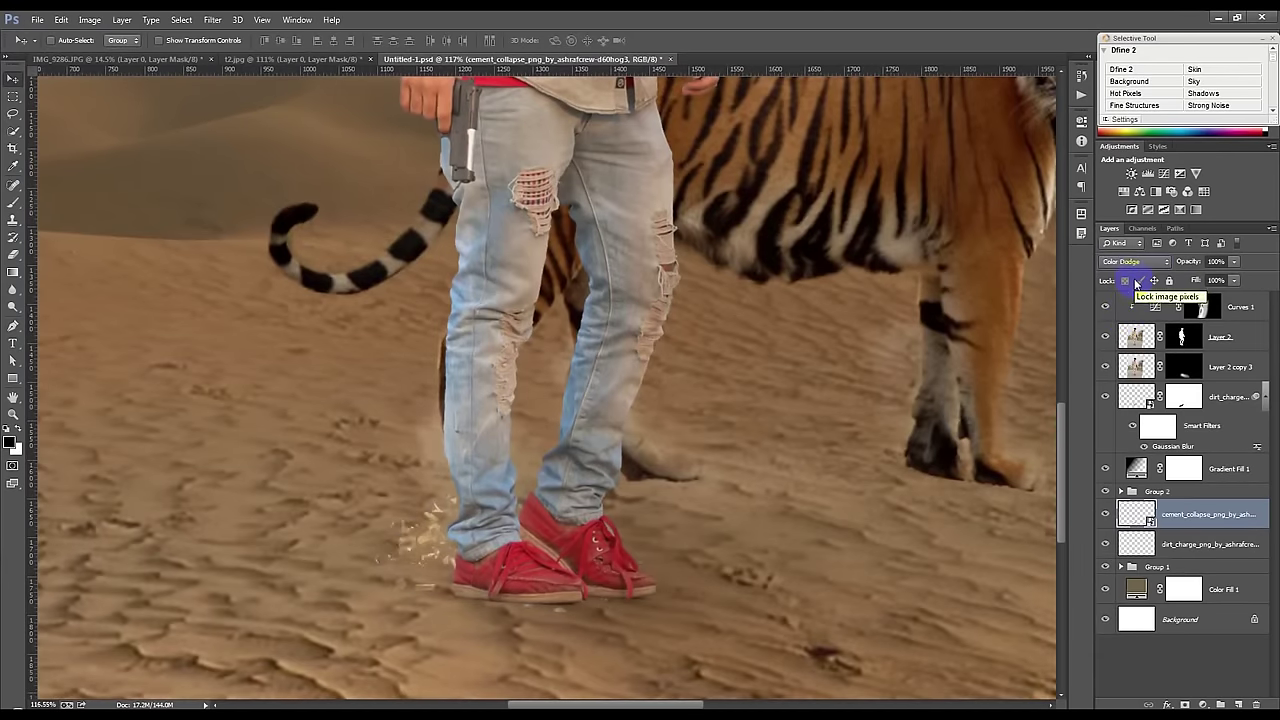
key("Down")
key("Down")
key("Down")
key("Down")
key("Down")
key("Down")
key("Down")
key("Down")
key("Down")
key("Down")
key("Down")
key("Down")
key("Down")
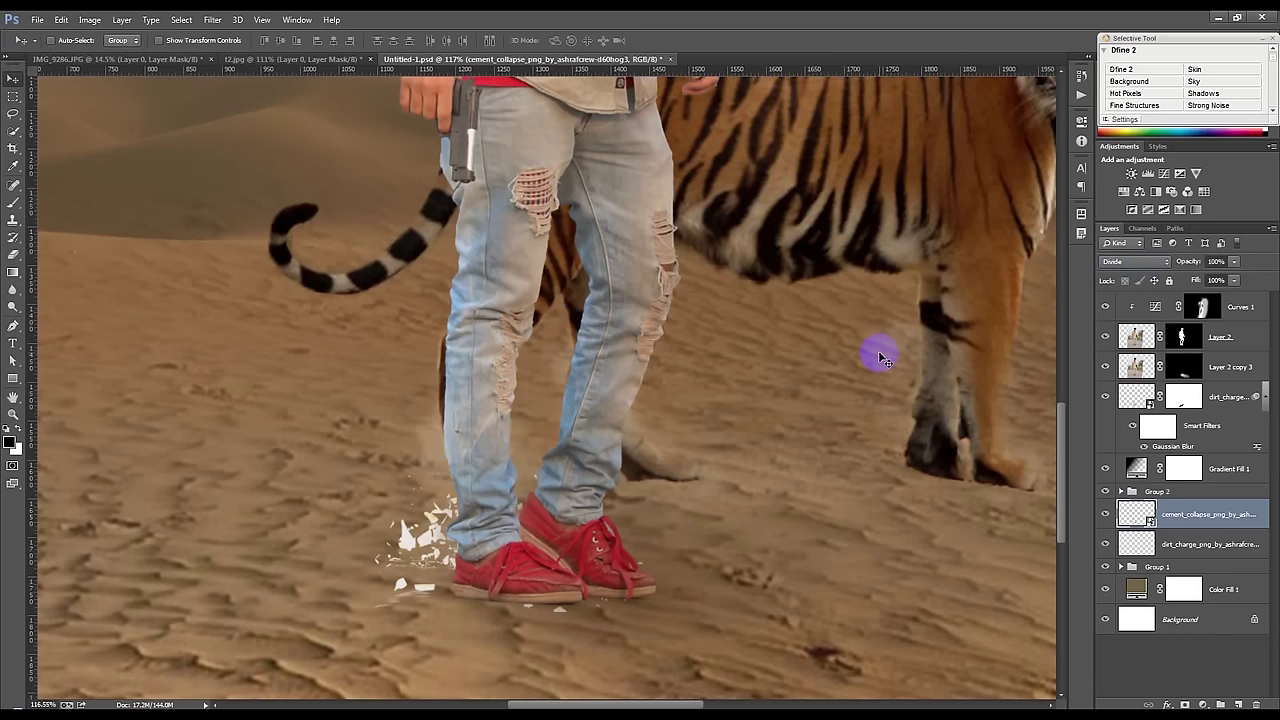
key("Delete")
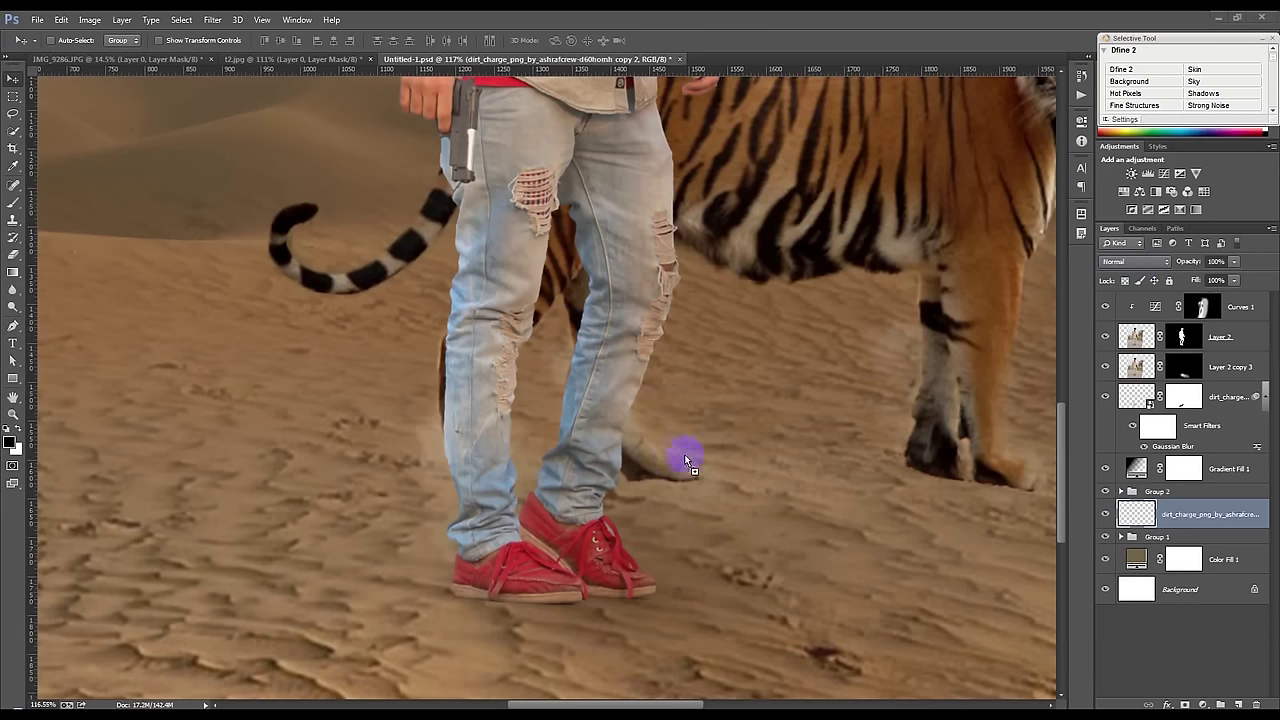
left_click_drag(685, 460, 729, 451)
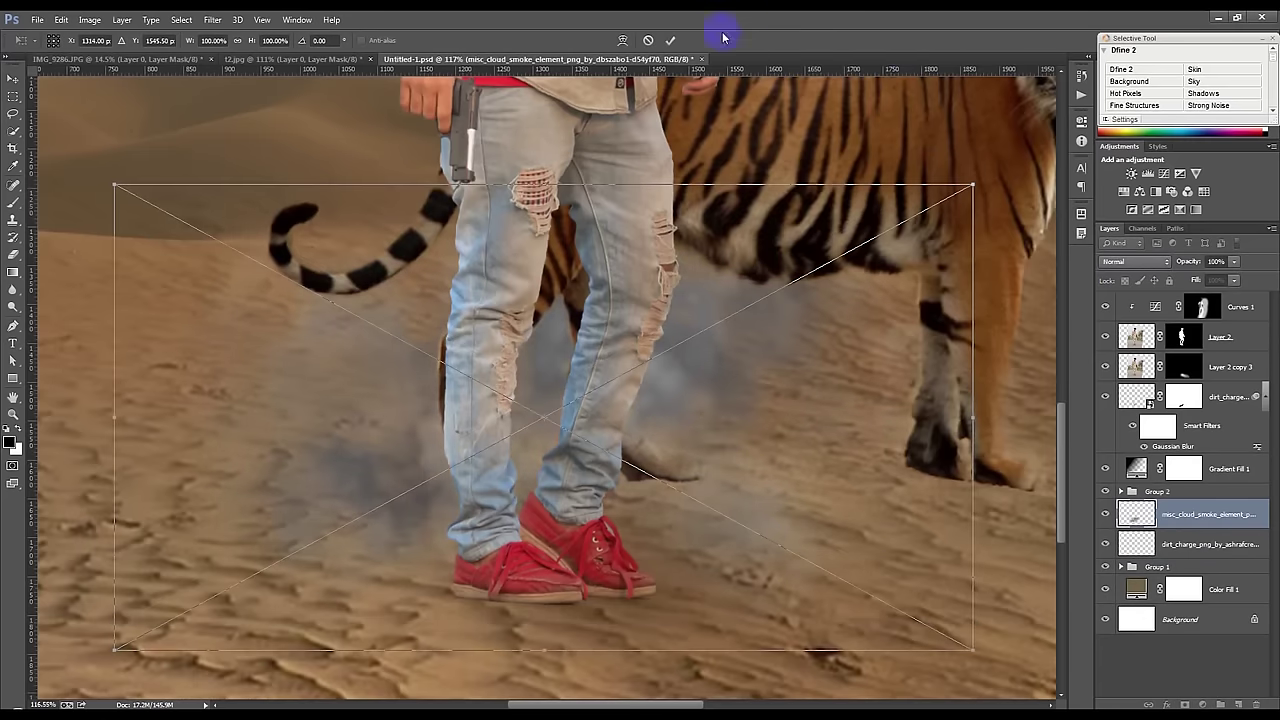
Step: Place the smoke image, move its layer to the top, and position it around the man's feet
left_click(670, 41)
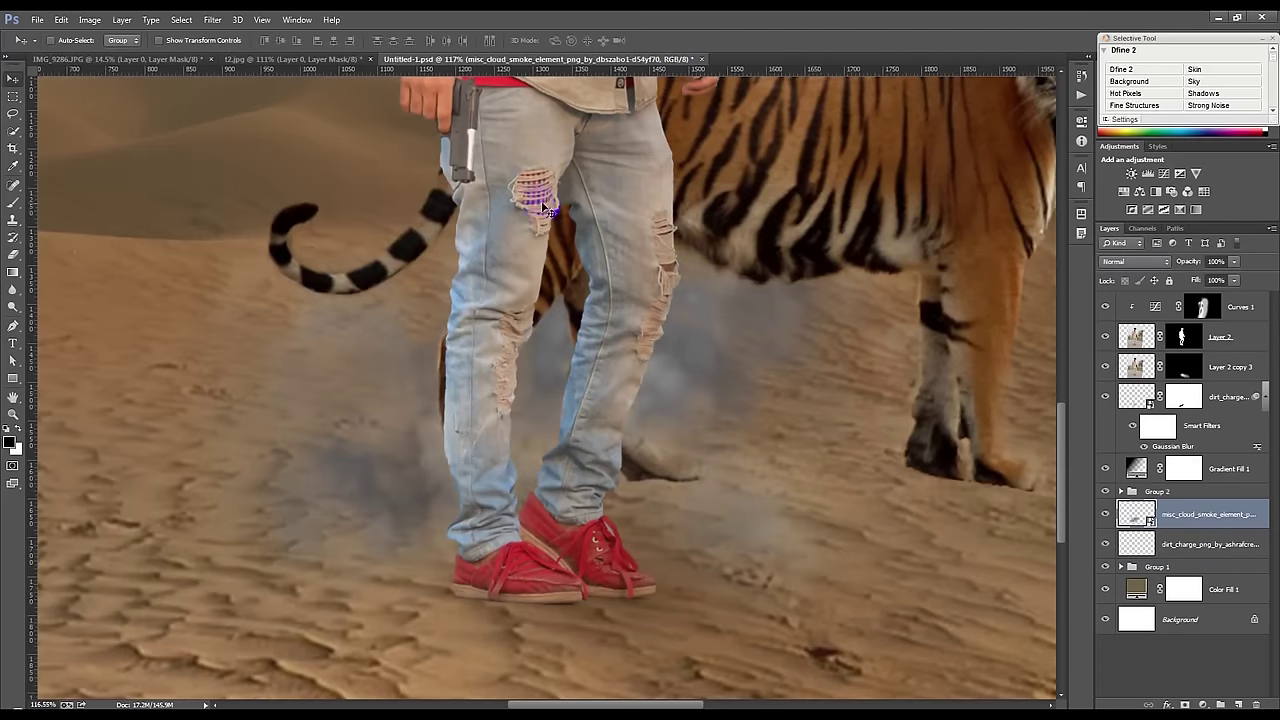
scroll(543, 207, "down", 5)
left_click_drag(1195, 440, 1186, 296)
left_click_drag(795, 415, 300, 587)
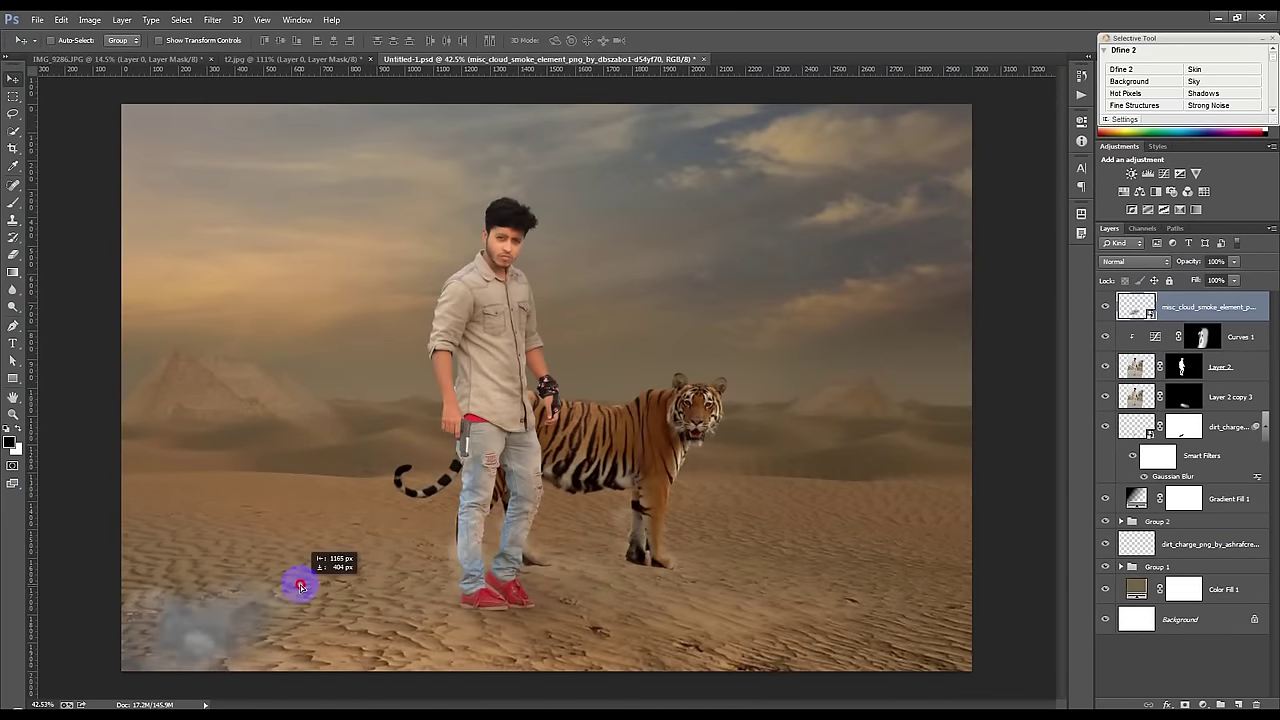
key("ctrl+z")
mouse_move(591, 537)
left_mouse_down()
mouse_move(642, 495)
mouse_move(674, 534)
mouse_move(706, 534)
left_mouse_up()
scroll(674, 534, "up", 3)
Step: Resize the smoke cloud to about 127% over the legs and rasterize its layer
key("ctrl+t")
mouse_move(831, 451)
left_mouse_down()
mouse_move(740, 522)
mouse_move(571, 543)
mouse_move(723, 466)
mouse_move(874, 416)
left_mouse_up()
mouse_move(681, 513)
left_mouse_down()
mouse_move(649, 523)
mouse_move(660, 521)
left_mouse_up()
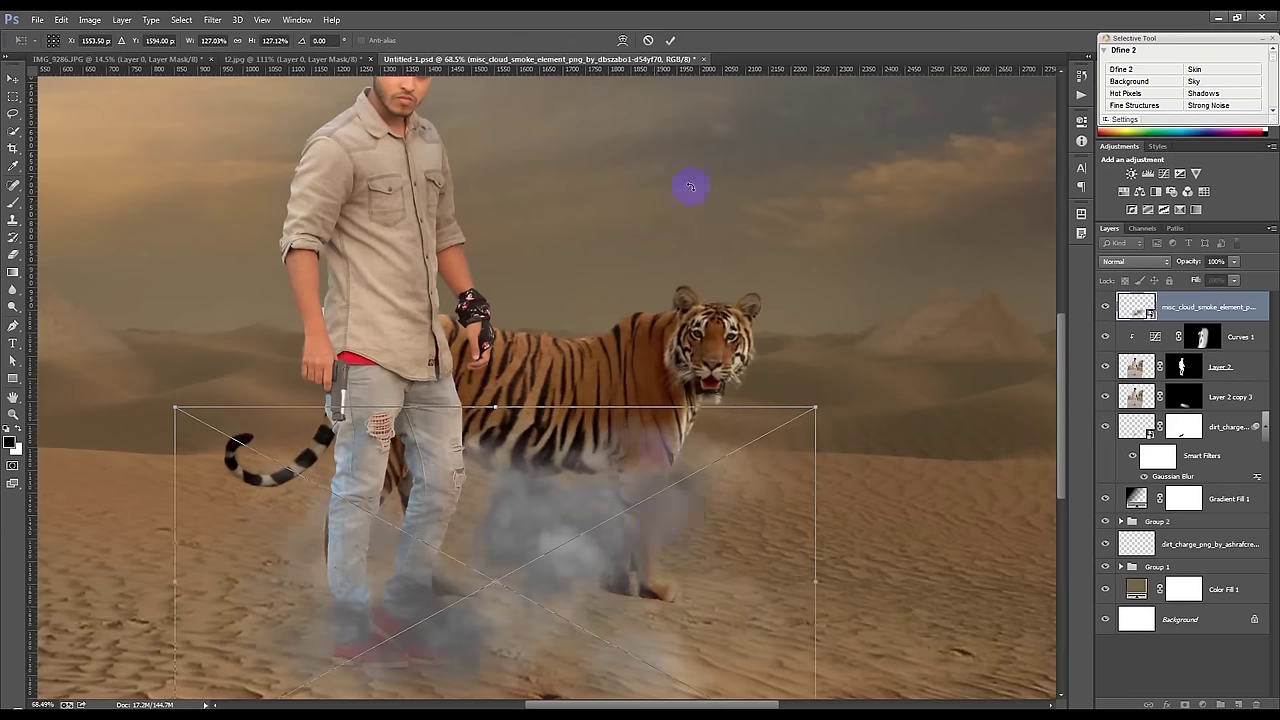
left_click(671, 41)
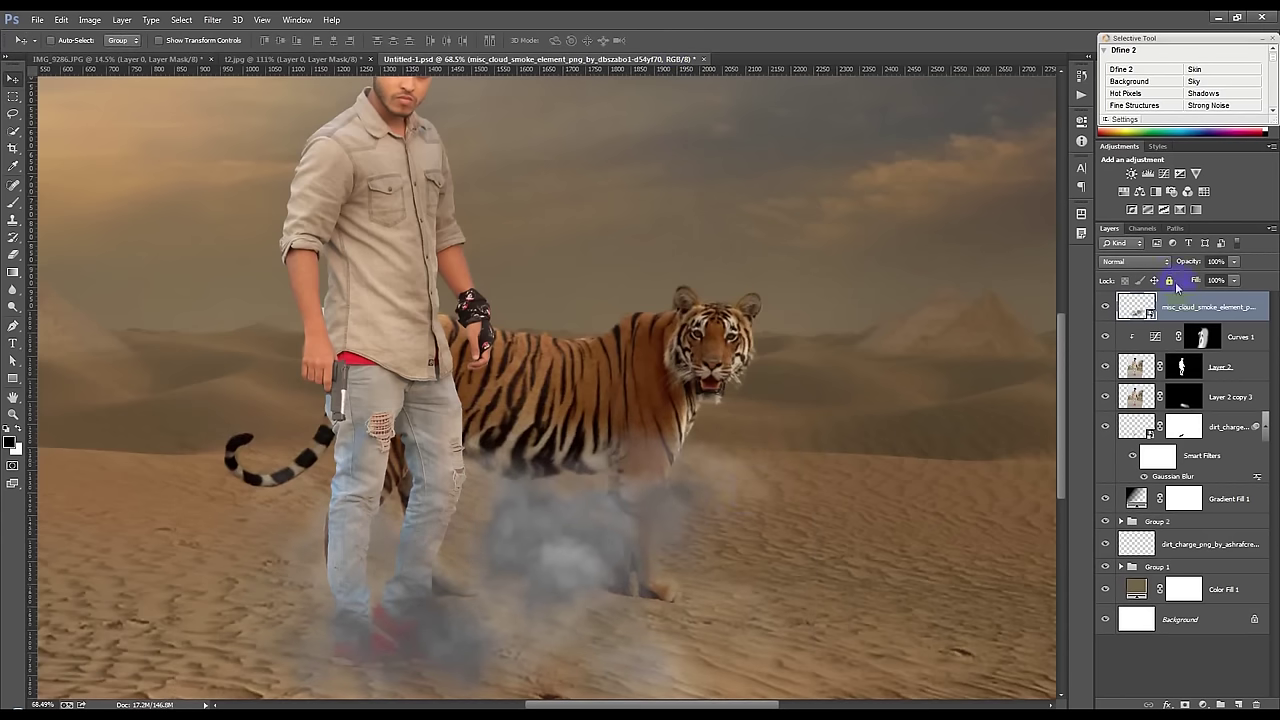
right_click(1183, 305)
left_click(1100, 310)
left_click(90, 19)
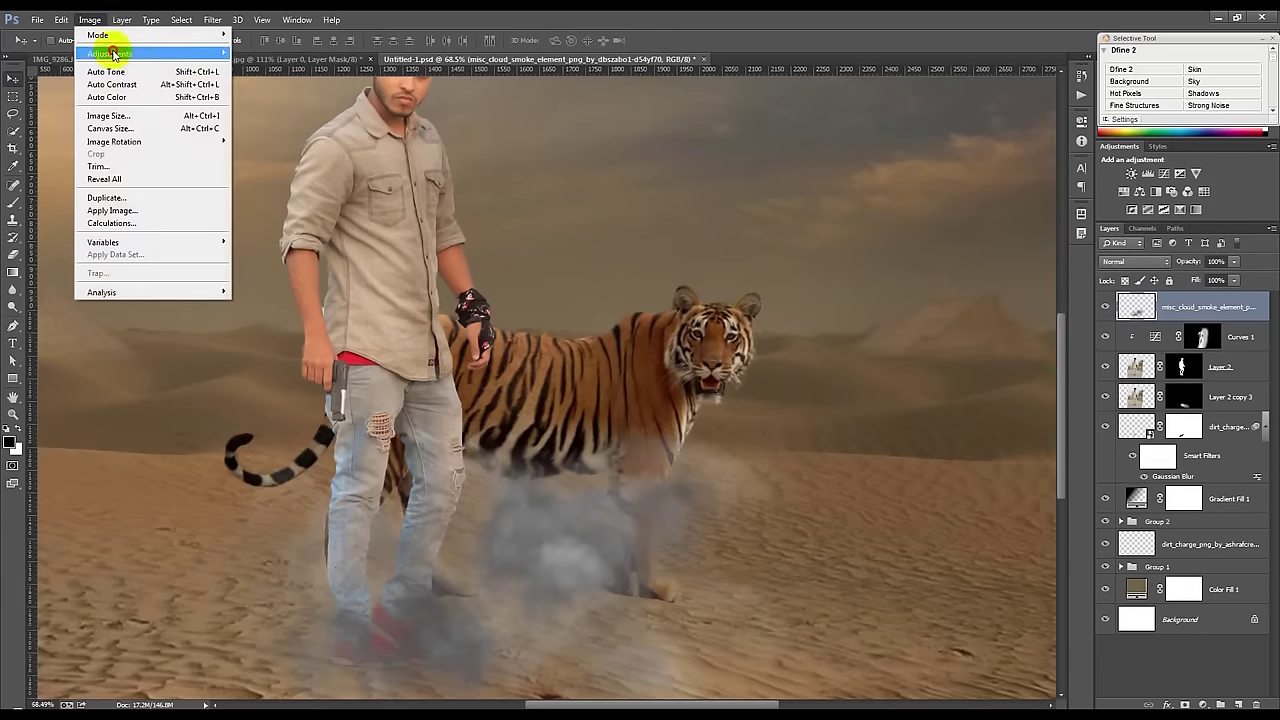
Step: Warm the smoke with a Color Balance of +41, 0, -46
mouse_move(108, 53)
left_click(340, 140)
mouse_move(870, 283)
left_mouse_down()
mouse_move(838, 283)
mouse_move(905, 250)
left_mouse_up()
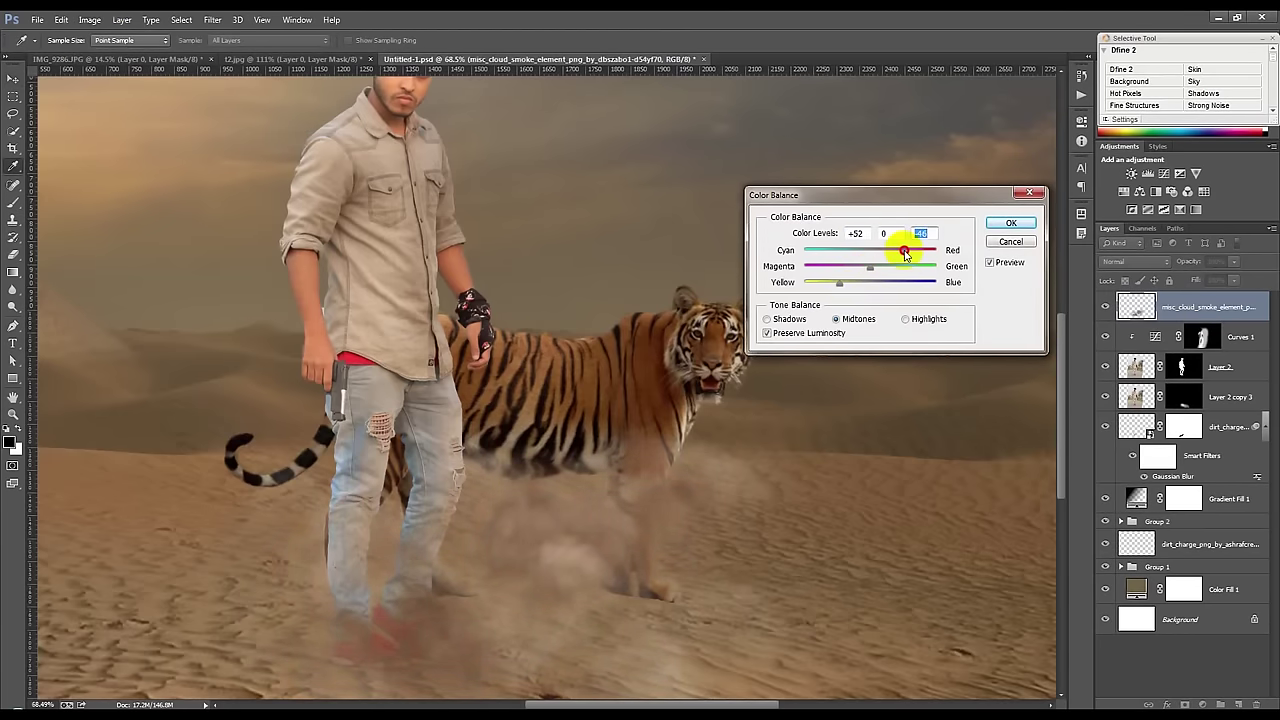
left_click(897, 254)
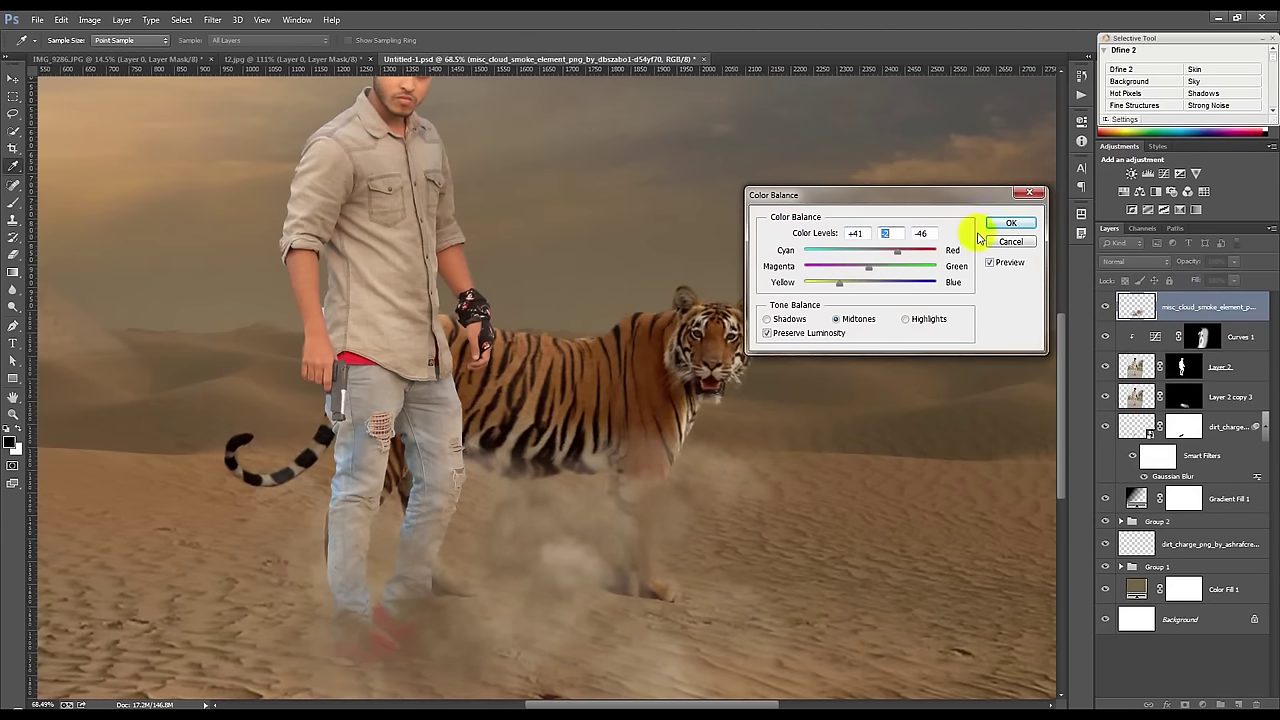
left_click(1010, 222)
key("v")
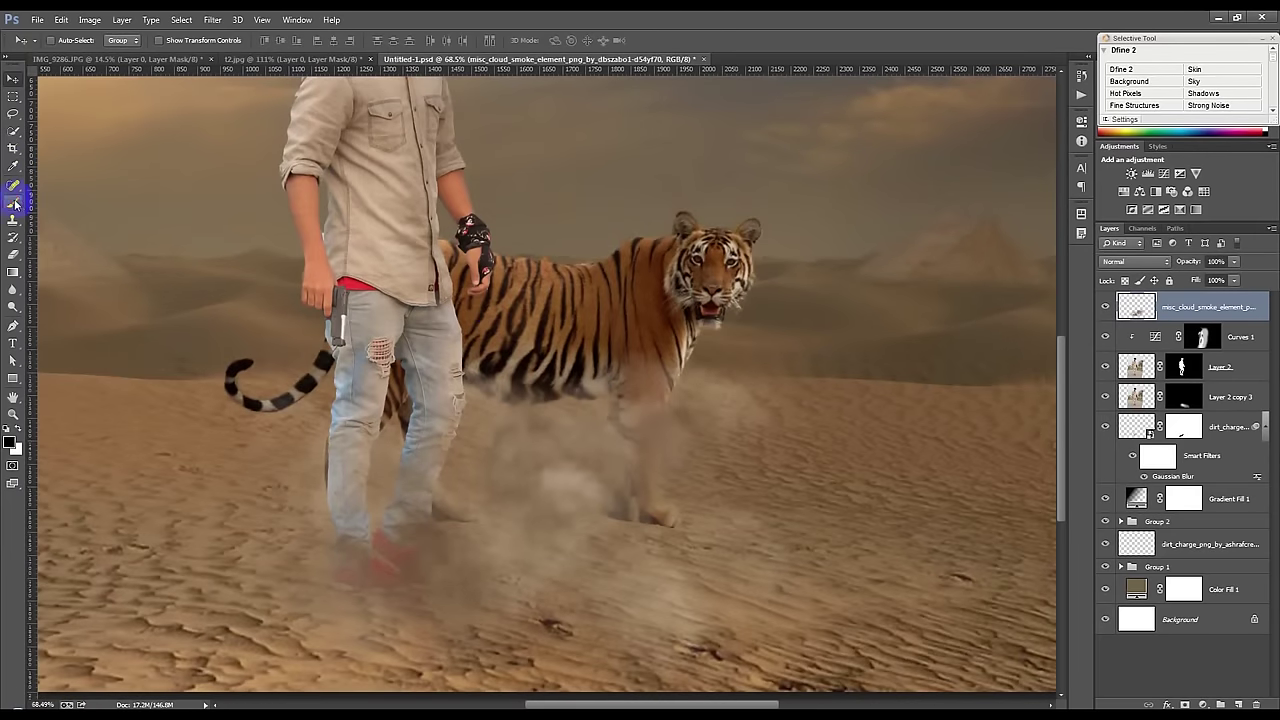
Step: Erase smoke from the man's shoes and the tiger's chest and legs
left_click(15, 204)
left_click(13, 254)
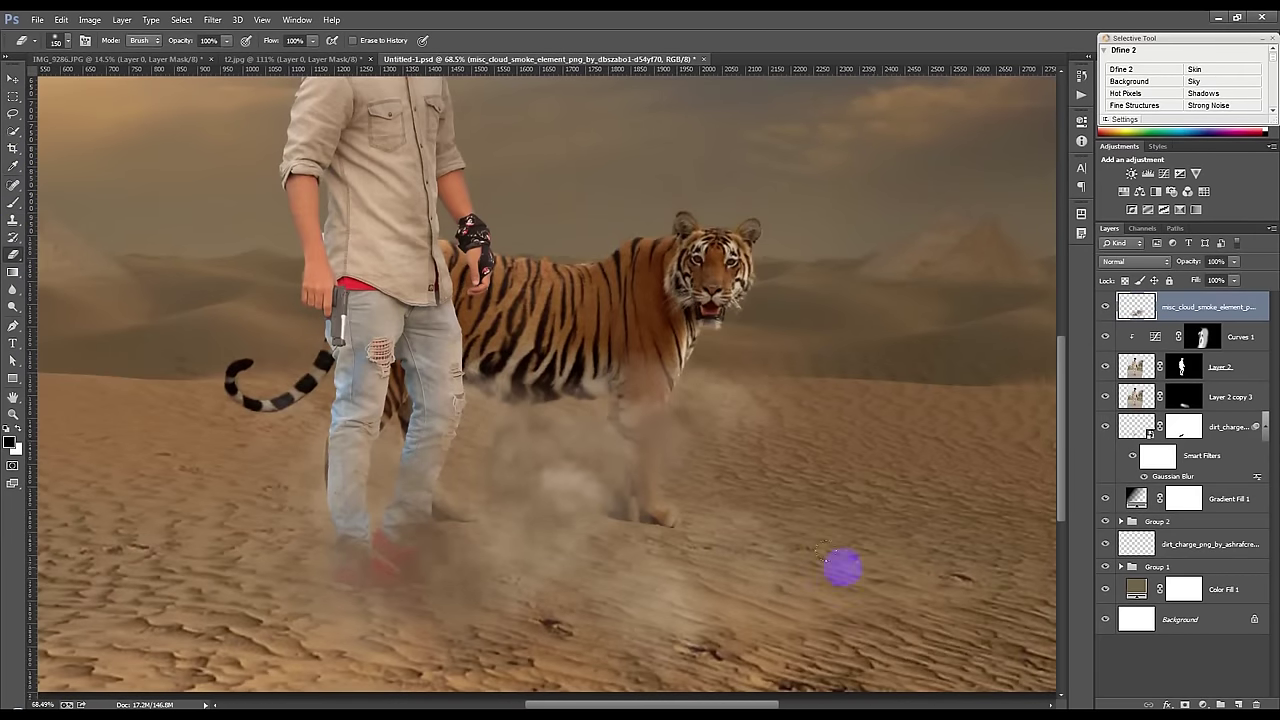
left_click_drag(565, 495, 541, 485)
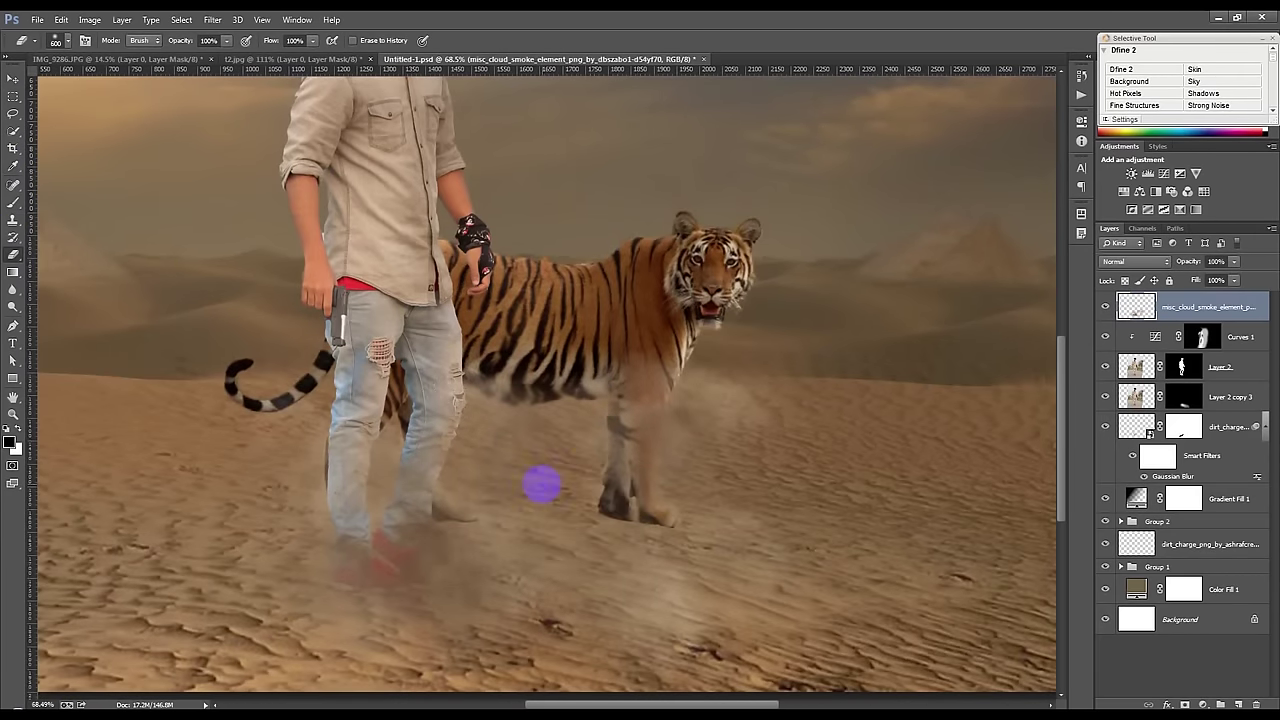
mouse_move(508, 530)
left_mouse_down()
mouse_move(357, 592)
mouse_move(410, 648)
left_mouse_up()
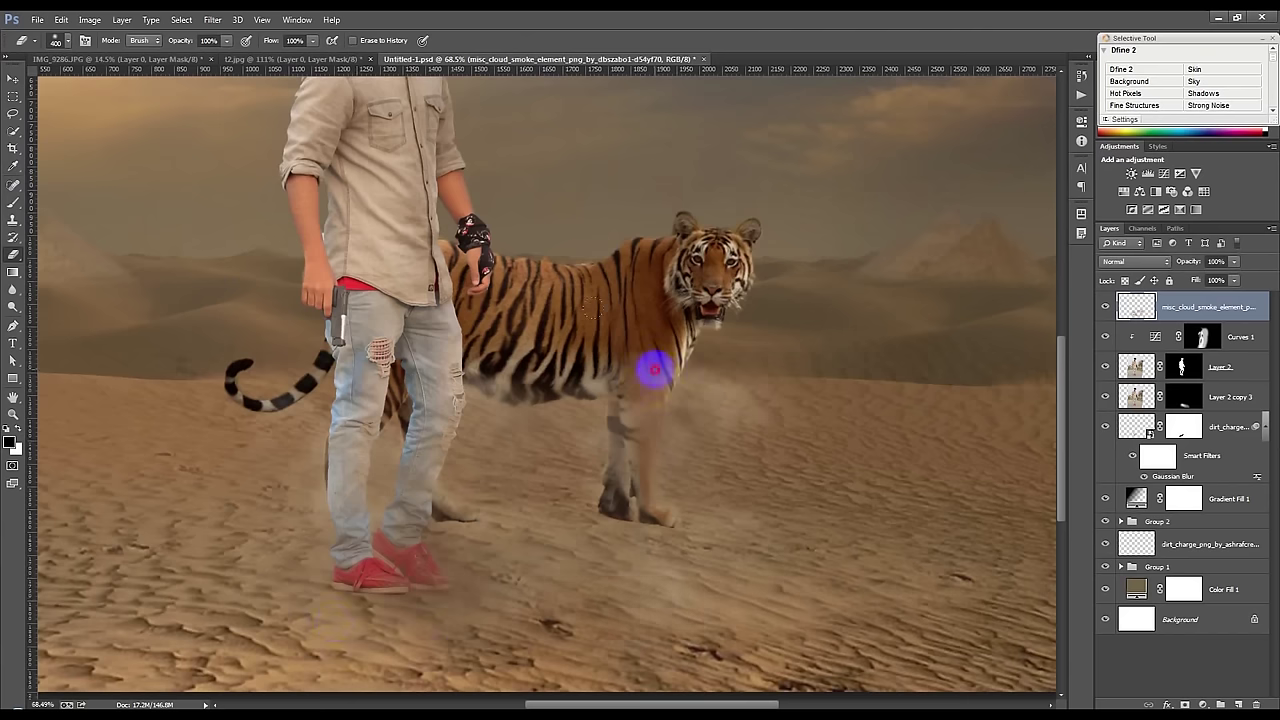
left_click_drag(655, 370, 760, 380)
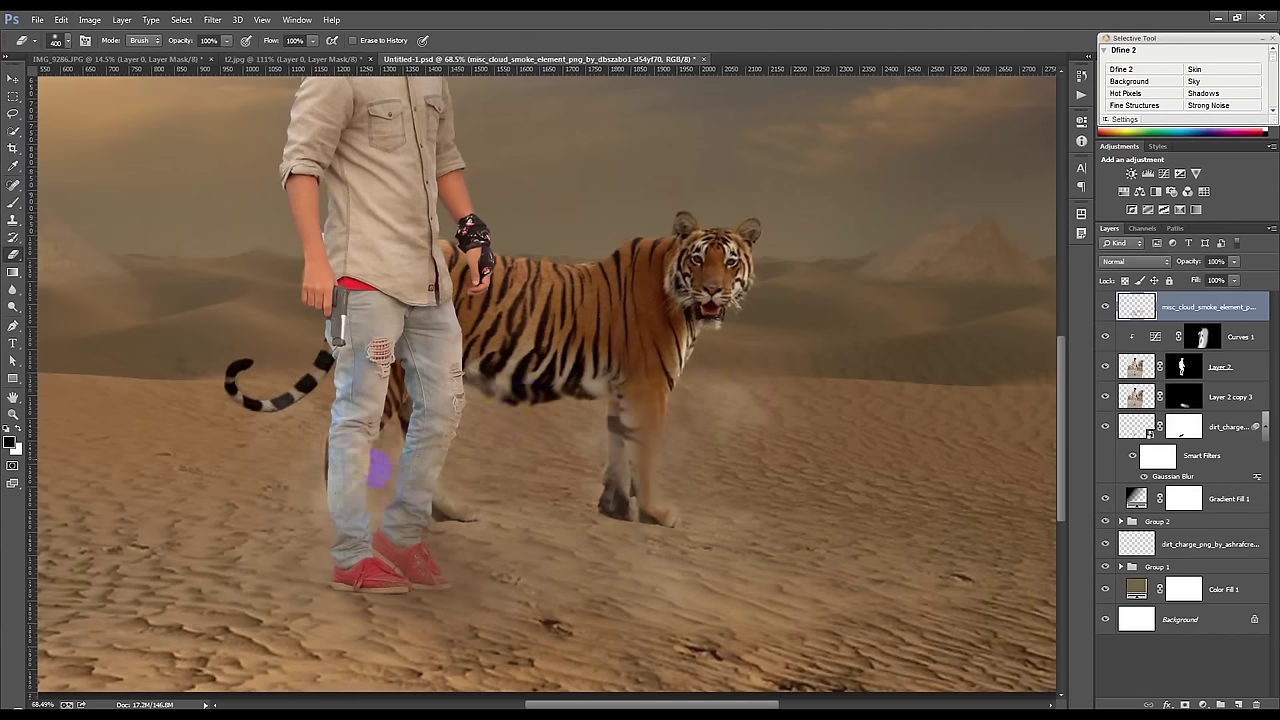
scroll(630, 503, "down", 4)
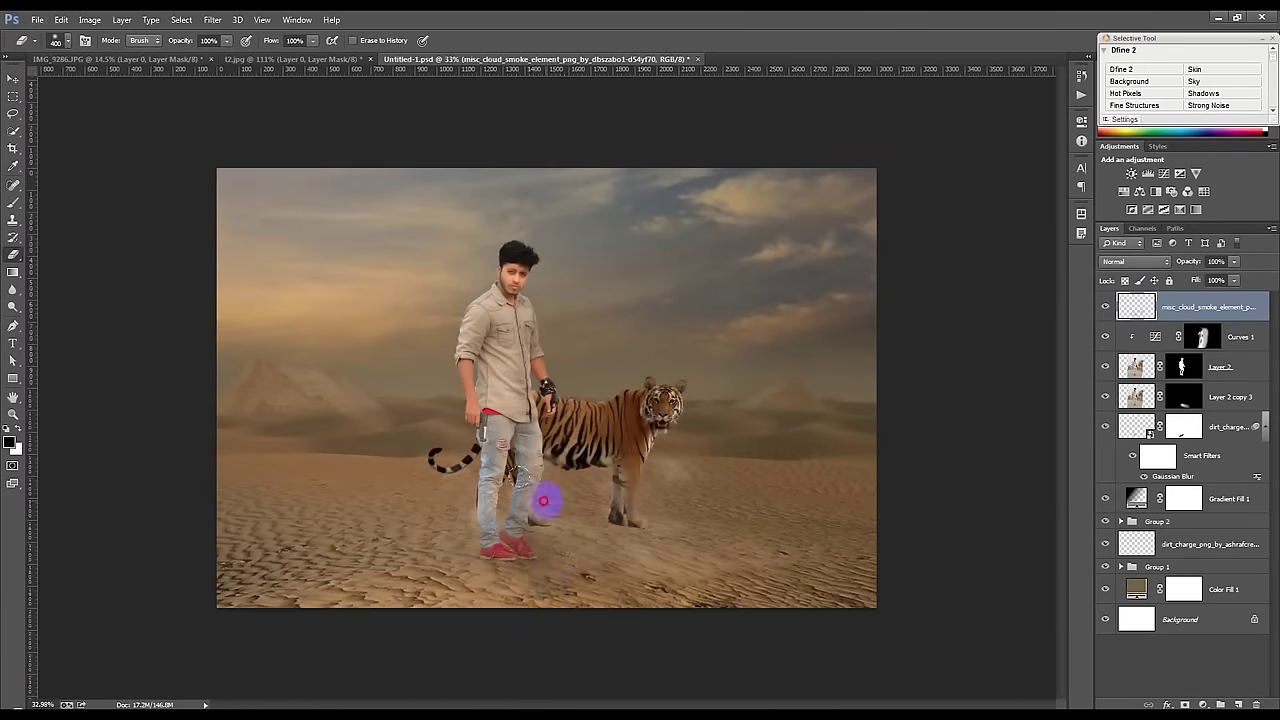
left_click(13, 78)
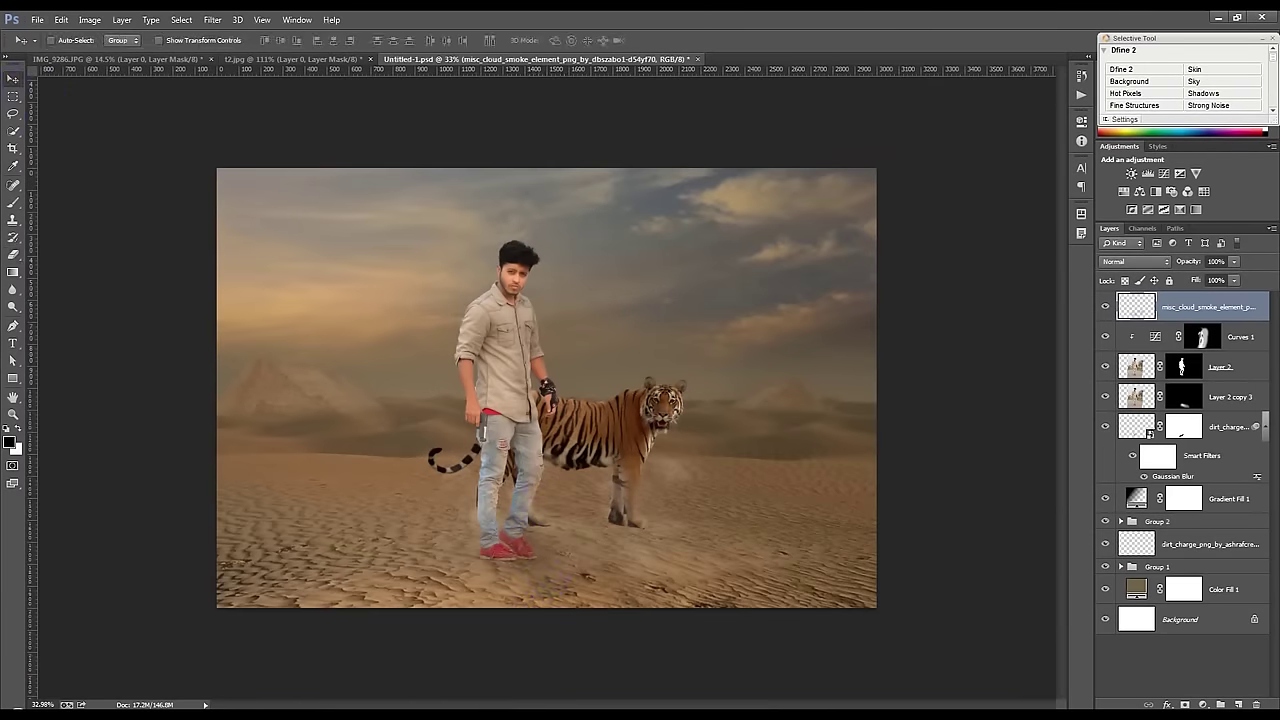
Step: Duplicate the smoke layer and enlarge the copy to about 275%
key("ctrl+j")
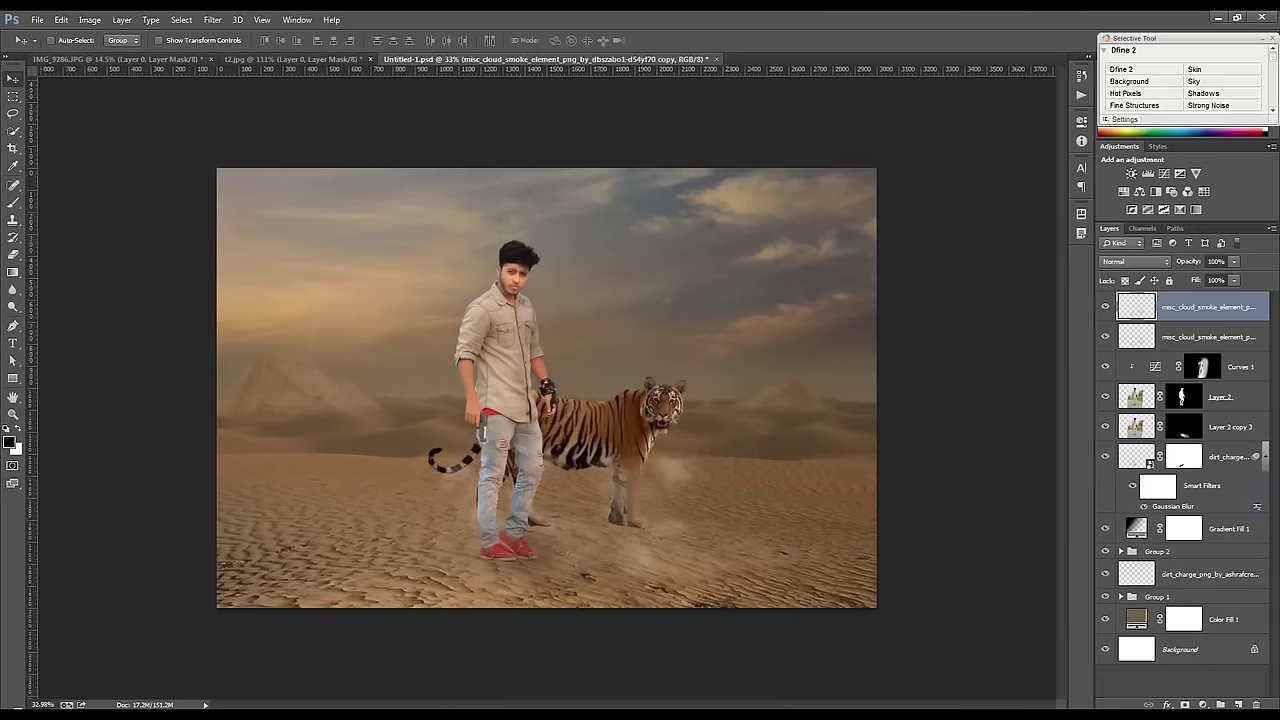
key("ctrl+t")
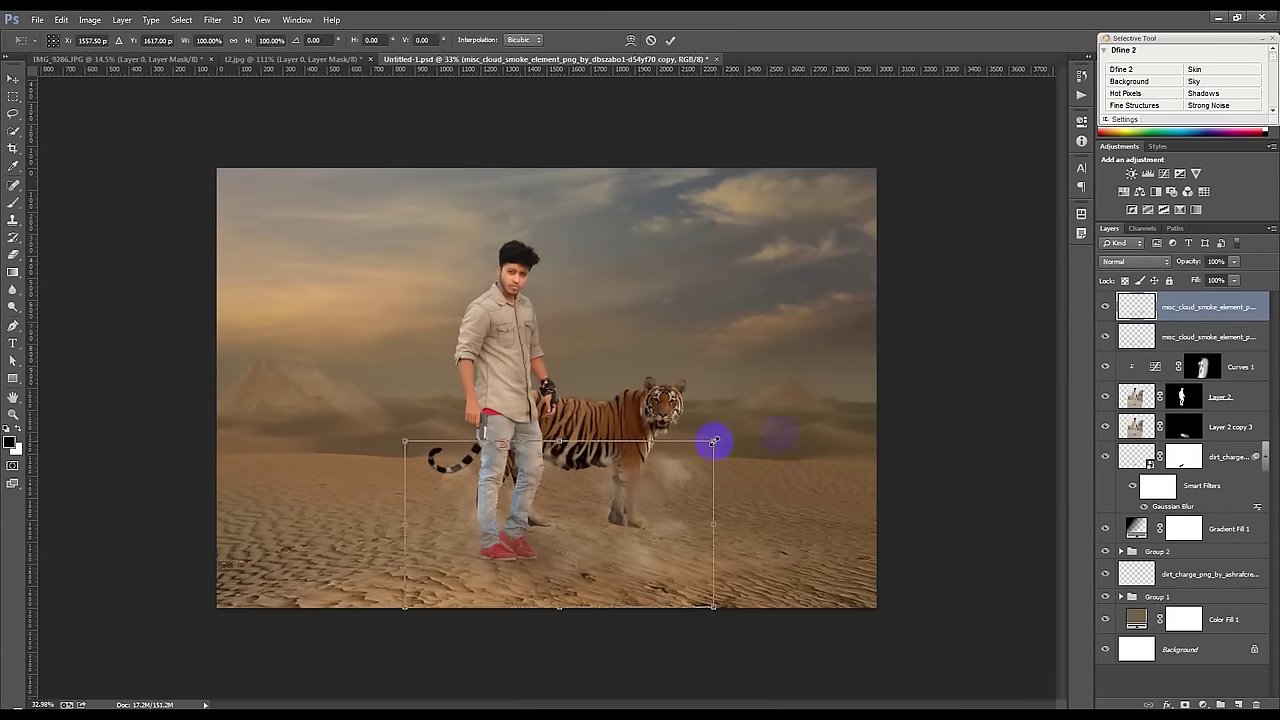
left_click_drag(714, 441, 1040, 399)
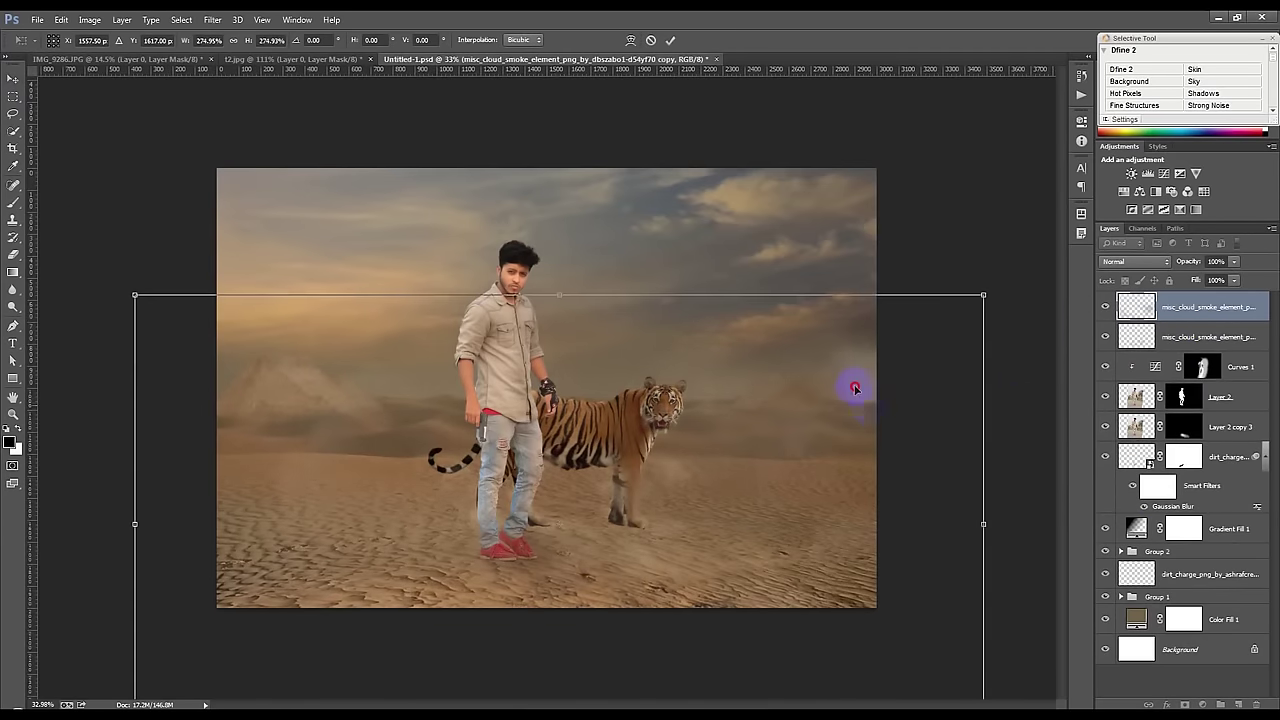
left_click_drag(851, 380, 839, 362)
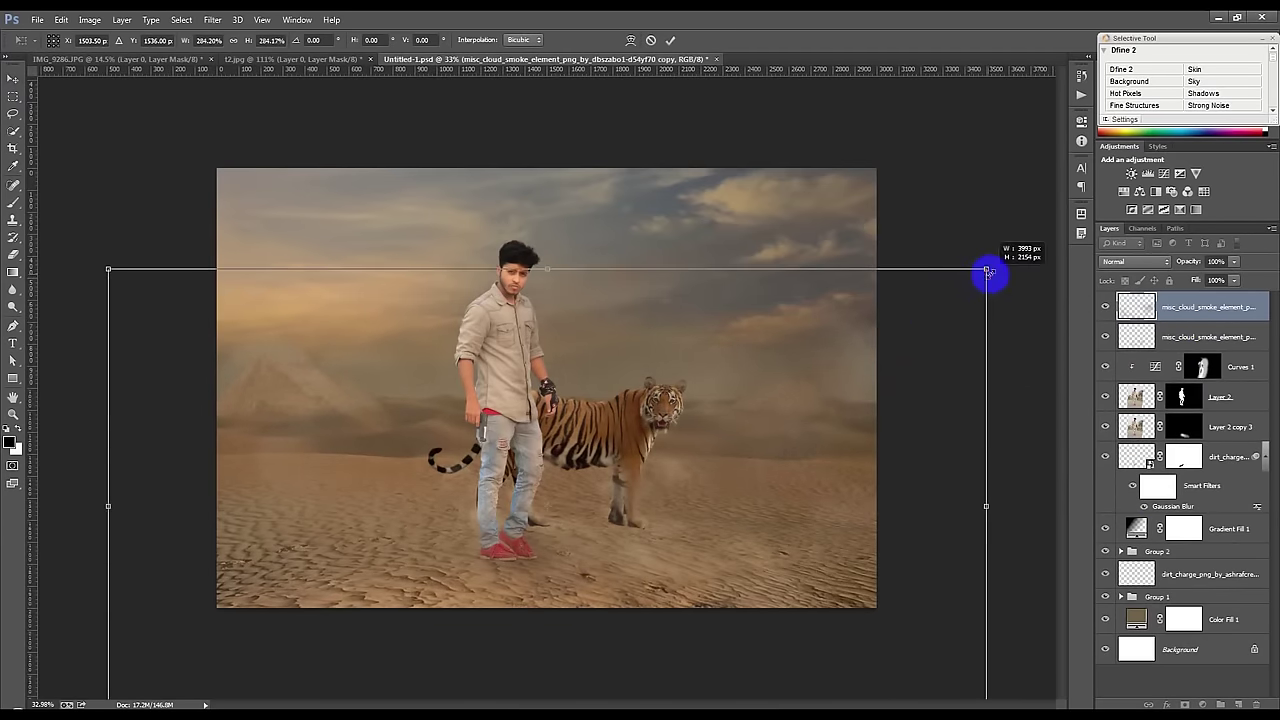
left_click(670, 40)
Step: Move the enlarged smoke copy to just above Group 1 and drag out another copy toward the tiger
left_click_drag(1205, 310, 1173, 581)
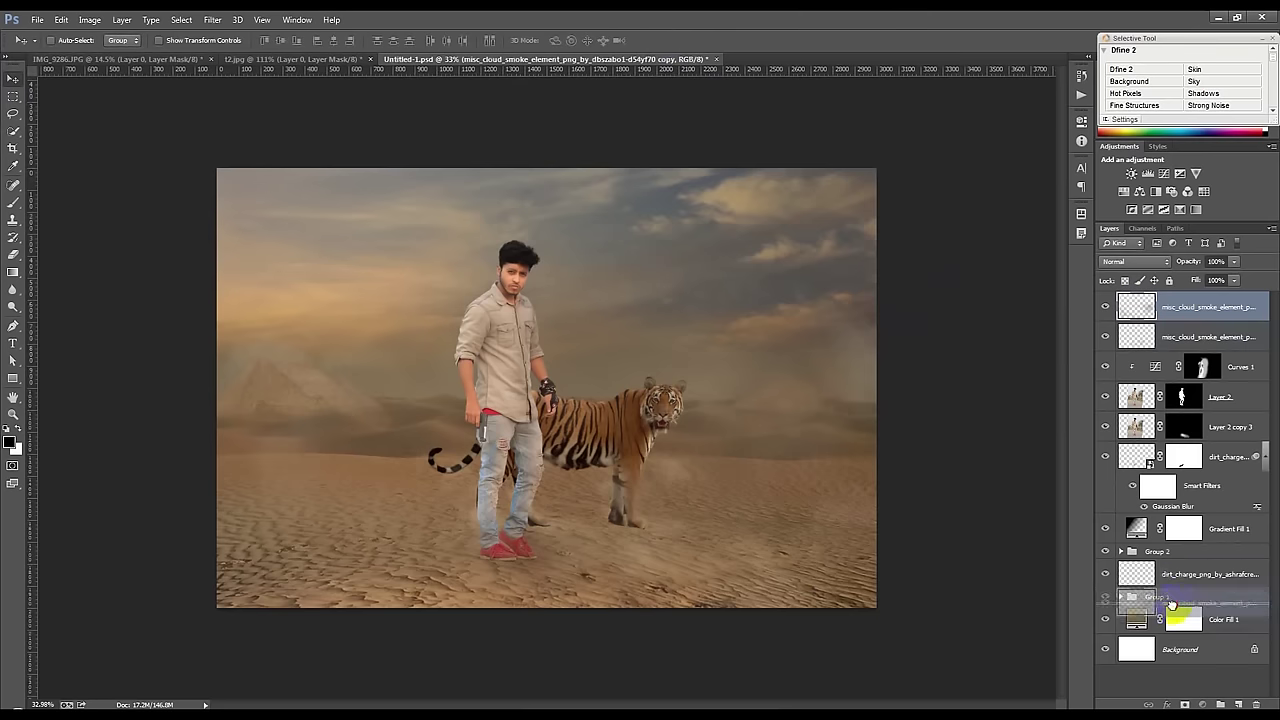
mouse_move(1173, 581)
left_mouse_down()
mouse_move(1173, 612)
mouse_move(1173, 565)
left_mouse_up()
left_click_drag(848, 421, 856, 401)
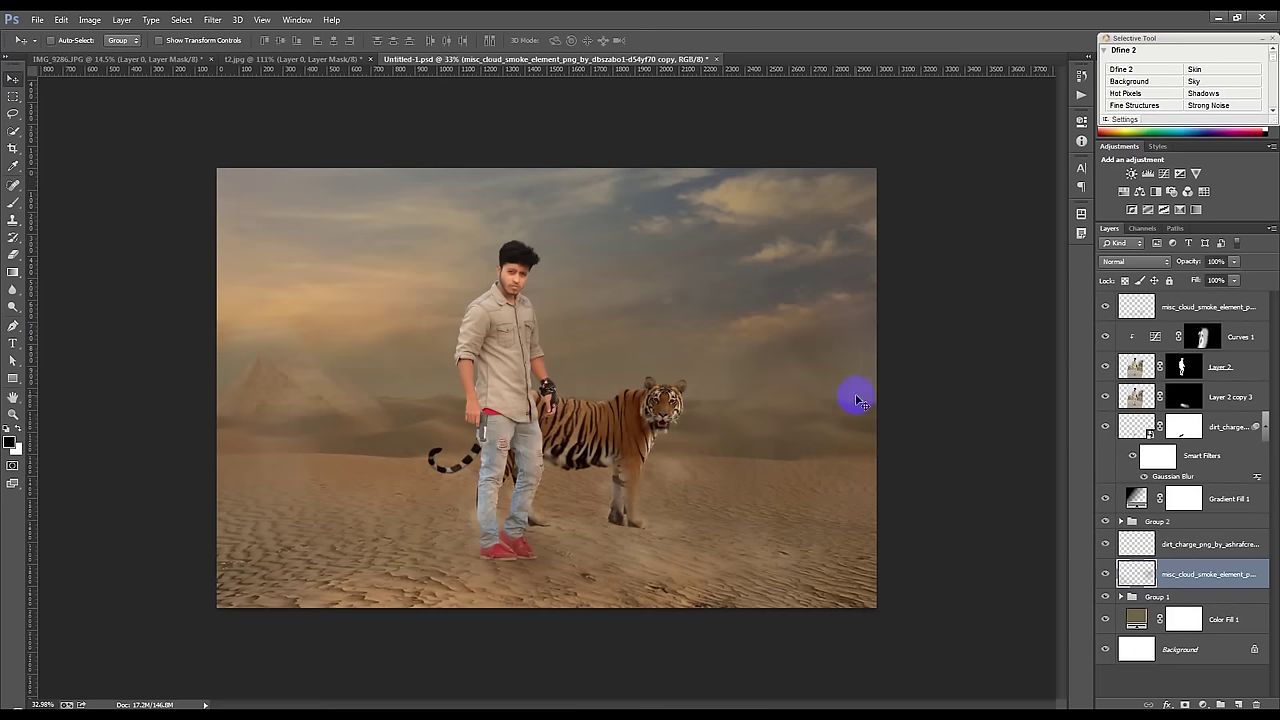
left_click(101, 20)
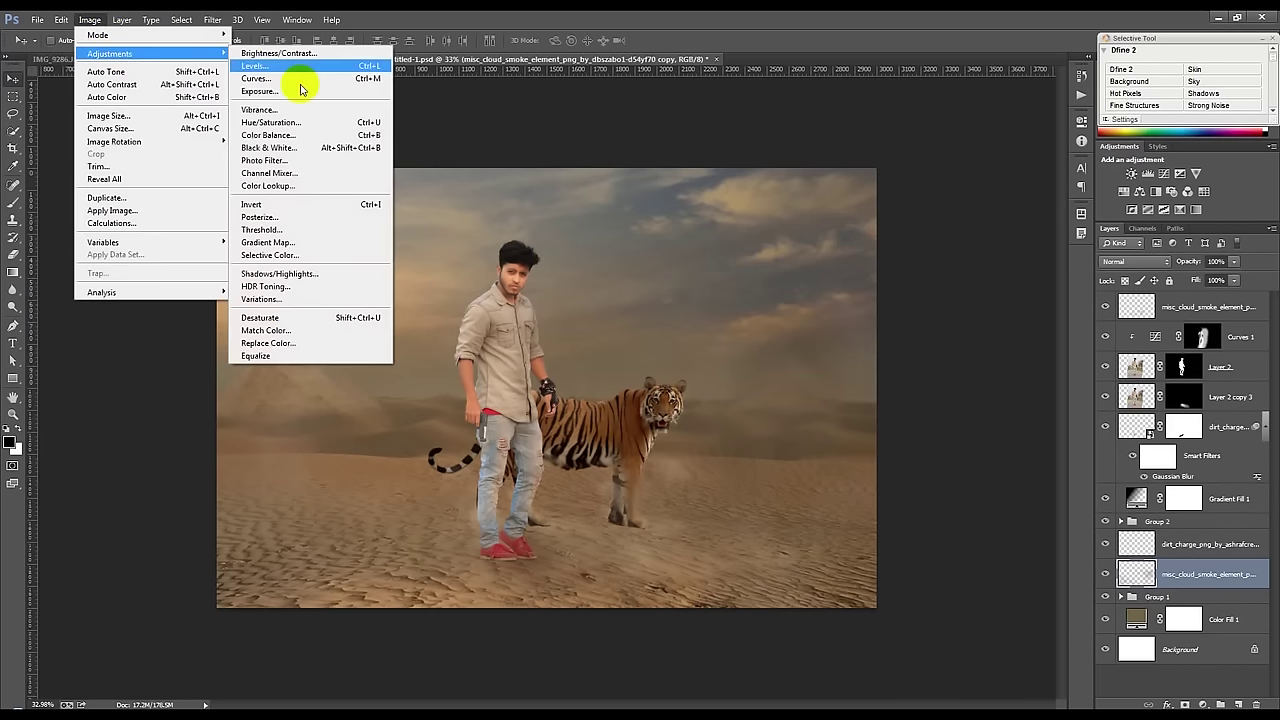
left_click(658, 260)
left_click(13, 254)
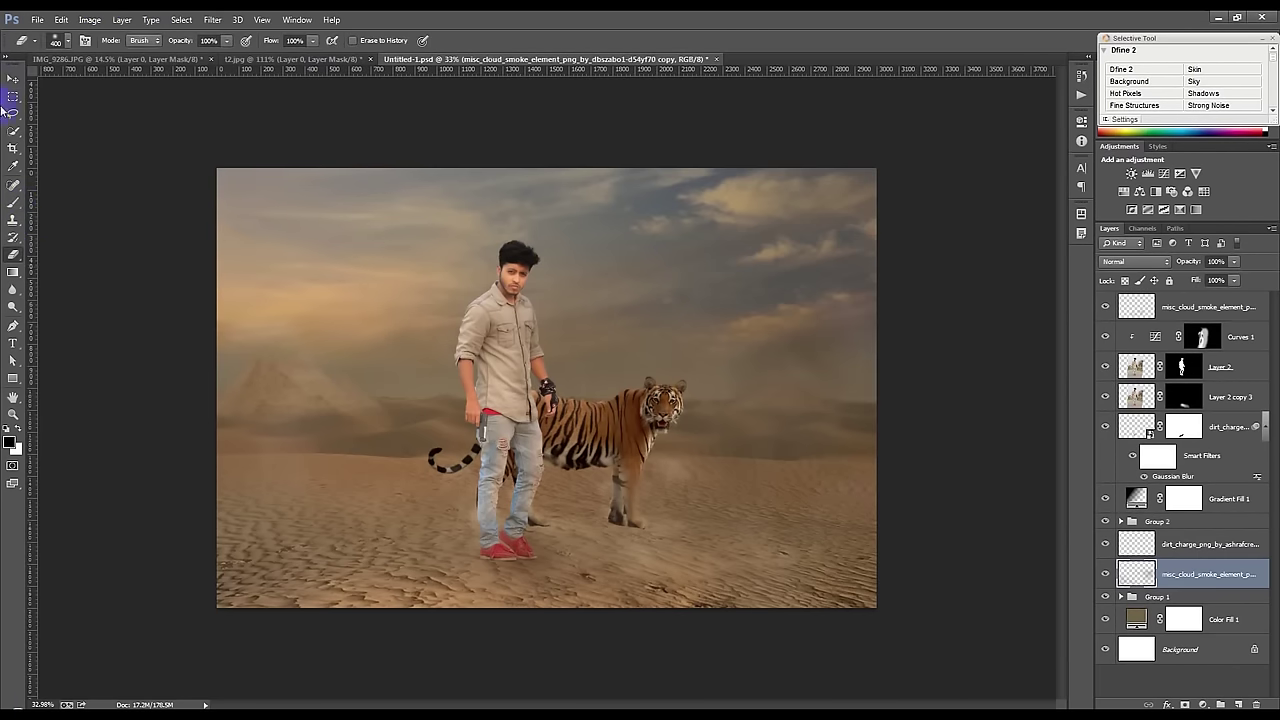
left_click(13, 78)
left_click(148, 122)
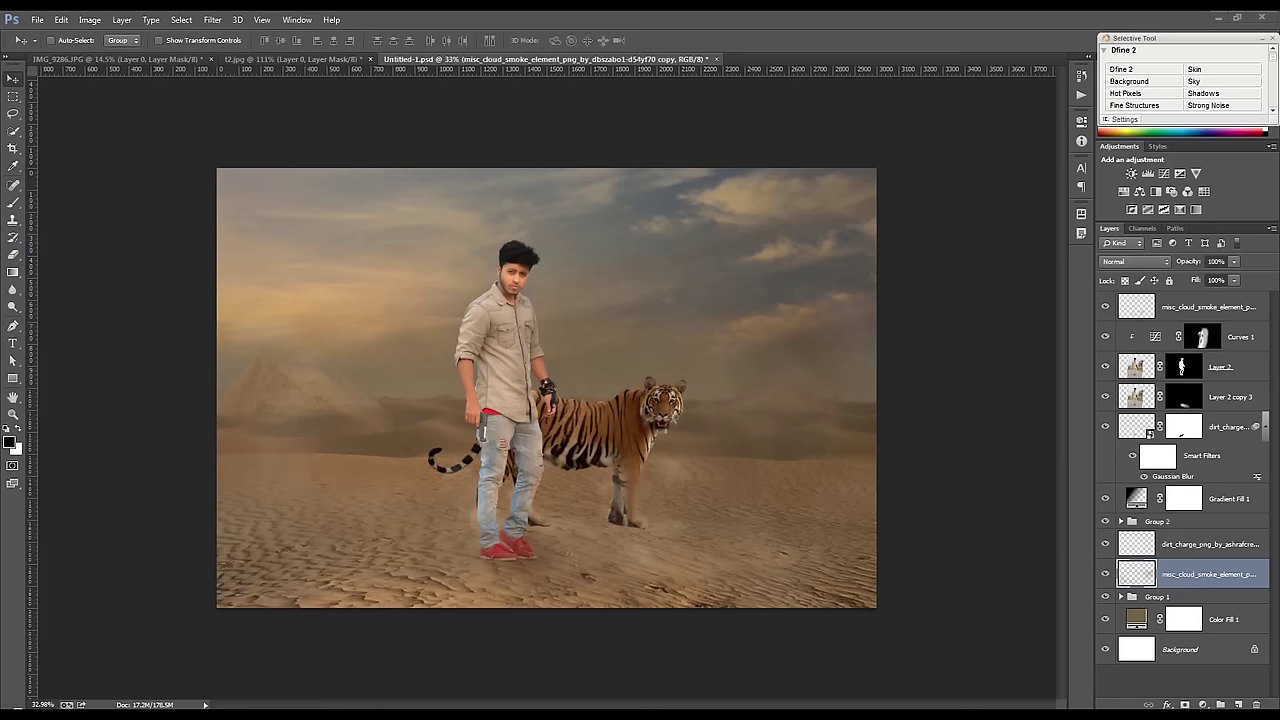
left_click_drag(406, 423, 563, 434)
Step: Scale down the new smoke copy, flip it vertically, and settle it around the legs at about 178%
key("ctrl+t")
mouse_move(686, 434)
left_mouse_down()
mouse_move(868, 468)
mouse_move(825, 452)
left_mouse_up()
left_click_drag(773, 404, 786, 429)
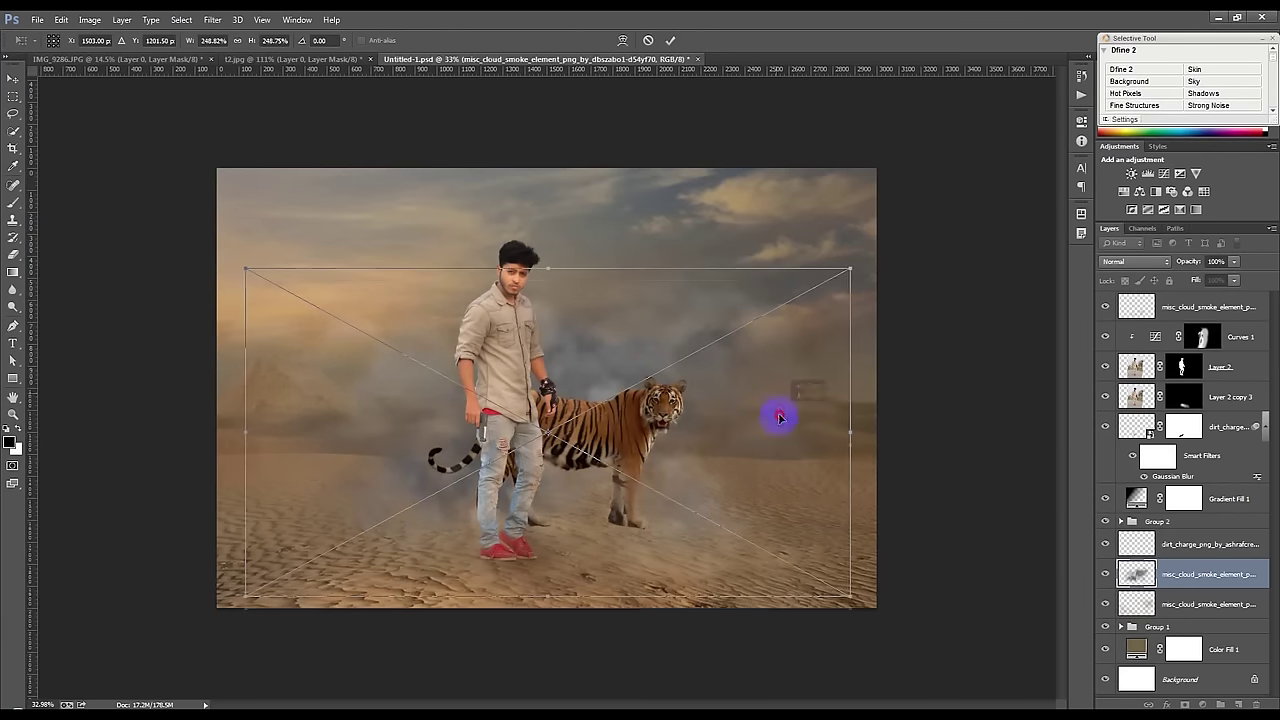
left_click_drag(843, 302, 763, 354)
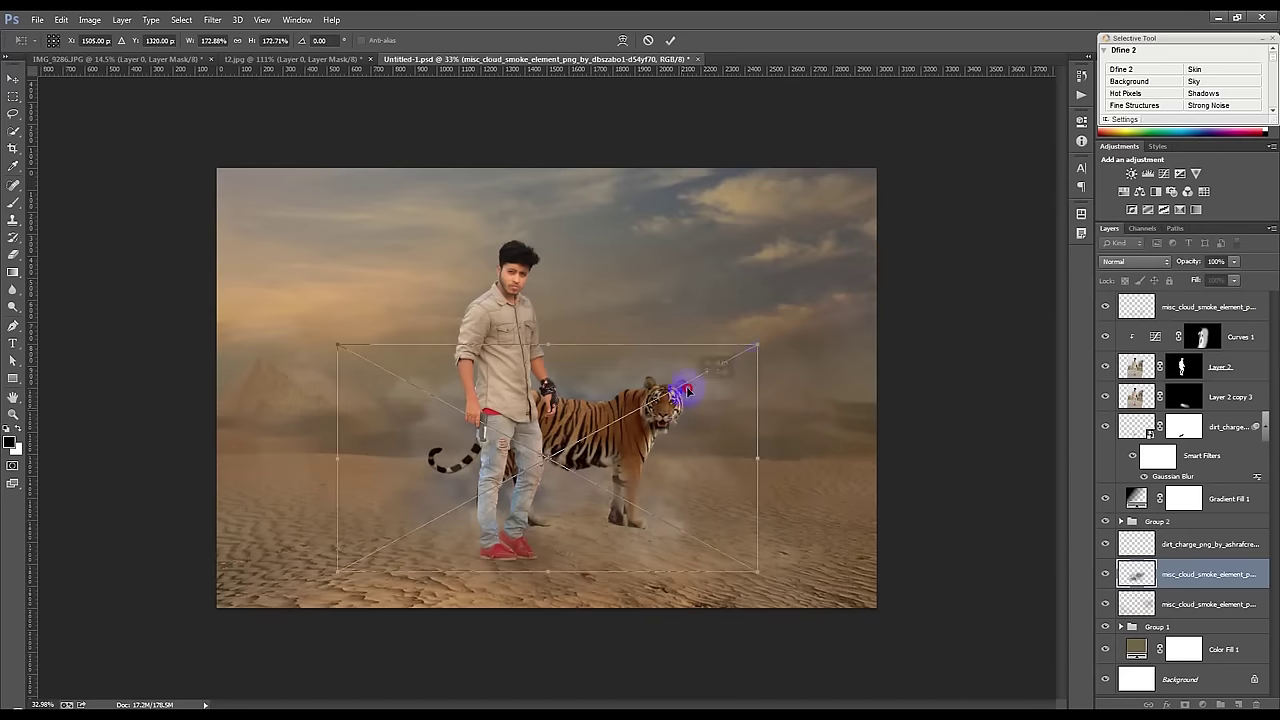
left_click_drag(674, 394, 691, 366)
right_click(612, 462)
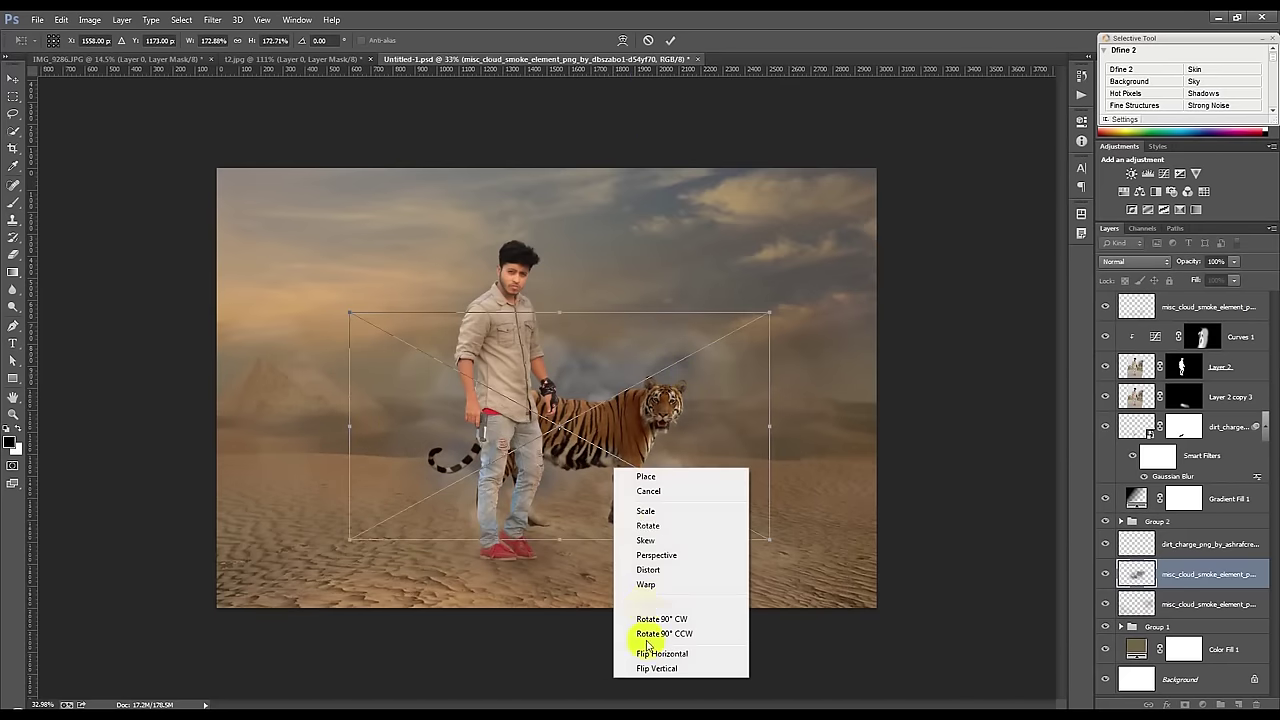
left_click(652, 672)
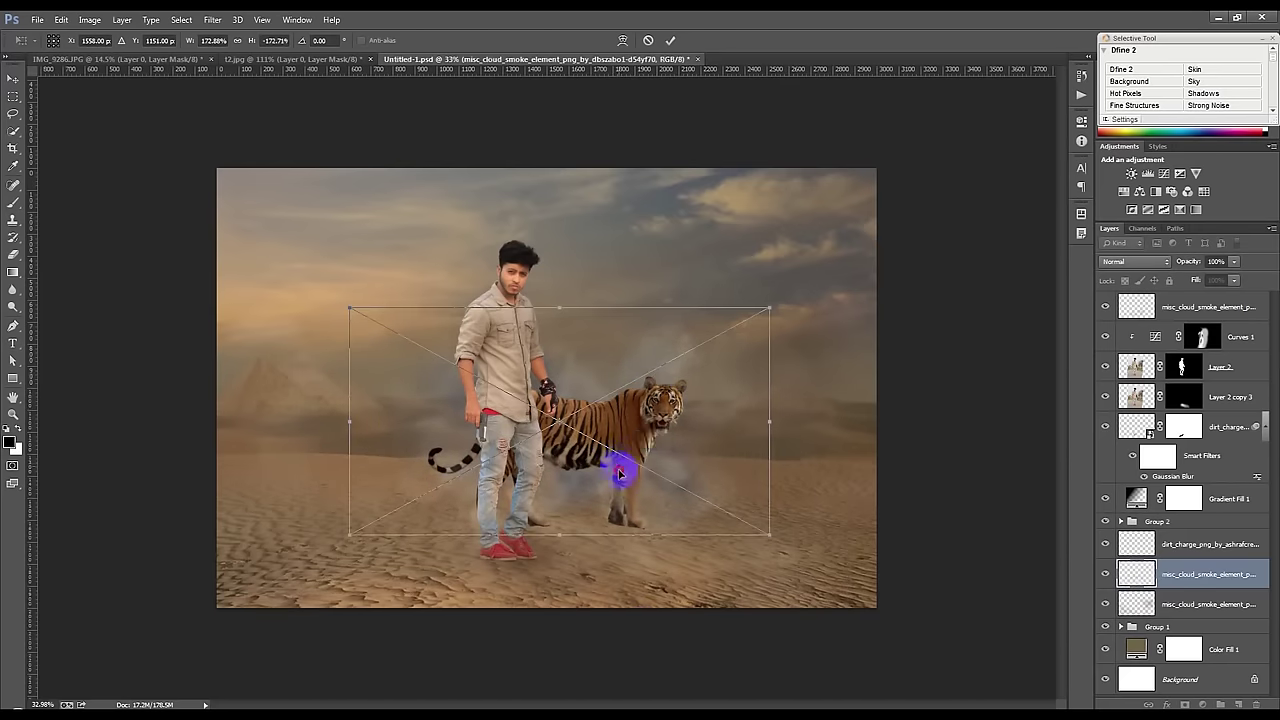
left_click_drag(620, 445, 608, 426)
left_click_drag(754, 297, 766, 286)
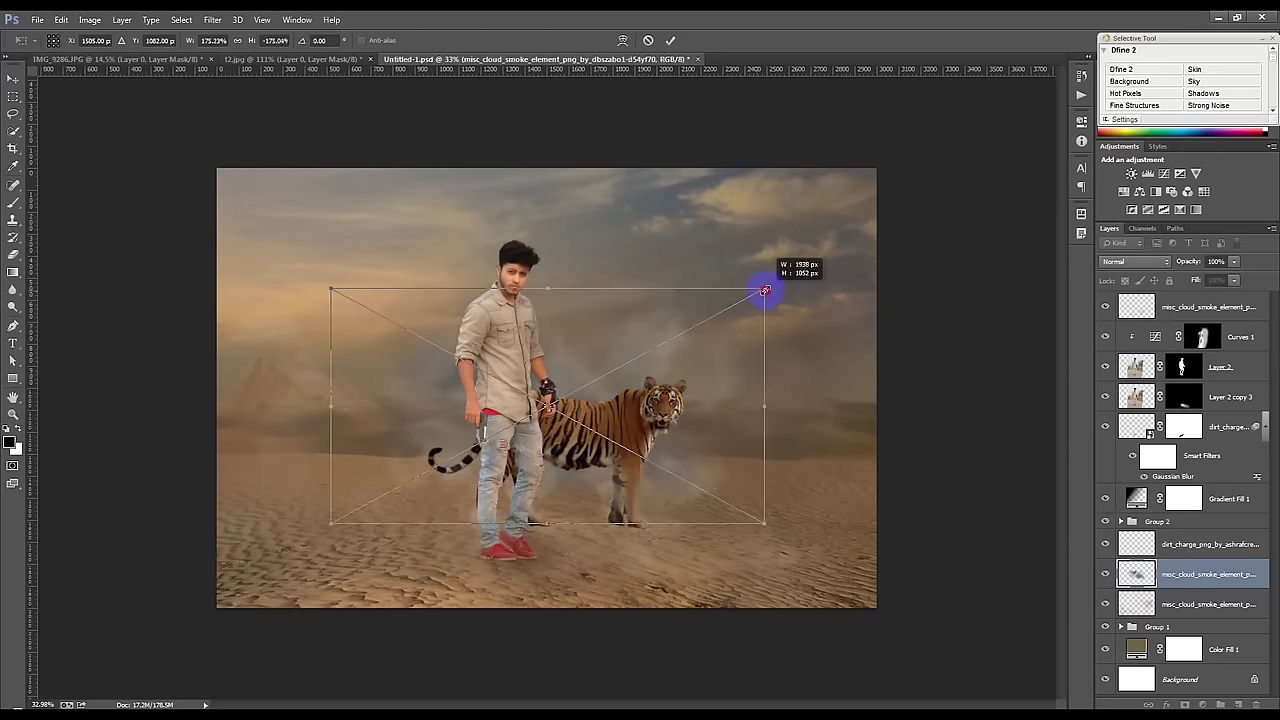
left_click(670, 40)
left_click(90, 20)
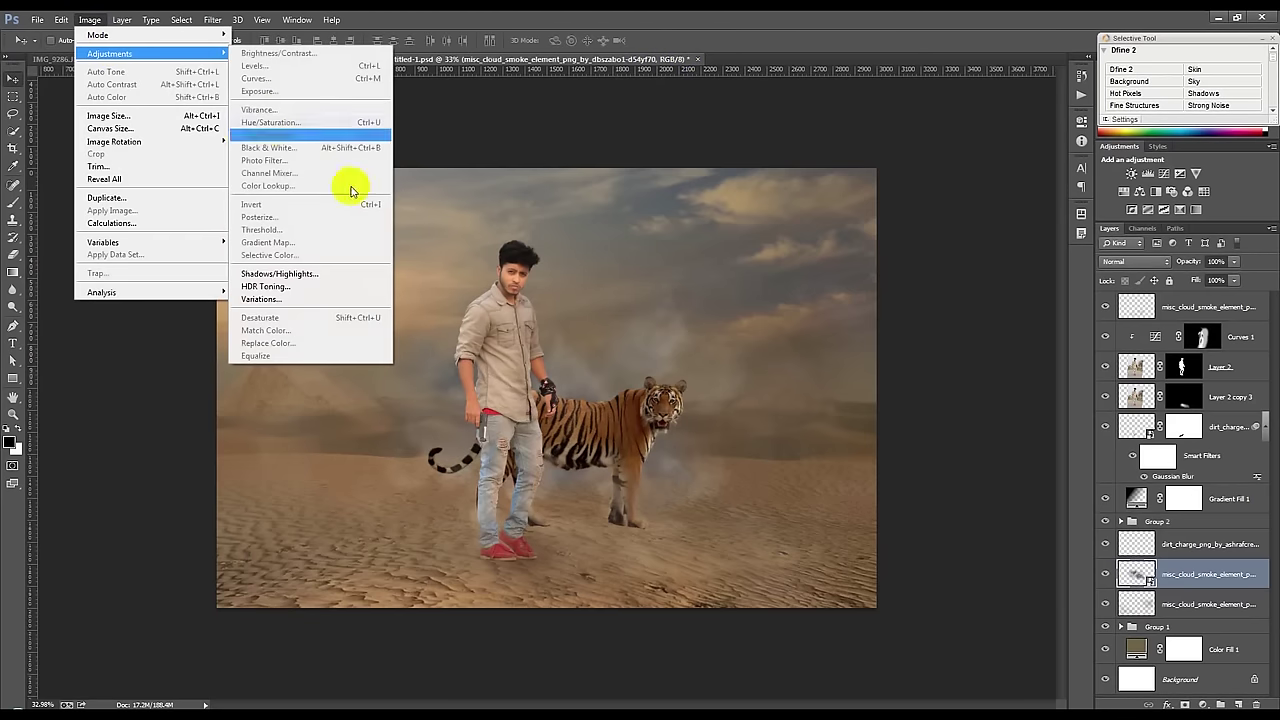
Step: Rasterize the flipped smoke layer and give its midtones a Color Balance of +54, 0, -45
right_click(1157, 572)
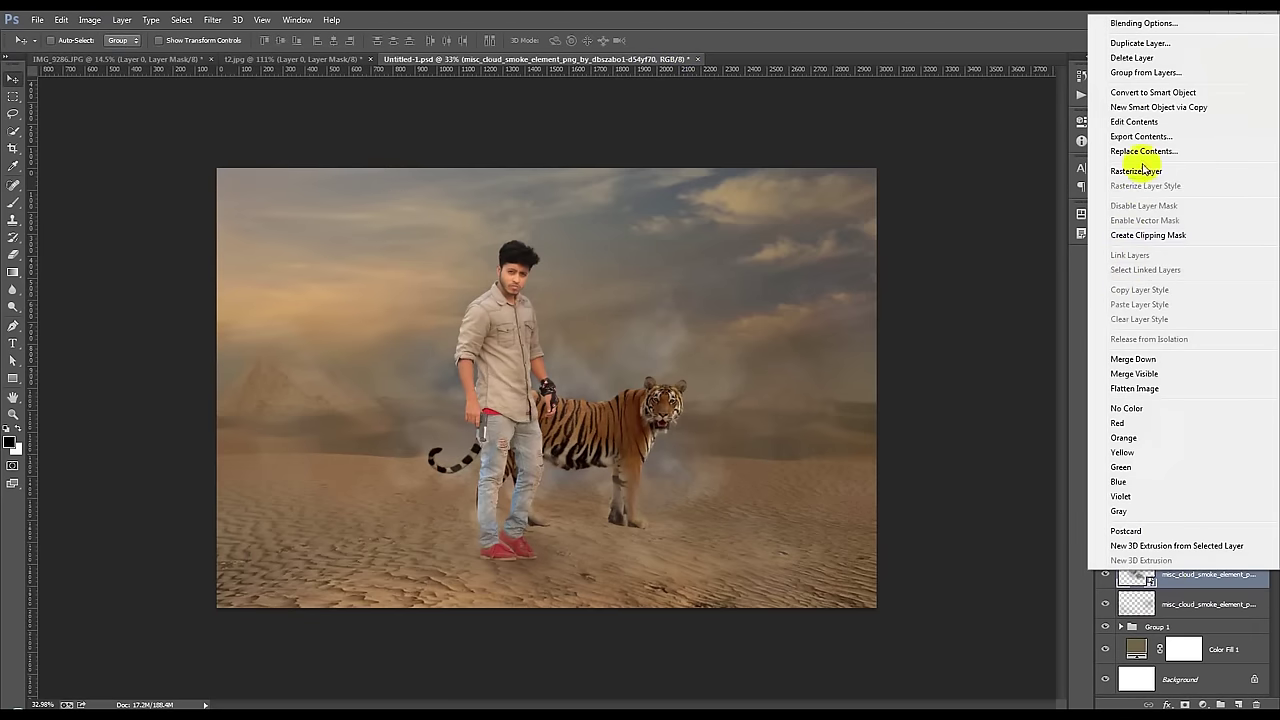
left_click(1136, 171)
left_click(90, 20)
mouse_move(110, 53)
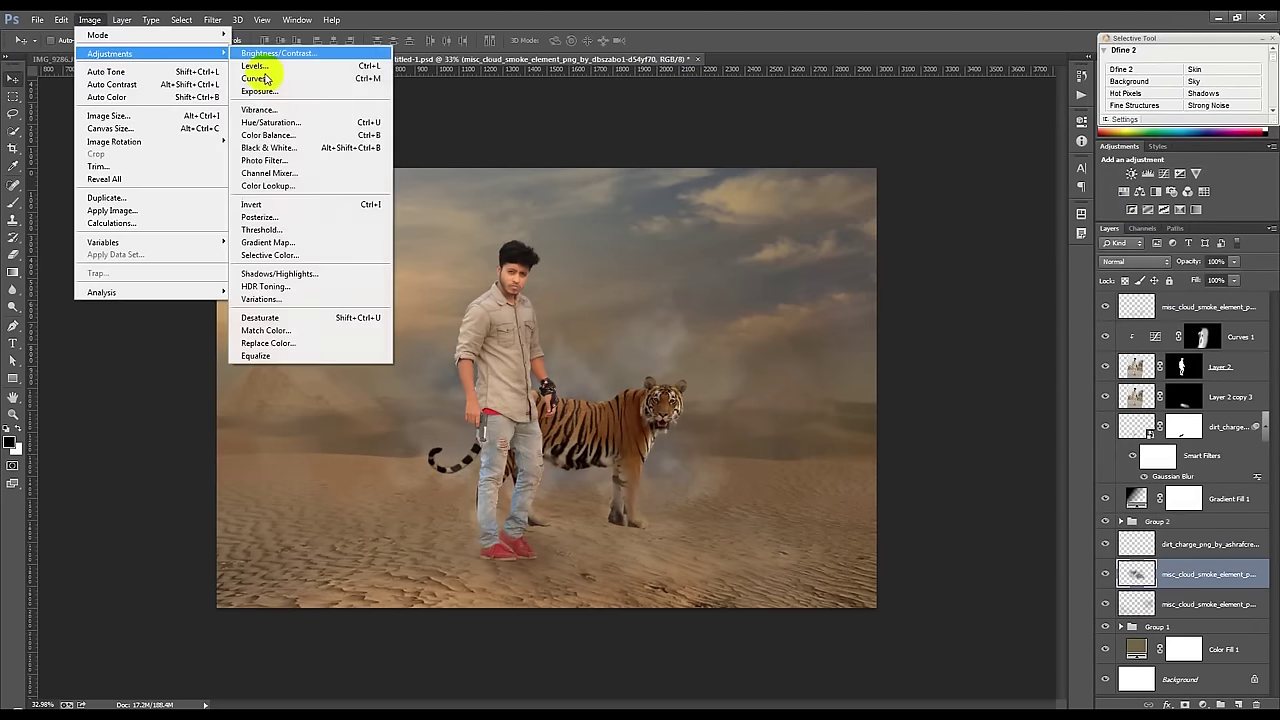
left_click(279, 135)
mouse_move(872, 257)
left_mouse_down()
mouse_move(891, 257)
mouse_move(857, 282)
left_mouse_up()
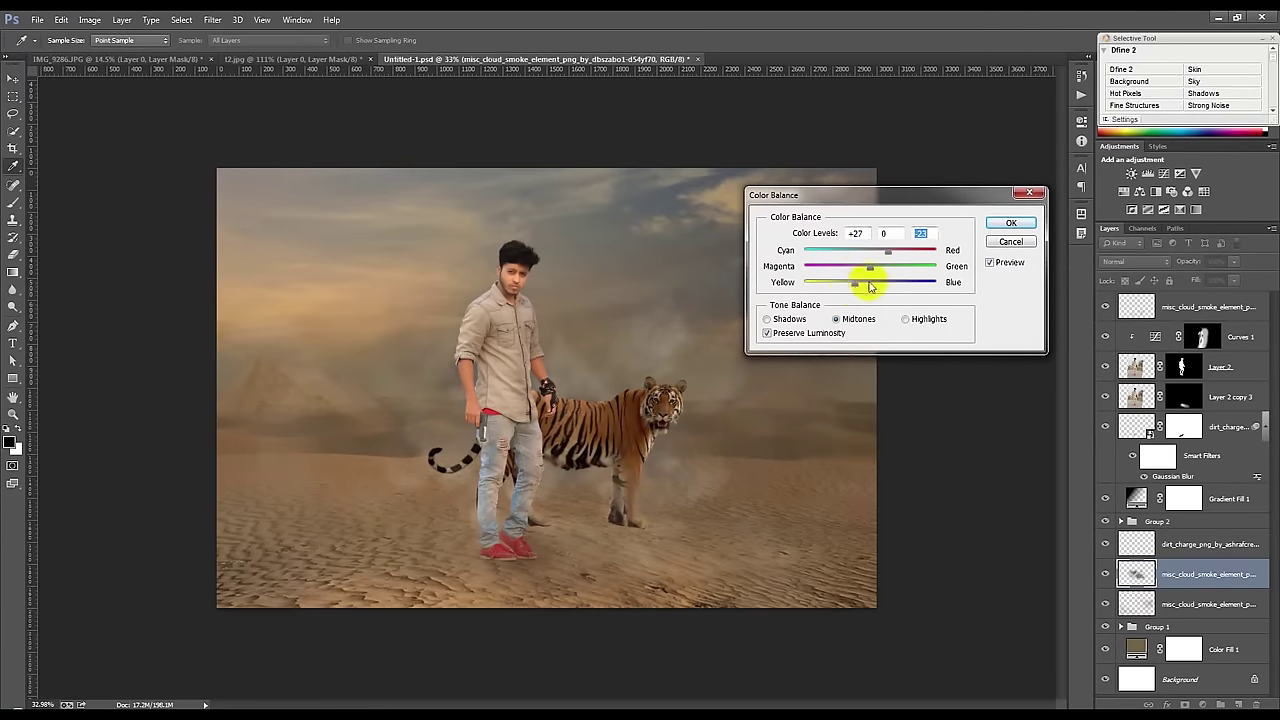
left_click(891, 256)
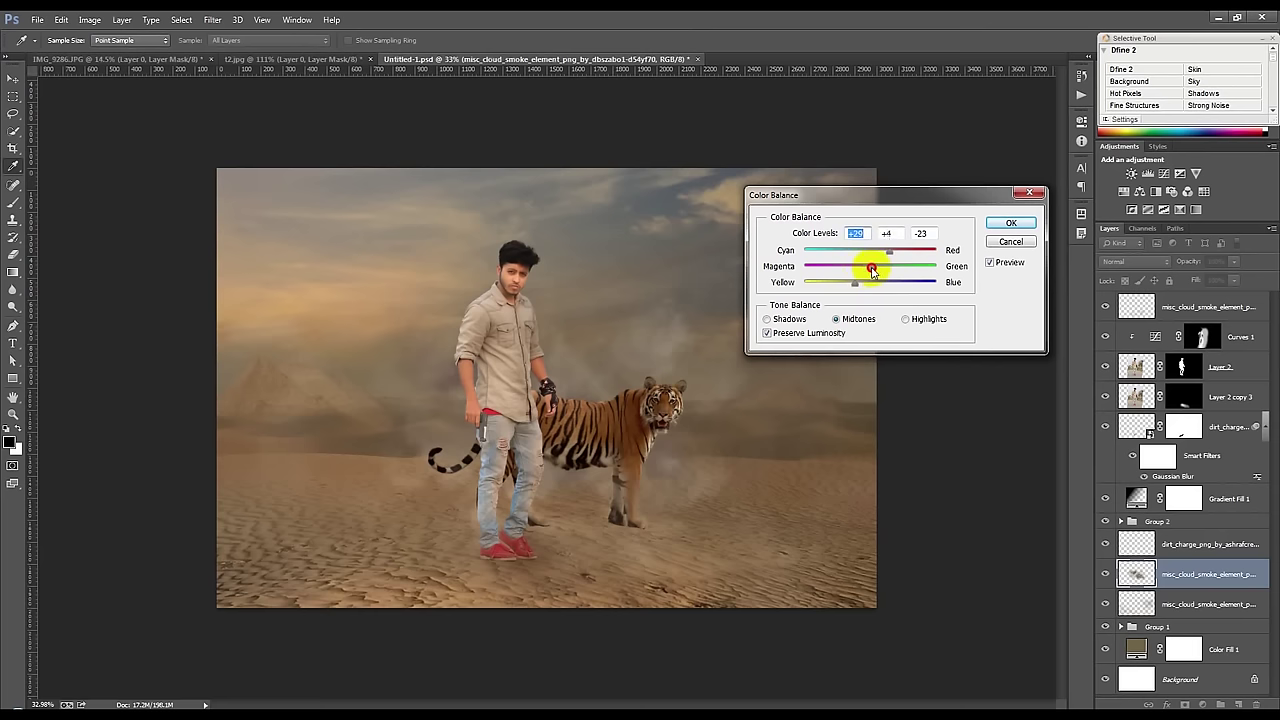
left_click(871, 271)
left_click_drag(851, 281, 842, 289)
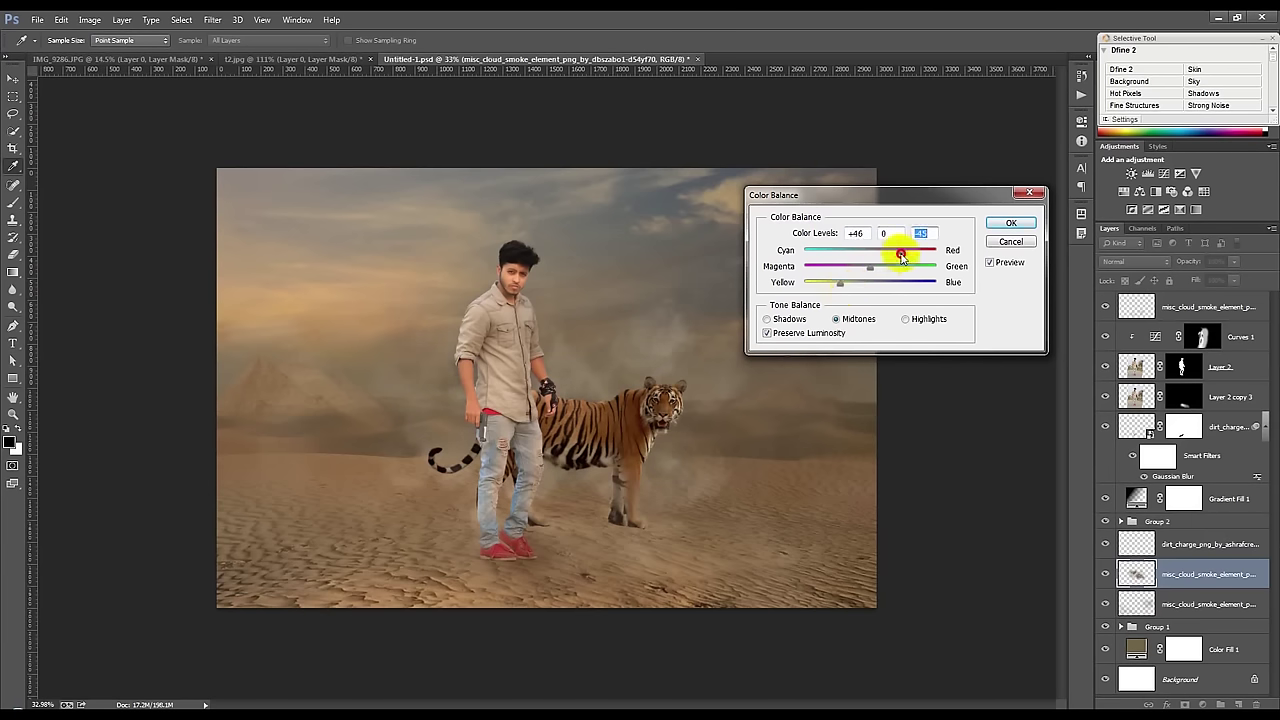
left_click(1011, 222)
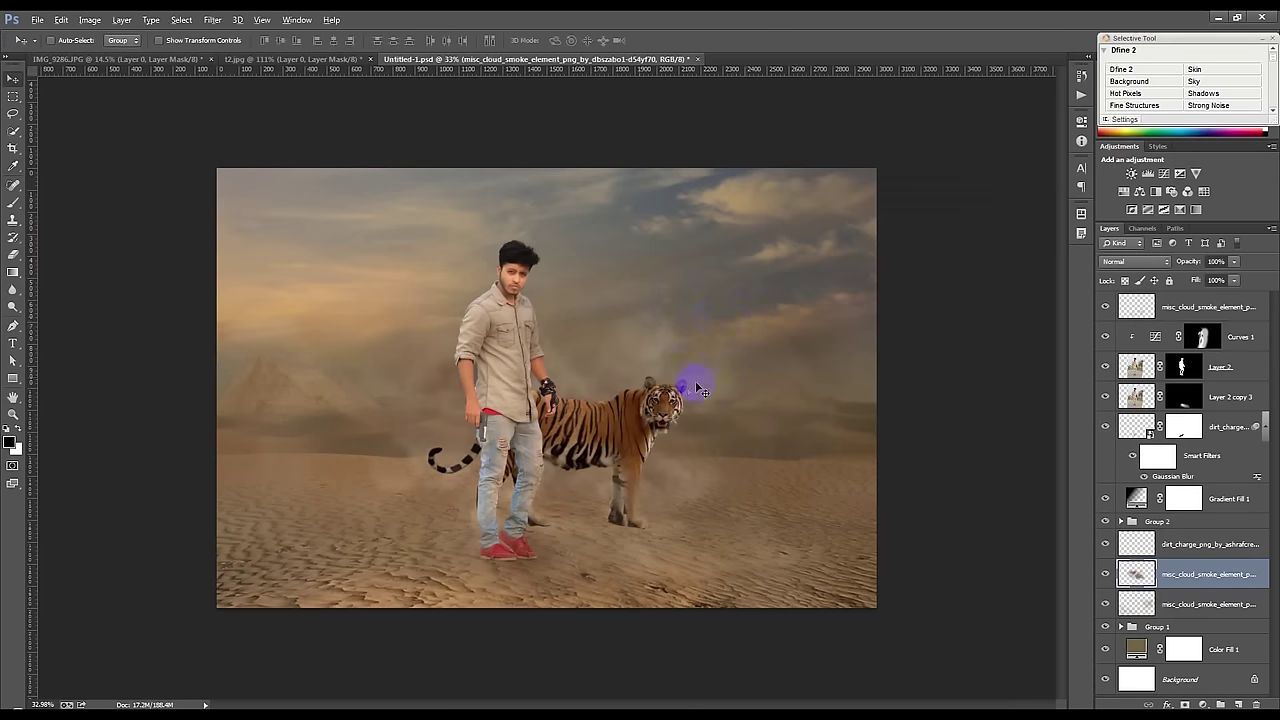
Step: Spread two smoke copies across the ground and merge the three smoke layers into one
left_click_drag(700, 390, 730, 397)
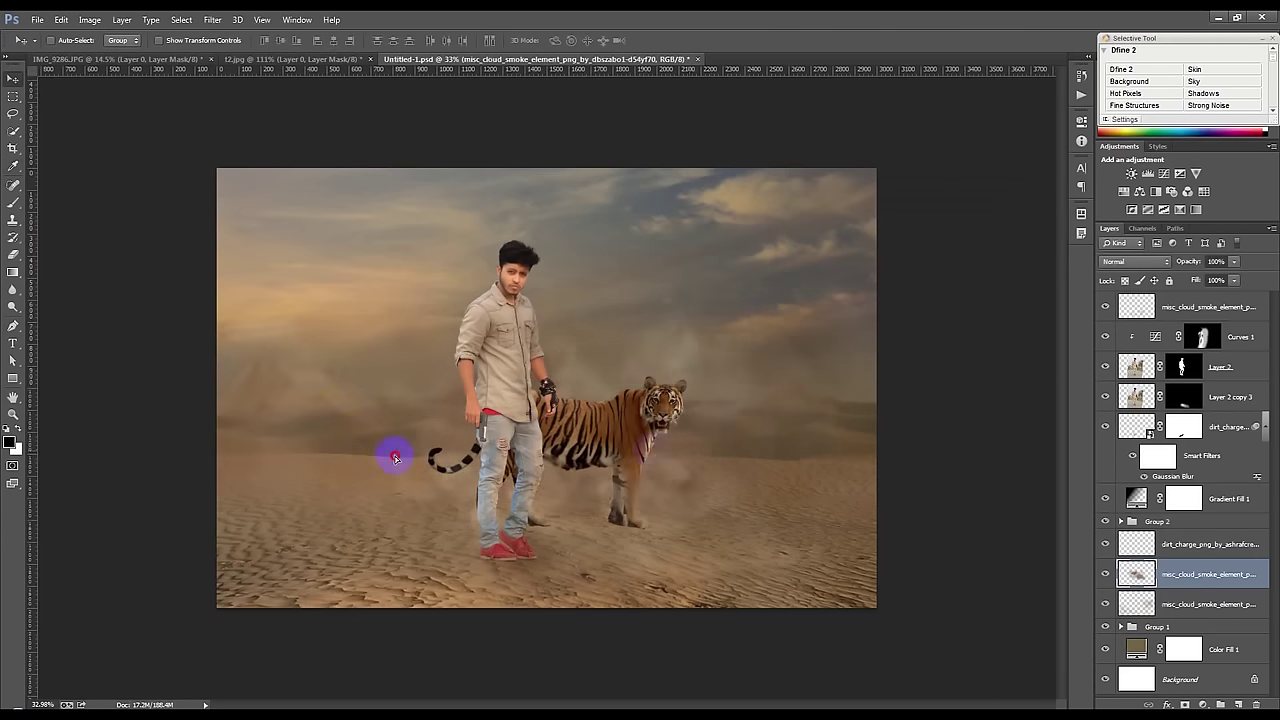
left_click_drag(396, 458, 995, 445)
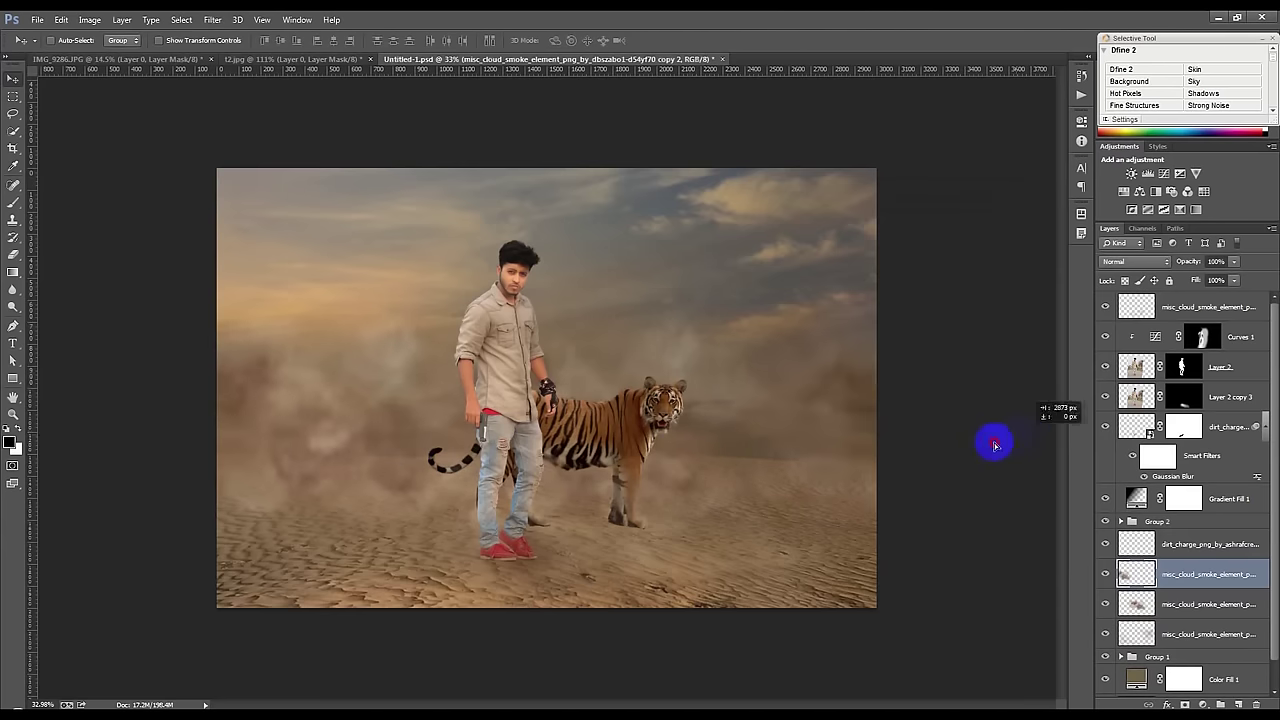
left_click_drag(995, 445, 1166, 585)
left_click(1183, 643, "shift")
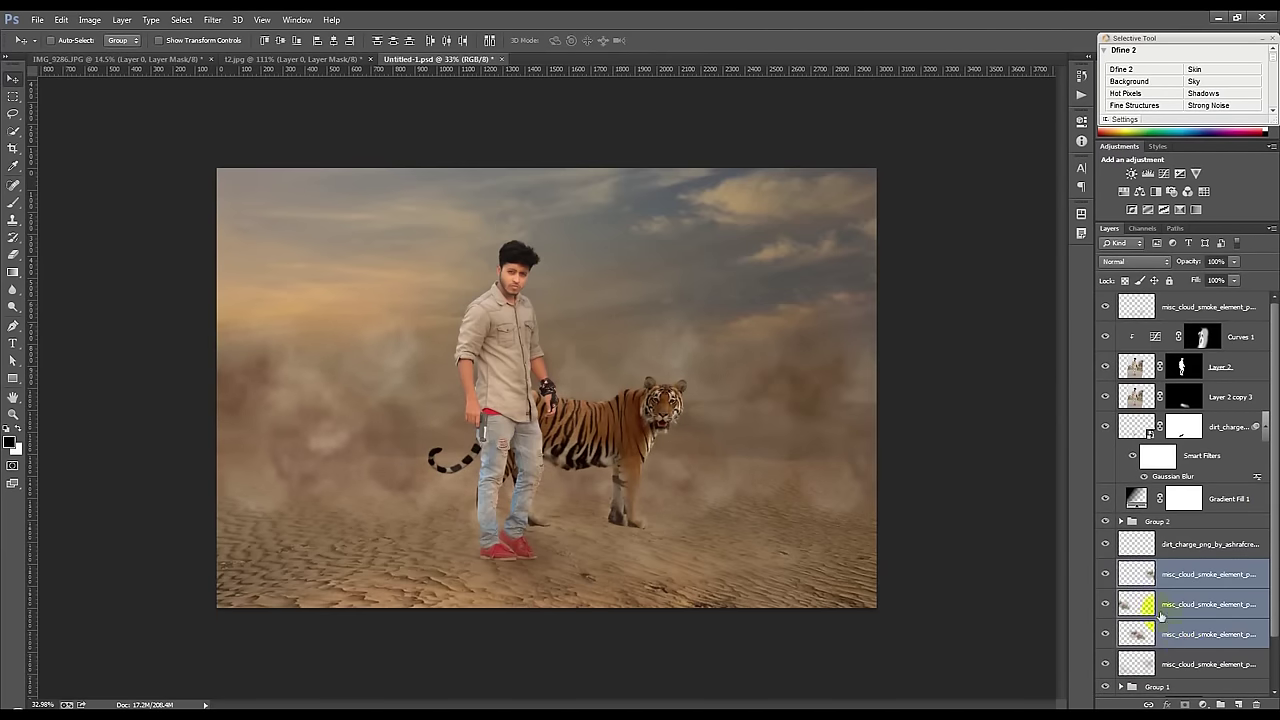
key("ctrl+e")
Step: Blur the merged smoke with an 89.2-pixel Gaussian Blur and duplicate the layer
left_click(212, 19)
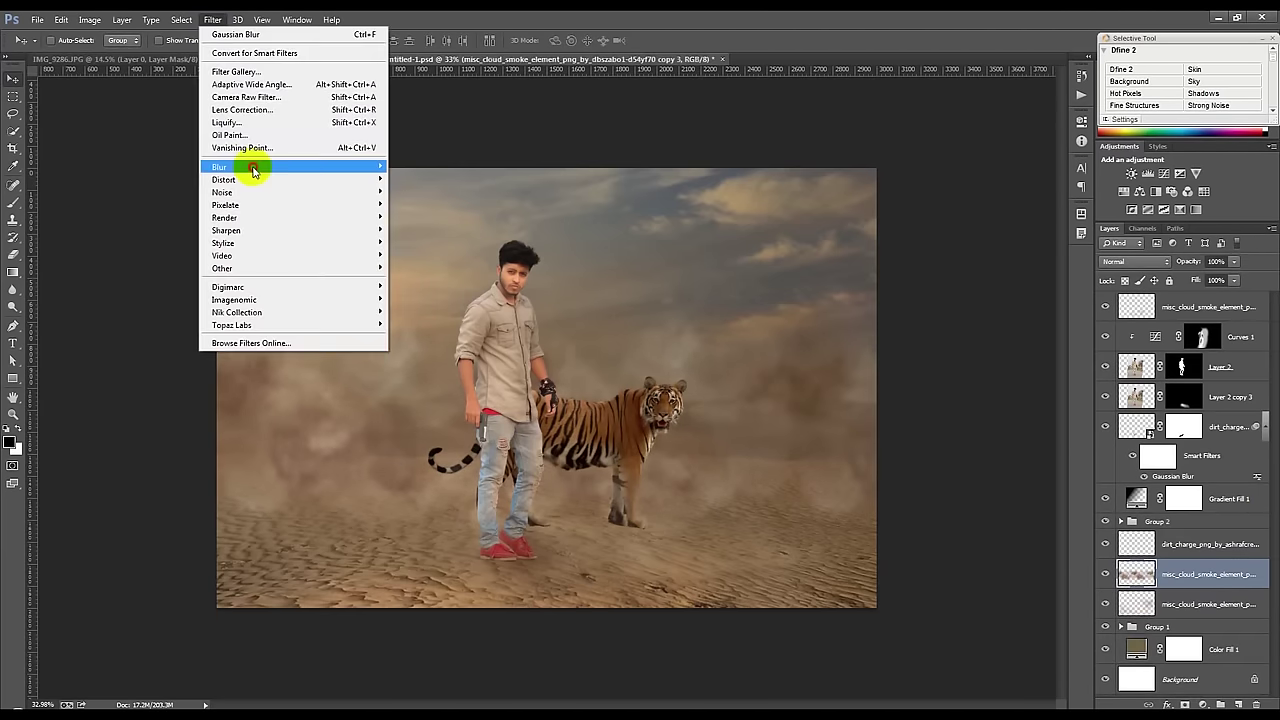
left_click(420, 260)
left_click_drag(900, 366, 969, 366)
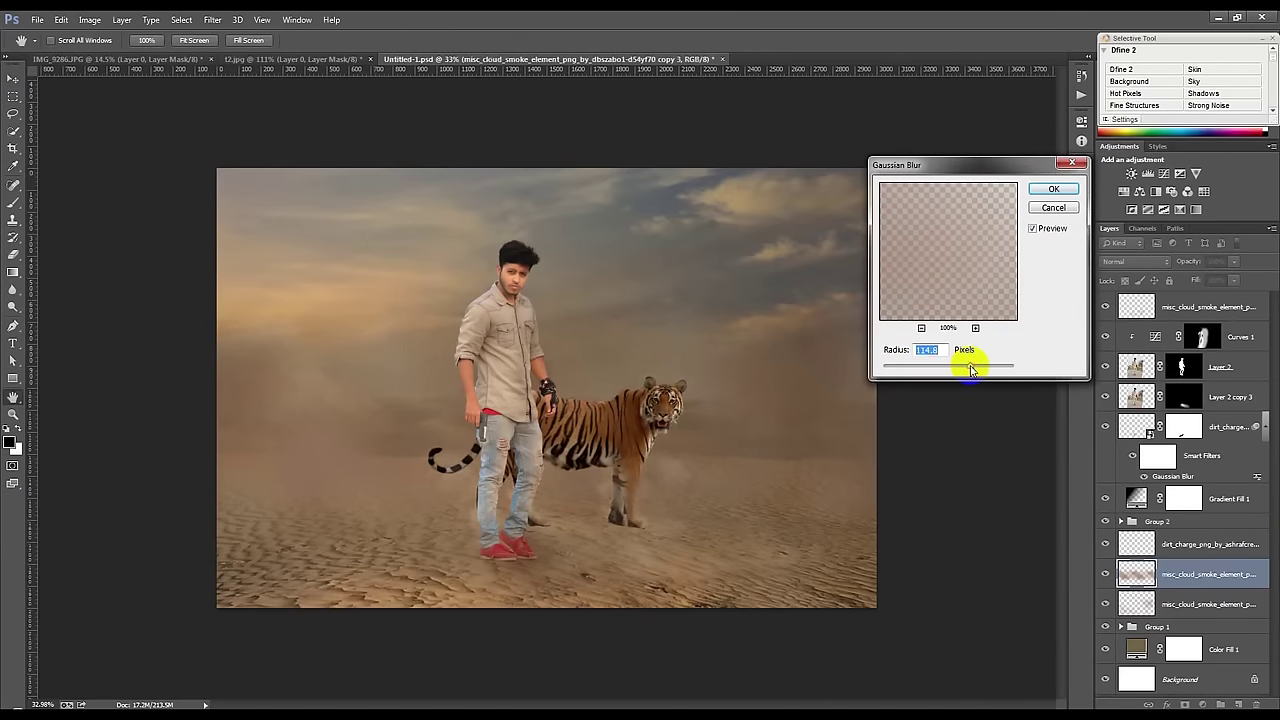
left_click_drag(975, 369, 963, 366)
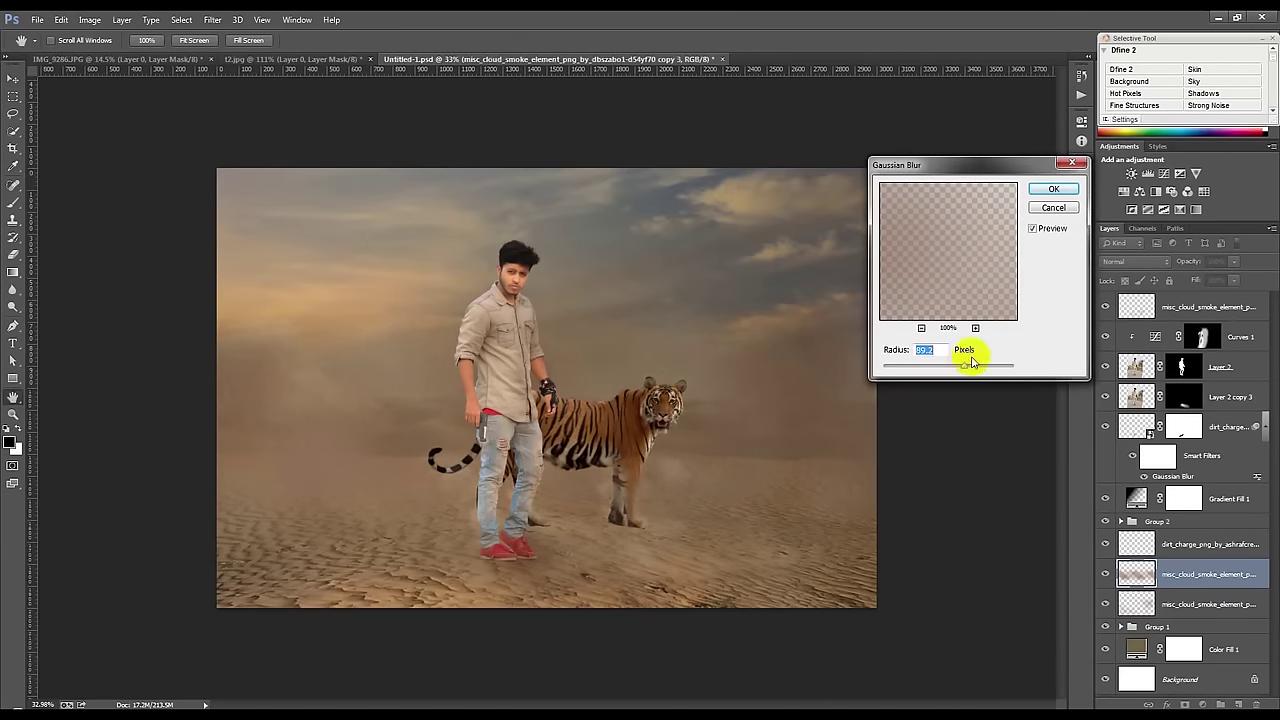
left_click(1050, 189)
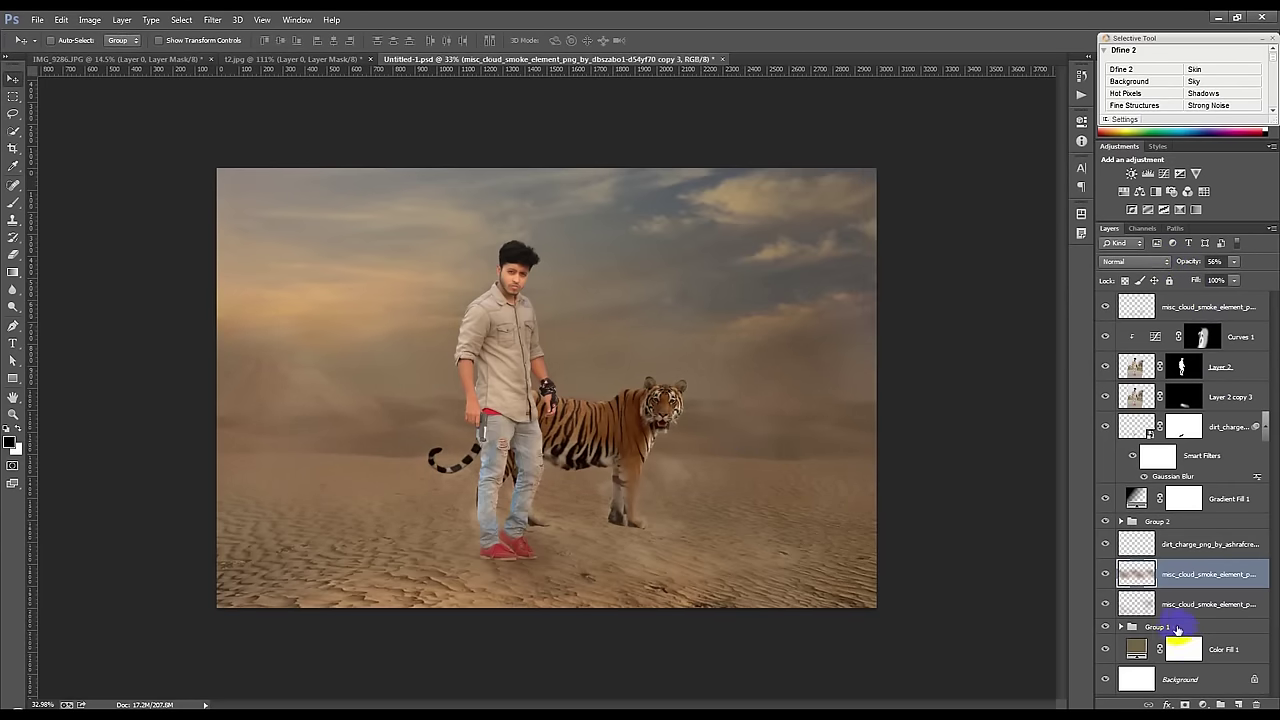
key("ctrl+j")
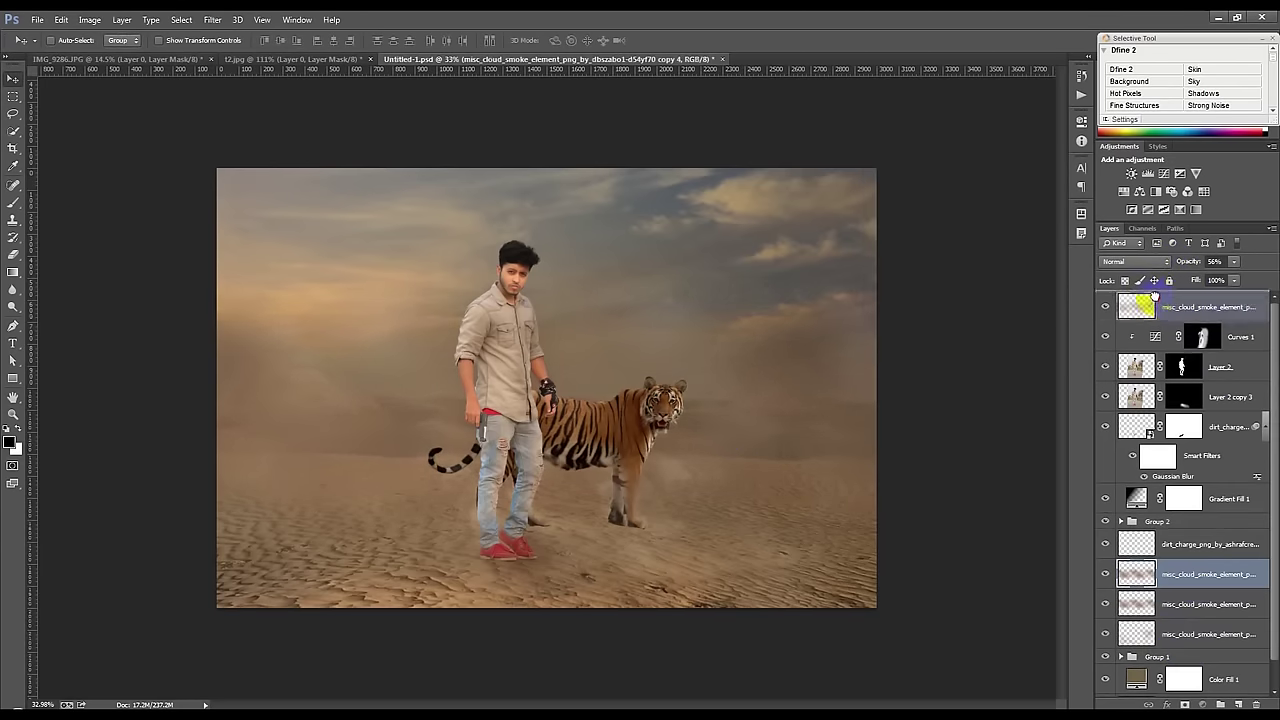
Step: Move the smoke copy to the top, lower it, and add a dark 90° linear Gradient Fill layer
left_click_drag(1205, 574, 1205, 300)
left_click_drag(878, 430, 870, 605)
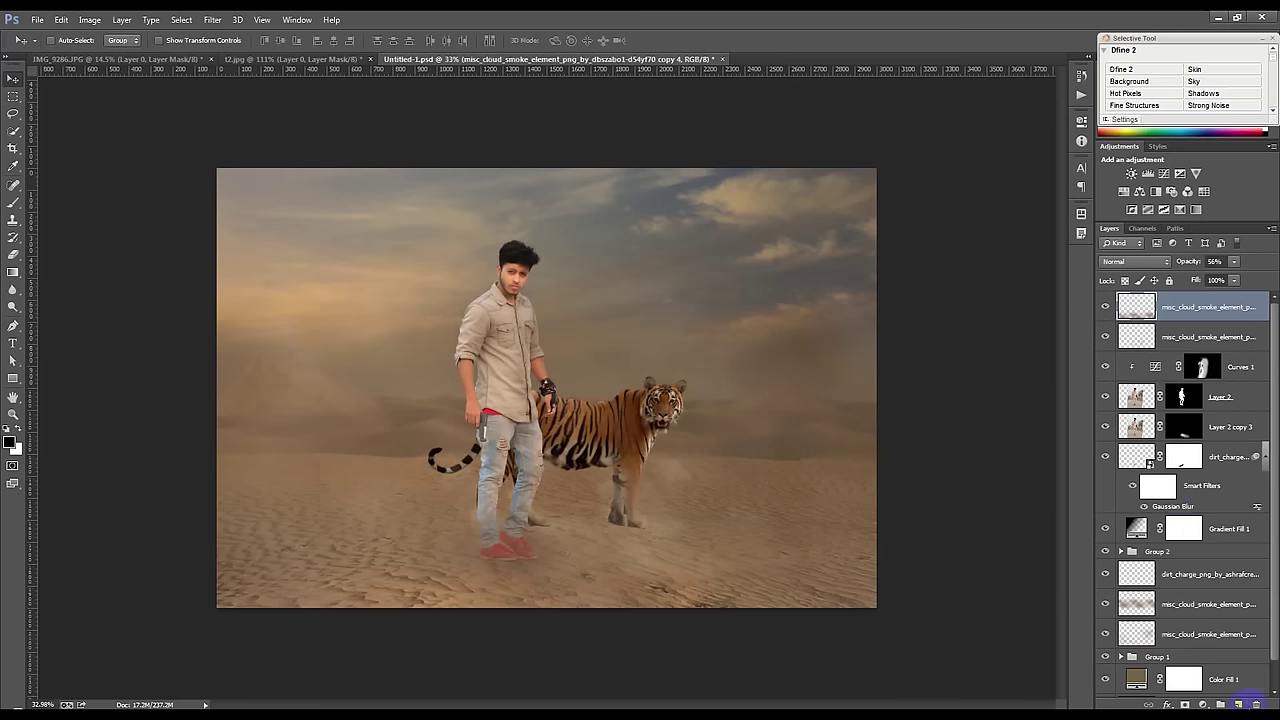
left_click(1203, 704)
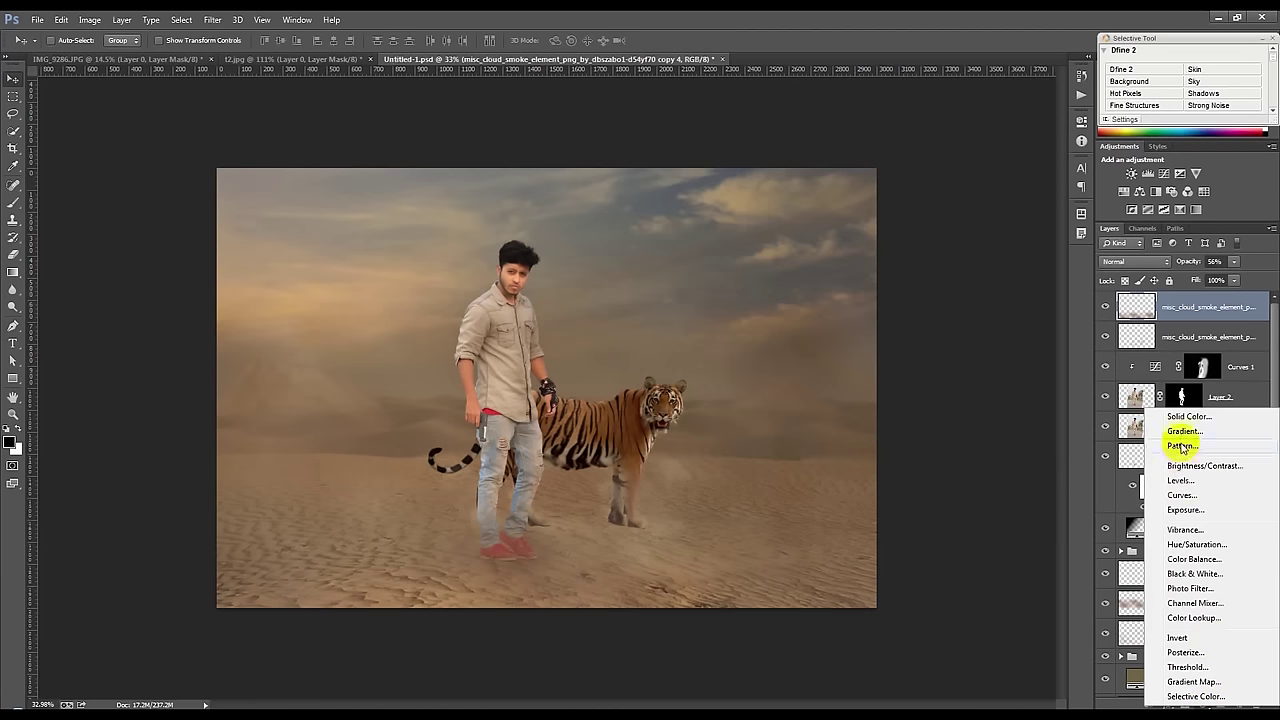
left_click(1180, 436)
mouse_move(608, 586)
left_mouse_down()
mouse_move(603, 607)
mouse_move(600, 445)
left_mouse_up()
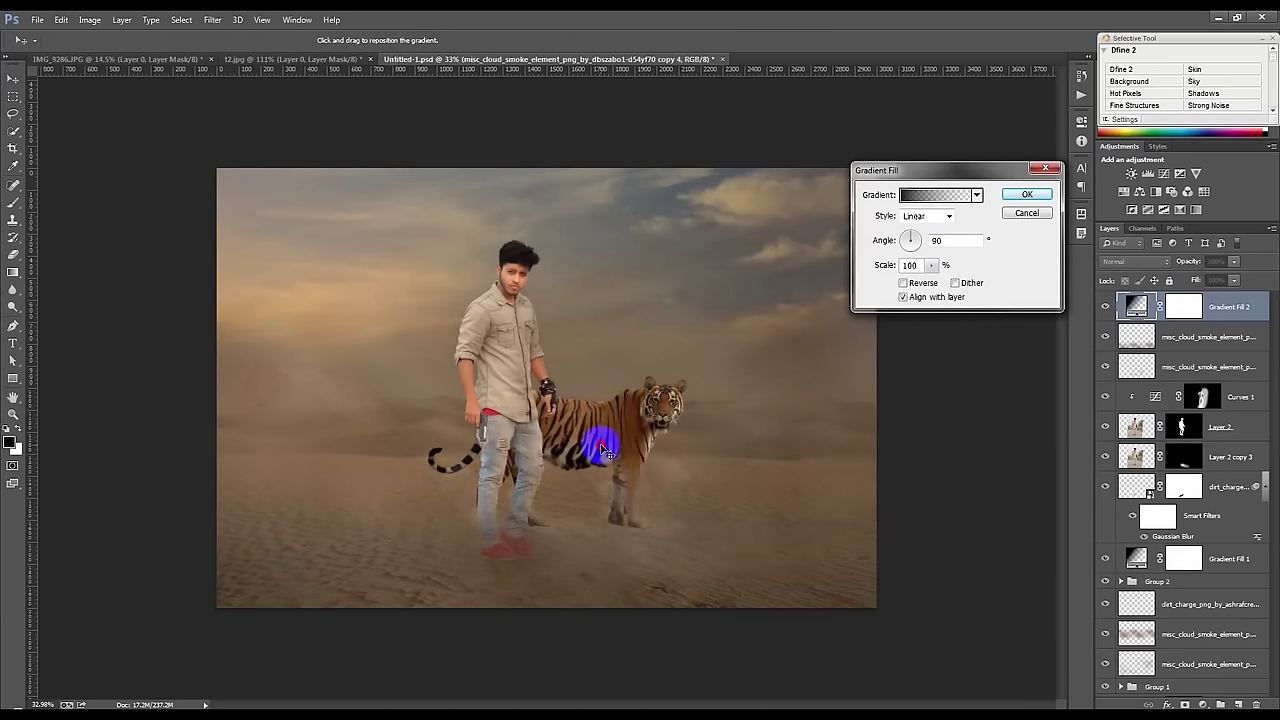
left_click(1025, 194)
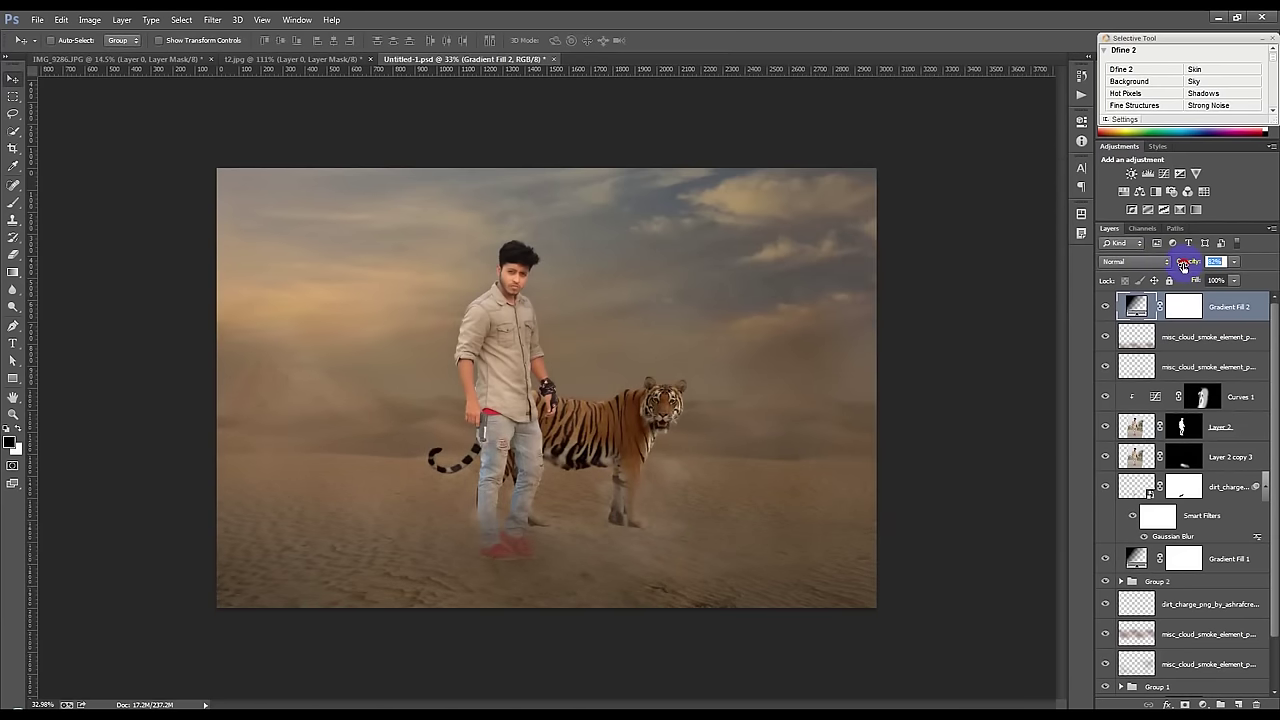
left_click(1201, 704)
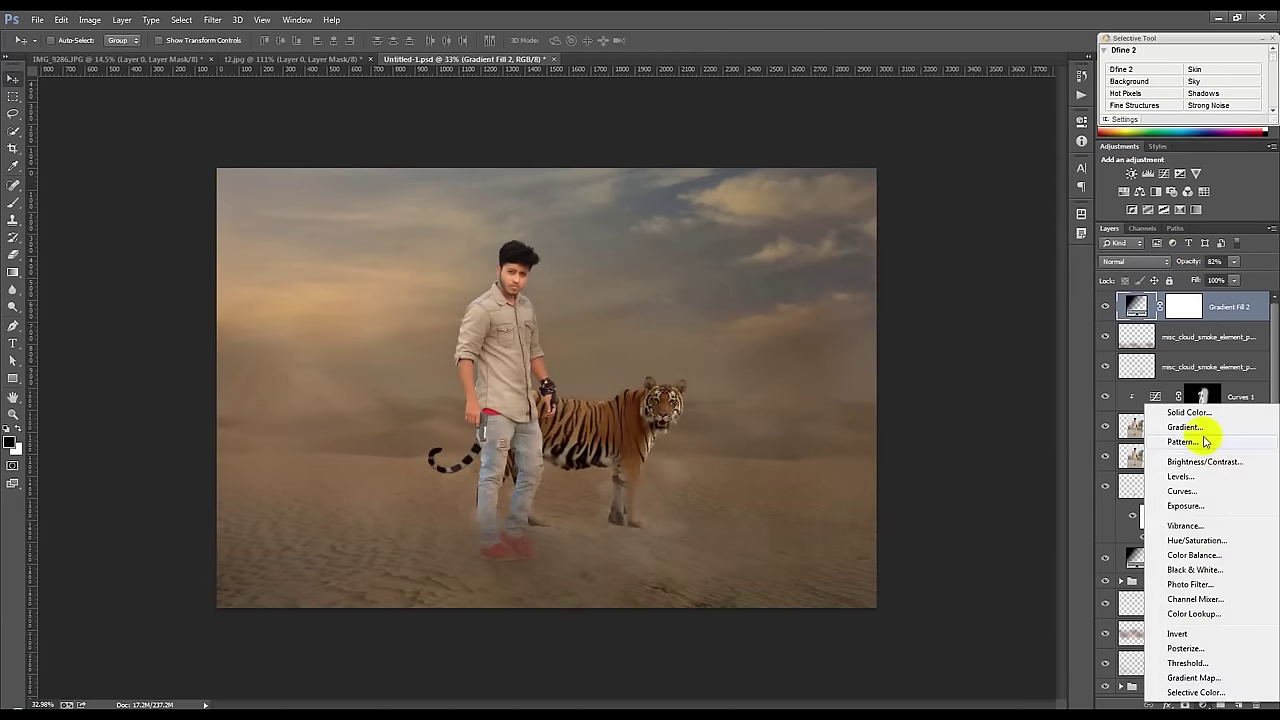
Step: Add a reversed radial Violet-Orange gradient fill at 32°, enlarged and centred toward the upper left
left_click(1202, 430)
left_click(976, 194)
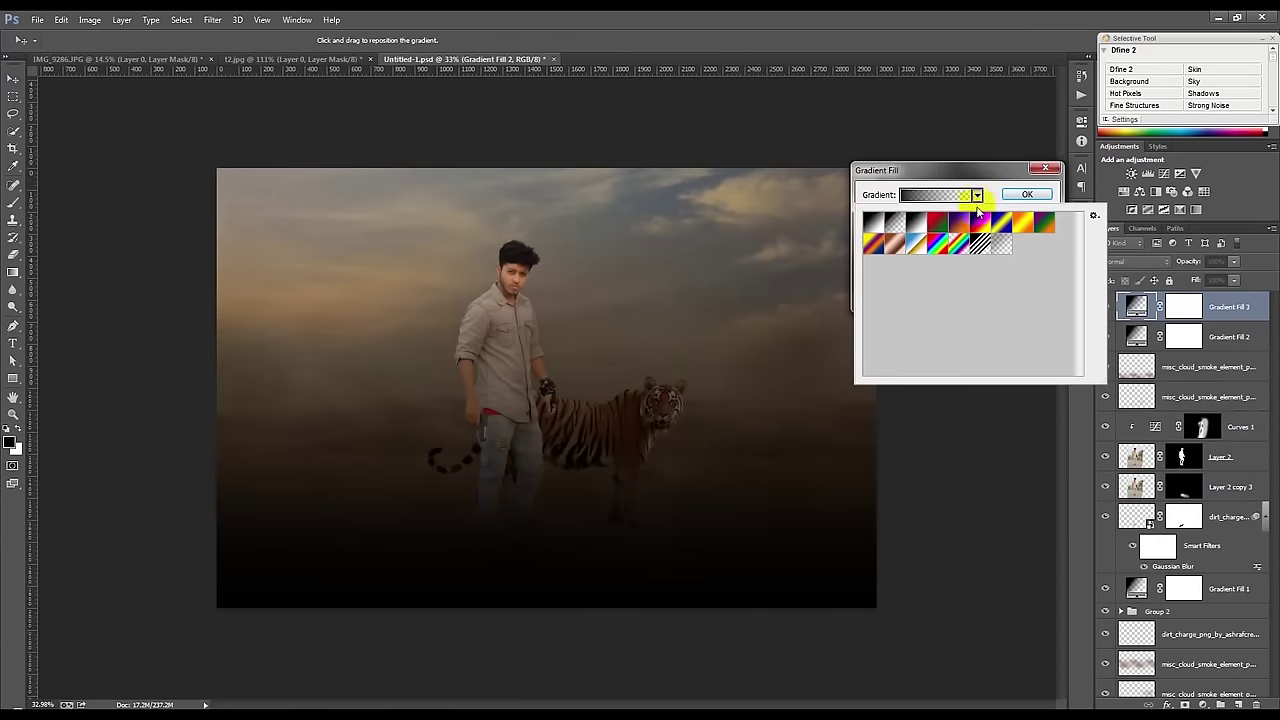
left_click(957, 222)
left_click(969, 172)
left_click(925, 216)
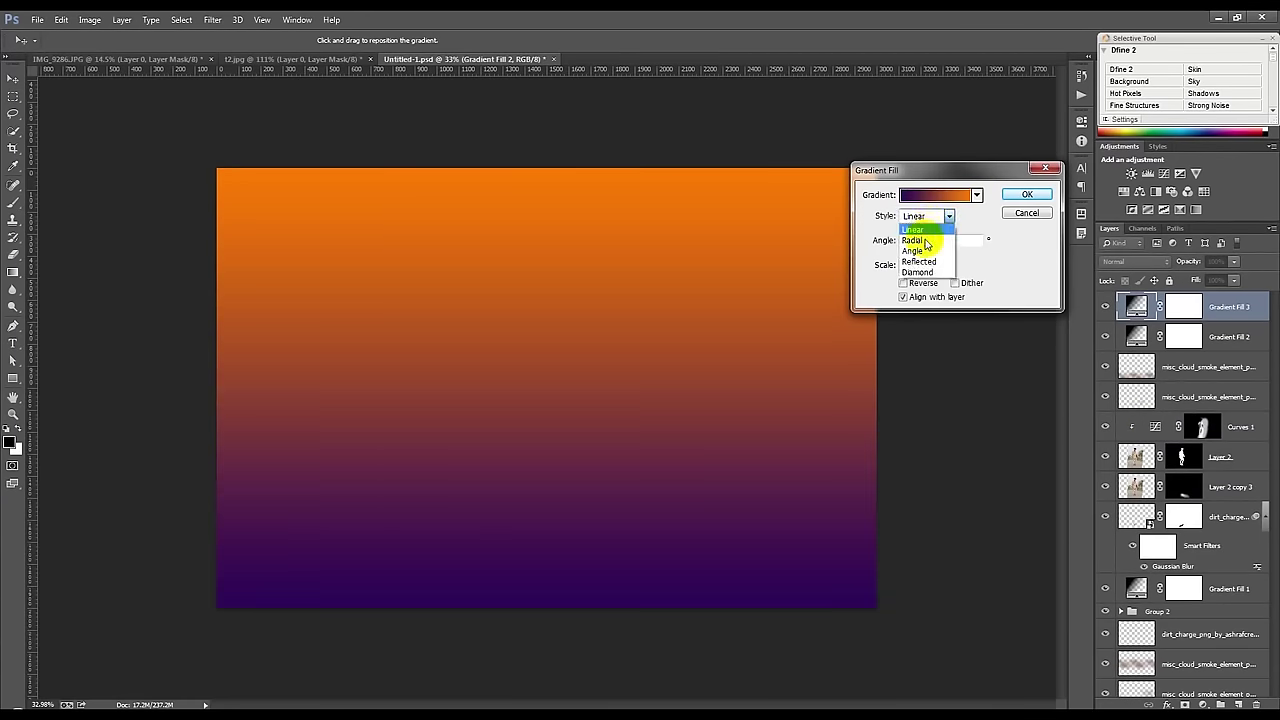
left_click(916, 245)
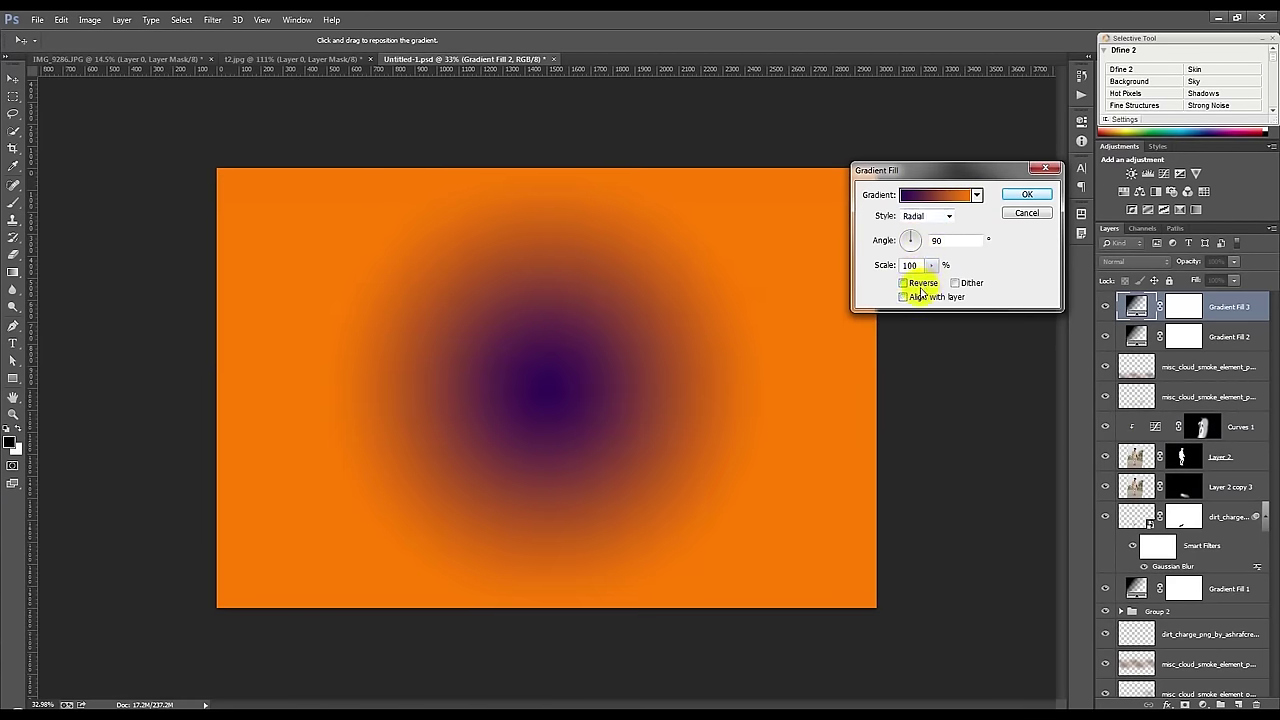
left_click(918, 284)
left_click_drag(912, 243, 925, 232)
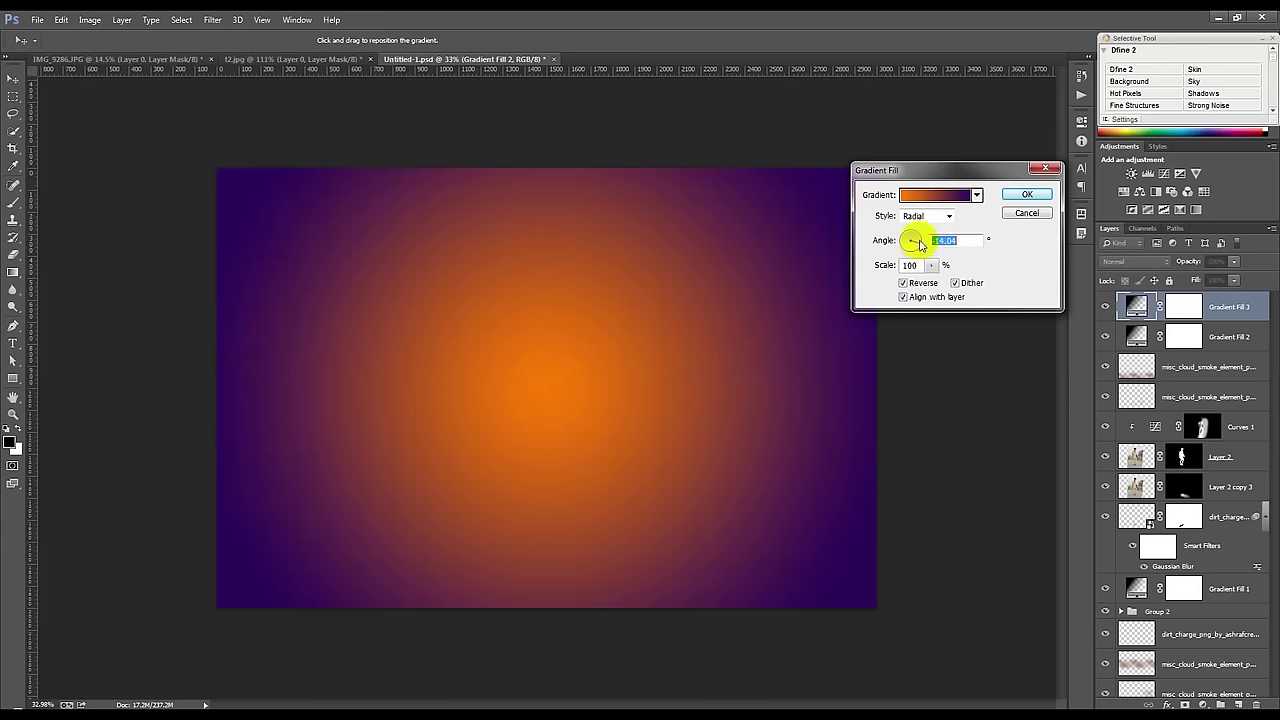
mouse_move(680, 383)
left_mouse_down()
mouse_move(583, 310)
mouse_move(534, 300)
left_mouse_up()
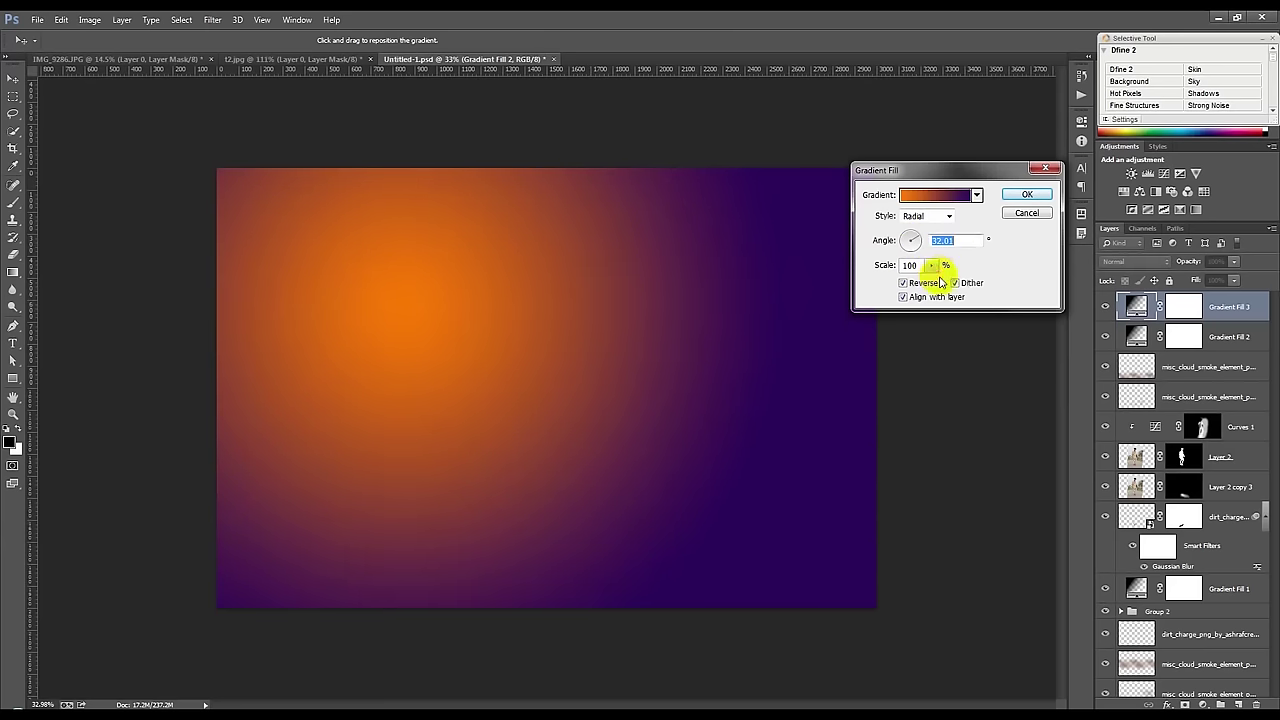
left_click_drag(931, 265, 932, 284)
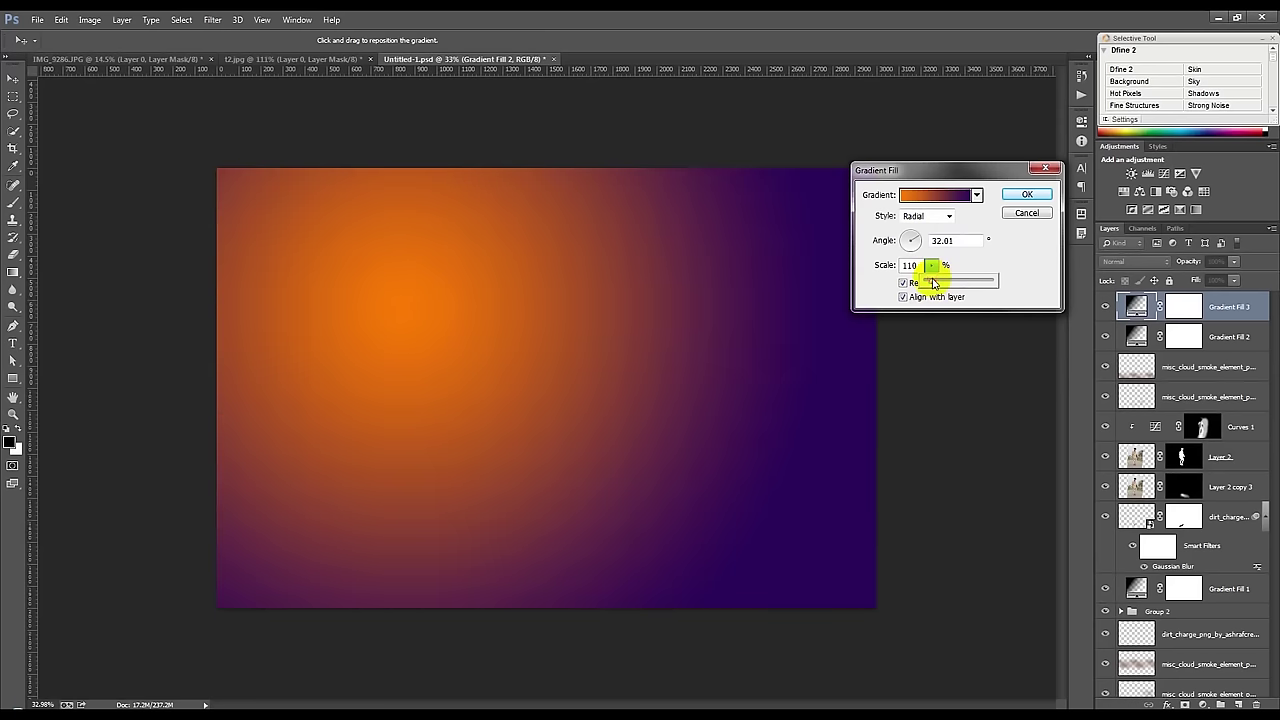
left_click(1027, 194)
Step: Blend the violet-orange gradient tint in Soft Light at 60% opacity
left_click(1135, 261)
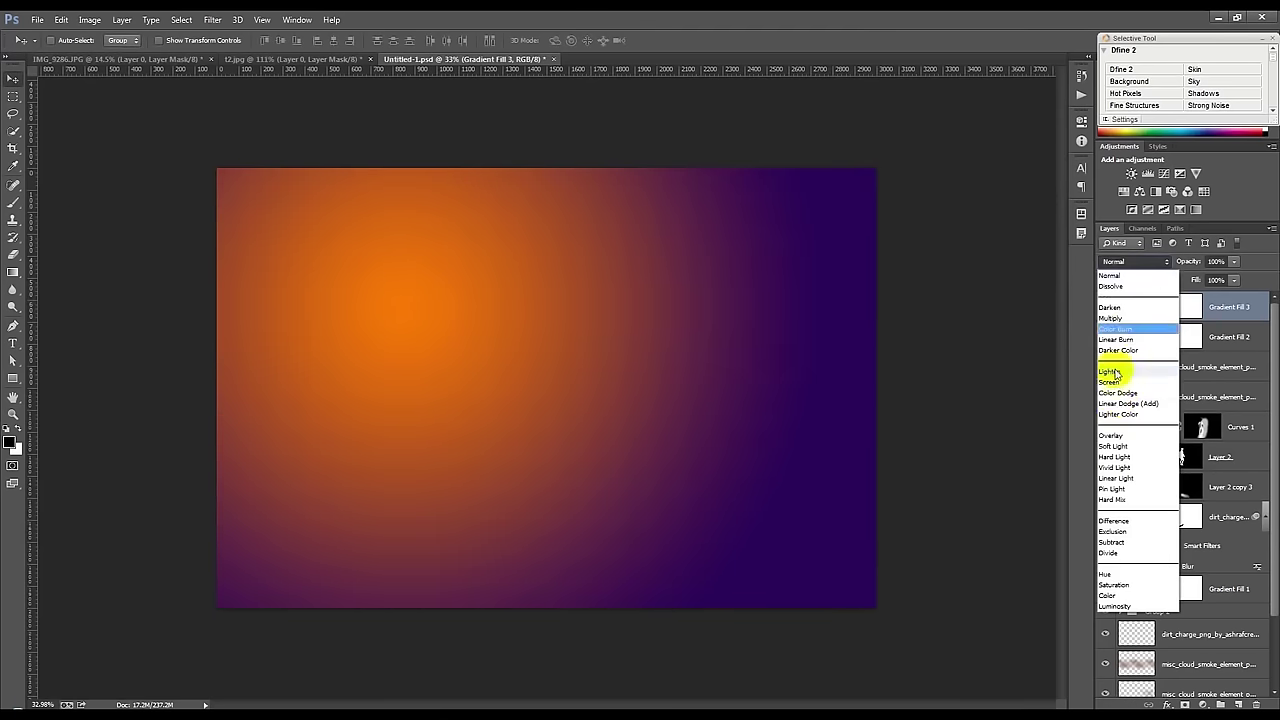
left_click(1113, 446)
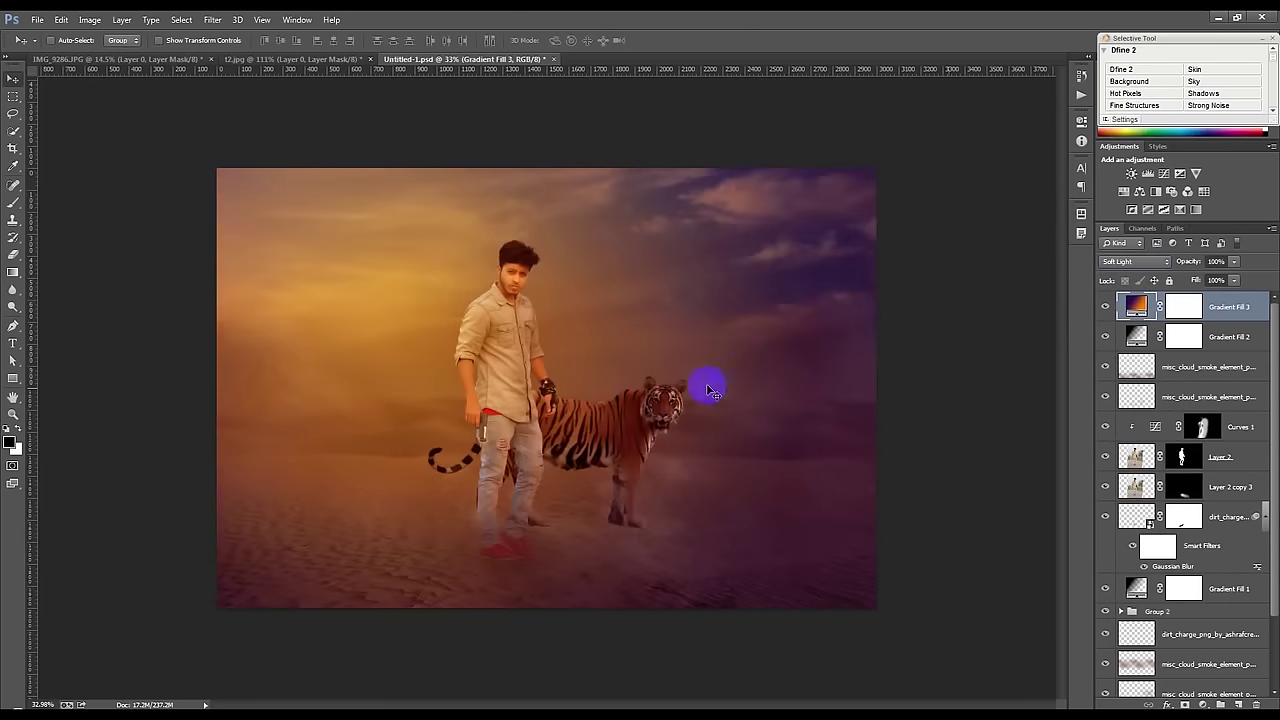
scroll(625, 368, "up", 2, "alt")
left_click_drag(1182, 338, 1165, 325)
left_click_drag(1196, 261, 1177, 262)
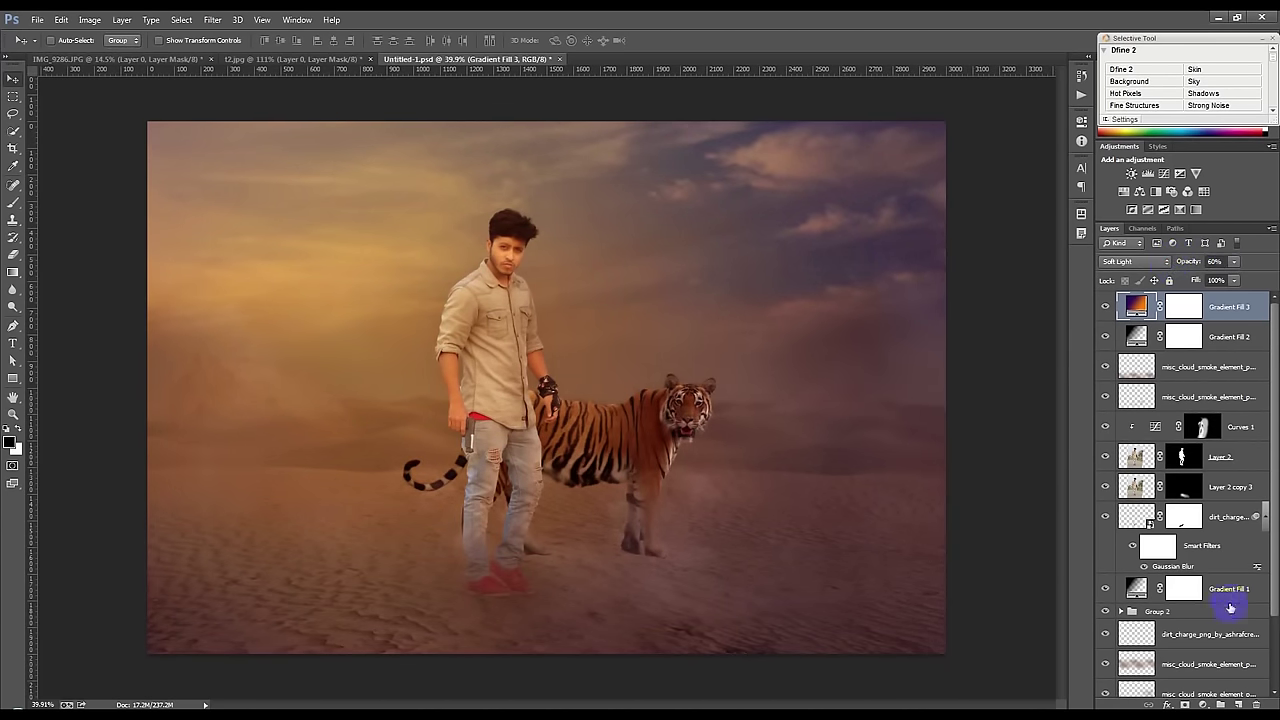
left_click(1210, 634)
Step: Place the sun-and-pyramids light image above Color Fill 1 at the upper left in Screen mode
scroll(1195, 632, "down", 3)
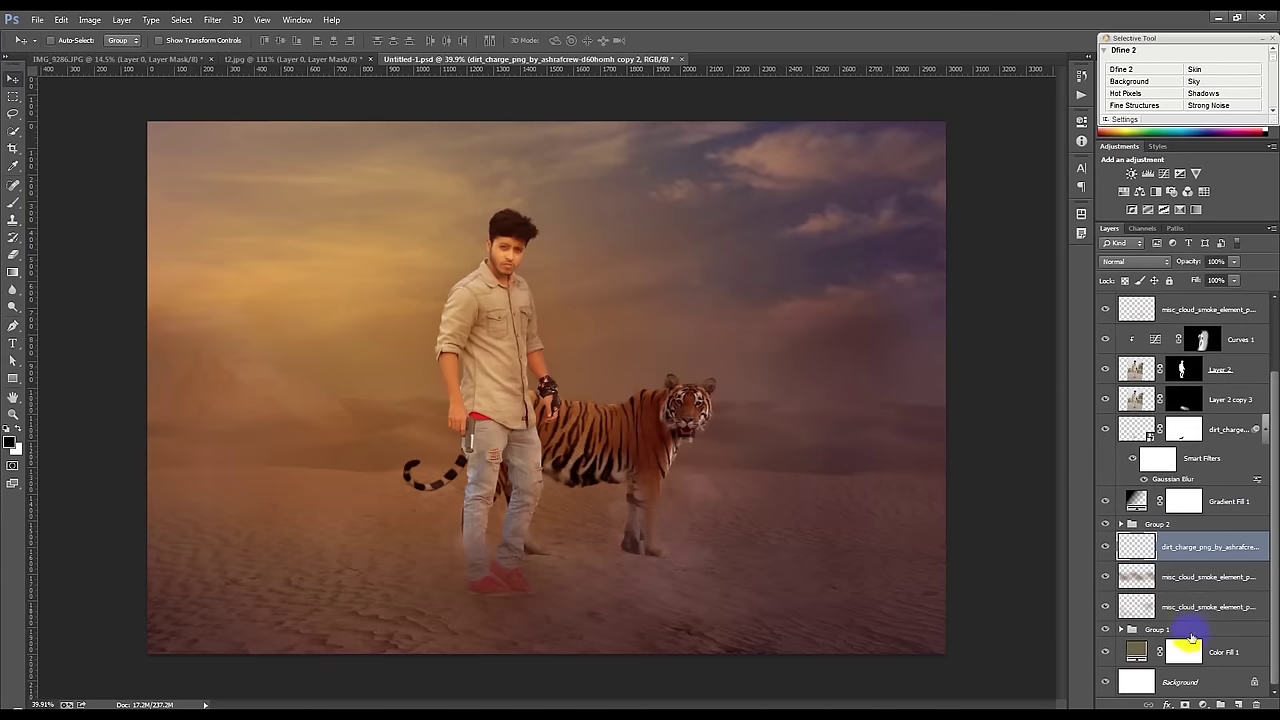
left_click(1216, 651)
left_click(1238, 705)
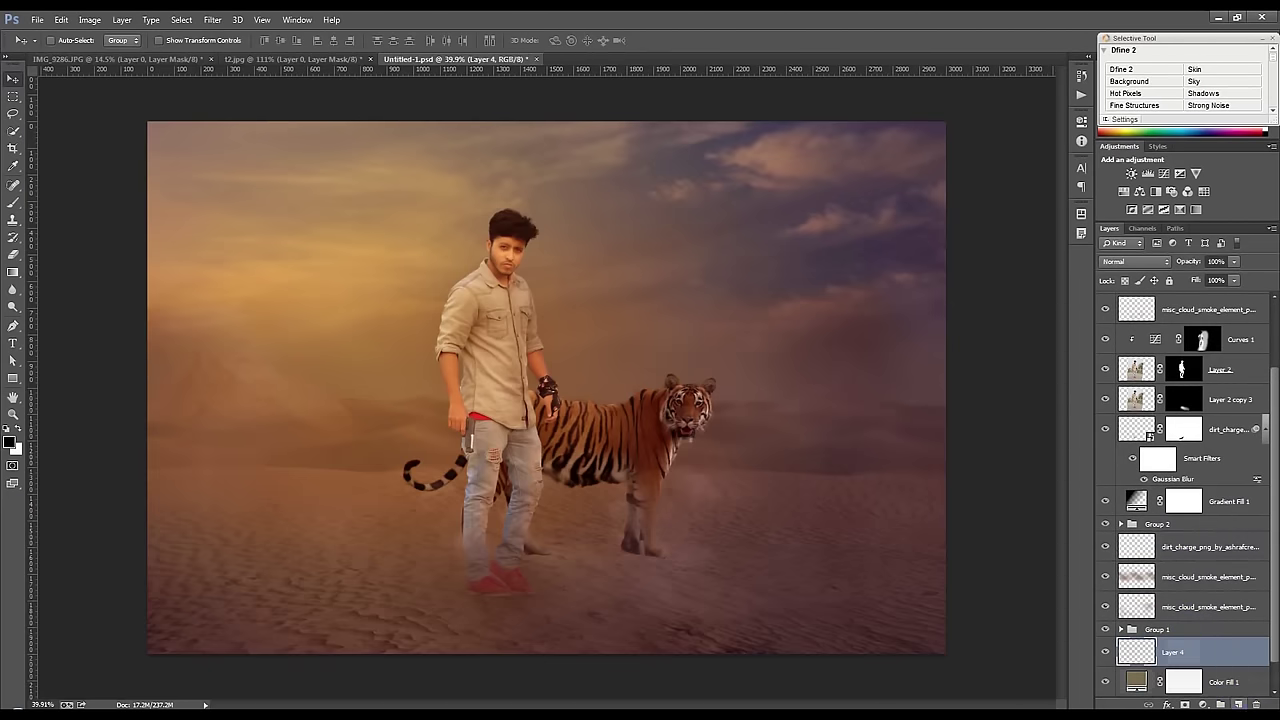
key("Delete")
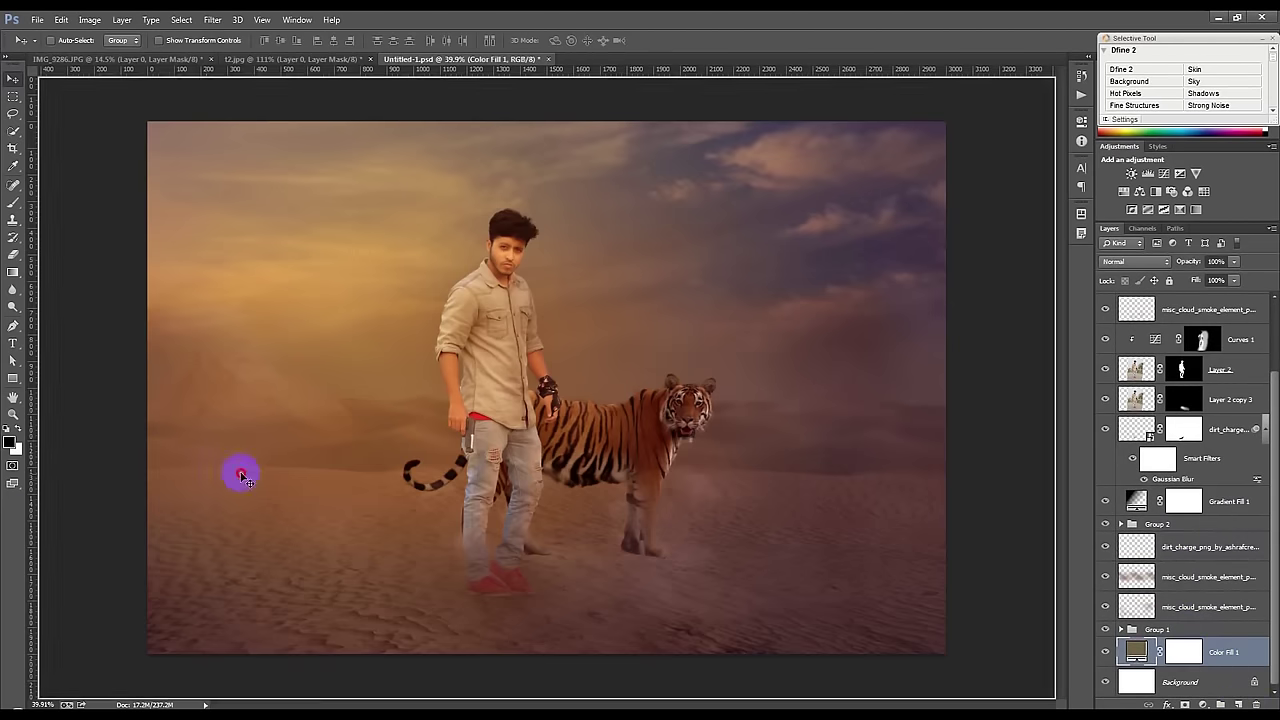
key("ctrl+t")
left_click_drag(563, 458, 291, 363)
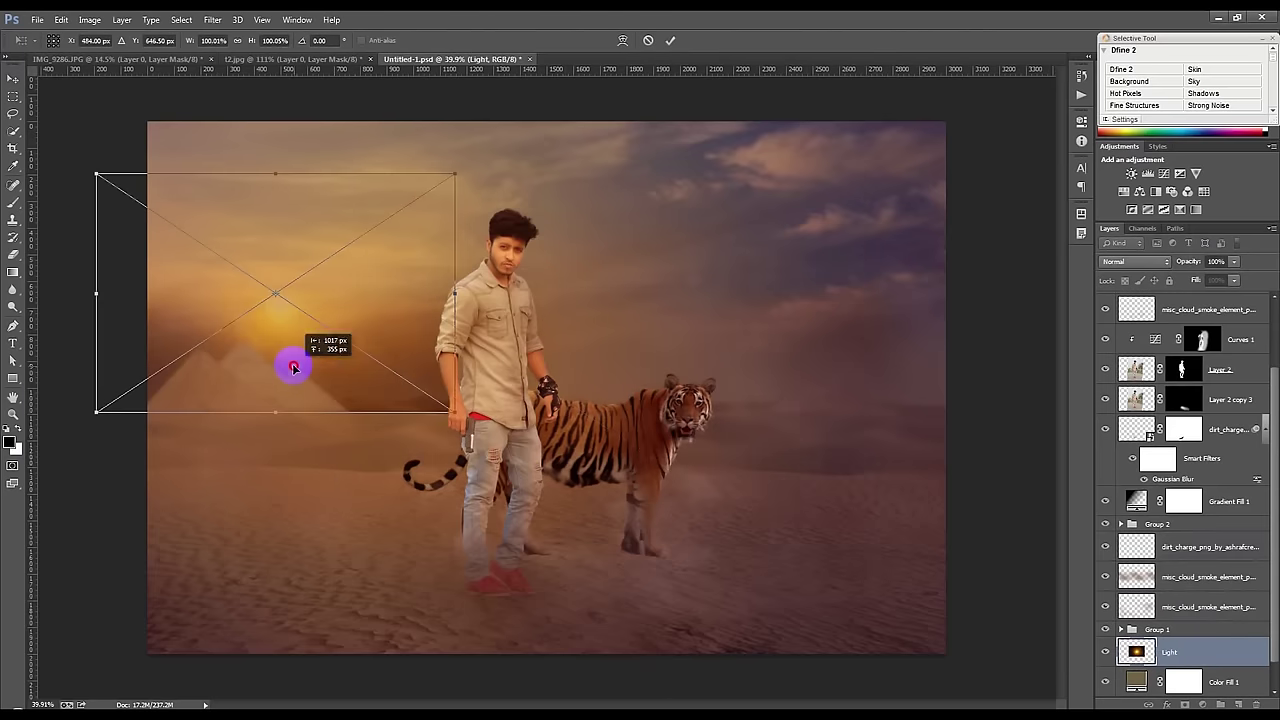
left_click(1136, 262)
left_click(1110, 363)
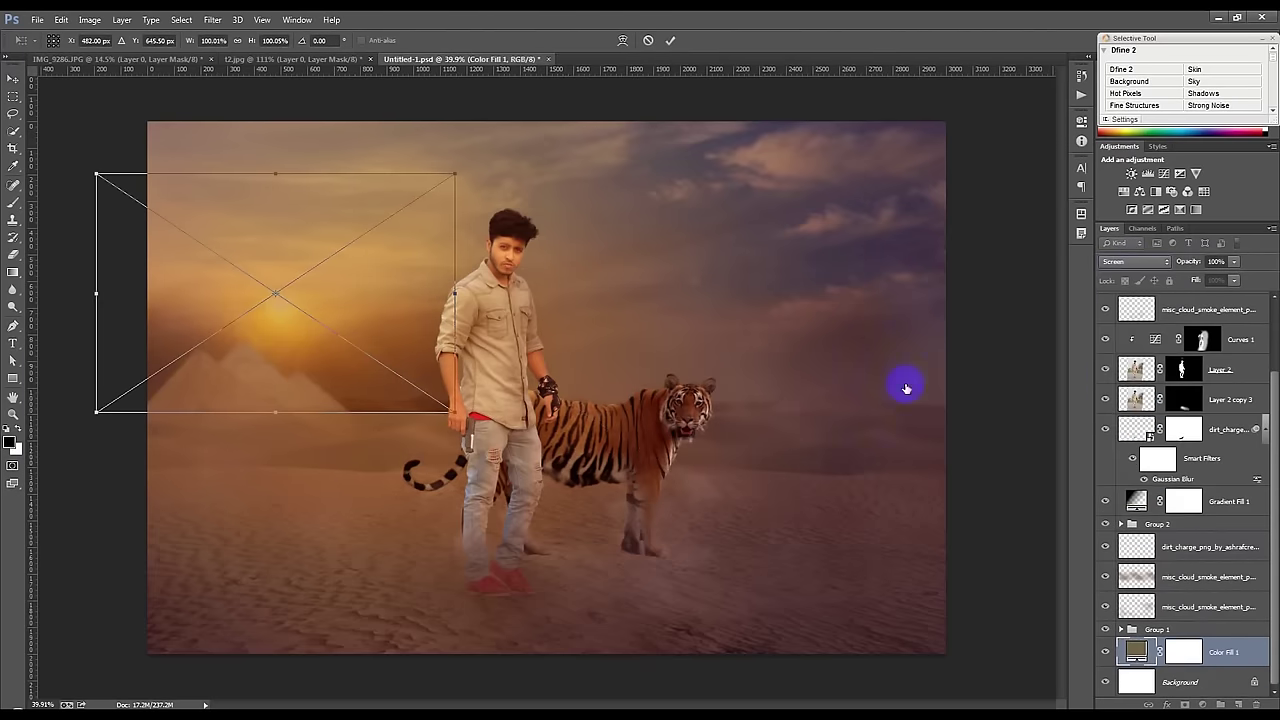
Step: Enlarge the light image to about 270% and nudge it into position
left_click_drag(455, 411, 760, 615)
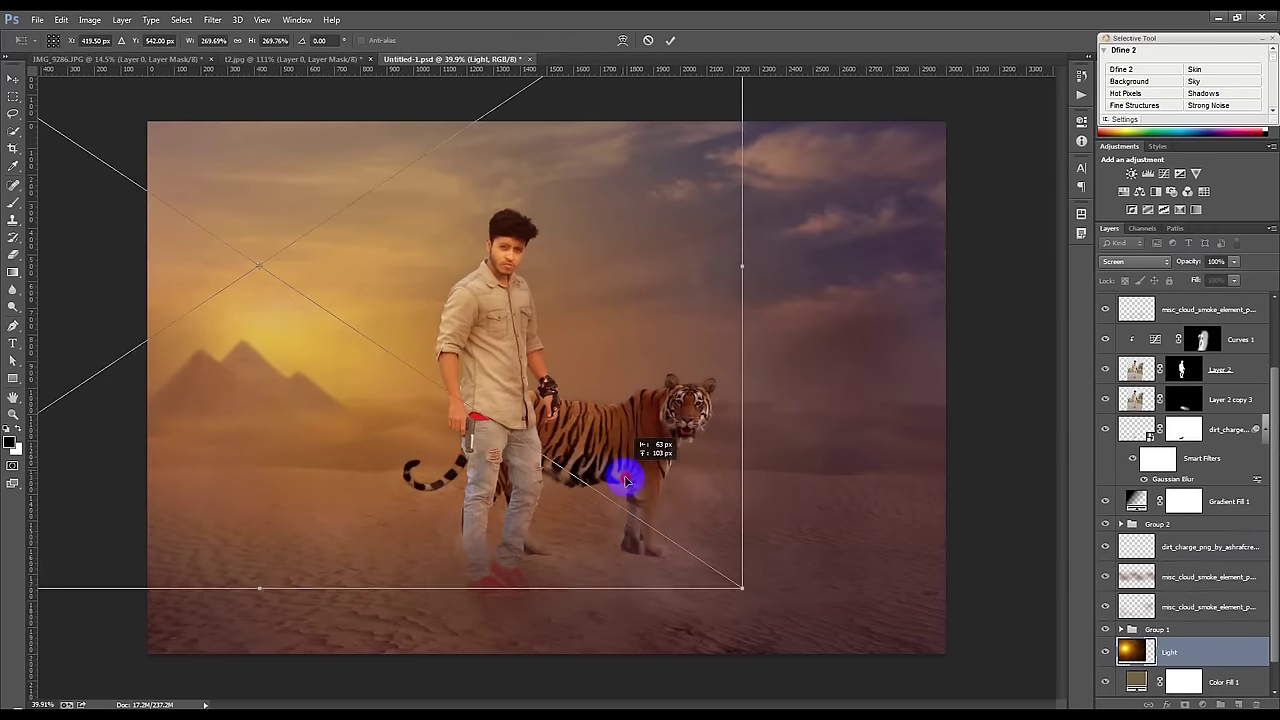
left_click_drag(678, 527, 640, 505)
left_click(669, 42)
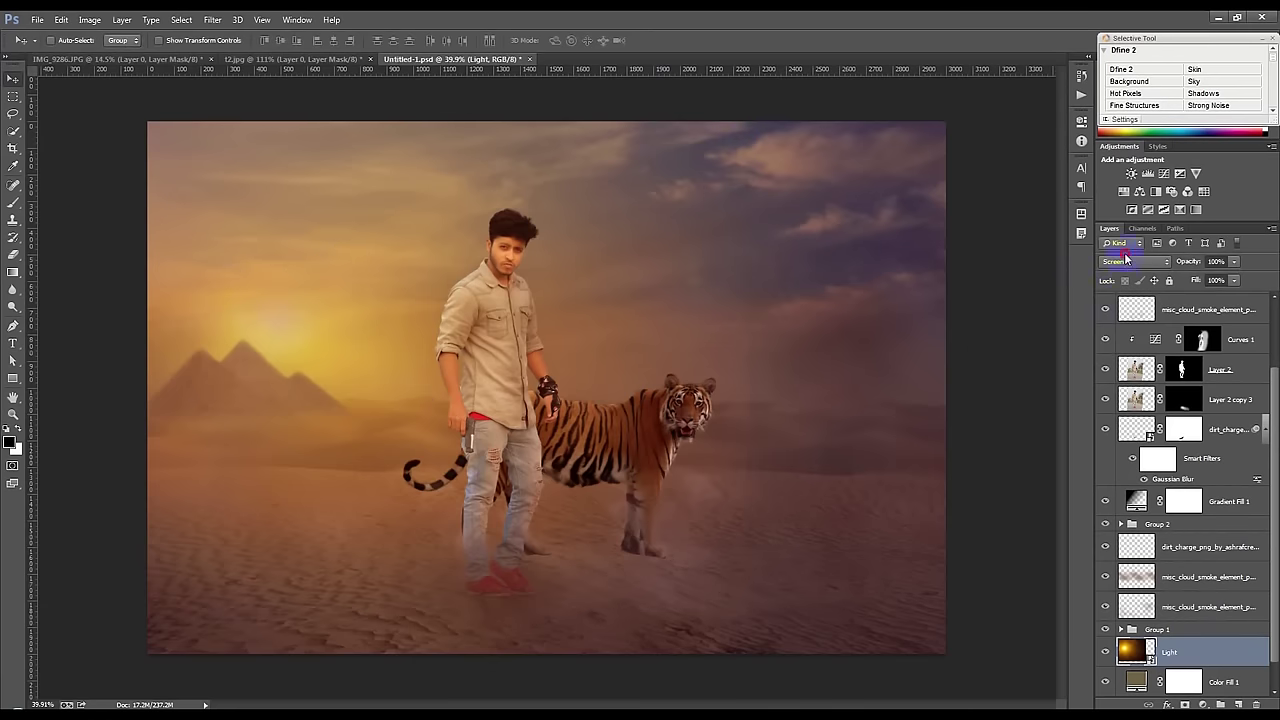
left_click(1135, 261)
left_click_drag(723, 393, 730, 389)
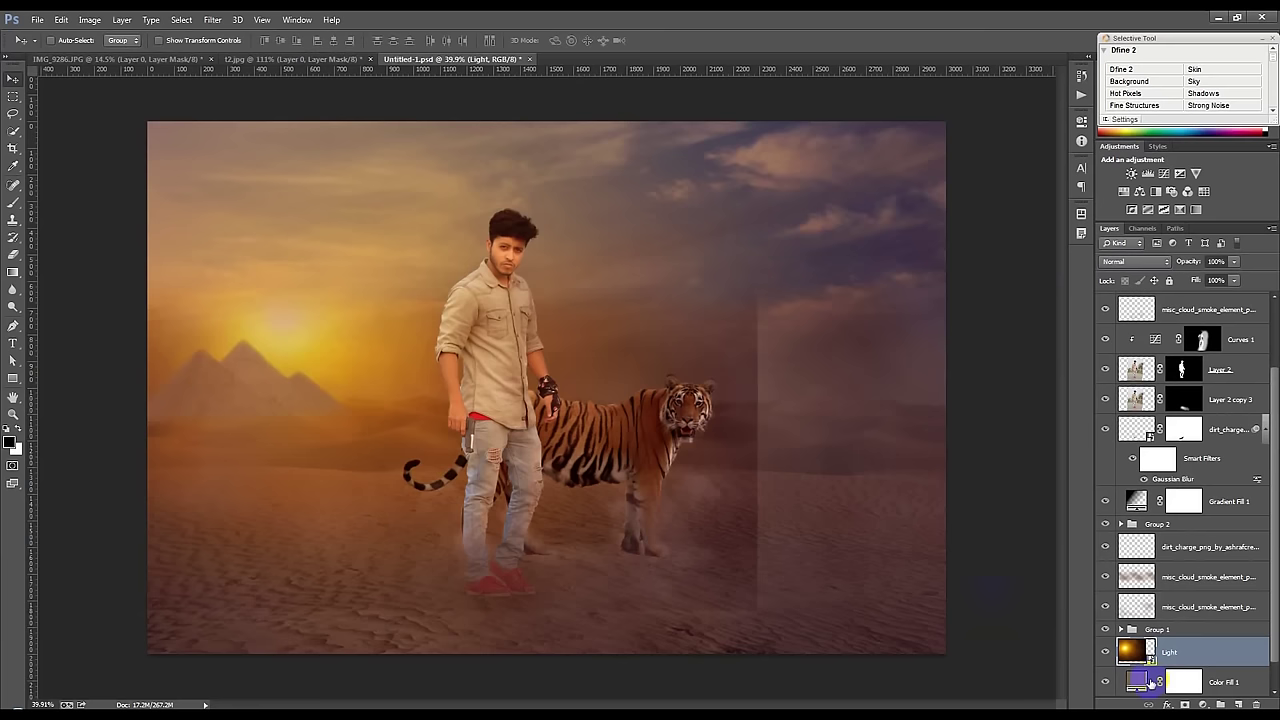
left_click(181, 19)
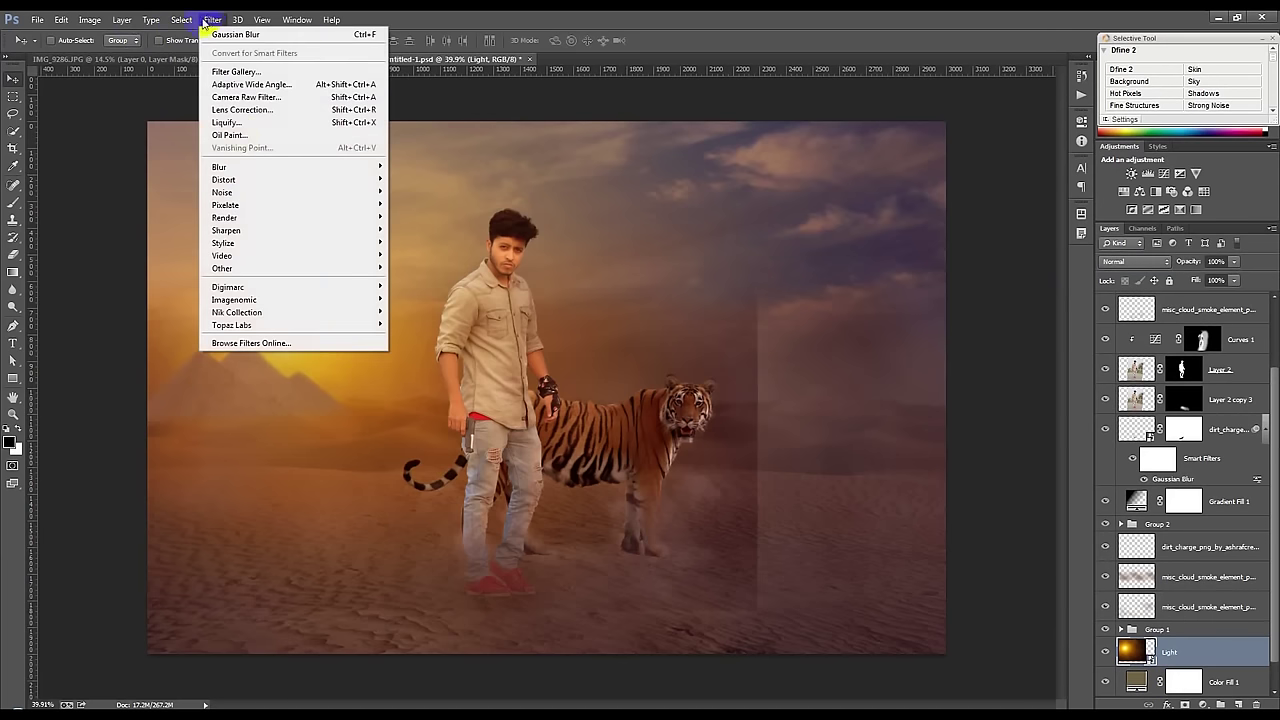
Step: Apply a Gaussian Blur to the Light layer and add a layer mask
mouse_move(219, 167)
left_click(425, 277)
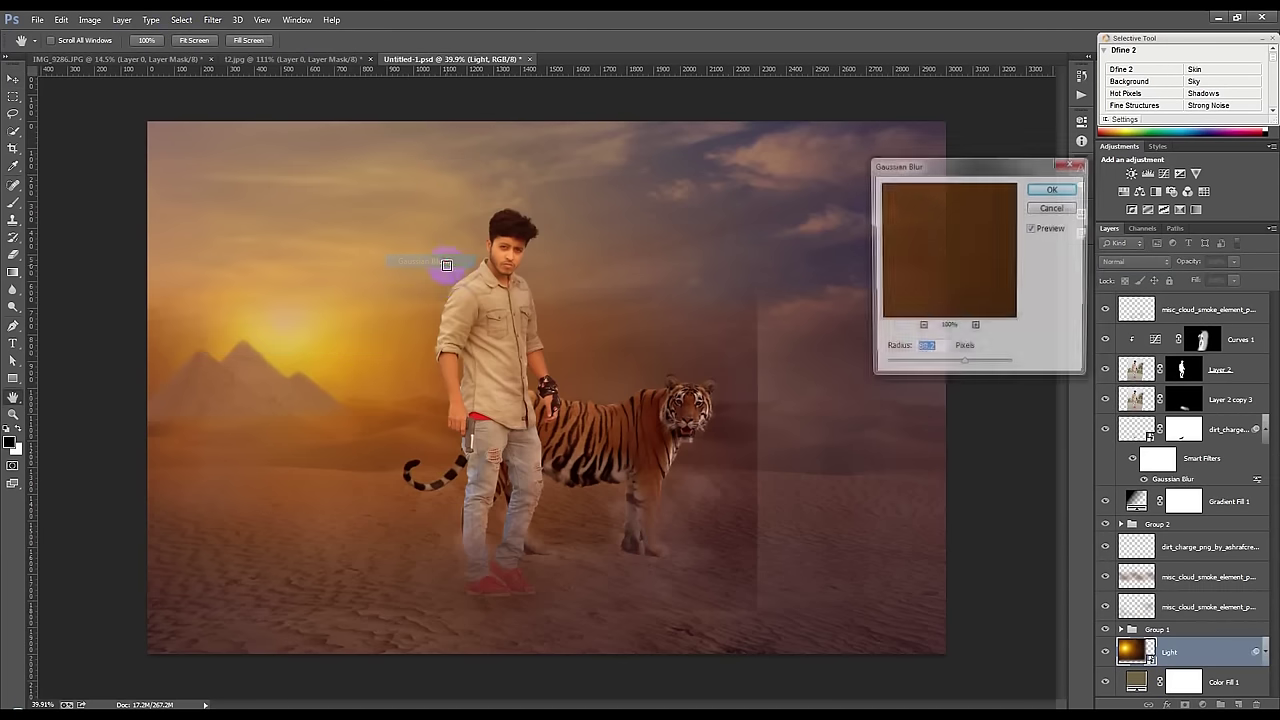
left_click(1045, 190)
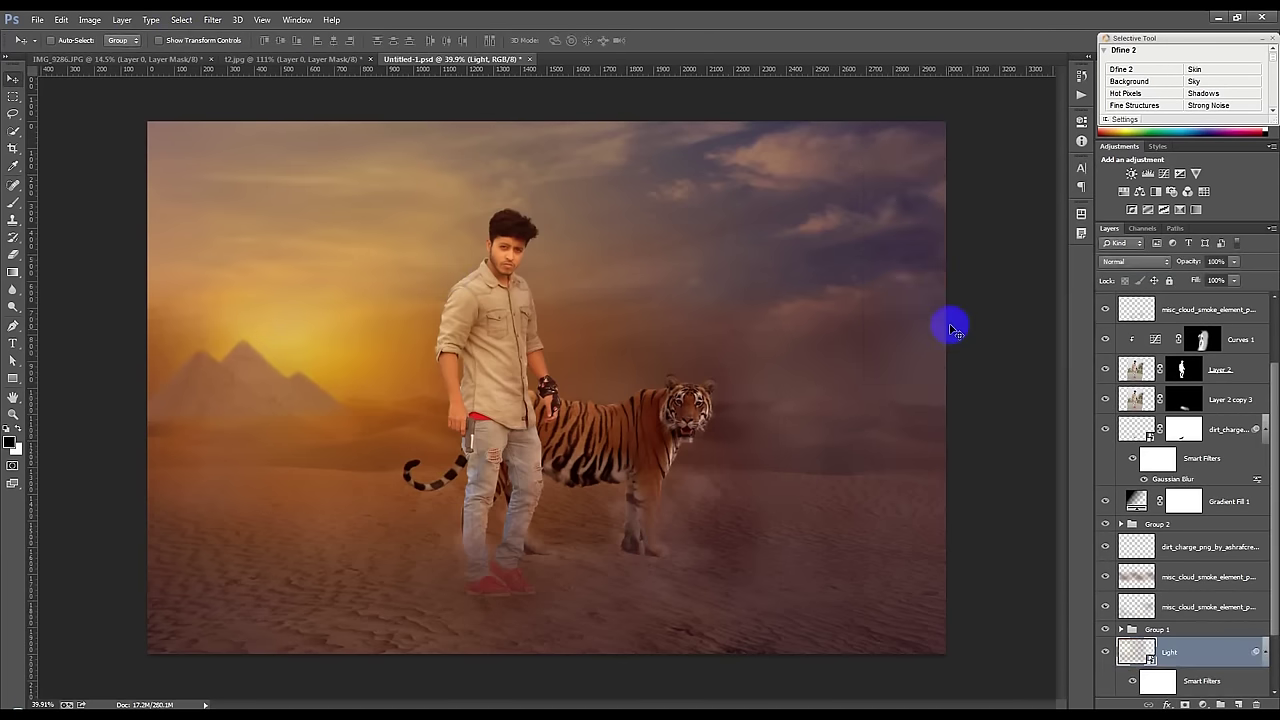
left_click(1147, 606, "ctrl")
left_click(1185, 704)
Step: Mask out the Light layer's hard edge with a 1400 px black brush, set Screen, and duplicate it
left_click(13, 203)
key("bracketright")
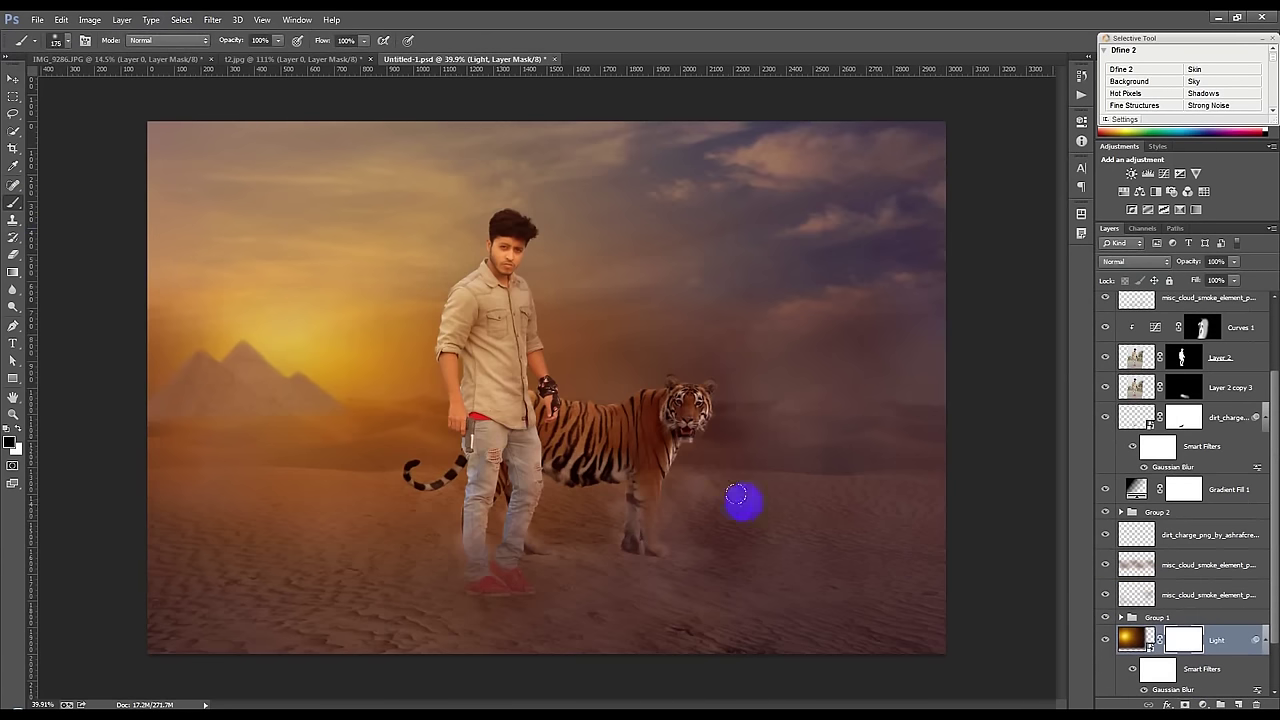
key("bracketright")
key("bracketright")
key("bracketright")
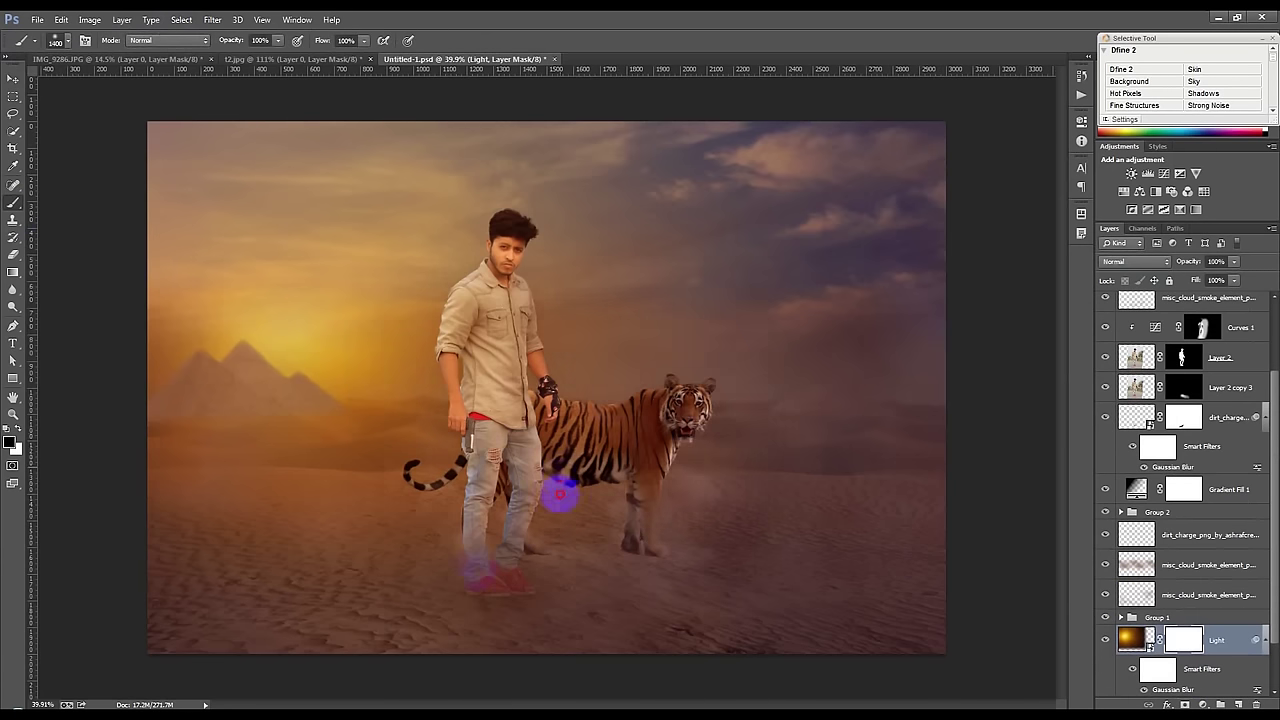
left_click_drag(235, 638, 819, 511)
mouse_move(746, 340)
left_mouse_down()
mouse_move(414, 528)
mouse_move(295, 576)
left_mouse_up()
left_click(1135, 261)
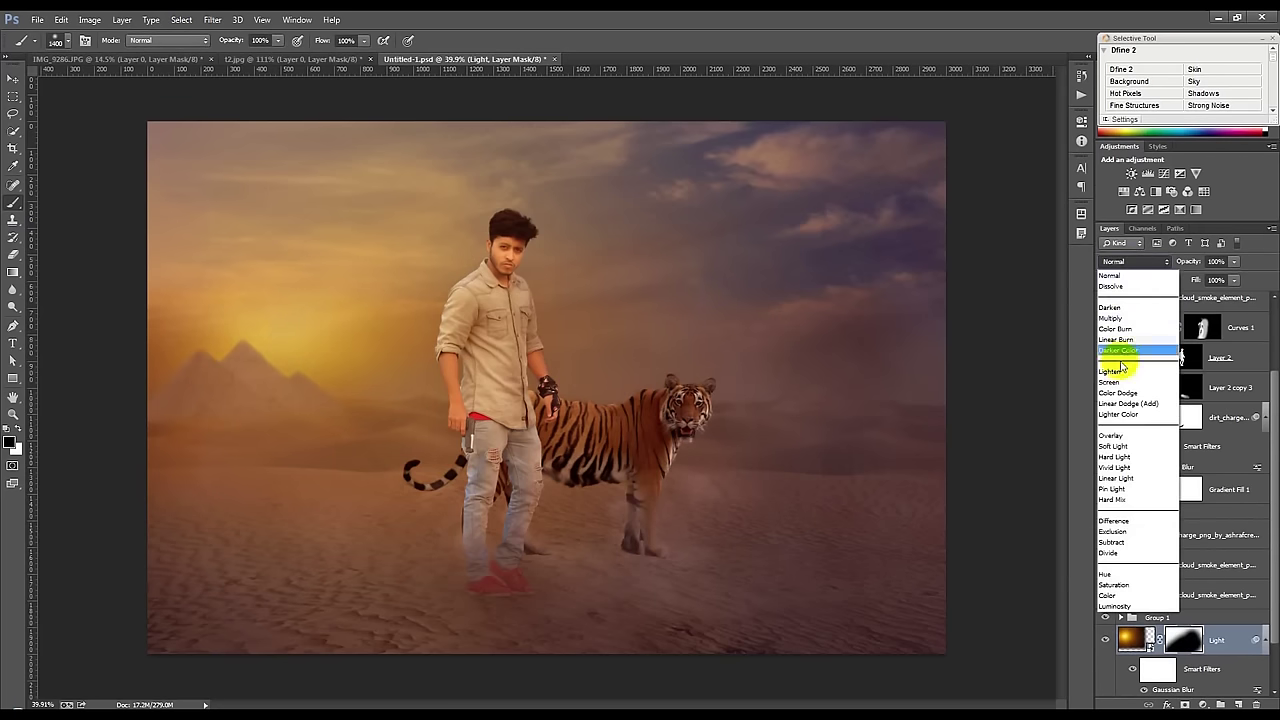
left_click(1110, 382)
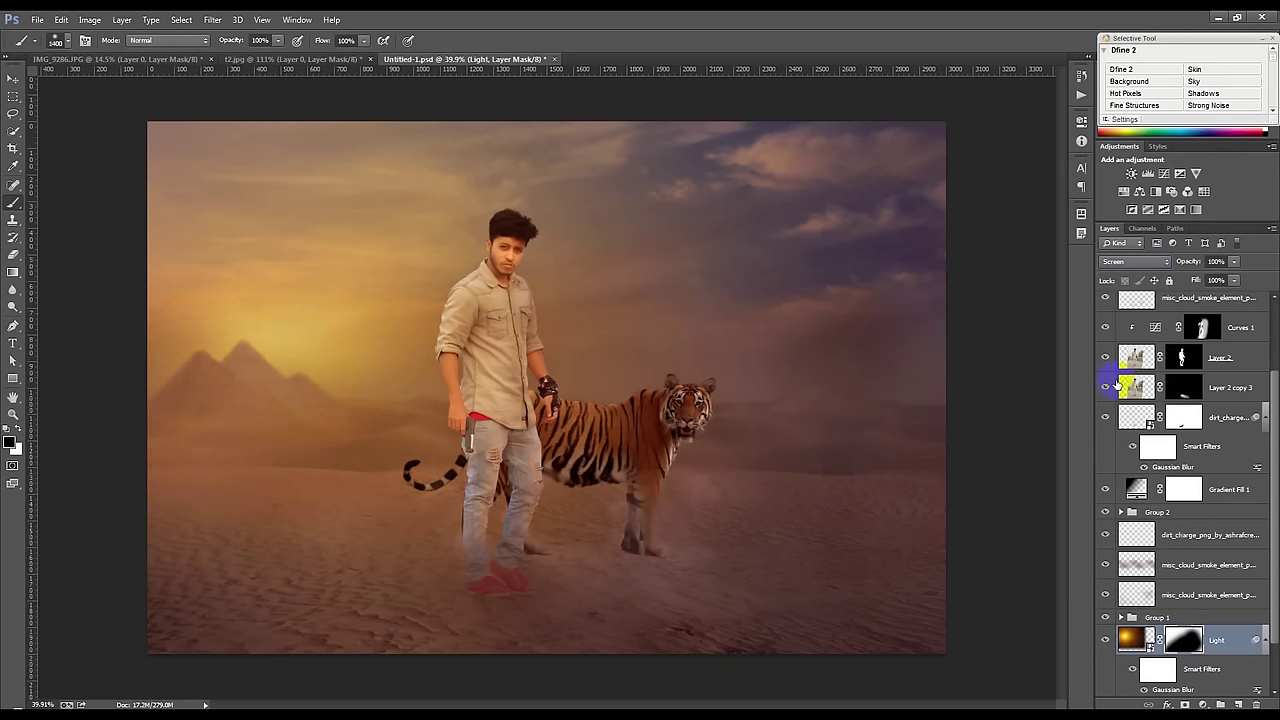
left_click(12, 80)
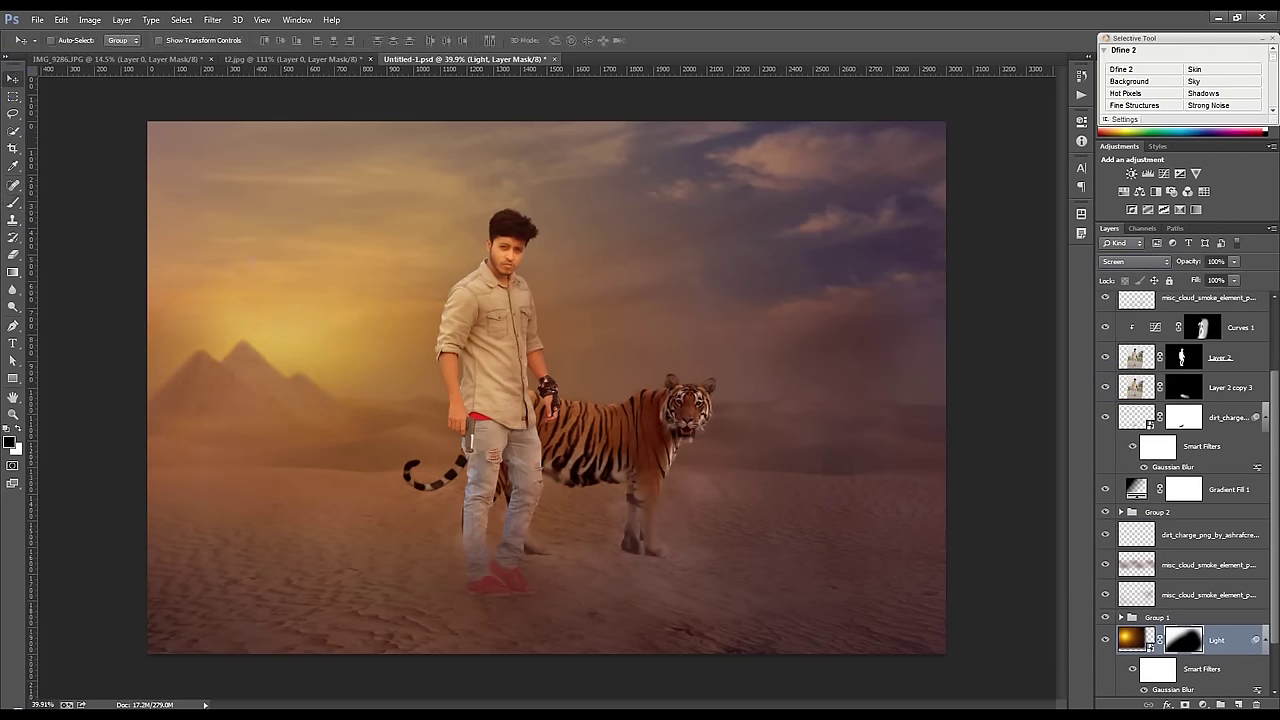
key("ctrl+j")
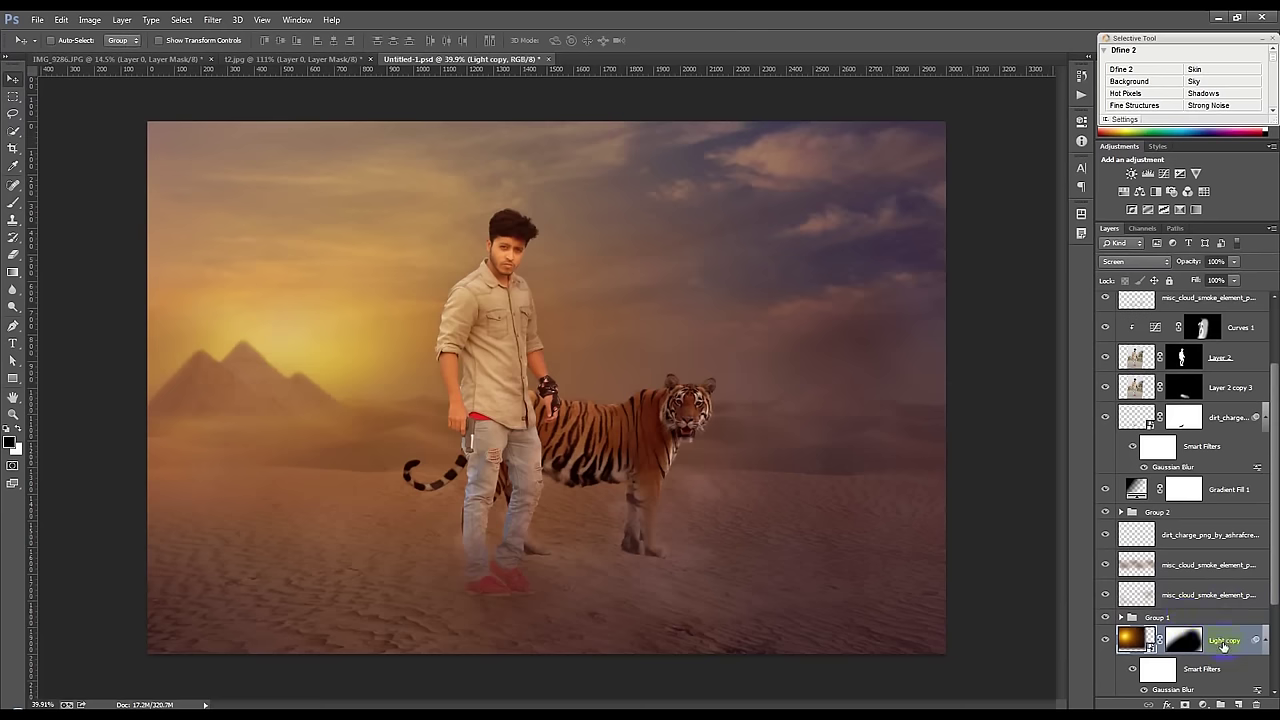
Step: Collapse the Light layers' smart filters, move Light copy between the smoke layers, and dim it to 66%
scroll(1228, 645, "down", 2)
left_click(1267, 588)
left_click(1264, 606)
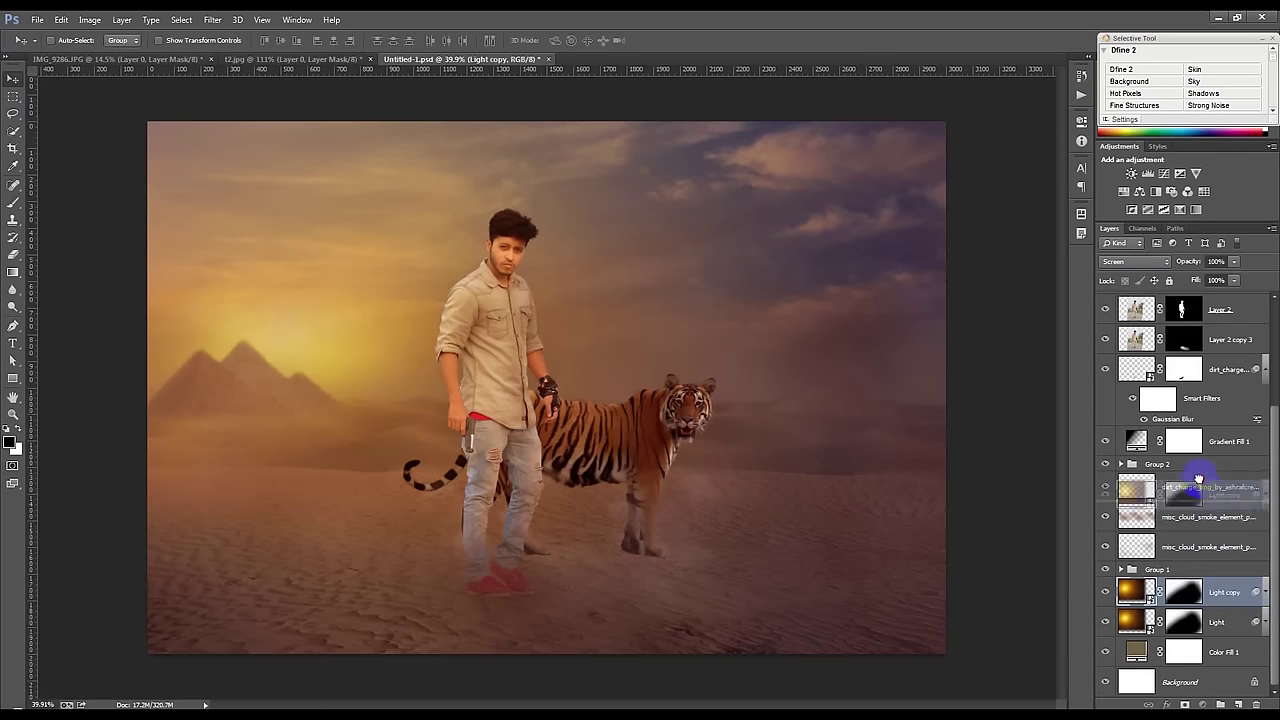
left_click_drag(1212, 592, 1200, 483)
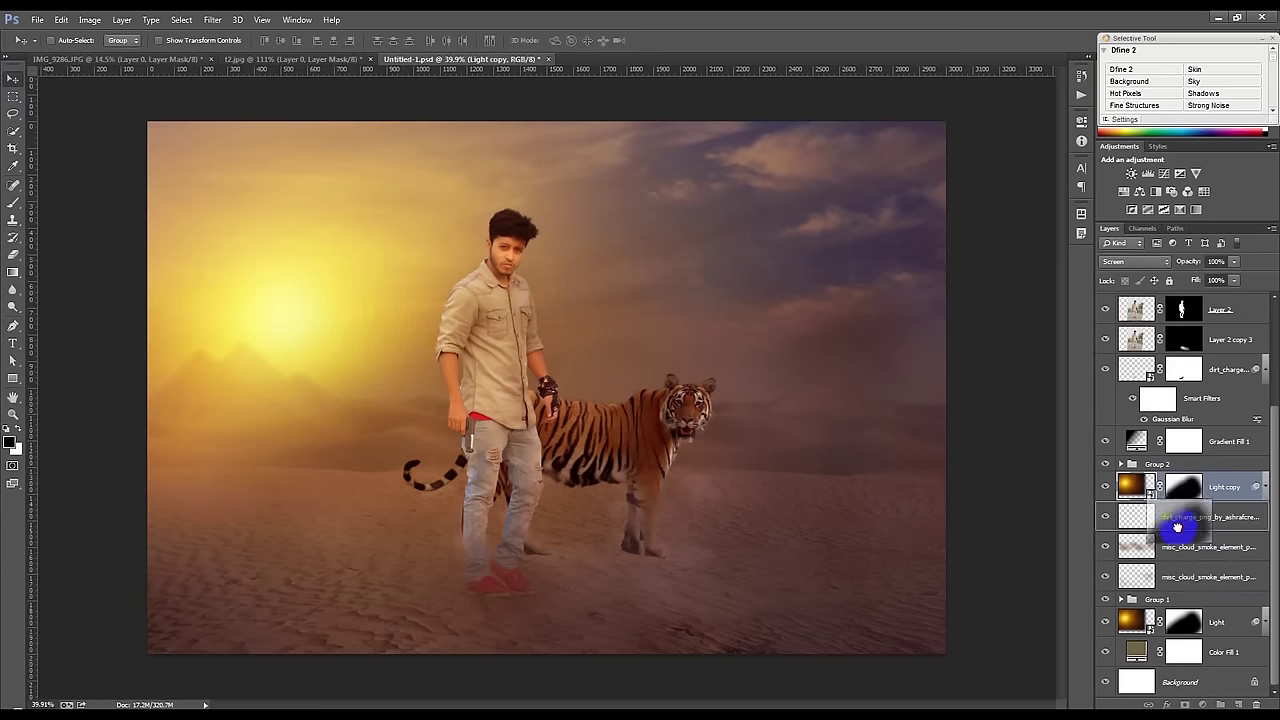
left_click_drag(1196, 484, 1214, 558)
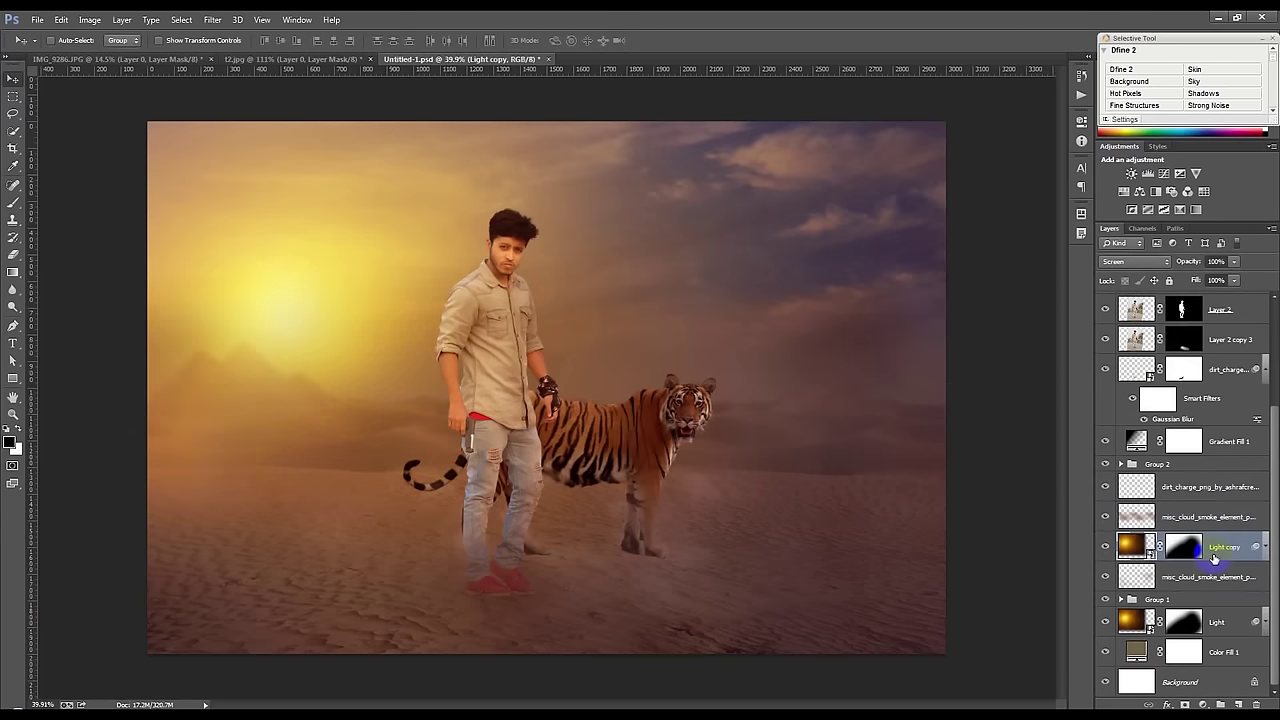
left_click_drag(1175, 263, 1173, 263)
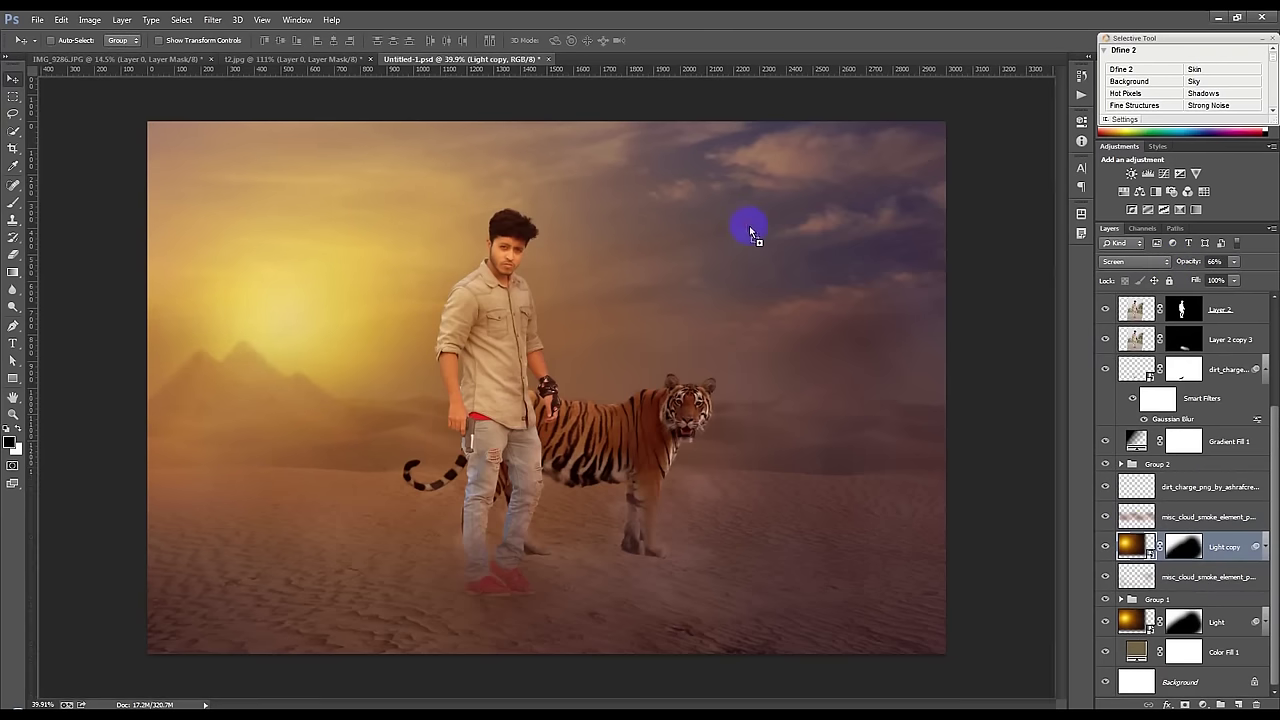
left_click_drag(1225, 546, 763, 266)
Step: Commit the placed Light image below Gradient Fill 2, set it to Screen, and move it onto the sun
left_click(672, 40)
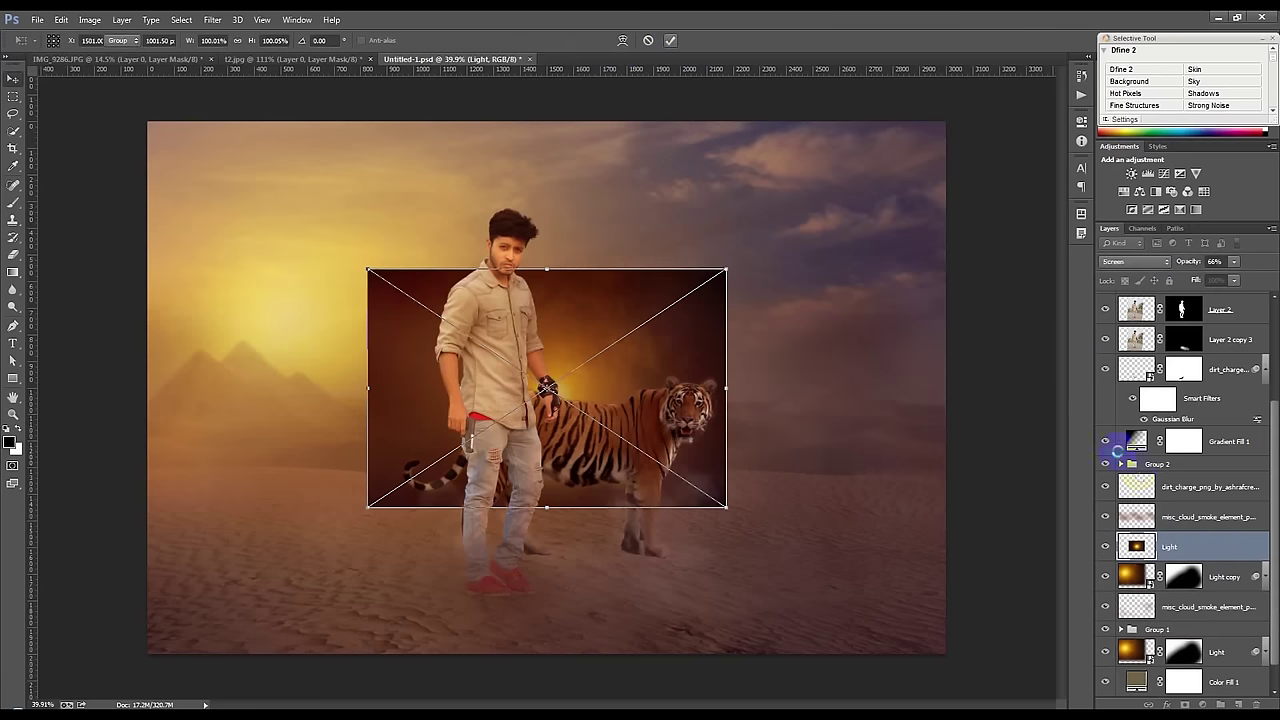
left_click_drag(1168, 261, 1160, 338)
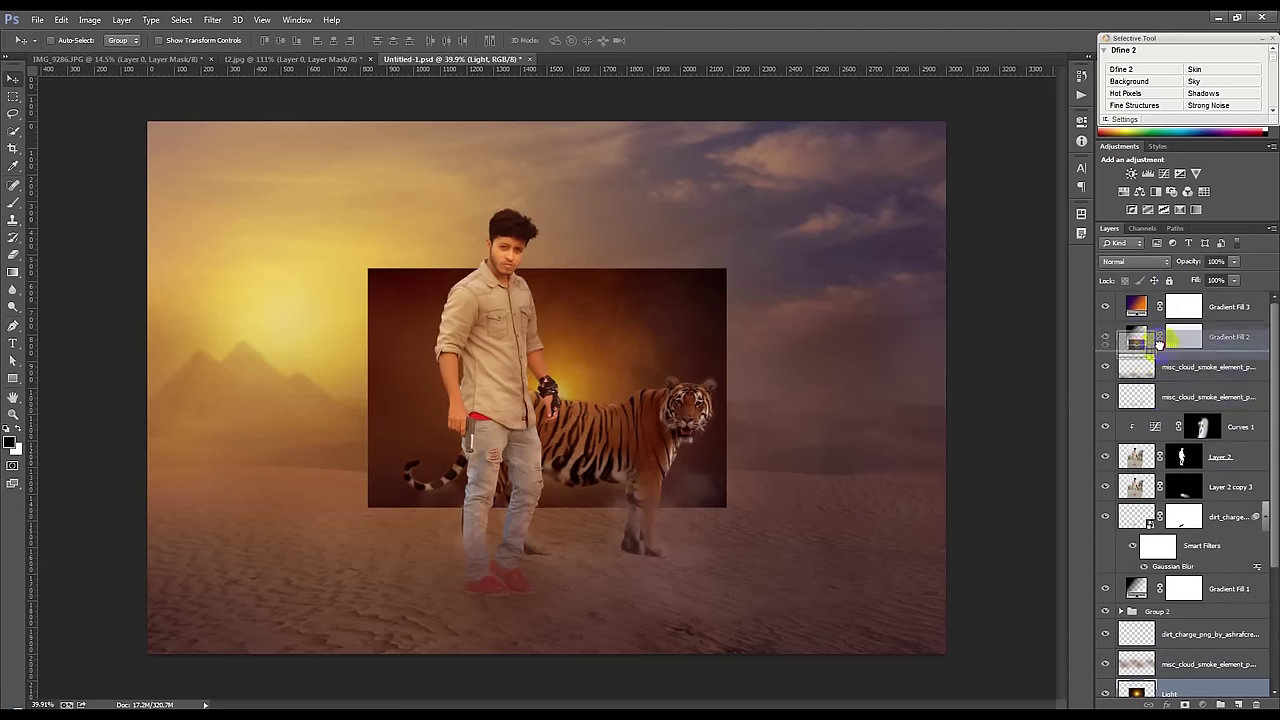
left_click_drag(1160, 338, 1160, 352)
left_click(1135, 261)
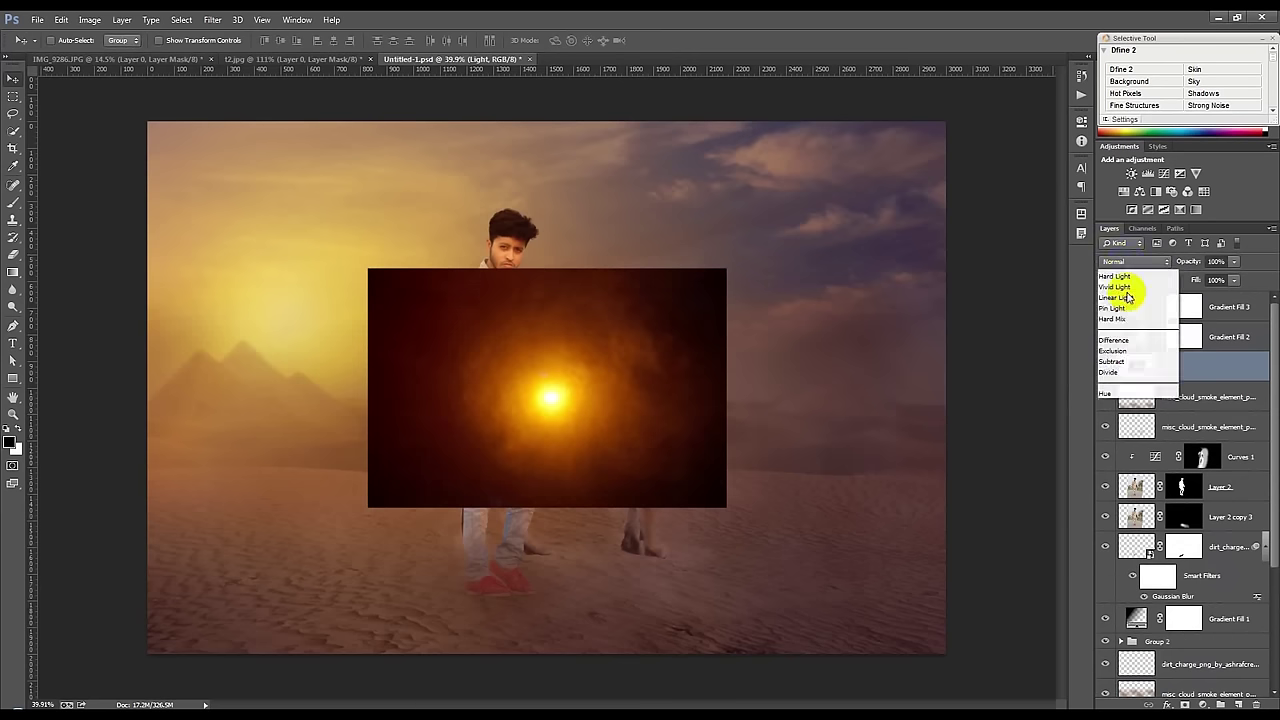
left_click(1130, 357)
left_click_drag(695, 413, 588, 345)
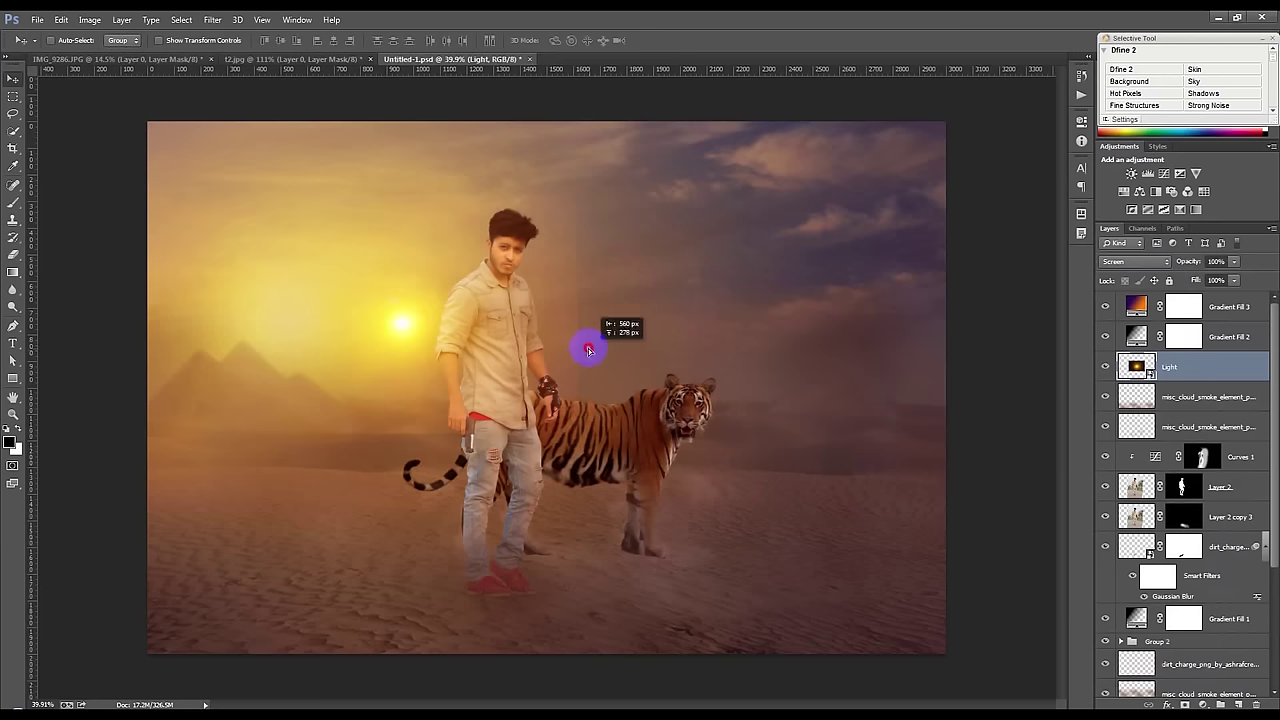
Step: Soften the Light glow with a 100.6-pixel Gaussian Blur and shift it further left
left_click(221, 20)
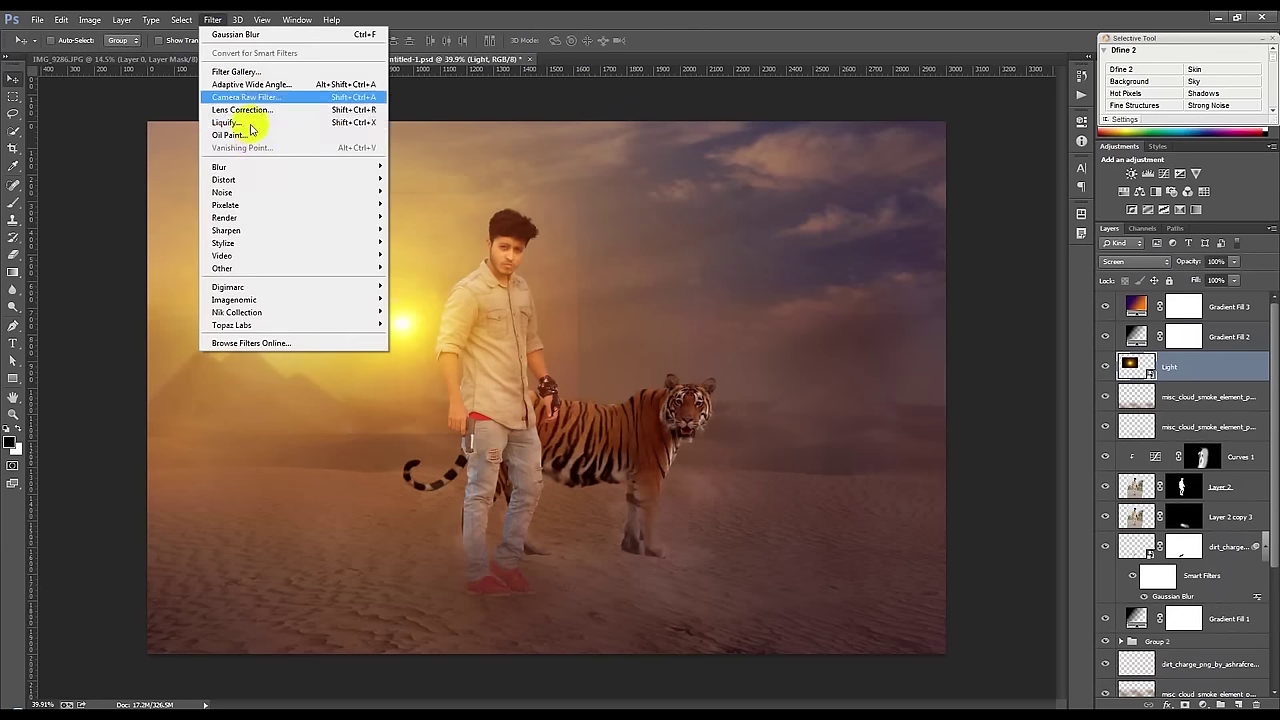
left_click(430, 260)
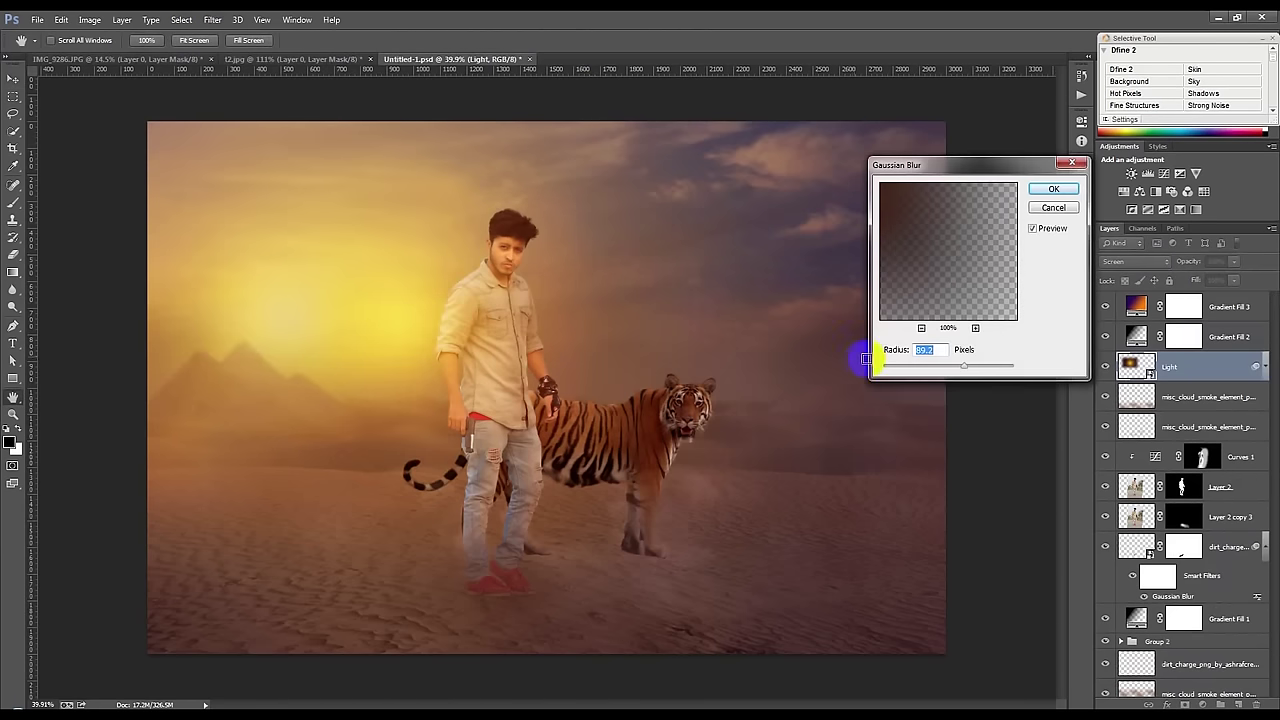
left_click_drag(964, 363, 967, 364)
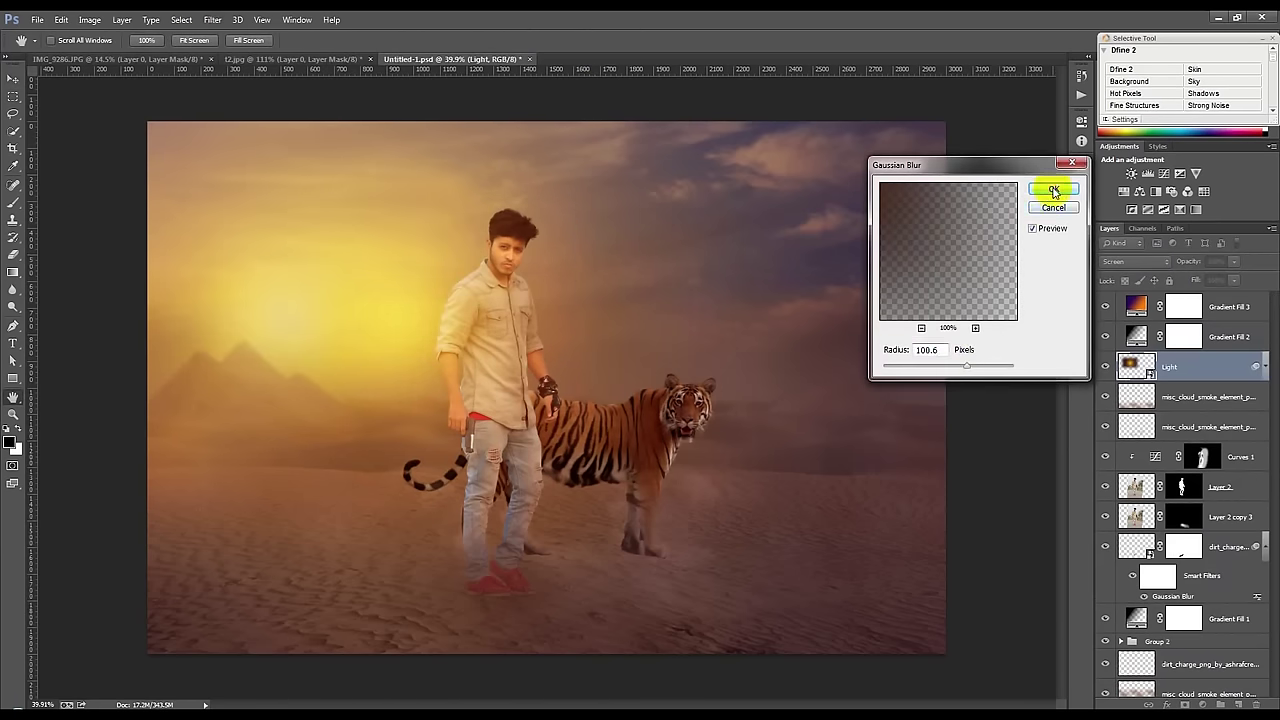
left_click(1053, 189)
mouse_move(666, 371)
left_mouse_down()
mouse_move(556, 370)
mouse_move(574, 356)
left_mouse_up()
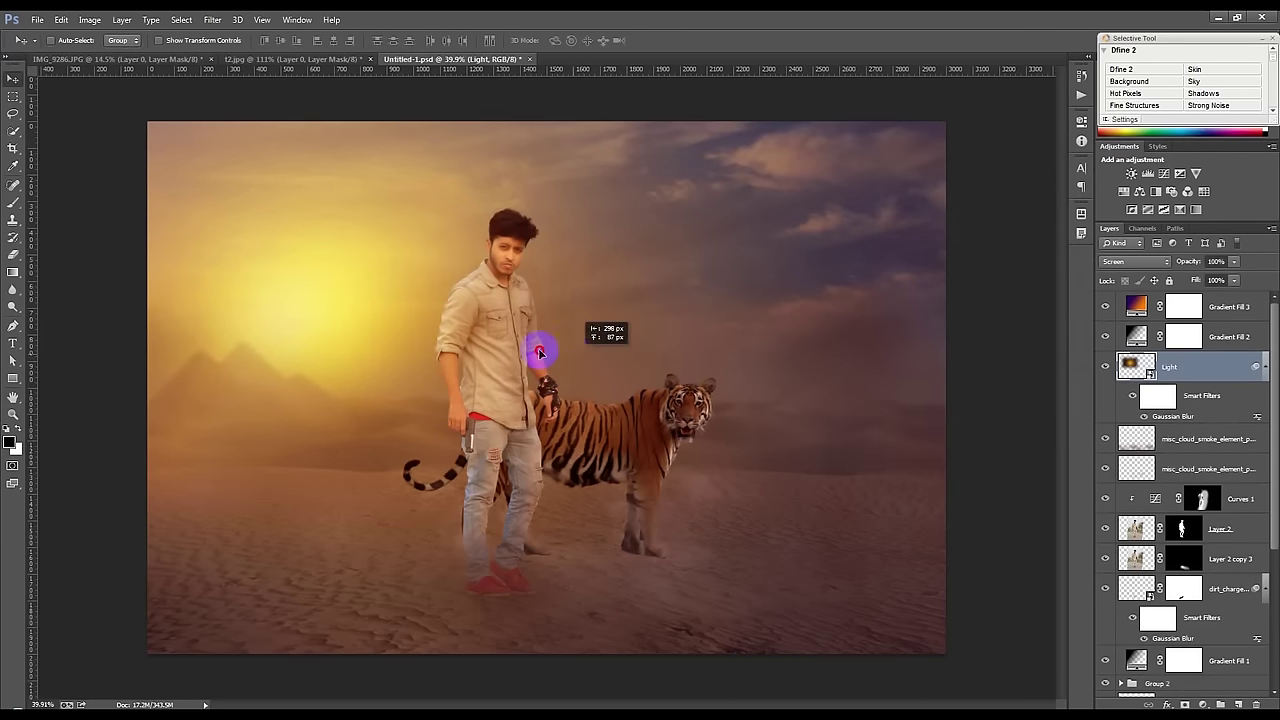
left_click_drag(574, 356, 531, 360)
Step: Scale the Light glow to about 258%, nudge it up-left, and lower its opacity
key("ctrl+t")
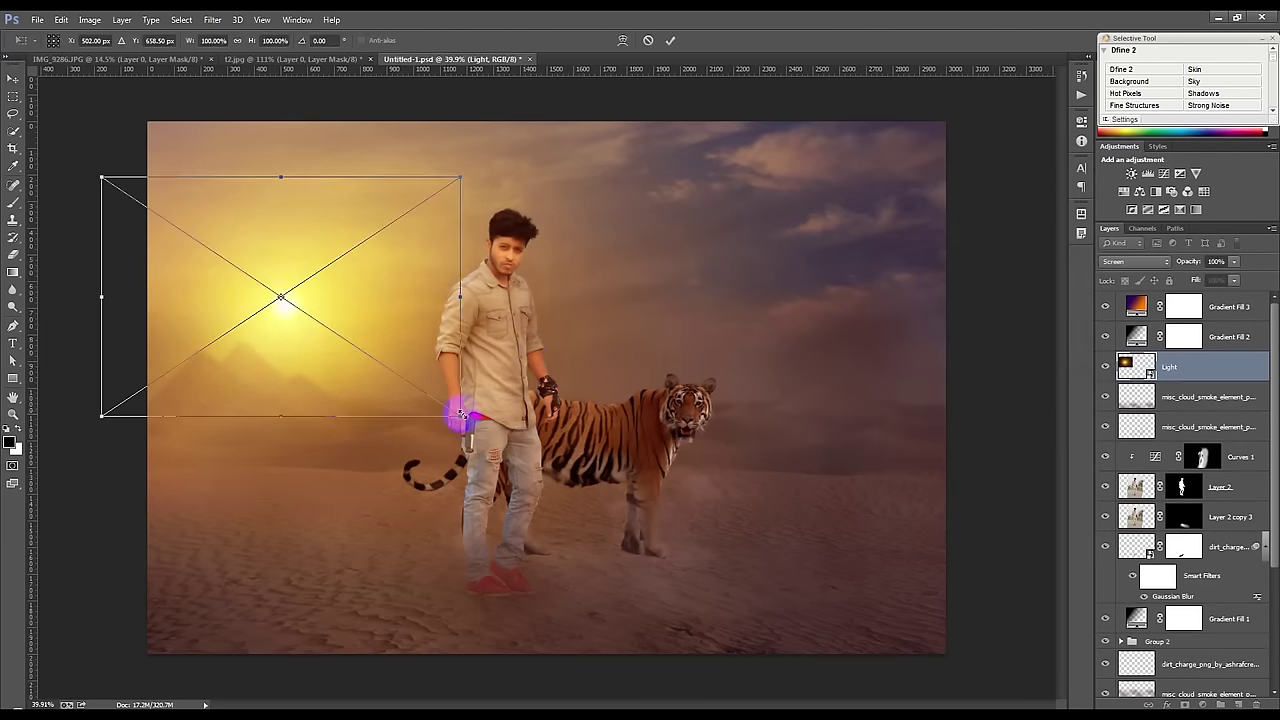
left_click_drag(457, 414, 745, 605)
left_click(670, 40)
key("ctrl+f")
left_click_drag(469, 329, 452, 305)
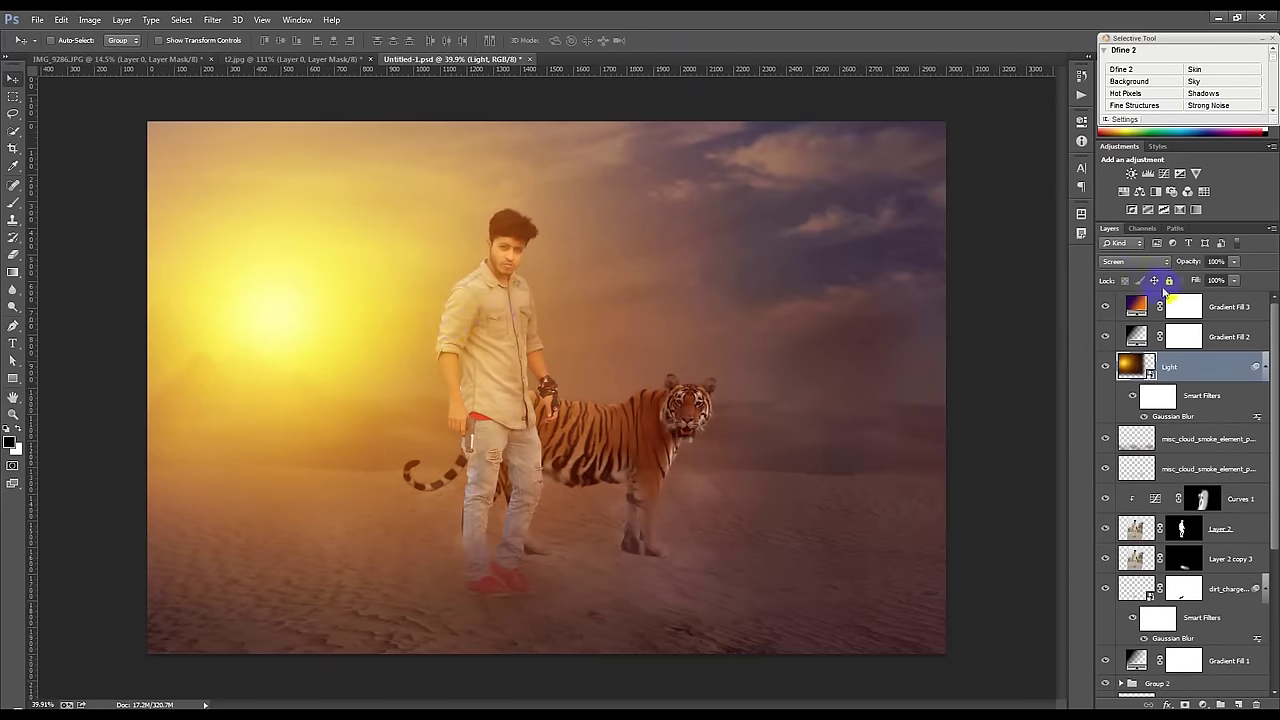
left_click_drag(1192, 262, 1153, 261)
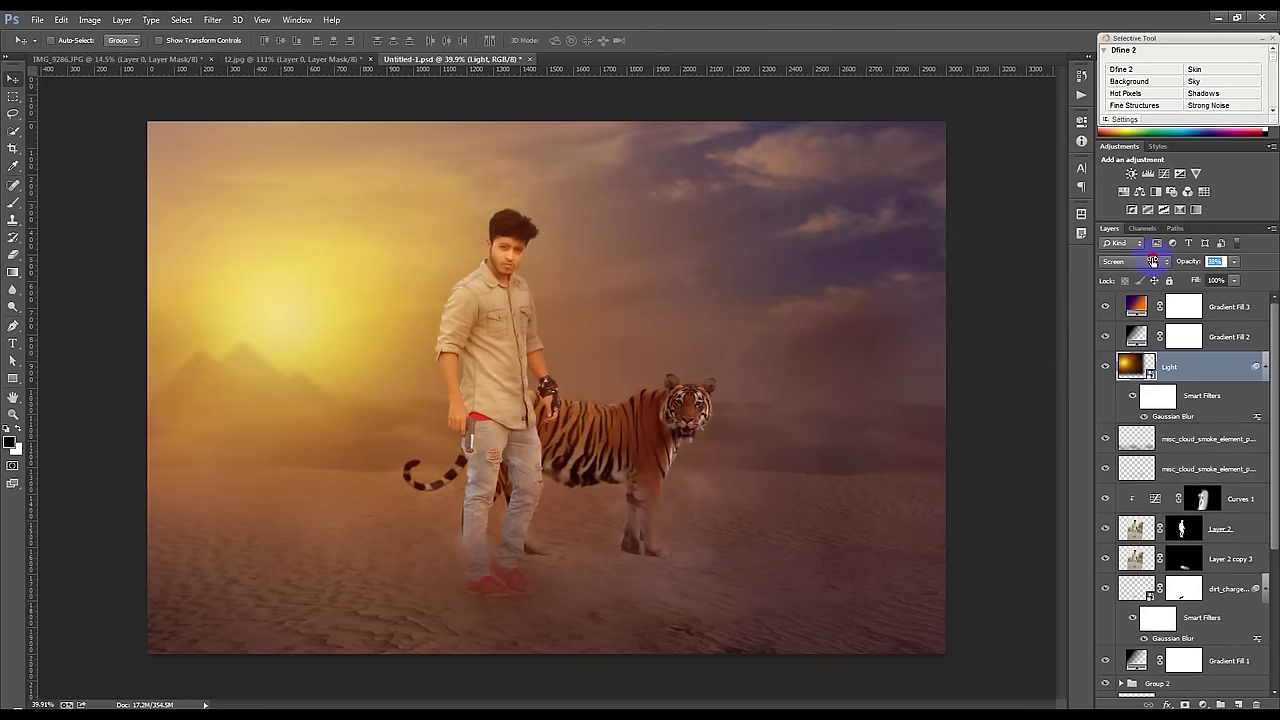
left_click(1190, 306)
left_click(1203, 704)
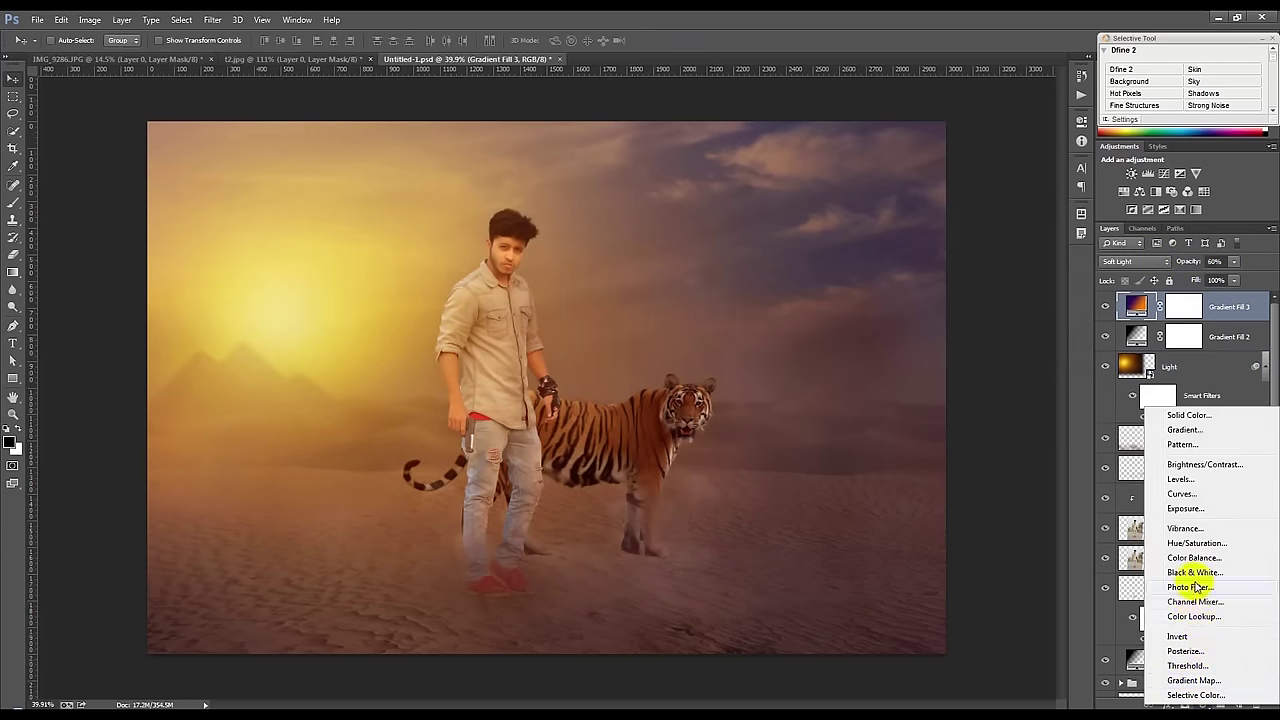
Step: Add a new empty Layer 4 above the dirt layer and bring the man's and tiger's feet closer
left_click(894, 513)
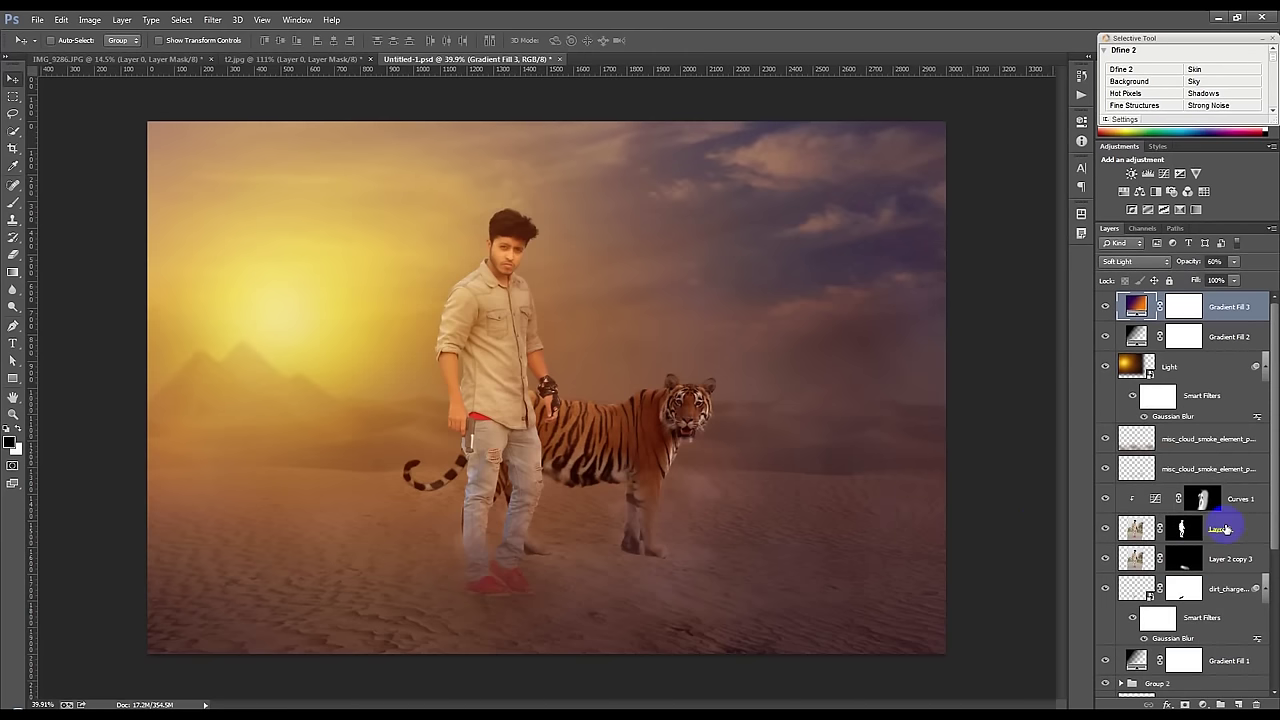
left_click(1228, 598)
left_click(1238, 704)
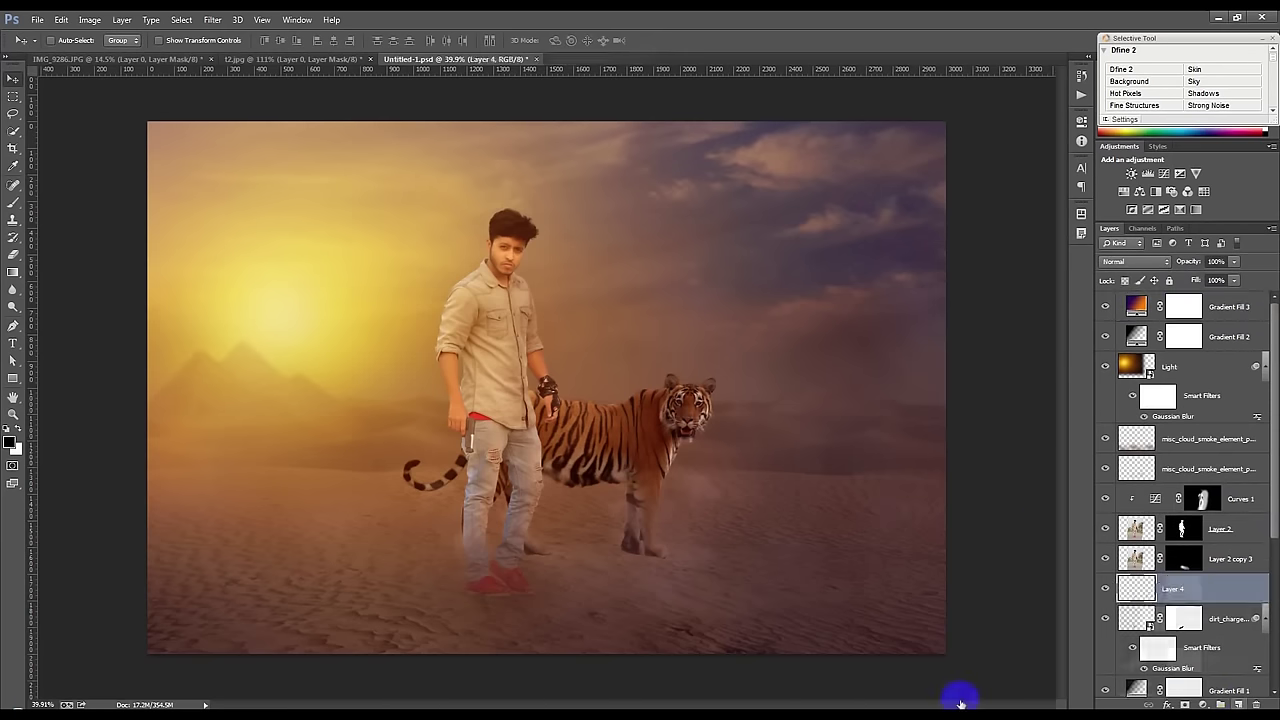
scroll(457, 689, "up", 2)
scroll(623, 629, "up", 3)
left_click_drag(623, 629, 554, 572)
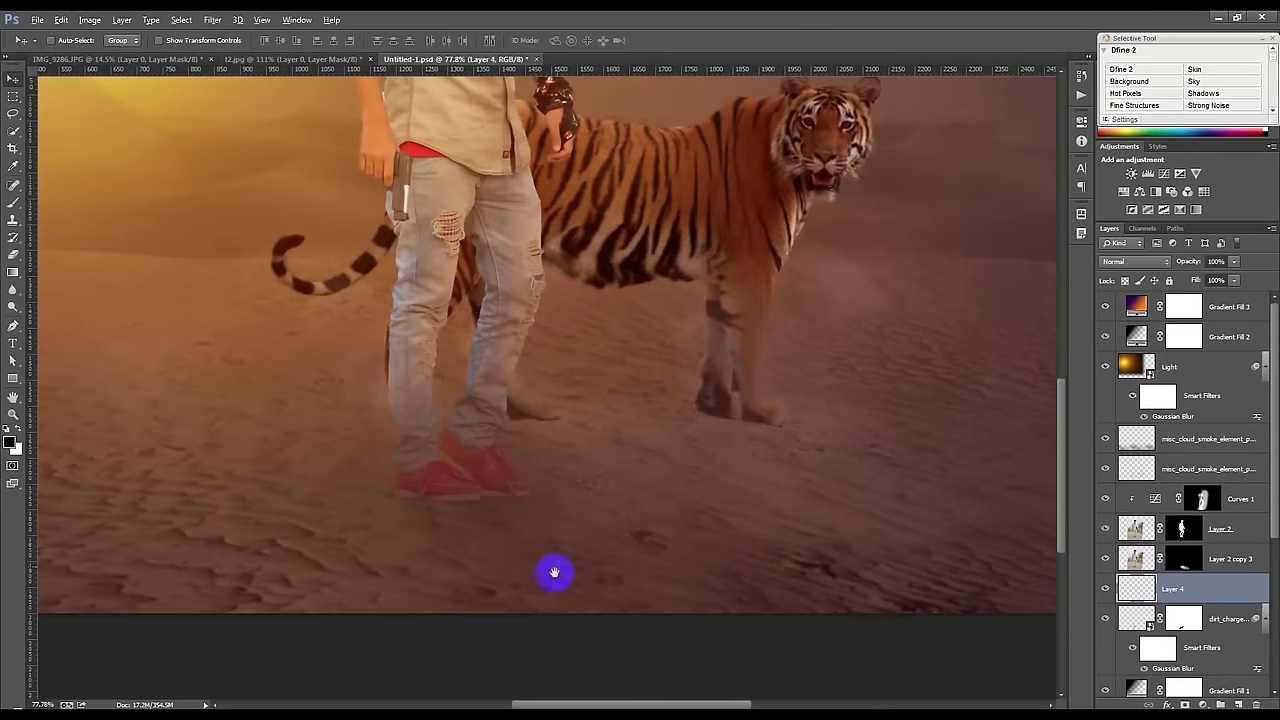
Step: Paint black shadows under the red shoes and the tiger's front foot, then lower the layer to 38% opacity
left_click(12, 205)
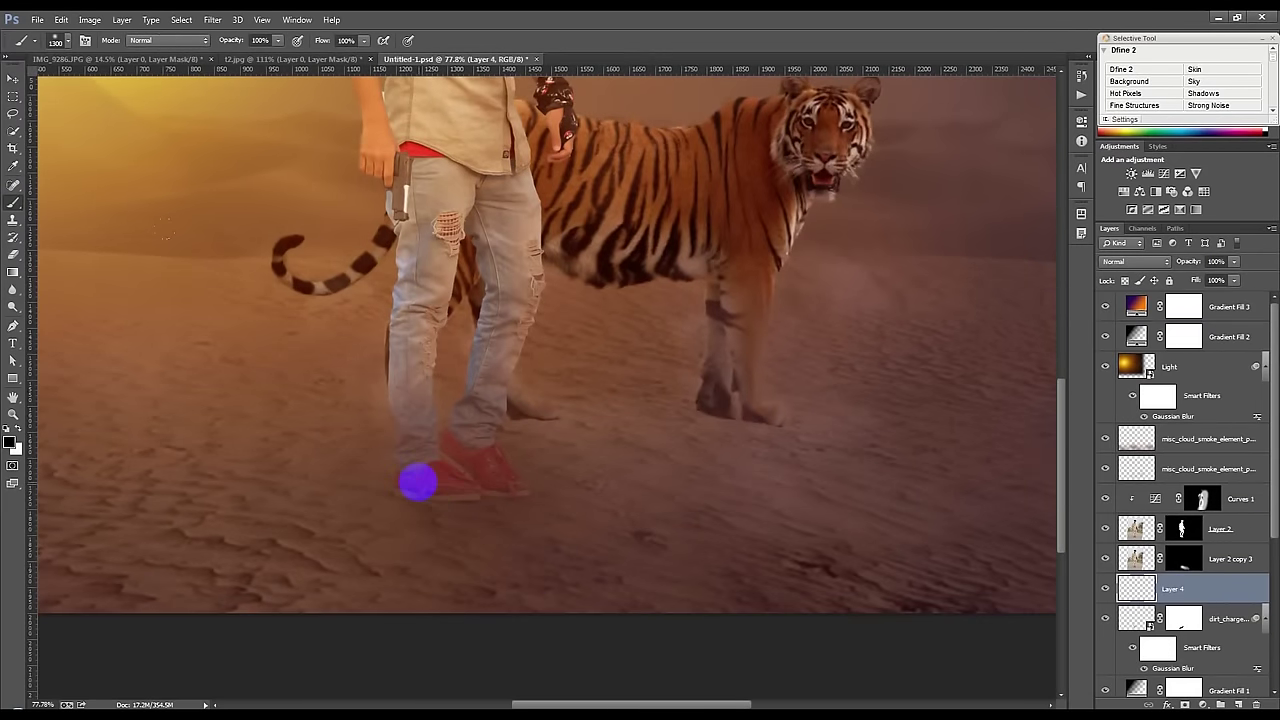
key("bracketleft")
mouse_move(403, 466)
left_mouse_down()
mouse_move(586, 554)
mouse_move(507, 480)
mouse_move(490, 469)
mouse_move(549, 514)
mouse_move(446, 489)
mouse_move(603, 608)
mouse_move(503, 478)
mouse_move(674, 557)
mouse_move(543, 491)
mouse_move(743, 531)
mouse_move(606, 554)
mouse_move(594, 576)
mouse_move(734, 557)
mouse_move(909, 606)
mouse_move(586, 608)
mouse_move(430, 497)
left_mouse_up()
mouse_move(698, 400)
left_mouse_down()
mouse_move(689, 497)
mouse_move(931, 622)
mouse_move(945, 600)
mouse_move(561, 543)
mouse_move(928, 531)
left_mouse_up()
left_click_drag(1192, 263, 1154, 263)
left_click(213, 20)
mouse_move(219, 166)
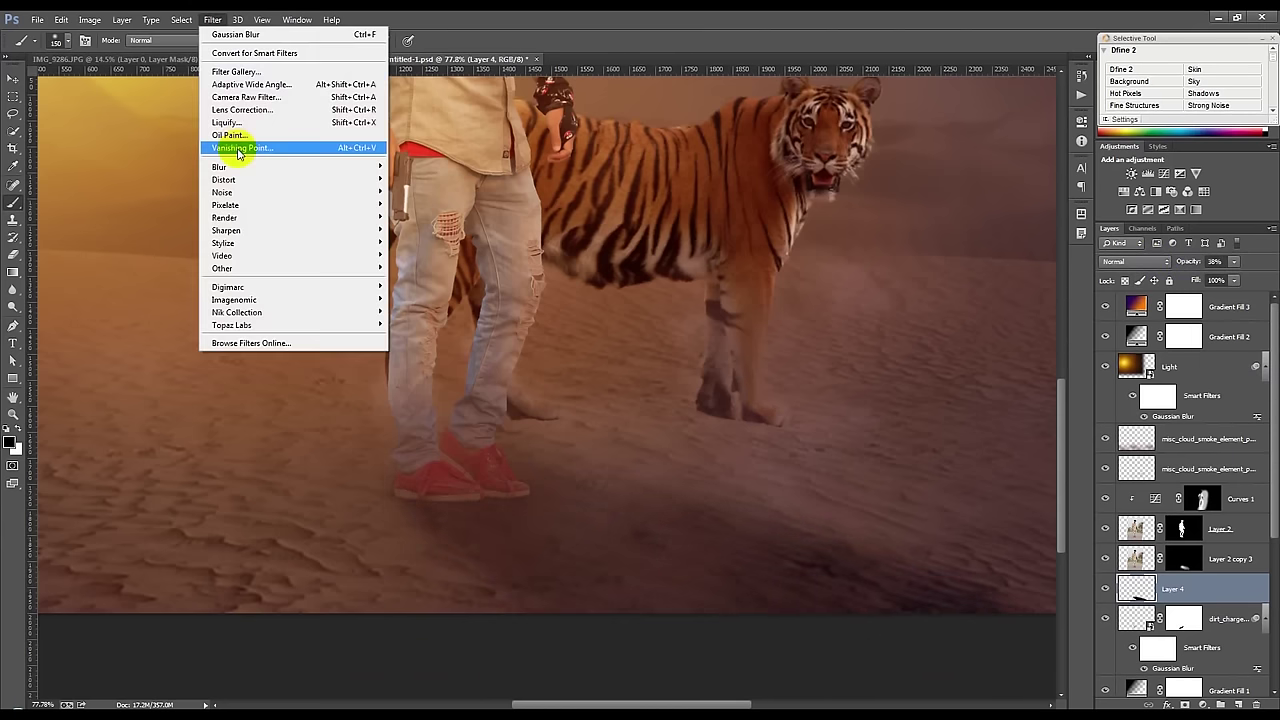
Step: Dismiss the Gaussian Blur and erase excess shadow with a large Eraser (about 1300)
left_click(424, 261)
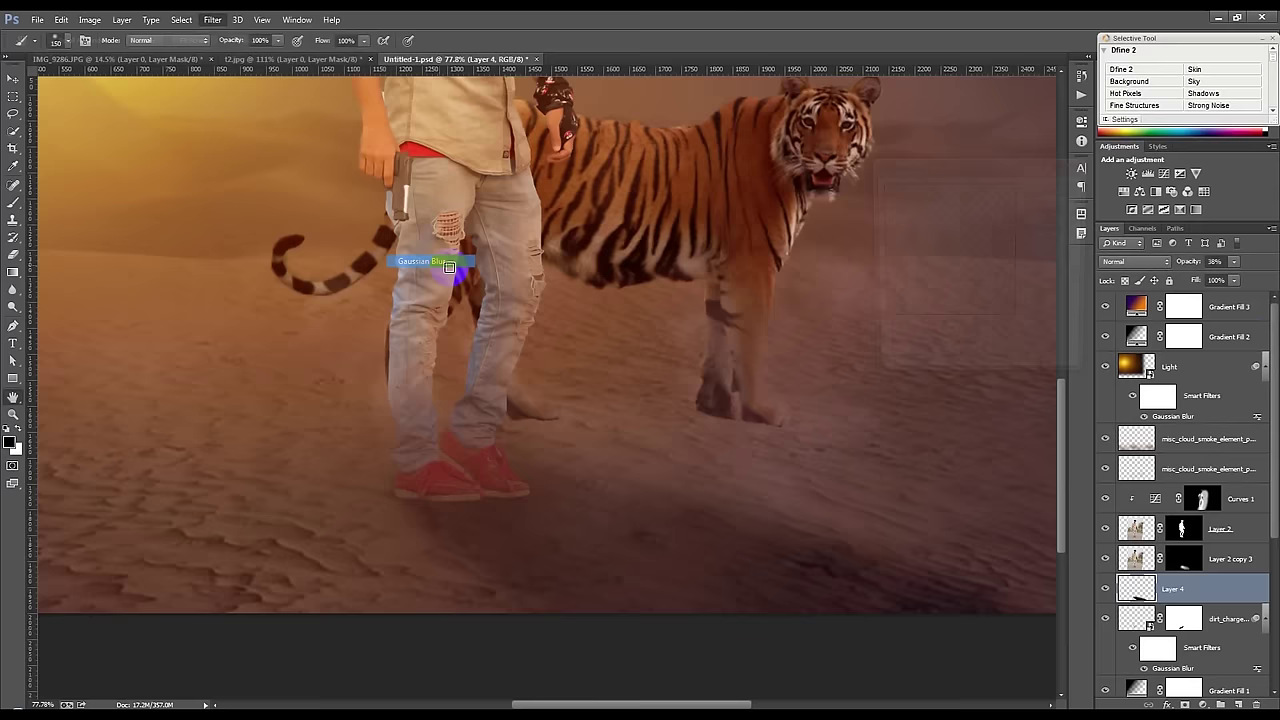
key("Return")
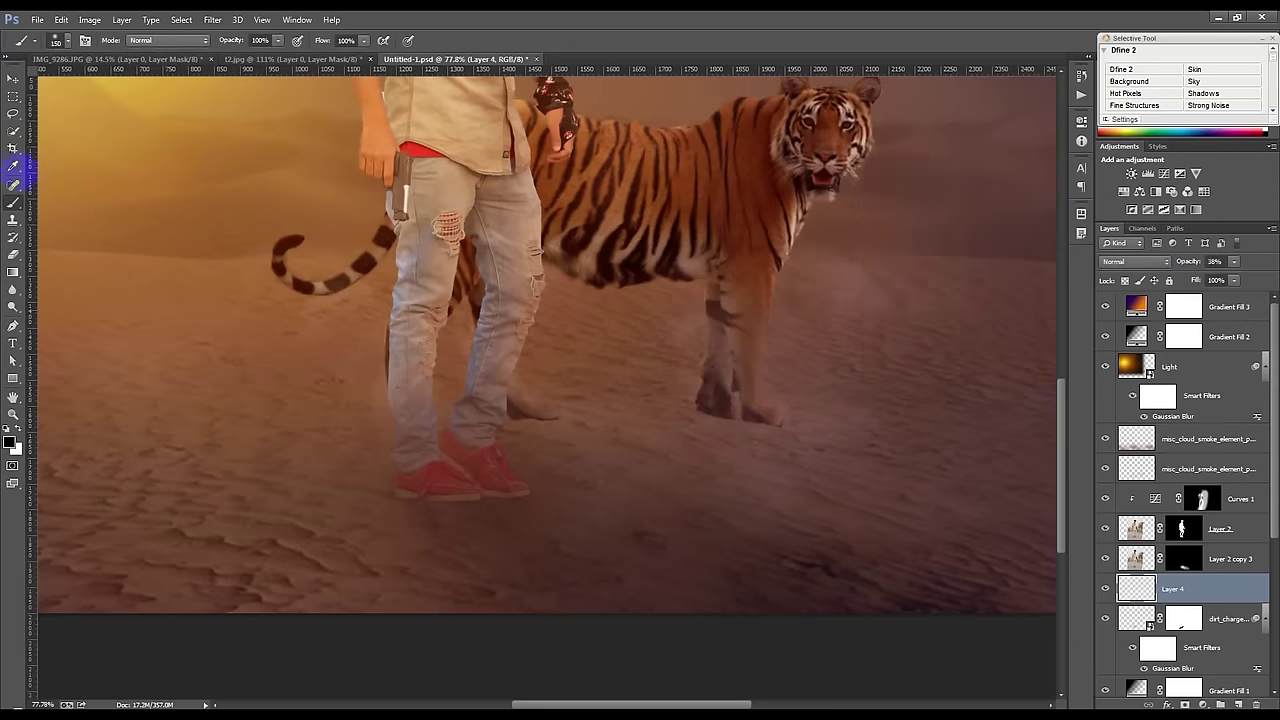
left_click(13, 255)
scroll(606, 443, "down", 3)
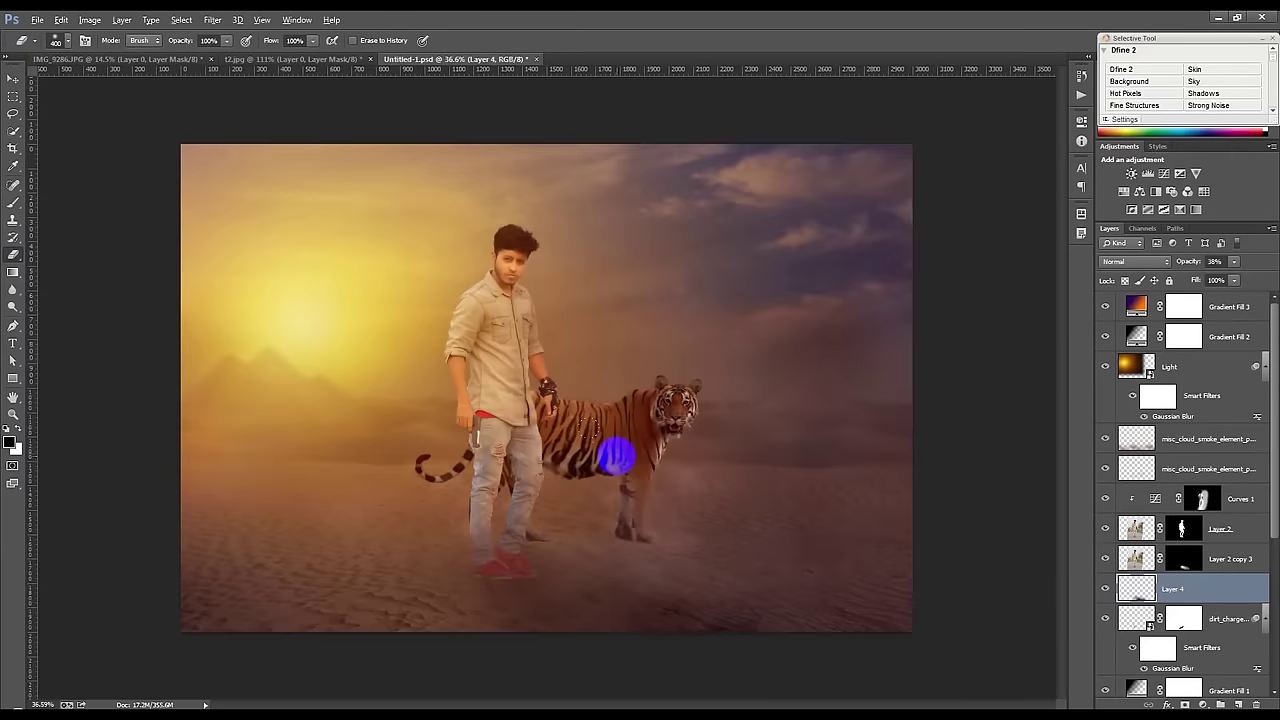
scroll(651, 486, "down", 2)
key("bracketright")
key("bracketright")
key("bracketright")
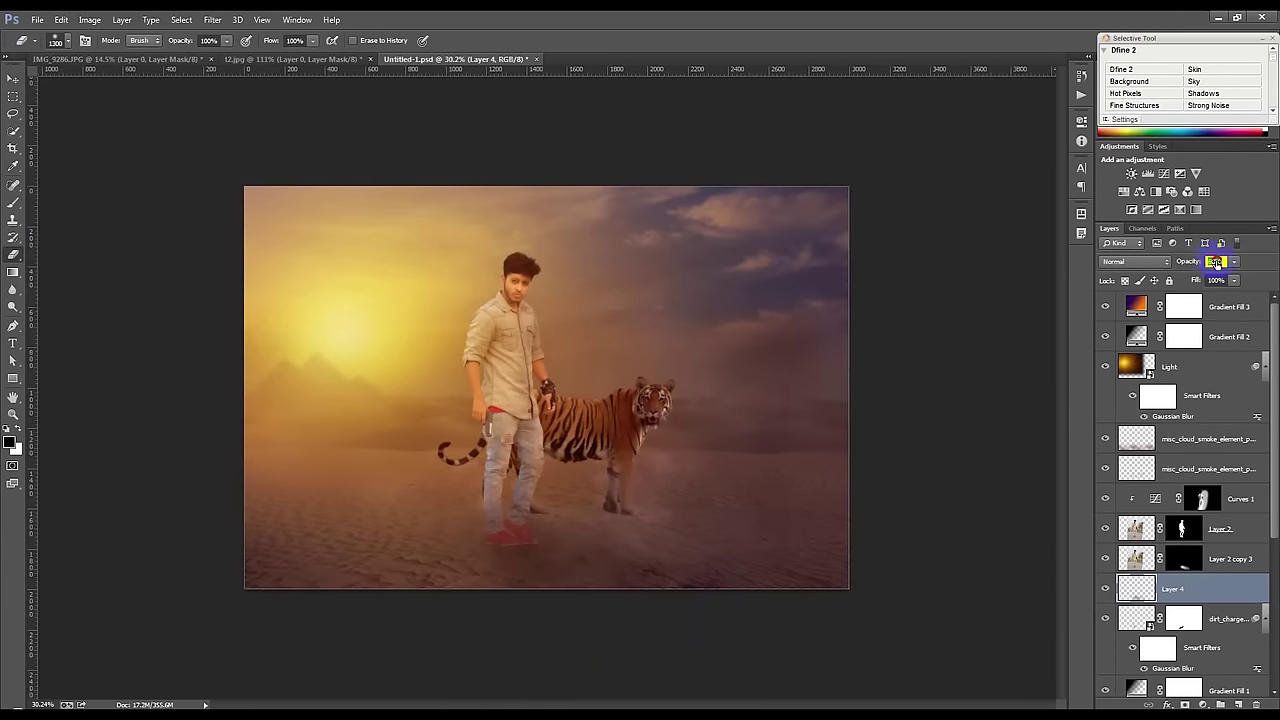
Step: Set Layer 4 opacity to 54% and zoom in on the tiger's legs
key("Return")
left_click(12, 86)
scroll(674, 466, "up", 2)
scroll(674, 466, "up", 1)
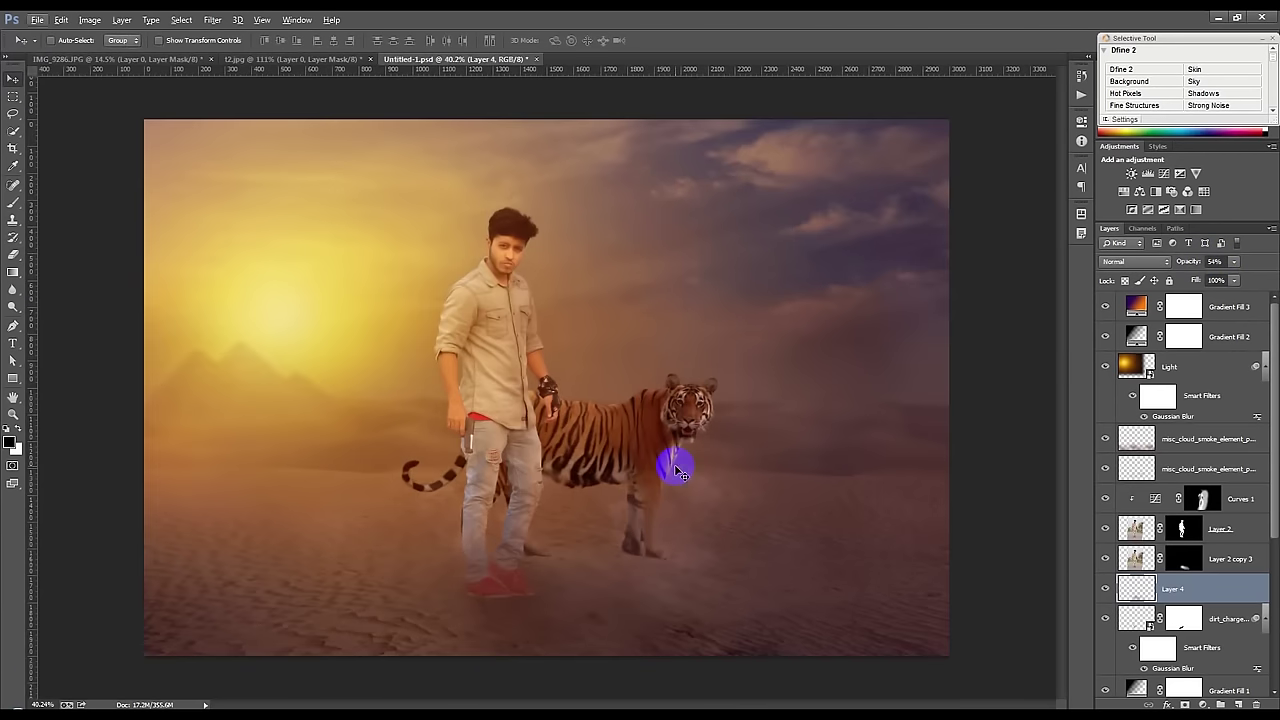
scroll(708, 577, "up", 2)
scroll(708, 577, "up", 3)
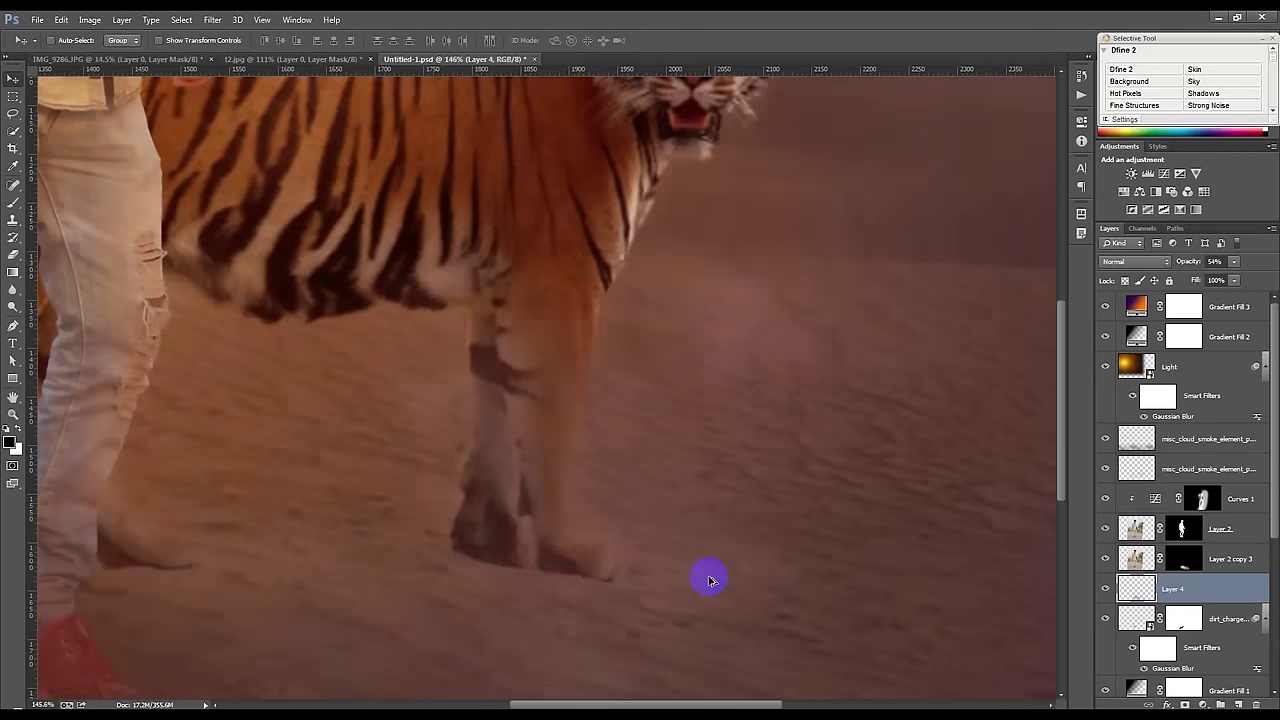
Step: Paint soft low-opacity shadows under the tiger's rear foot and the man's foot with an 80px brush
left_click(12, 202)
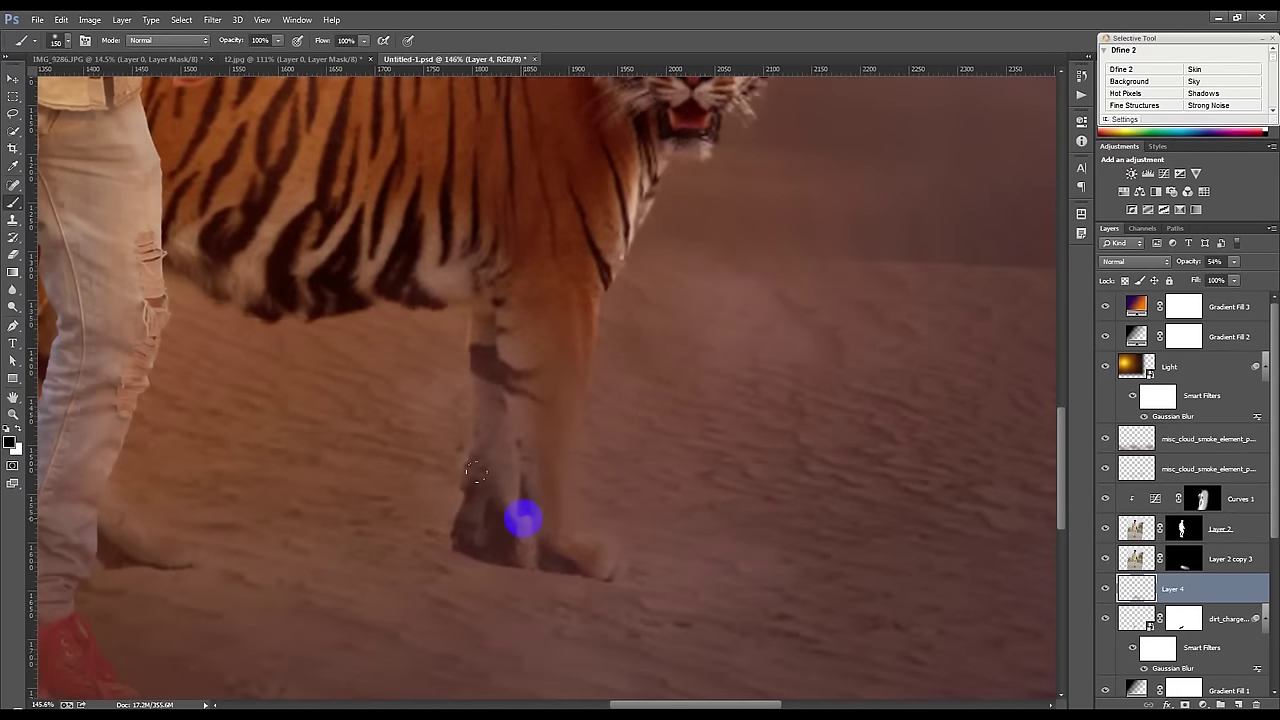
key("bracketleft")
key("bracketleft")
key("bracketleft")
key("5")
key("5")
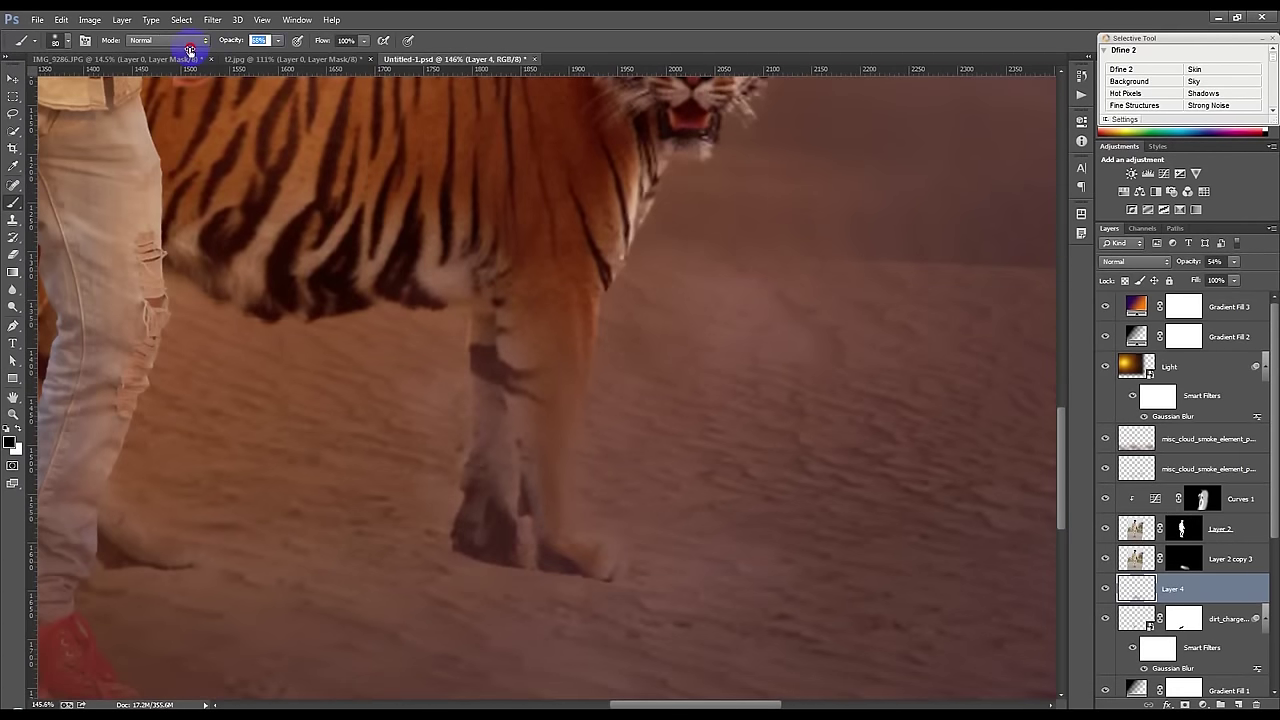
type("33")
mouse_move(651, 566)
left_mouse_down()
mouse_move(494, 537)
mouse_move(457, 549)
mouse_move(540, 543)
left_mouse_up()
mouse_move(88, 517)
left_mouse_down()
mouse_move(178, 570)
mouse_move(93, 545)
mouse_move(123, 556)
left_mouse_up()
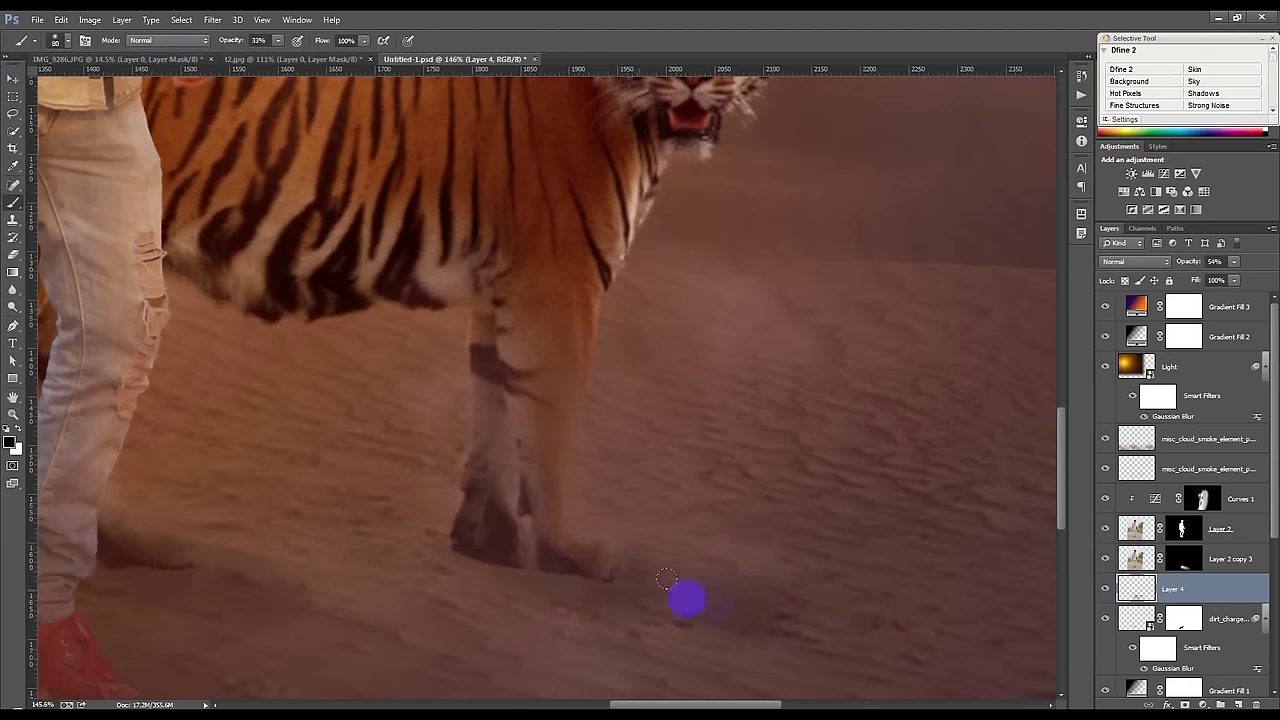
Step: Apply an 11.4-pixel Gaussian Blur to the shadow layer
key("ctrl+0")
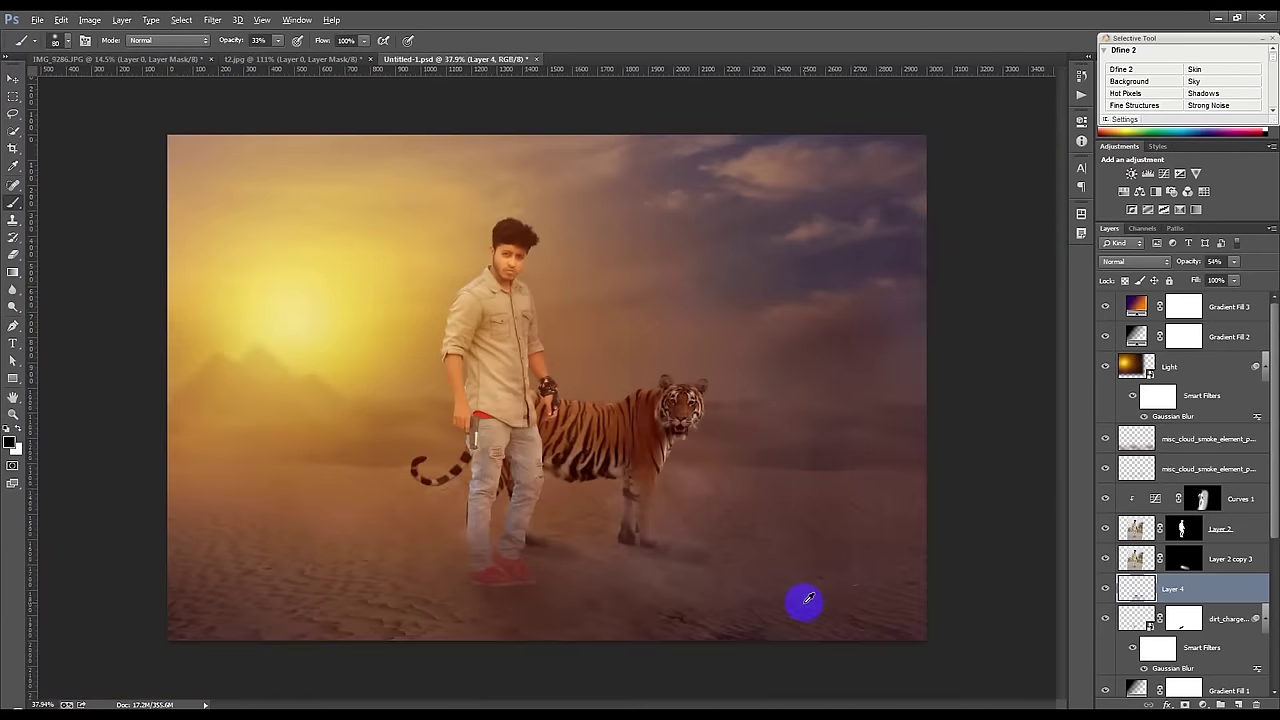
left_click(212, 20)
mouse_move(225, 166)
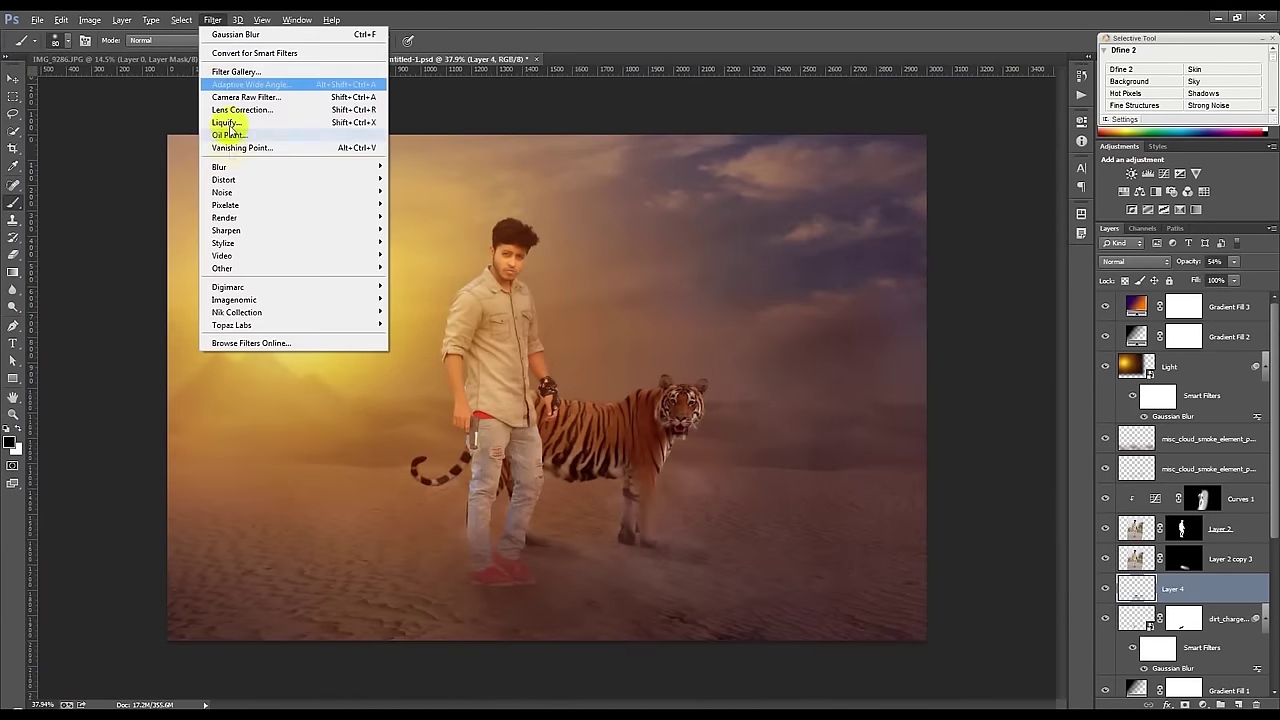
left_click(423, 261)
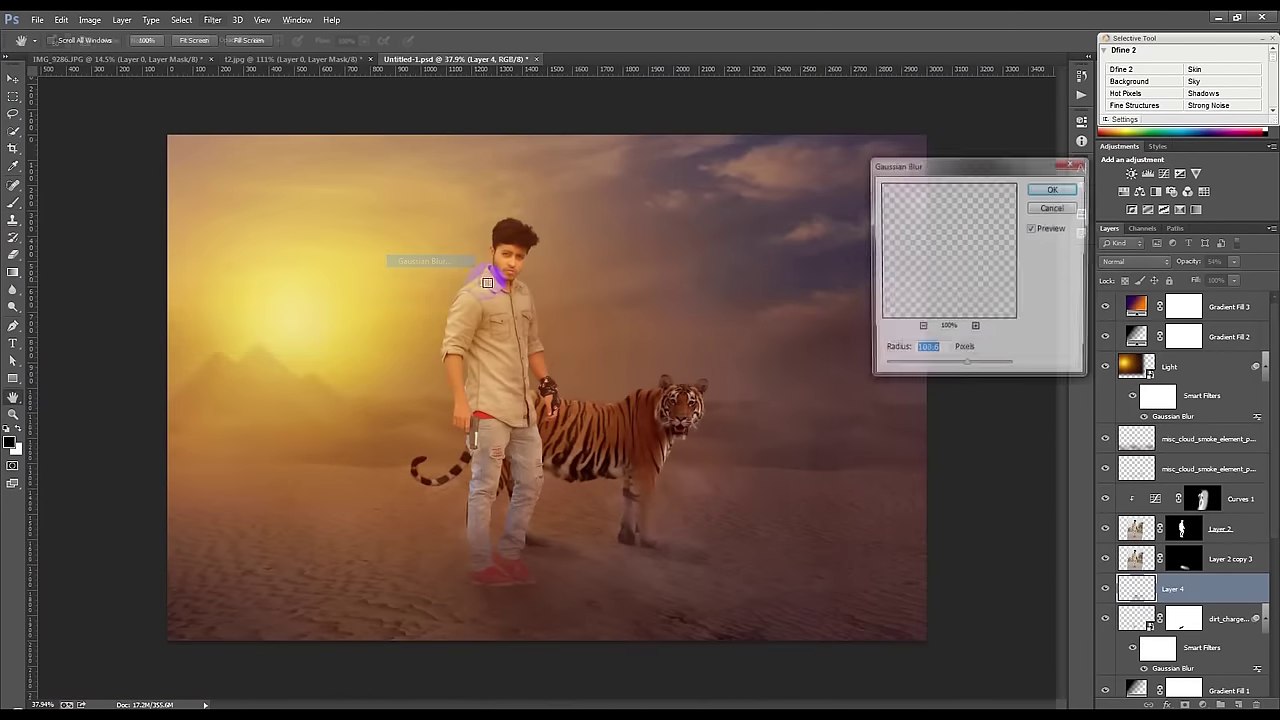
left_click(914, 366)
left_click_drag(919, 368, 929, 368)
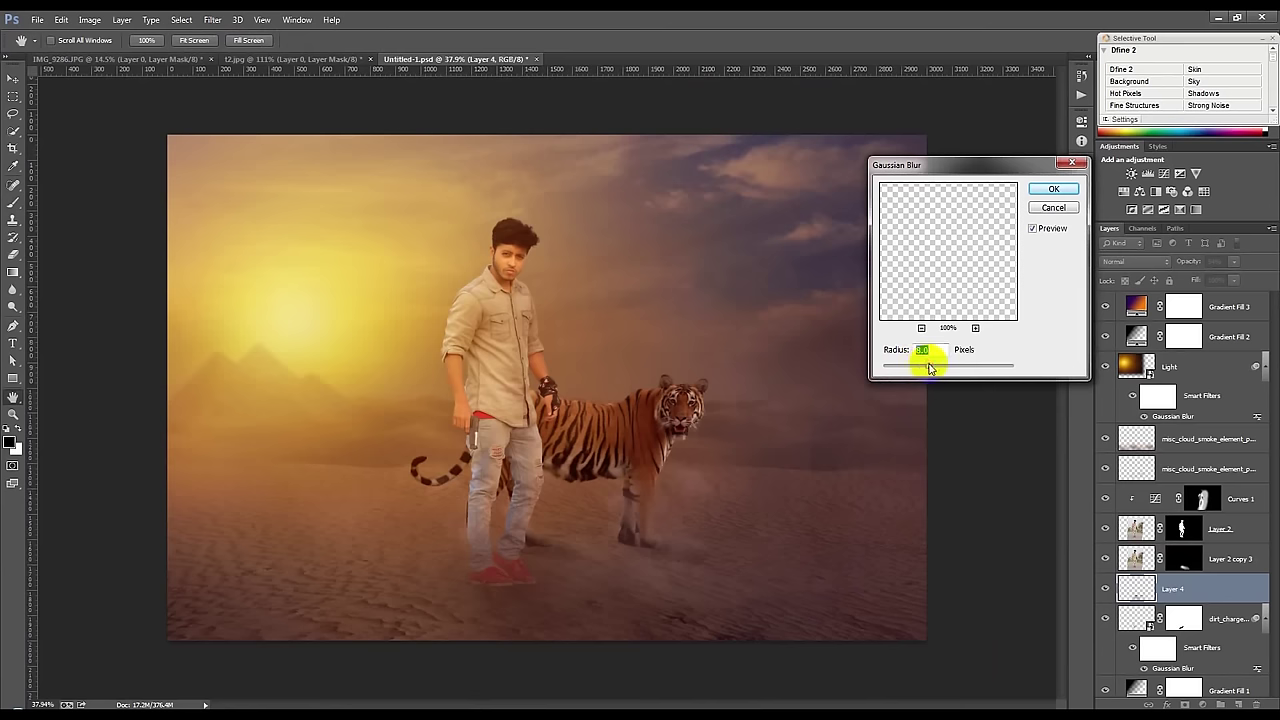
left_click(1053, 189)
left_click(13, 254)
scroll(560, 551, "up", 3)
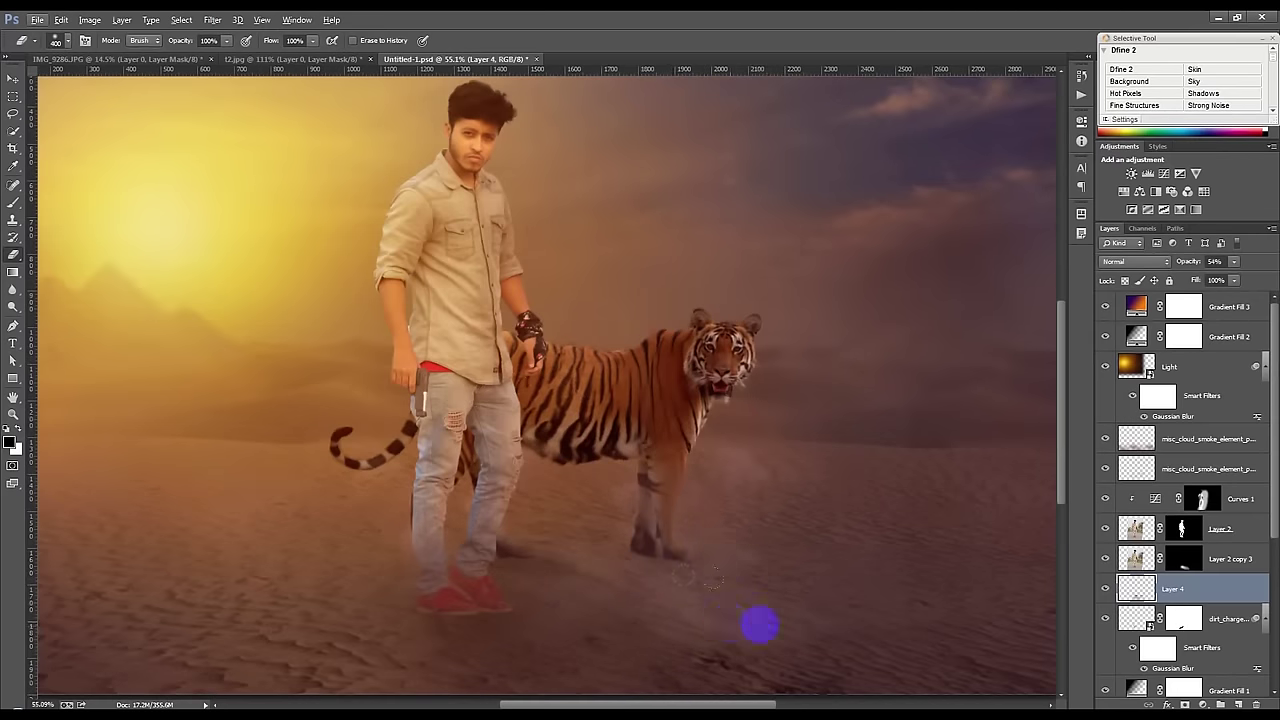
Step: Erase leftover shadow around the man's shoes and tiger's paws with a 200px eraser
scroll(725, 575, "down", 3)
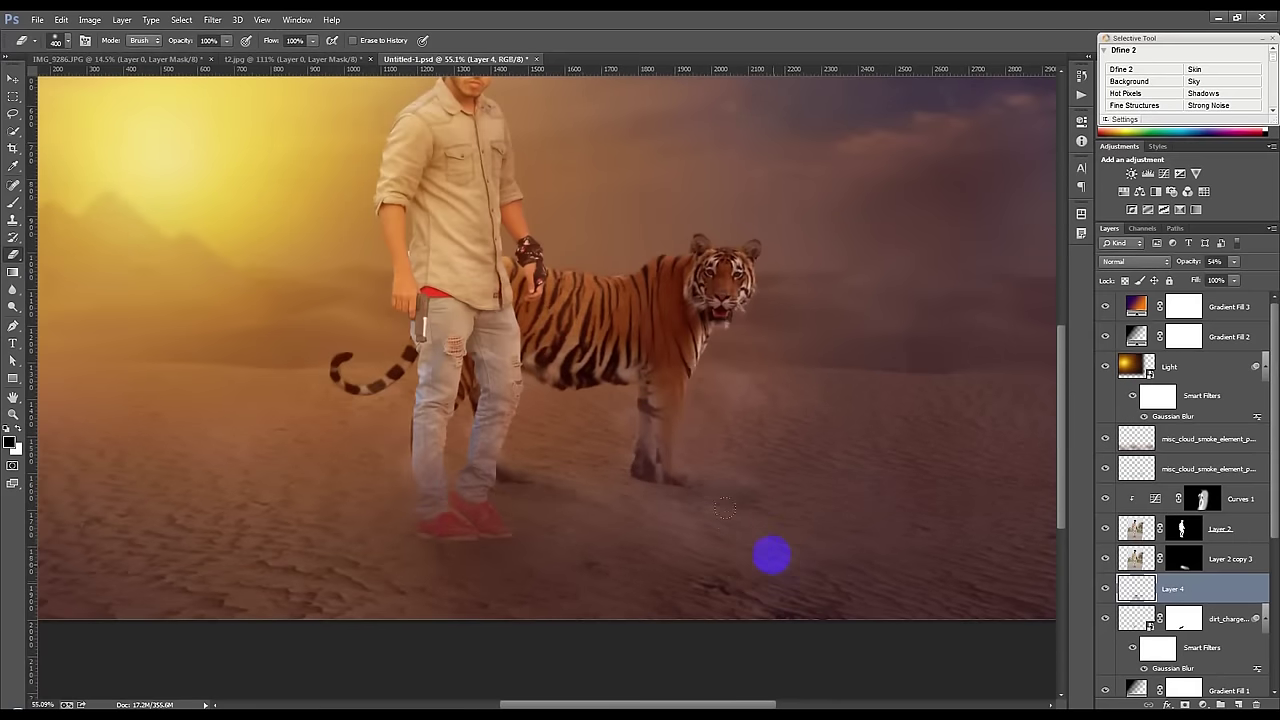
key("bracketleft")
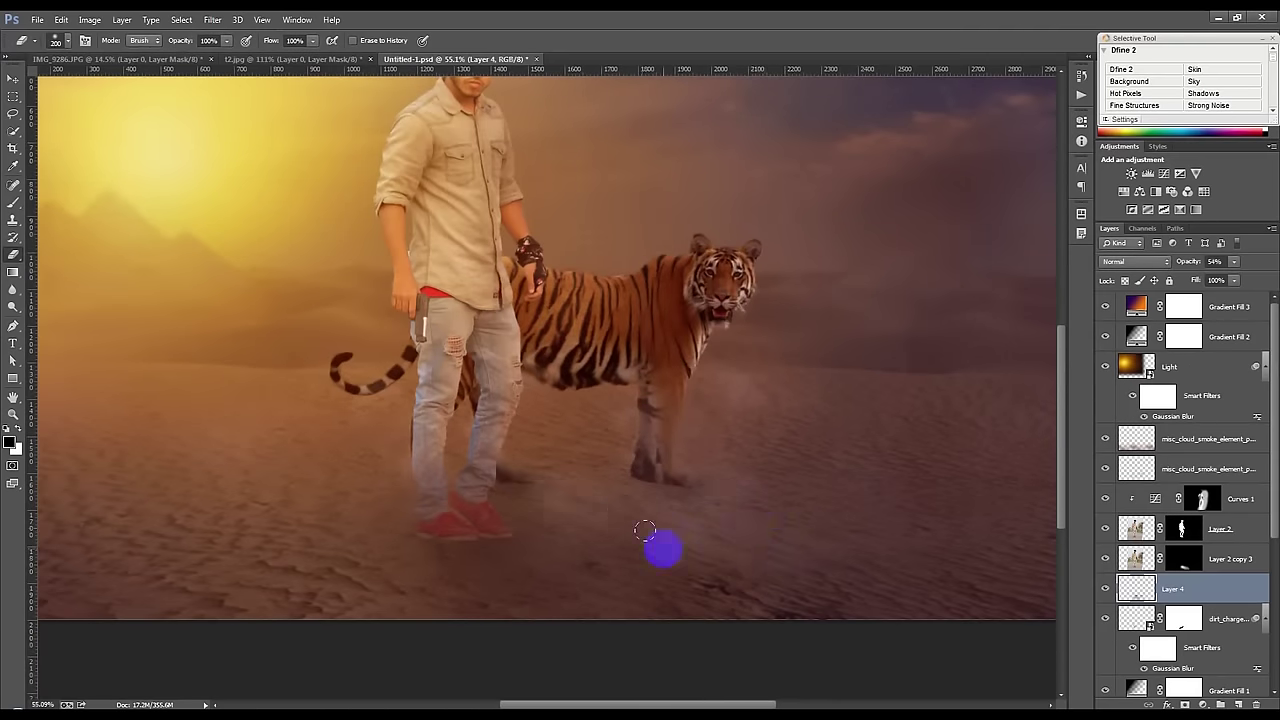
scroll(674, 560, "down", 2)
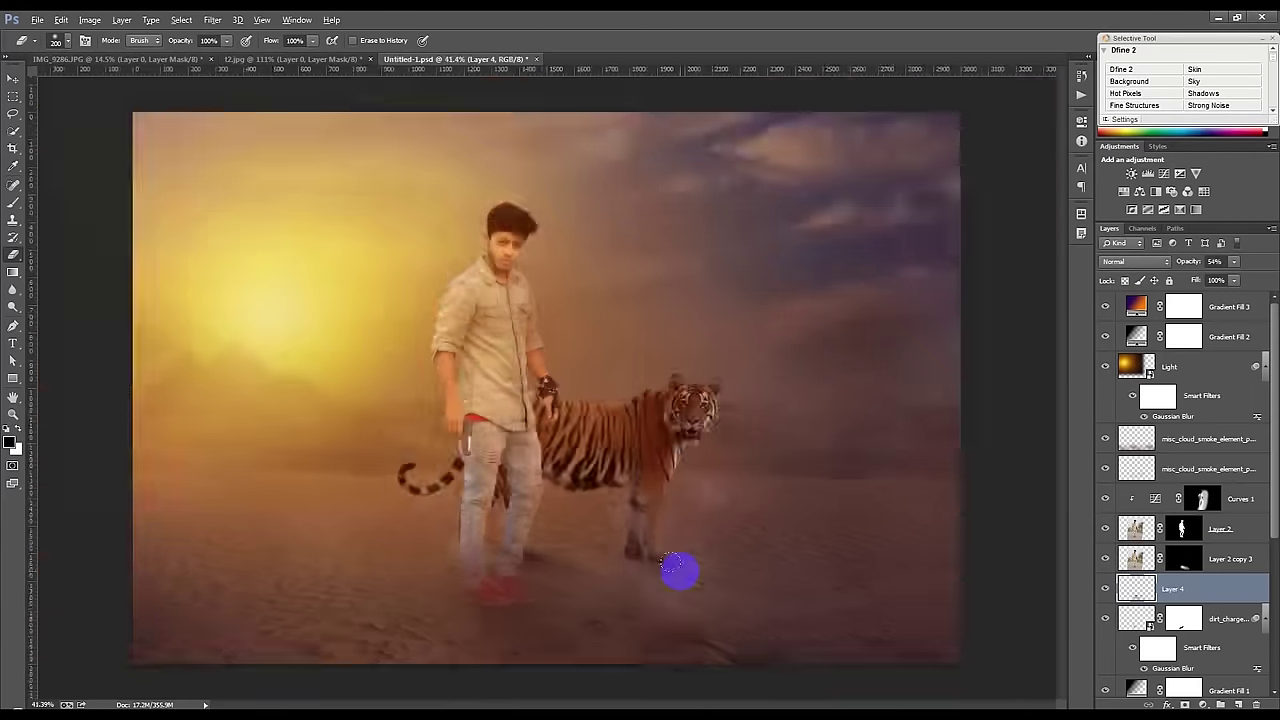
scroll(678, 566, "down", 2)
scroll(678, 568, "up", 1)
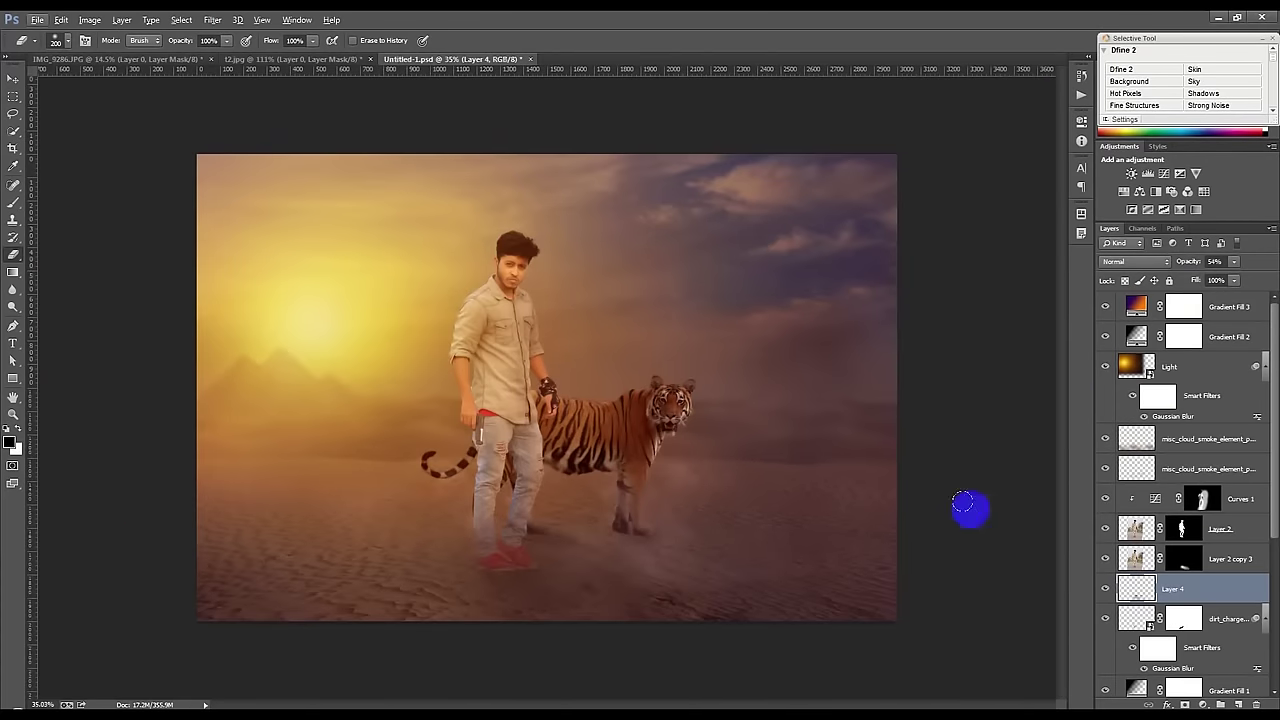
left_click(687, 612)
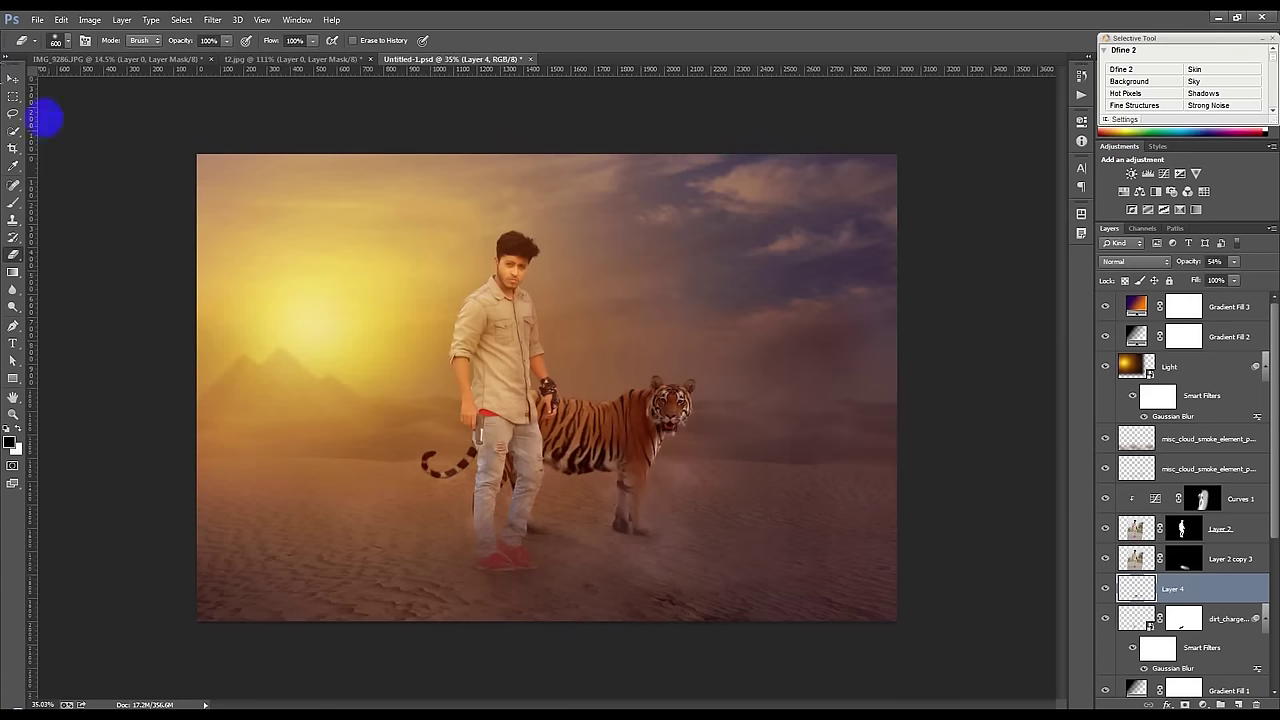
Step: Switch to the Move tool and select the Gradient Fill 3 layer
left_click(12, 79)
scroll(666, 417, "up", 1)
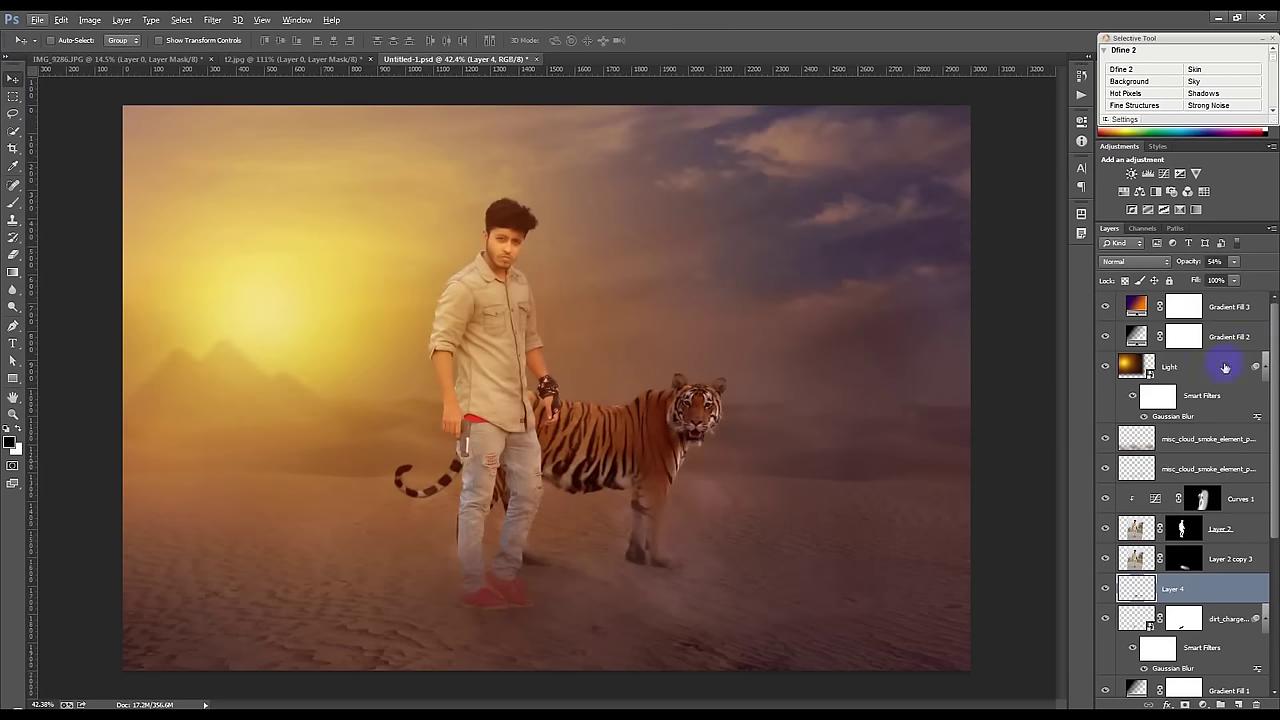
left_click(1230, 308)
Step: Add a Color Balance layer with midtones at about -25, -23, +34, toggling it to compare
left_click(1202, 704)
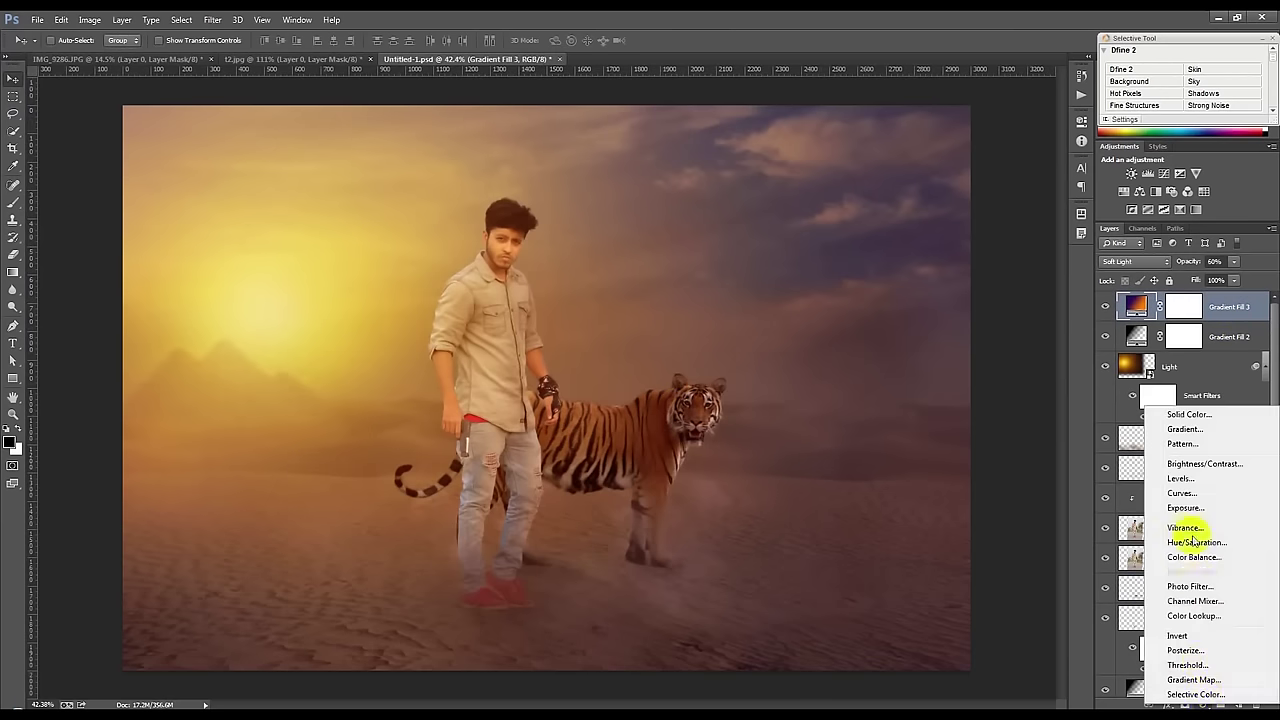
left_click(1192, 557)
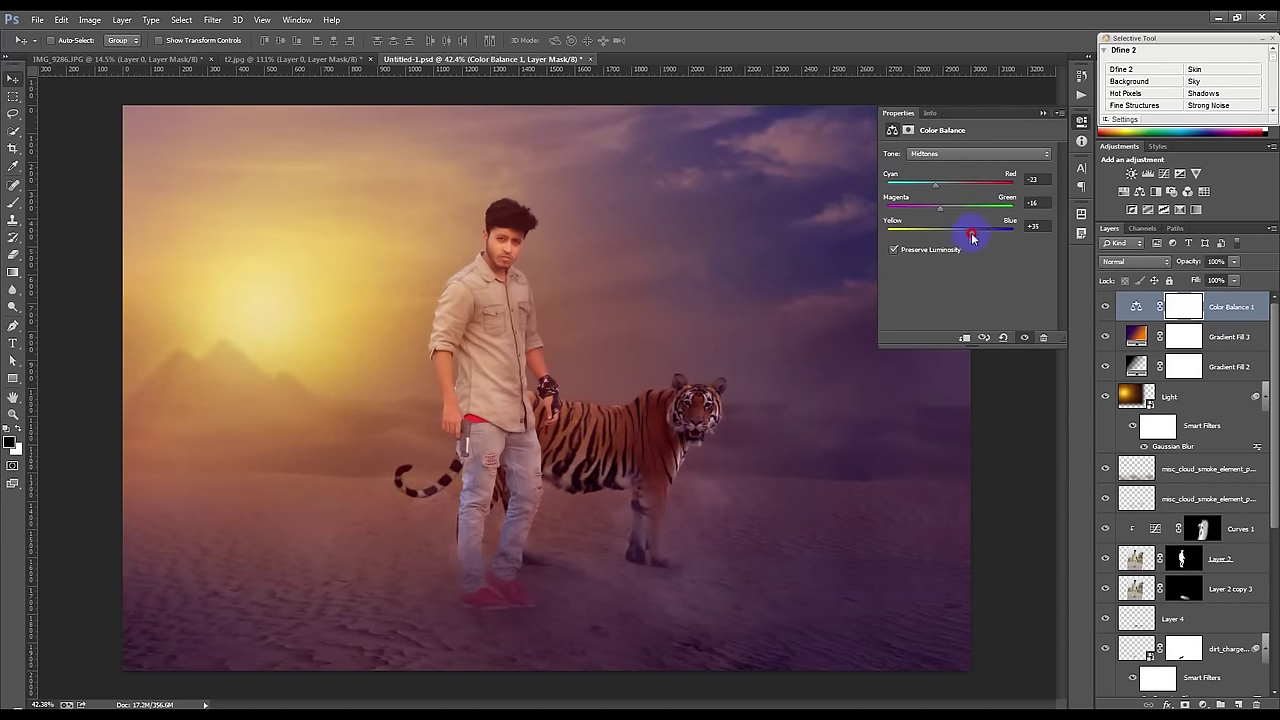
left_click_drag(941, 209, 937, 215)
left_click(1102, 308)
left_click(1102, 308)
left_click(1042, 116)
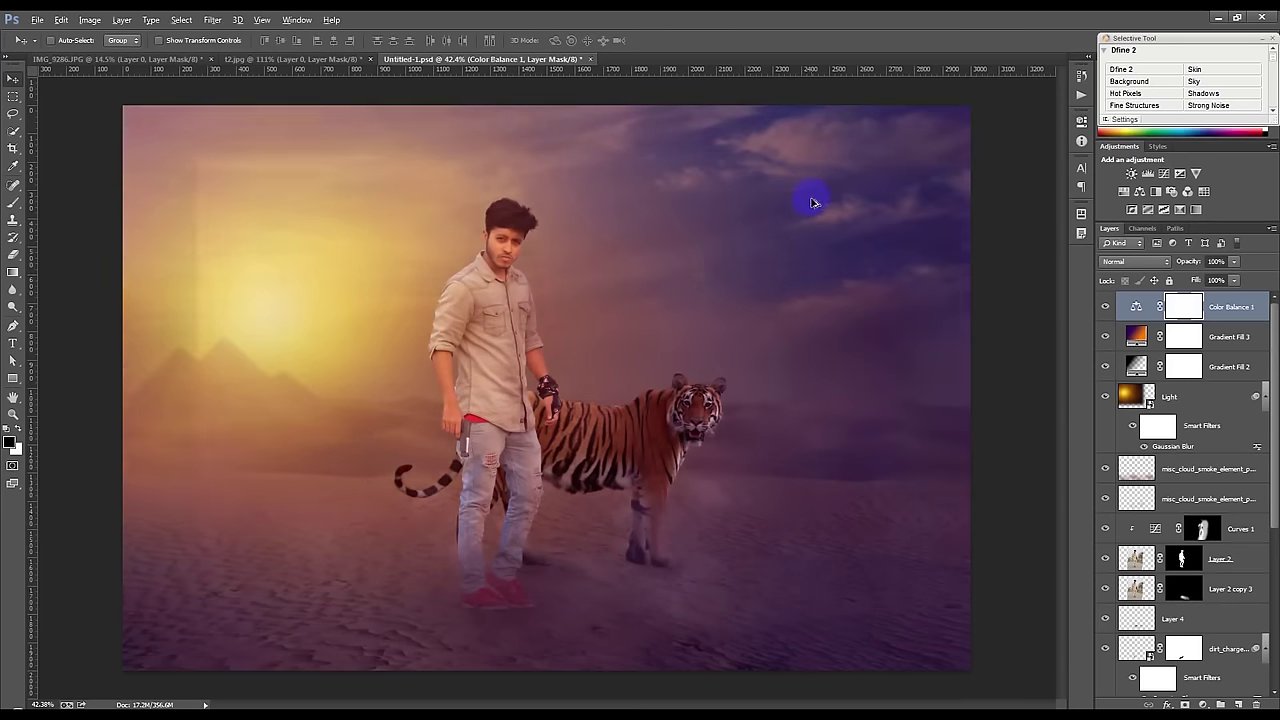
scroll(812, 203, "down", 2)
scroll(820, 252, "up", 2)
key("alt")
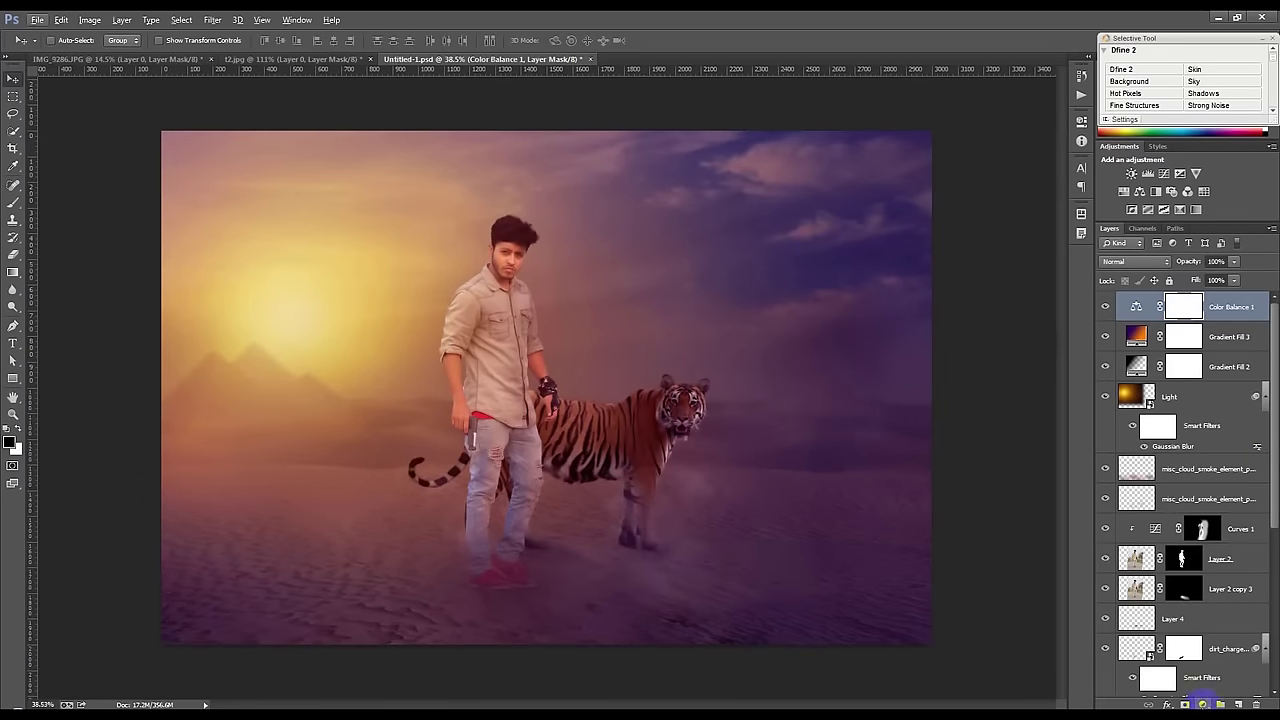
Step: Add a Curves layer raising the black point and easing the white point, then add a Levels layer
left_click(1203, 704)
left_click(1190, 672)
left_click(1203, 702)
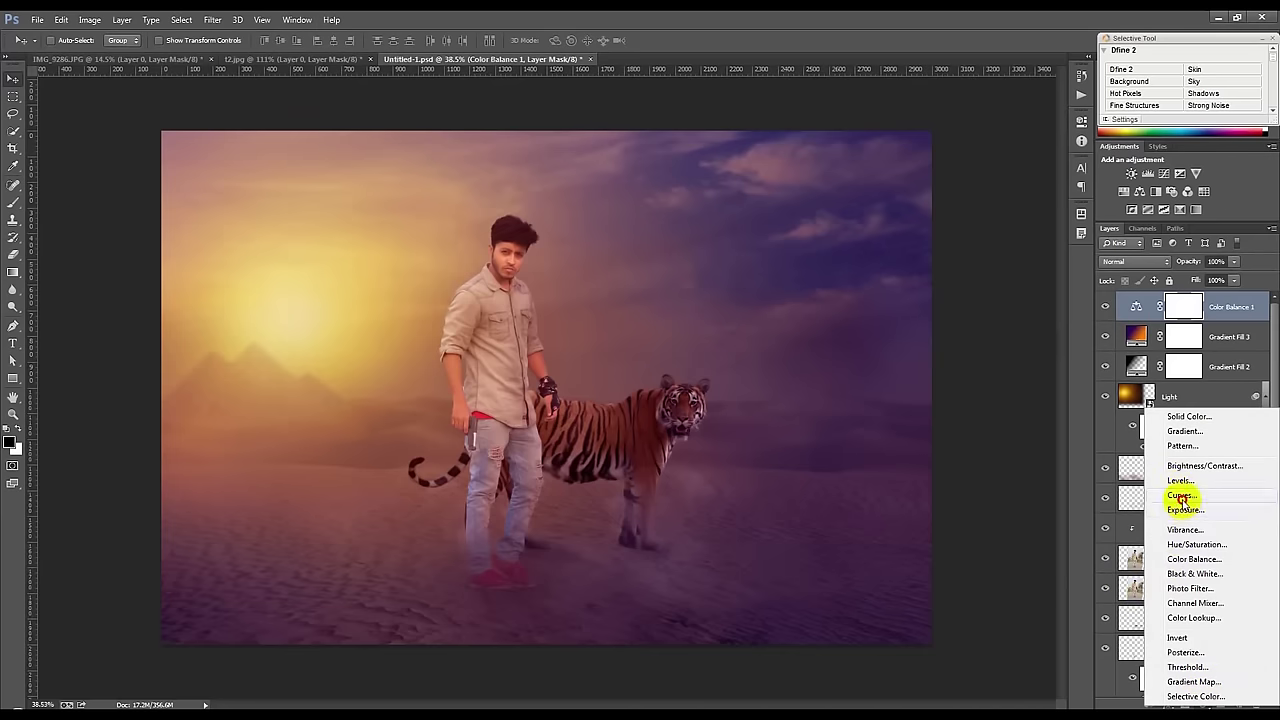
left_click(1181, 497)
left_click_drag(1044, 186, 1047, 173)
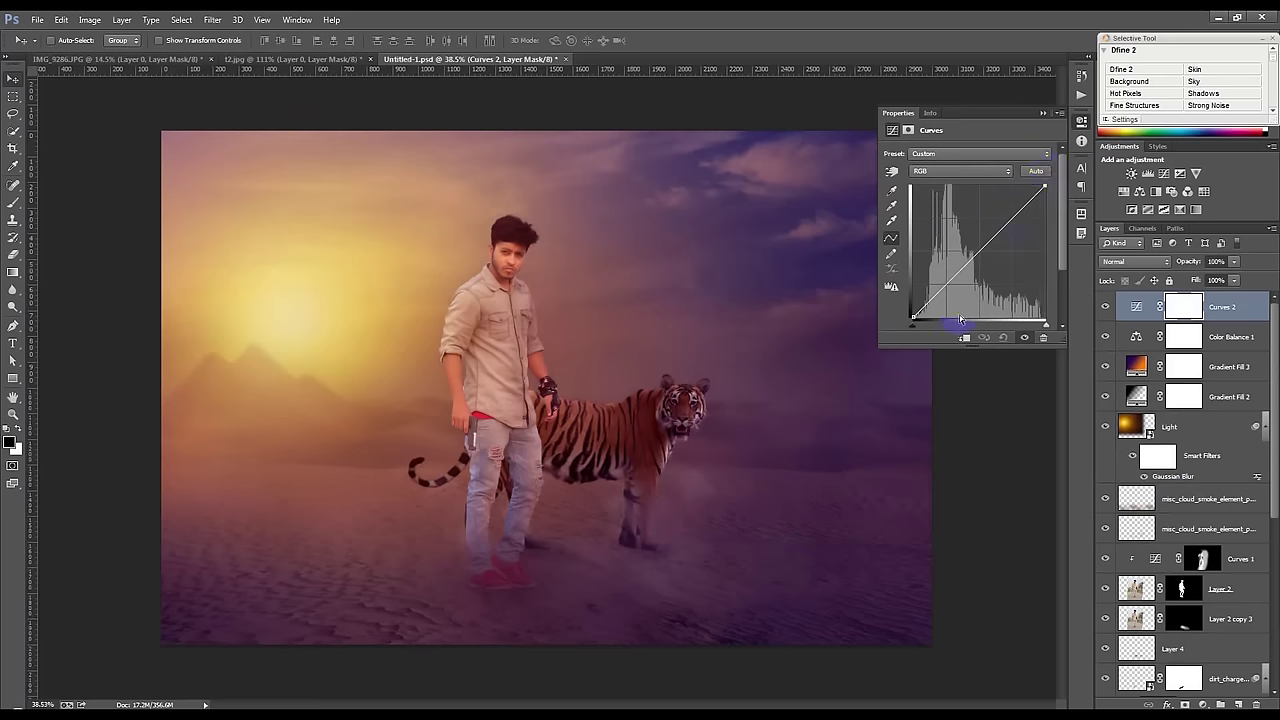
left_click_drag(912, 316, 917, 318)
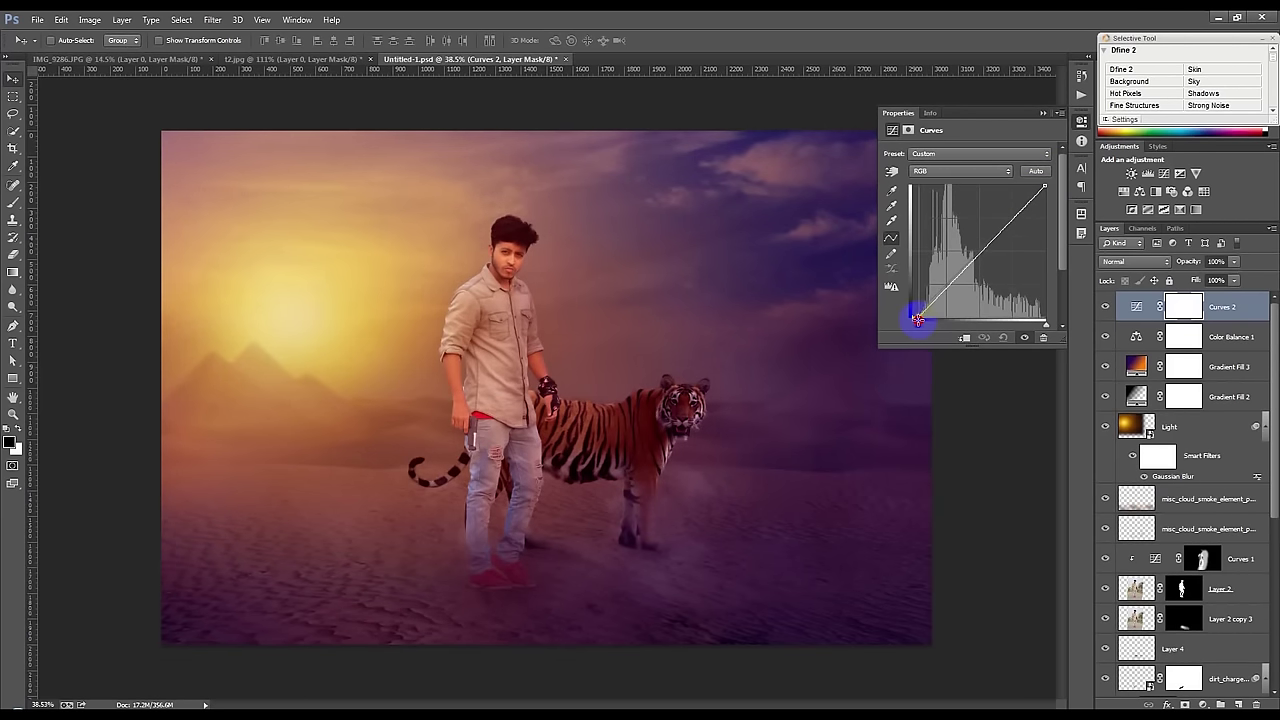
left_click_drag(1044, 186, 1039, 180)
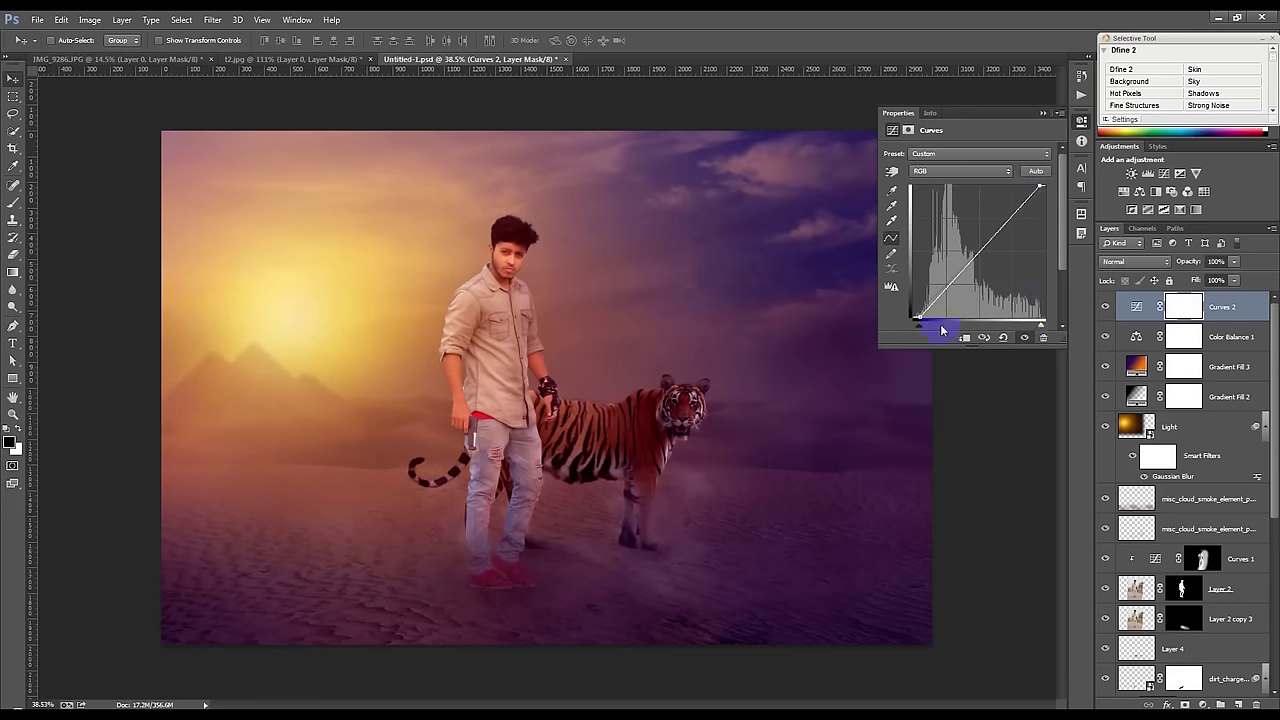
left_click(1204, 703)
left_click(1177, 472)
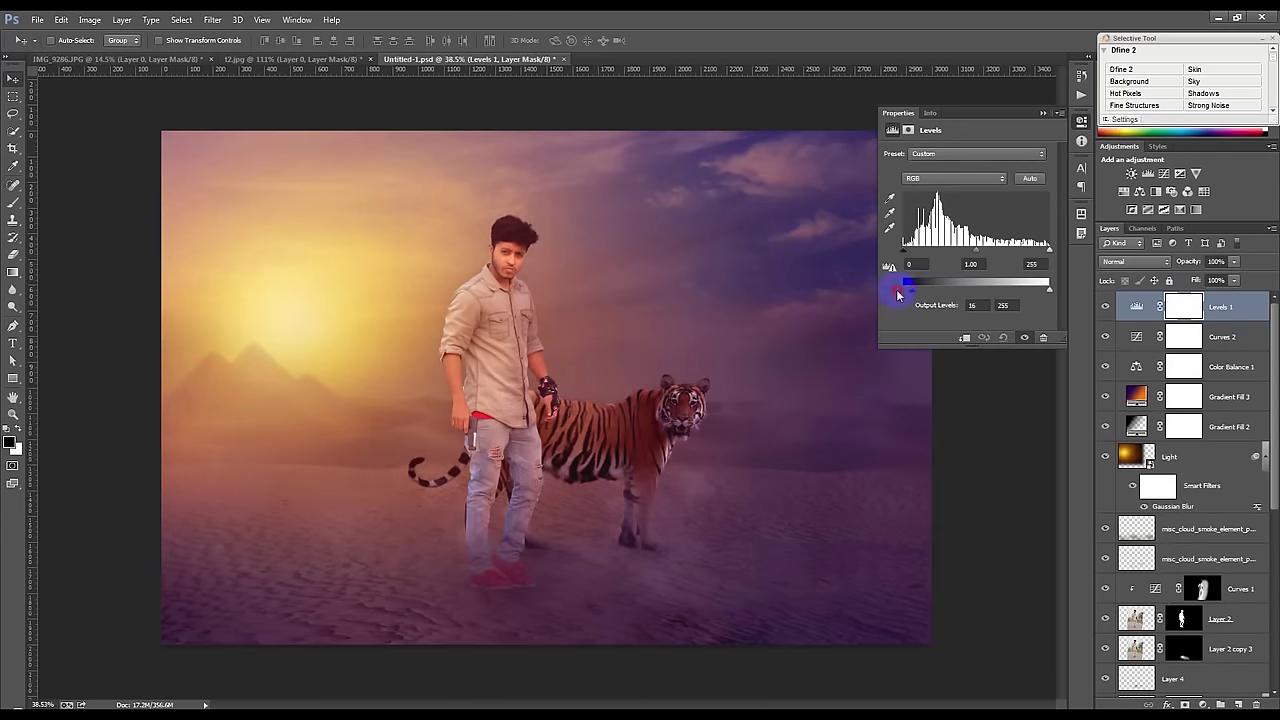
Step: Set Levels 1 to input 7–246 and output 0–243
left_click_drag(897, 293, 903, 290)
mouse_move(1049, 289)
left_mouse_down()
mouse_move(1027, 292)
mouse_move(1042, 295)
left_mouse_up()
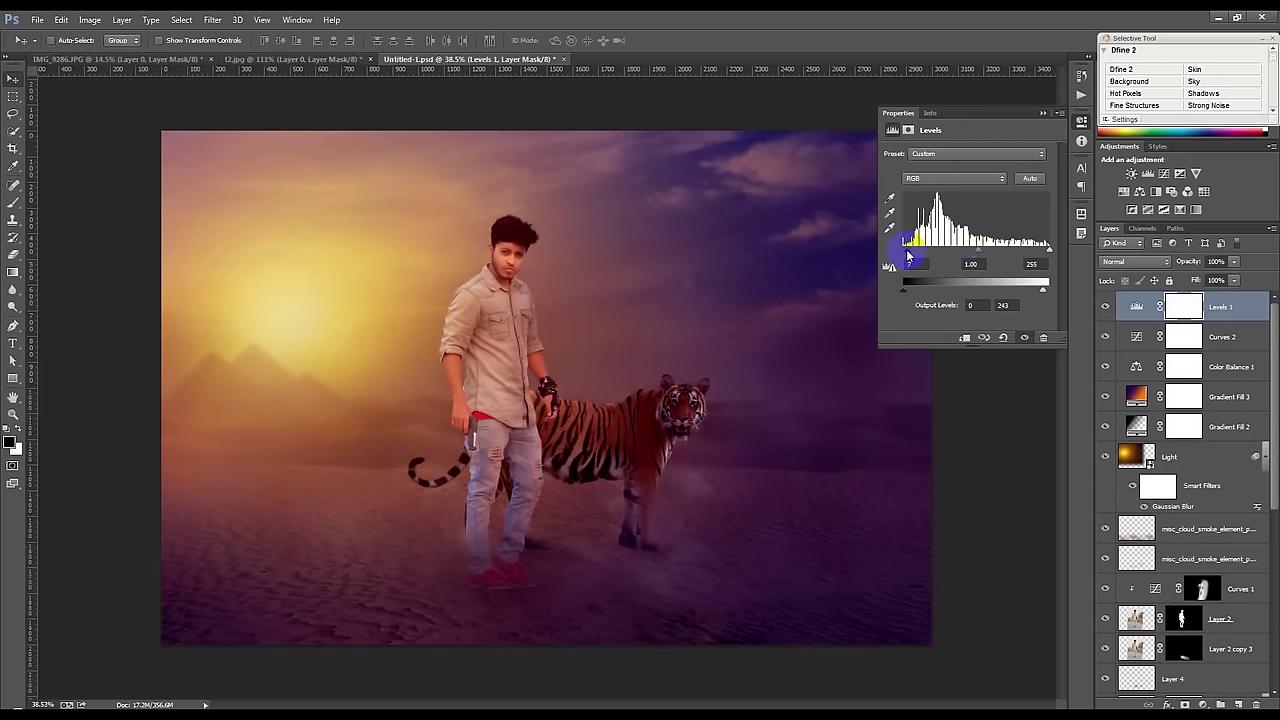
left_click_drag(1049, 249, 1044, 249)
left_click(1043, 112)
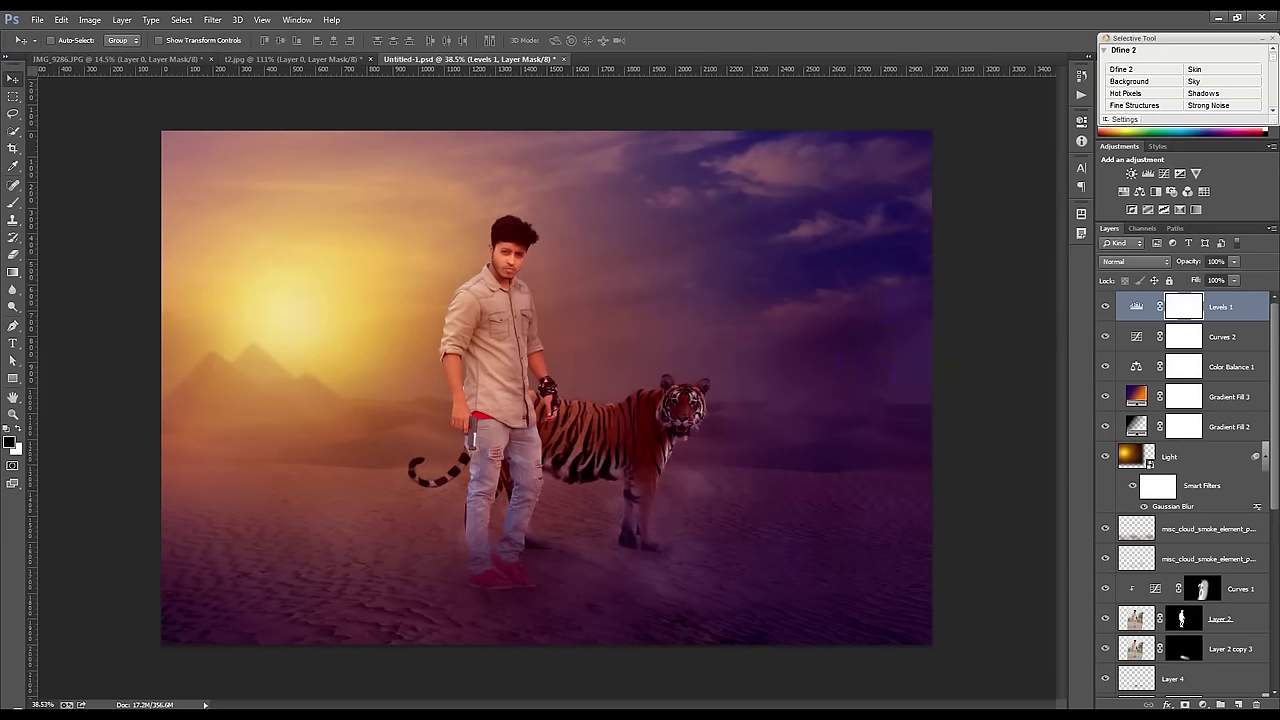
Step: Place the cloud smoke image and set its blend mode to Screen
left_click_drag(686, 491, 757, 486)
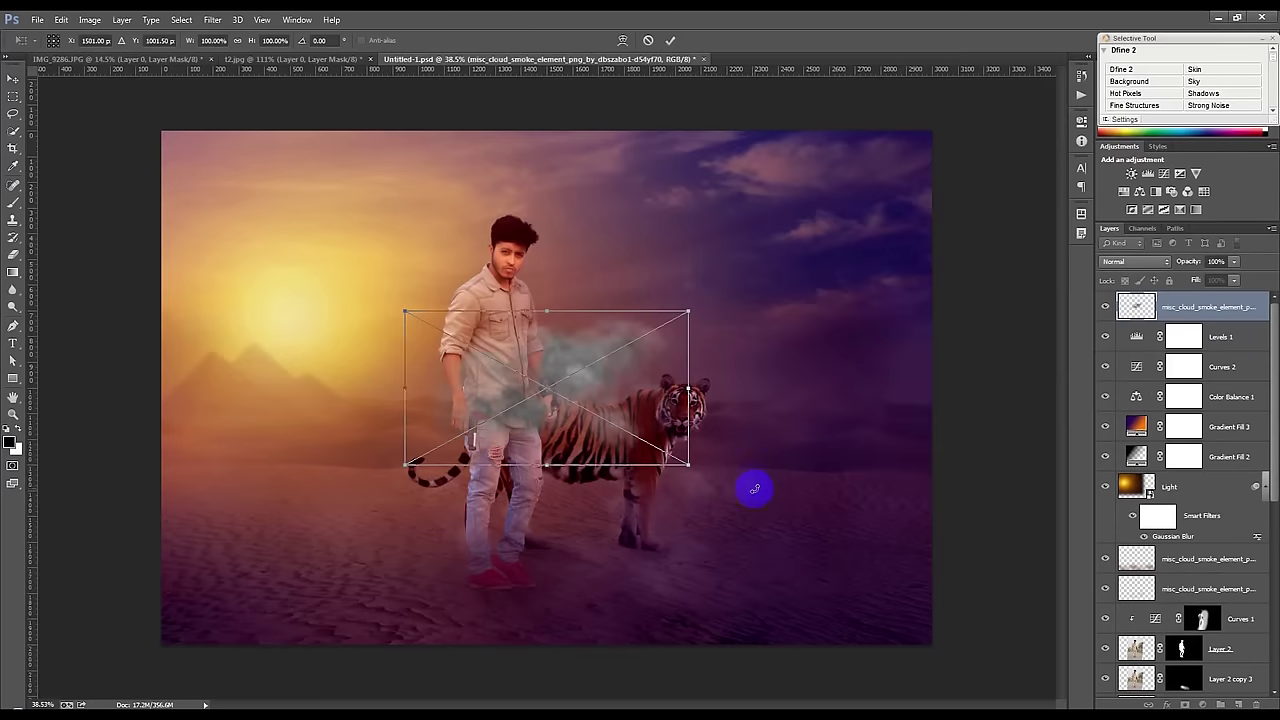
left_click(669, 40)
left_click(89, 19)
right_click(1219, 299)
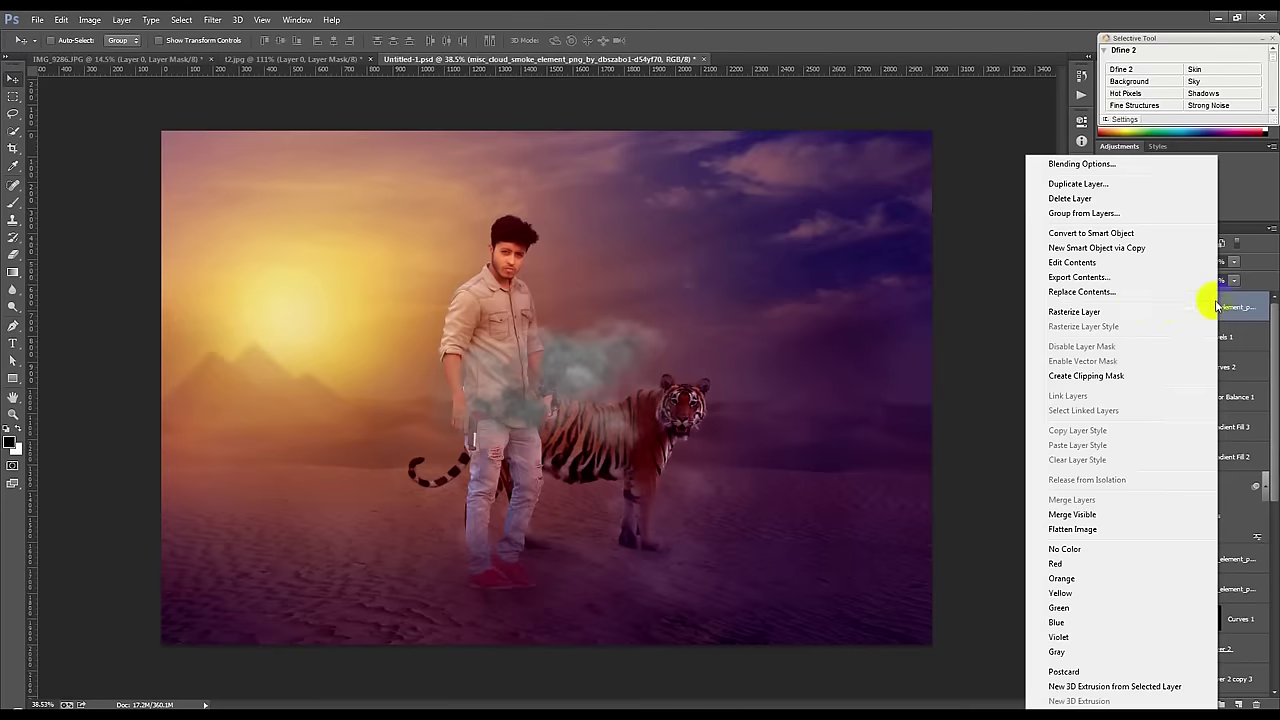
key("Escape")
left_click(1134, 261)
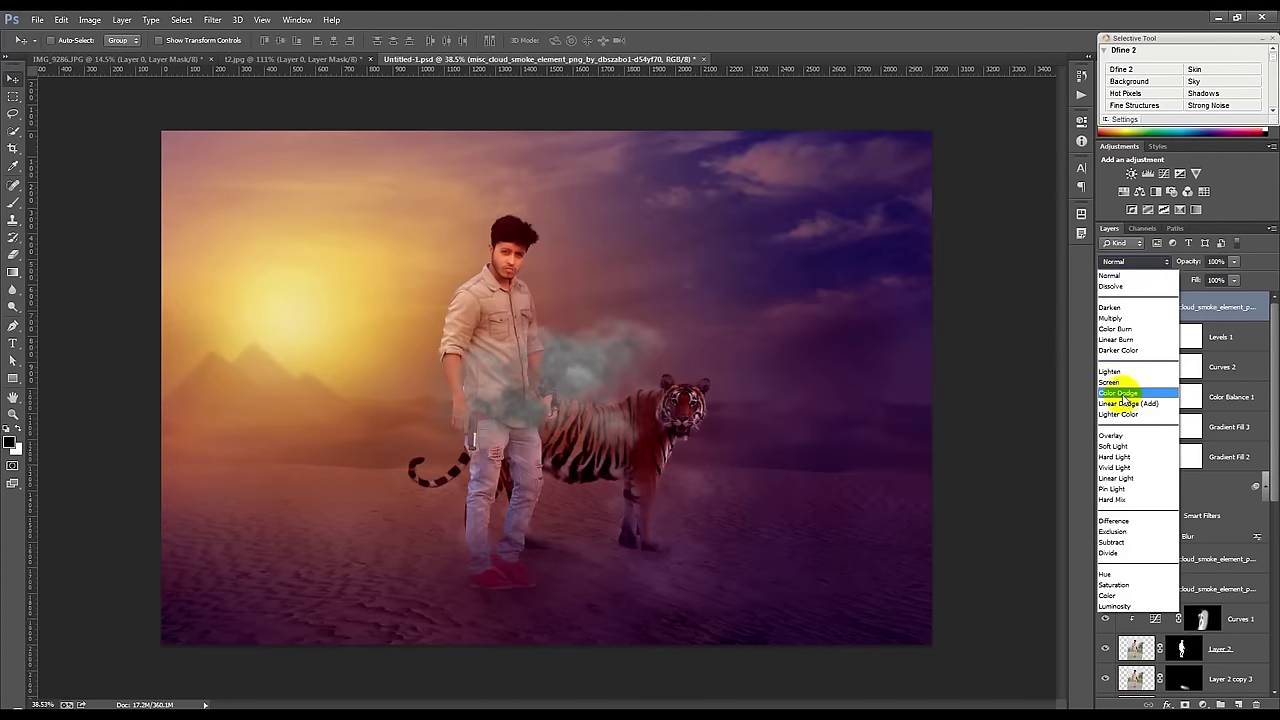
left_click(1109, 382)
Step: Scale the smoke to about 372% and tilt it low along the ground at the figures' feet
left_click_drag(809, 351, 746, 566)
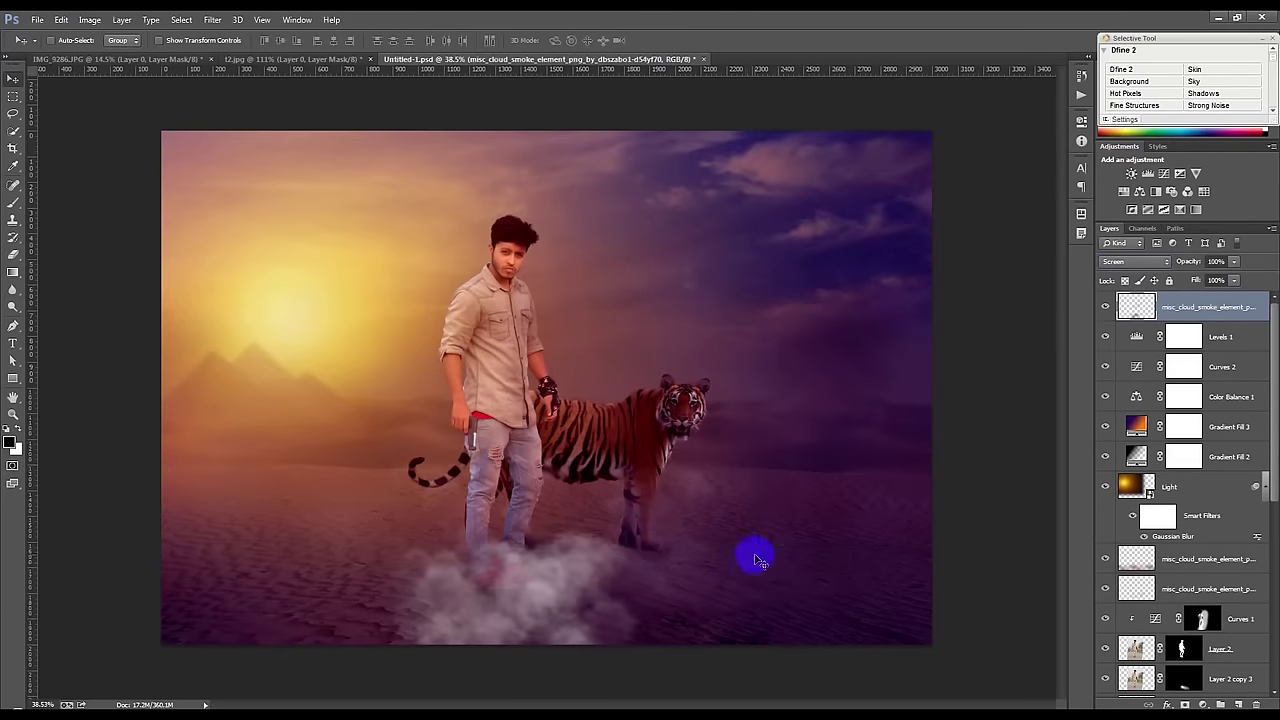
key("ctrl+t")
mouse_move(651, 528)
left_mouse_down()
mouse_move(876, 516)
mouse_move(837, 517)
left_mouse_up()
left_click_drag(914, 294, 954, 345)
left_click_drag(829, 478, 829, 514)
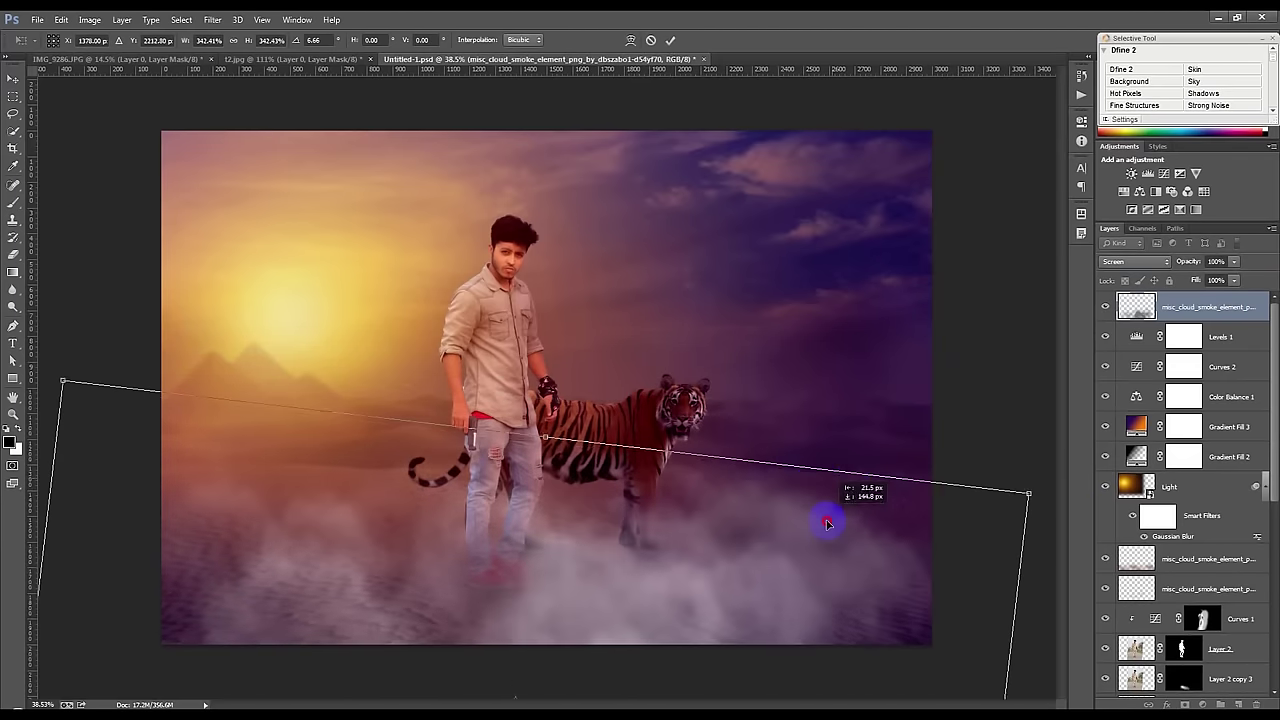
left_click_drag(1040, 500, 1110, 474)
left_click_drag(842, 368, 900, 423)
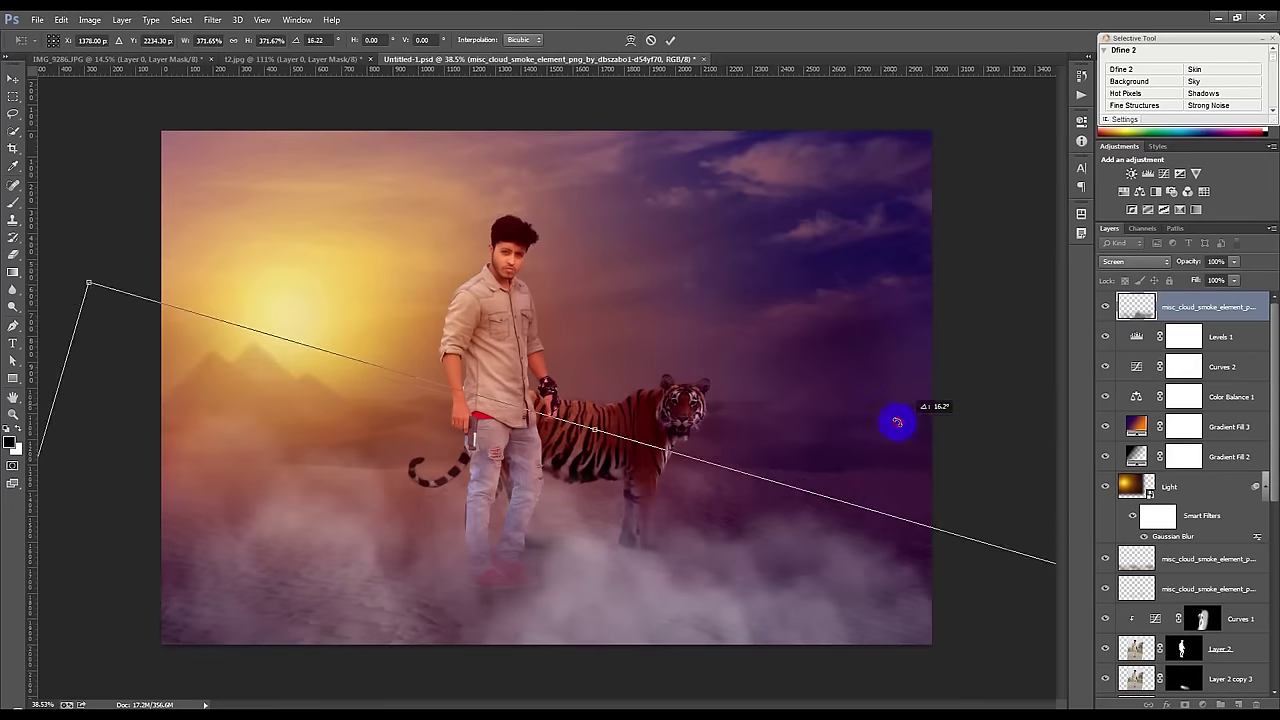
mouse_move(657, 536)
left_mouse_down()
mouse_move(699, 596)
mouse_move(714, 586)
left_mouse_up()
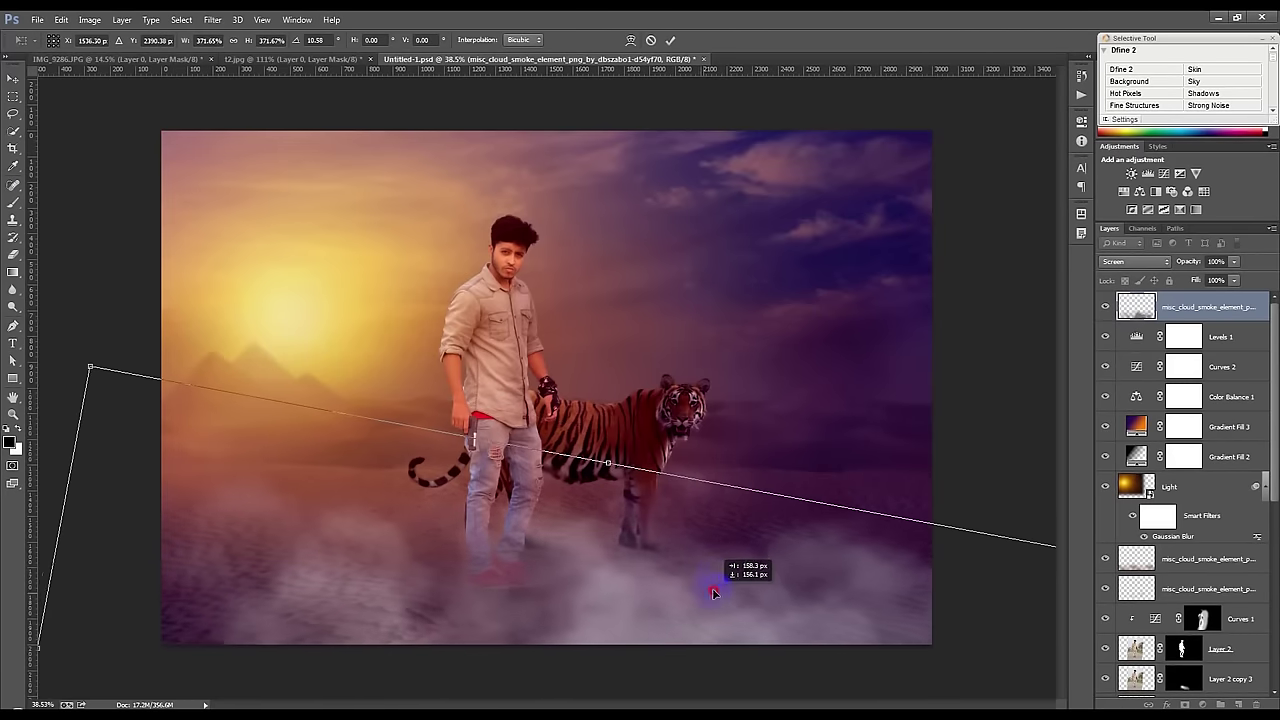
left_click(670, 40)
Step: Move the smoke layer below the Light layer and reposition the lower smoke haze
left_click_drag(1189, 314, 1185, 557)
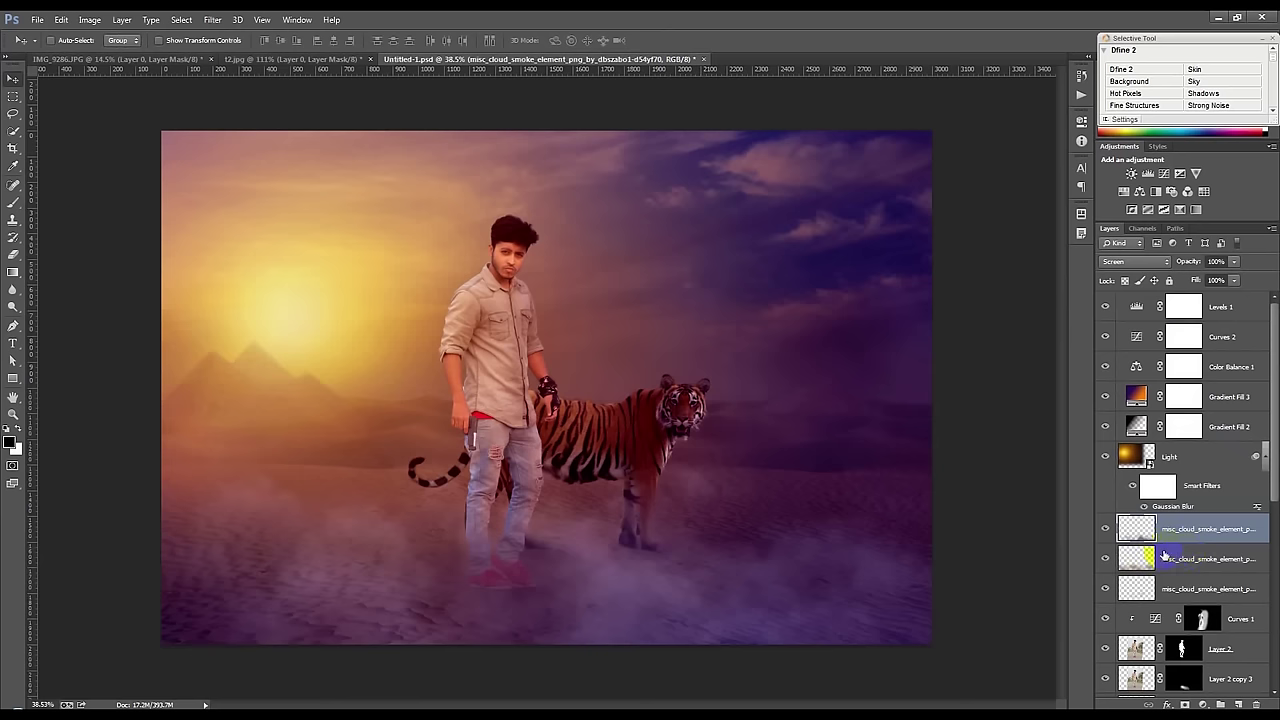
left_click(1140, 590)
left_click_drag(843, 506, 846, 488)
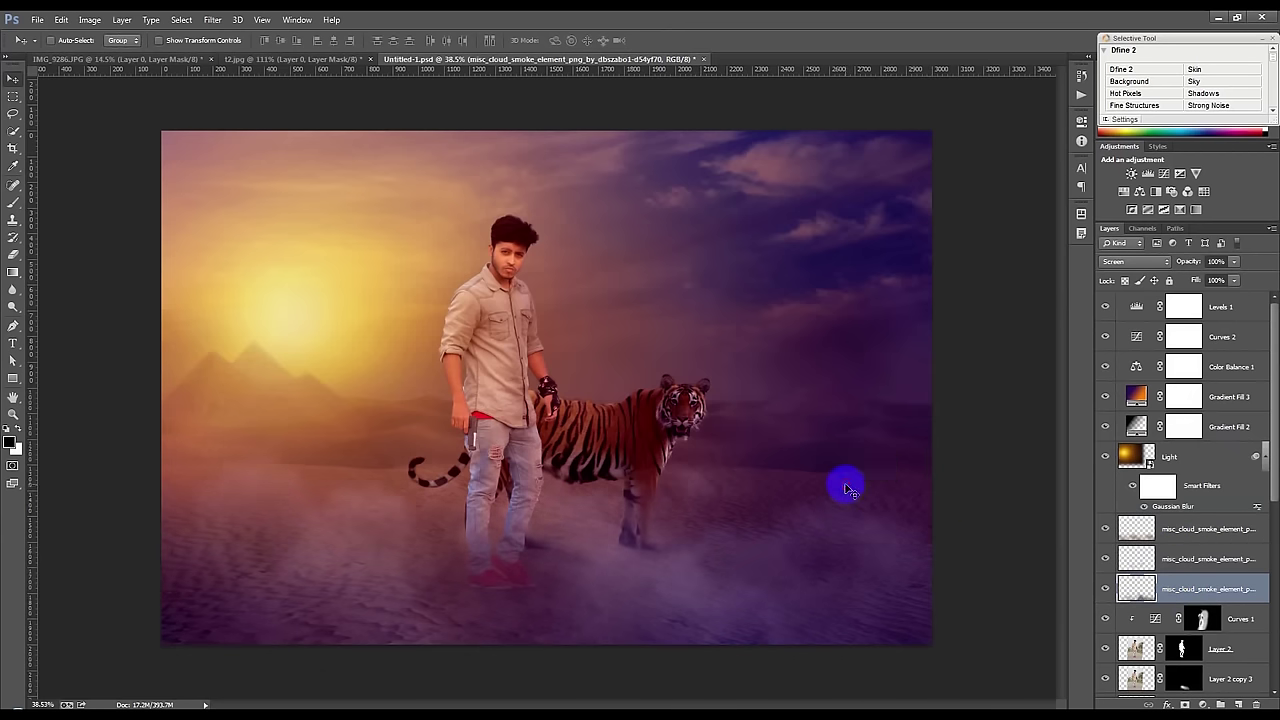
Step: Rotate the lower smoke layer, enlarge it to about 136%, and move it lower on the ground
key("ctrl+t")
mouse_move(977, 294)
left_mouse_down()
mouse_move(956, 281)
mouse_move(960, 291)
left_mouse_up()
key("ctrl+minus")
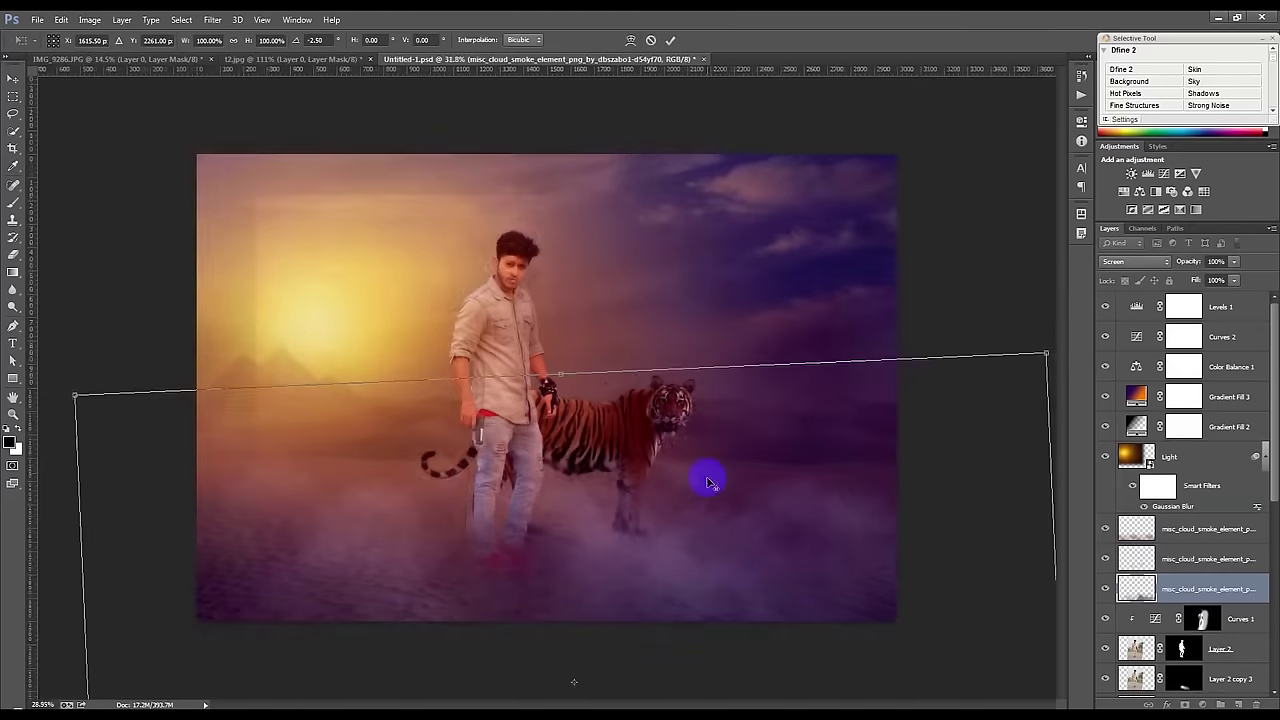
key("ctrl+minus")
left_click_drag(857, 367, 980, 309)
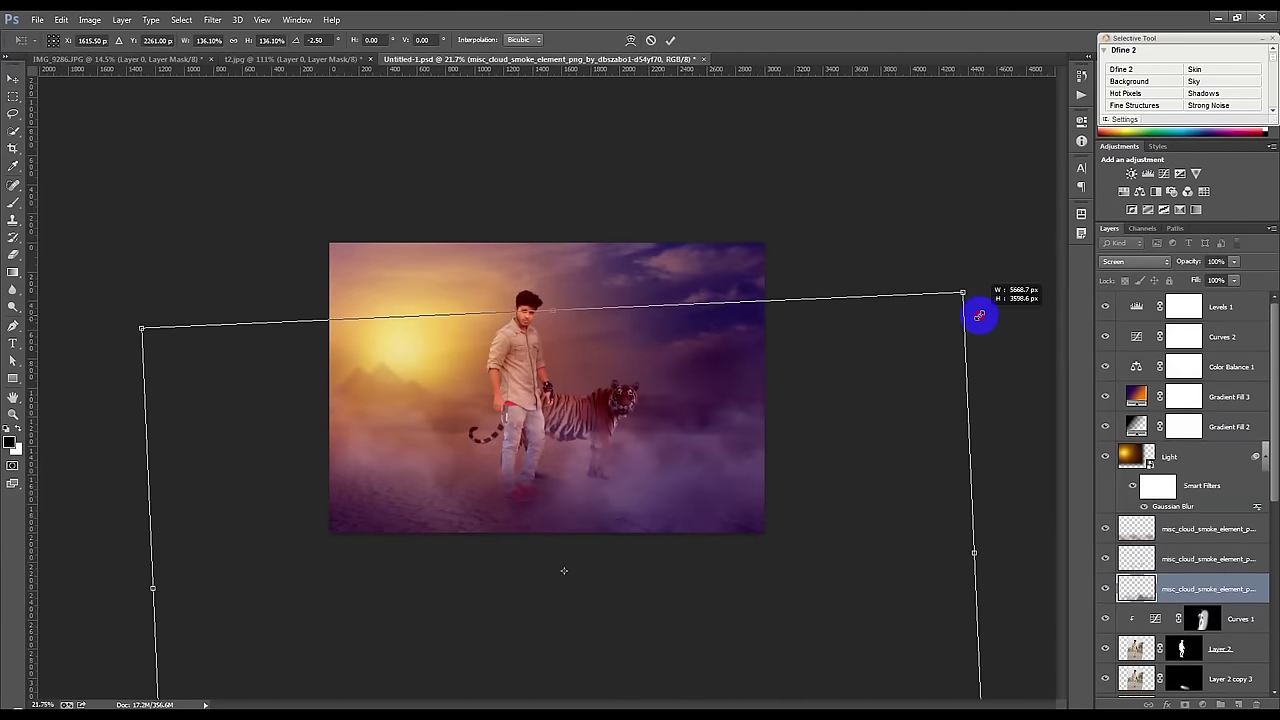
left_click_drag(891, 249, 905, 252)
mouse_move(766, 451)
left_mouse_down()
mouse_move(757, 474)
mouse_move(711, 474)
left_mouse_up()
left_click(670, 40)
key("ctrl+0")
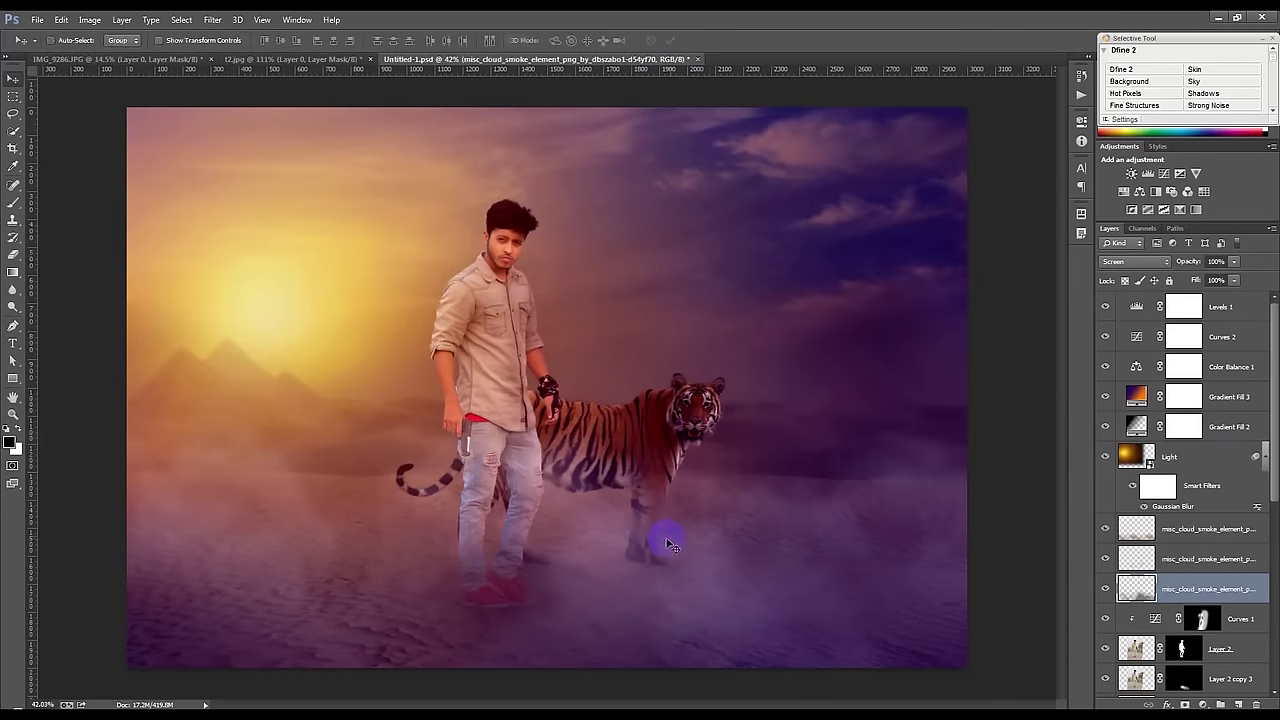
Step: Flip a smoke copy horizontally, tilt it slightly clockwise, and save the composite
key("ctrl+t")
right_click(670, 548)
left_click(708, 510)
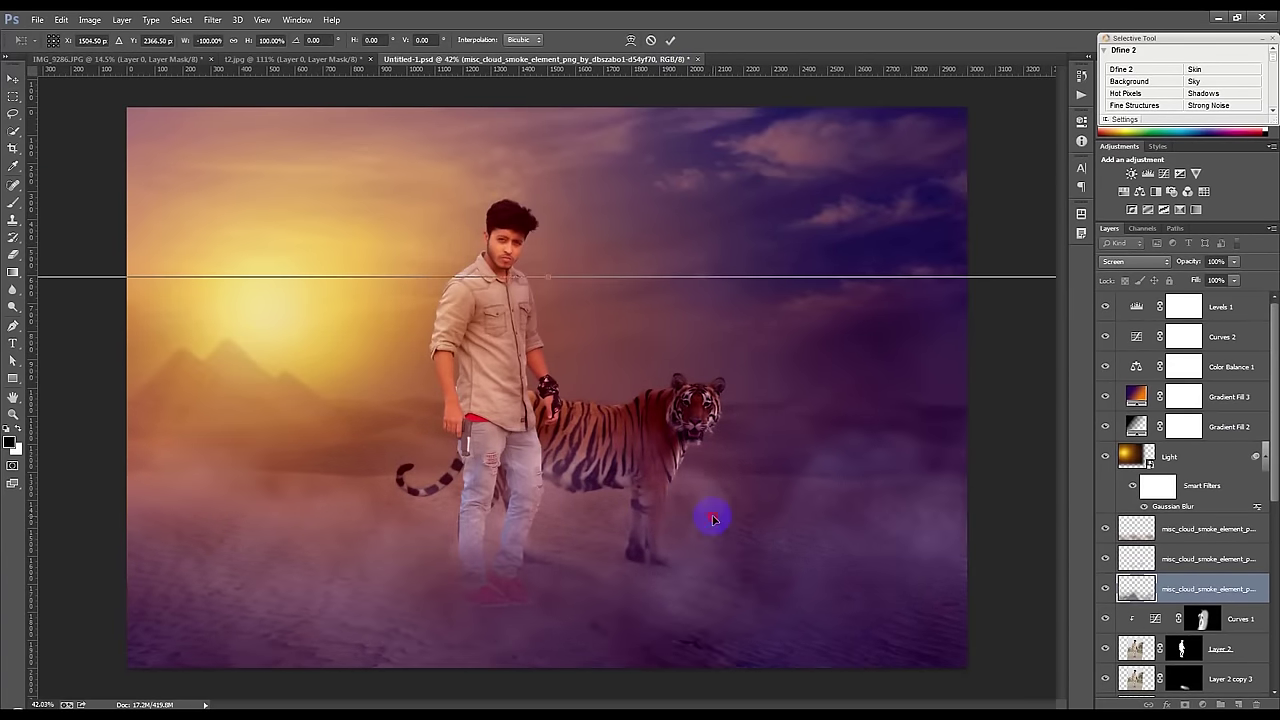
left_click_drag(777, 204, 805, 200)
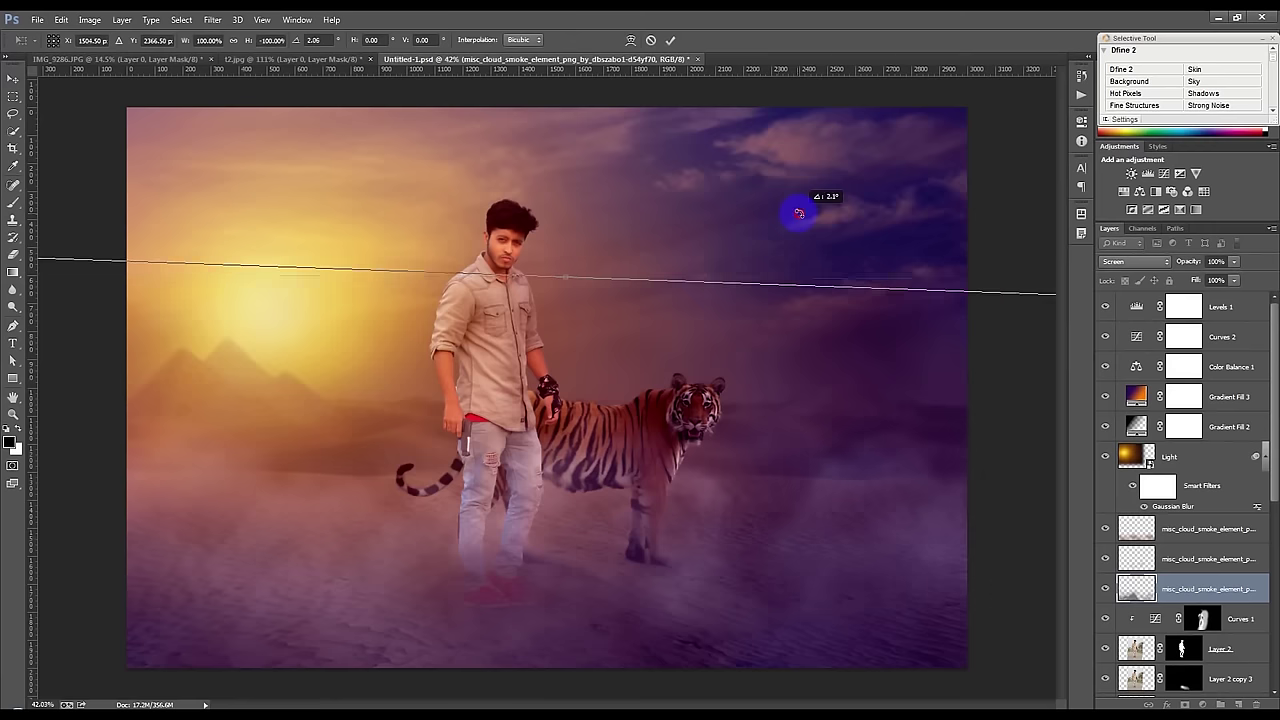
left_click(673, 40)
key("ctrl+s")
key("ctrl+minus")
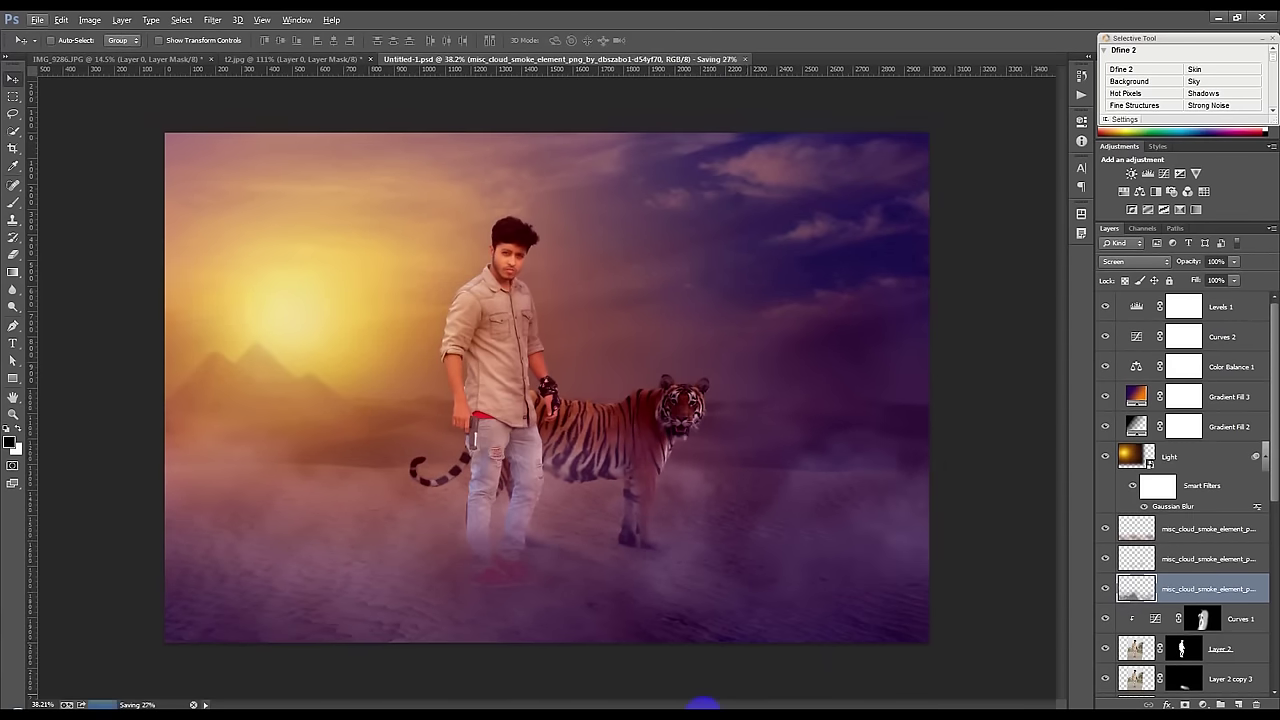